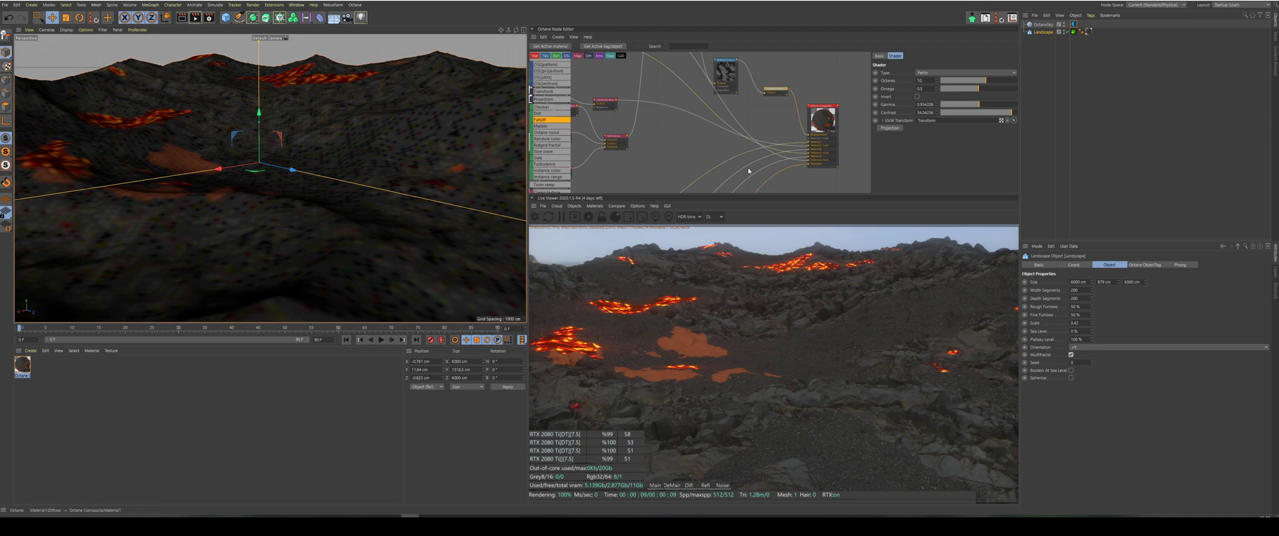
{"action": "left_click_drag", "start_coordinate": [515, 30], "coordinate": [515, 37]}
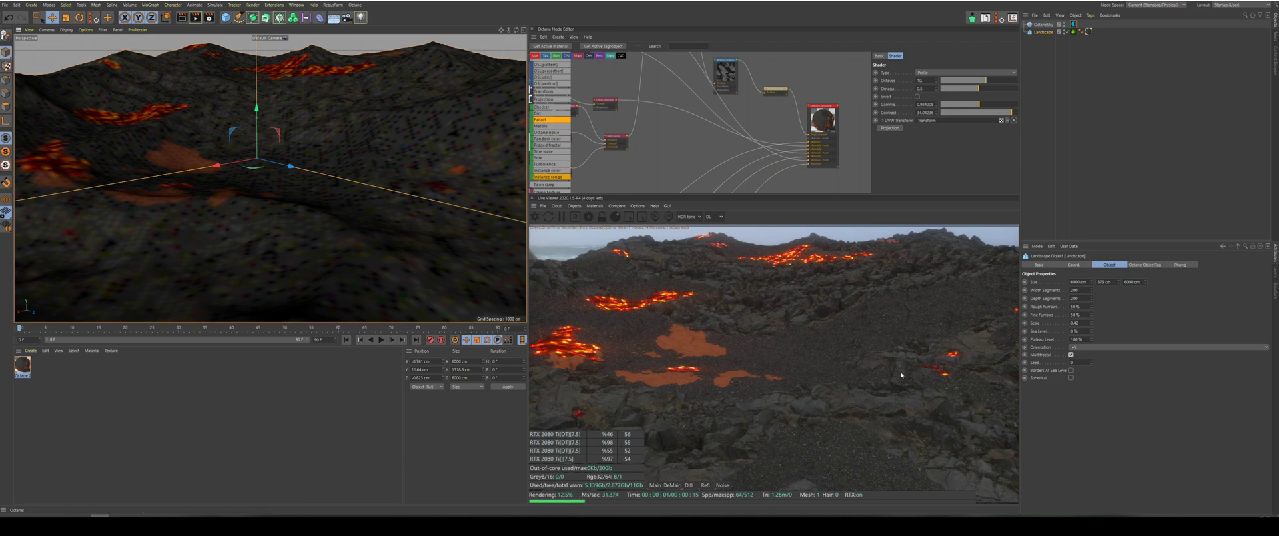
{"action": "left_click_drag", "start_coordinate": [501, 30], "coordinate": [492, 18]}
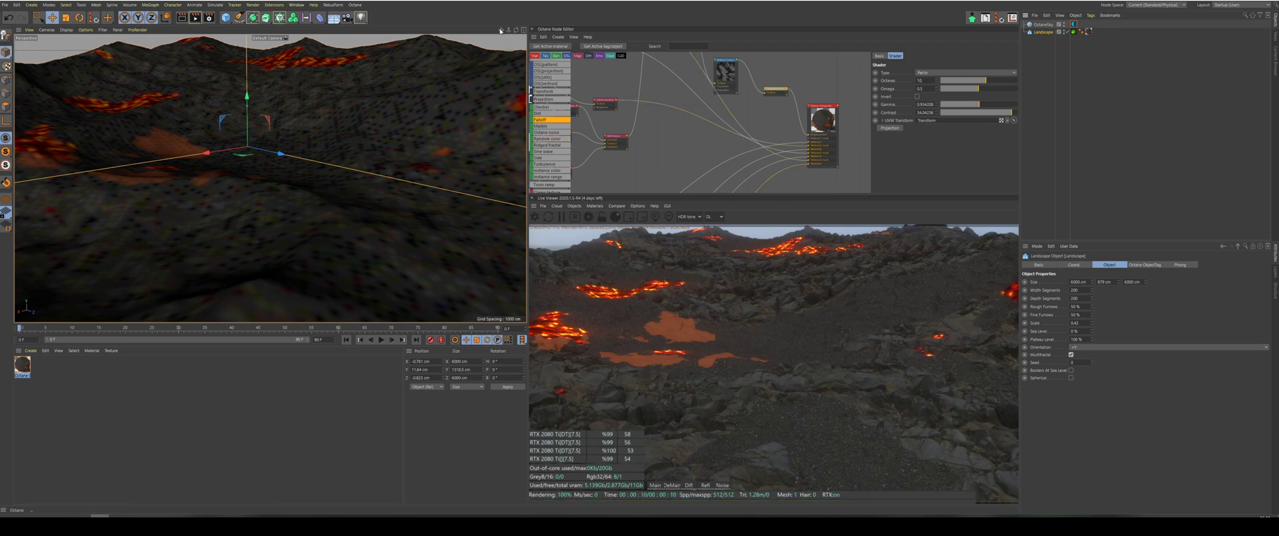
{"action": "left_click_drag", "start_coordinate": [516, 30], "coordinate": [253, 411]}
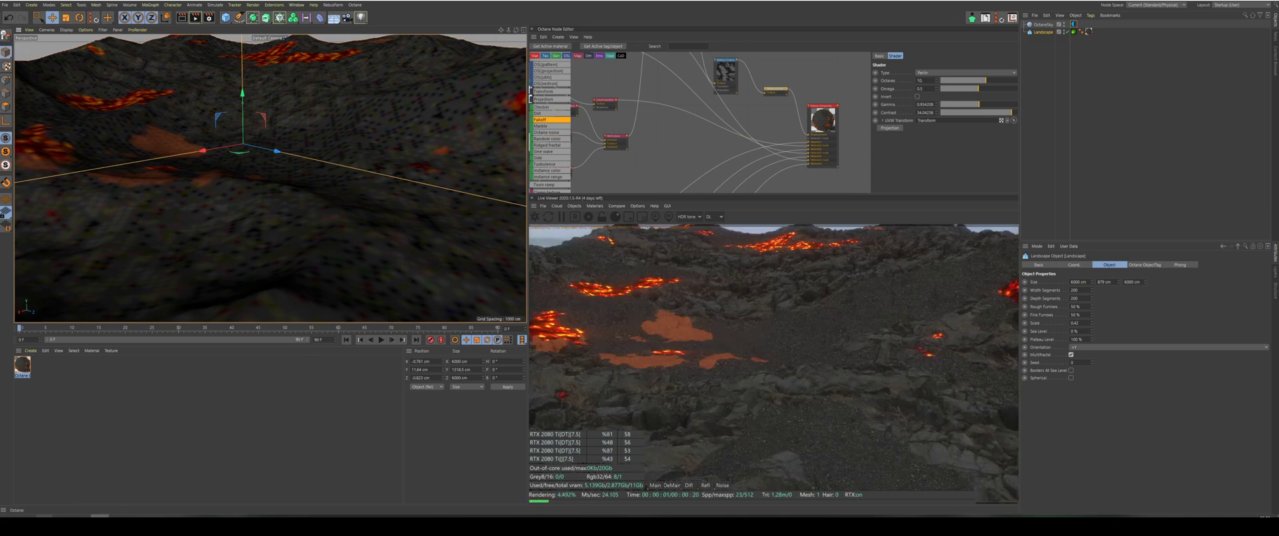
Switch to the browser to view the designer's Instagram profile page, and return to Cinema 4D.
{"action": "mouse_move", "coordinate": [44, 515]}
{"action": "left_click", "coordinate": [116, 497]}
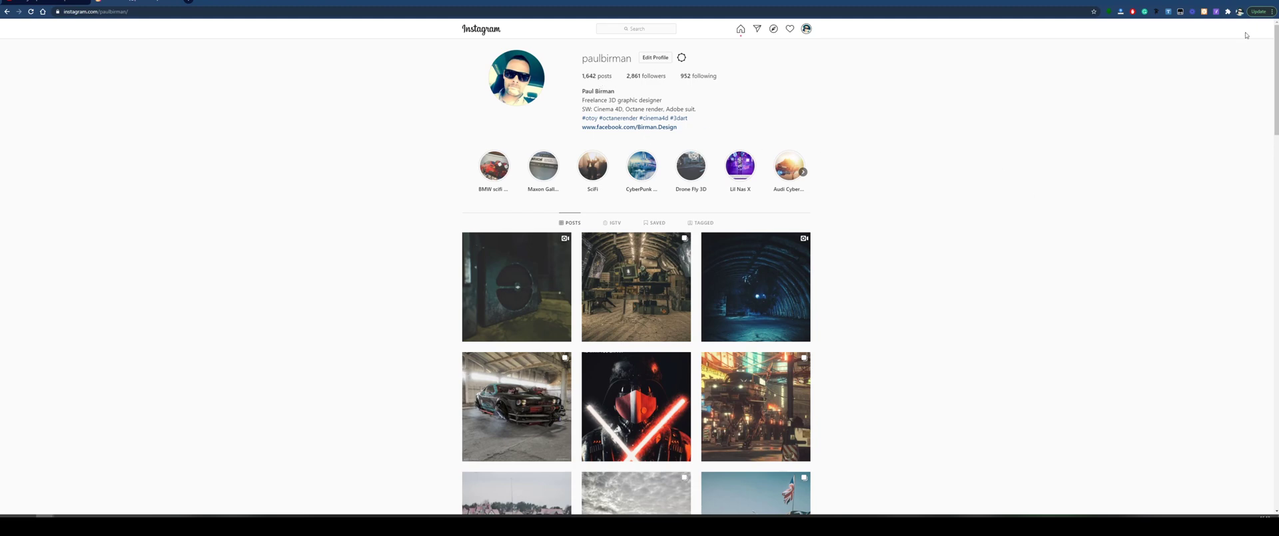
{"action": "left_click", "coordinate": [1244, 2]}
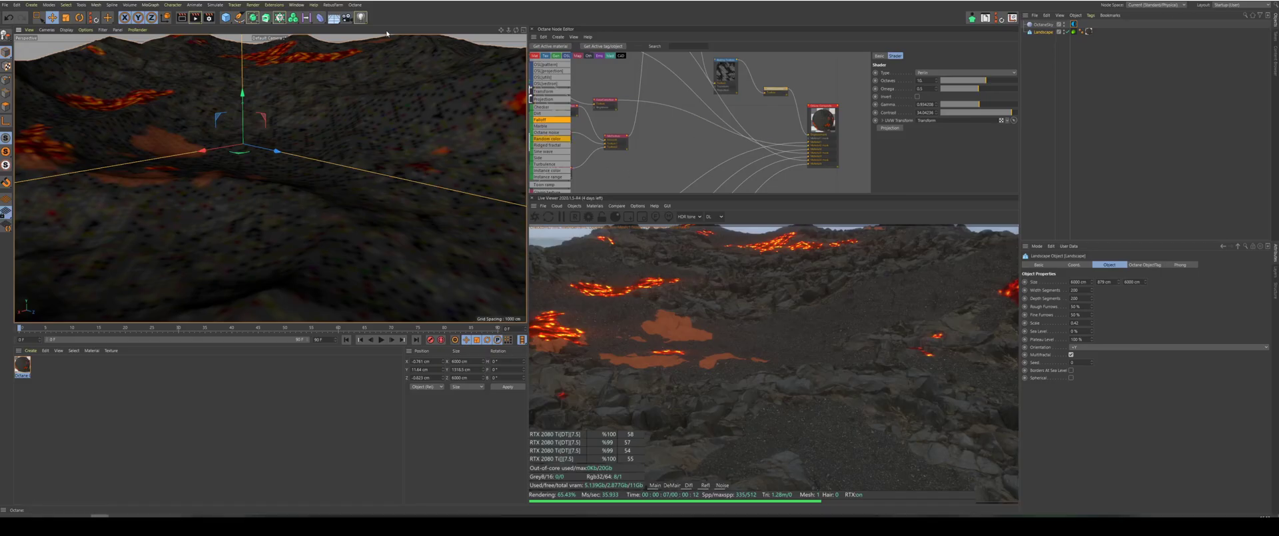
Review the Octane kernel and post-processing settings for the lava scene, and close the settings window.
{"action": "left_click_drag", "start_coordinate": [407, 130], "coordinate": [417, 137], "text": "alt"}
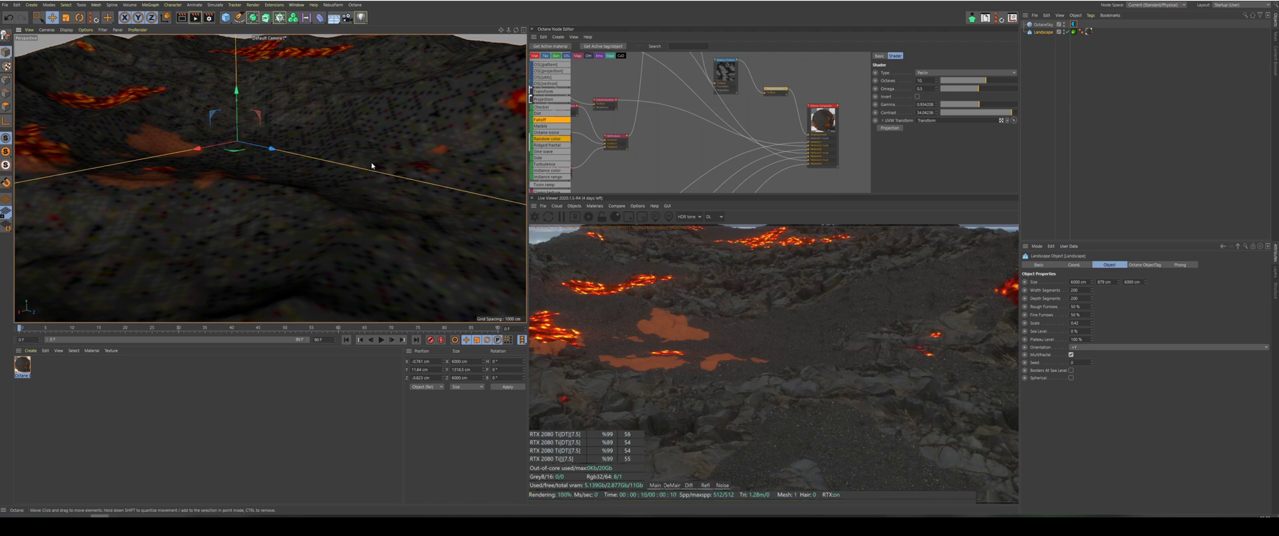
{"action": "mouse_move", "coordinate": [502, 31]}
{"action": "left_mouse_down"}
{"action": "mouse_move", "coordinate": [489, 27]}
{"action": "mouse_move", "coordinate": [520, 24]}
{"action": "left_mouse_up"}
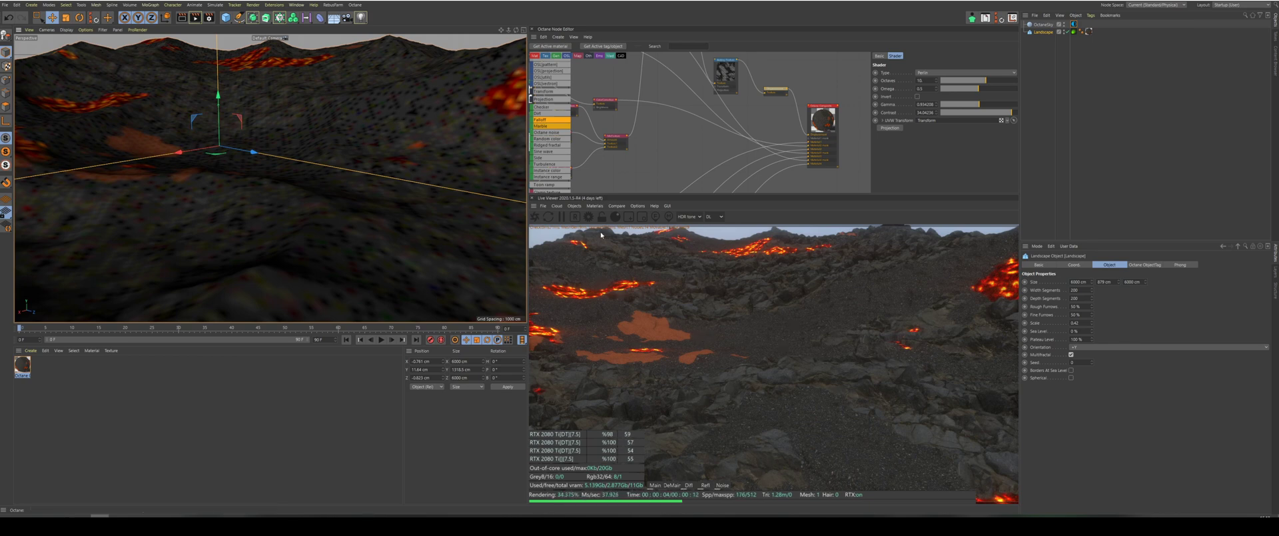
{"action": "left_click", "coordinate": [355, 4]}
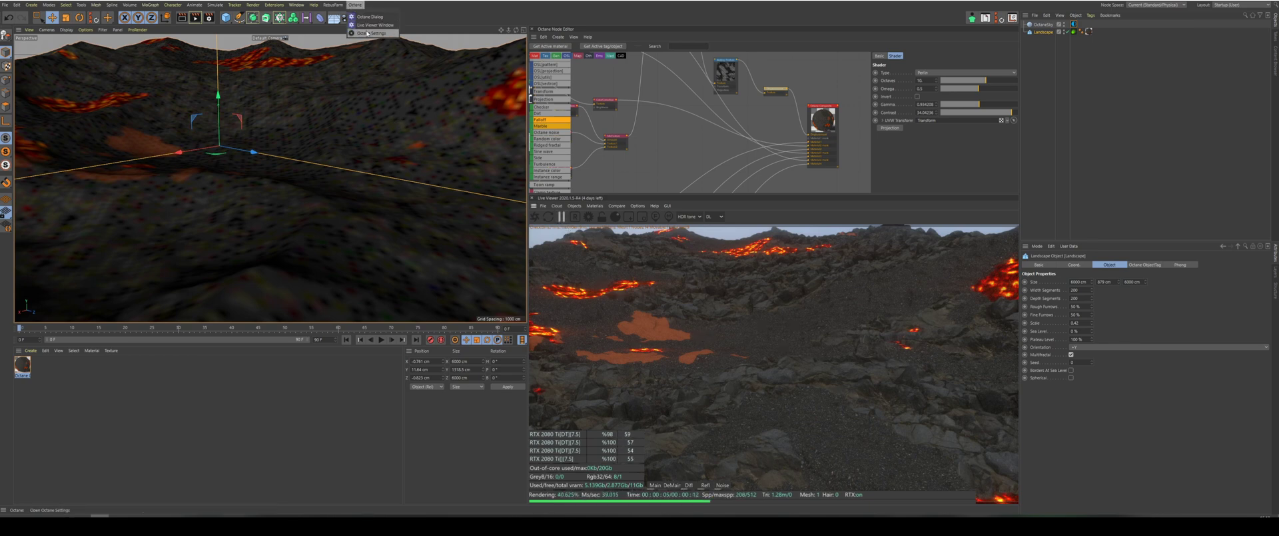
{"action": "left_click", "coordinate": [367, 33]}
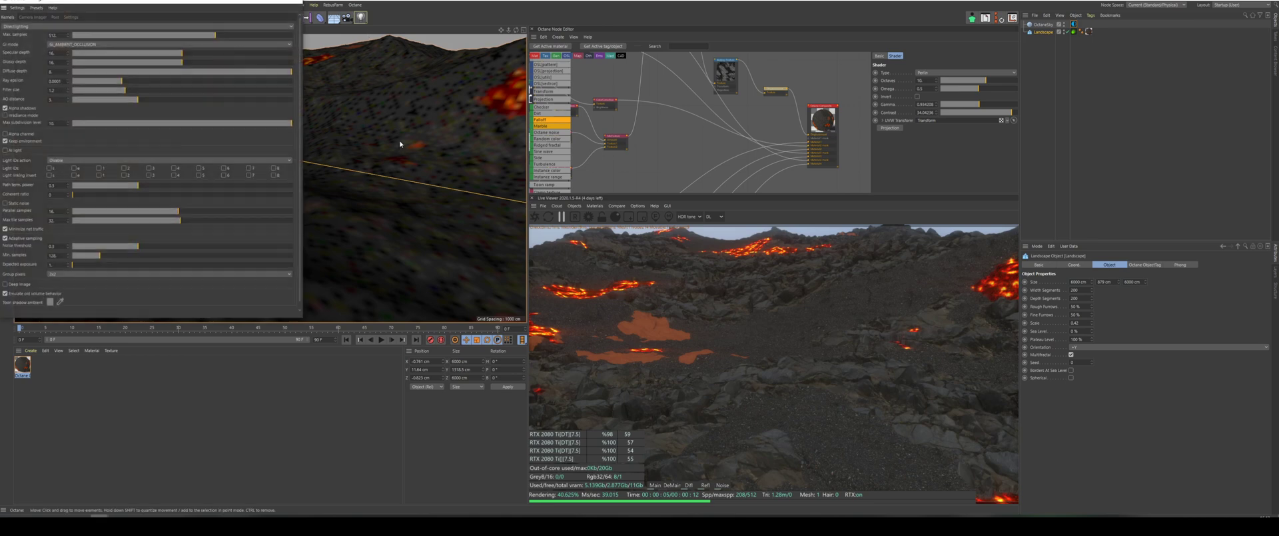
{"action": "left_click", "coordinate": [291, 7]}
{"action": "left_click", "coordinate": [355, 5]}
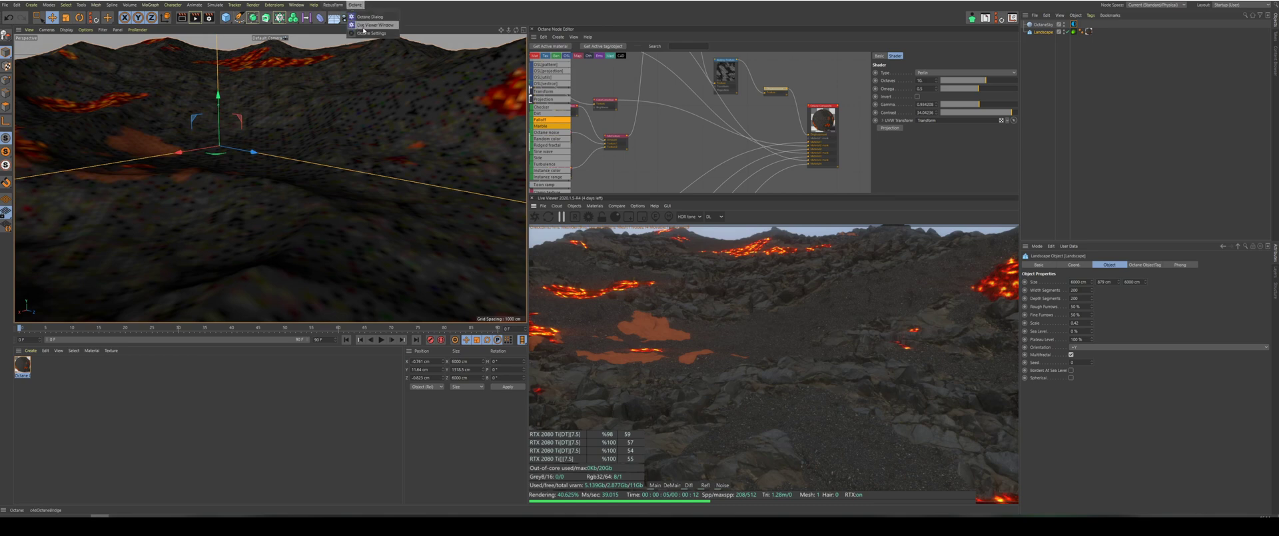
{"action": "left_click", "coordinate": [367, 33]}
{"action": "left_click", "coordinate": [54, 17]}
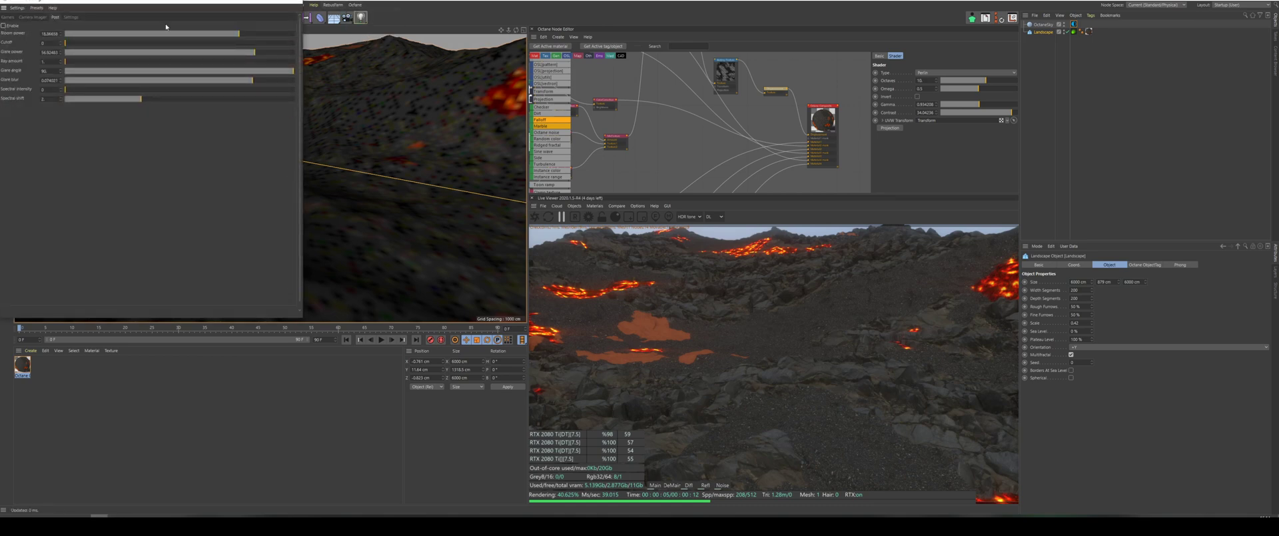
{"action": "left_click", "coordinate": [293, 5]}
Clear the scene by deleting the lava material, the landscape object and the sky object.
{"action": "left_click", "coordinate": [22, 366]}
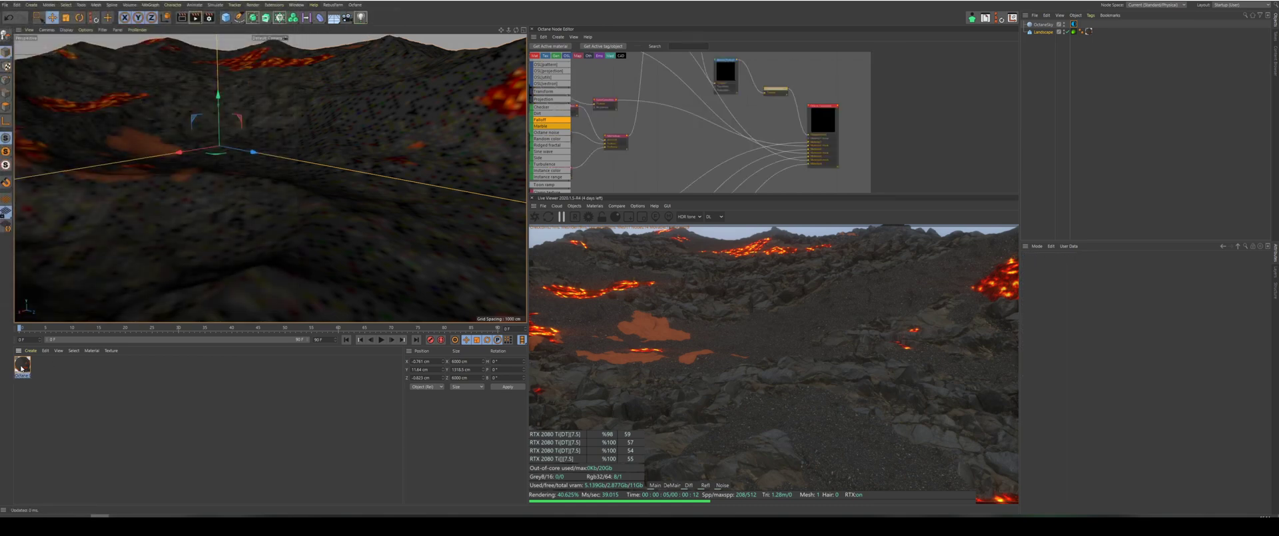
{"action": "key", "text": "Delete"}
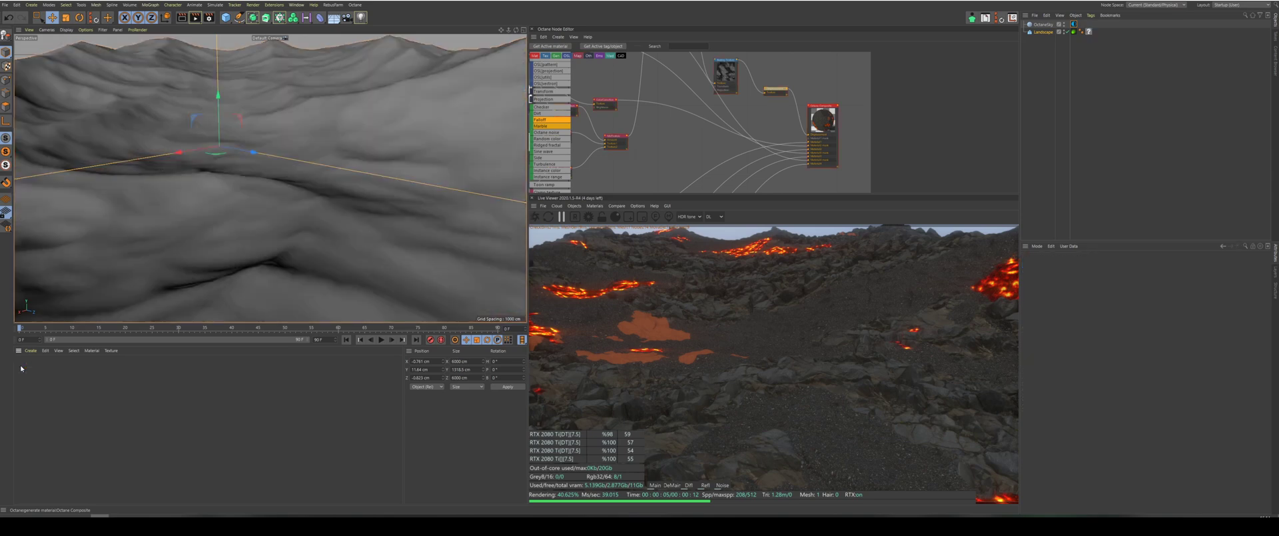
{"action": "left_click", "coordinate": [1041, 32]}
{"action": "key", "text": "Delete"}
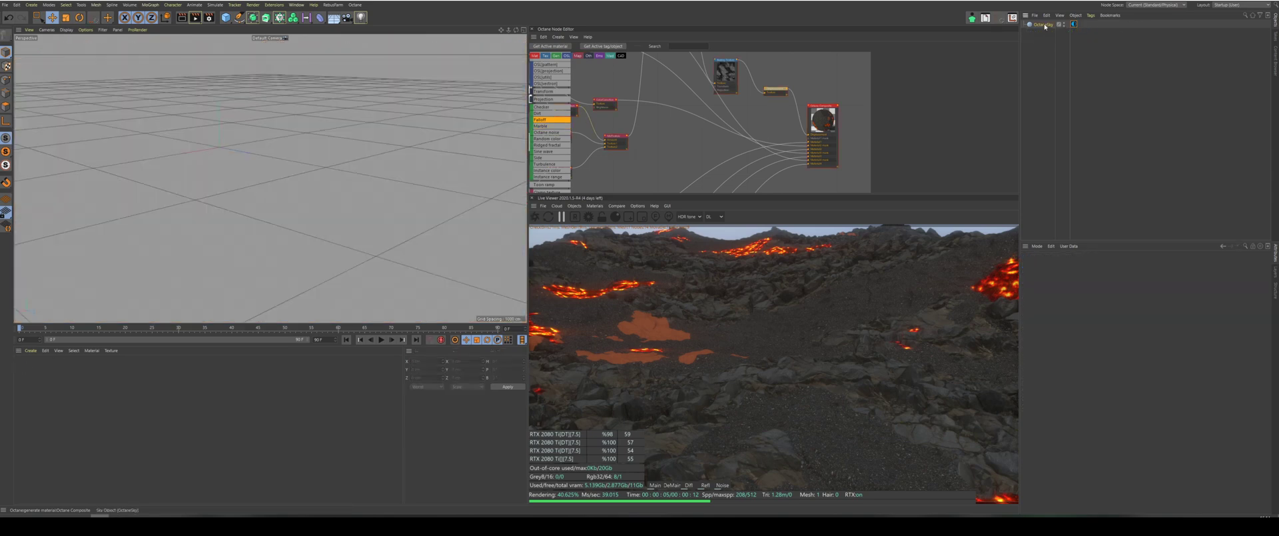
{"action": "left_click", "coordinate": [1041, 25]}
{"action": "key", "text": "Delete"}
Add a default landscape object to the empty scene and apply a new standard material to it.
{"action": "left_click_drag", "start_coordinate": [516, 30], "coordinate": [500, 70]}
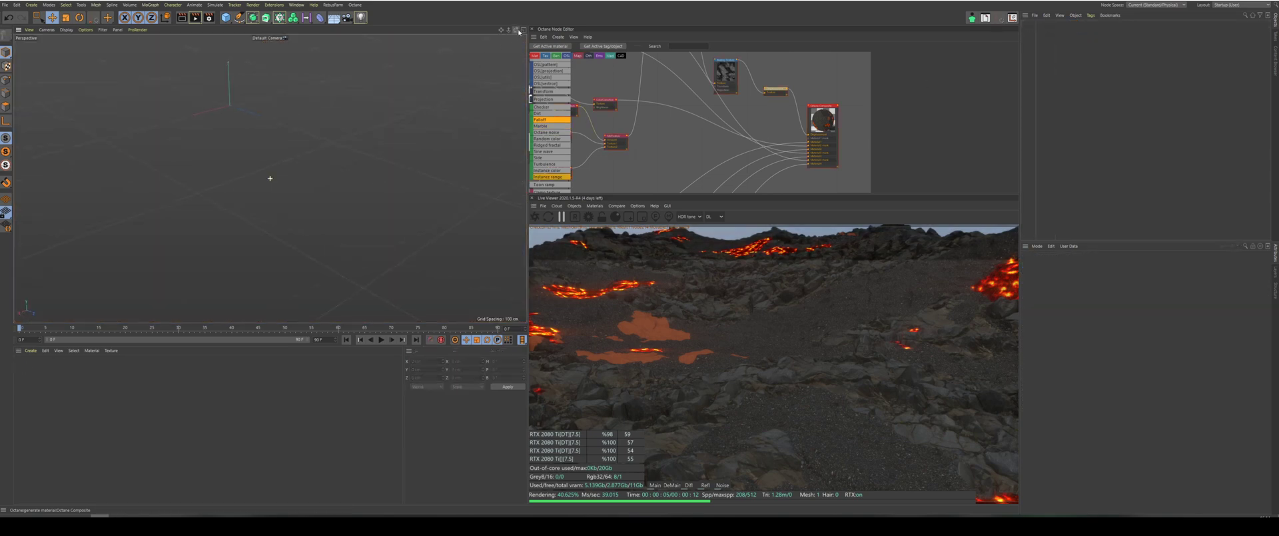
{"action": "scroll", "coordinate": [324, 274], "scroll_direction": "down", "scroll_amount": 5}
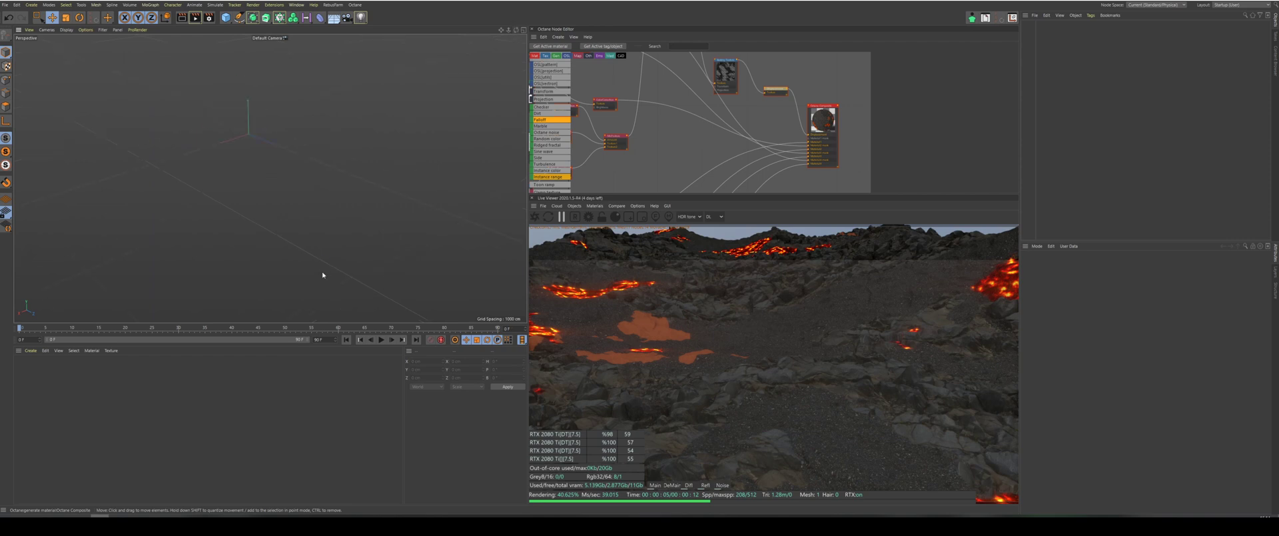
{"action": "left_click", "coordinate": [226, 17]}
{"action": "left_click", "coordinate": [377, 71]}
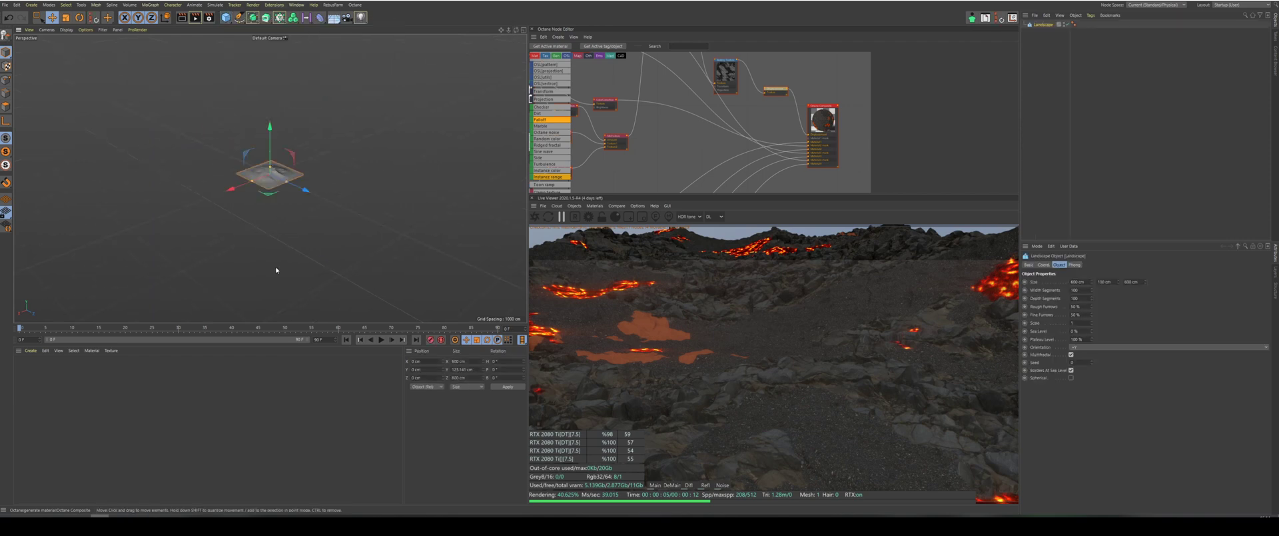
{"action": "scroll", "coordinate": [266, 205], "scroll_direction": "up", "scroll_amount": 10}
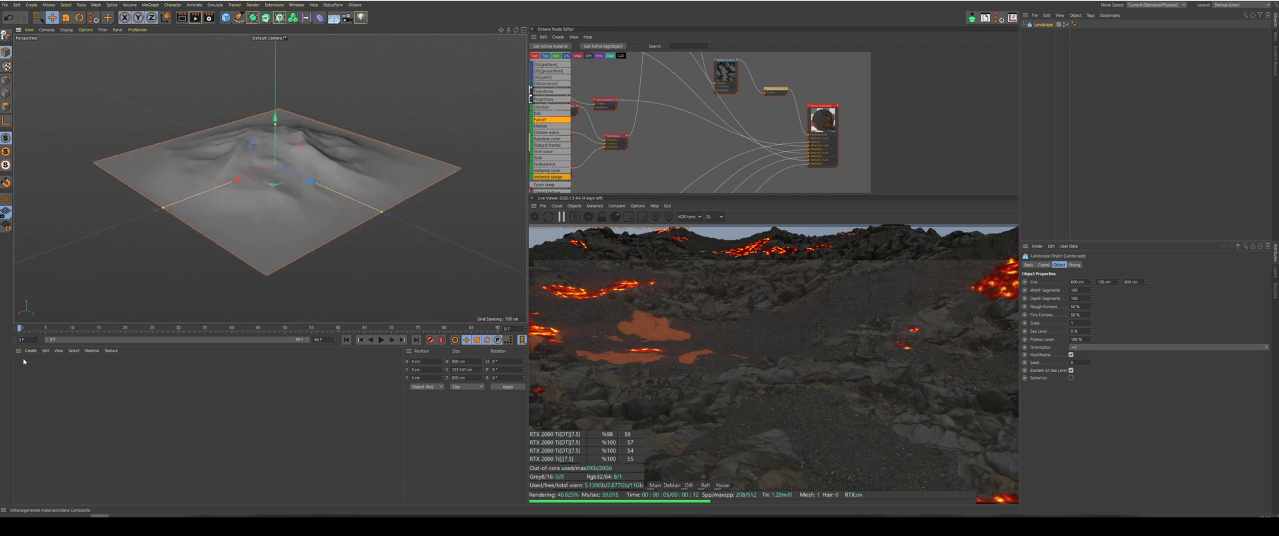
{"action": "double_click", "coordinate": [29, 366]}
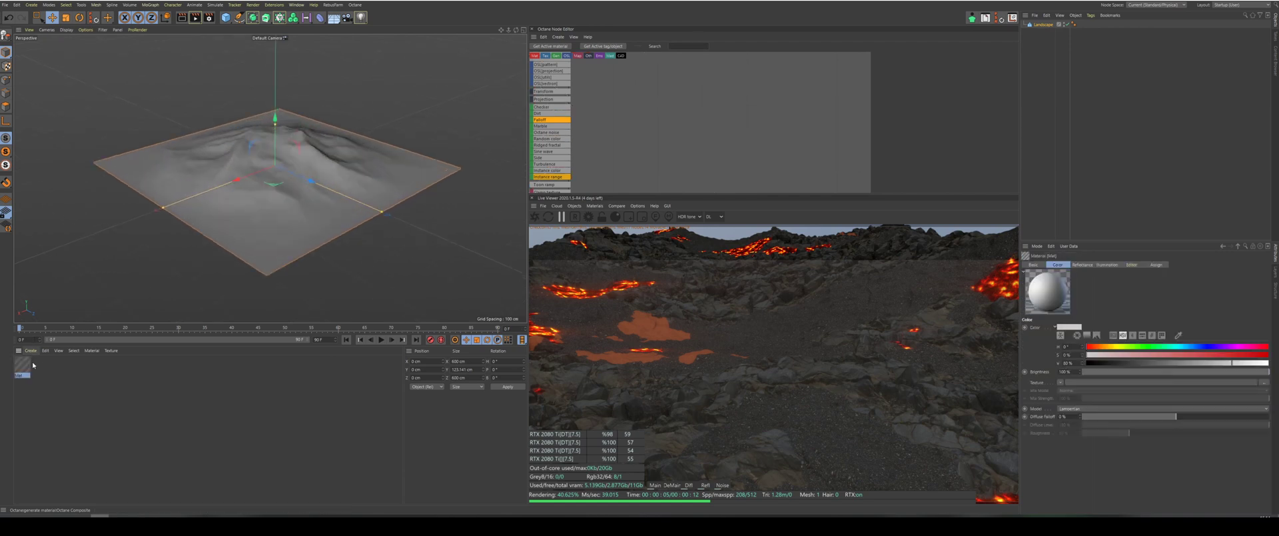
{"action": "left_click_drag", "start_coordinate": [23, 365], "coordinate": [260, 204]}
Duplicate the landscape, offset the copy about 21 cm in the negative X direction, and change the copy's seed.
{"action": "scroll", "coordinate": [270, 98], "scroll_direction": "up", "scroll_amount": 3}
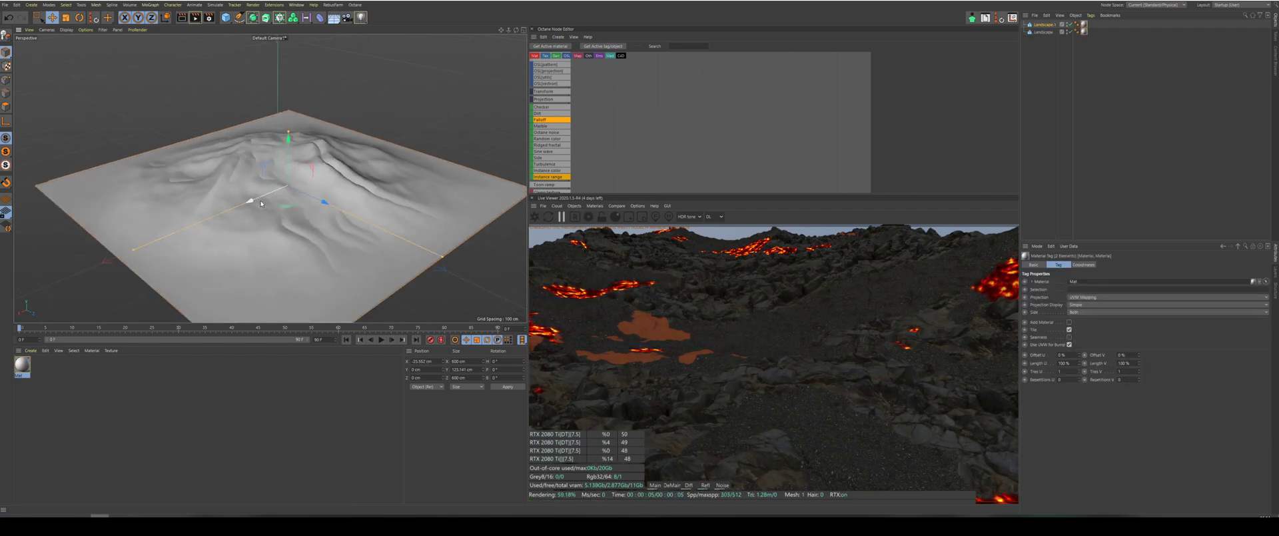
{"action": "left_click", "coordinate": [1044, 24]}
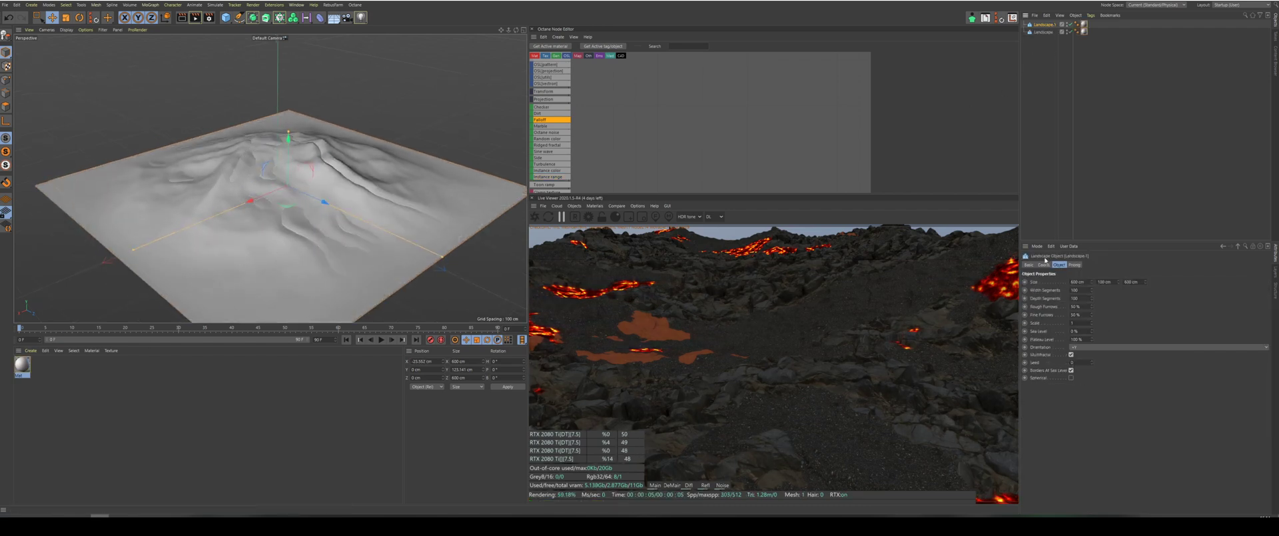
{"action": "left_click", "coordinate": [1093, 362]}
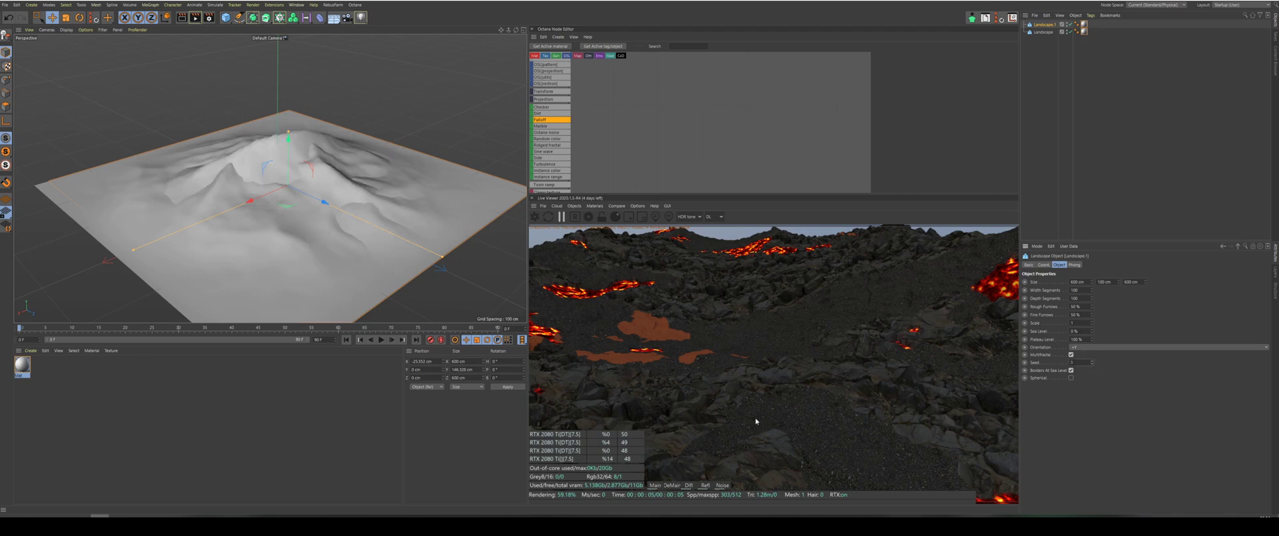
Create a second standard material, make its color red, and apply it to the landscape copy.
{"action": "double_click", "coordinate": [45, 371]}
{"action": "double_click", "coordinate": [44, 369]}
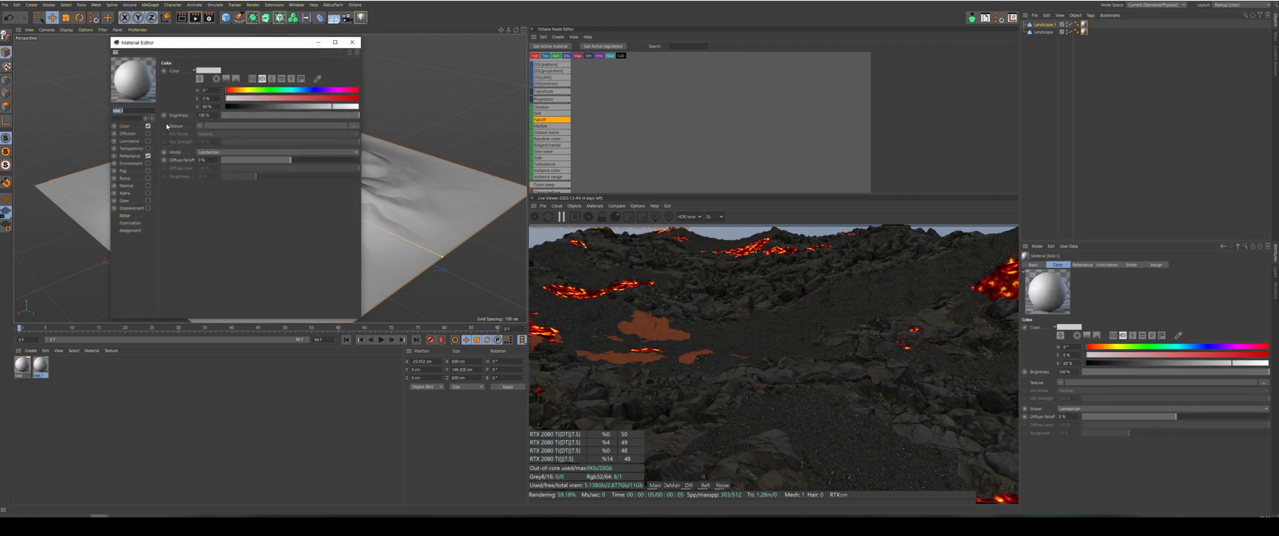
{"action": "left_click", "coordinate": [312, 99]}
{"action": "left_click", "coordinate": [352, 42]}
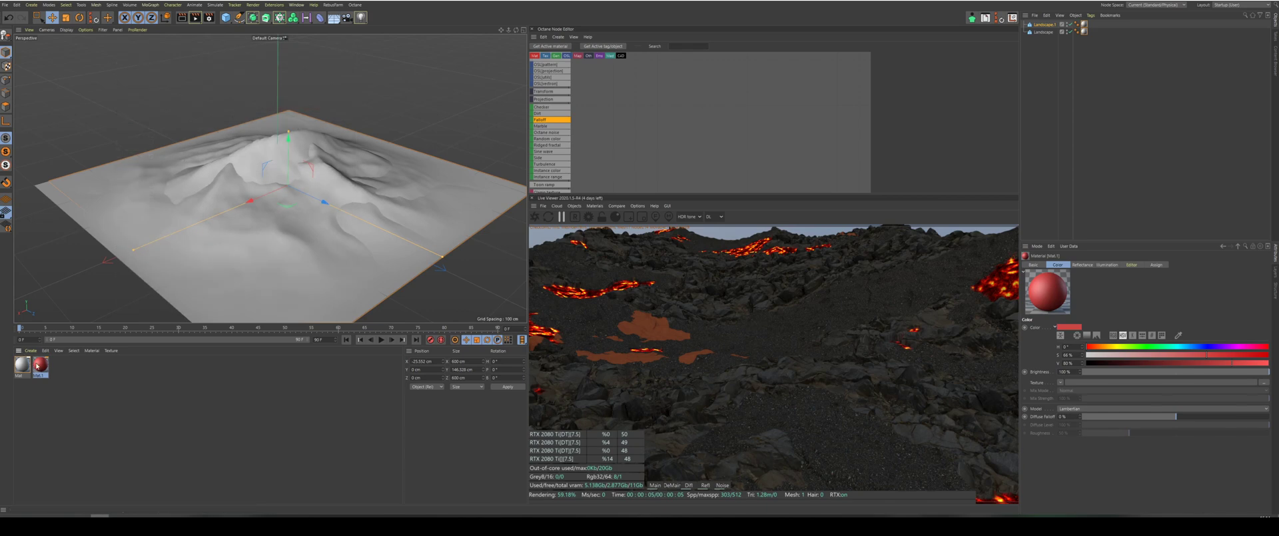
{"action": "left_click_drag", "start_coordinate": [361, 220], "coordinate": [362, 221]}
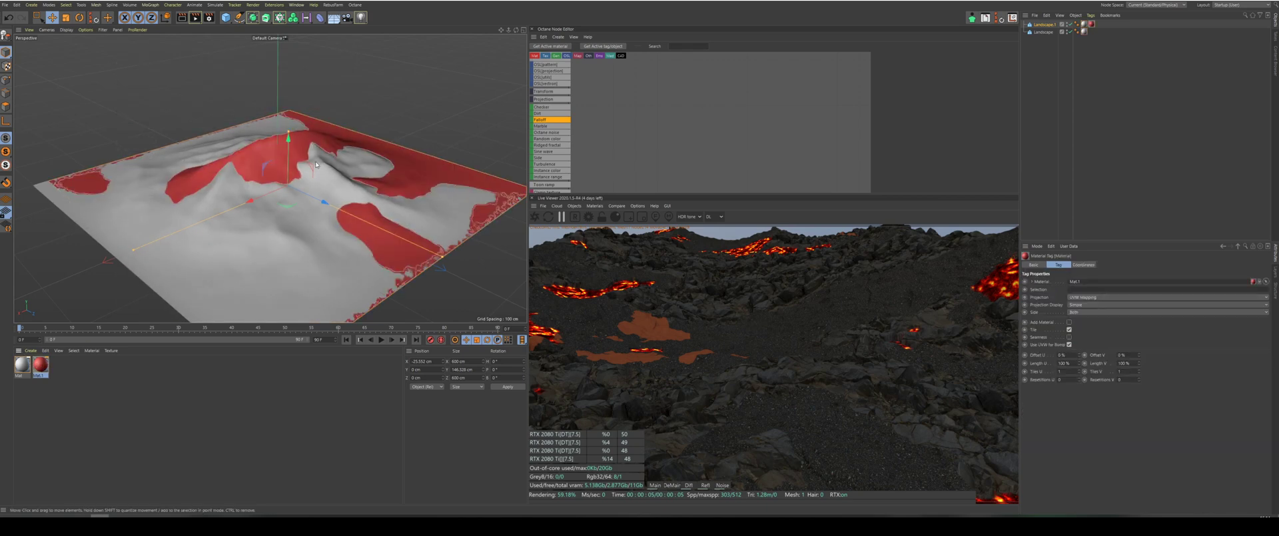
Shift the red landscape copy to about X -45 cm and lower it to about Y -14 cm.
{"action": "left_click_drag", "start_coordinate": [289, 156], "coordinate": [289, 157]}
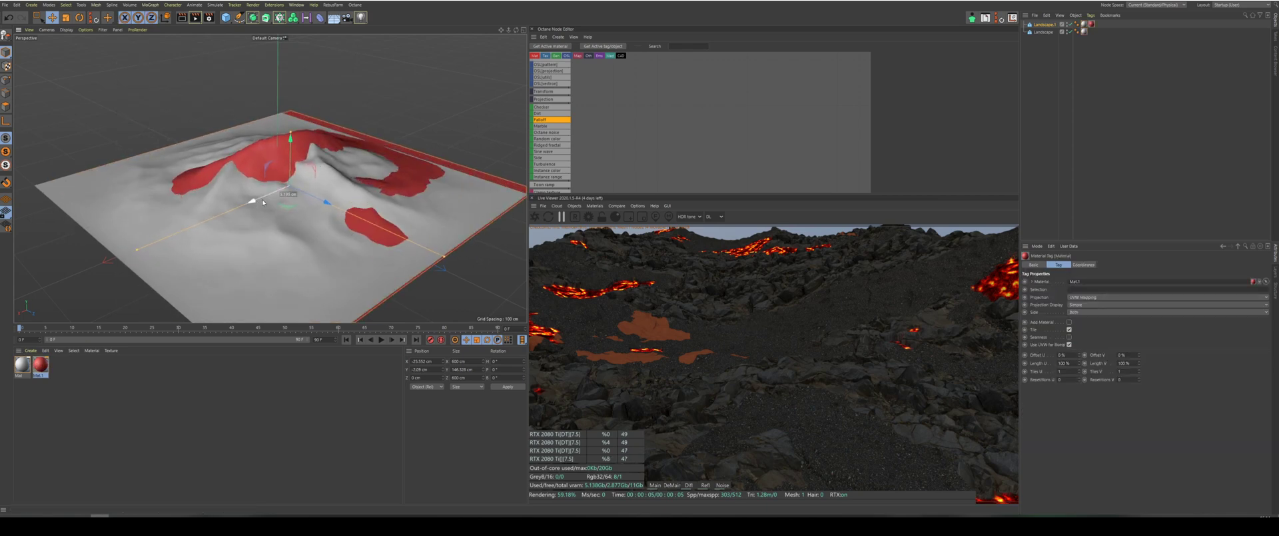
{"action": "left_click_drag", "start_coordinate": [253, 202], "coordinate": [270, 195]}
{"action": "left_click_drag", "start_coordinate": [303, 131], "coordinate": [303, 140]}
{"action": "scroll", "coordinate": [362, 150], "scroll_direction": "up", "scroll_amount": 3}
{"action": "scroll", "coordinate": [362, 150], "scroll_direction": "up", "scroll_amount": 3}
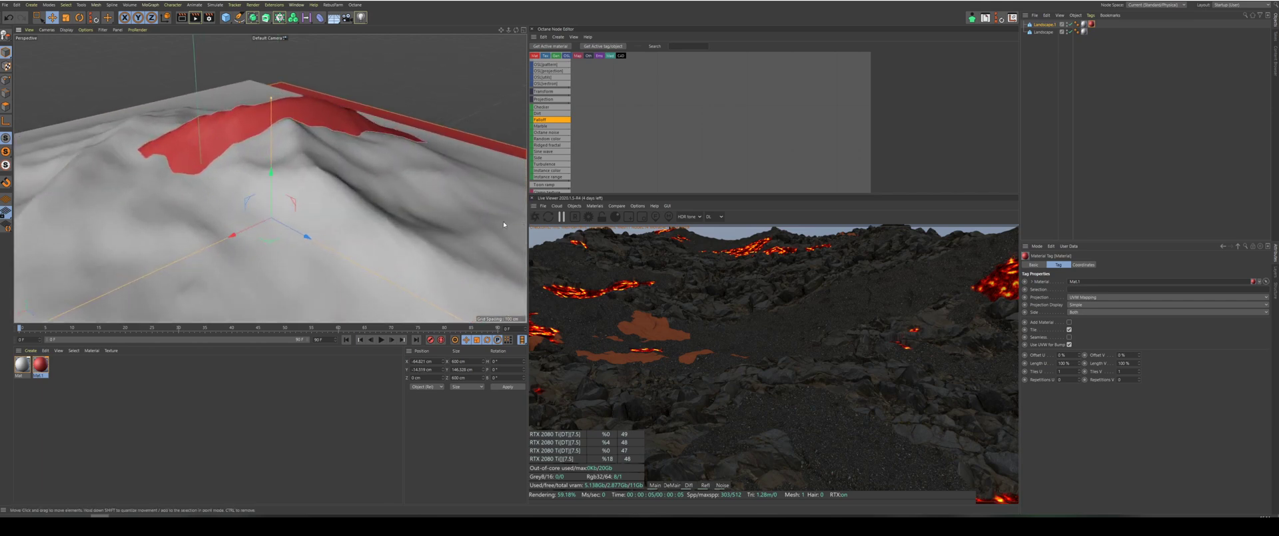
{"action": "scroll", "coordinate": [399, 205], "scroll_direction": "down", "scroll_amount": 4}
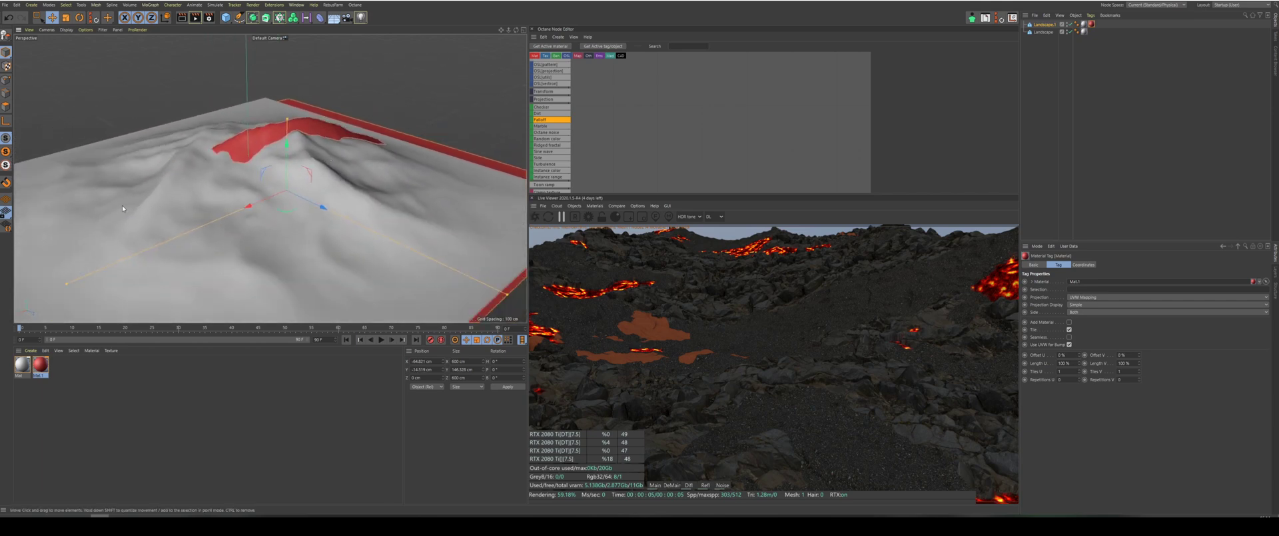
Delete both overlapping landscape objects.
{"action": "left_click", "coordinate": [1043, 32]}
{"action": "left_click", "coordinate": [1044, 32], "text": "ctrl"}
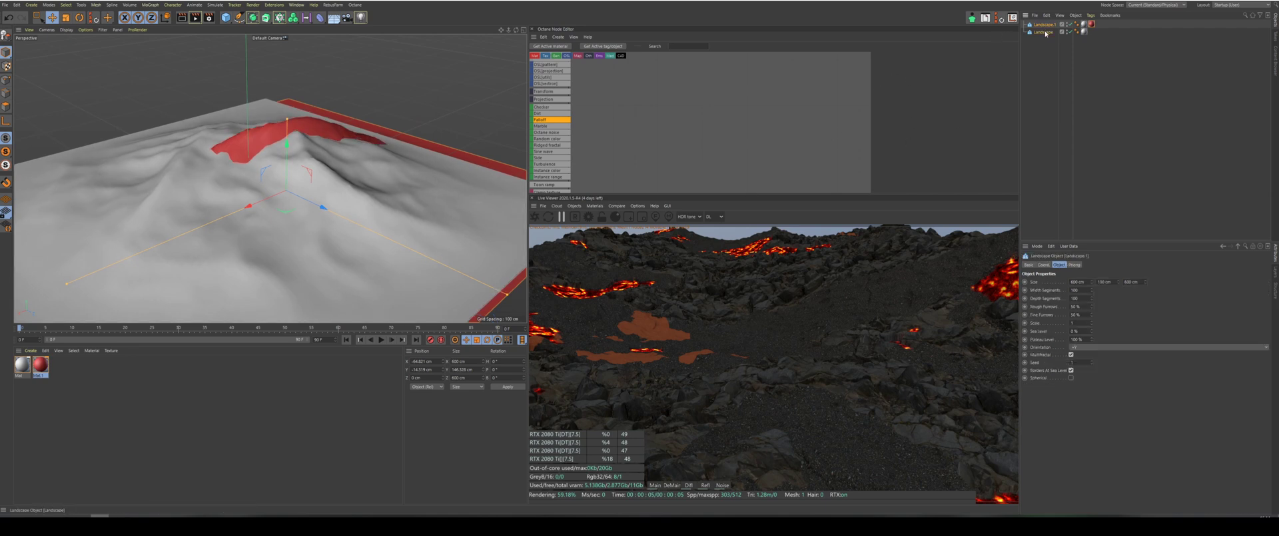
{"action": "key", "text": "Delete"}
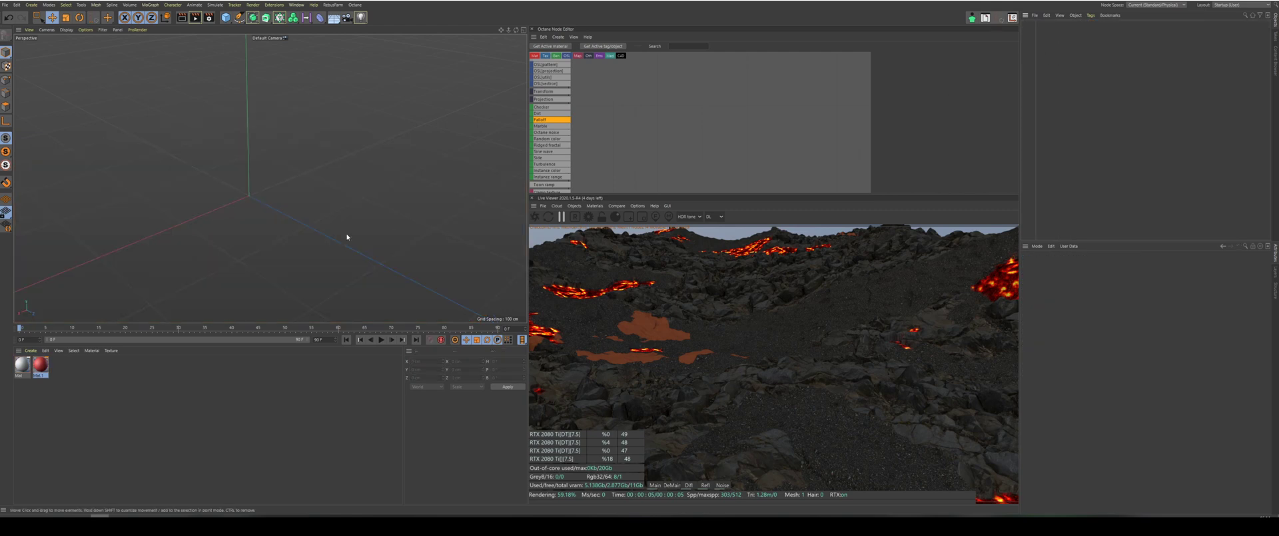
Add a fresh landscape object to the empty scene.
{"action": "scroll", "coordinate": [255, 213], "scroll_direction": "up", "scroll_amount": 5}
{"action": "left_click", "coordinate": [227, 17]}
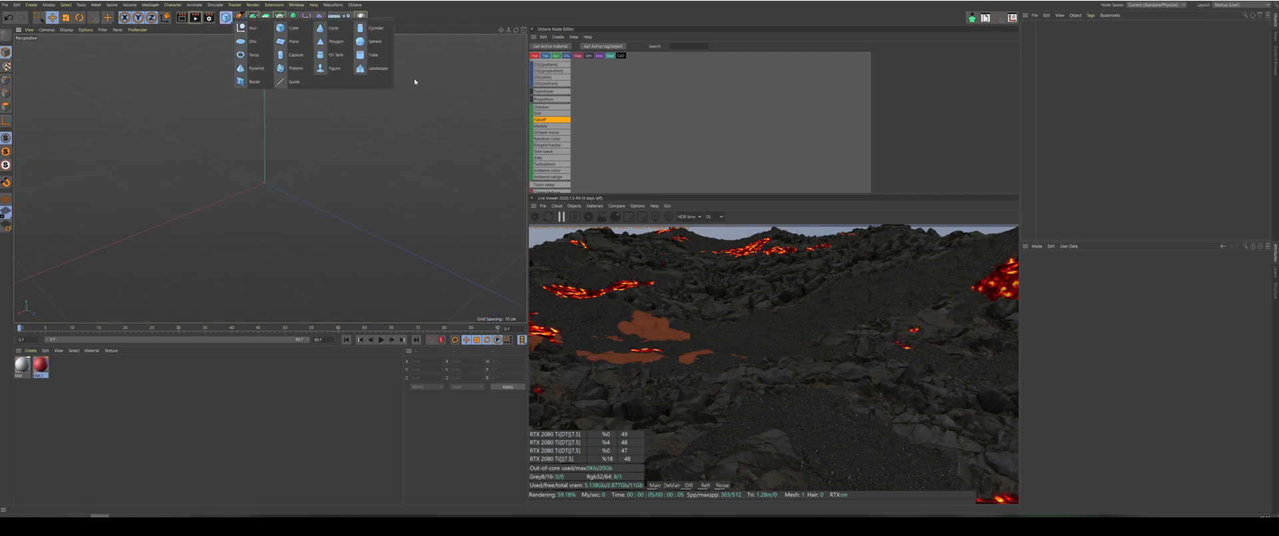
{"action": "left_click", "coordinate": [373, 70]}
{"action": "scroll", "coordinate": [344, 213], "scroll_direction": "down", "scroll_amount": 5}
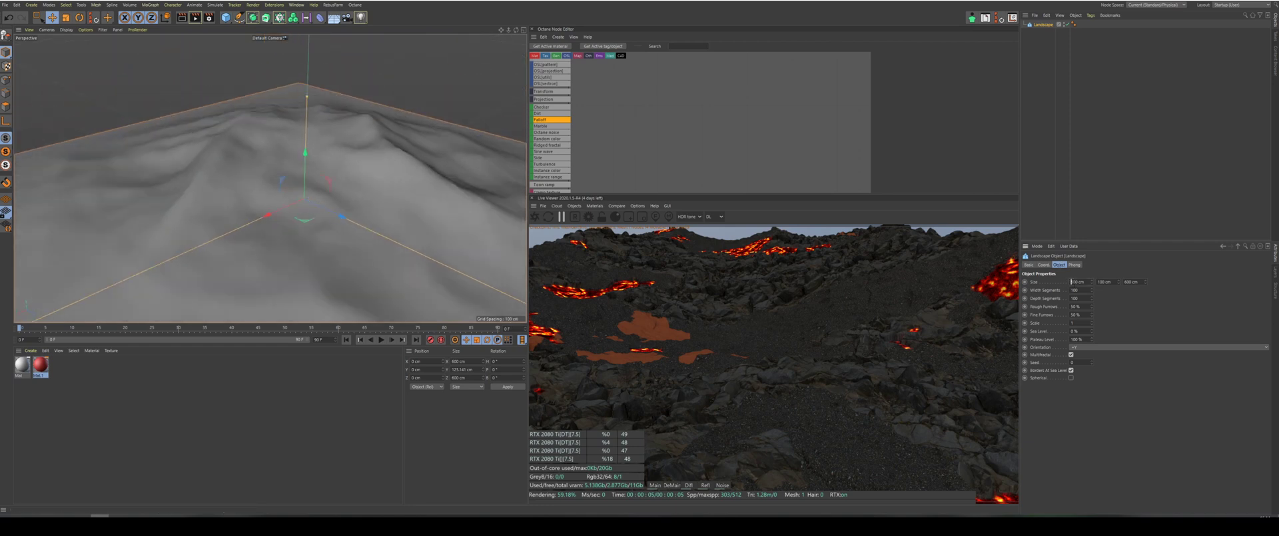
Set the landscape's size to 6000 cm wide, 0 cm high and 6000 cm deep.
{"action": "left_click", "coordinate": [1075, 282]}
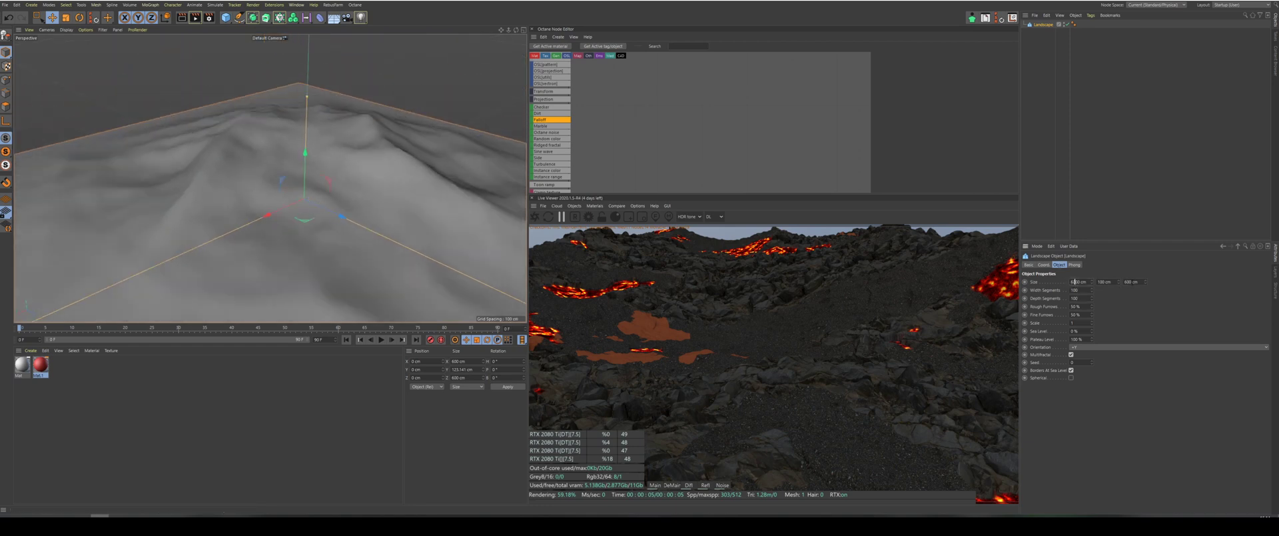
{"action": "left_click", "coordinate": [1128, 283]}
{"action": "type", "text": "0"}
{"action": "key", "text": "Return"}
{"action": "left_click_drag", "start_coordinate": [1111, 282], "coordinate": [1027, 282]}
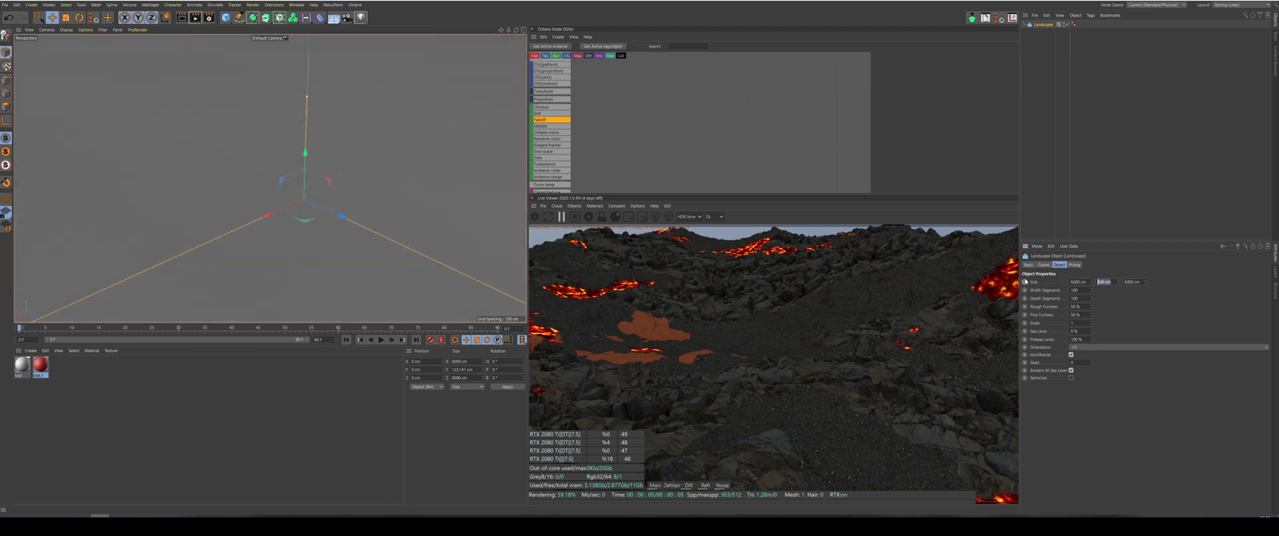
{"action": "type", "text": "0"}
{"action": "key", "text": "Return"}
{"action": "scroll", "coordinate": [305, 182], "scroll_direction": "down", "scroll_amount": 5}
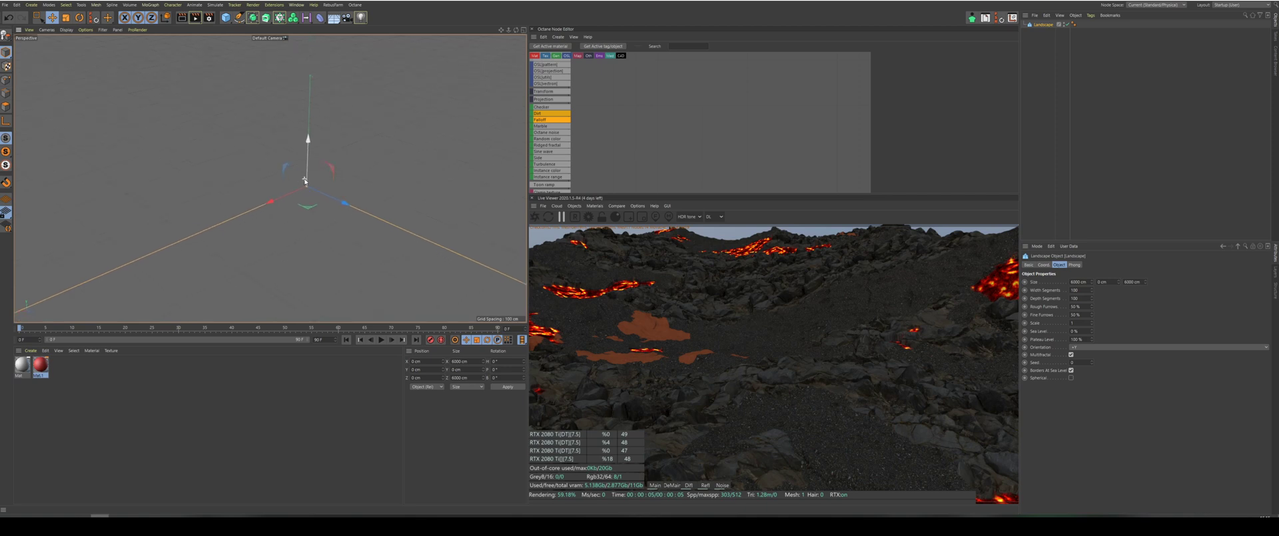
Delete the two existing materials from the scene.
{"action": "scroll", "coordinate": [305, 182], "scroll_direction": "down", "scroll_amount": 8}
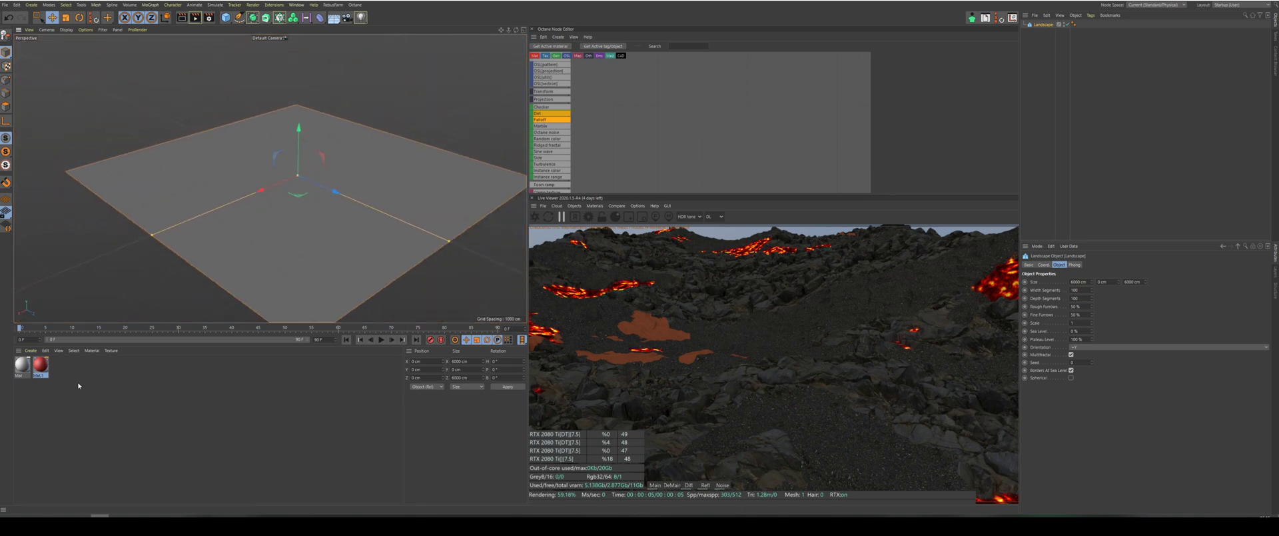
{"action": "left_click_drag", "start_coordinate": [78, 384], "coordinate": [30, 366]}
{"action": "key", "text": "Delete"}
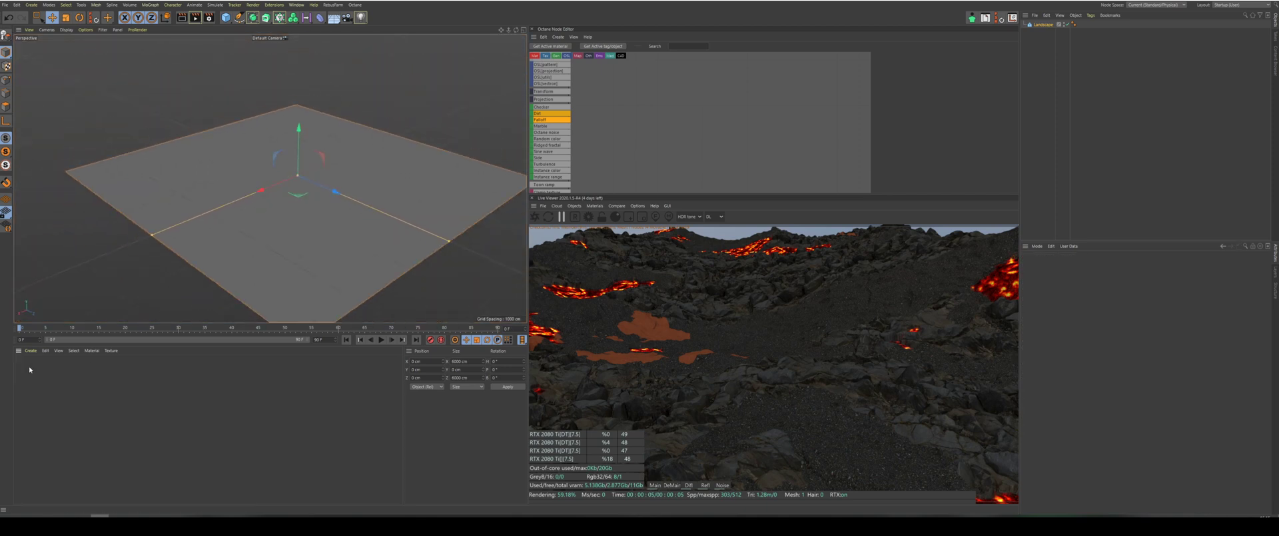
Create an Octane Composite material and apply it to the flat landscape.
{"action": "left_click", "coordinate": [31, 351]}
{"action": "mouse_move", "coordinate": [67, 381]}
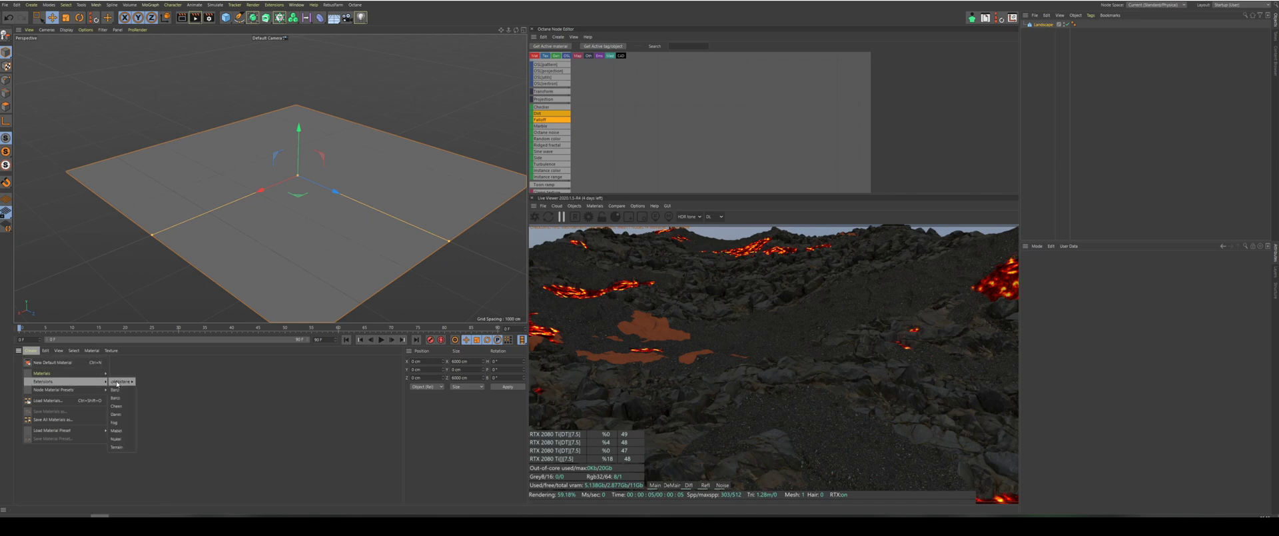
{"action": "mouse_move", "coordinate": [118, 384]}
{"action": "left_click", "coordinate": [172, 391]}
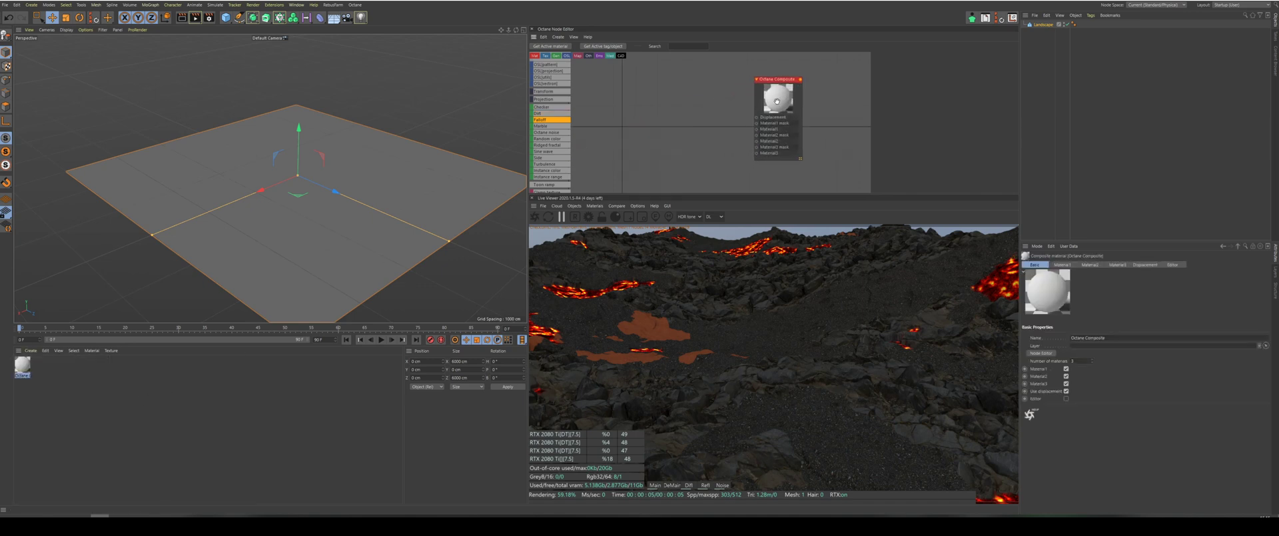
{"action": "left_click_drag", "start_coordinate": [30, 365], "coordinate": [318, 178]}
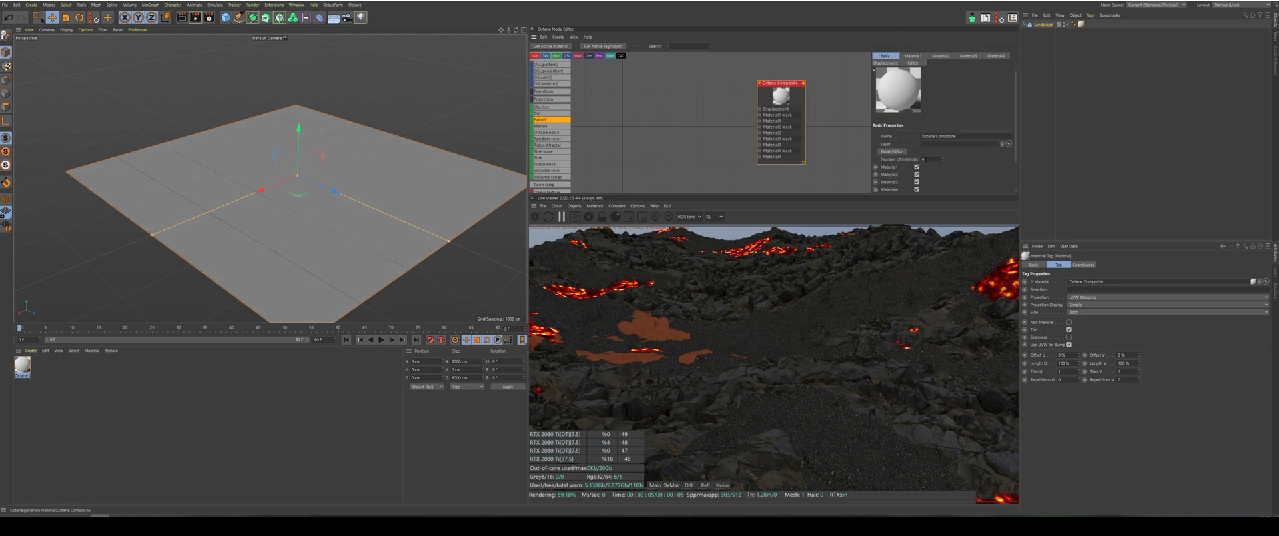
Set the composite material's number of materials to 3.
{"action": "type", "text": "10"}
{"action": "key", "text": "Return"}
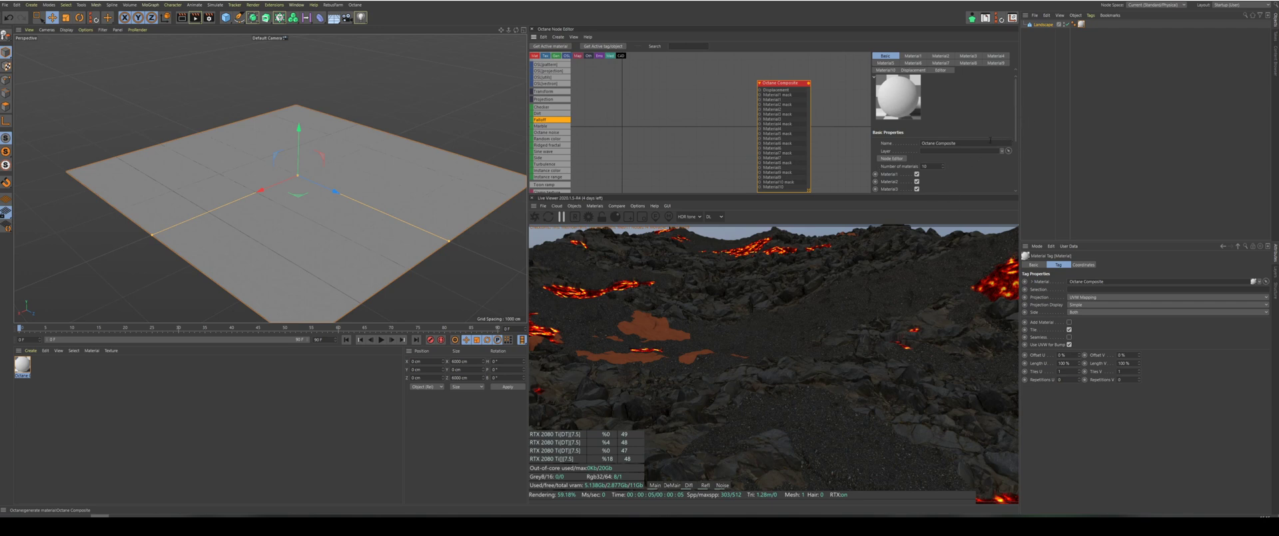
{"action": "type", "text": "3"}
{"action": "key", "text": "Return"}
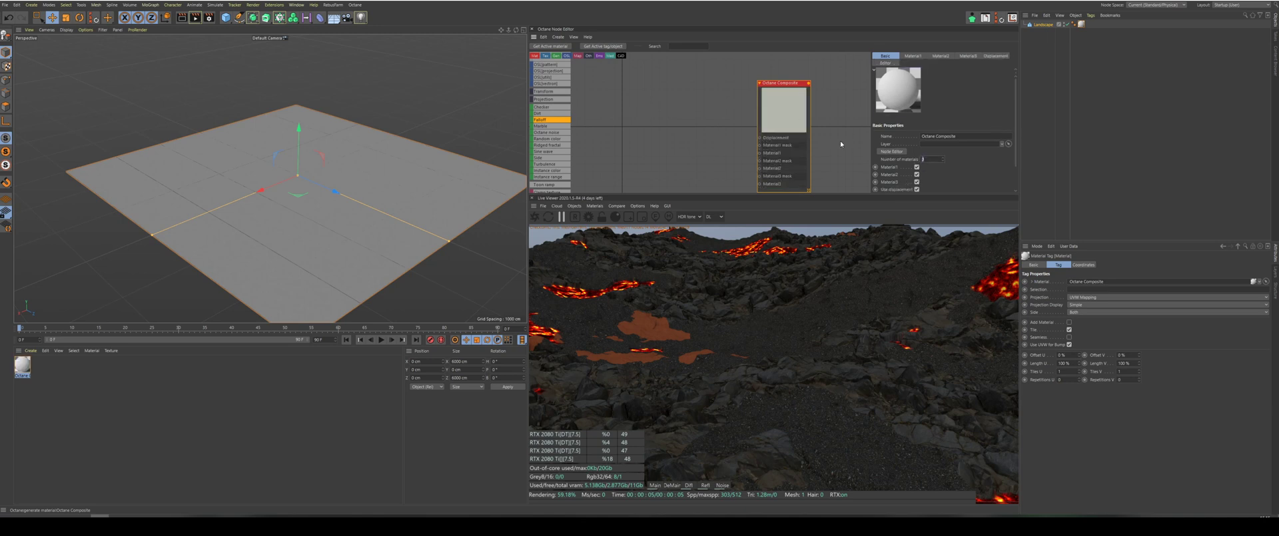
Create a sub-material in the composite's Material1 slot and place its node apart from the composite node.
{"action": "scroll", "coordinate": [841, 140], "scroll_direction": "down", "scroll_amount": 3}
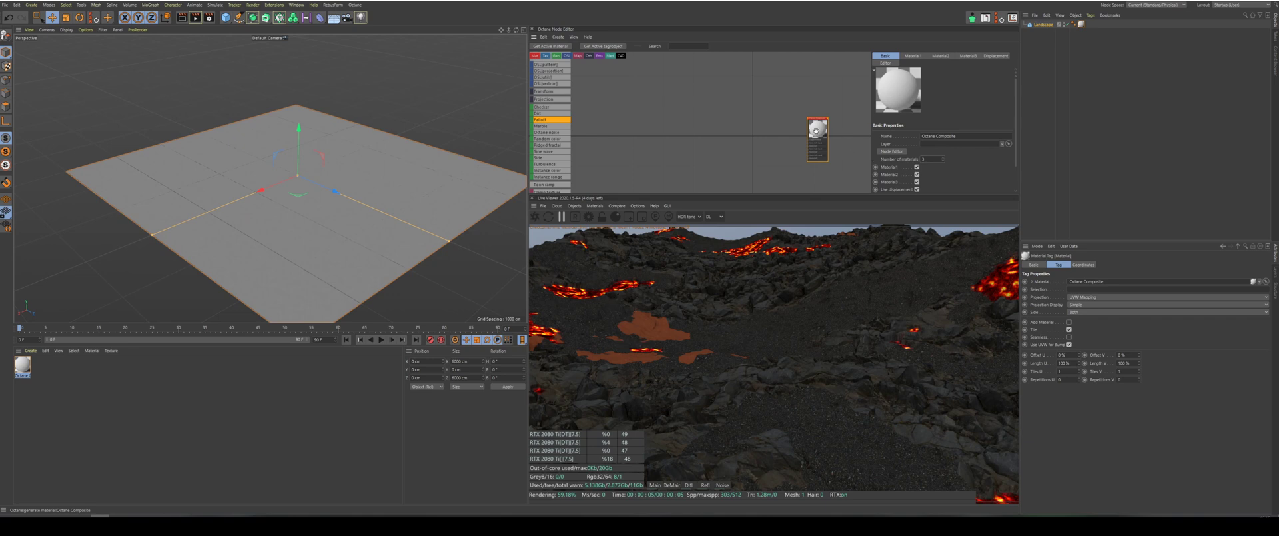
{"action": "left_click_drag", "start_coordinate": [817, 131], "coordinate": [763, 151]}
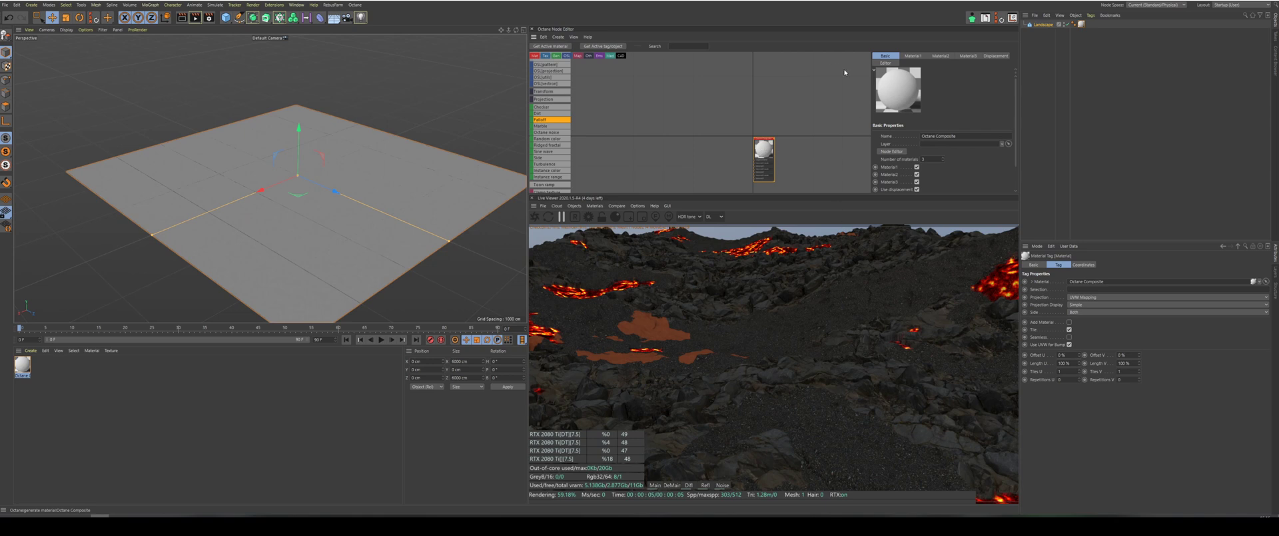
{"action": "scroll", "coordinate": [812, 124], "scroll_direction": "down", "scroll_amount": 3}
{"action": "scroll", "coordinate": [761, 144], "scroll_direction": "up", "scroll_amount": 3}
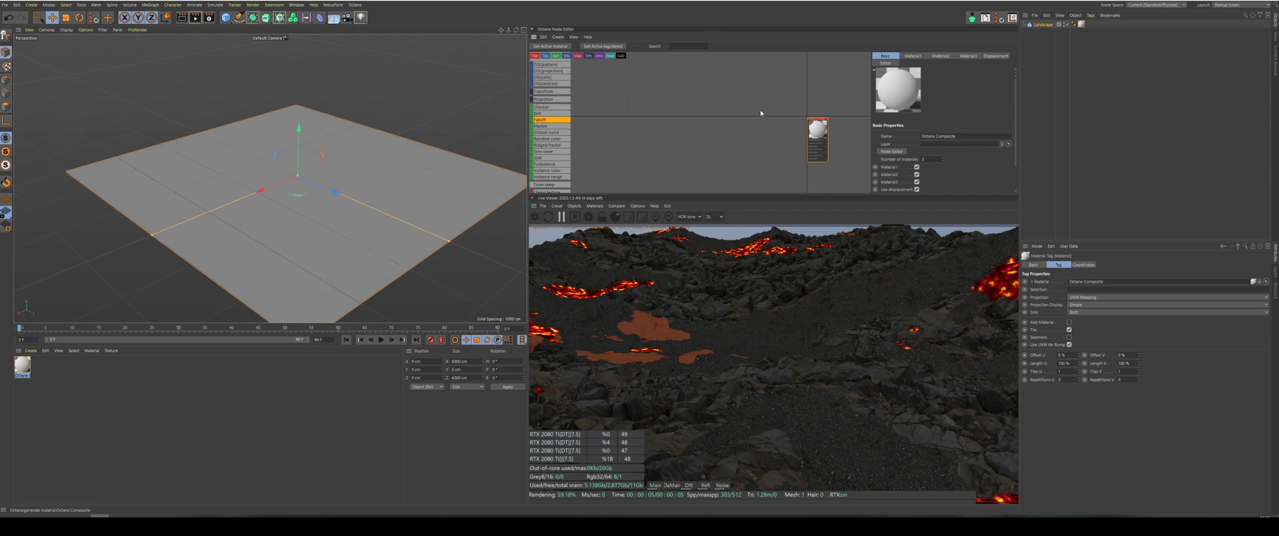
{"action": "scroll", "coordinate": [548, 121], "scroll_direction": "down", "scroll_amount": 3}
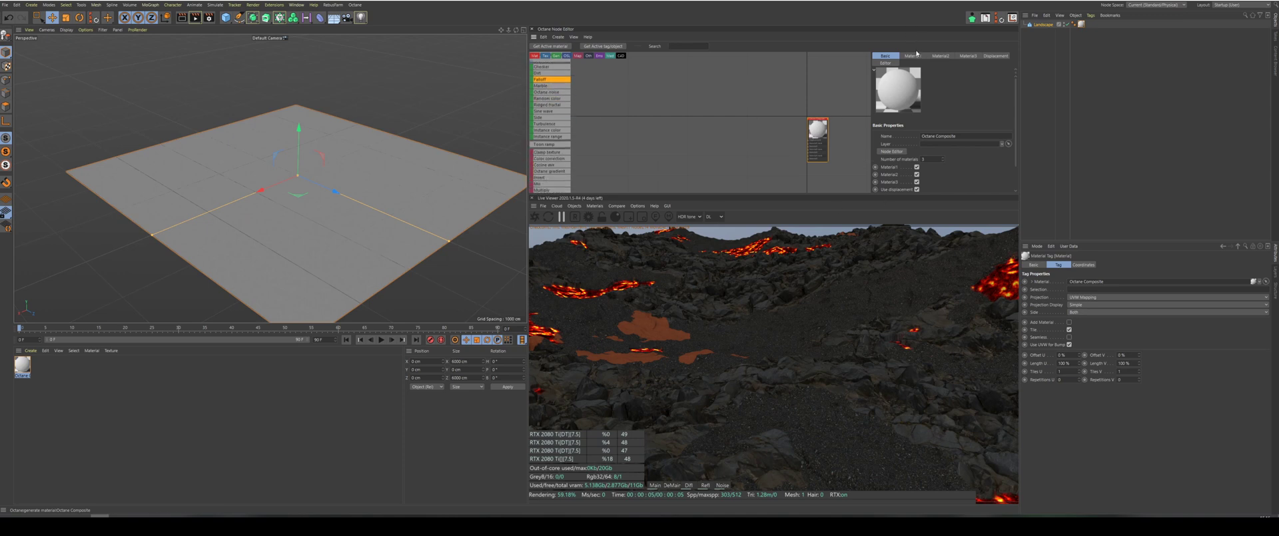
{"action": "left_click", "coordinate": [914, 56]}
{"action": "left_click", "coordinate": [898, 135]}
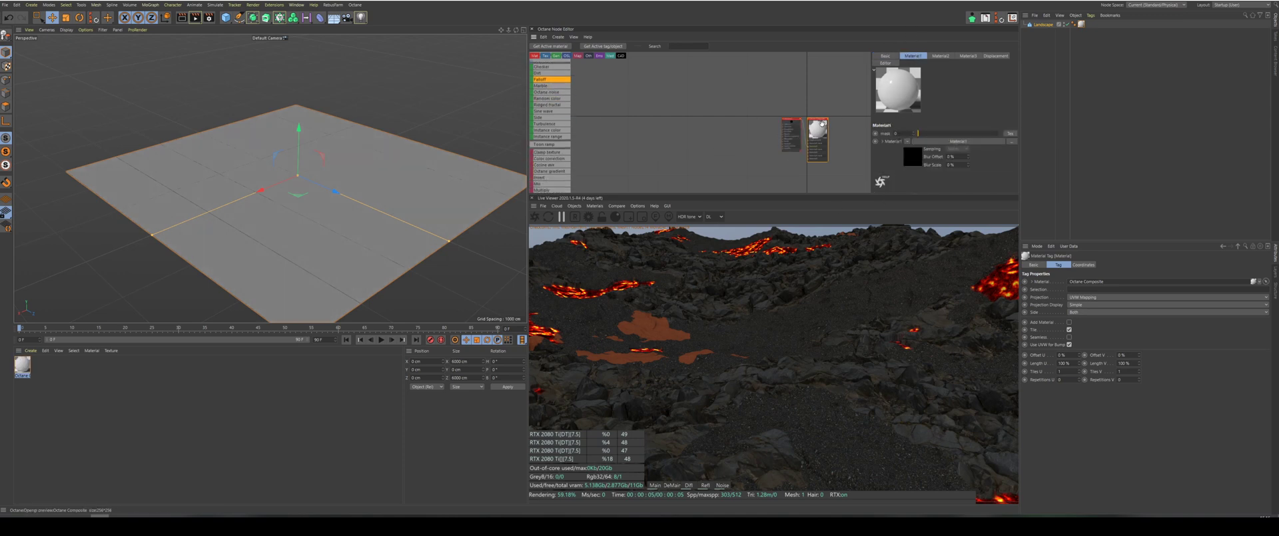
{"action": "left_click_drag", "start_coordinate": [791, 127], "coordinate": [733, 171]}
{"action": "scroll", "coordinate": [731, 127], "scroll_direction": "down", "scroll_amount": 2}
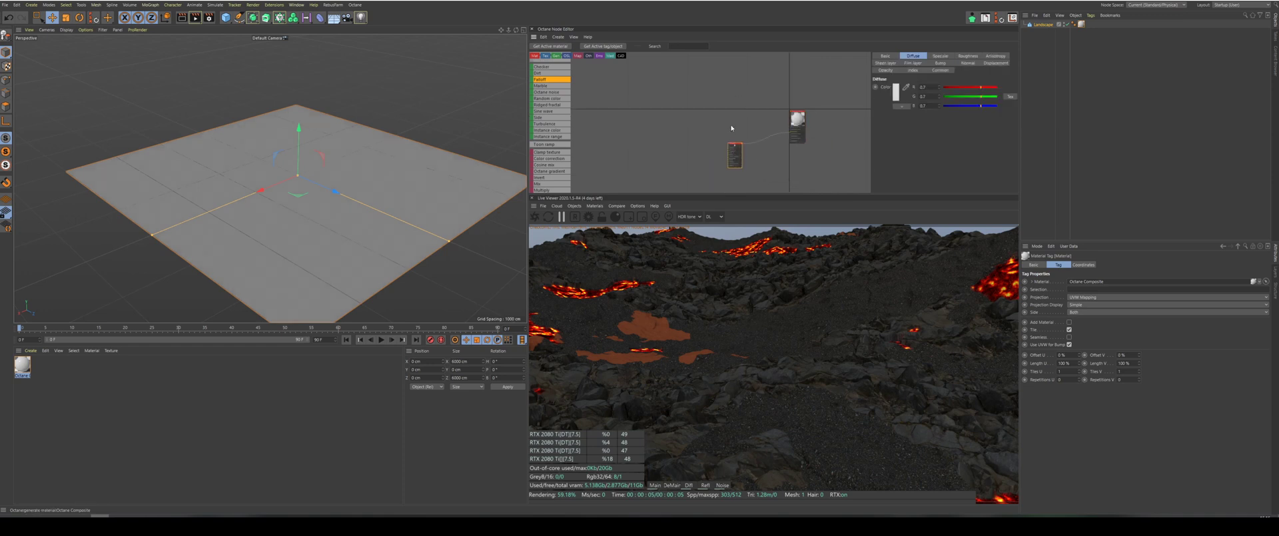
{"action": "scroll", "coordinate": [742, 178], "scroll_direction": "up", "scroll_amount": 4}
{"action": "left_click_drag", "start_coordinate": [731, 127], "coordinate": [704, 155]}
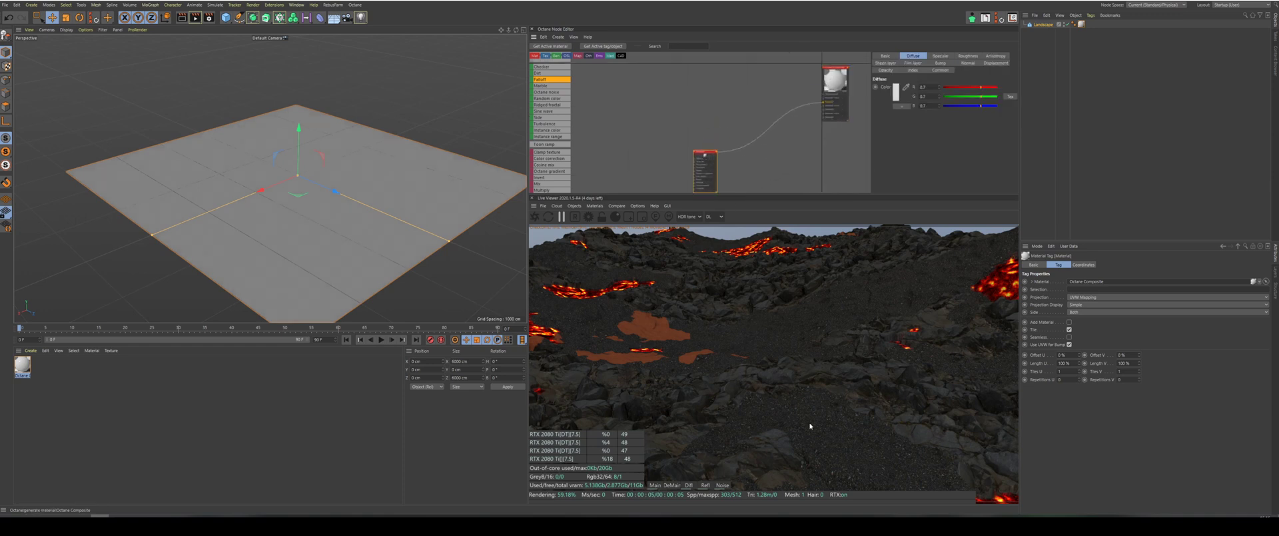
Change the first sub-material's type to Diffuse.
{"action": "left_click", "coordinate": [886, 56]}
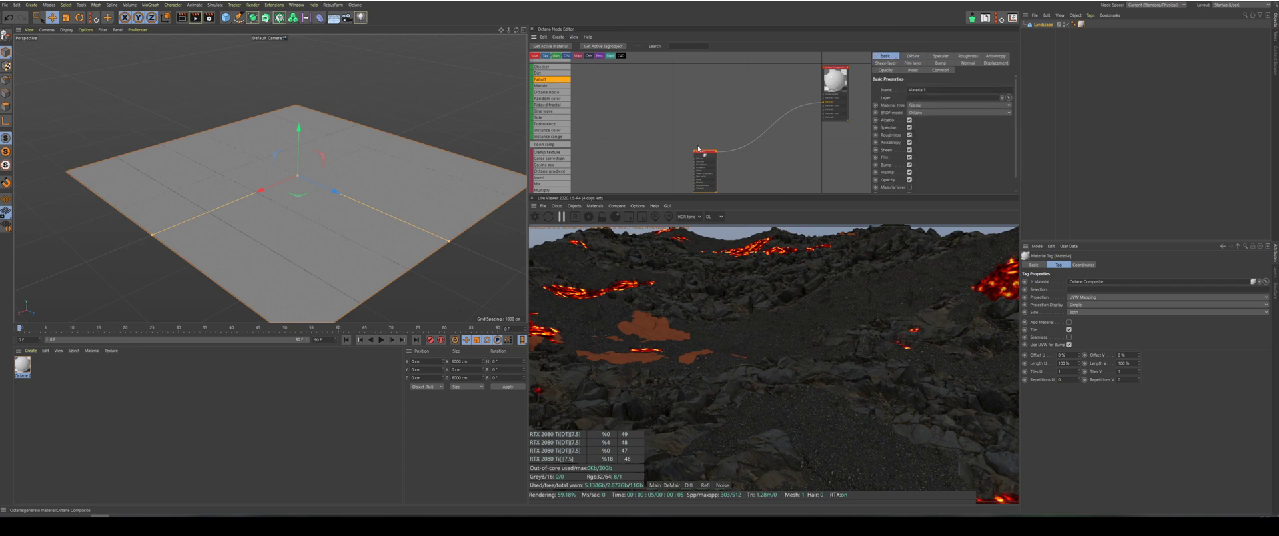
{"action": "left_click", "coordinate": [918, 105]}
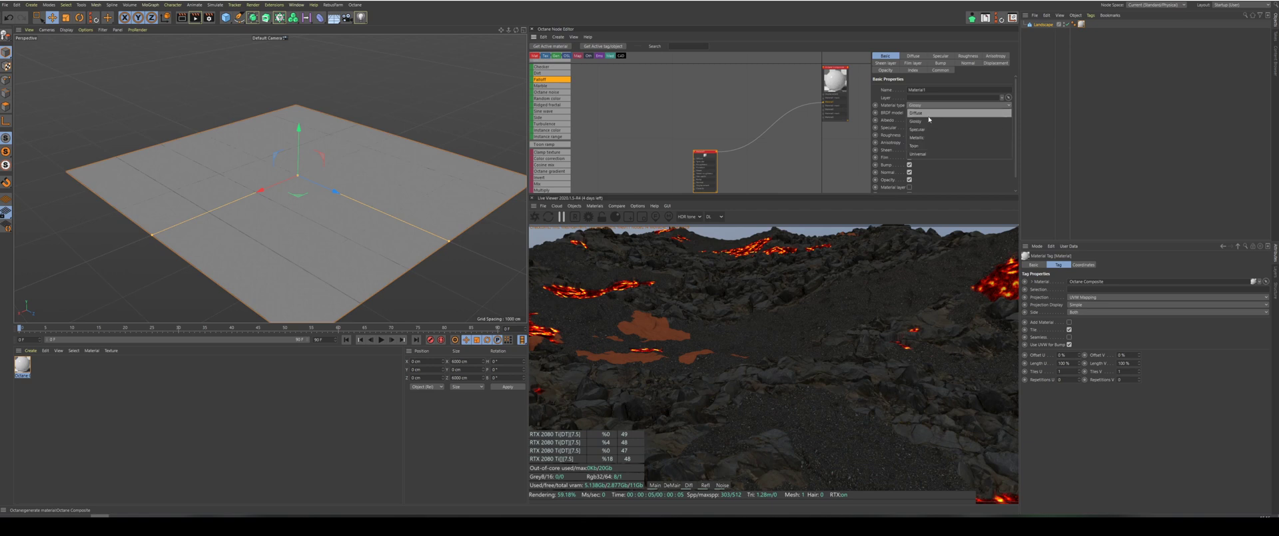
{"action": "left_click", "coordinate": [916, 113]}
Add an image texture node with the ground gravel image and connect it to the sub-material's Diffuse input.
{"action": "scroll", "coordinate": [733, 106], "scroll_direction": "down", "scroll_amount": 2}
{"action": "scroll", "coordinate": [697, 140], "scroll_direction": "up", "scroll_amount": 3}
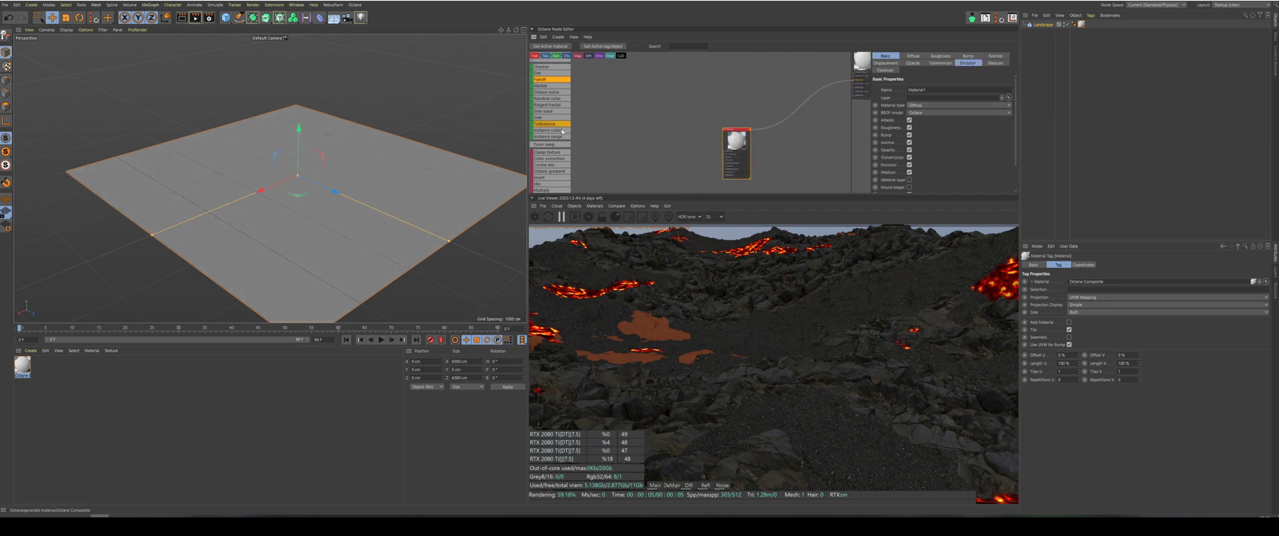
{"action": "scroll", "coordinate": [547, 147], "scroll_direction": "up", "scroll_amount": 5}
{"action": "scroll", "coordinate": [547, 148], "scroll_direction": "up", "scroll_amount": 1}
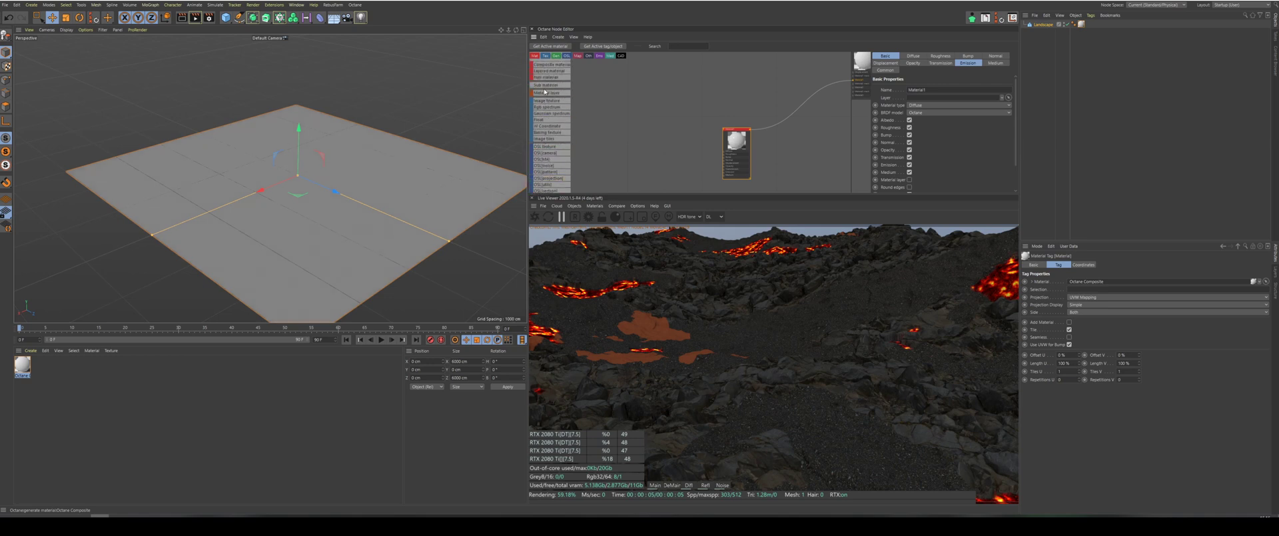
{"action": "left_click_drag", "start_coordinate": [552, 100], "coordinate": [686, 140]}
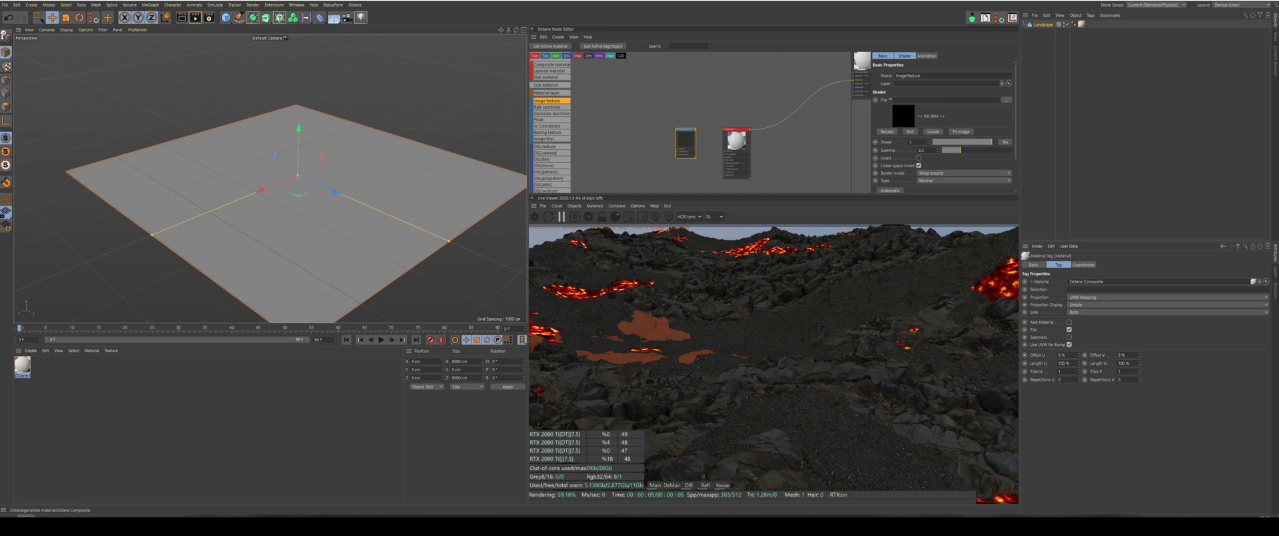
{"action": "left_click_drag", "start_coordinate": [838, 135], "coordinate": [694, 111]}
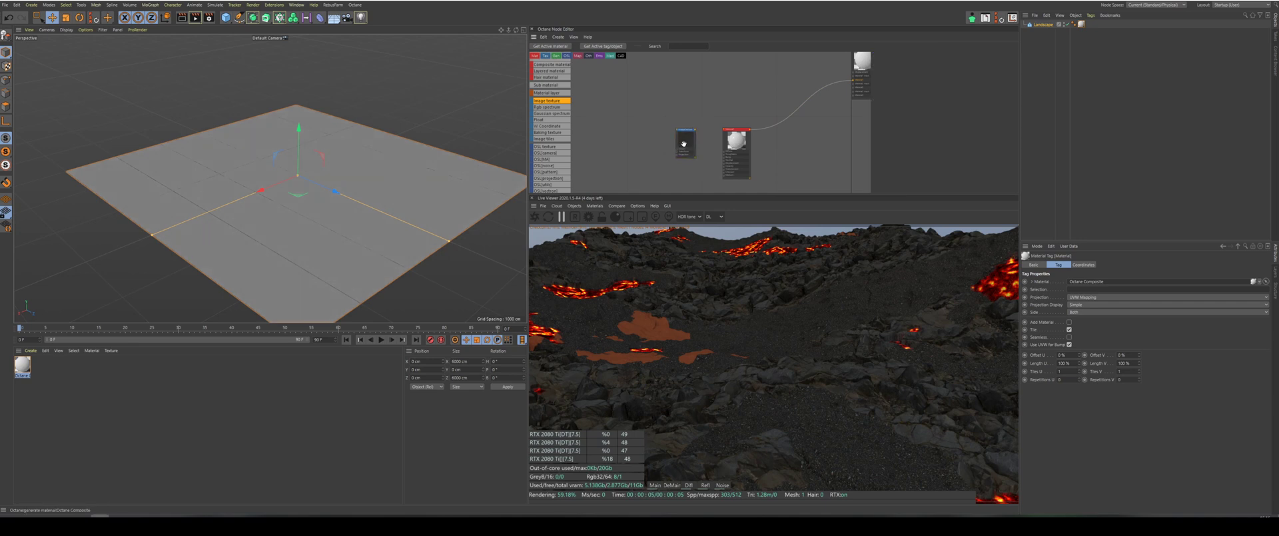
{"action": "left_click", "coordinate": [684, 143]}
{"action": "scroll", "coordinate": [704, 144], "scroll_direction": "up", "scroll_amount": 3}
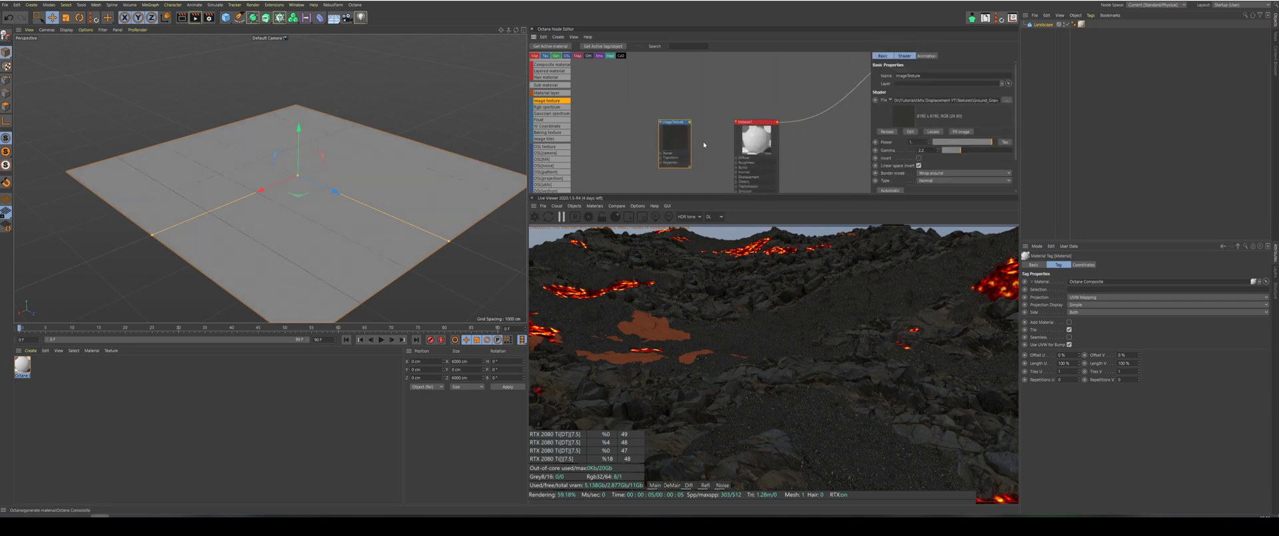
{"action": "left_click_drag", "start_coordinate": [690, 123], "coordinate": [737, 158]}
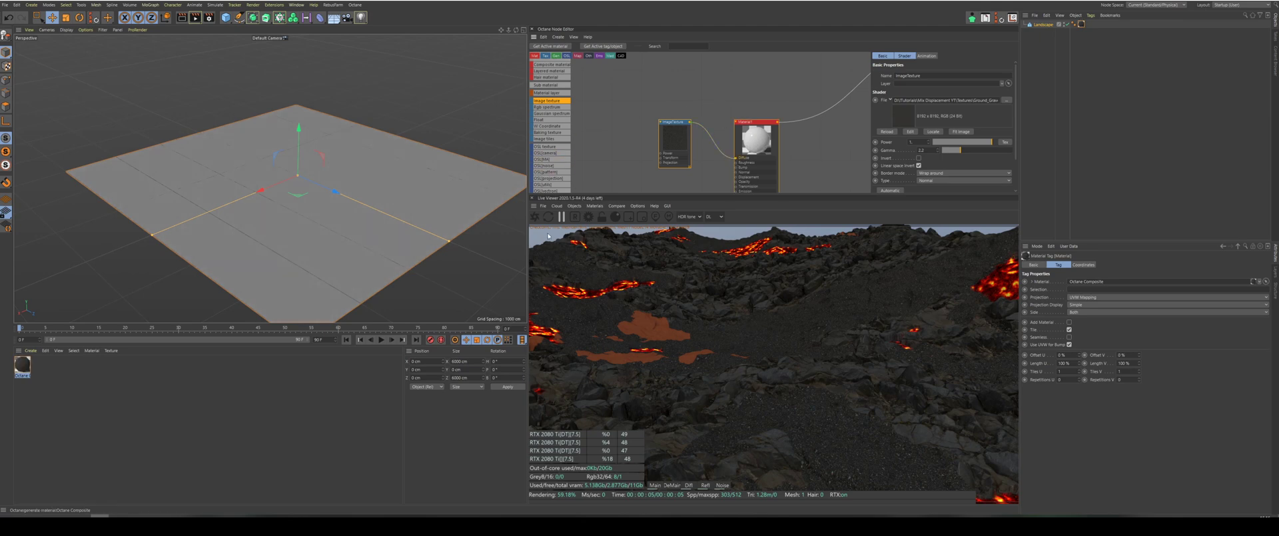
Send the scene to the Live Viewer and frame the textured landscape more closely.
{"action": "left_click", "coordinate": [534, 217]}
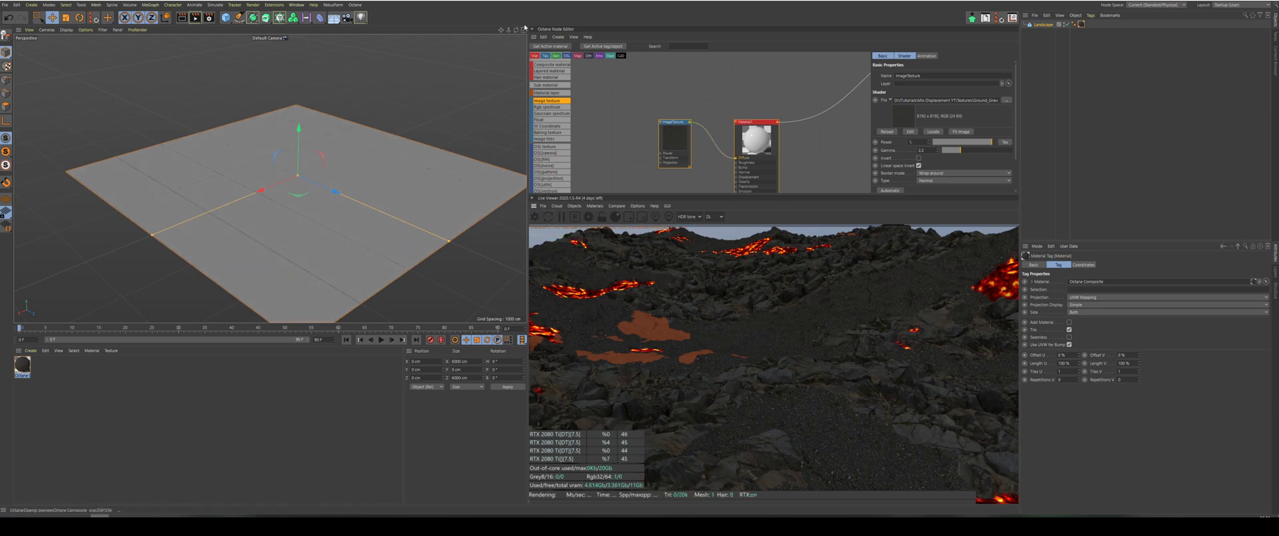
{"action": "scroll", "coordinate": [340, 260], "scroll_direction": "up", "scroll_amount": 3}
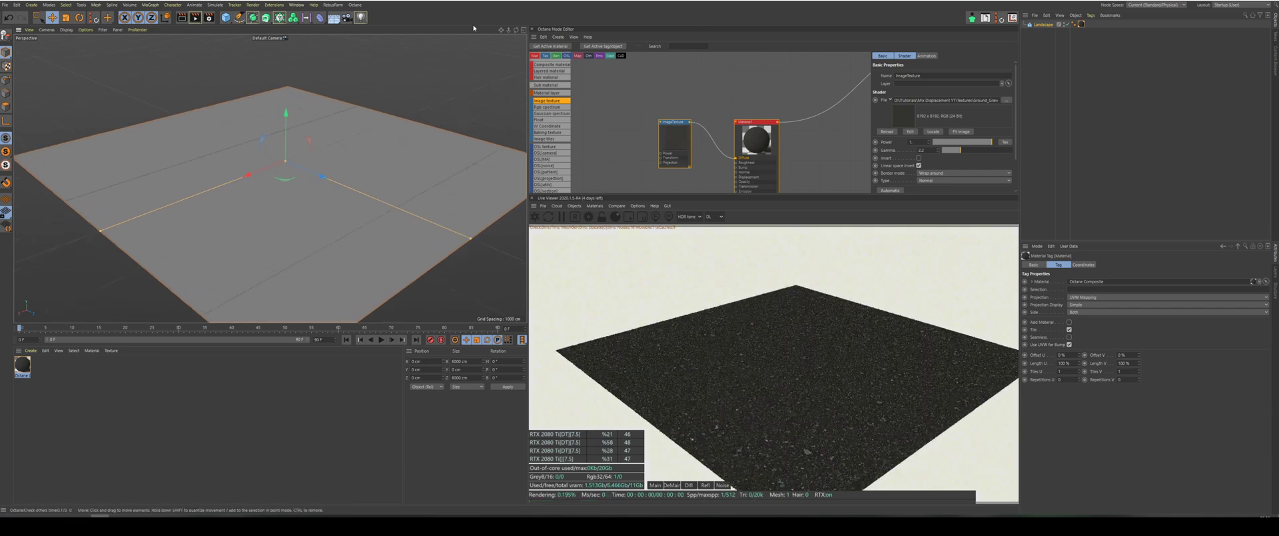
{"action": "middle_click_drag", "start_coordinate": [289, 184], "coordinate": [254, 168], "text": "alt"}
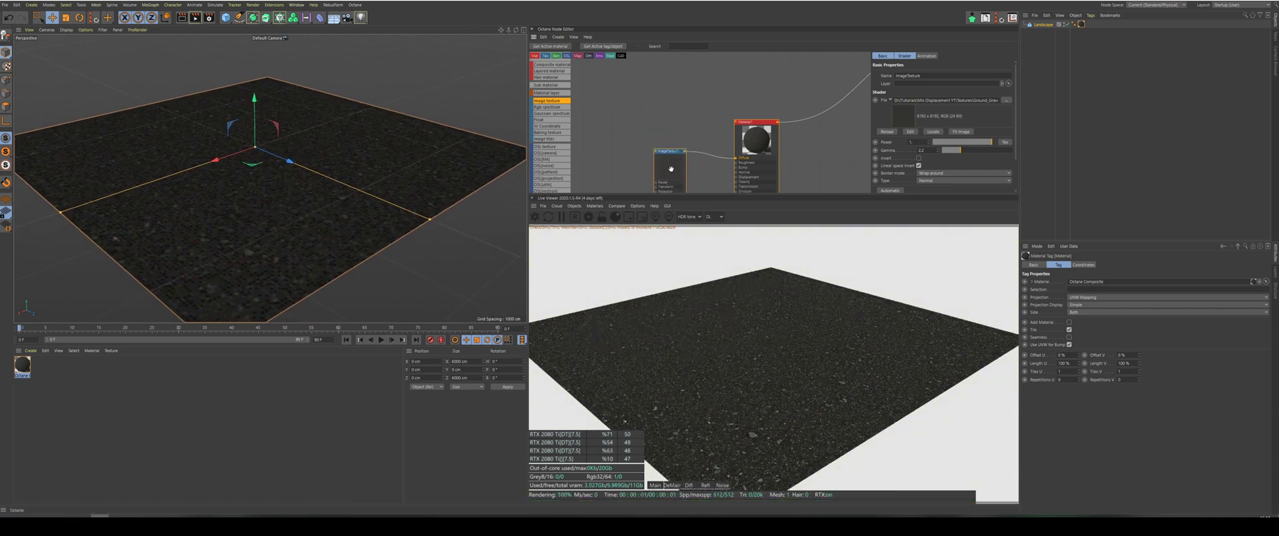
Duplicate the first sub-material together with its image texture node and place the copies below the originals.
{"action": "scroll", "coordinate": [676, 116], "scroll_direction": "down", "scroll_amount": 5}
{"action": "scroll", "coordinate": [681, 106], "scroll_direction": "up", "scroll_amount": 5}
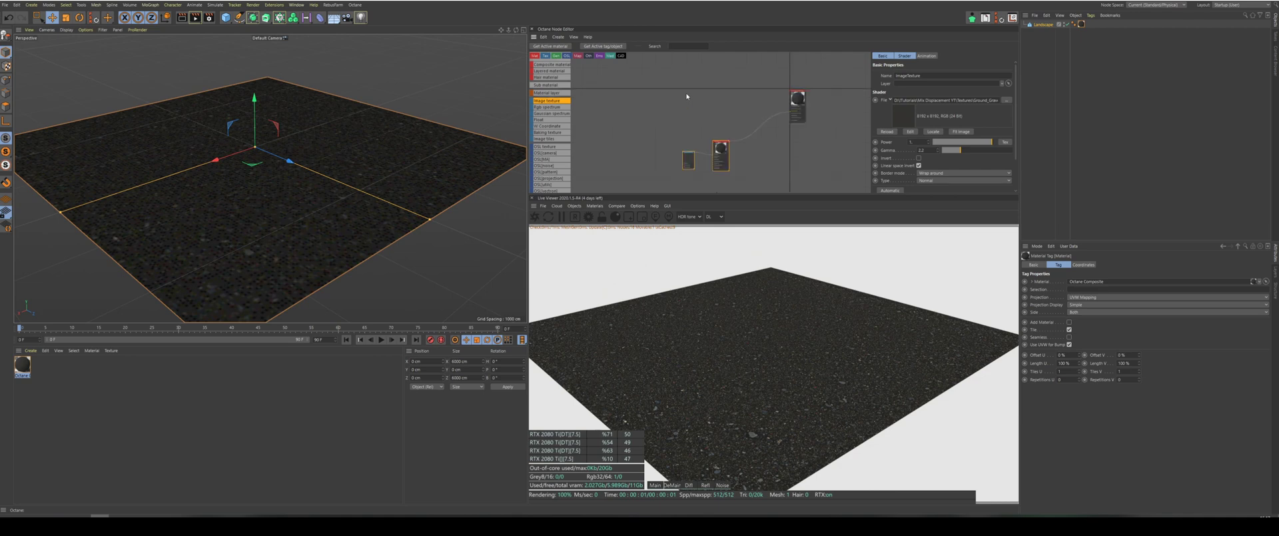
{"action": "left_click", "coordinate": [709, 121]}
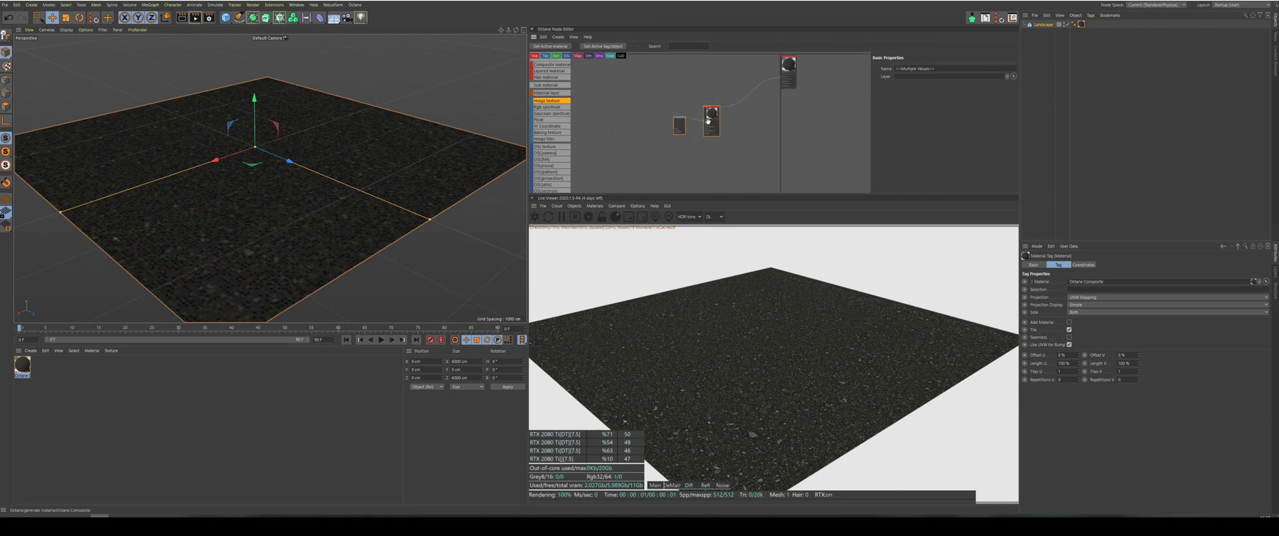
{"action": "left_click_drag", "start_coordinate": [709, 115], "coordinate": [711, 154], "text": "ctrl"}
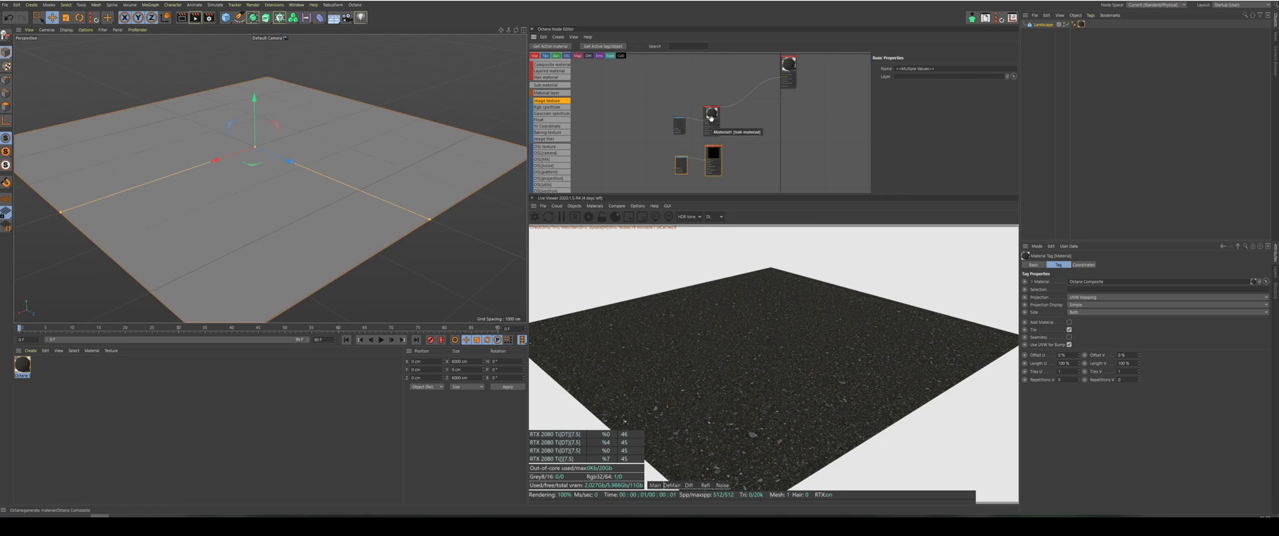
Replace the image in the duplicated image texture node with the jagged rock texture.
{"action": "left_click", "coordinate": [714, 153]}
{"action": "left_click", "coordinate": [678, 164]}
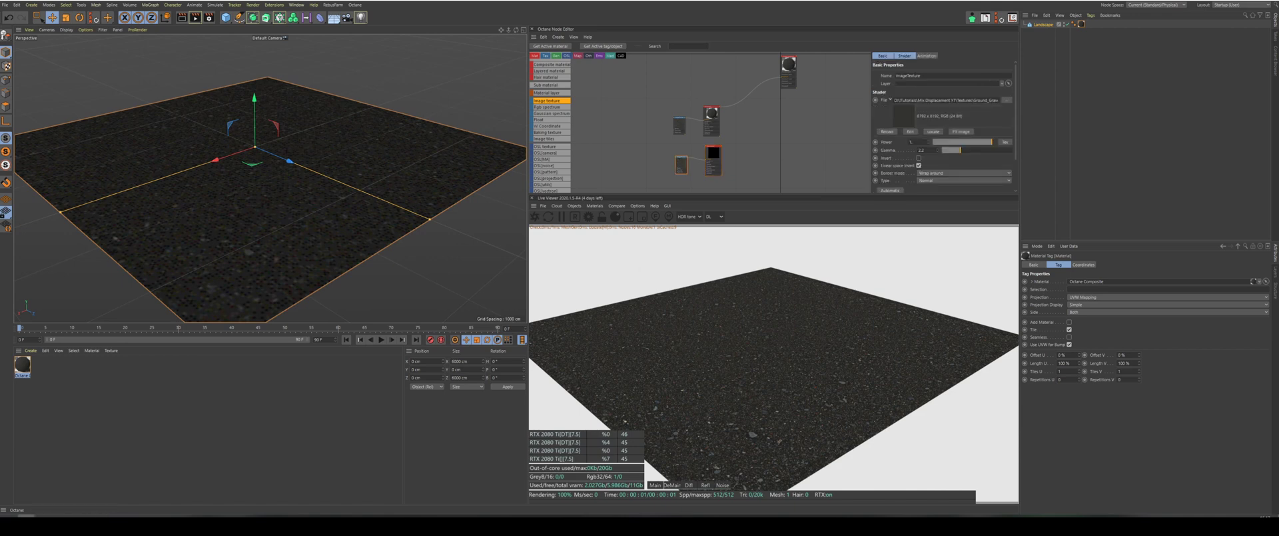
{"action": "left_click_drag", "start_coordinate": [1, 183], "coordinate": [681, 160]}
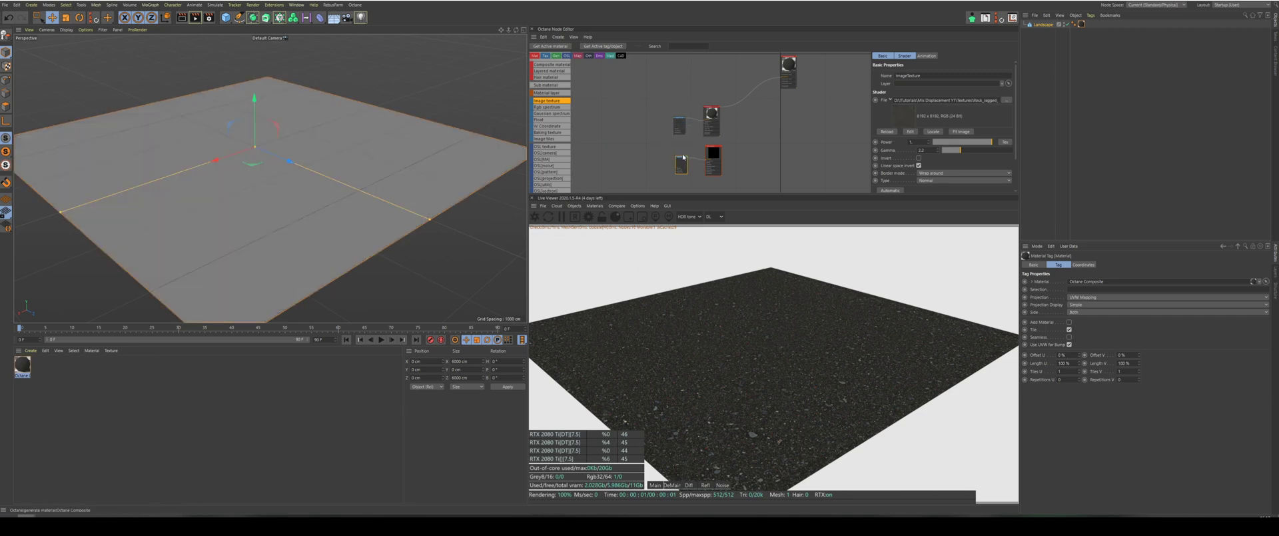
Connect the duplicated sub-material to the composite node's Material2 input.
{"action": "scroll", "coordinate": [681, 159], "scroll_direction": "up", "scroll_amount": 2}
{"action": "scroll", "coordinate": [664, 158], "scroll_direction": "down", "scroll_amount": 1}
{"action": "middle_click_drag", "start_coordinate": [784, 86], "coordinate": [774, 112]}
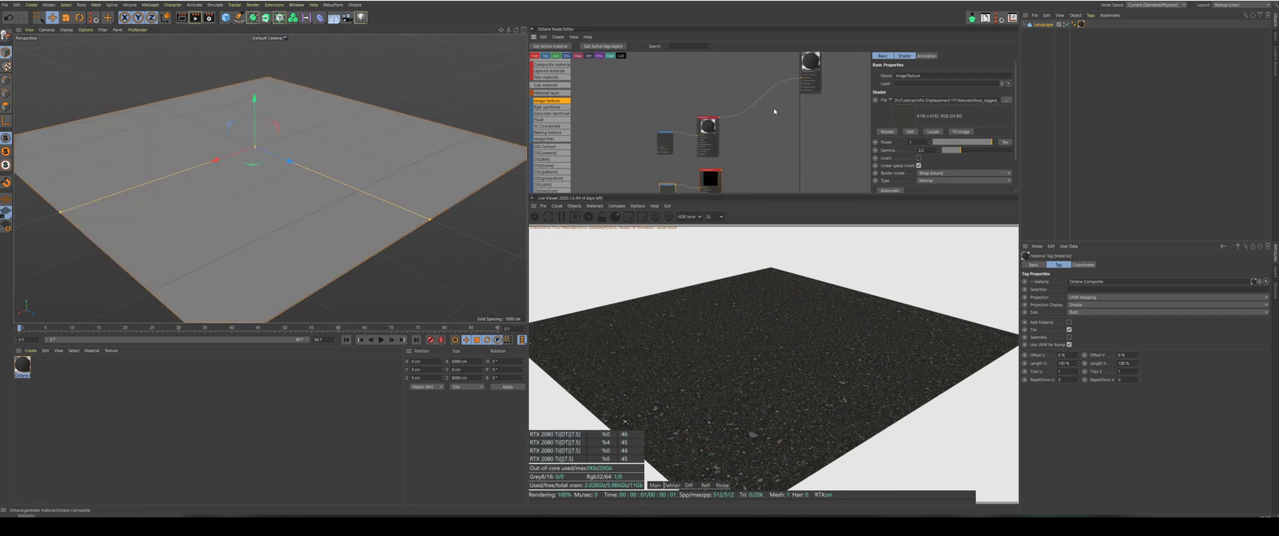
{"action": "left_click_drag", "start_coordinate": [725, 176], "coordinate": [802, 87]}
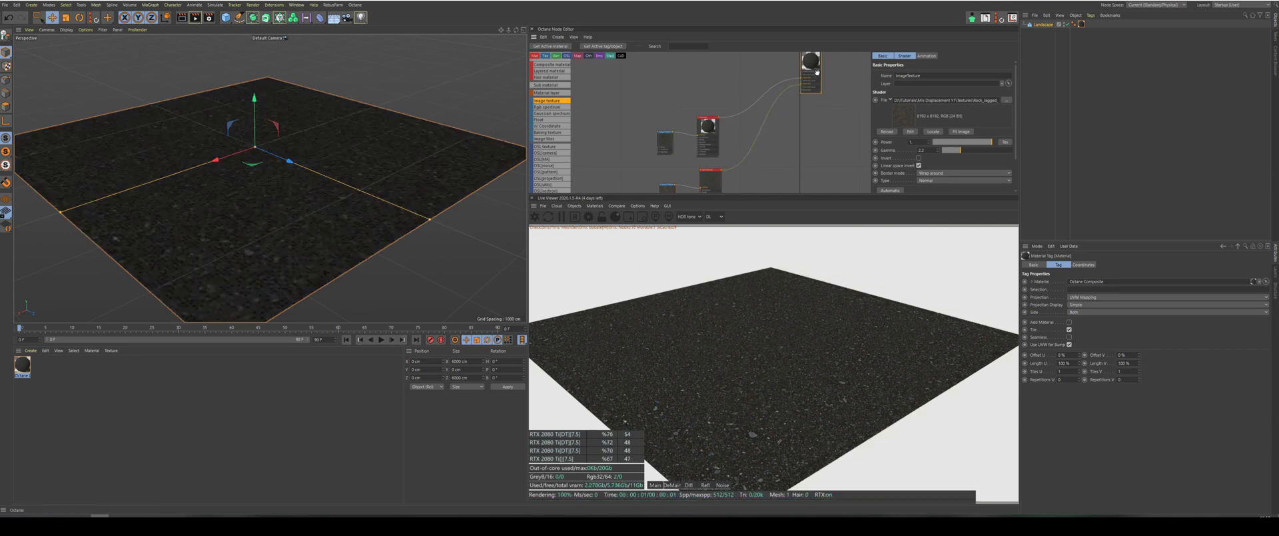
Add an Octane noise node and connect it to a mask input of the composite material.
{"action": "scroll", "coordinate": [797, 100], "scroll_direction": "up", "scroll_amount": 3}
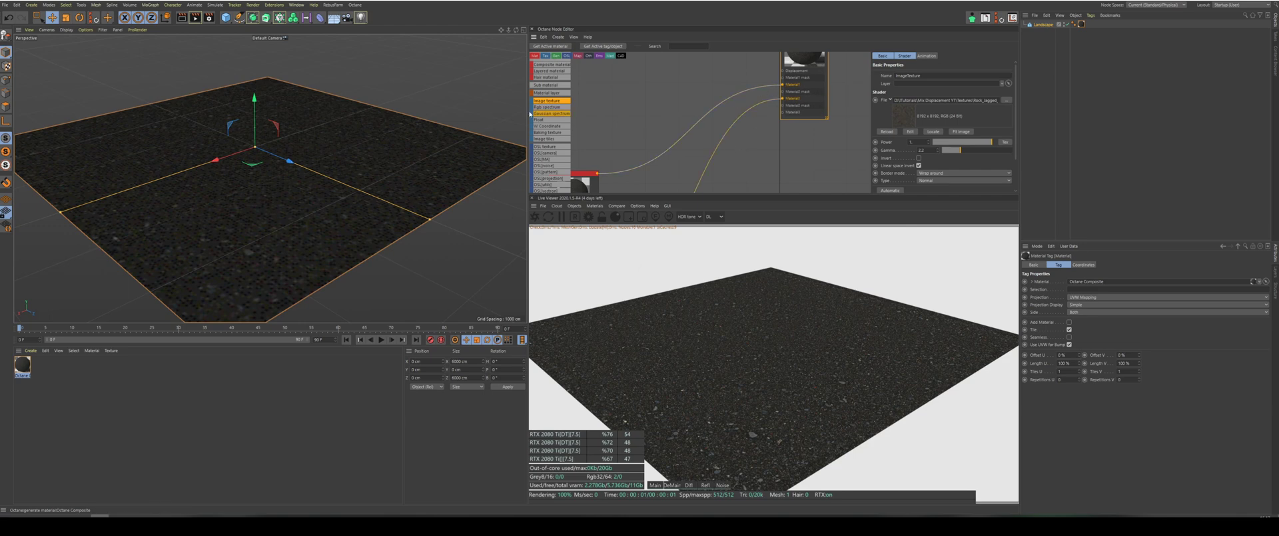
{"action": "scroll", "coordinate": [557, 138], "scroll_direction": "up", "scroll_amount": 2}
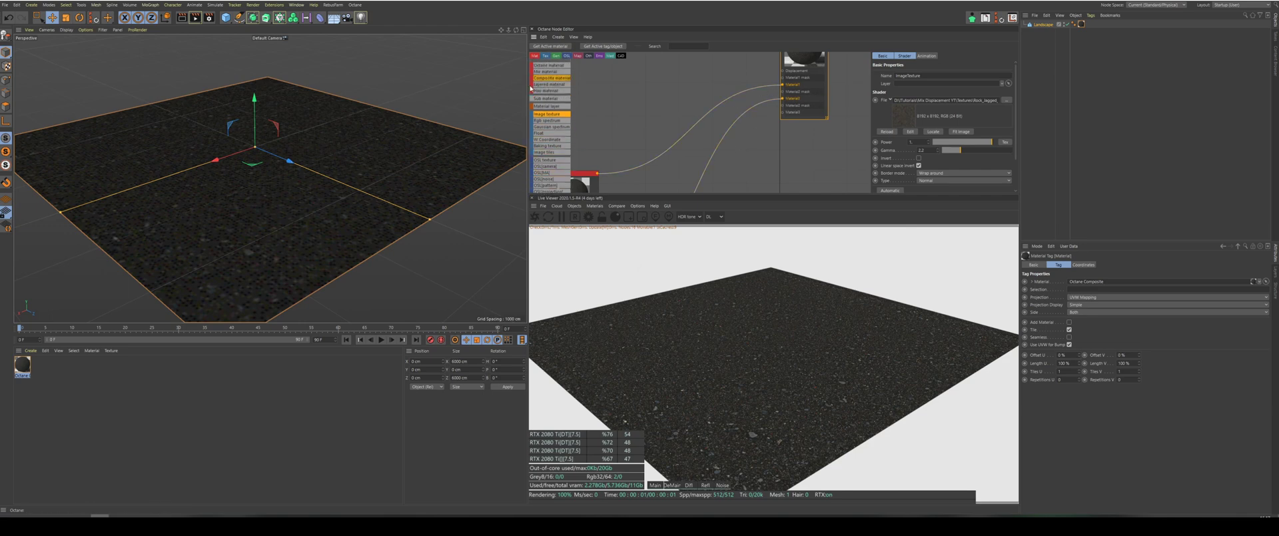
{"action": "scroll", "coordinate": [538, 128], "scroll_direction": "down", "scroll_amount": 3}
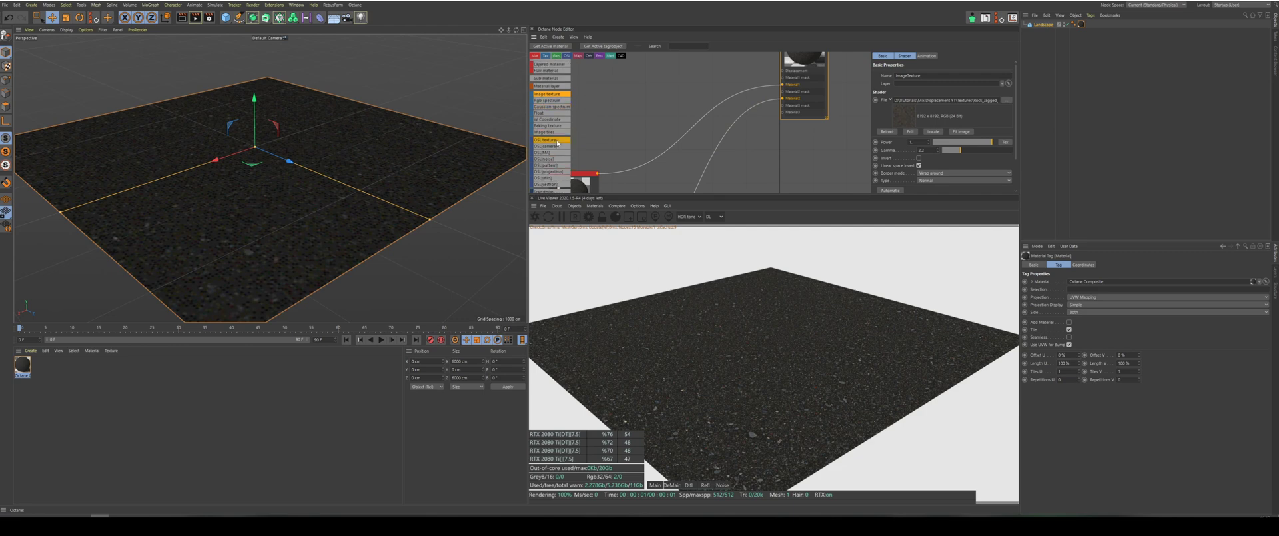
{"action": "scroll", "coordinate": [557, 142], "scroll_direction": "down", "scroll_amount": 8}
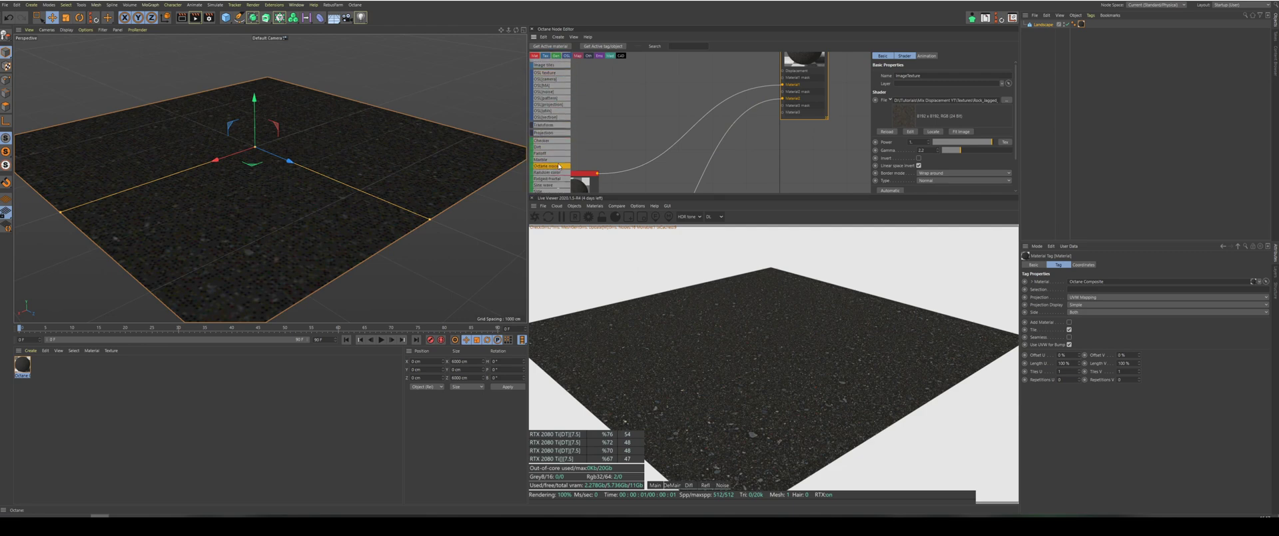
{"action": "left_click_drag", "start_coordinate": [559, 167], "coordinate": [767, 110]}
{"action": "scroll", "coordinate": [662, 100], "scroll_direction": "down", "scroll_amount": 3}
{"action": "scroll", "coordinate": [647, 59], "scroll_direction": "up", "scroll_amount": 2}
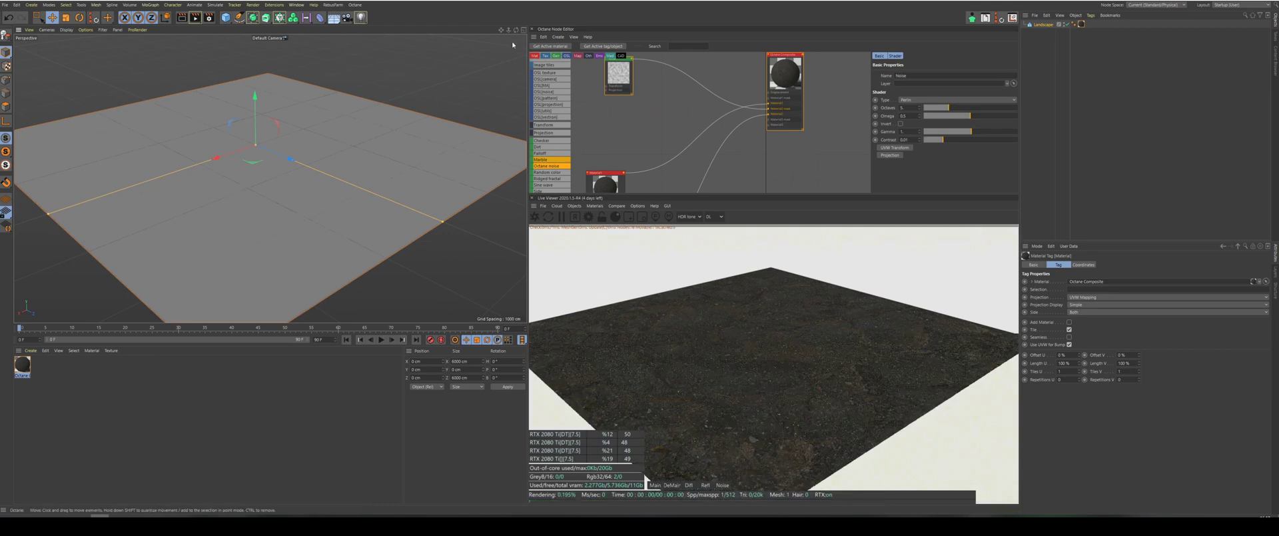
Raise the Octane noise's contrast to near its maximum and increase its gamma slightly, checking the blend of ground textures close up.
{"action": "scroll", "coordinate": [265, 176], "scroll_direction": "up", "scroll_amount": 2}
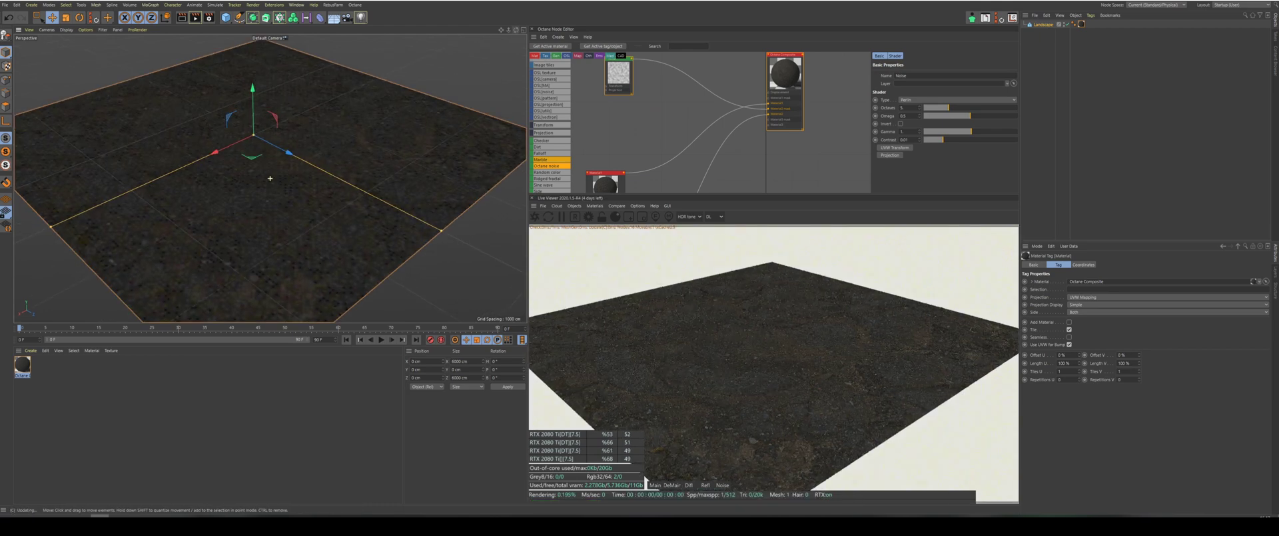
{"action": "scroll", "coordinate": [237, 165], "scroll_direction": "up", "scroll_amount": 2}
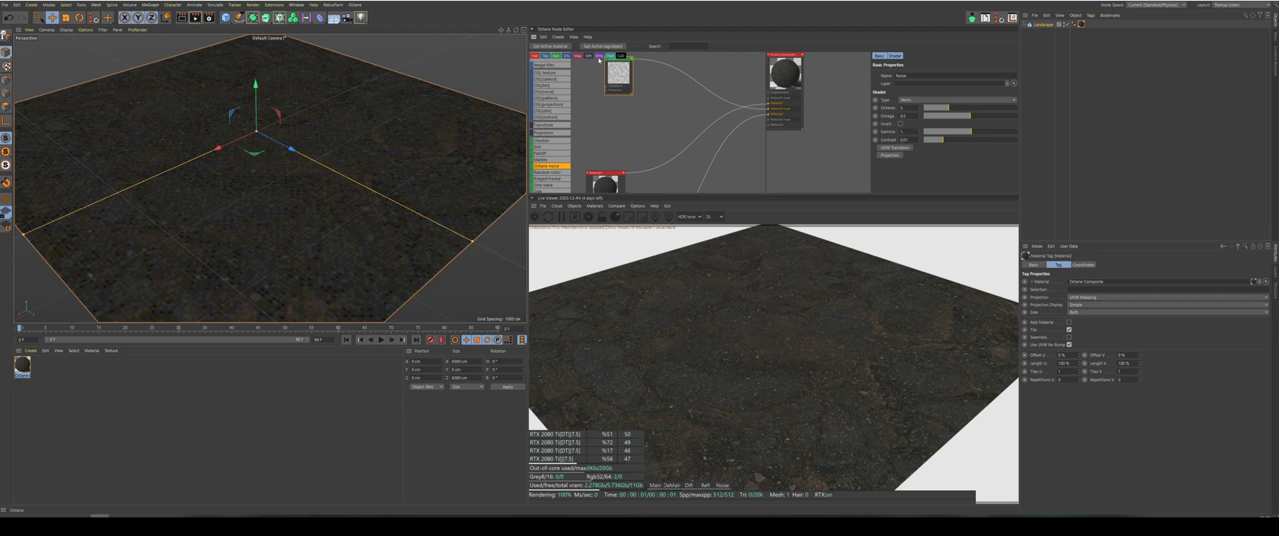
{"action": "left_click_drag", "start_coordinate": [949, 142], "coordinate": [1012, 146]}
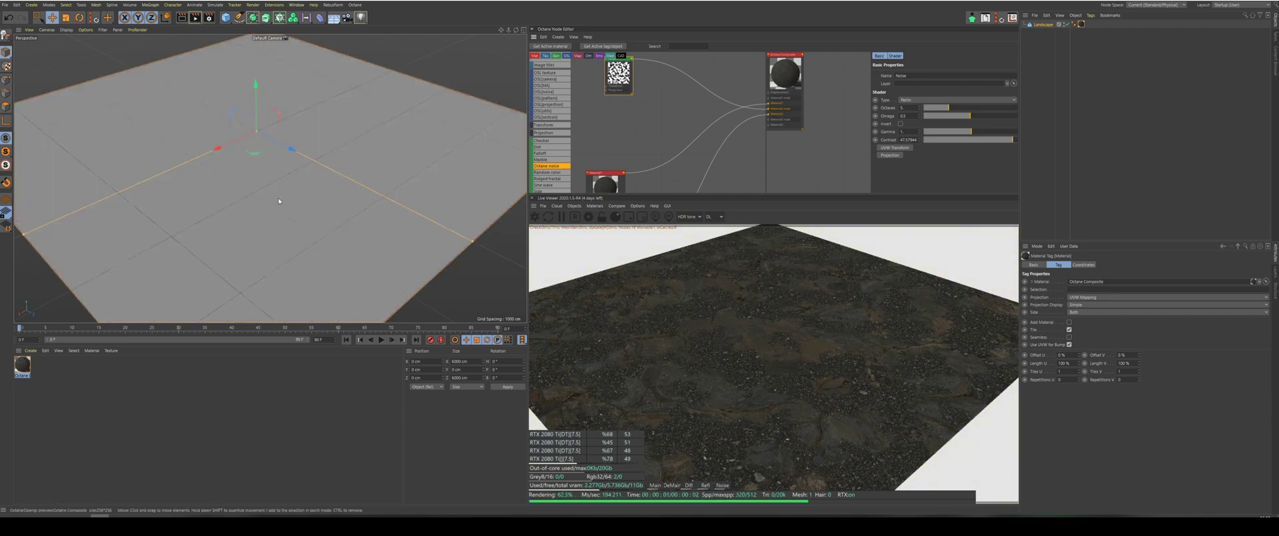
{"action": "scroll", "coordinate": [211, 158], "scroll_direction": "up", "scroll_amount": 5}
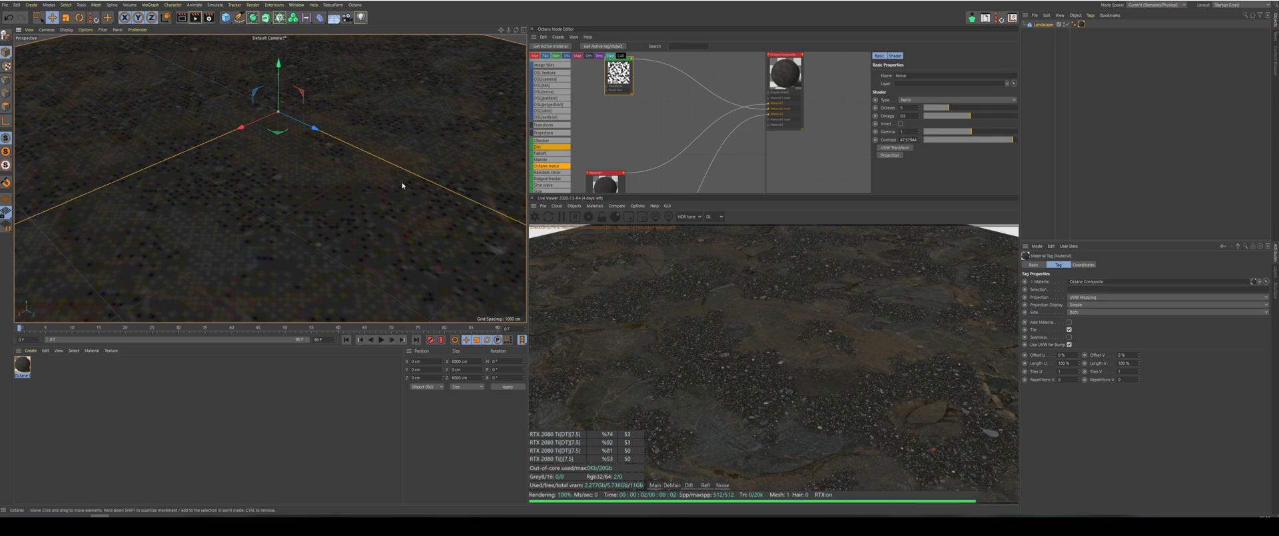
{"action": "scroll", "coordinate": [397, 182], "scroll_direction": "down", "scroll_amount": 5}
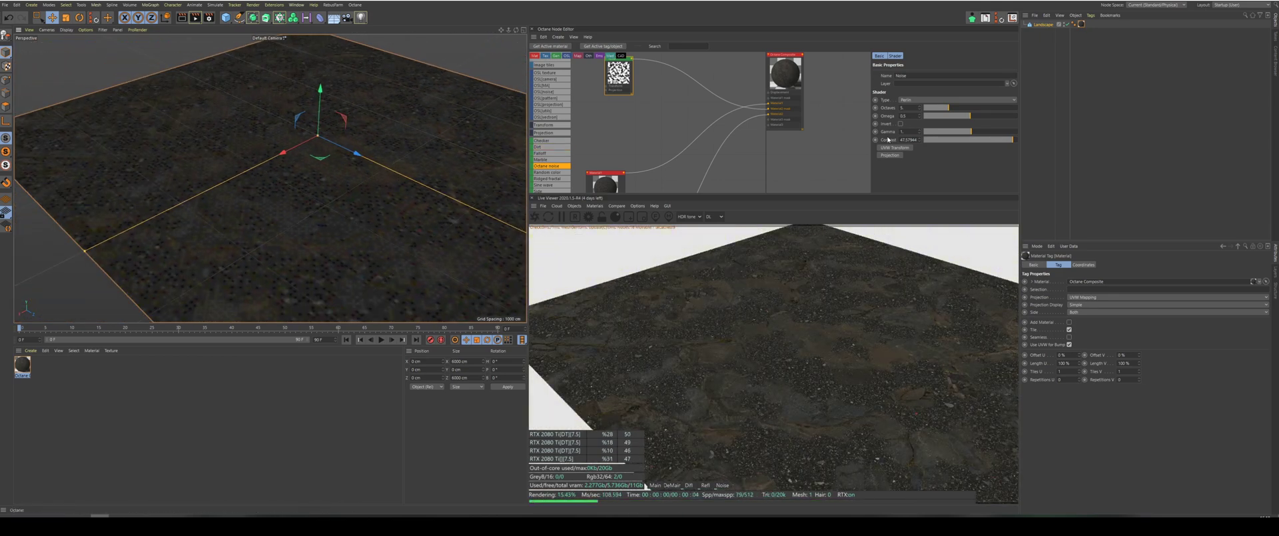
{"action": "mouse_move", "coordinate": [971, 132]}
{"action": "left_mouse_down"}
{"action": "mouse_move", "coordinate": [957, 136]}
{"action": "mouse_move", "coordinate": [973, 139]}
{"action": "left_mouse_up"}
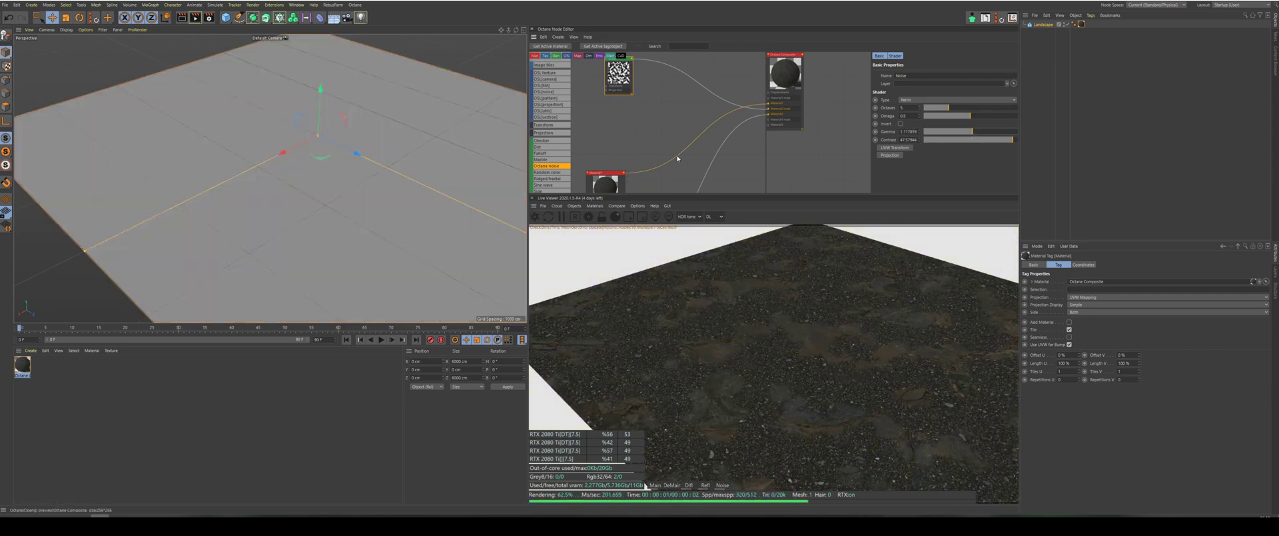
Add a Transform node and connect it to both image texture nodes so they share one UVW transform.
{"action": "scroll", "coordinate": [681, 90], "scroll_direction": "down", "scroll_amount": 5}
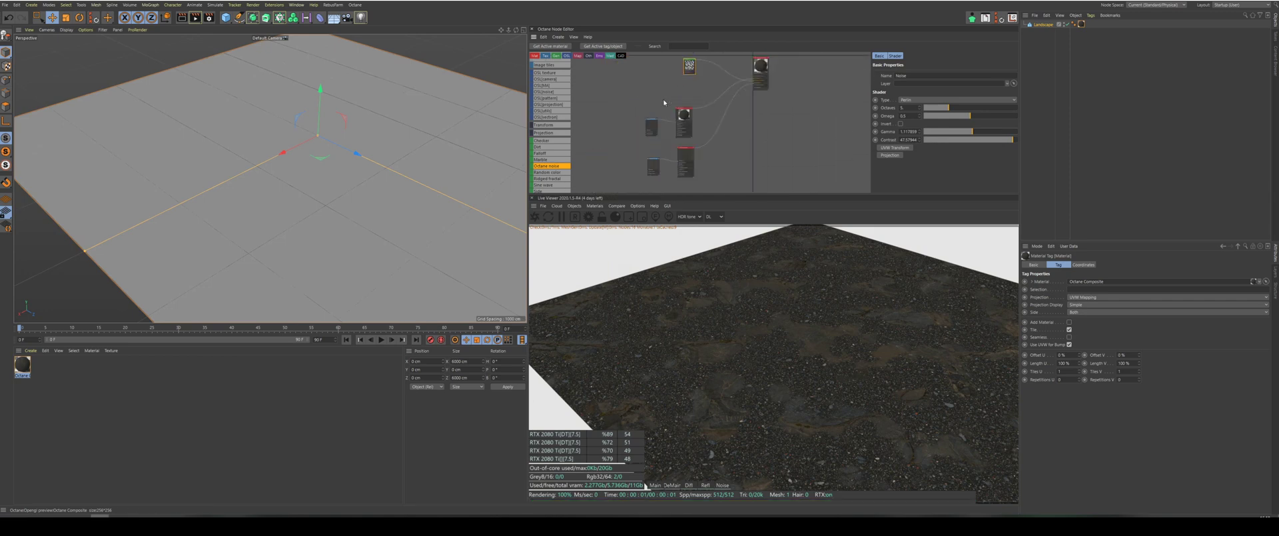
{"action": "left_click_drag", "start_coordinate": [689, 65], "coordinate": [683, 66]}
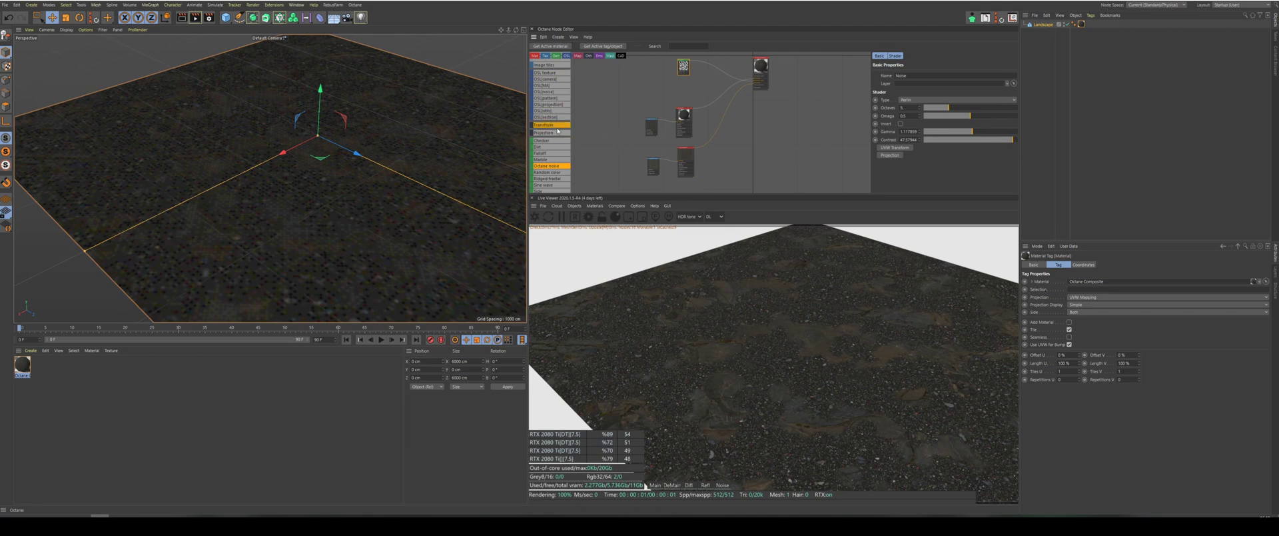
{"action": "left_click_drag", "start_coordinate": [551, 124], "coordinate": [662, 122]}
{"action": "scroll", "coordinate": [627, 155], "scroll_direction": "up", "scroll_amount": 3}
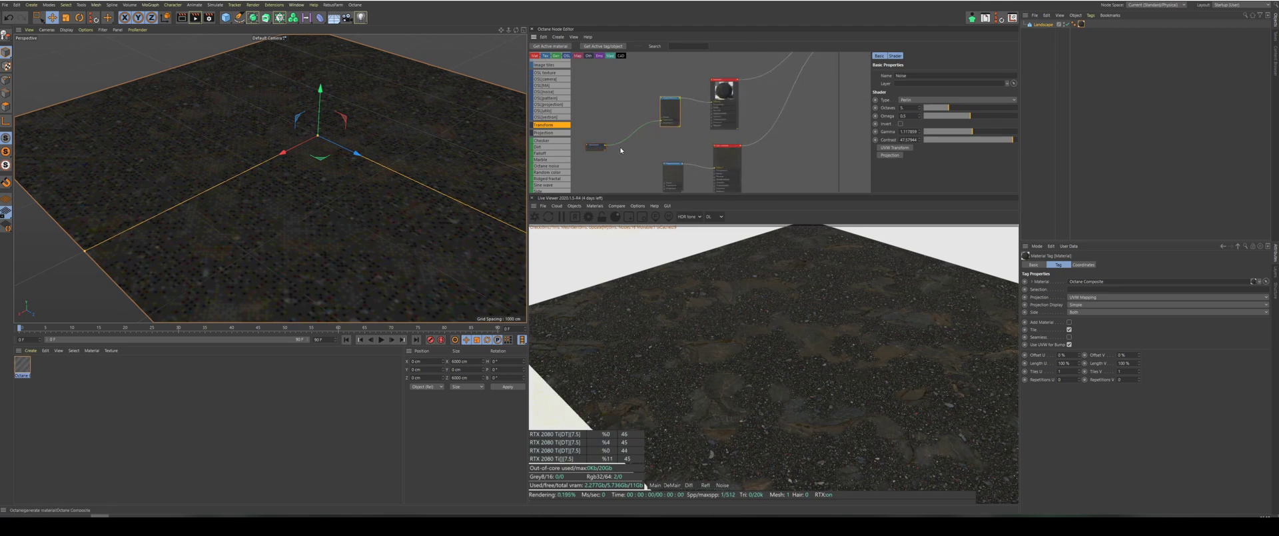
{"action": "left_click_drag", "start_coordinate": [605, 146], "coordinate": [662, 188]}
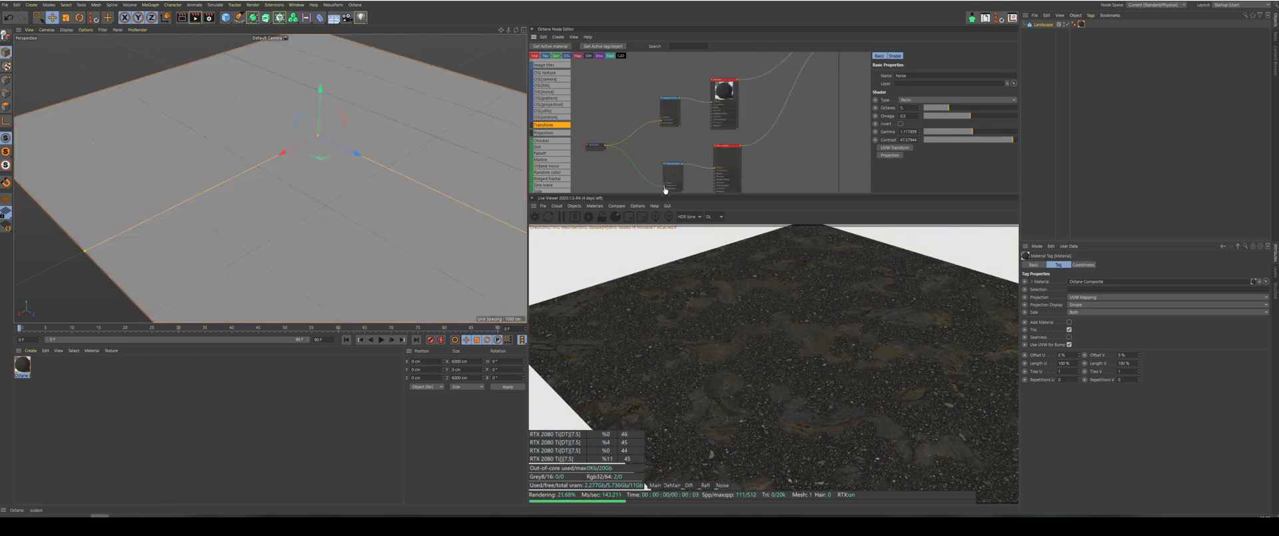
{"action": "left_click_drag", "start_coordinate": [595, 146], "coordinate": [605, 121]}
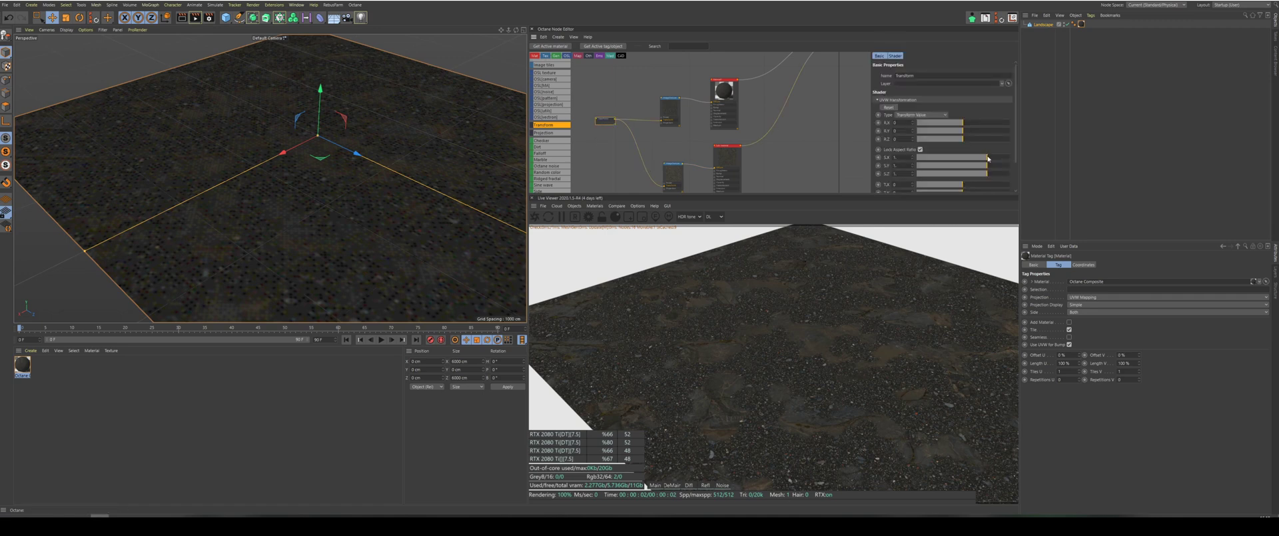
Reduce the shared texture transform's scale to about 0.13 on all axes and reframe the landscape.
{"action": "left_click_drag", "start_coordinate": [990, 160], "coordinate": [968, 162]}
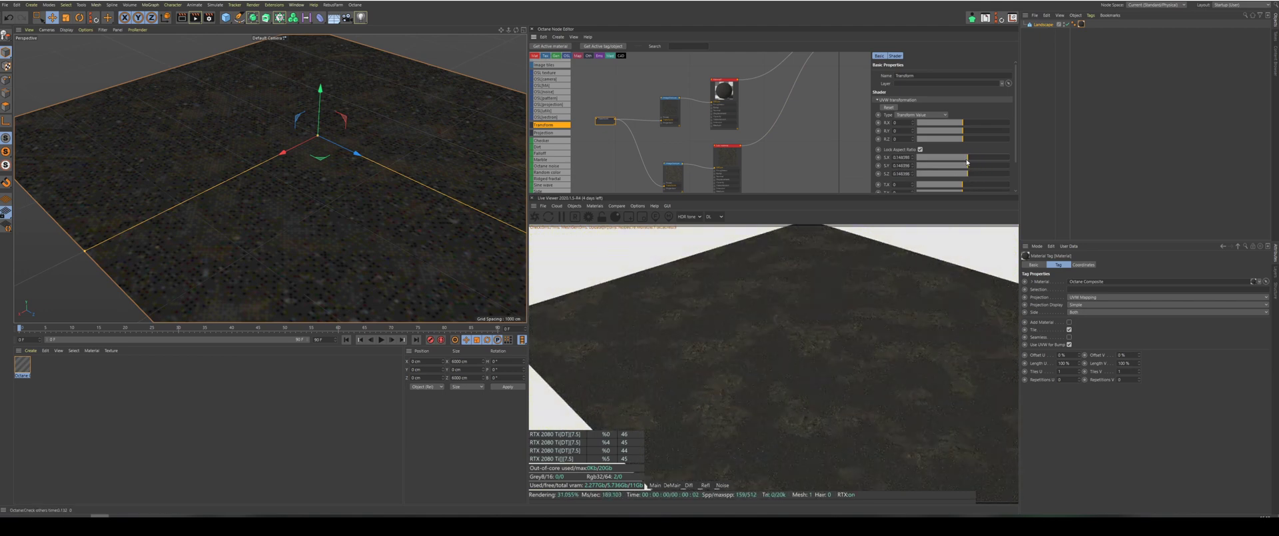
{"action": "left_click_drag", "start_coordinate": [967, 161], "coordinate": [966, 161]}
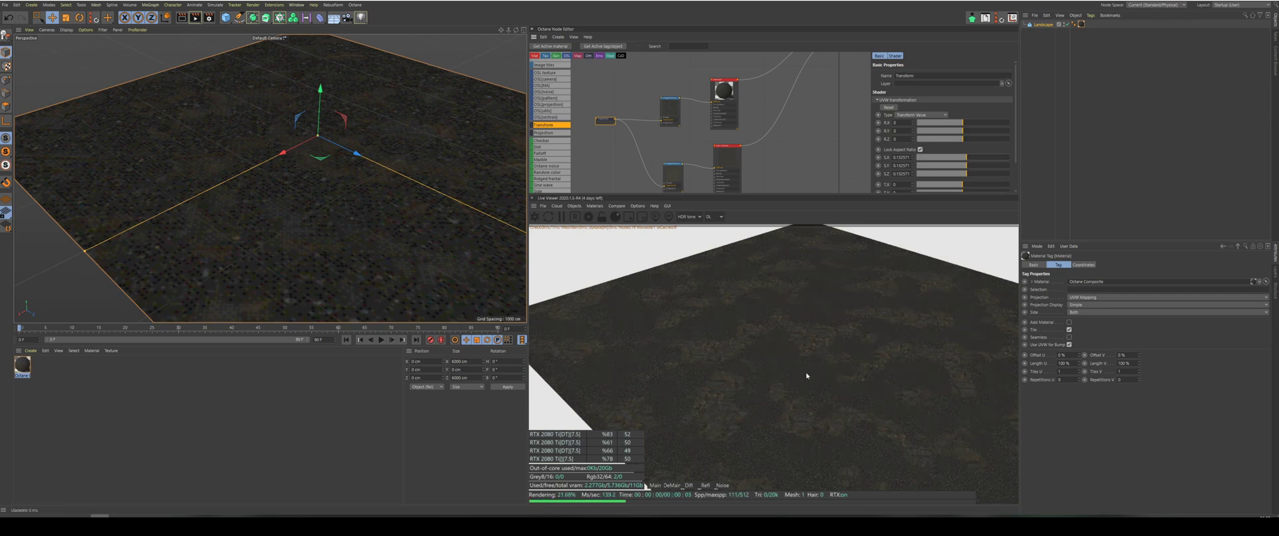
{"action": "left_click_drag", "start_coordinate": [517, 30], "coordinate": [501, 31]}
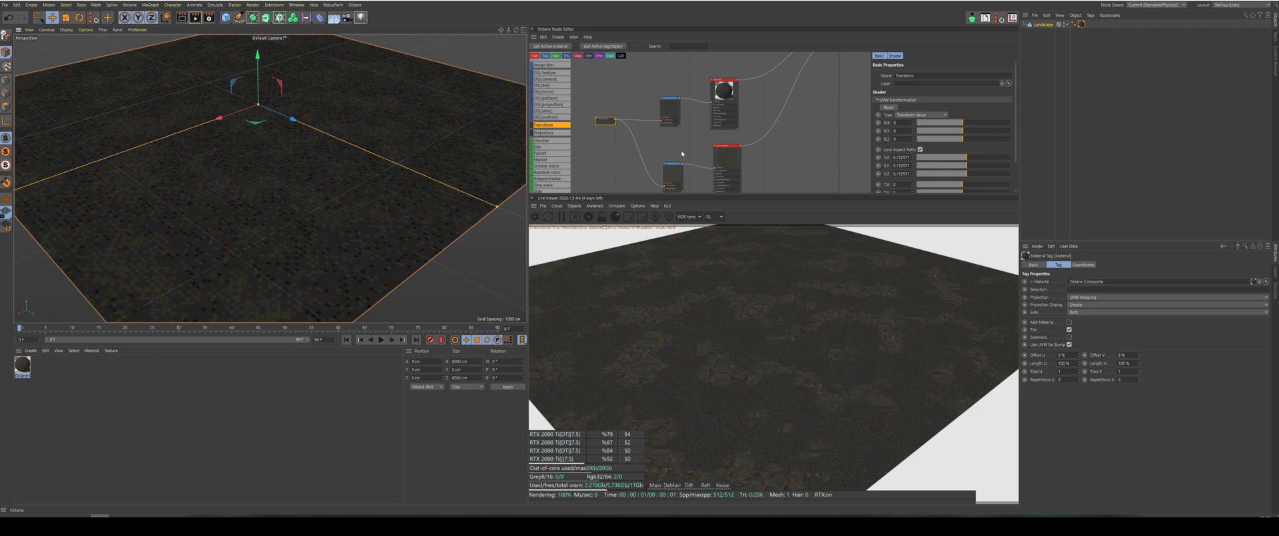
Connect a second Transform node to the Octane noise and increase its locked scale to enlarge the mask pattern.
{"action": "scroll", "coordinate": [792, 167], "scroll_direction": "down", "scroll_amount": 4}
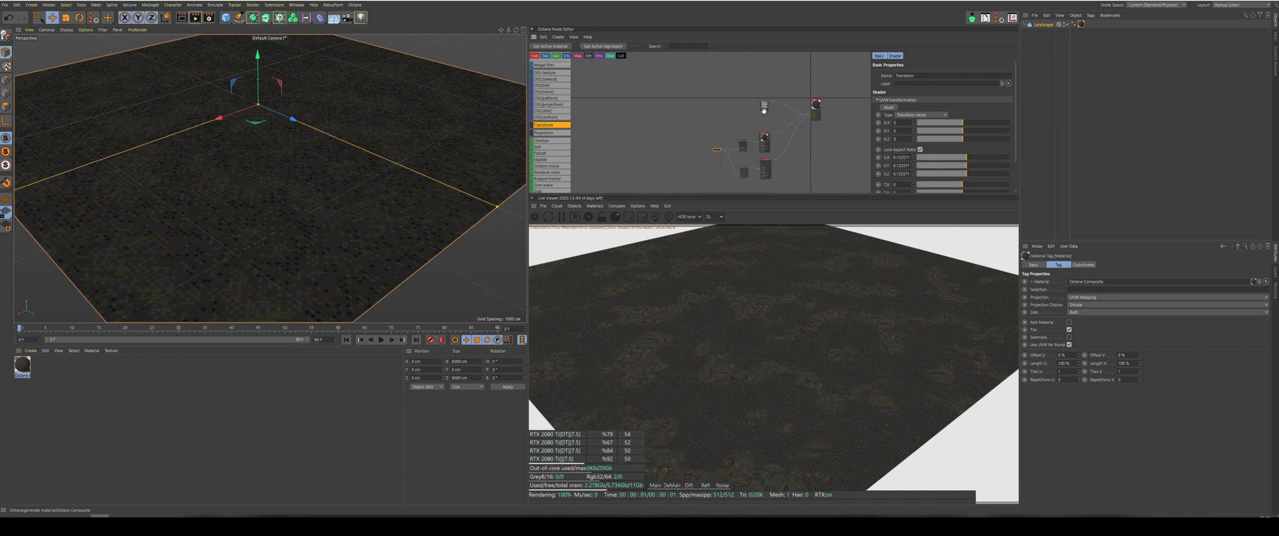
{"action": "left_click_drag", "start_coordinate": [558, 142], "coordinate": [639, 115]}
{"action": "left_click_drag", "start_coordinate": [725, 108], "coordinate": [732, 109]}
{"action": "scroll", "coordinate": [767, 86], "scroll_direction": "up", "scroll_amount": 4}
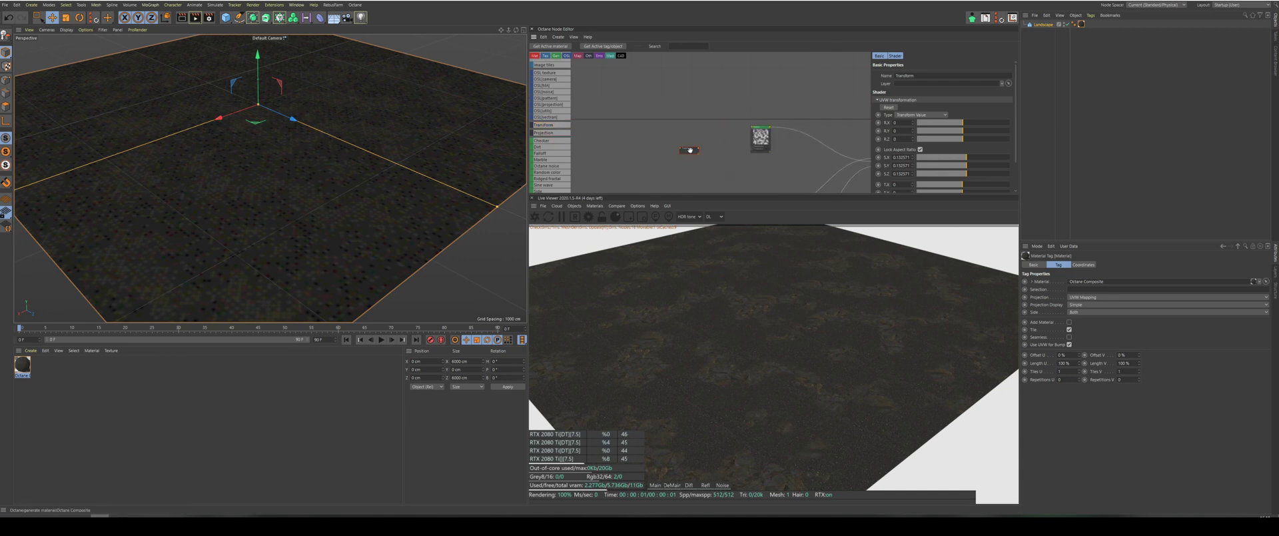
{"action": "left_click_drag", "start_coordinate": [690, 150], "coordinate": [748, 147]}
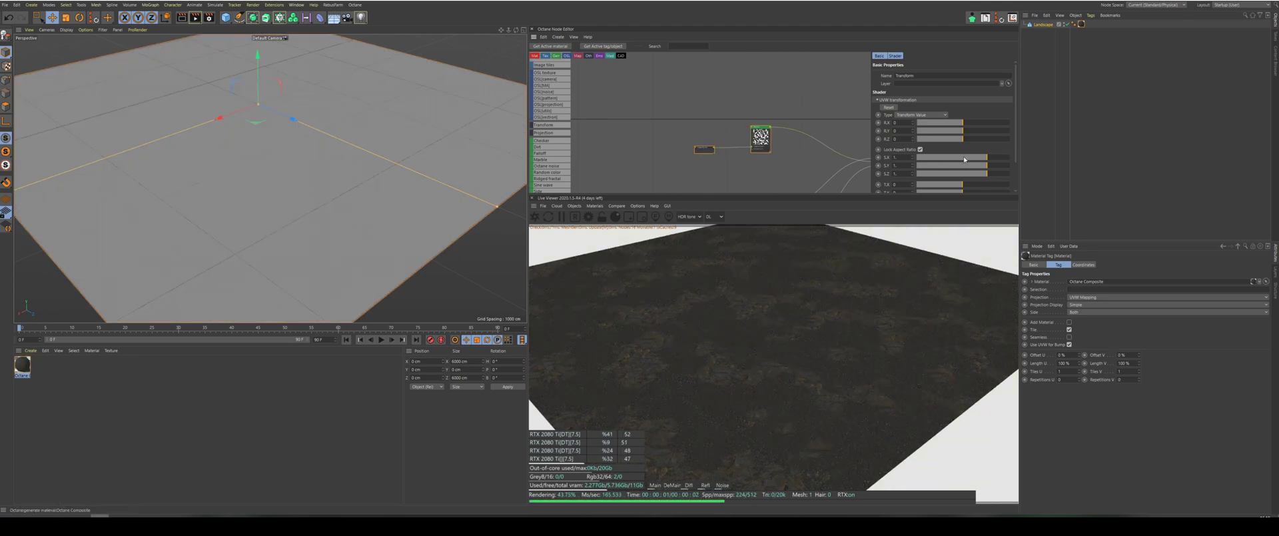
{"action": "left_click_drag", "start_coordinate": [964, 159], "coordinate": [996, 160]}
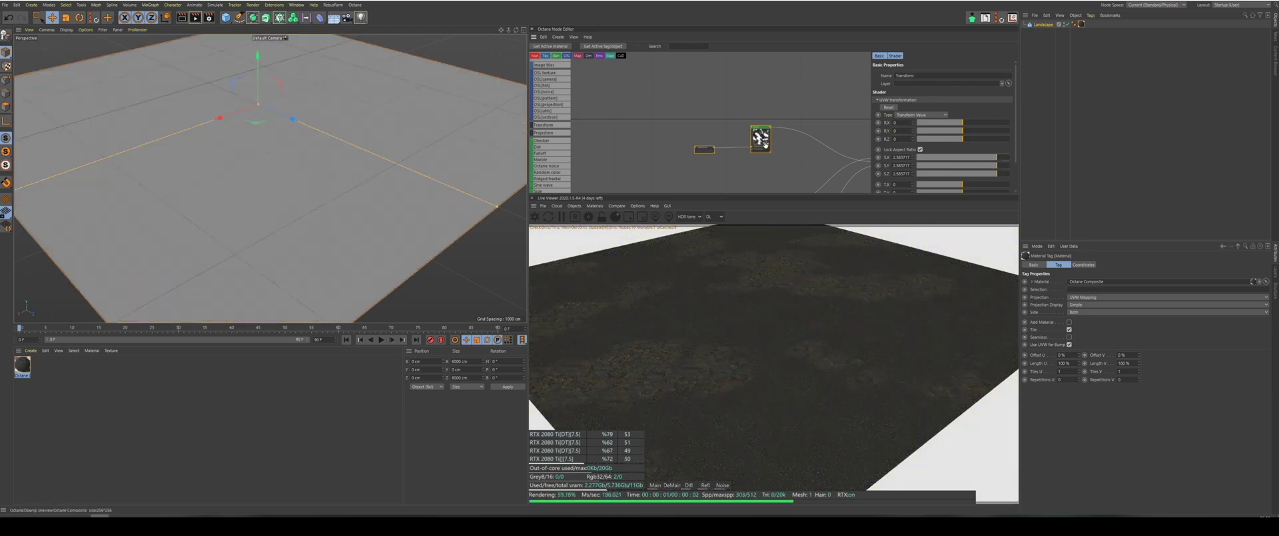
Set the Octane noise's gamma to about 1.3 and its octaves to 9.
{"action": "left_click", "coordinate": [766, 162]}
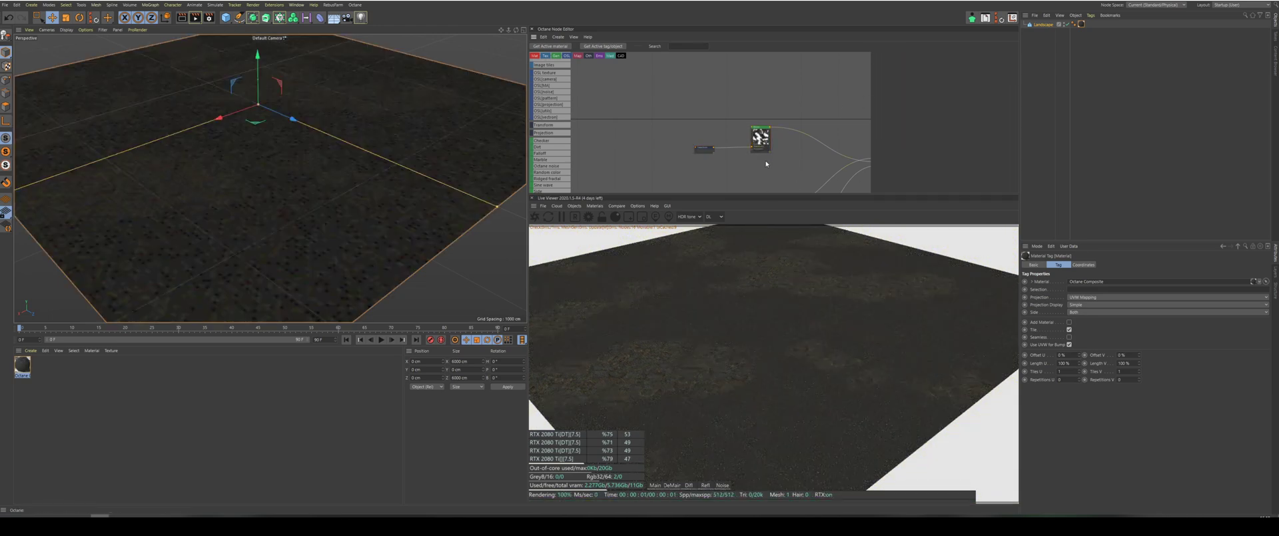
{"action": "left_click", "coordinate": [761, 138]}
{"action": "left_click_drag", "start_coordinate": [978, 134], "coordinate": [980, 135]}
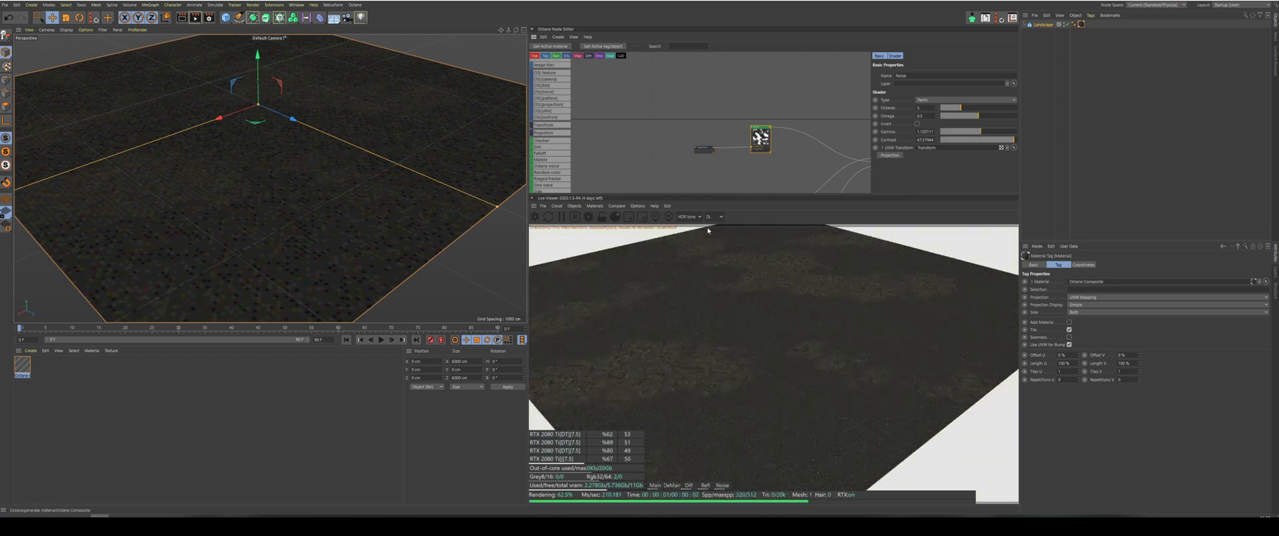
{"action": "left_click_drag", "start_coordinate": [259, 177], "coordinate": [270, 178], "text": "alt"}
{"action": "scroll", "coordinate": [363, 198], "scroll_direction": "down", "scroll_amount": 3}
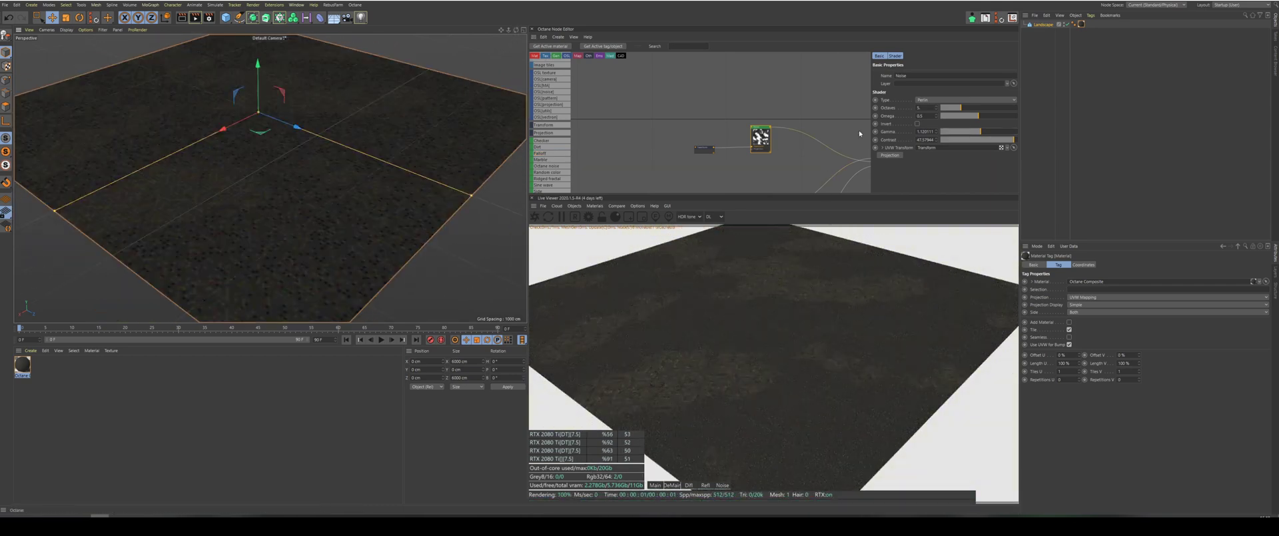
{"action": "left_click_drag", "start_coordinate": [955, 110], "coordinate": [982, 114]}
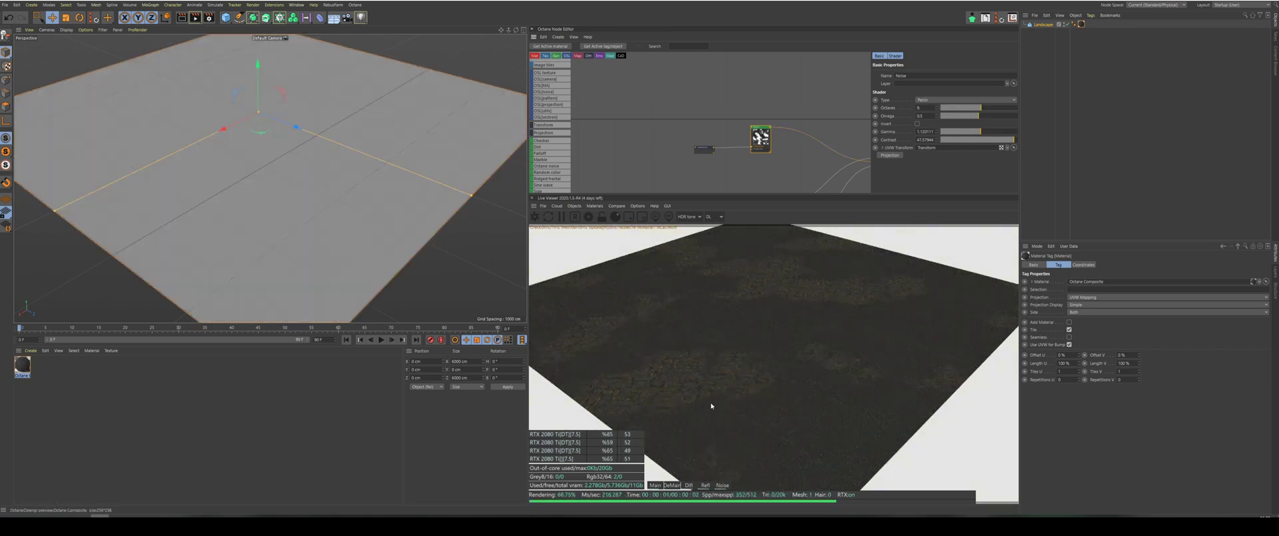
Move both sub-materials, their image textures and the shared Transform node further below the noise branch in the node graph.
{"action": "scroll", "coordinate": [725, 107], "scroll_direction": "down", "scroll_amount": 3}
{"action": "scroll", "coordinate": [725, 110], "scroll_direction": "down", "scroll_amount": 2}
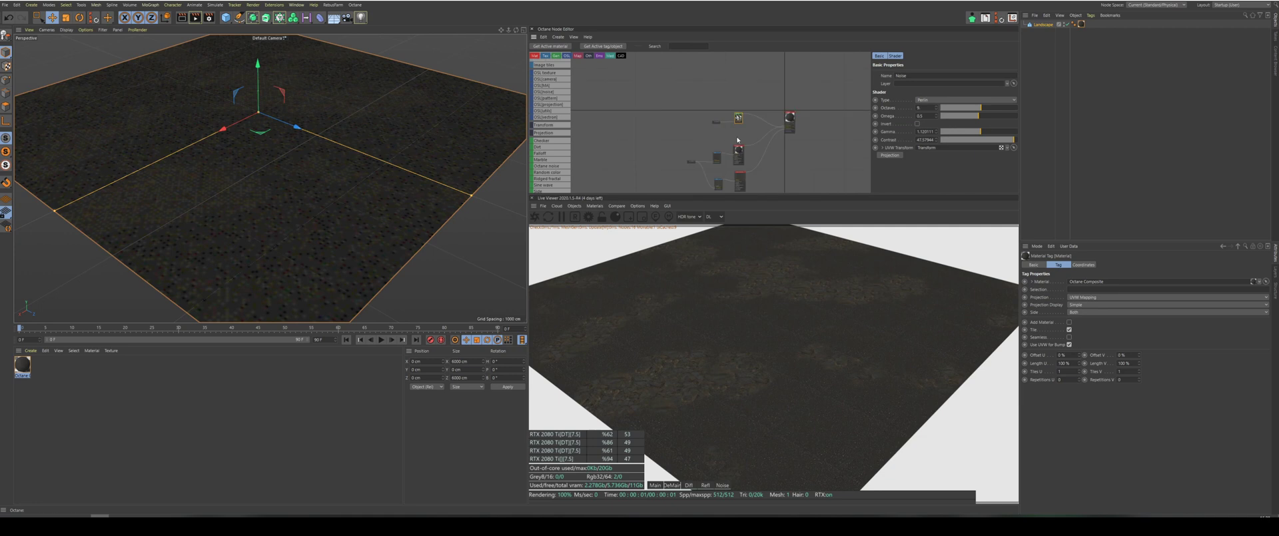
{"action": "scroll", "coordinate": [736, 137], "scroll_direction": "up", "scroll_amount": 2}
{"action": "left_click_drag", "start_coordinate": [740, 108], "coordinate": [737, 108]}
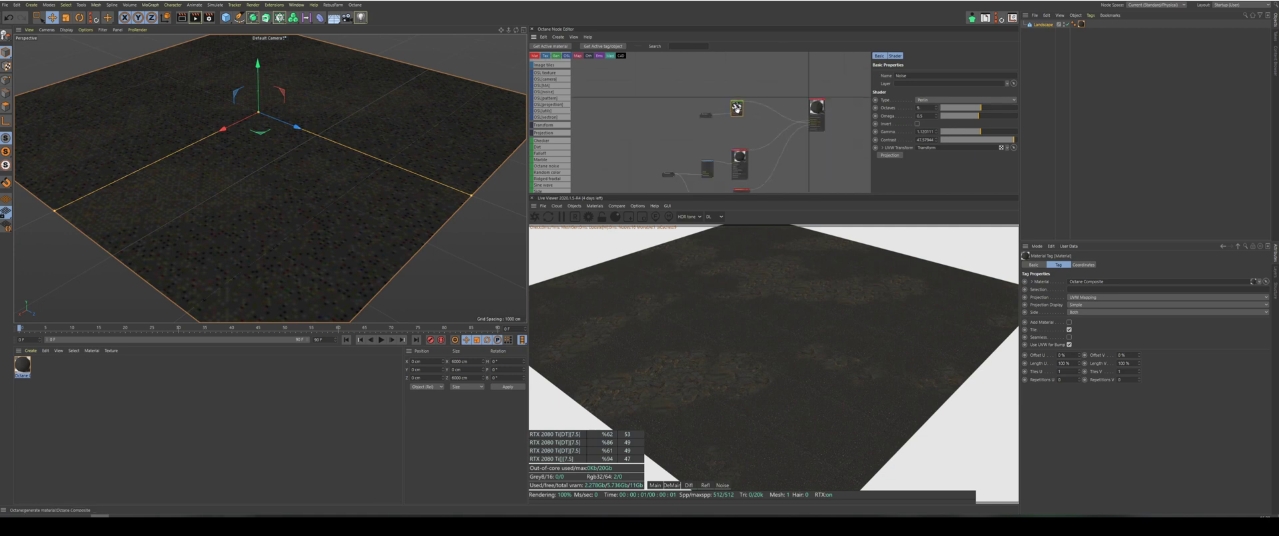
{"action": "scroll", "coordinate": [736, 136], "scroll_direction": "down", "scroll_amount": 3}
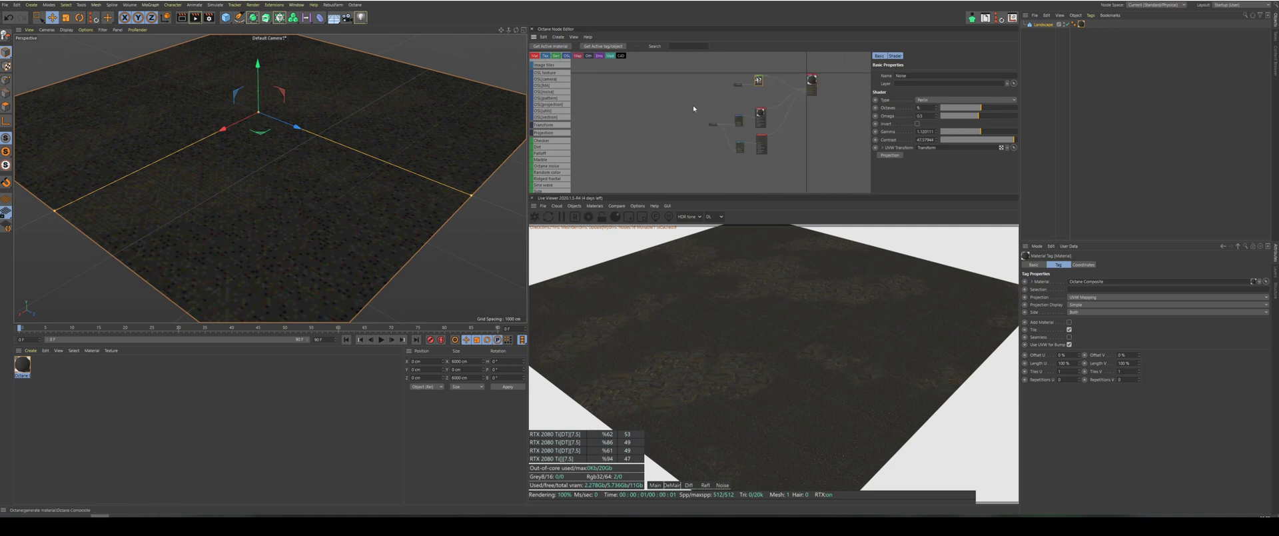
{"action": "left_click_drag", "start_coordinate": [695, 107], "coordinate": [778, 166]}
{"action": "left_click_drag", "start_coordinate": [760, 114], "coordinate": [758, 161]}
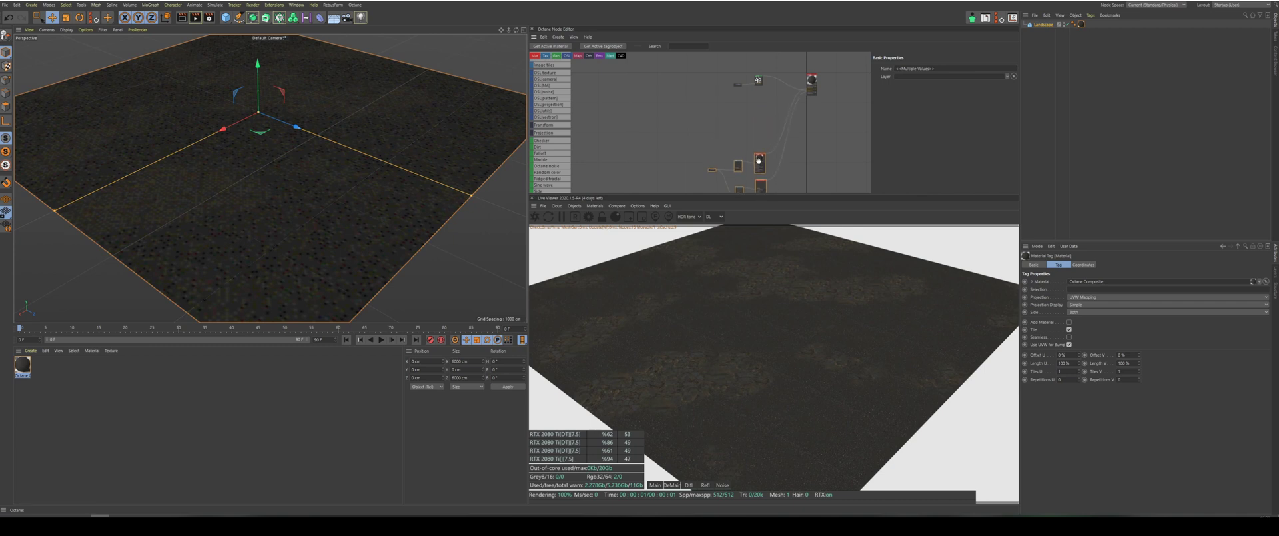
Align the second sub-material and its image texture node neatly beneath the first pair in the node graph.
{"action": "left_click", "coordinate": [739, 125]}
{"action": "middle_click_drag", "start_coordinate": [717, 123], "coordinate": [704, 79]}
{"action": "scroll", "coordinate": [732, 170], "scroll_direction": "up", "scroll_amount": 3}
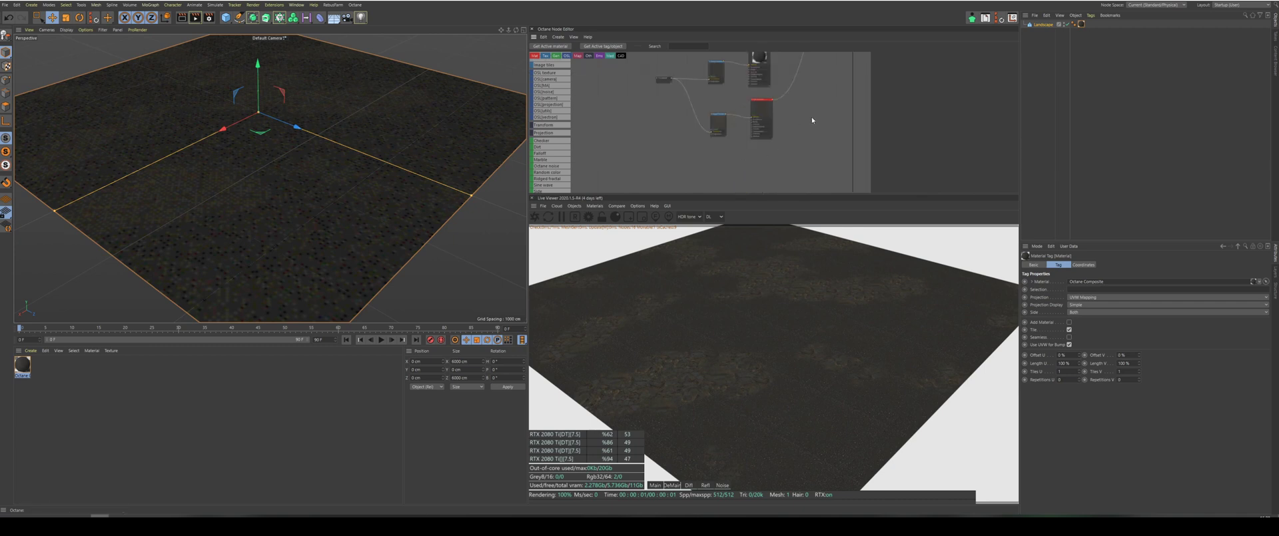
{"action": "left_click_drag", "start_coordinate": [813, 120], "coordinate": [760, 120]}
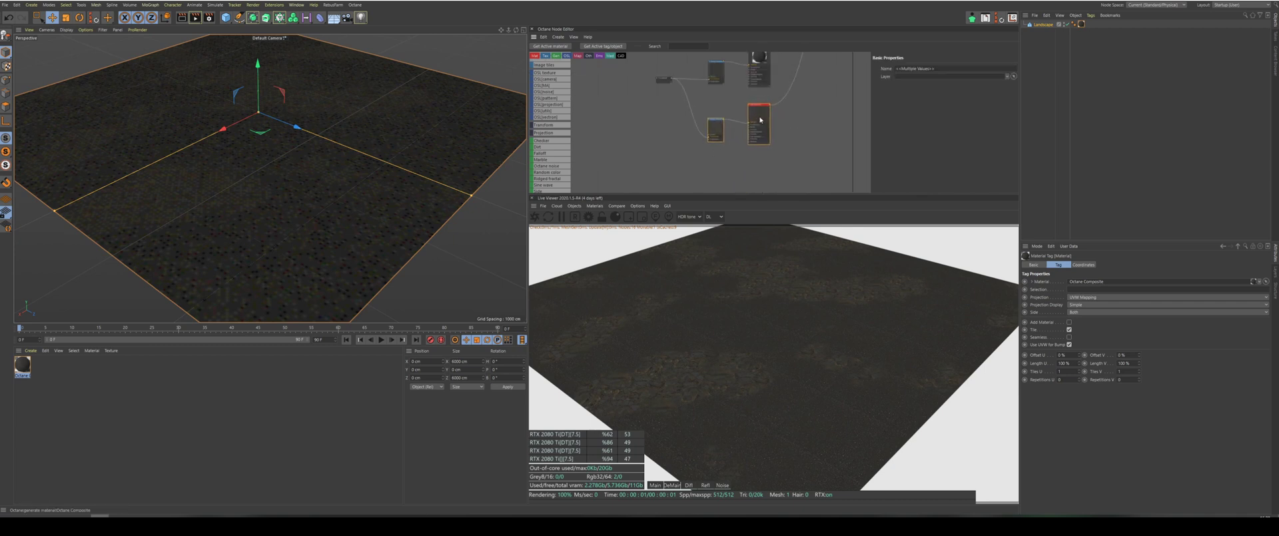
{"action": "left_click", "coordinate": [778, 159]}
{"action": "scroll", "coordinate": [781, 163], "scroll_direction": "down", "scroll_amount": 3}
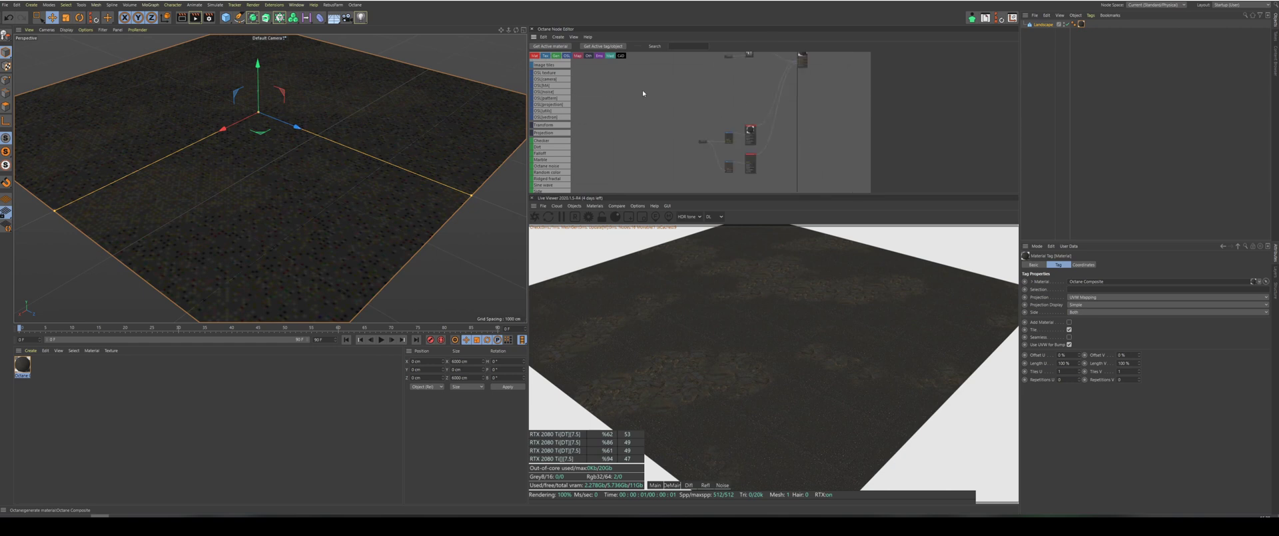
{"action": "scroll", "coordinate": [653, 135], "scroll_direction": "down", "scroll_amount": 3}
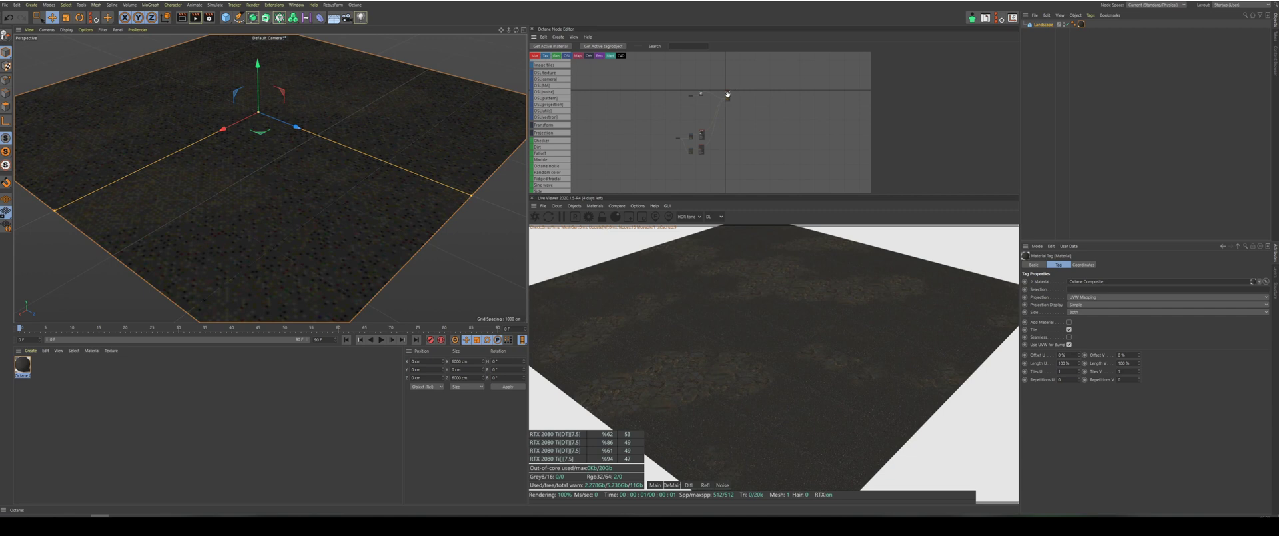
Move the Octane composite material node further away from the noise and sub-material nodes and inspect the rendered ground.
{"action": "left_click_drag", "start_coordinate": [728, 95], "coordinate": [761, 106]}
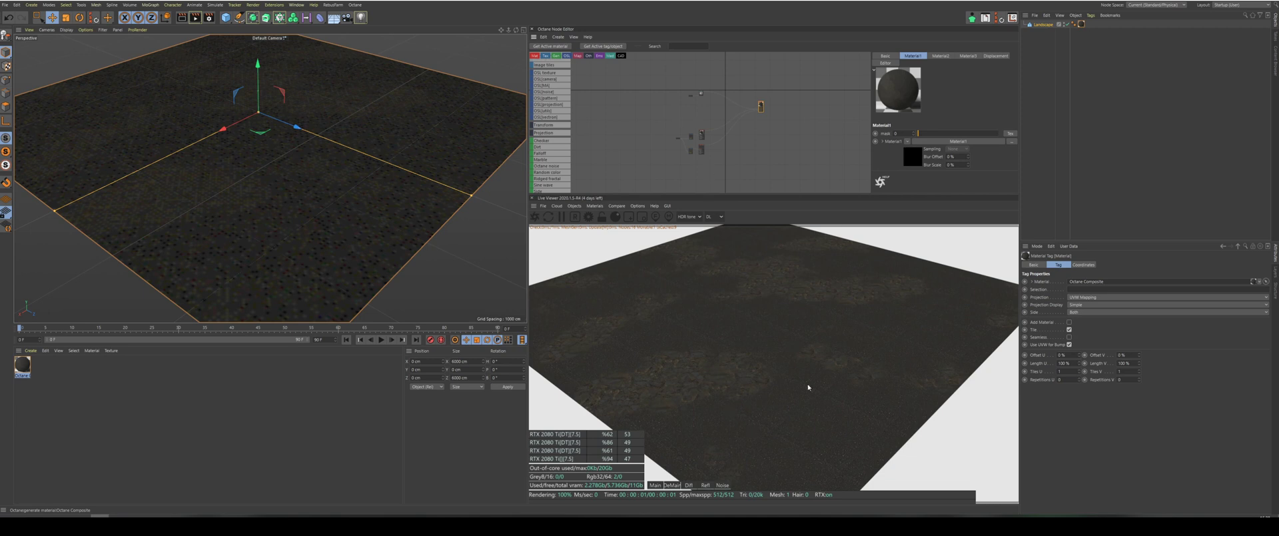
{"action": "scroll", "coordinate": [680, 87], "scroll_direction": "up", "scroll_amount": 5}
{"action": "scroll", "coordinate": [679, 89], "scroll_direction": "down", "scroll_amount": 5}
{"action": "scroll", "coordinate": [734, 78], "scroll_direction": "up", "scroll_amount": 5}
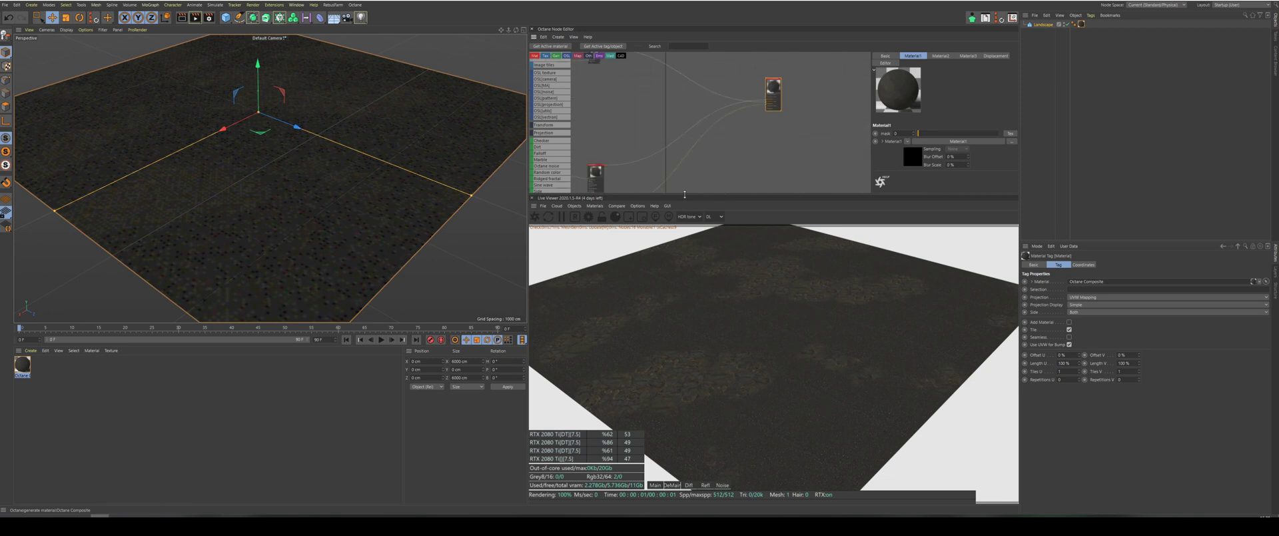
{"action": "scroll", "coordinate": [757, 148], "scroll_direction": "down", "scroll_amount": 10}
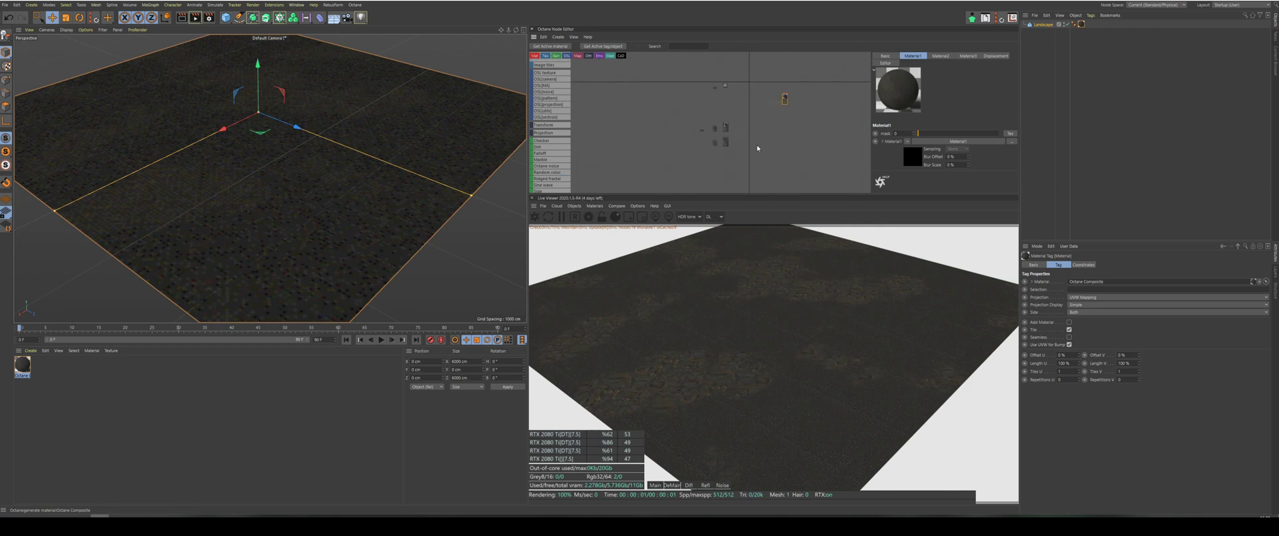
{"action": "scroll", "coordinate": [761, 169], "scroll_direction": "up", "scroll_amount": 3}
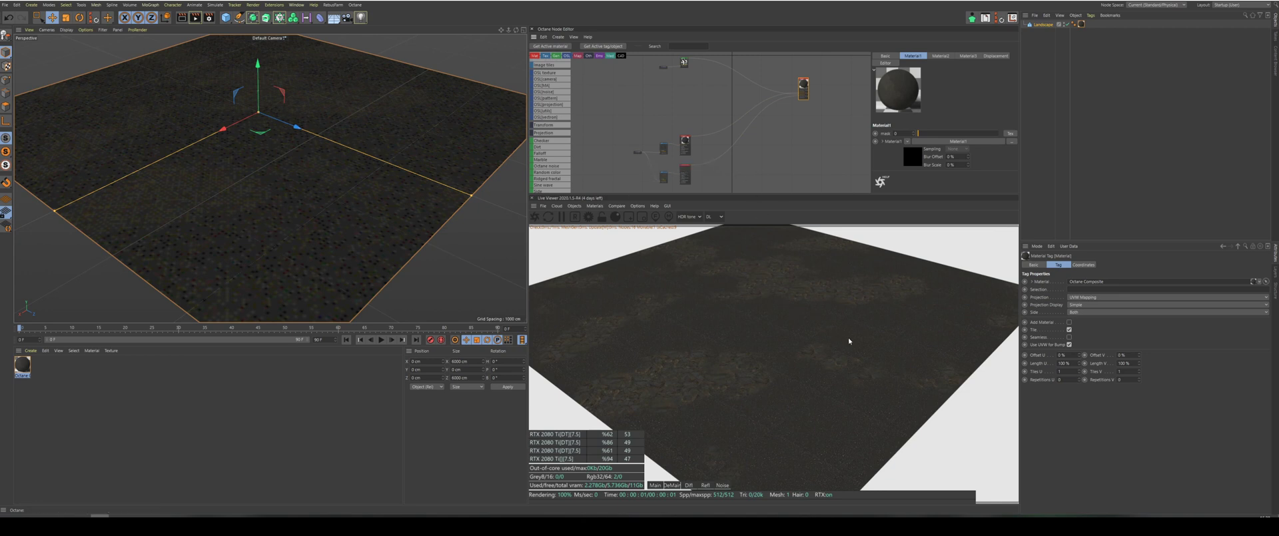
{"action": "scroll", "coordinate": [902, 333], "scroll_direction": "up", "scroll_amount": 2}
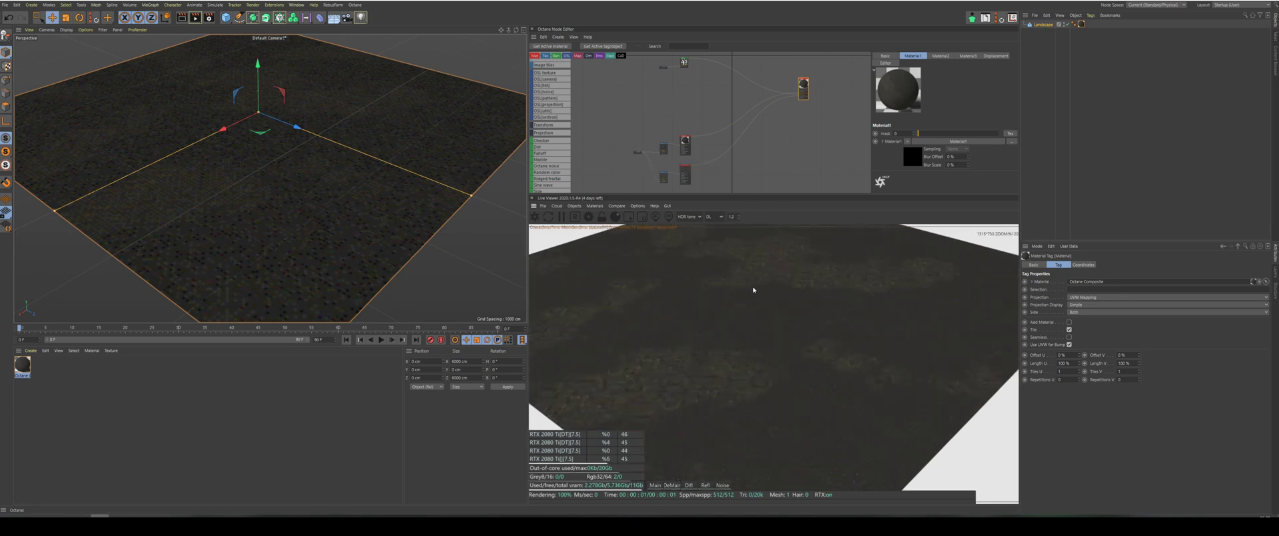
{"action": "scroll", "coordinate": [754, 290], "scroll_direction": "down", "scroll_amount": 2}
{"action": "scroll", "coordinate": [739, 245], "scroll_direction": "up", "scroll_amount": 1}
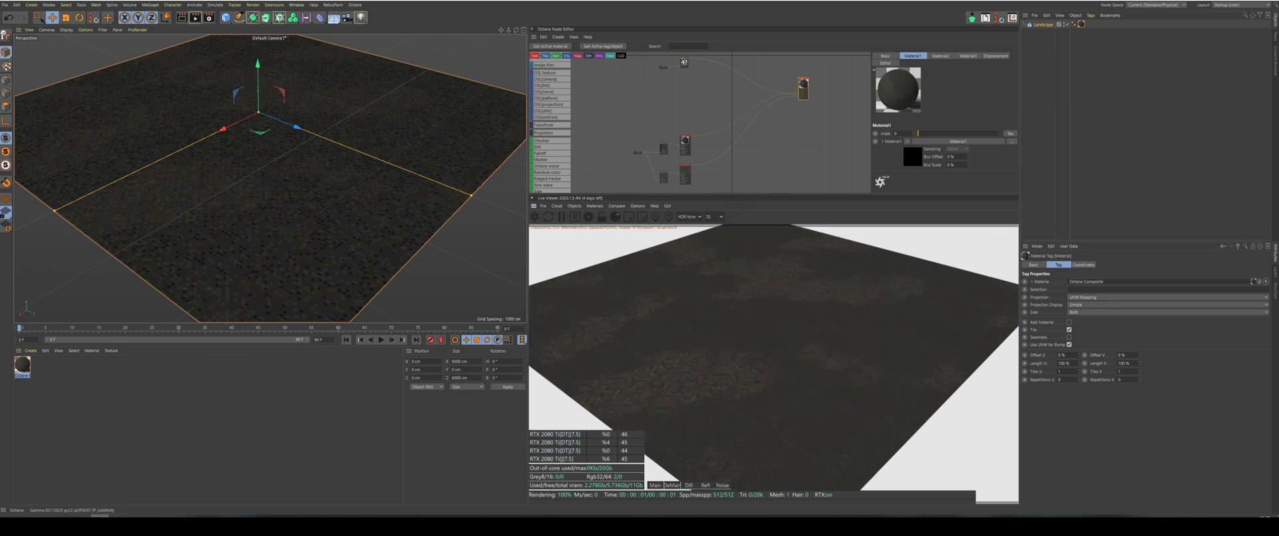
Duplicate both ground image texture nodes and stack the copies between the Octane noise and the sub-materials.
{"action": "scroll", "coordinate": [663, 148], "scroll_direction": "up", "scroll_amount": 2}
{"action": "left_click", "coordinate": [664, 147]}
{"action": "scroll", "coordinate": [666, 107], "scroll_direction": "down", "scroll_amount": 1}
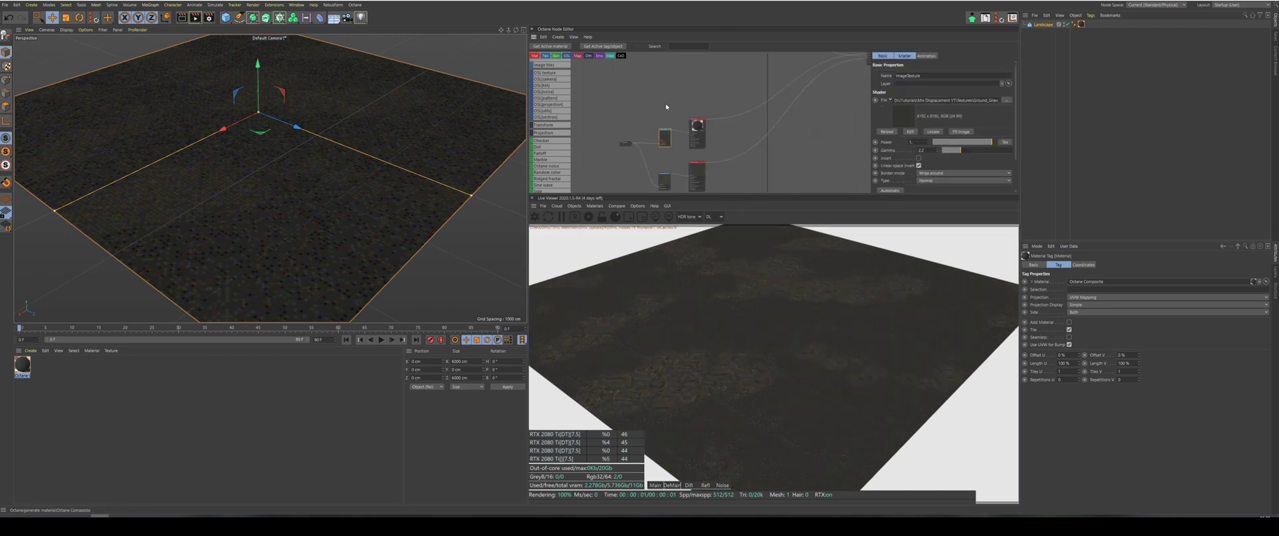
{"action": "left_click", "coordinate": [666, 180], "text": "shift"}
{"action": "left_click_drag", "start_coordinate": [665, 182], "coordinate": [695, 92], "text": "ctrl"}
{"action": "scroll", "coordinate": [756, 165], "scroll_direction": "down", "scroll_amount": 4}
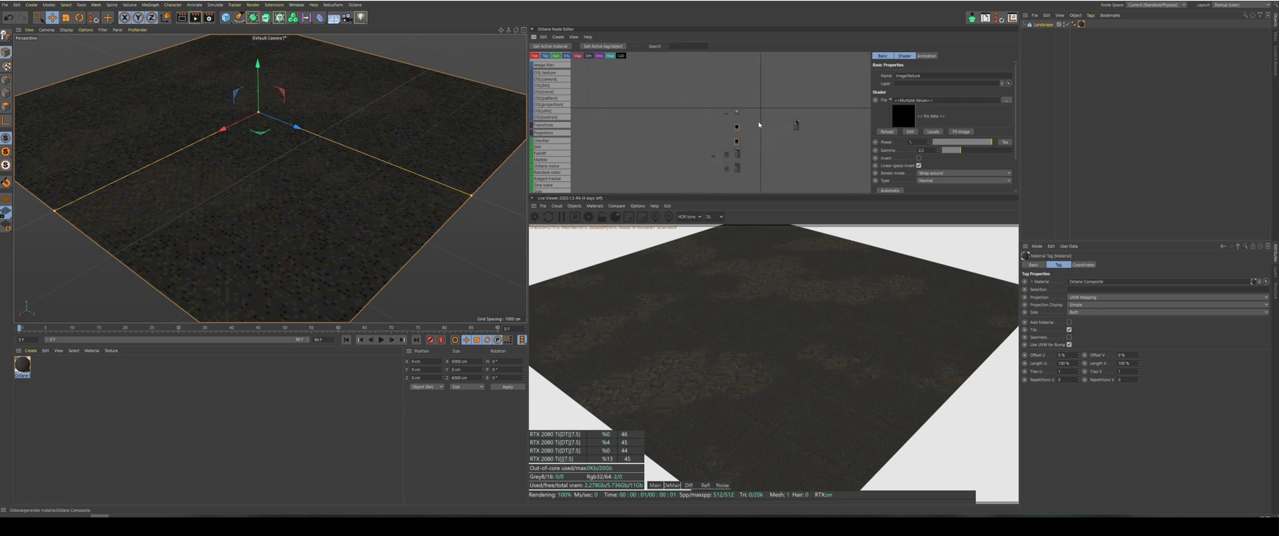
{"action": "scroll", "coordinate": [758, 124], "scroll_direction": "up", "scroll_amount": 4}
{"action": "left_click", "coordinate": [725, 177]}
{"action": "left_click_drag", "start_coordinate": [689, 140], "coordinate": [695, 161]}
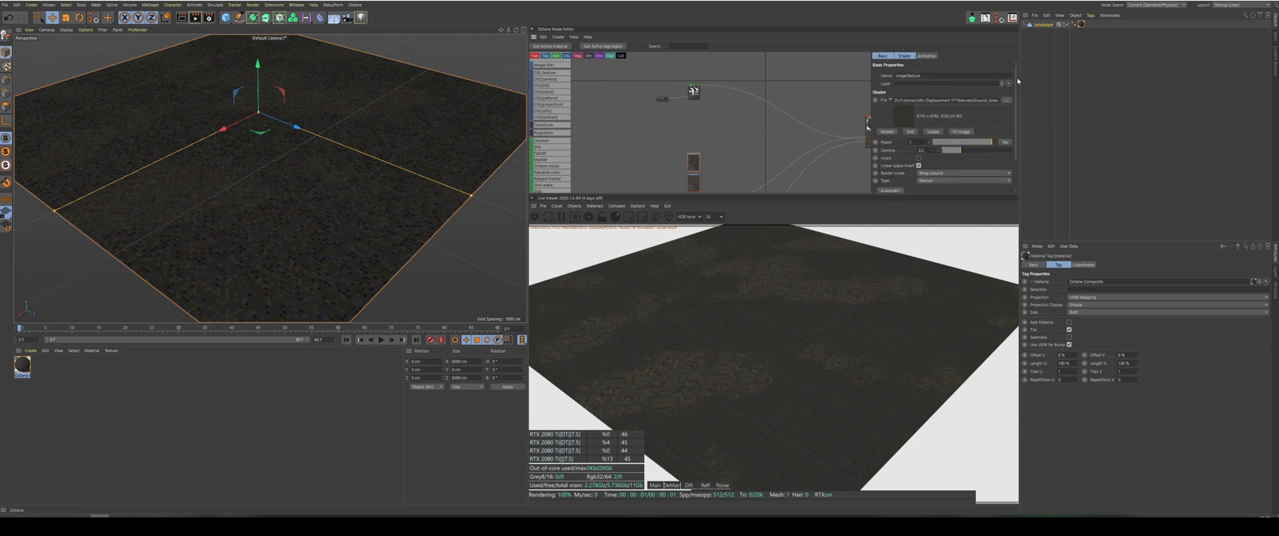
Load the 8K Displacement JPGs of the ground gravel and jagged rock texture sets into the two duplicated image texture nodes.
{"action": "double_click", "coordinate": [693, 185]}
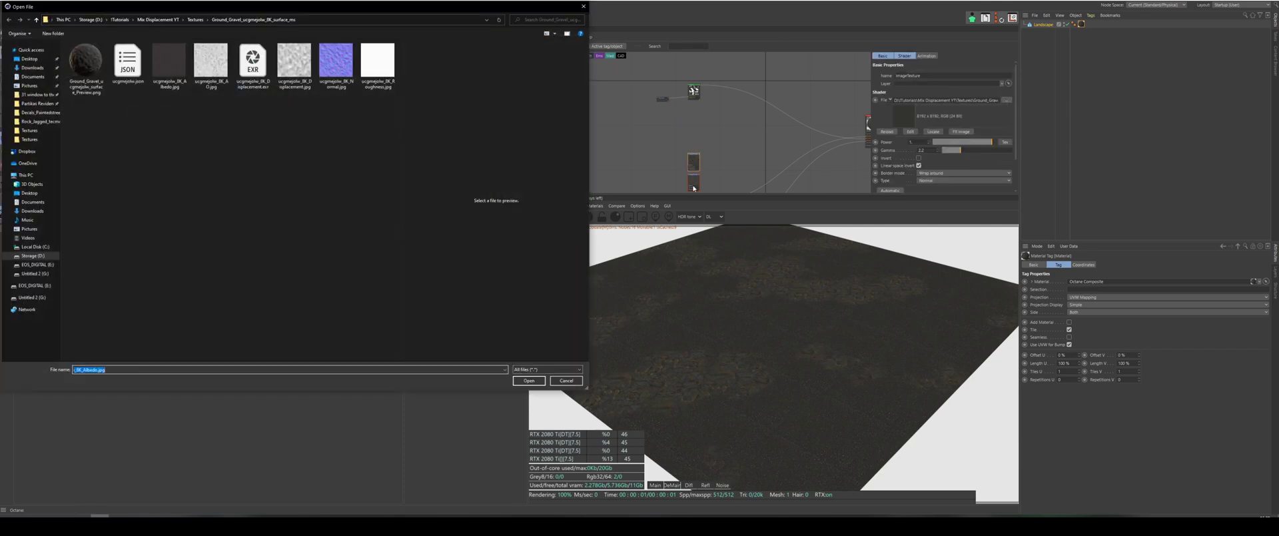
{"action": "double_click", "coordinate": [308, 67]}
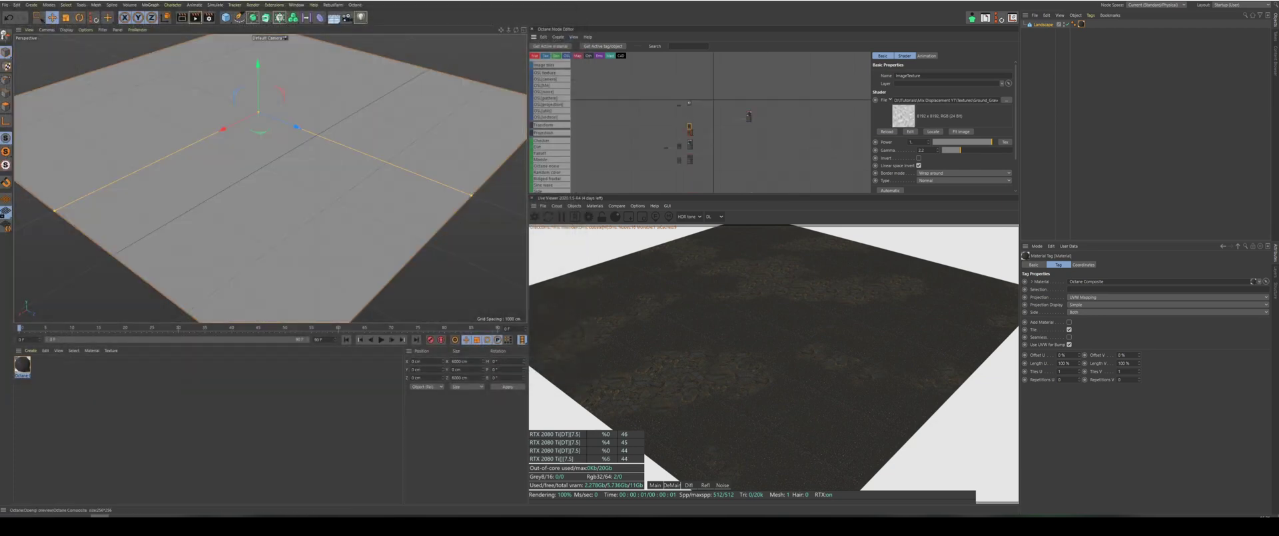
{"action": "scroll", "coordinate": [691, 118], "scroll_direction": "up", "scroll_amount": 4}
{"action": "left_click", "coordinate": [680, 134]}
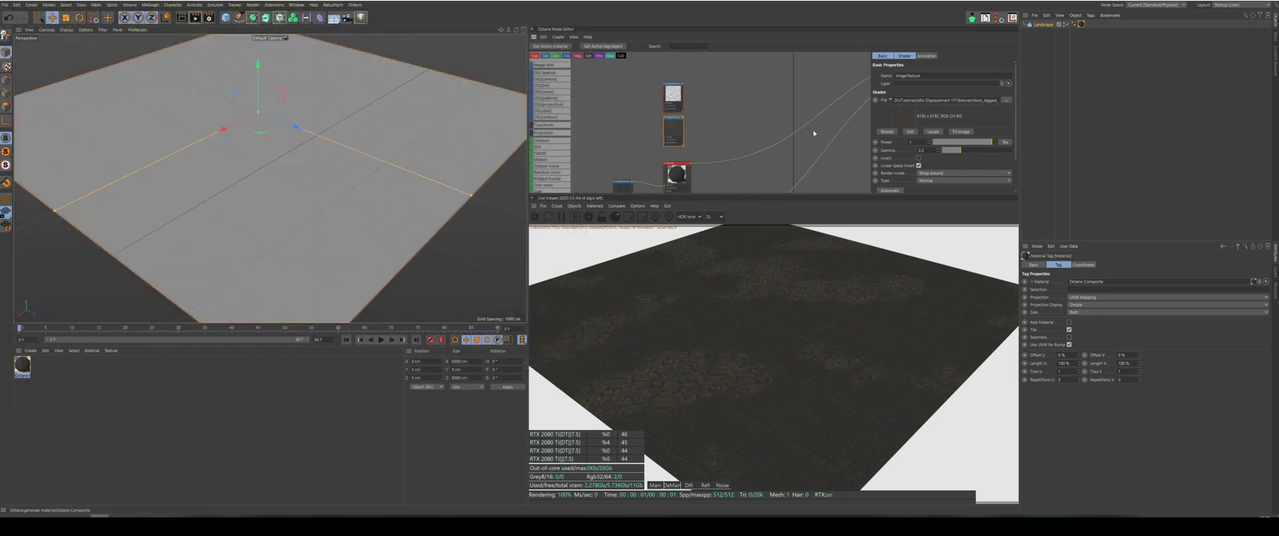
{"action": "left_click", "coordinate": [1006, 100]}
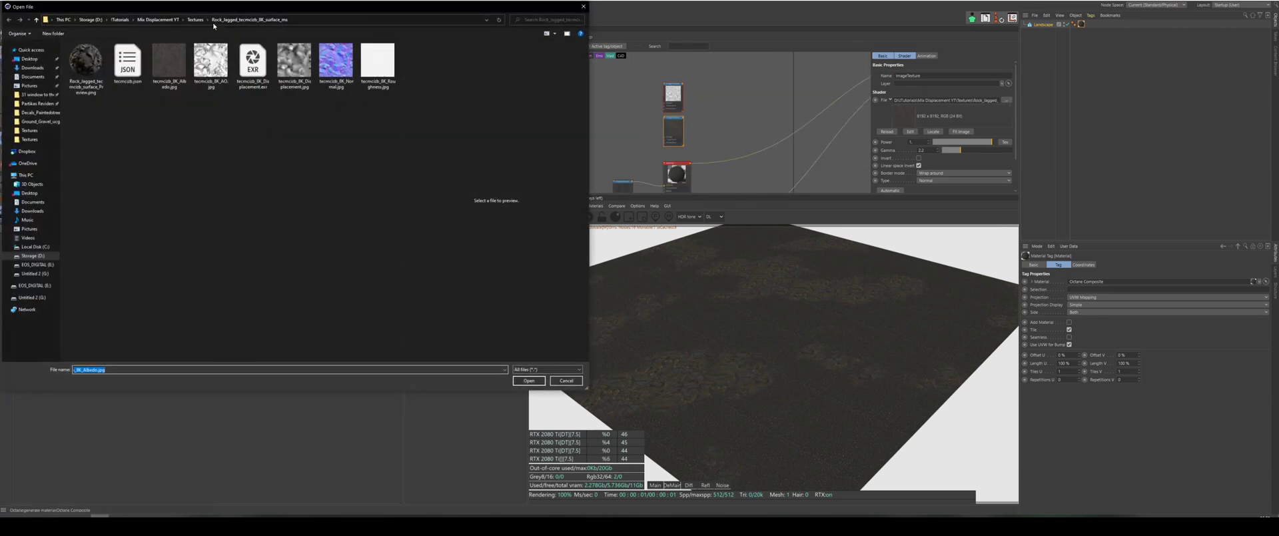
{"action": "left_click", "coordinate": [196, 22]}
{"action": "double_click", "coordinate": [107, 66]}
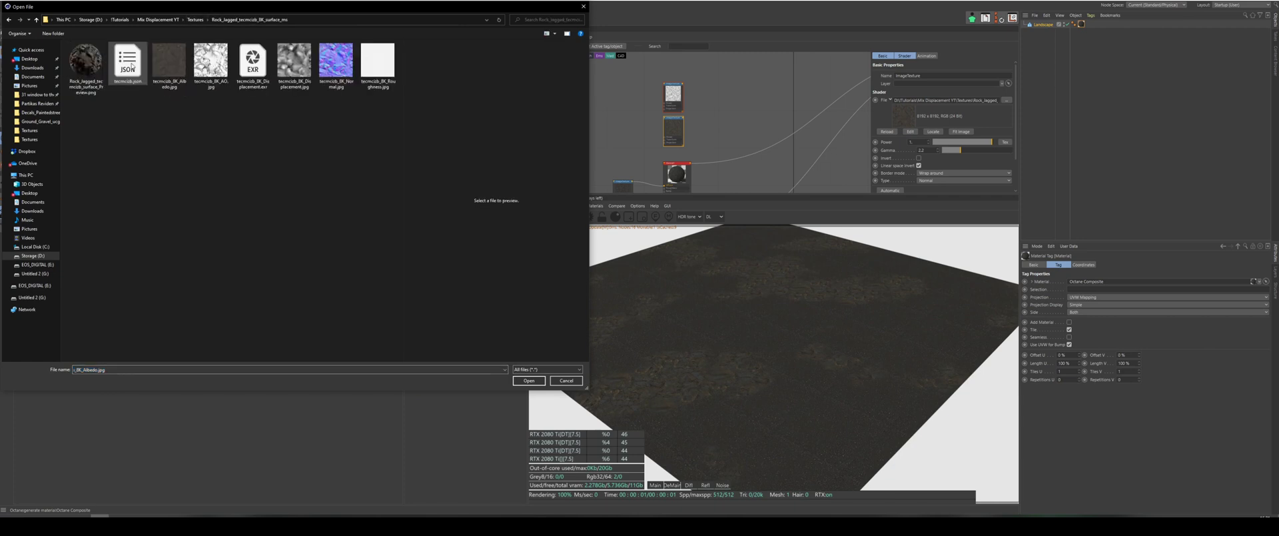
{"action": "double_click", "coordinate": [293, 63]}
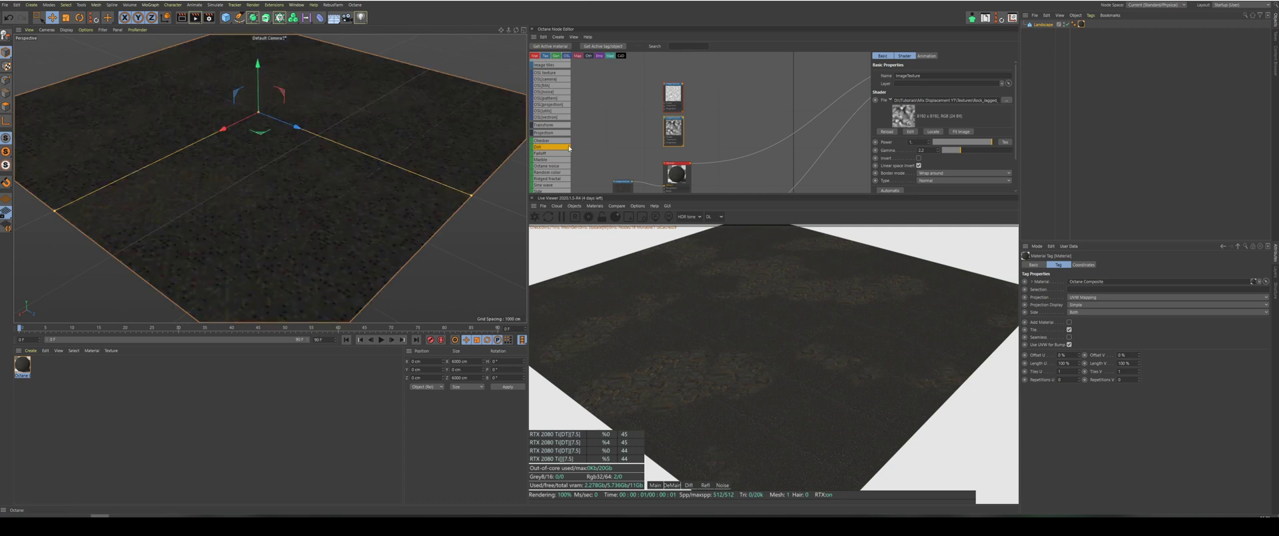
Add a Mix texture node beside the two displacement image textures and connect both of them to its texture inputs.
{"action": "scroll", "coordinate": [556, 157], "scroll_direction": "down", "scroll_amount": 3}
{"action": "scroll", "coordinate": [557, 157], "scroll_direction": "up", "scroll_amount": 5}
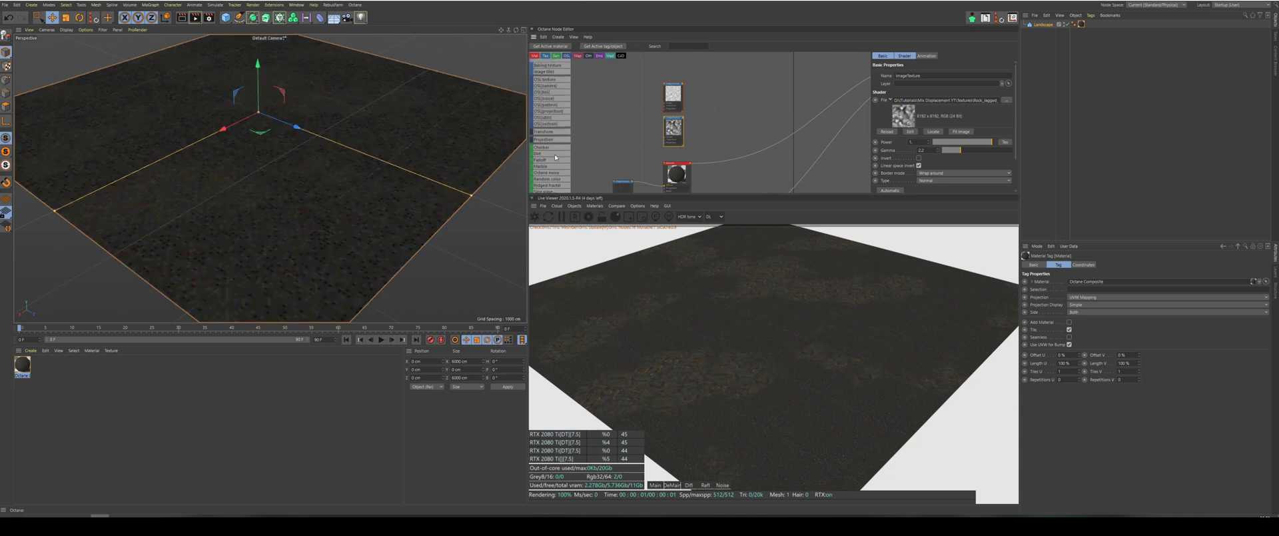
{"action": "scroll", "coordinate": [555, 157], "scroll_direction": "down", "scroll_amount": 6}
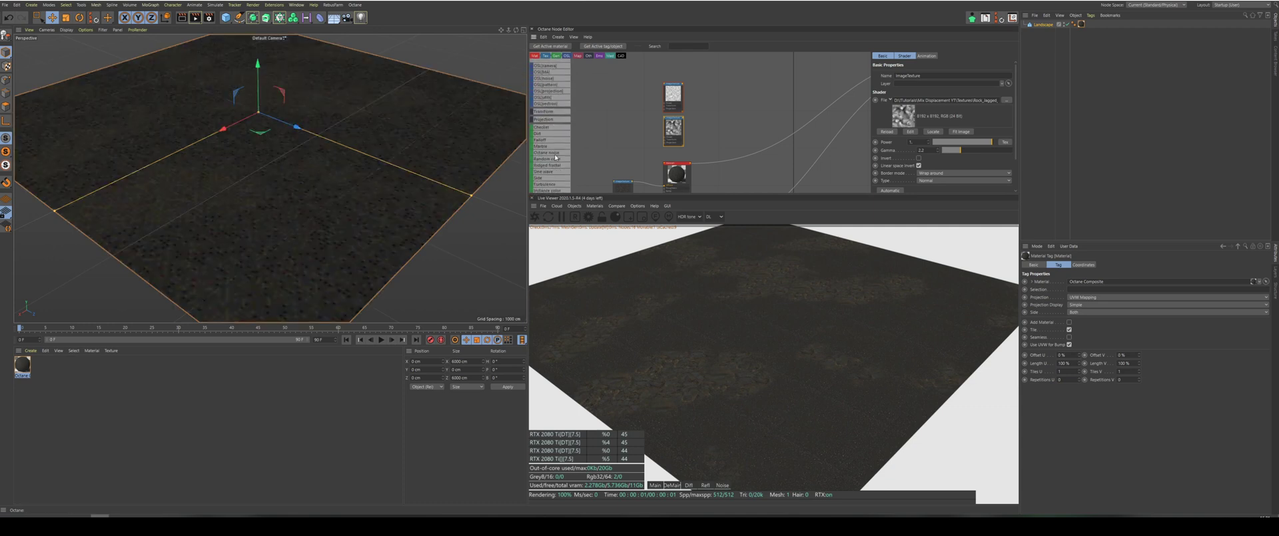
{"action": "left_click_drag", "start_coordinate": [555, 158], "coordinate": [750, 113]}
{"action": "scroll", "coordinate": [685, 88], "scroll_direction": "up", "scroll_amount": 2}
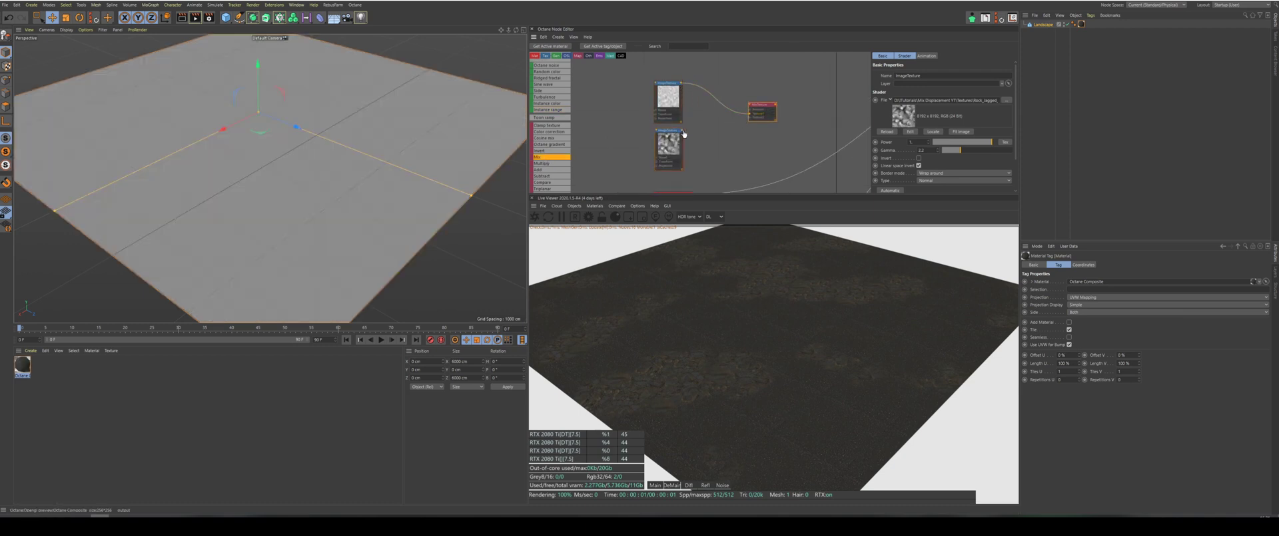
{"action": "left_click_drag", "start_coordinate": [683, 133], "coordinate": [749, 117]}
{"action": "scroll", "coordinate": [733, 163], "scroll_direction": "down", "scroll_amount": 2}
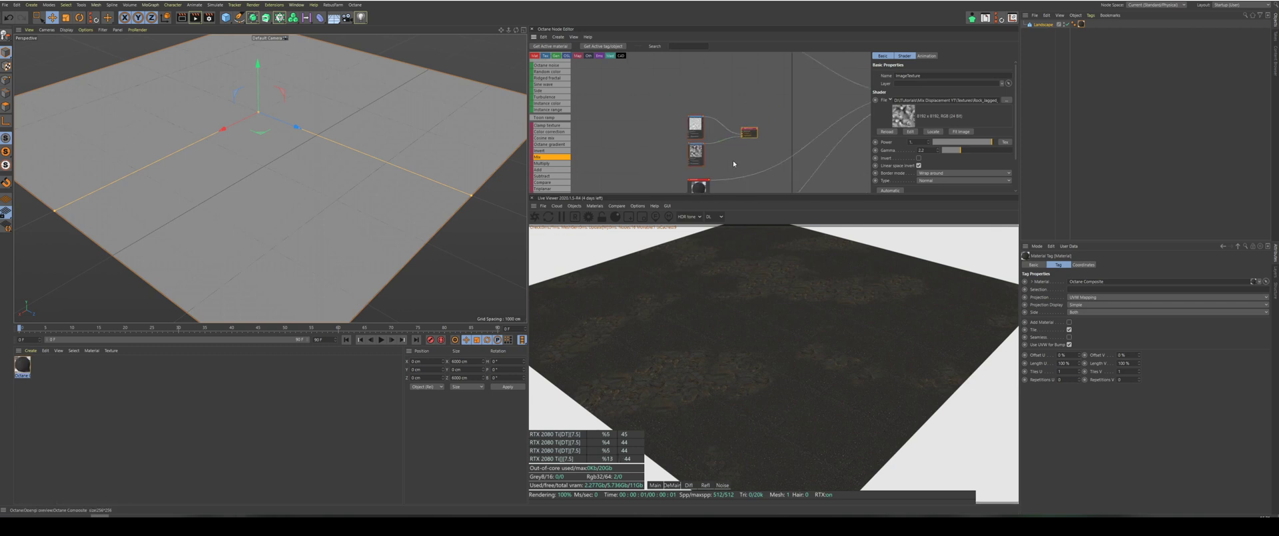
Connect the Octane noise to the Mix texture's amount input so it masks the two displacement maps.
{"action": "scroll", "coordinate": [734, 163], "scroll_direction": "down", "scroll_amount": 3}
{"action": "scroll", "coordinate": [750, 127], "scroll_direction": "up", "scroll_amount": 2}
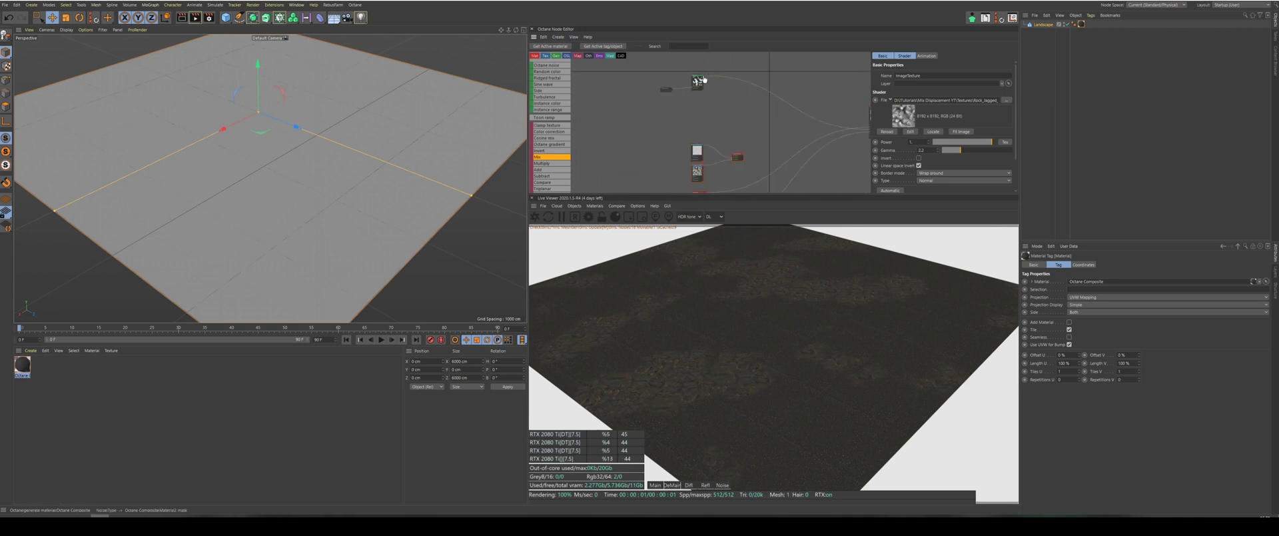
{"action": "left_click_drag", "start_coordinate": [733, 160], "coordinate": [734, 159]}
{"action": "scroll", "coordinate": [698, 89], "scroll_direction": "up", "scroll_amount": 2}
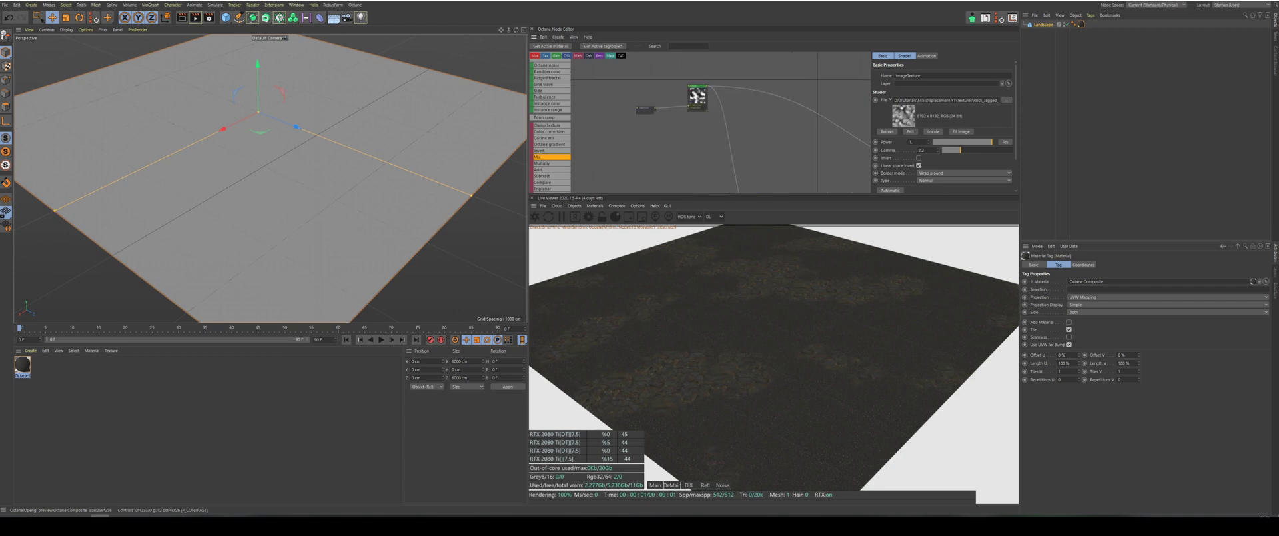
{"action": "scroll", "coordinate": [654, 123], "scroll_direction": "down", "scroll_amount": 2}
{"action": "scroll", "coordinate": [670, 134], "scroll_direction": "down", "scroll_amount": 2}
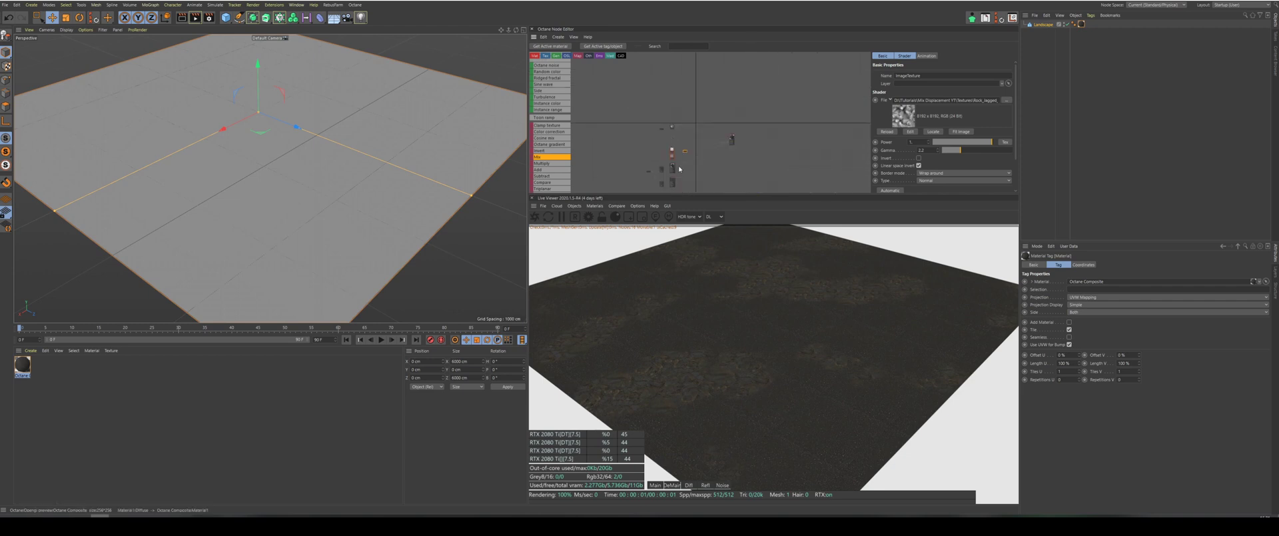
{"action": "scroll", "coordinate": [668, 174], "scroll_direction": "up", "scroll_amount": 2}
{"action": "scroll", "coordinate": [627, 128], "scroll_direction": "down", "scroll_amount": 4}
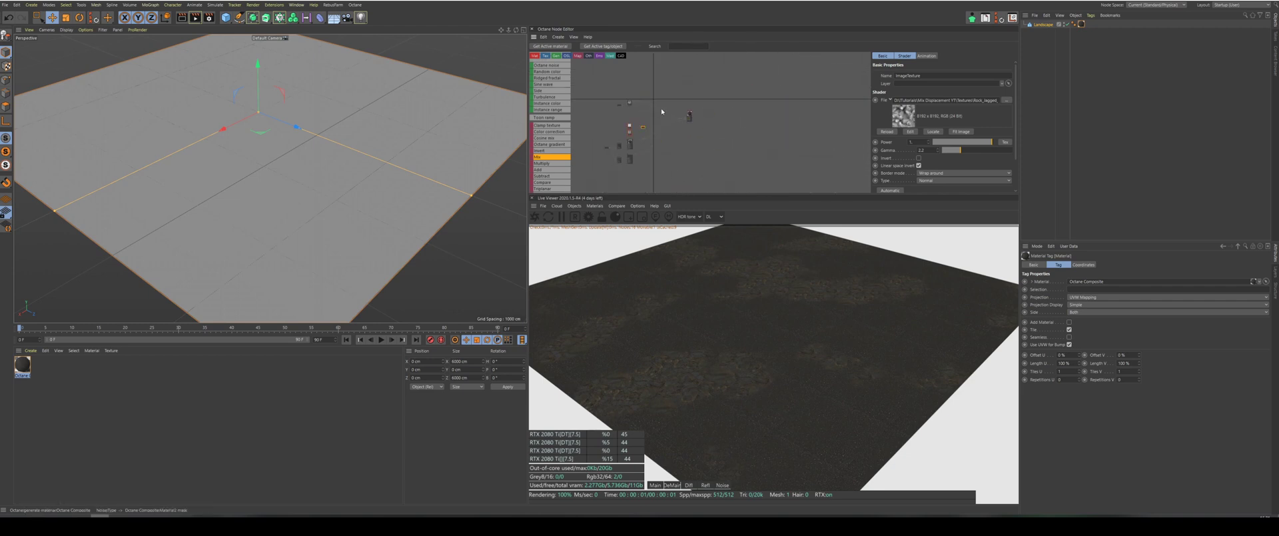
{"action": "scroll", "coordinate": [659, 110], "scroll_direction": "up", "scroll_amount": 3}
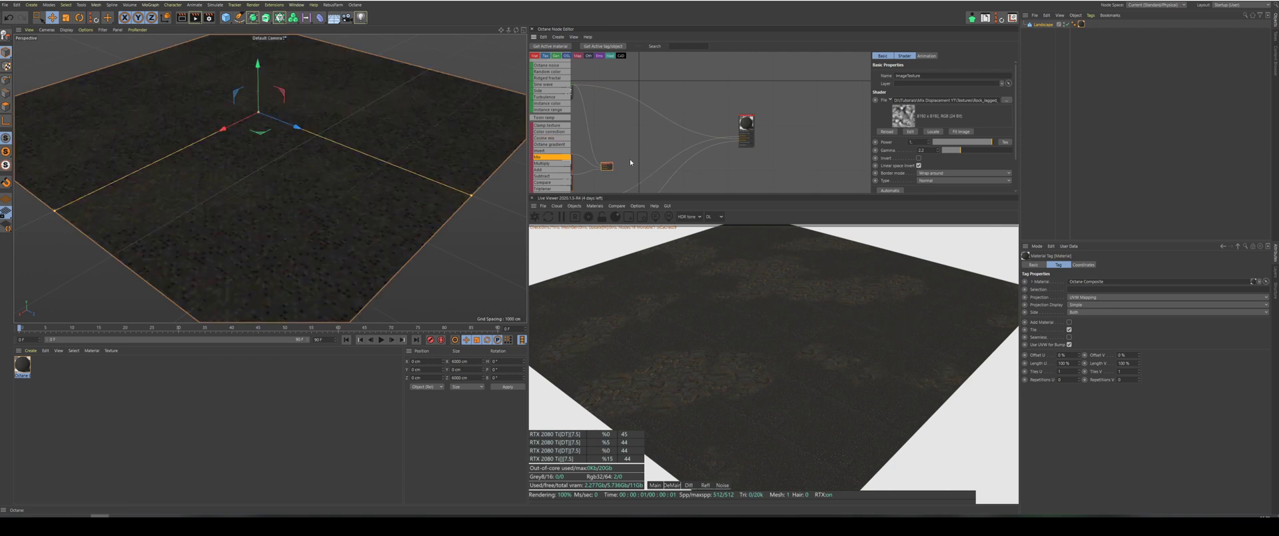
{"action": "scroll", "coordinate": [630, 161], "scroll_direction": "up", "scroll_amount": 2}
{"action": "left_click_drag", "start_coordinate": [616, 161], "coordinate": [734, 130]}
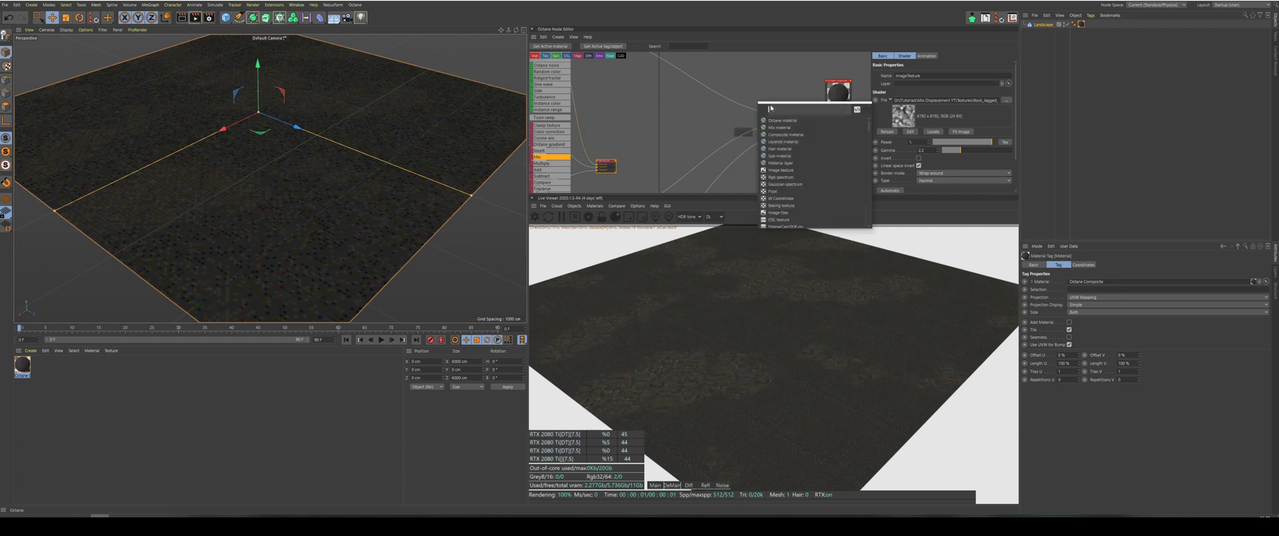
{"action": "left_click", "coordinate": [716, 120]}
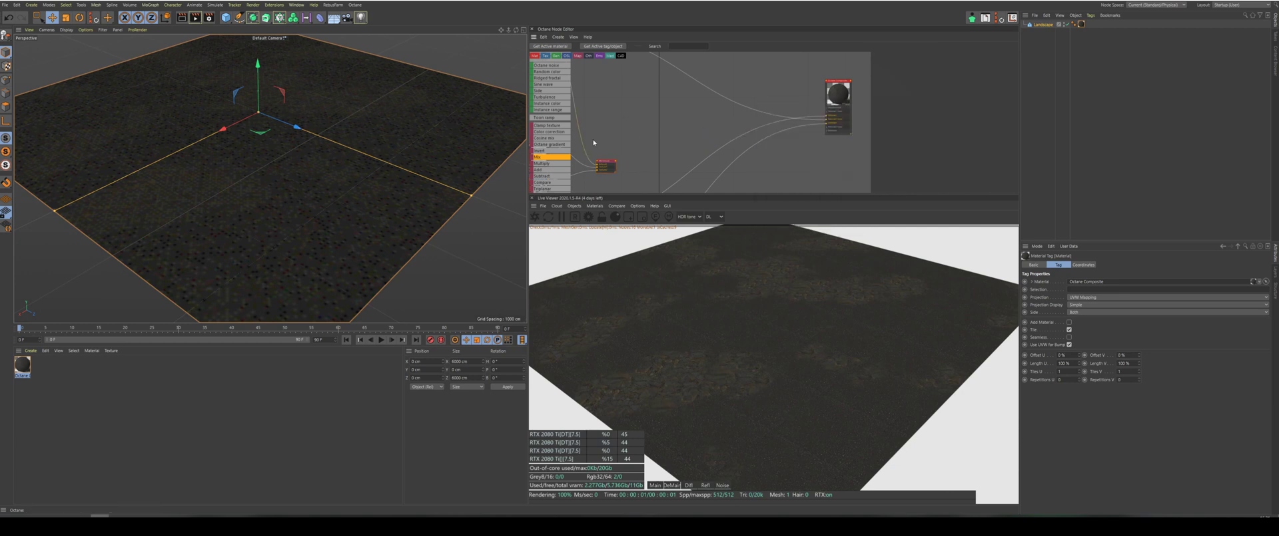
Add a Displacement node, link it to the composite material's displacement input, and feed the Mix texture into it.
{"action": "left_click", "coordinate": [787, 106]}
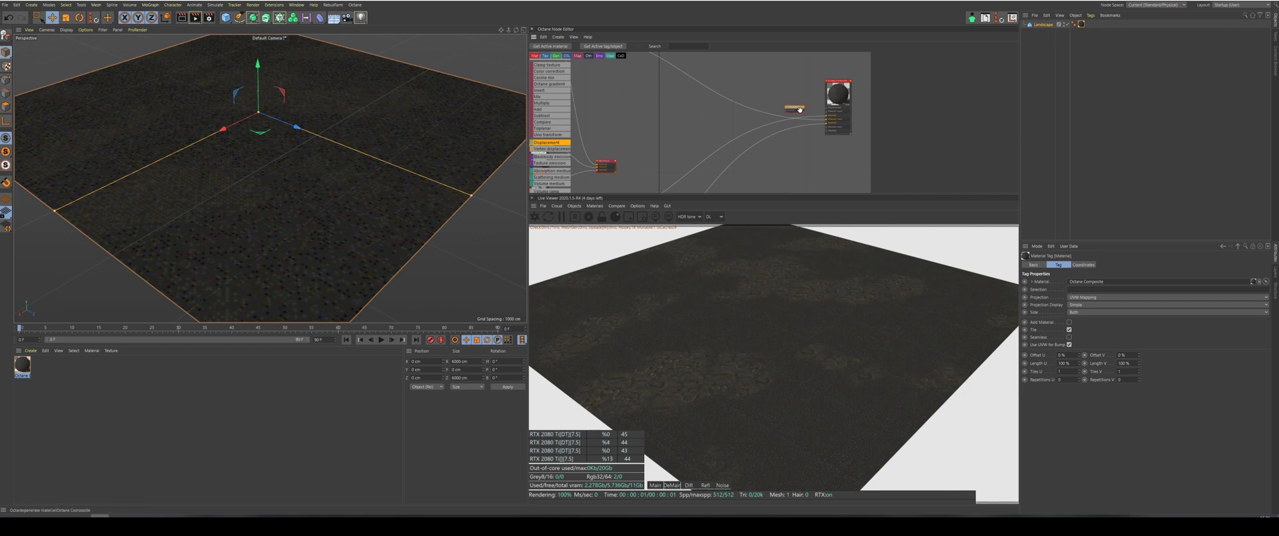
{"action": "left_click", "coordinate": [799, 110]}
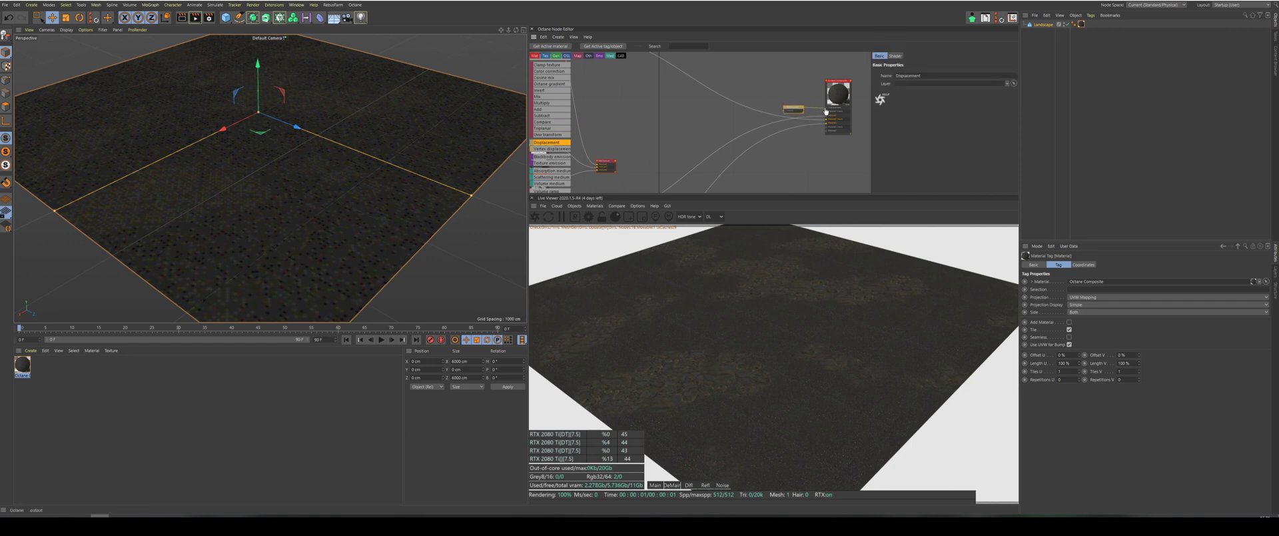
{"action": "left_click_drag", "start_coordinate": [827, 111], "coordinate": [826, 109]}
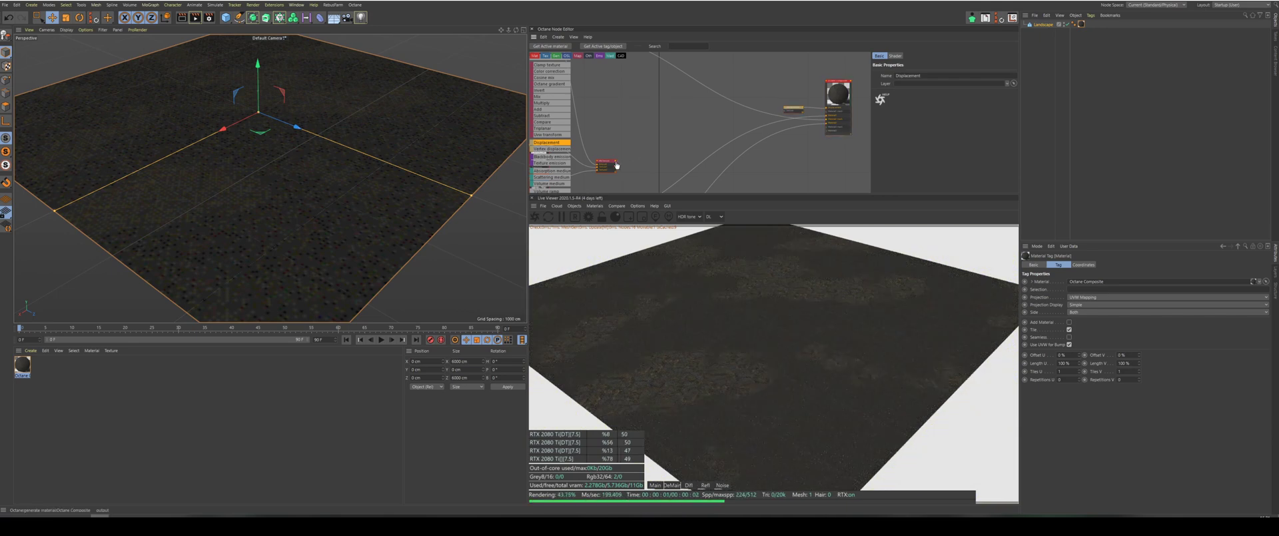
{"action": "left_click_drag", "start_coordinate": [616, 161], "coordinate": [786, 114]}
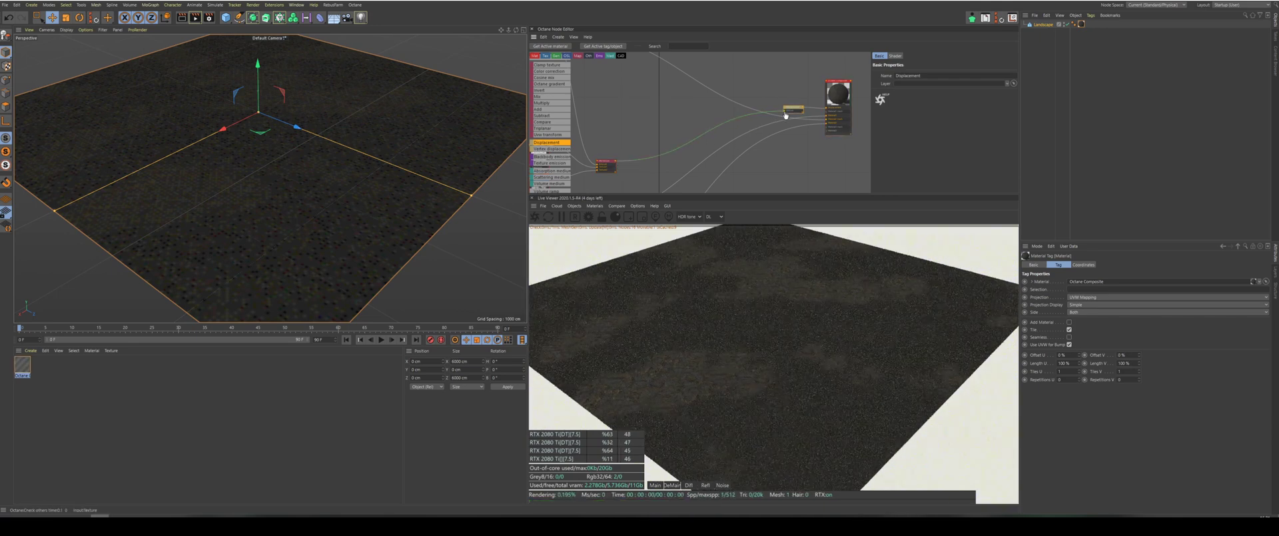
Examine the displaced ground from a lower, closer camera angle and review the noise, Mix and Displacement connections.
{"action": "scroll", "coordinate": [288, 214], "scroll_direction": "up", "scroll_amount": 3}
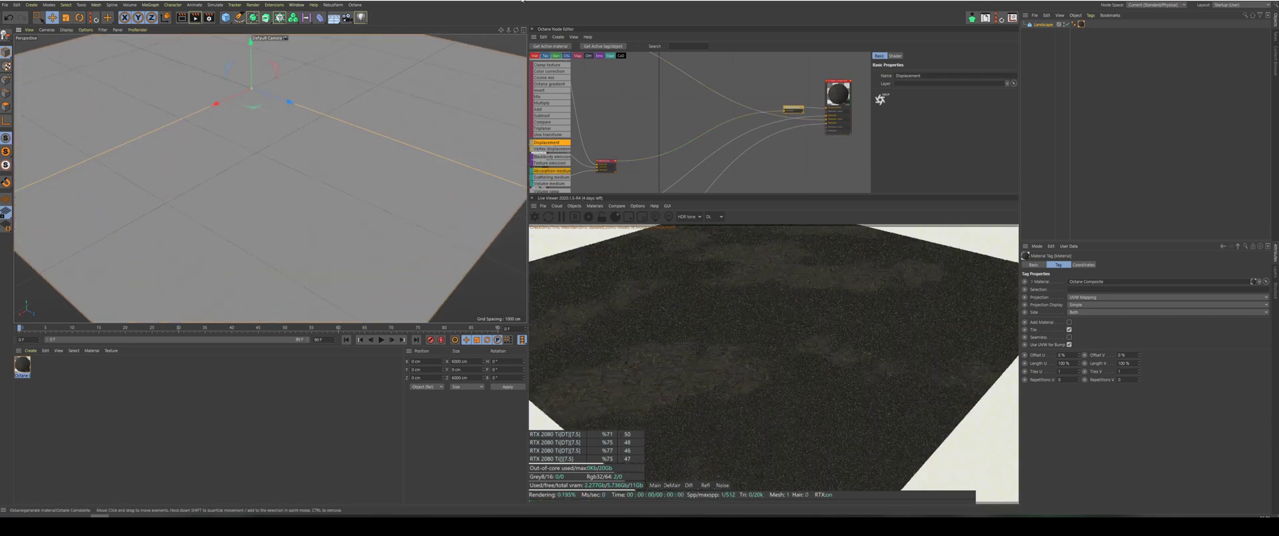
{"action": "left_click_drag", "start_coordinate": [517, 32], "coordinate": [514, 13]}
{"action": "scroll", "coordinate": [306, 163], "scroll_direction": "up", "scroll_amount": 2}
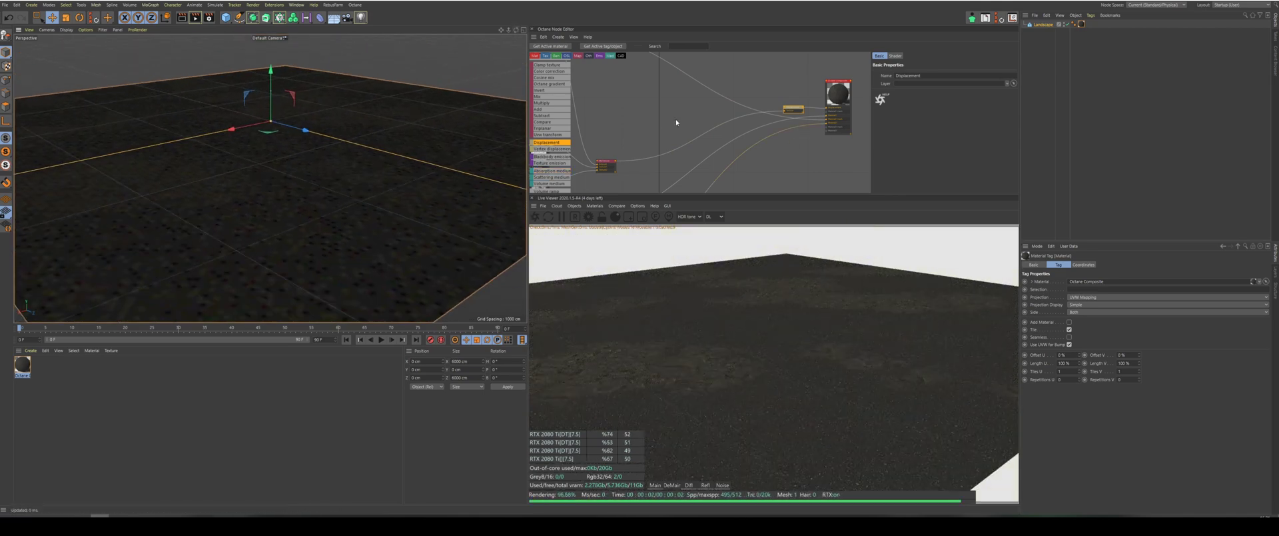
{"action": "scroll", "coordinate": [676, 120], "scroll_direction": "down", "scroll_amount": 2}
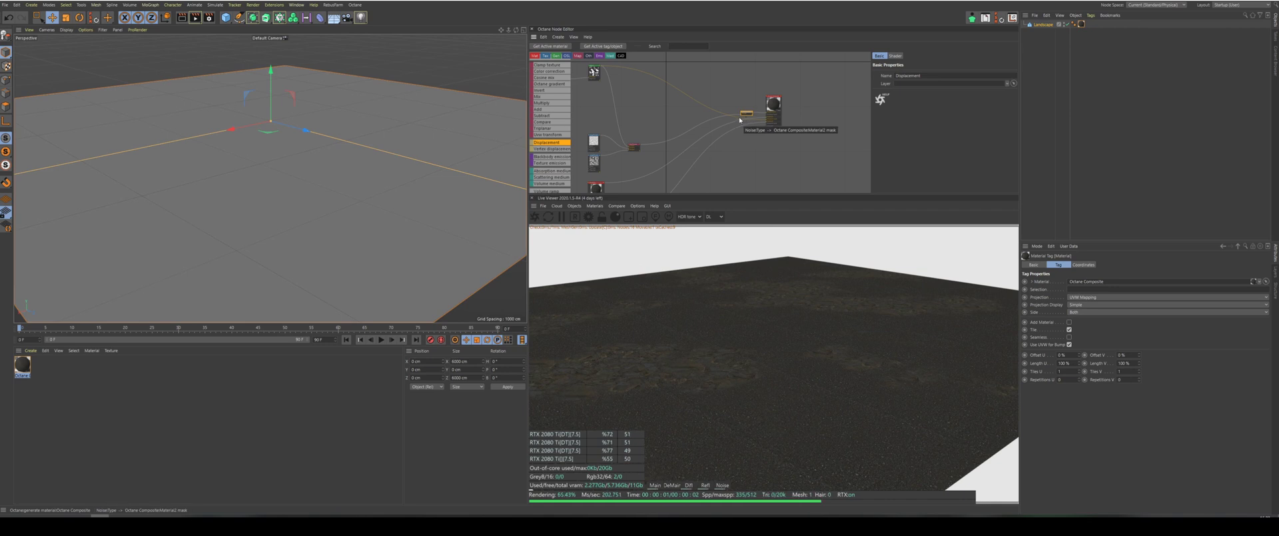
{"action": "scroll", "coordinate": [593, 141], "scroll_direction": "up", "scroll_amount": 3}
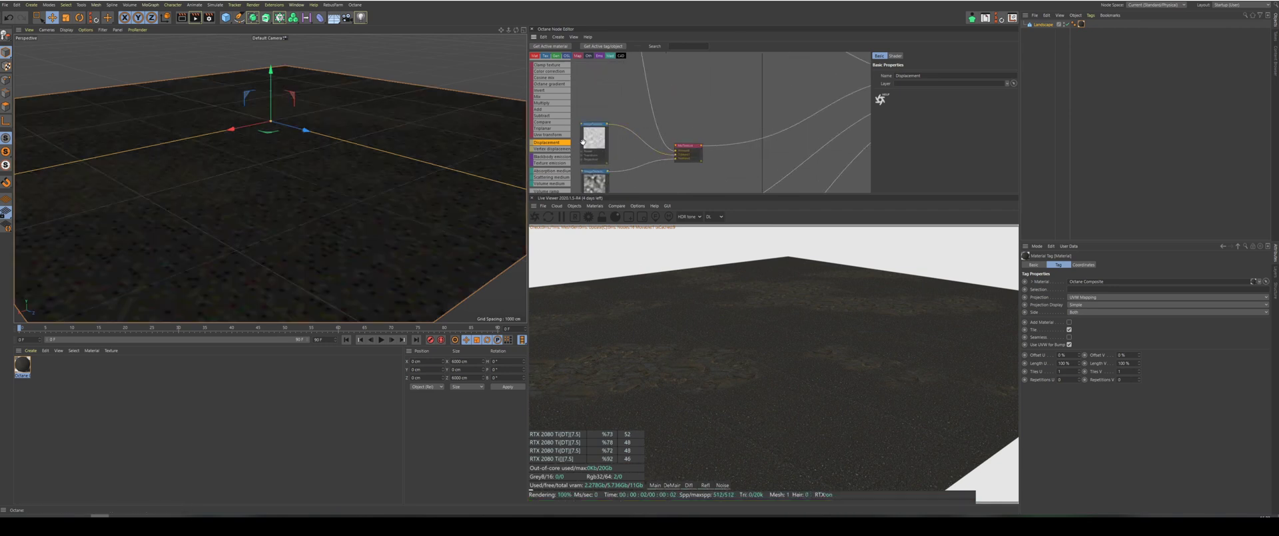
{"action": "scroll", "coordinate": [620, 149], "scroll_direction": "down", "scroll_amount": 3}
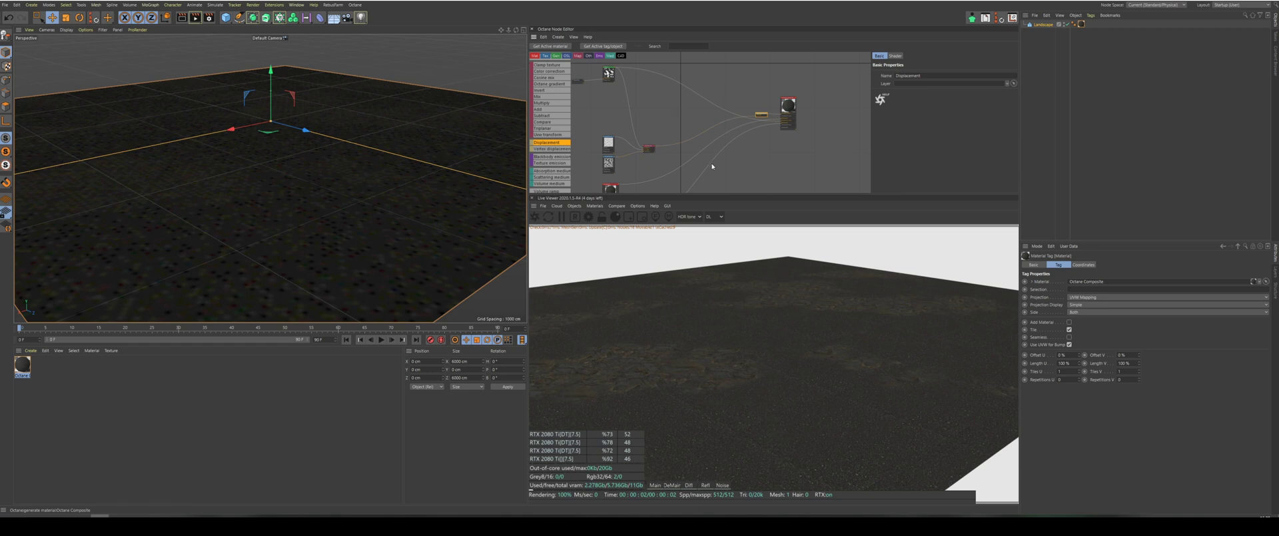
Add a Baking Texture node and place it beside the Displacement node near the composite material.
{"action": "scroll", "coordinate": [540, 127], "scroll_direction": "up", "scroll_amount": 3}
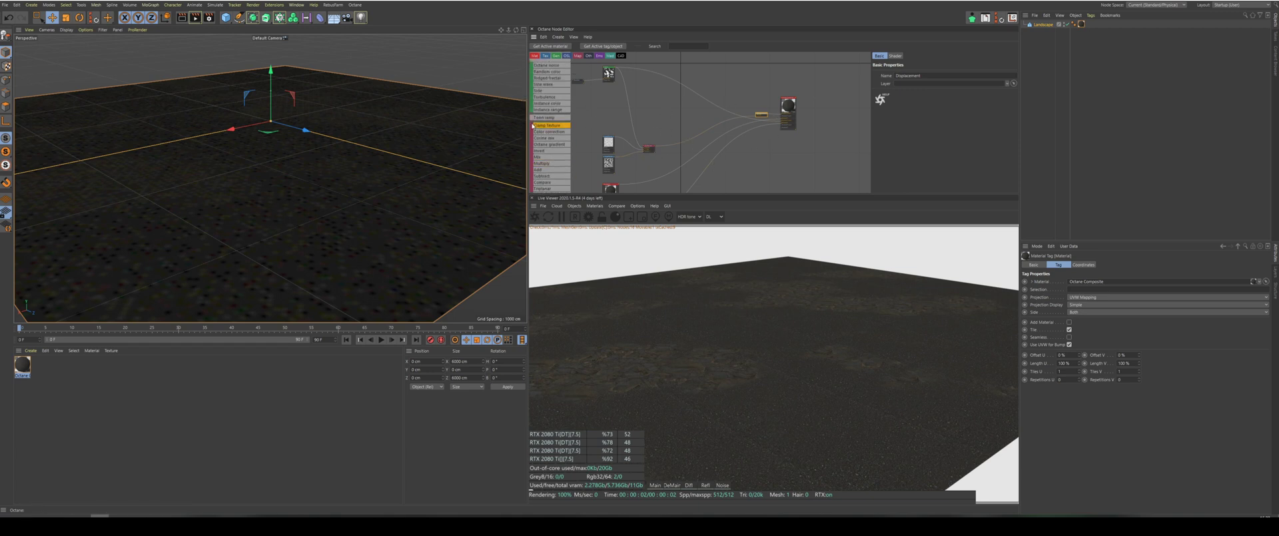
{"action": "scroll", "coordinate": [536, 130], "scroll_direction": "up", "scroll_amount": 5}
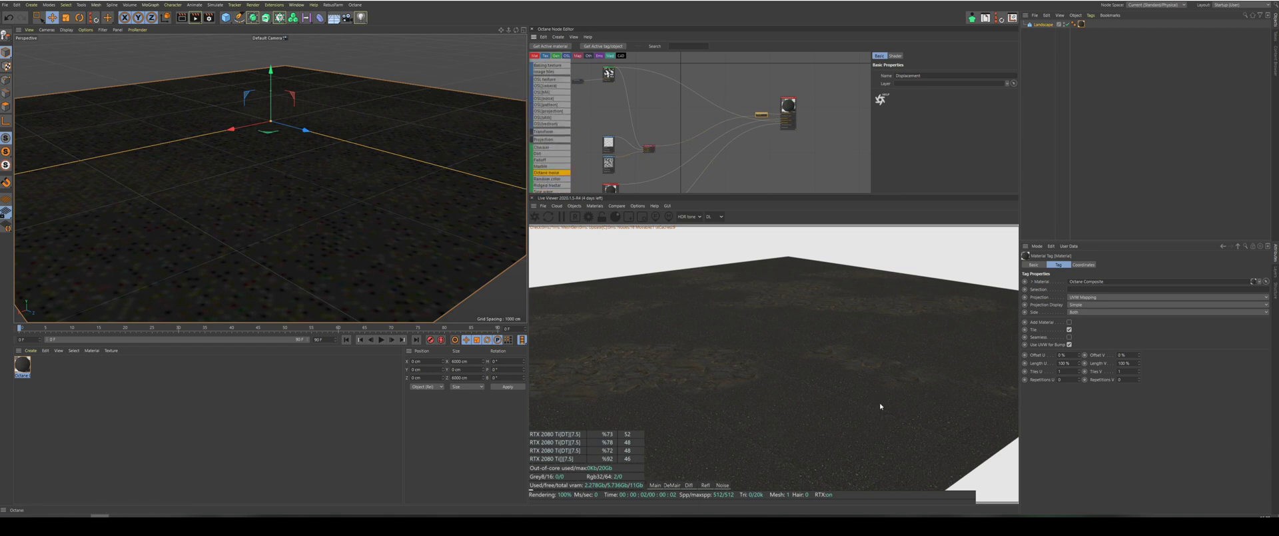
{"action": "scroll", "coordinate": [557, 139], "scroll_direction": "up", "scroll_amount": 5}
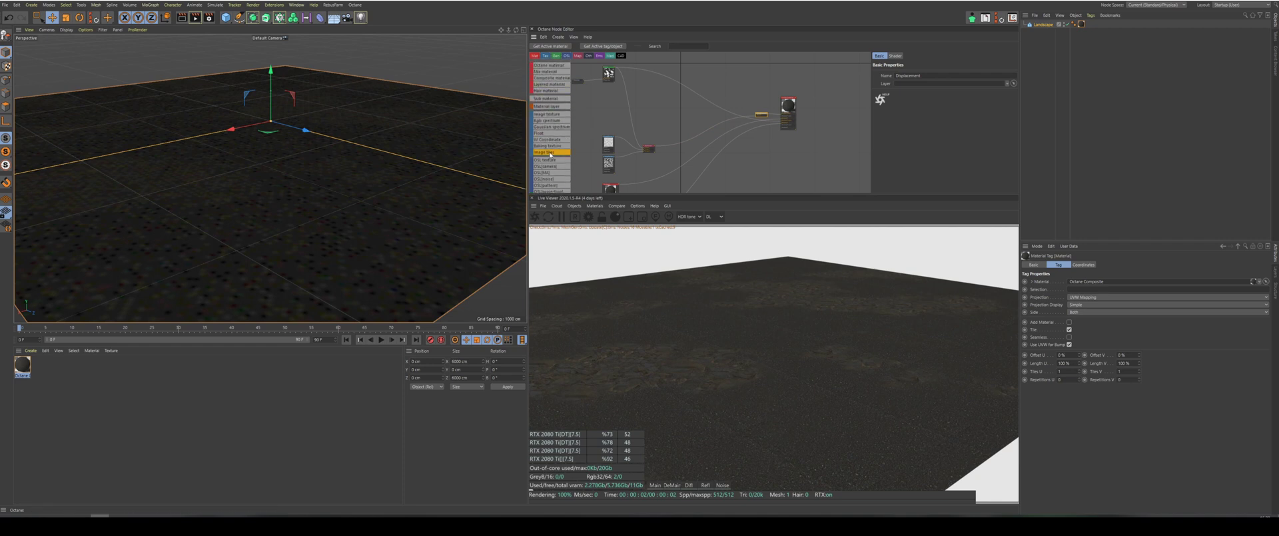
{"action": "left_click_drag", "start_coordinate": [549, 148], "coordinate": [564, 148]}
{"action": "left_click_drag", "start_coordinate": [700, 121], "coordinate": [771, 78]}
{"action": "scroll", "coordinate": [752, 94], "scroll_direction": "up", "scroll_amount": 3}
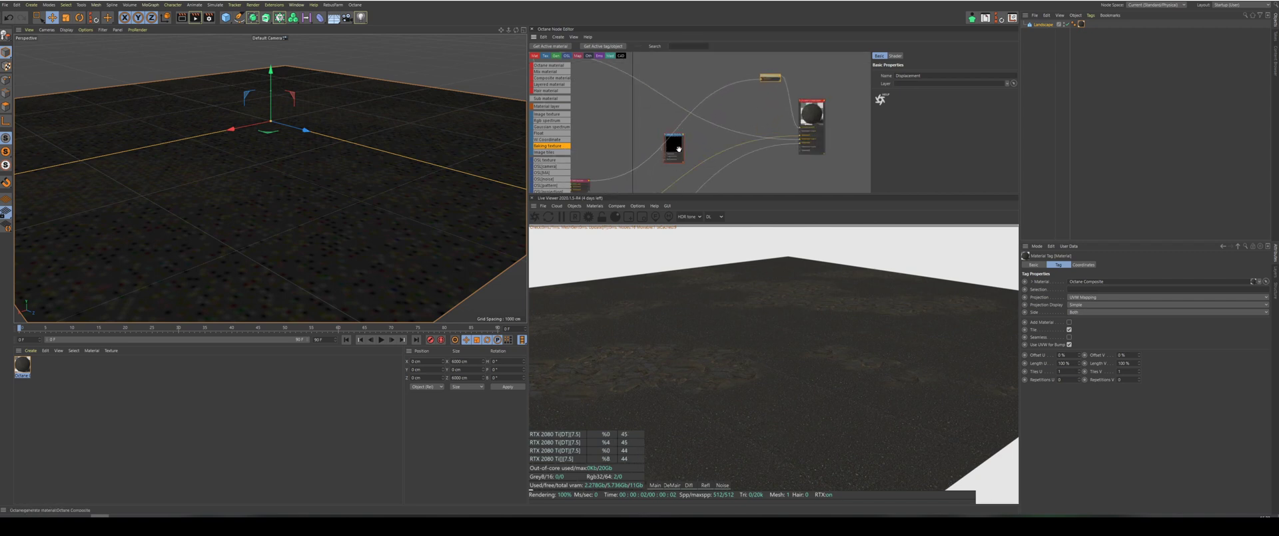
{"action": "left_click_drag", "start_coordinate": [678, 148], "coordinate": [737, 95]}
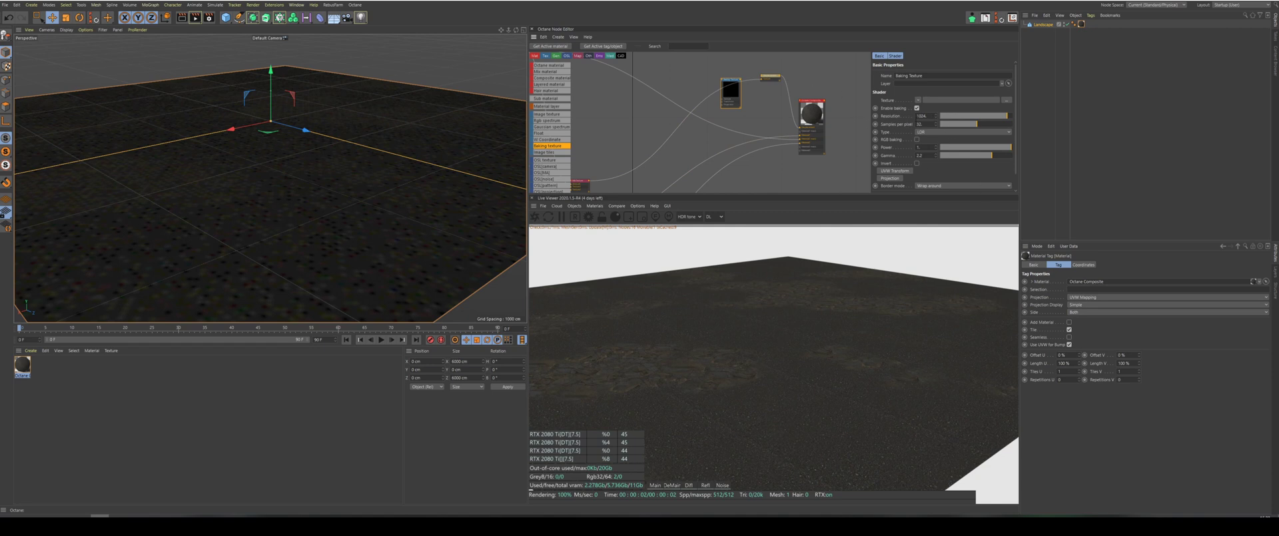
Set the Baking Texture's resolution to 2048 and check the Displacement node's level of detail.
{"action": "left_click", "coordinate": [915, 116]}
{"action": "type", "text": "2048"}
{"action": "key", "text": "Return"}
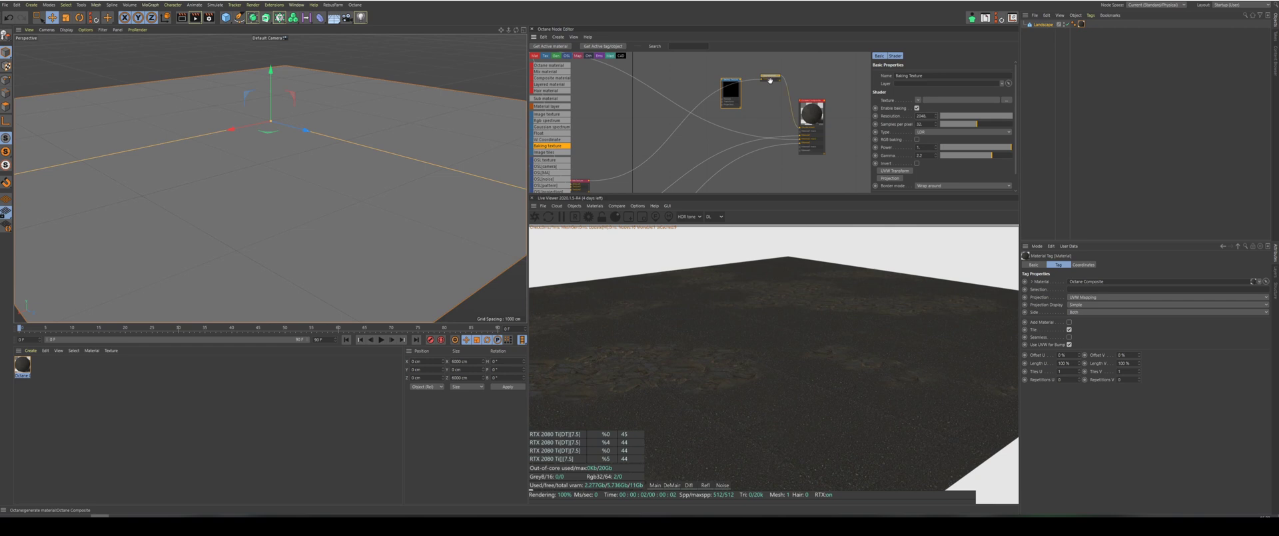
{"action": "left_click", "coordinate": [770, 80]}
{"action": "left_click", "coordinate": [774, 85]}
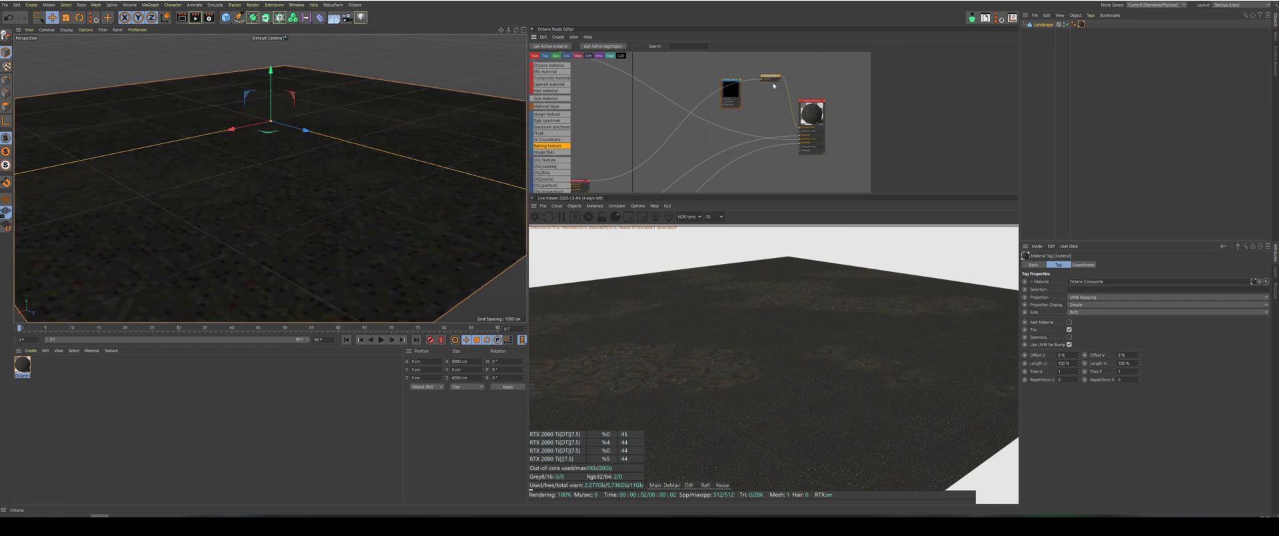
{"action": "left_click", "coordinate": [771, 77]}
{"action": "left_click", "coordinate": [894, 56]}
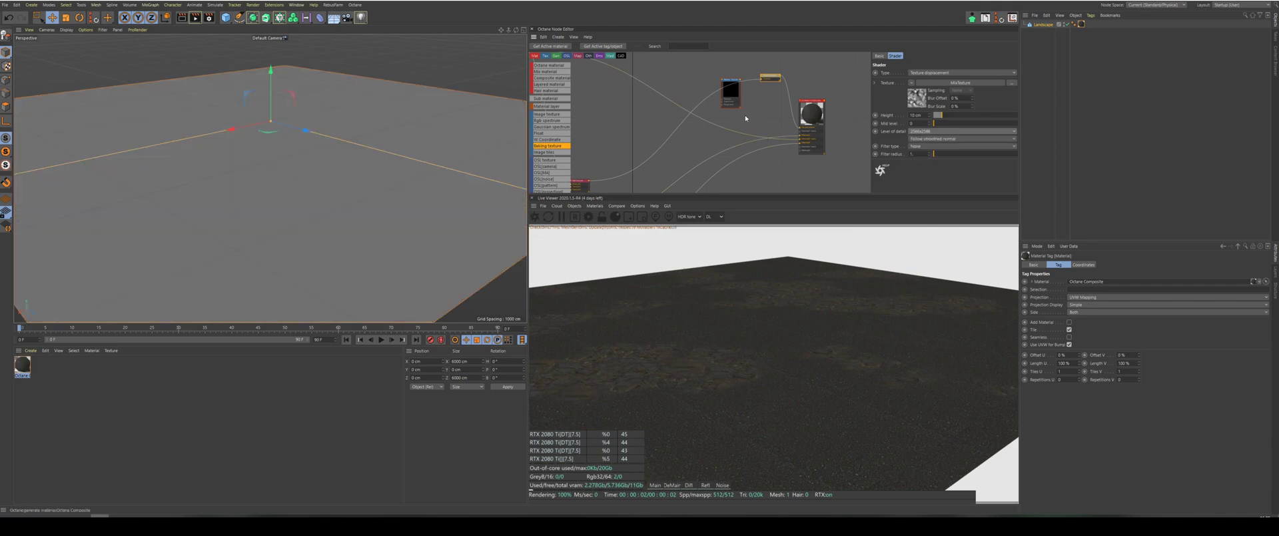
Route the Mix texture through the Baking Texture into the Displacement node.
{"action": "left_click", "coordinate": [732, 80]}
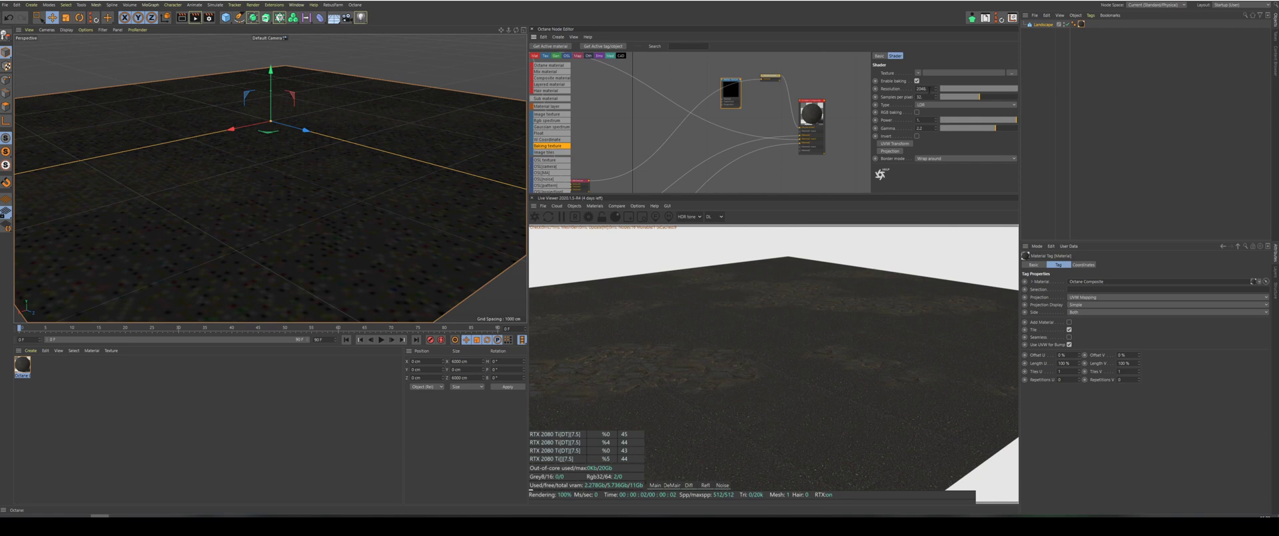
{"action": "double_click", "coordinate": [924, 88]}
{"action": "left_click_drag", "start_coordinate": [591, 182], "coordinate": [722, 103]}
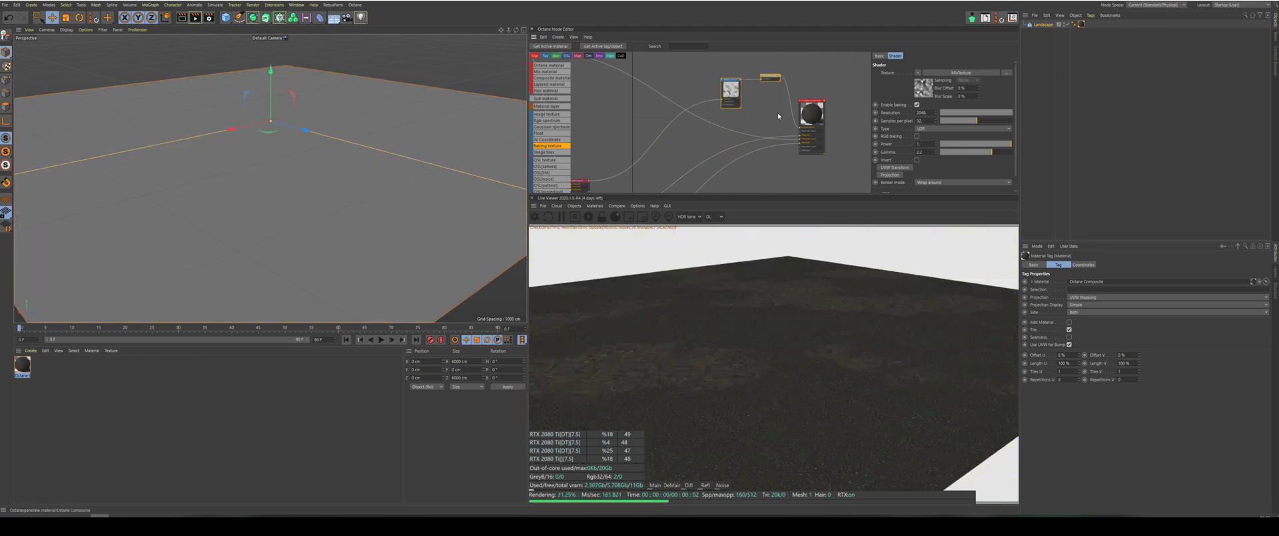
Change the Baking Texture's type to HDR linear space.
{"action": "left_click", "coordinate": [682, 92]}
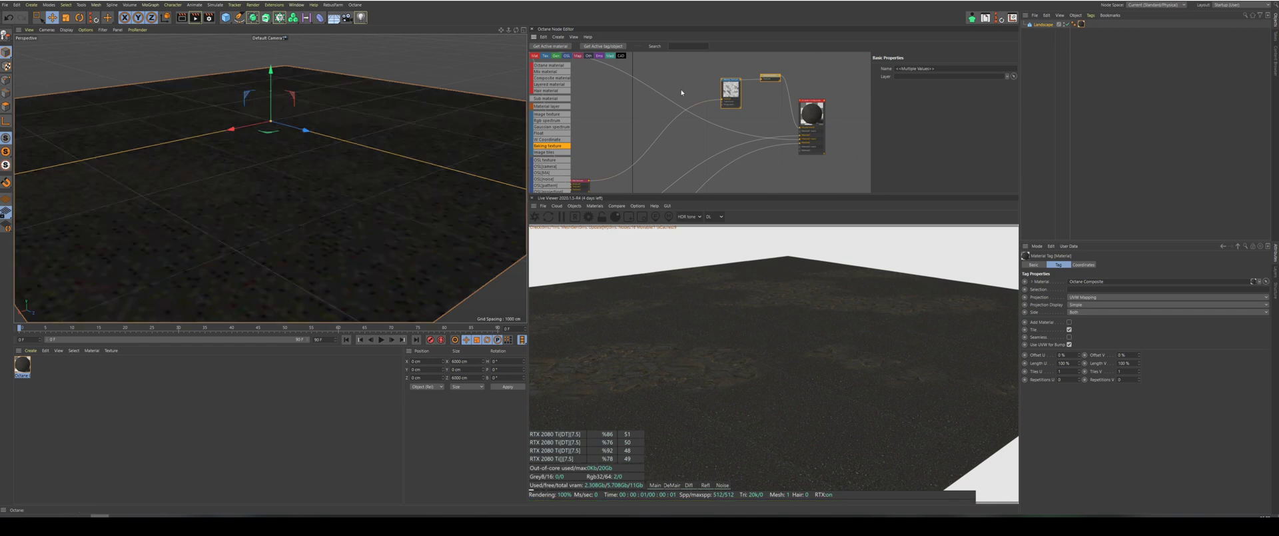
{"action": "left_click", "coordinate": [730, 87]}
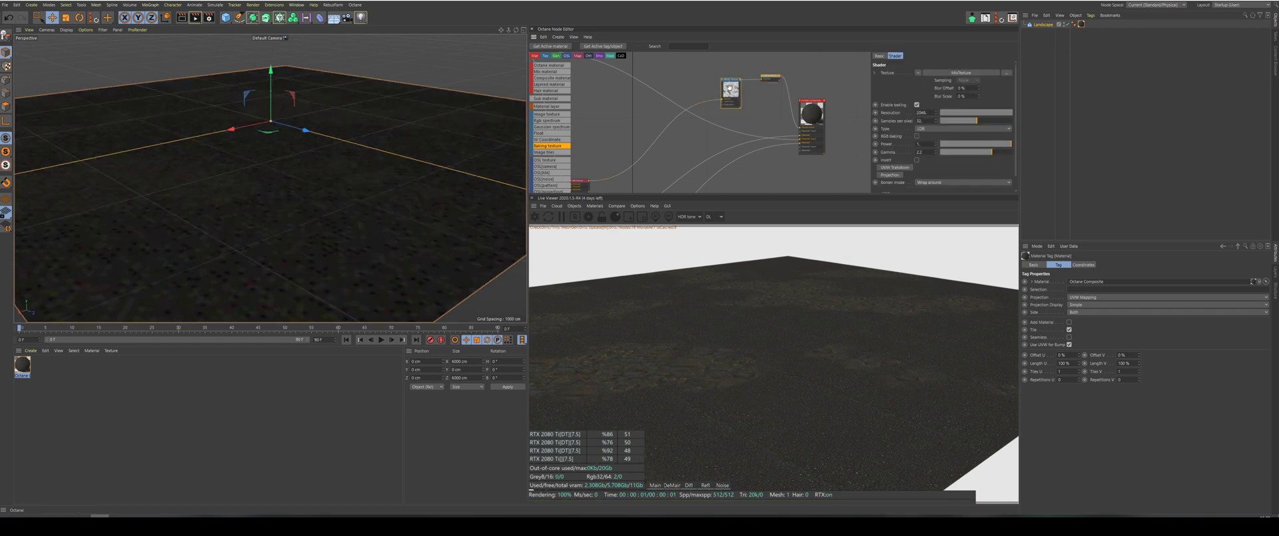
{"action": "left_click", "coordinate": [925, 129]}
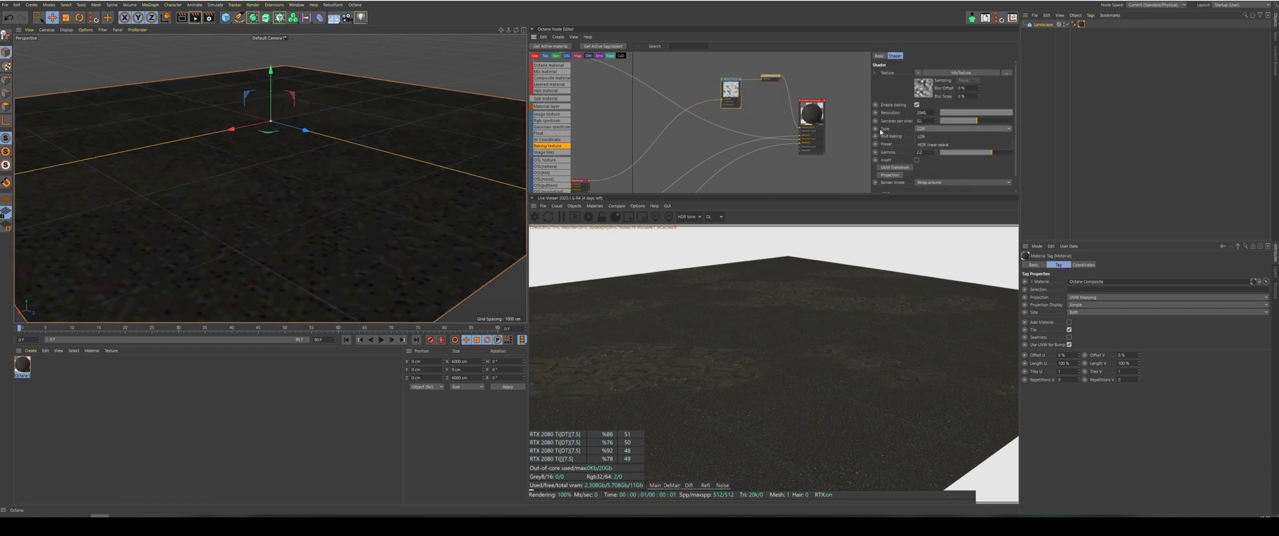
{"action": "left_click", "coordinate": [930, 145]}
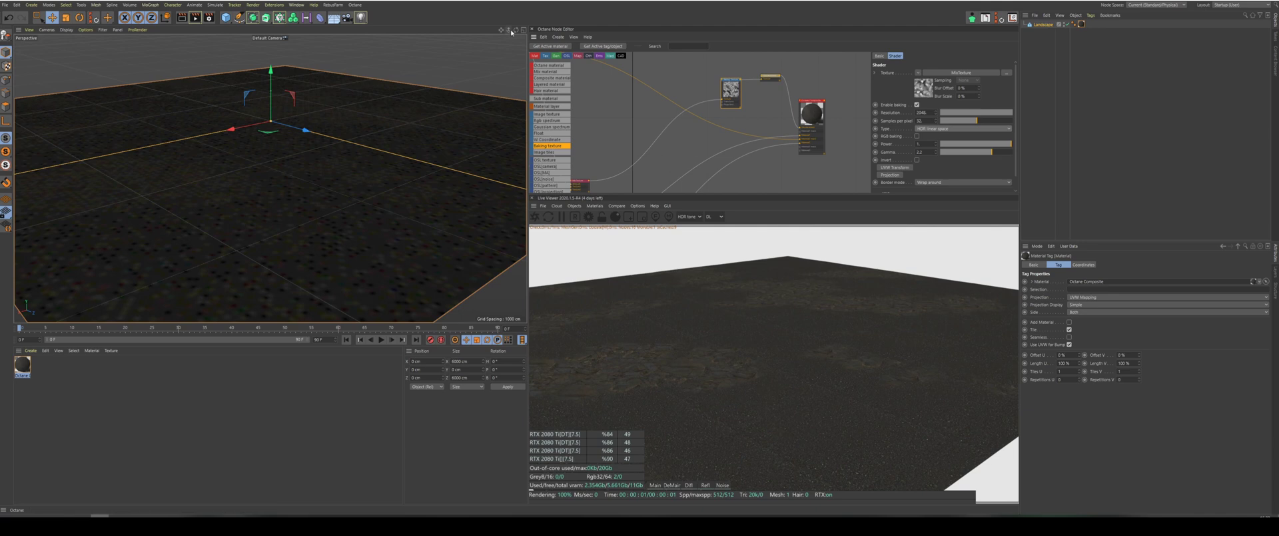
Raise the Displacement node's height to about 147 cm for clearly visible relief in the ground.
{"action": "left_click_drag", "start_coordinate": [272, 178], "coordinate": [297, 206], "text": "alt"}
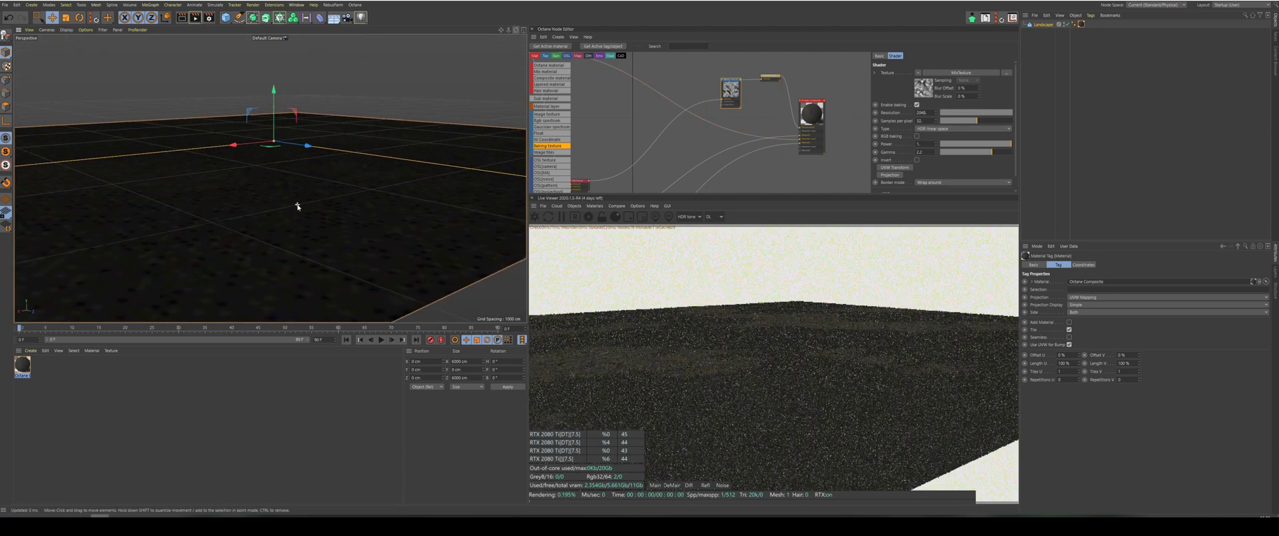
{"action": "left_click", "coordinate": [769, 77]}
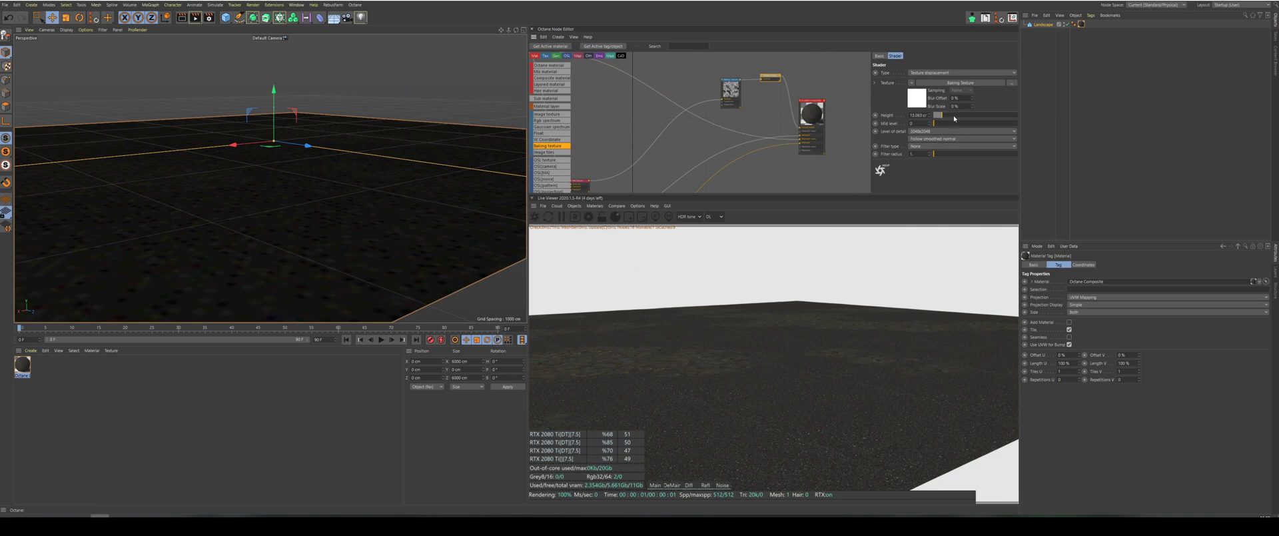
{"action": "left_click_drag", "start_coordinate": [954, 118], "coordinate": [1056, 120]}
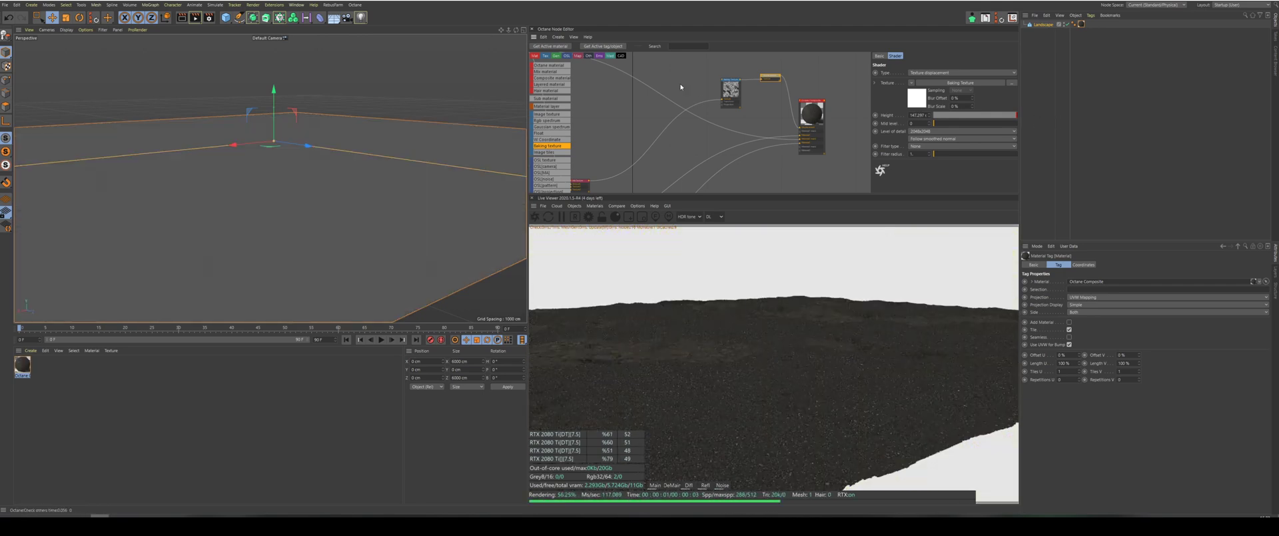
{"action": "left_click_drag", "start_coordinate": [465, 80], "coordinate": [456, 100], "text": "alt"}
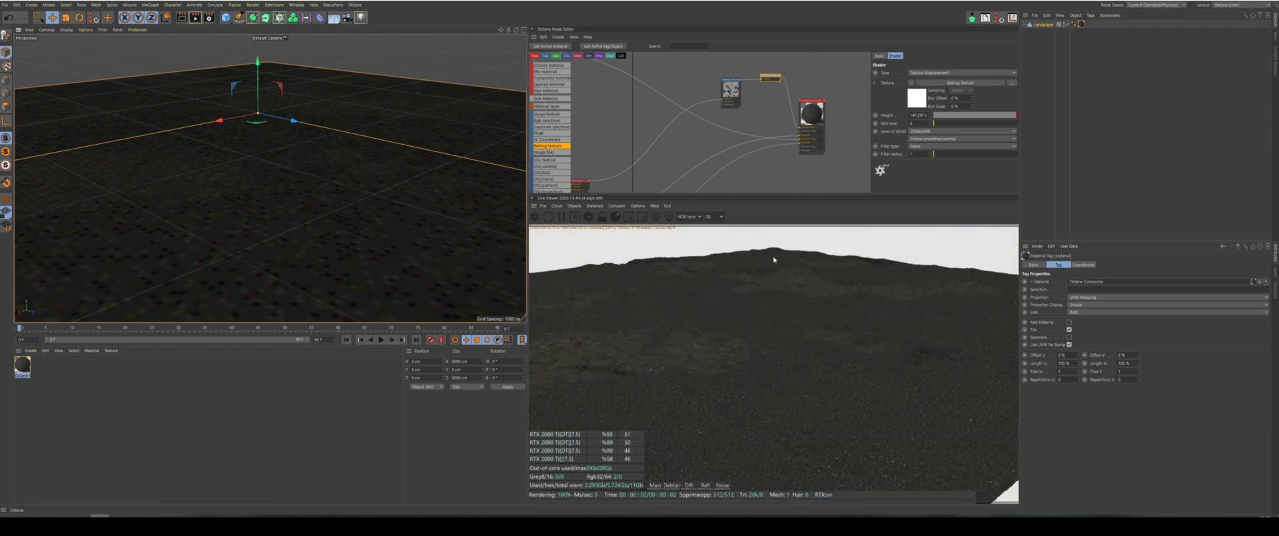
Connect the ground textures' shared transform node to both displacement image textures so their scale matches the ground layers.
{"action": "scroll", "coordinate": [726, 134], "scroll_direction": "down", "scroll_amount": 5}
{"action": "scroll", "coordinate": [668, 151], "scroll_direction": "up", "scroll_amount": 3}
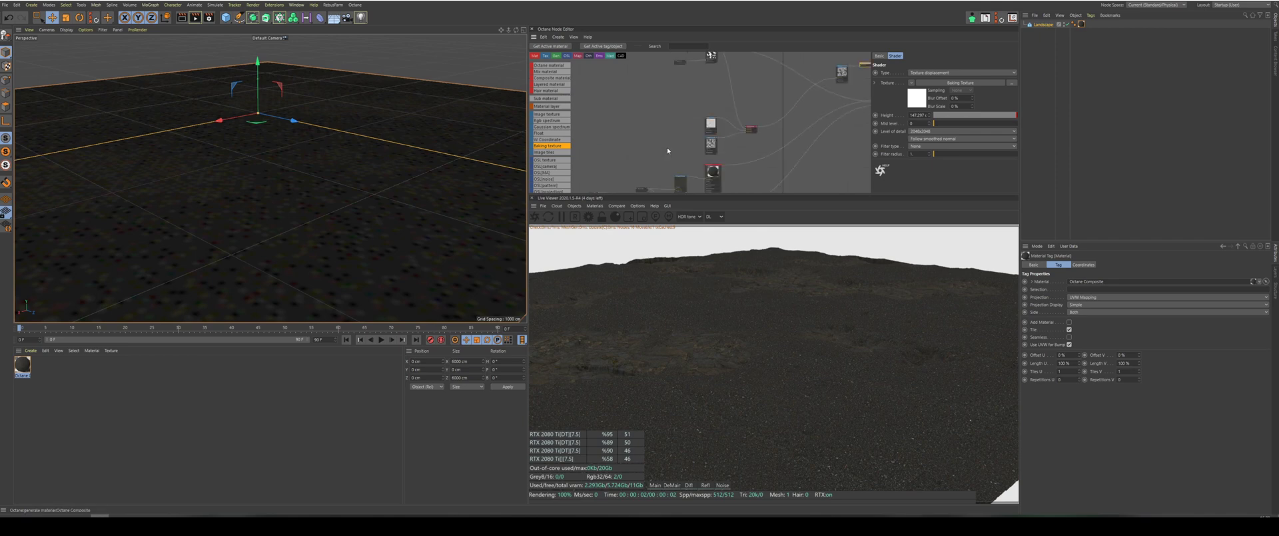
{"action": "scroll", "coordinate": [679, 128], "scroll_direction": "down", "scroll_amount": 2}
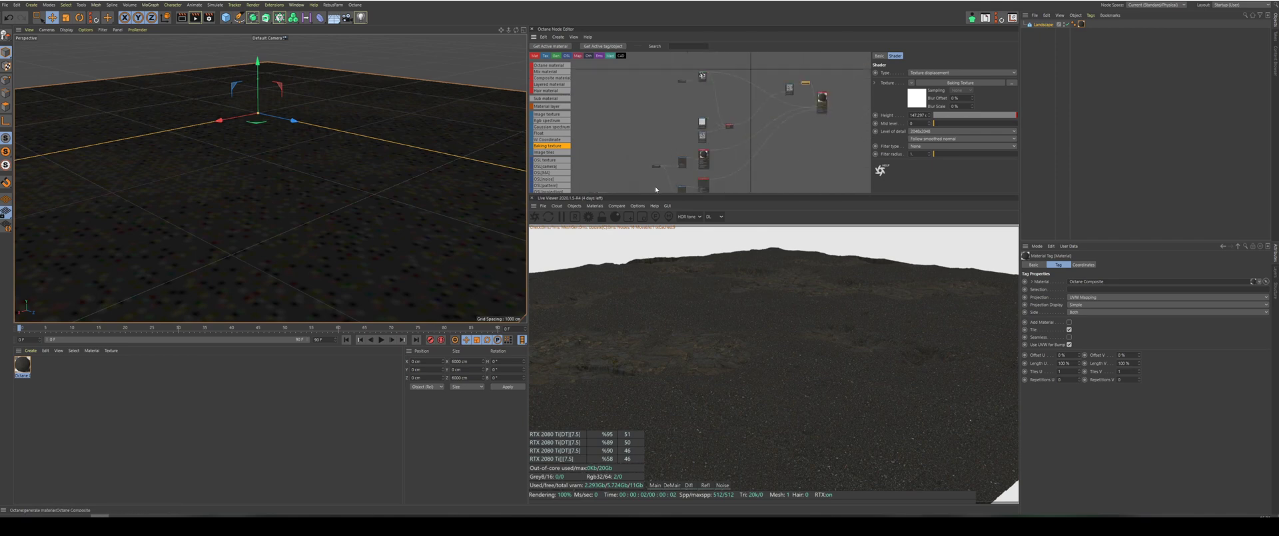
{"action": "scroll", "coordinate": [656, 189], "scroll_direction": "up", "scroll_amount": 3}
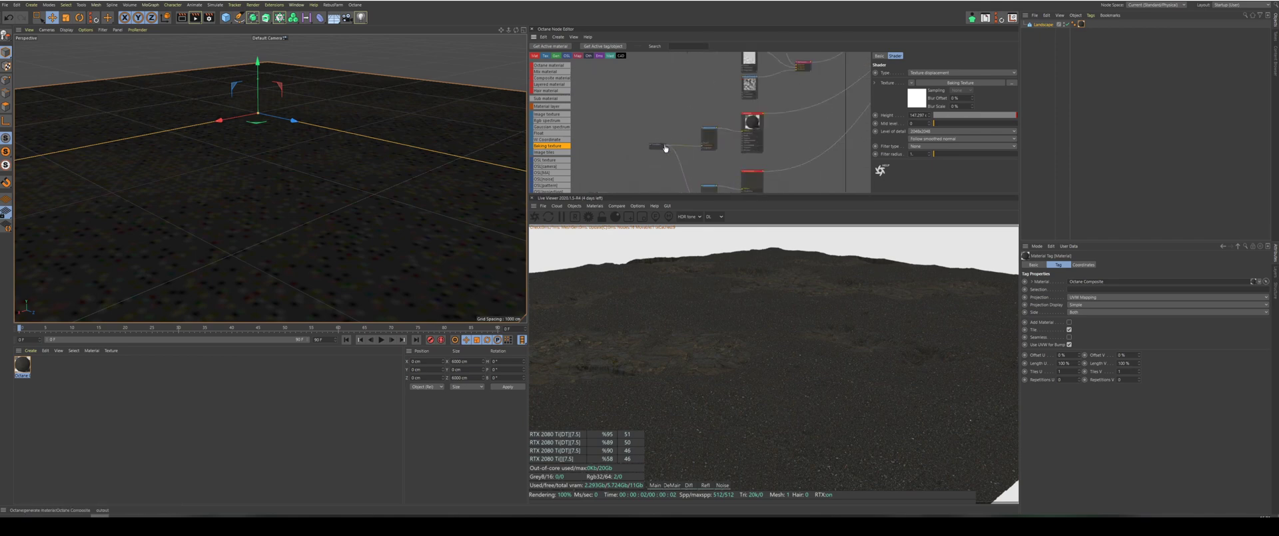
{"action": "left_click_drag", "start_coordinate": [665, 148], "coordinate": [743, 100]}
{"action": "left_click_drag", "start_coordinate": [663, 148], "coordinate": [744, 71]}
{"action": "scroll", "coordinate": [637, 132], "scroll_direction": "down", "scroll_amount": 2}
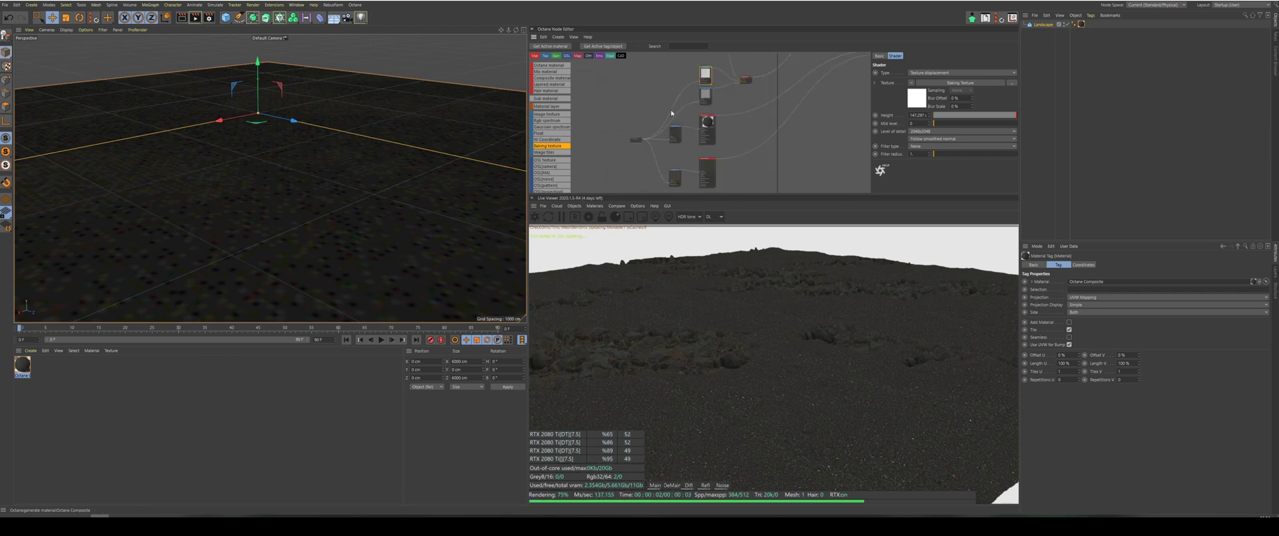
{"action": "scroll", "coordinate": [667, 120], "scroll_direction": "up", "scroll_amount": 3}
{"action": "scroll", "coordinate": [631, 150], "scroll_direction": "down", "scroll_amount": 1}
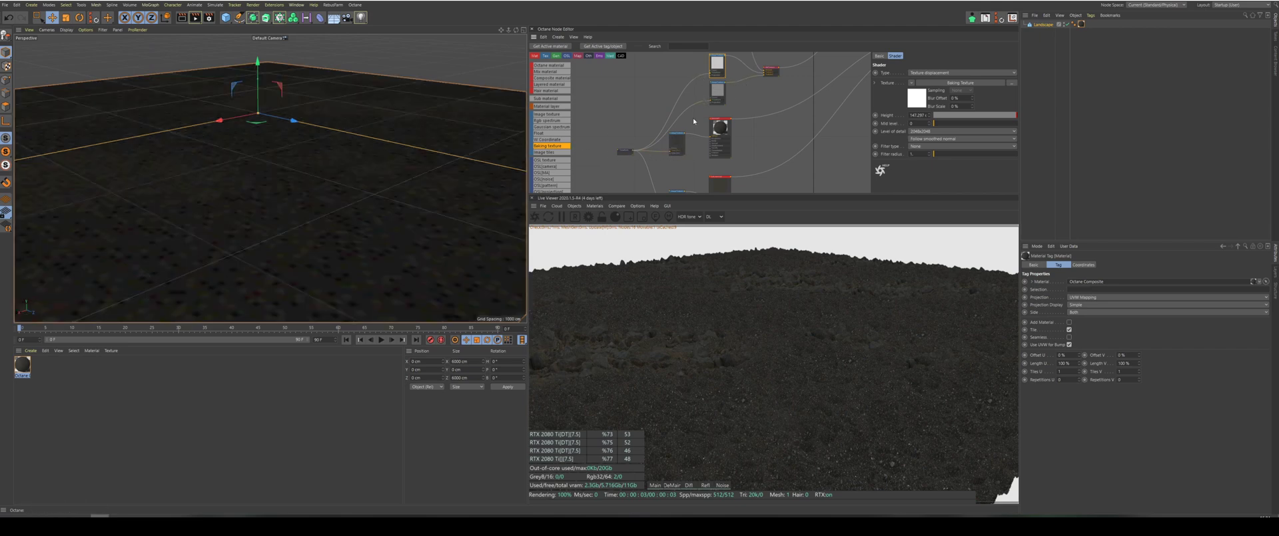
Examine the displaced ground from a closer view and review the node network up to the Displacement node.
{"action": "scroll", "coordinate": [634, 102], "scroll_direction": "down", "scroll_amount": 2}
{"action": "scroll", "coordinate": [628, 157], "scroll_direction": "up", "scroll_amount": 1}
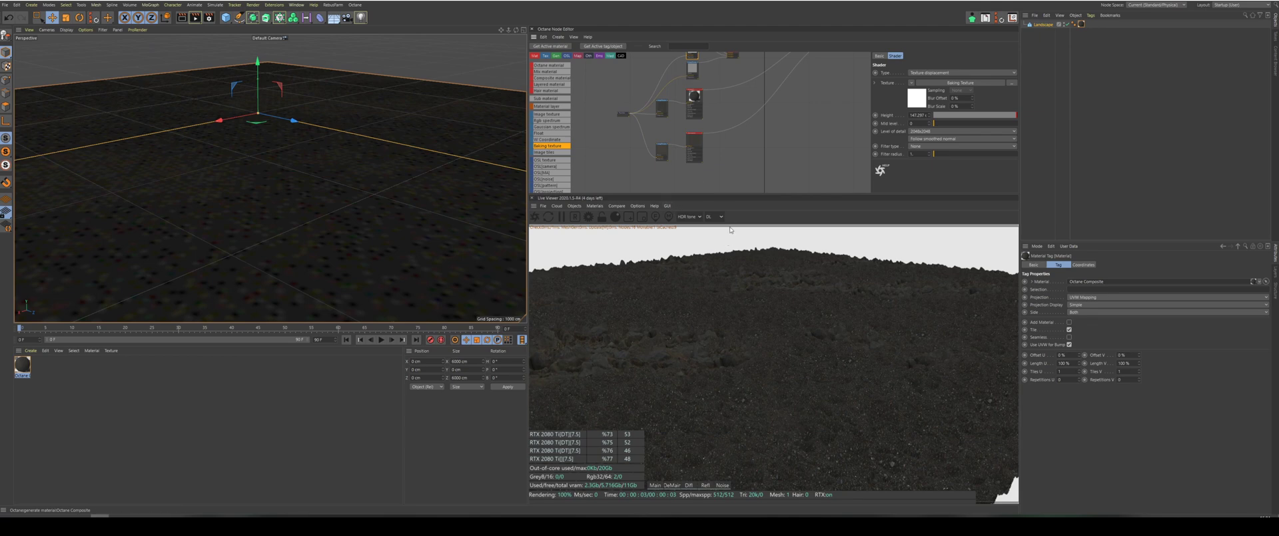
{"action": "left_click_drag", "start_coordinate": [517, 30], "coordinate": [518, 34]}
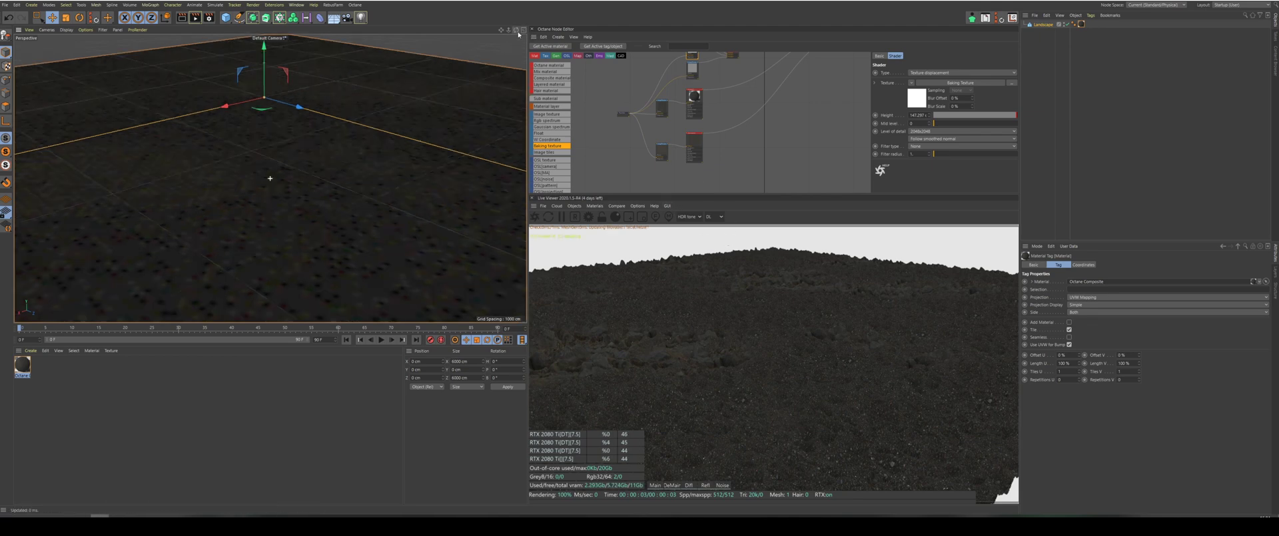
{"action": "scroll", "coordinate": [725, 171], "scroll_direction": "down", "scroll_amount": 2}
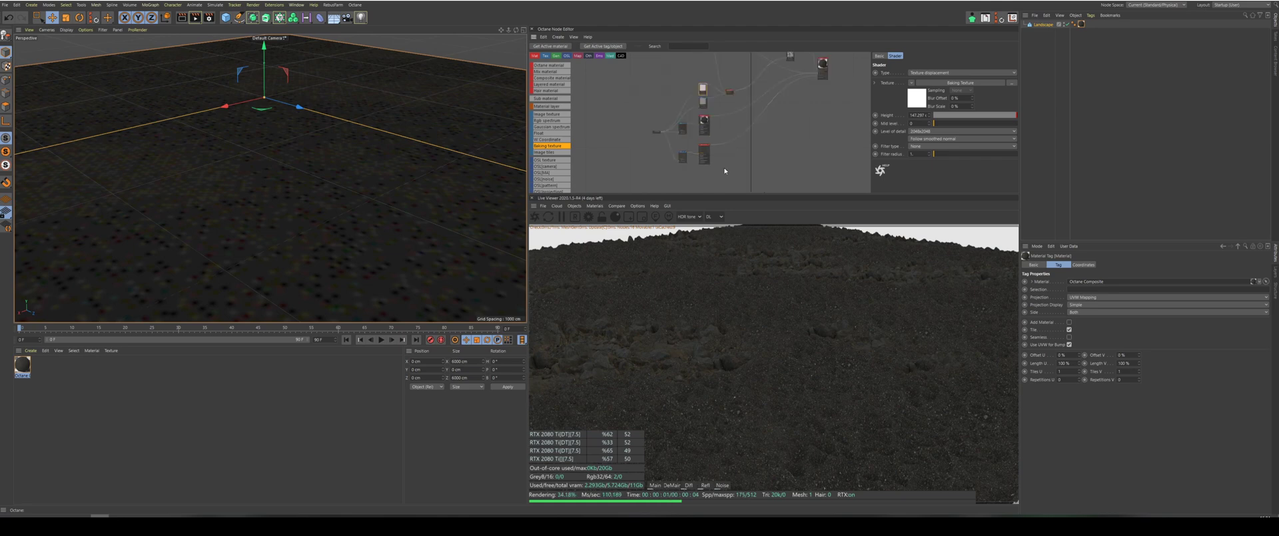
{"action": "scroll", "coordinate": [725, 170], "scroll_direction": "down", "scroll_amount": 2}
{"action": "scroll", "coordinate": [693, 136], "scroll_direction": "up", "scroll_amount": 2}
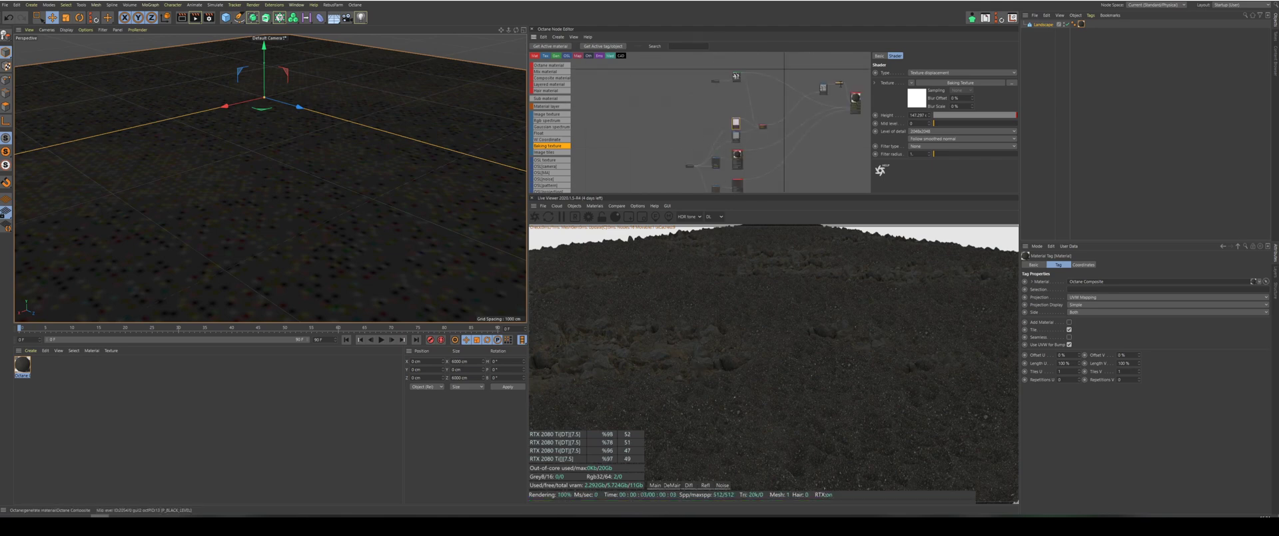
{"action": "left_click", "coordinate": [839, 84]}
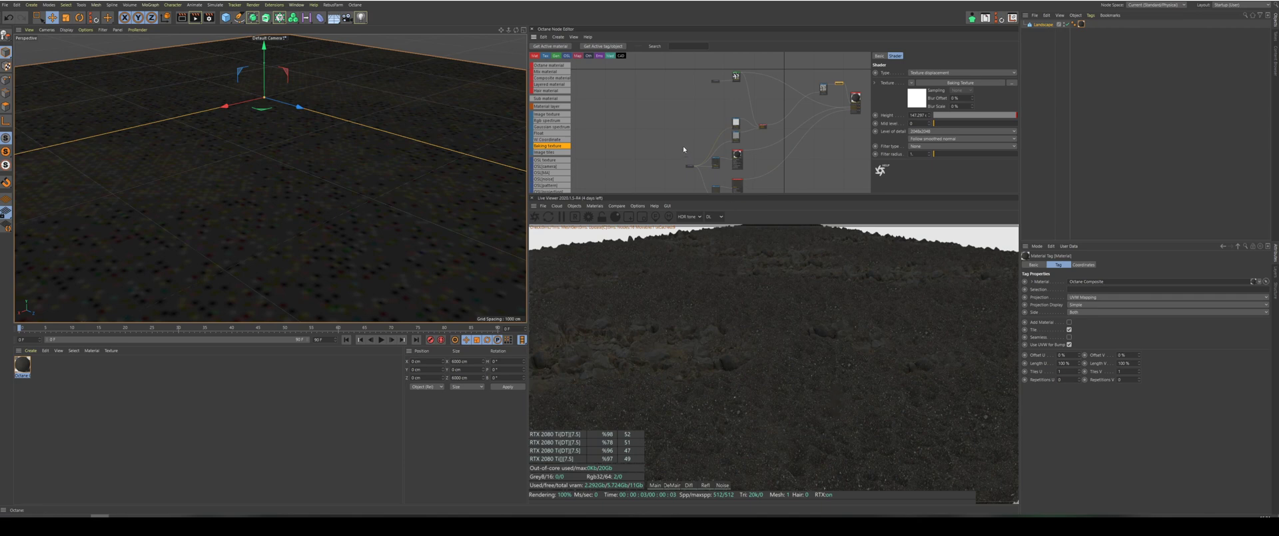
Insert a Color Correction node between each displacement image texture and its Mix texture input.
{"action": "scroll", "coordinate": [778, 119], "scroll_direction": "up", "scroll_amount": 3}
{"action": "left_click_drag", "start_coordinate": [746, 137], "coordinate": [780, 129]}
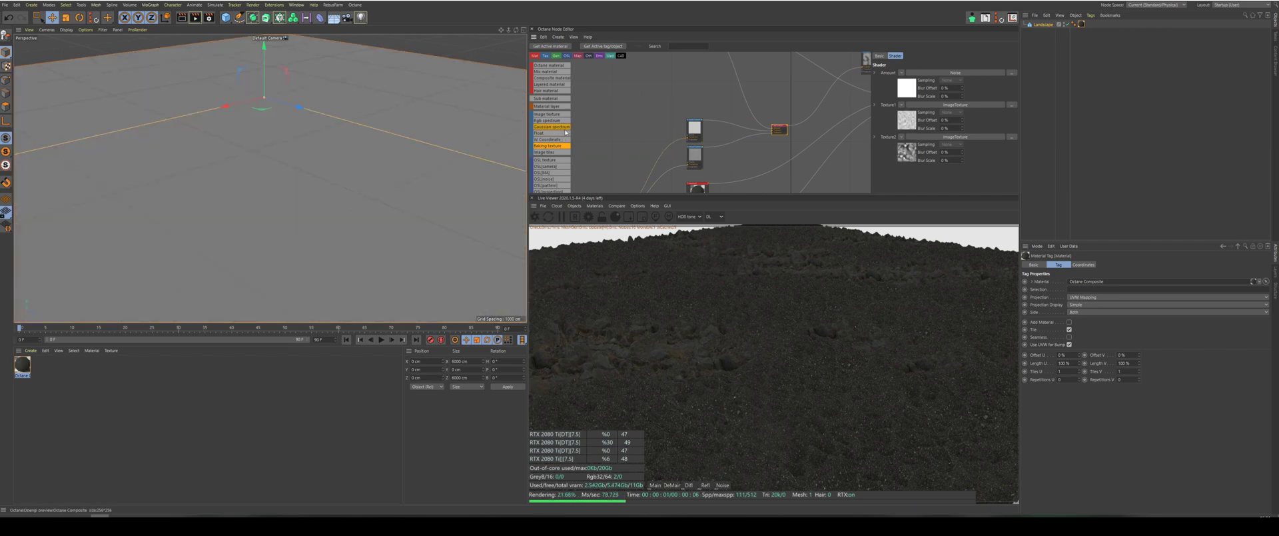
{"action": "scroll", "coordinate": [565, 146], "scroll_direction": "down", "scroll_amount": 4}
{"action": "scroll", "coordinate": [570, 161], "scroll_direction": "down", "scroll_amount": 5}
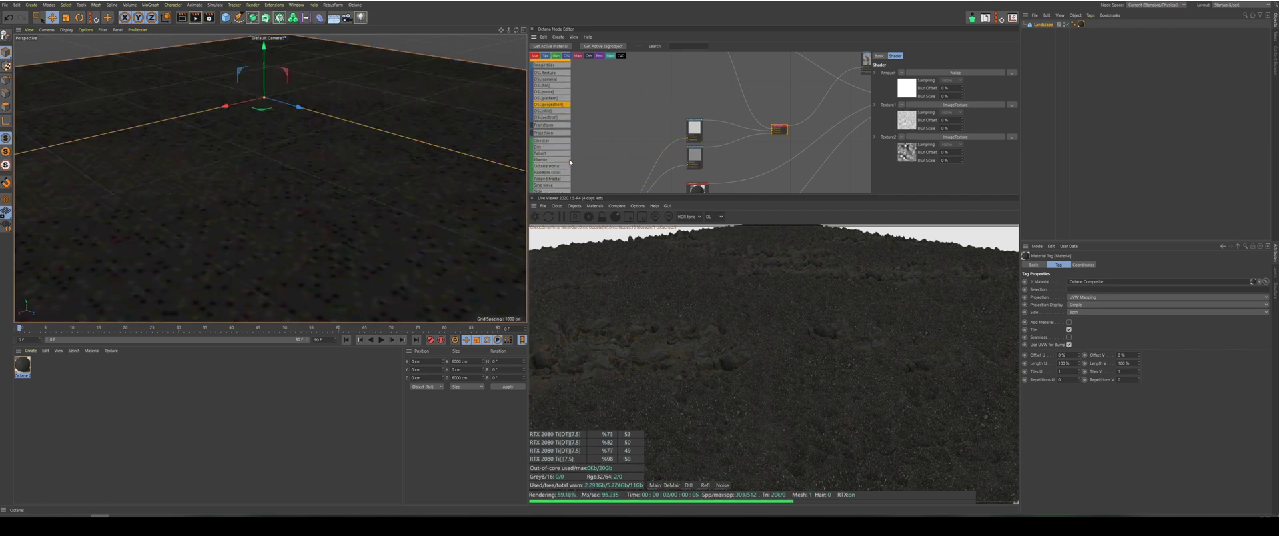
{"action": "scroll", "coordinate": [569, 161], "scroll_direction": "down", "scroll_amount": 1}
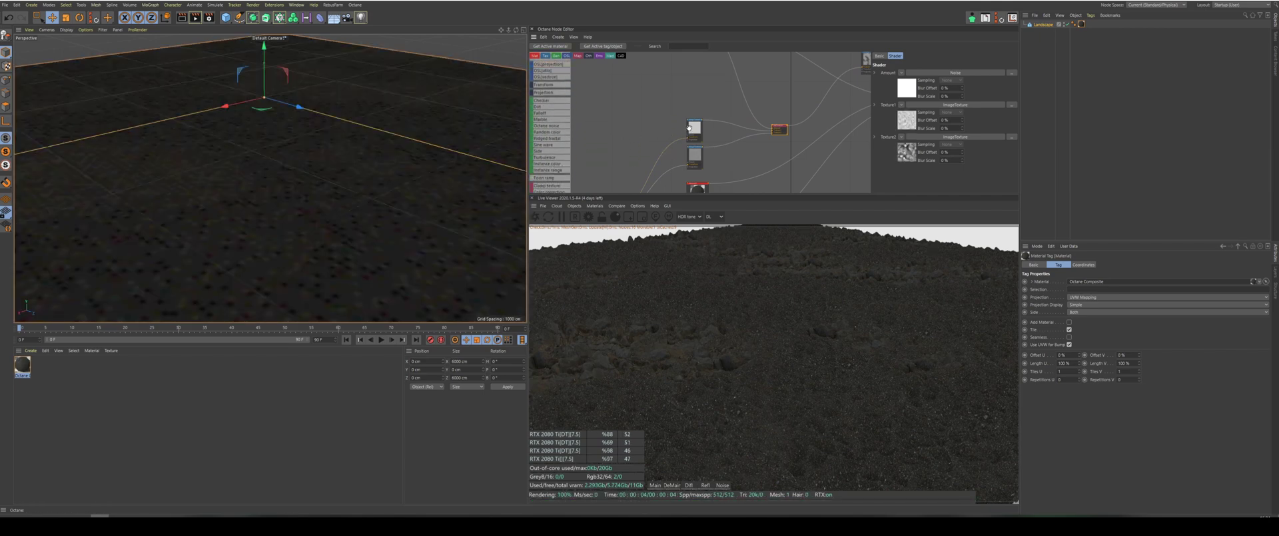
{"action": "scroll", "coordinate": [543, 144], "scroll_direction": "down", "scroll_amount": 2}
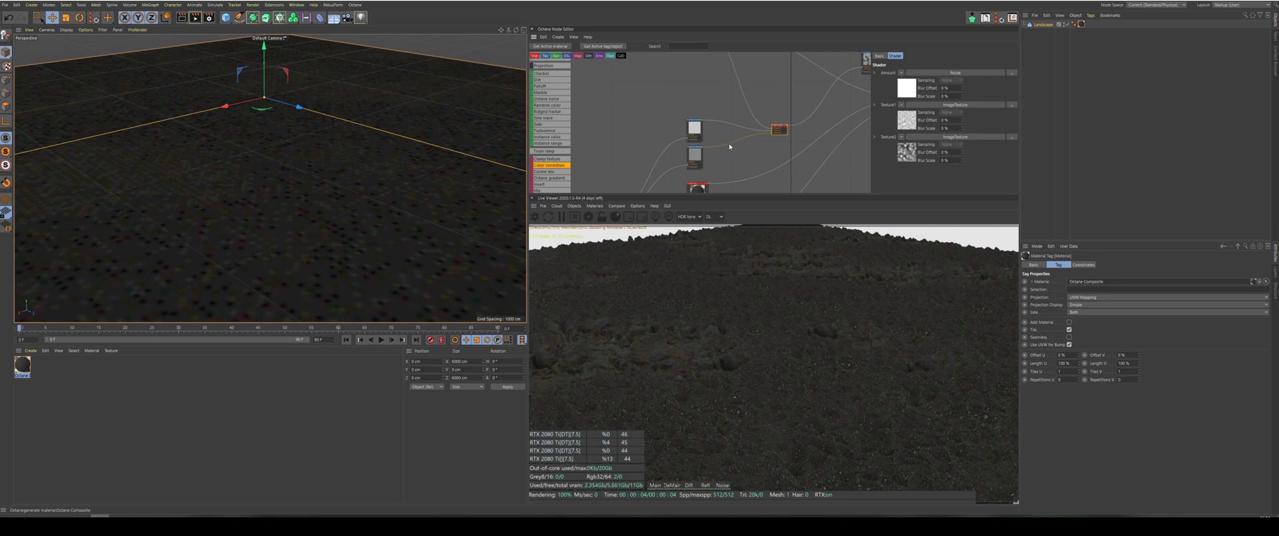
{"action": "left_click_drag", "start_coordinate": [689, 159], "coordinate": [721, 145]}
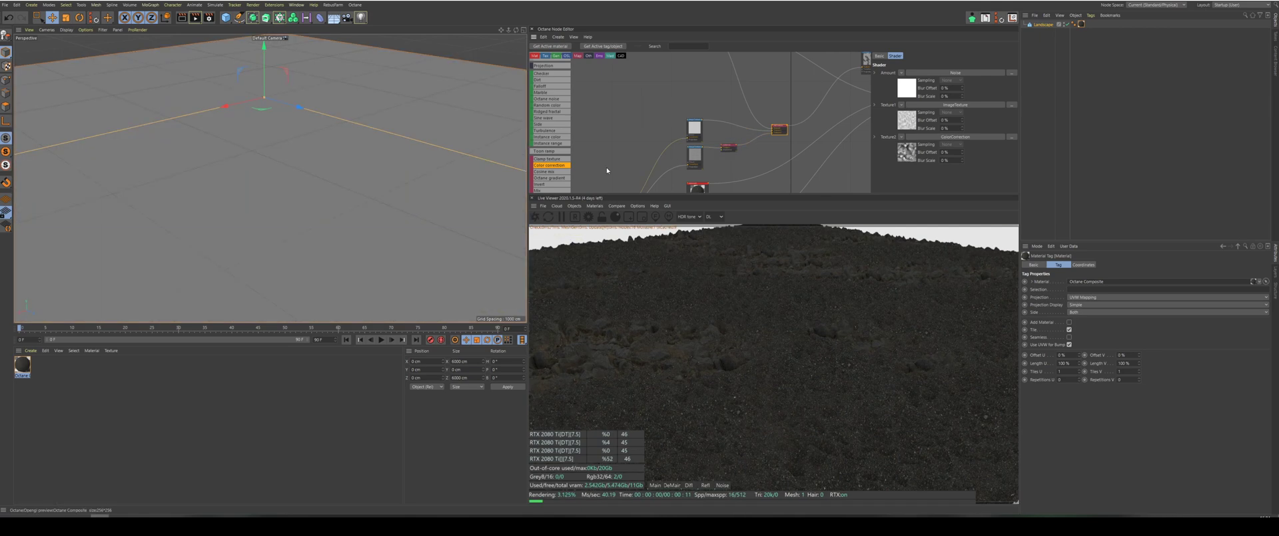
{"action": "left_click_drag", "start_coordinate": [552, 165], "coordinate": [728, 124]}
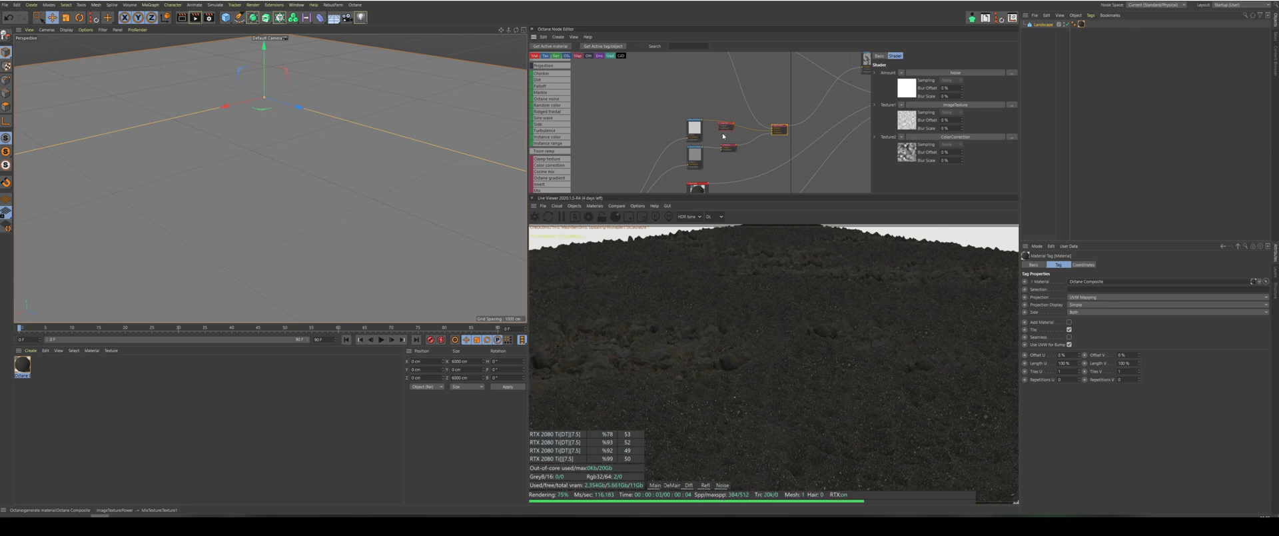
{"action": "scroll", "coordinate": [723, 135], "scroll_direction": "up", "scroll_amount": 2}
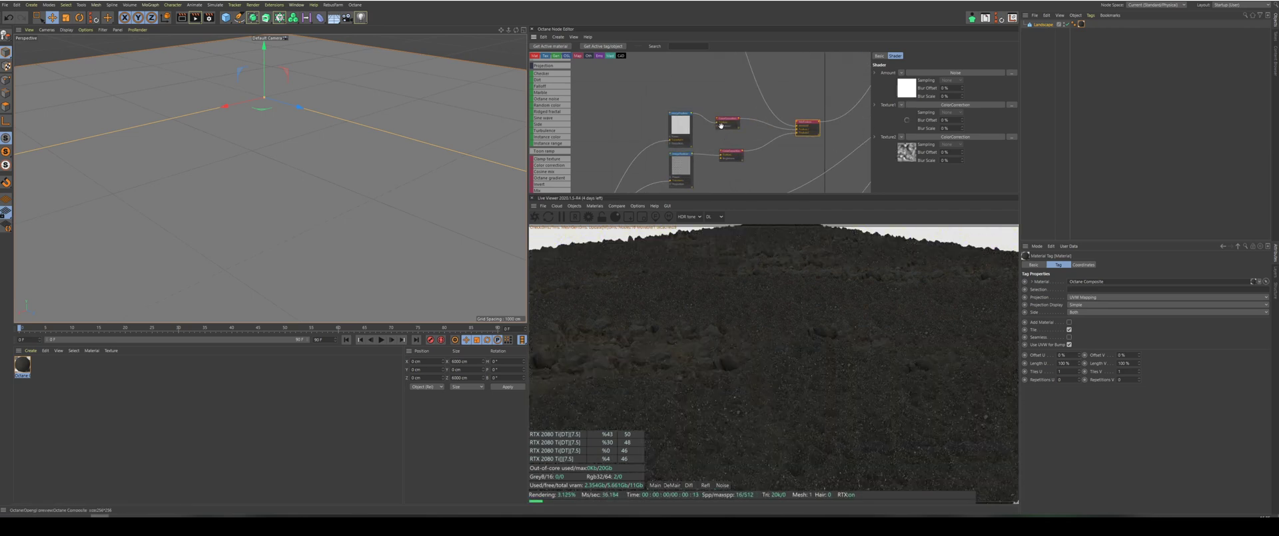
Set the Displacement node's level of detail to 1024x1024.
{"action": "scroll", "coordinate": [620, 172], "scroll_direction": "down", "scroll_amount": 8}
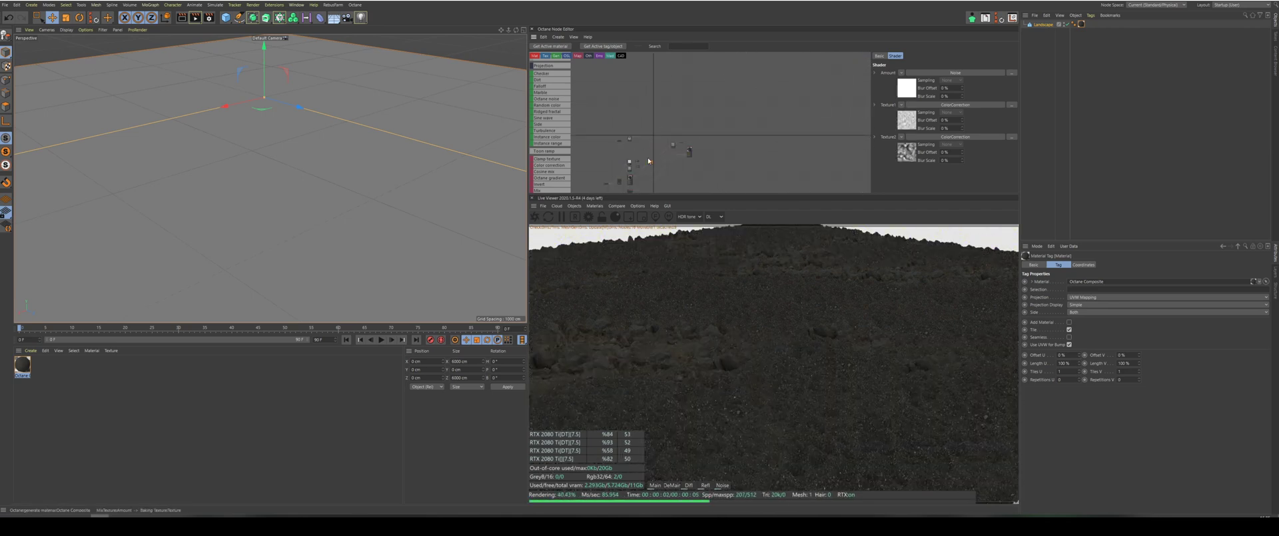
{"action": "scroll", "coordinate": [671, 150], "scroll_direction": "up", "scroll_amount": 6}
{"action": "left_click", "coordinate": [684, 135]}
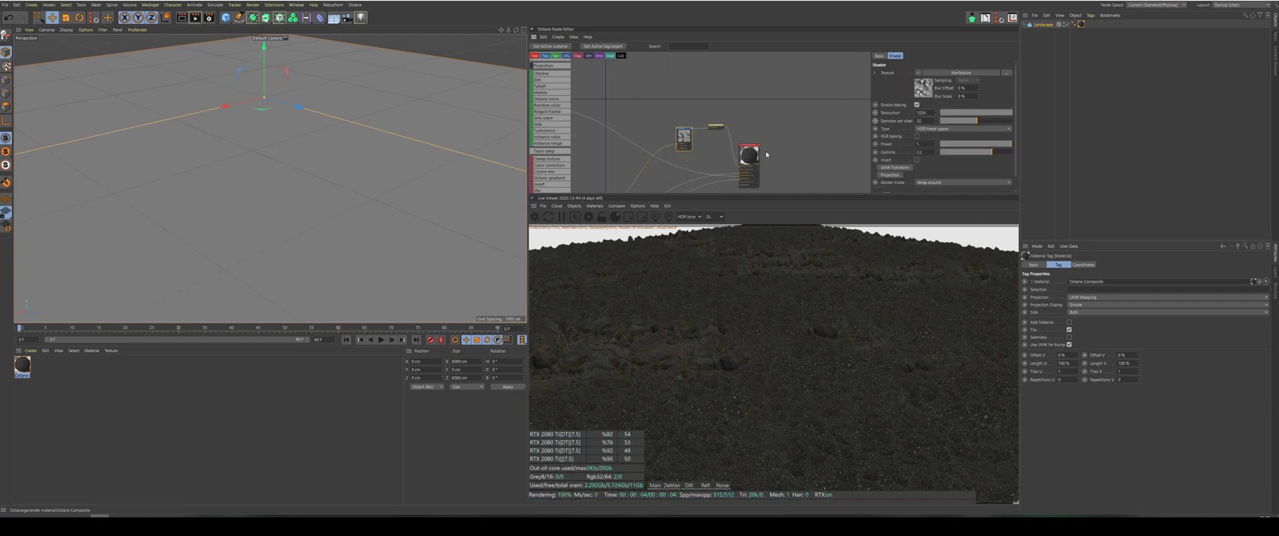
{"action": "left_click", "coordinate": [716, 125]}
{"action": "left_click", "coordinate": [938, 131]}
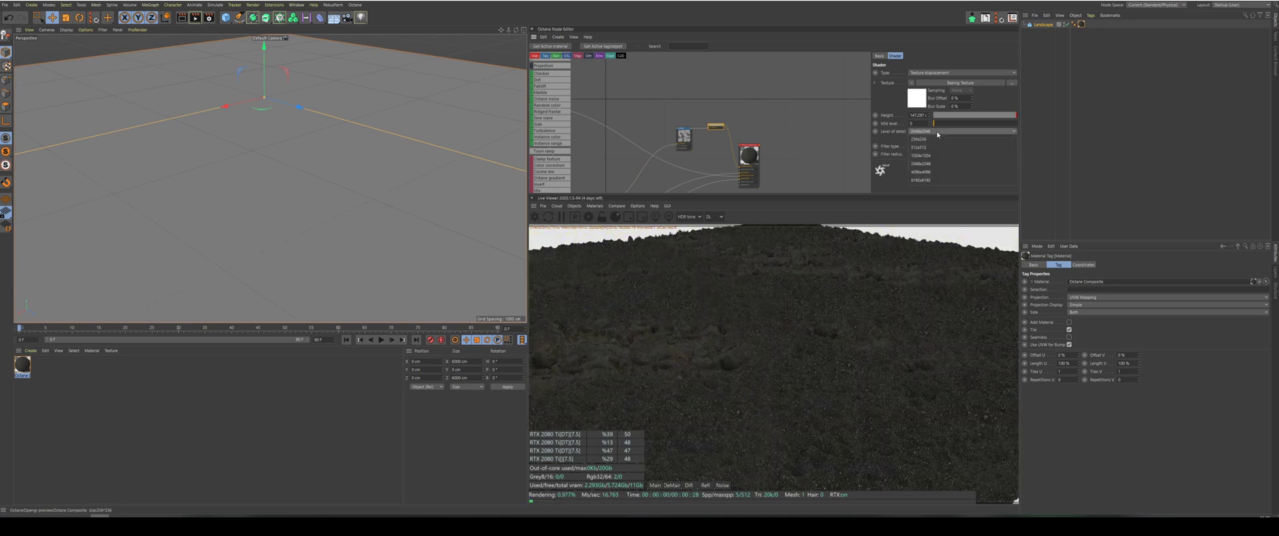
{"action": "left_click", "coordinate": [936, 155]}
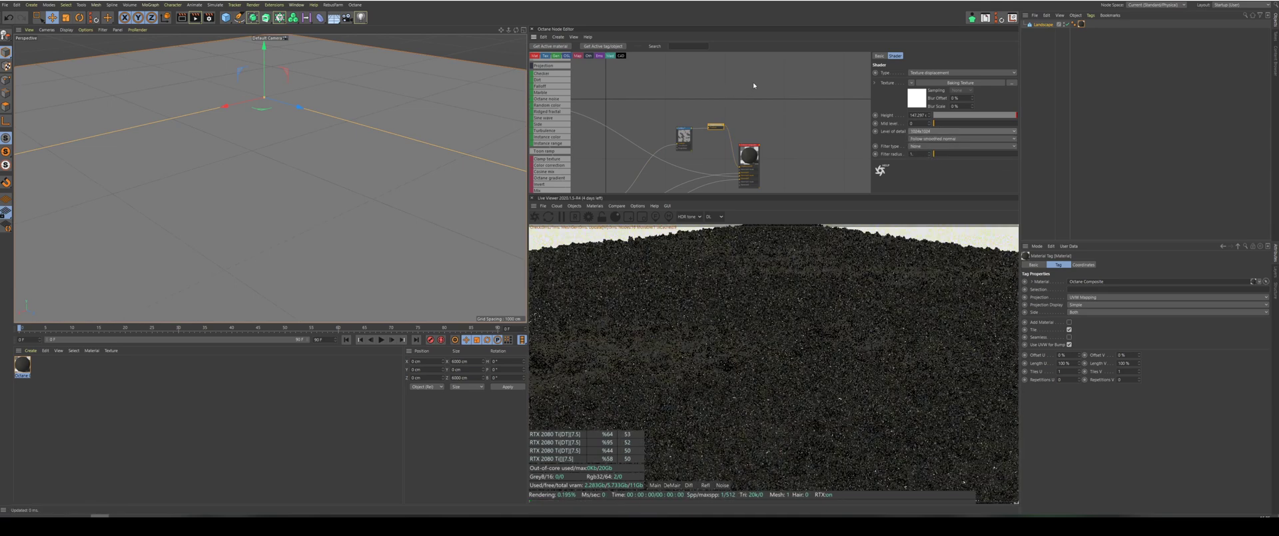
Reduce the brightness of the Color Correction node on the ground displacement texture to about 0.18, testing it at 0 first.
{"action": "scroll", "coordinate": [705, 96], "scroll_direction": "down", "scroll_amount": 5}
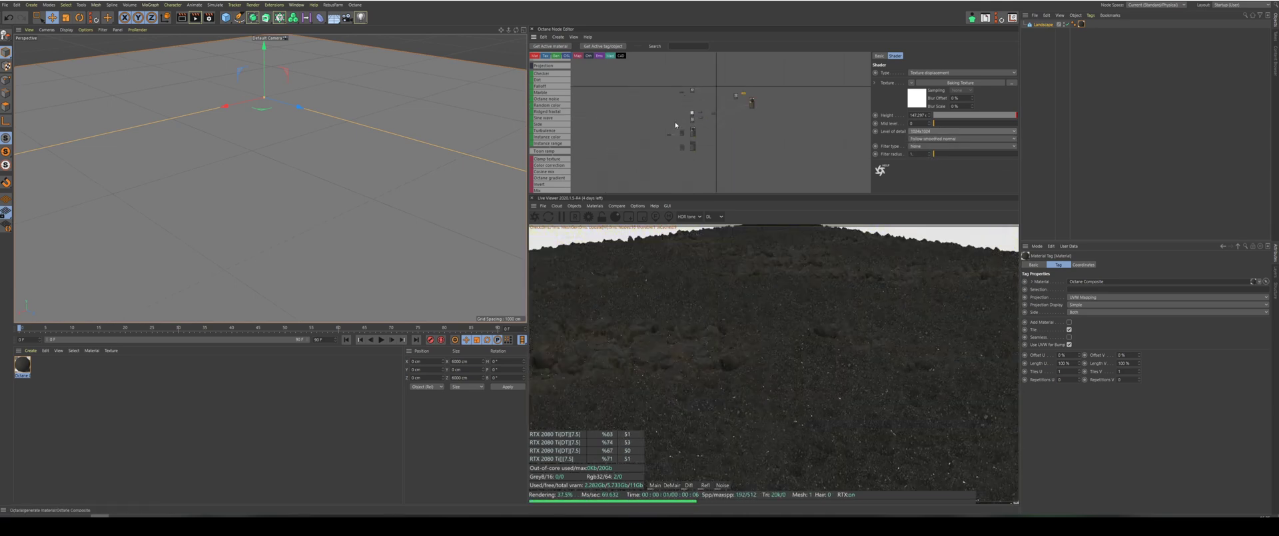
{"action": "scroll", "coordinate": [675, 125], "scroll_direction": "up", "scroll_amount": 5}
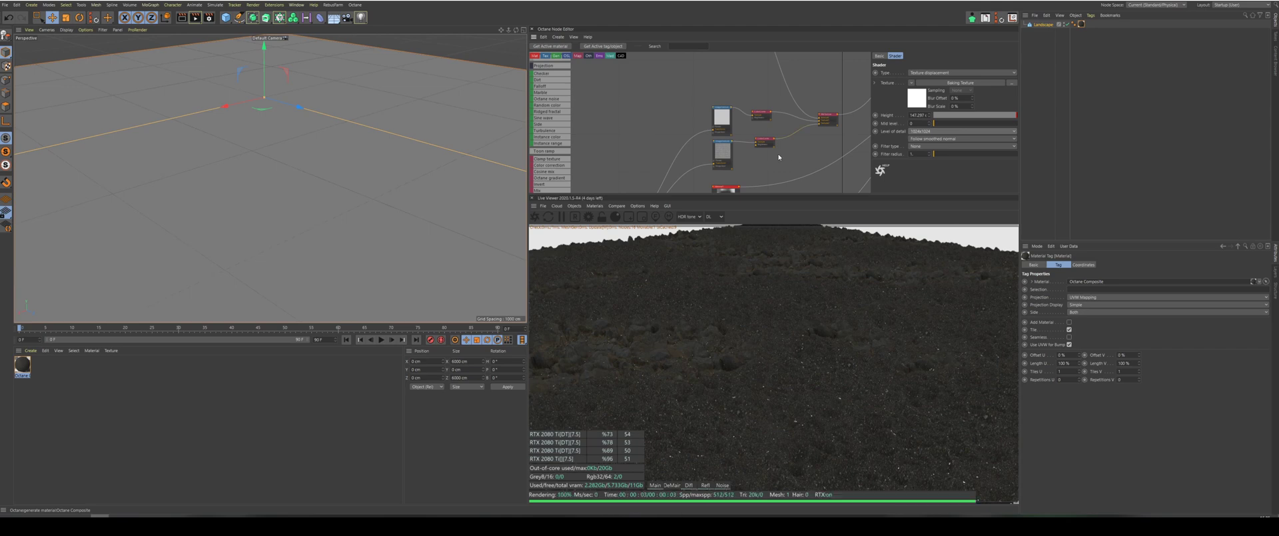
{"action": "scroll", "coordinate": [780, 156], "scroll_direction": "up", "scroll_amount": 1}
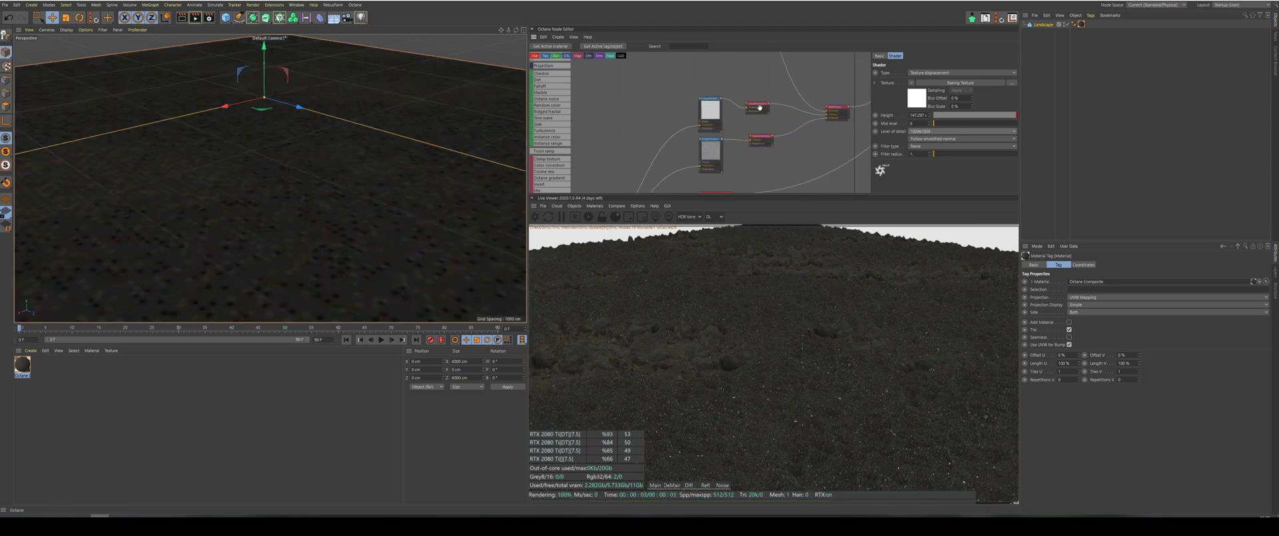
{"action": "left_click", "coordinate": [711, 154]}
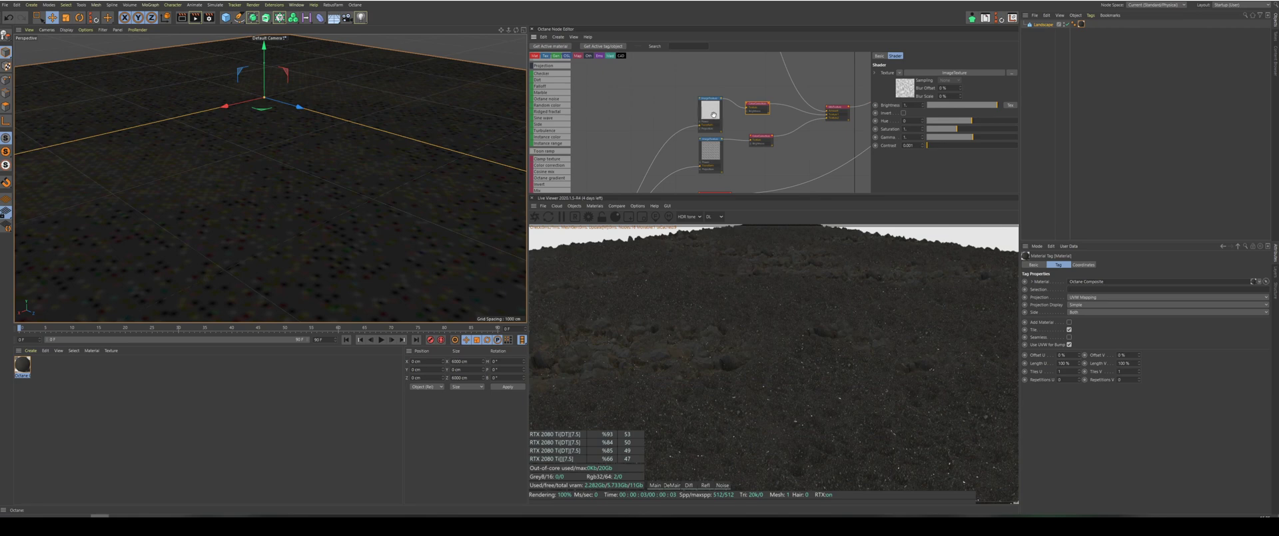
{"action": "left_click_drag", "start_coordinate": [961, 106], "coordinate": [928, 108]}
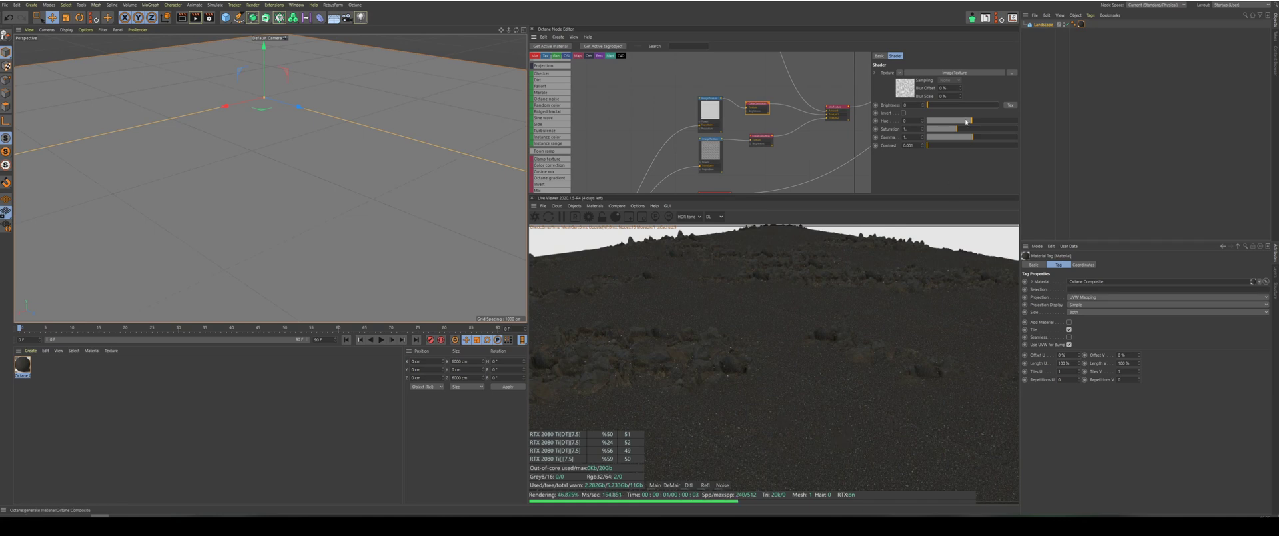
{"action": "left_click", "coordinate": [933, 106]}
{"action": "left_click", "coordinate": [934, 106]}
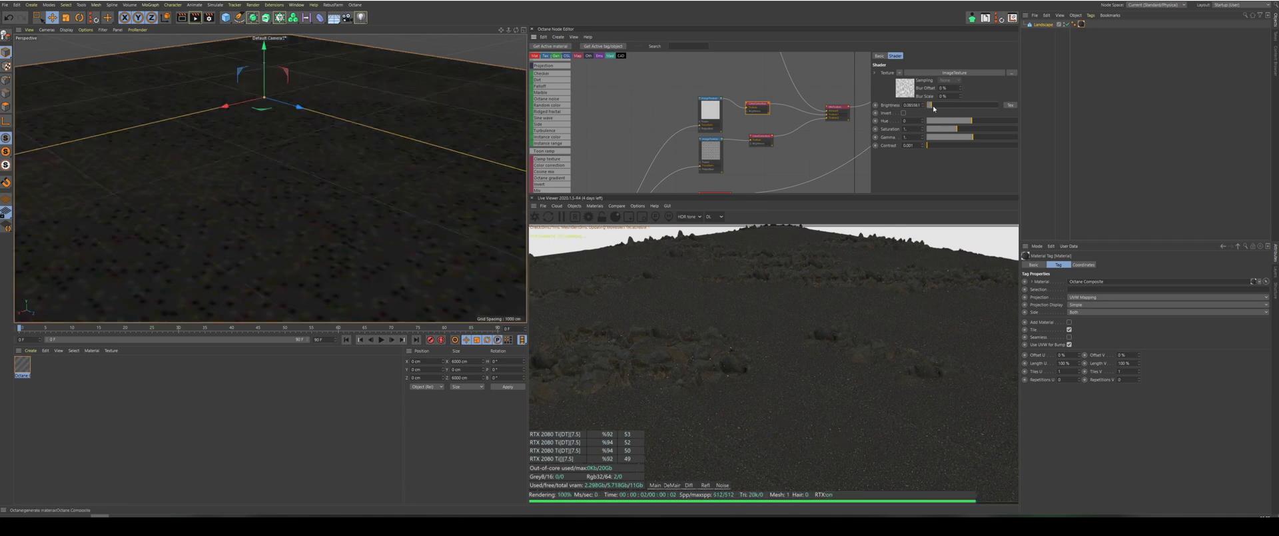
{"action": "left_click", "coordinate": [937, 105]}
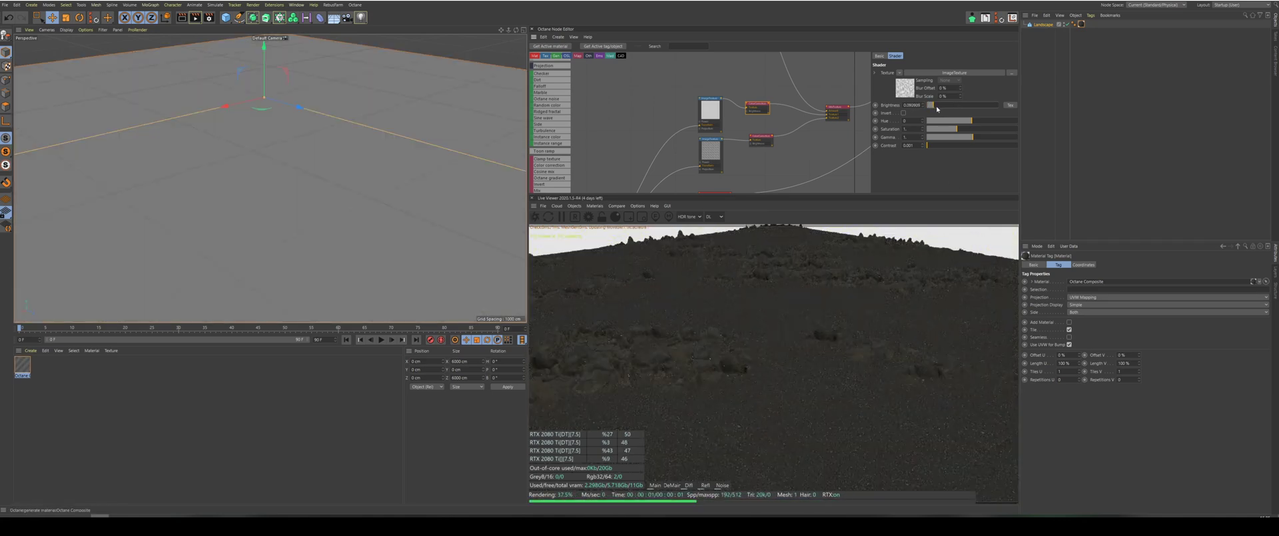
{"action": "left_click", "coordinate": [937, 105]}
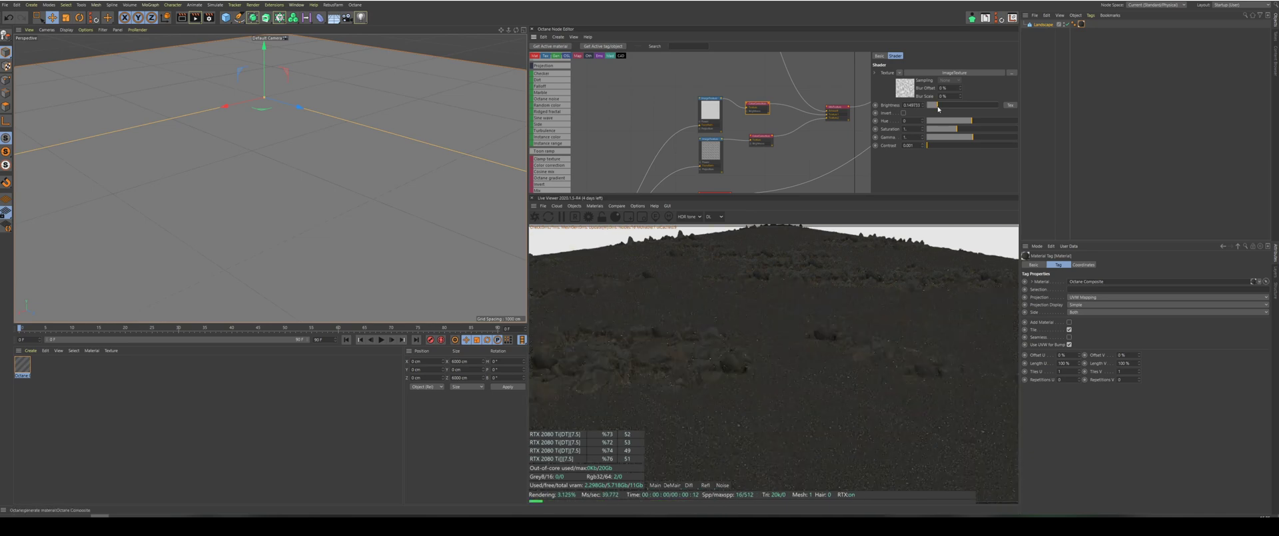
{"action": "left_click", "coordinate": [939, 106]}
{"action": "left_click", "coordinate": [940, 105]}
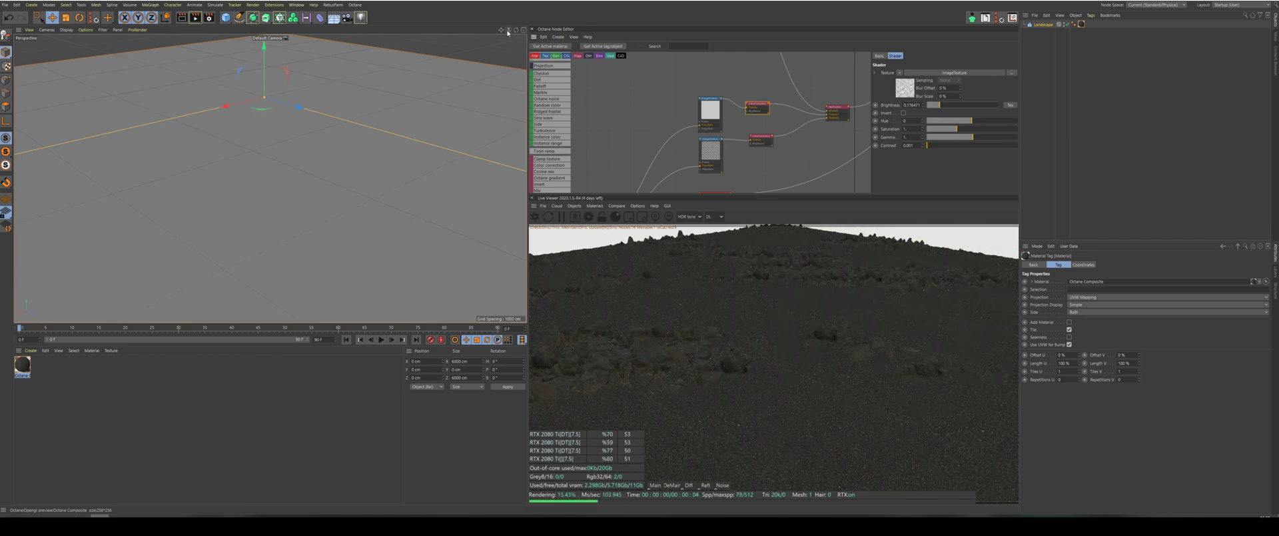
Check the terrain from a lower, closer angle and raise the ground displacement's Color Correction brightness to about 0.27.
{"action": "left_click_drag", "start_coordinate": [270, 177], "coordinate": [271, 154], "text": "alt"}
{"action": "scroll", "coordinate": [241, 182], "scroll_direction": "up", "scroll_amount": 3}
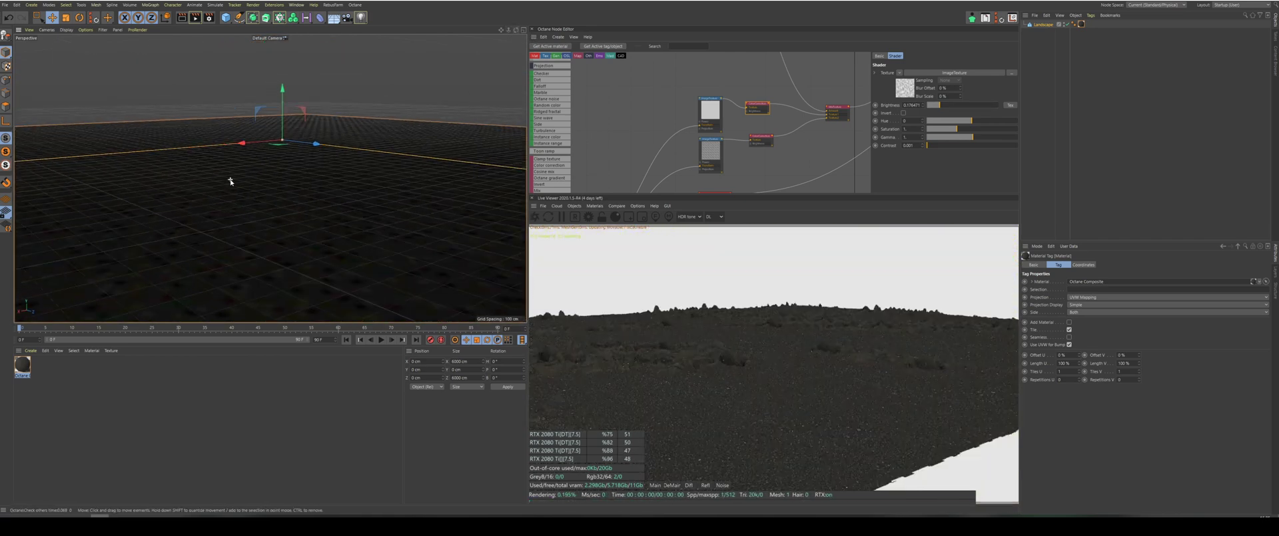
{"action": "left_click", "coordinate": [942, 105]}
{"action": "left_click_drag", "start_coordinate": [942, 106], "coordinate": [943, 106]}
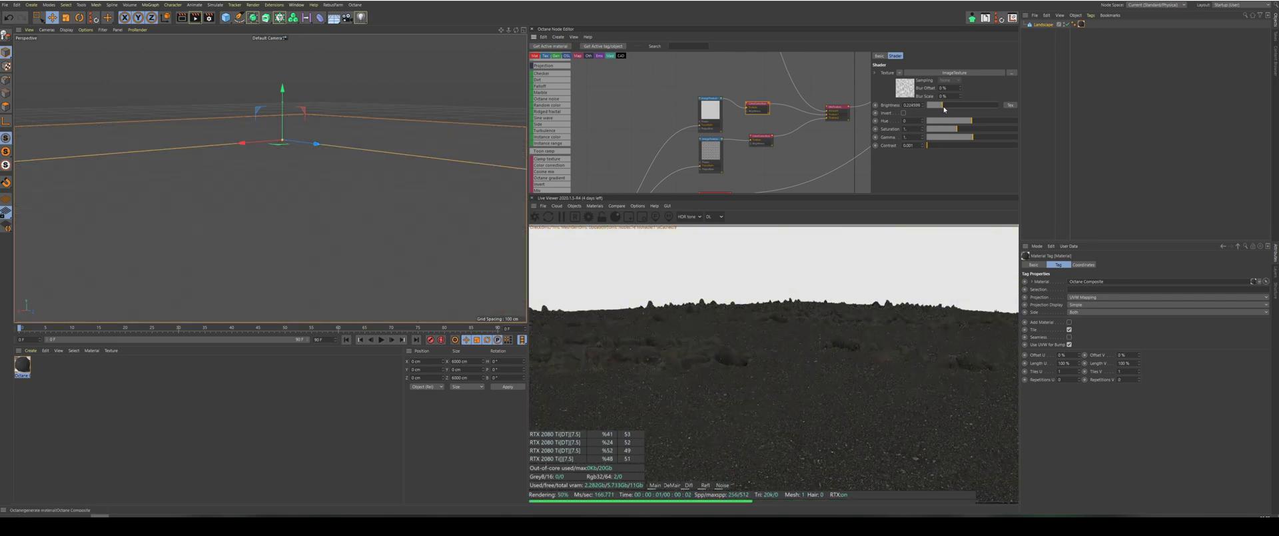
{"action": "left_click_drag", "start_coordinate": [944, 108], "coordinate": [946, 110]}
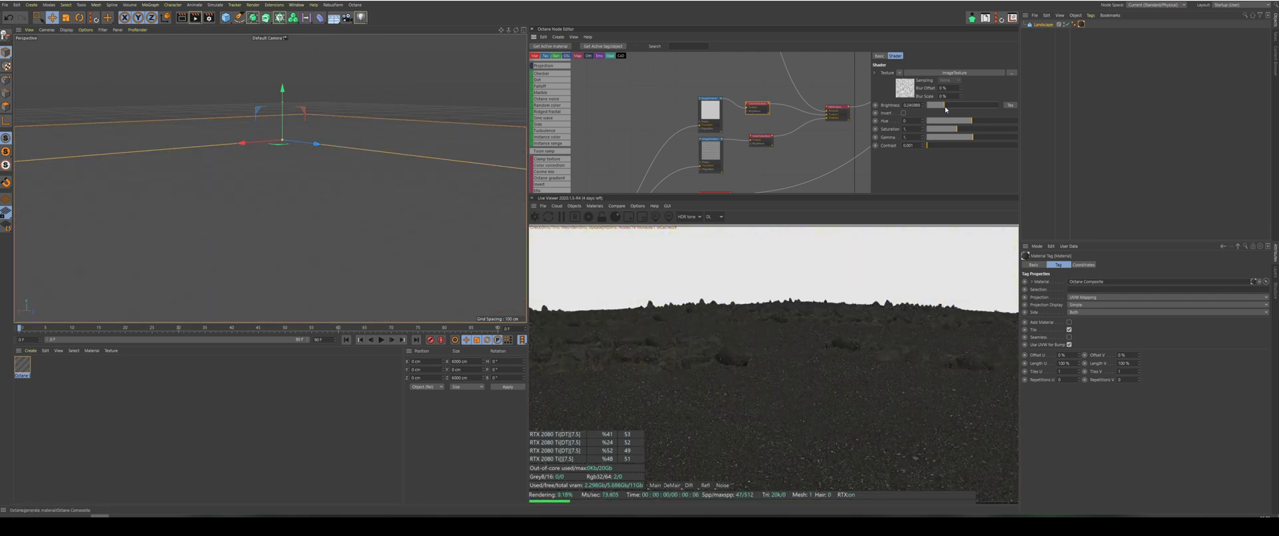
{"action": "left_click", "coordinate": [945, 109]}
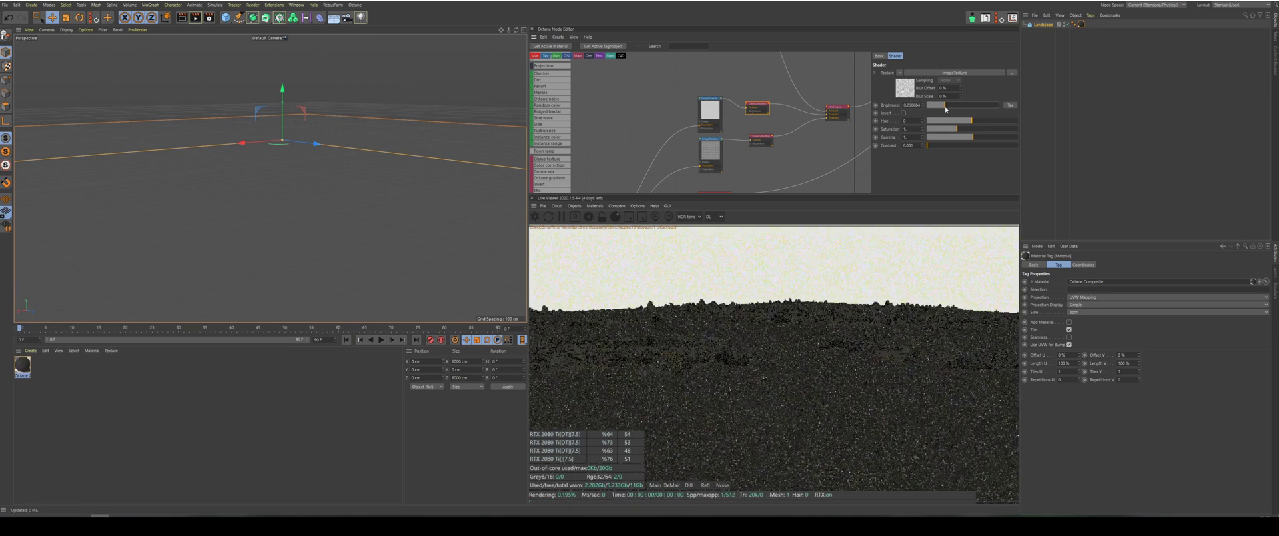
{"action": "left_click_drag", "start_coordinate": [946, 110], "coordinate": [947, 110]}
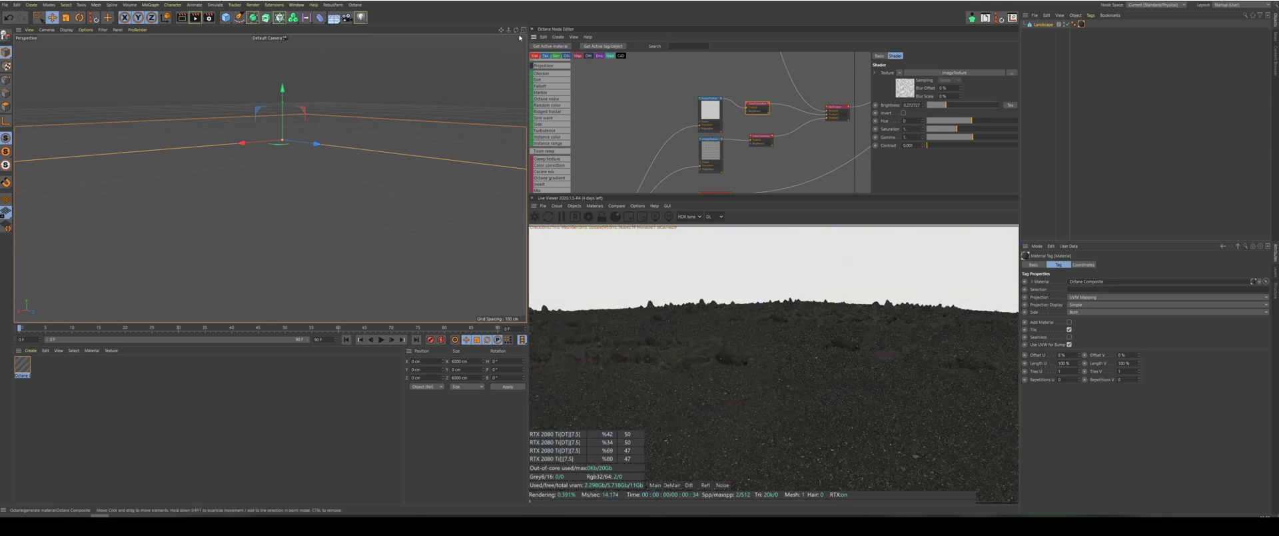
Examine the rocks up close from several angles and raise the ground displacement's Color Correction brightness to about 0.29.
{"action": "left_click_drag", "start_coordinate": [269, 178], "coordinate": [273, 191], "text": "alt"}
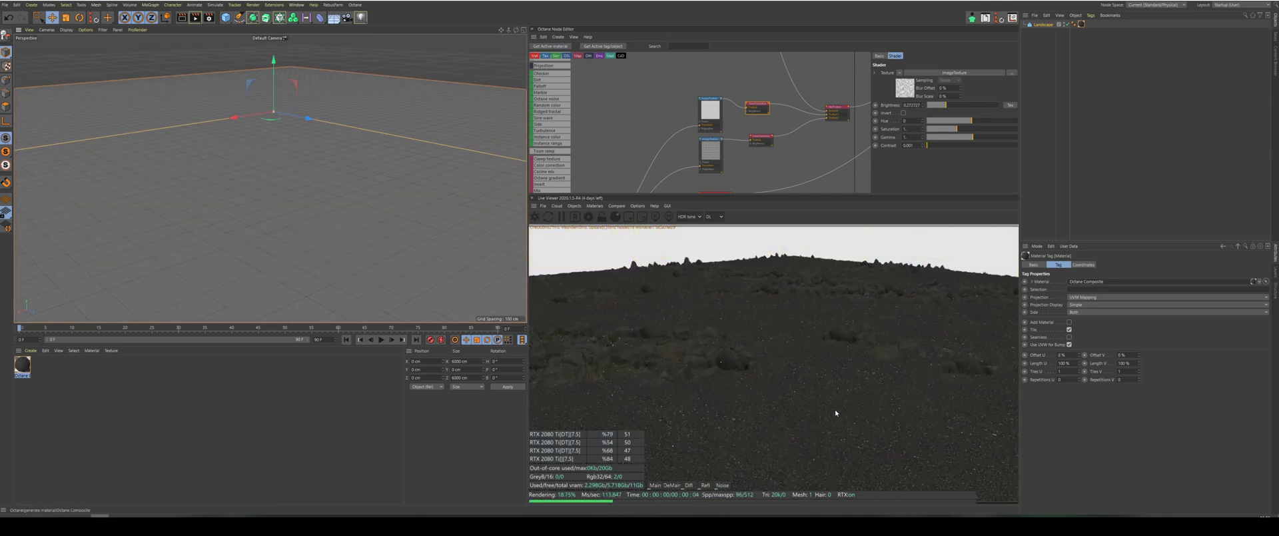
{"action": "scroll", "coordinate": [317, 258], "scroll_direction": "up", "scroll_amount": 1}
{"action": "scroll", "coordinate": [317, 258], "scroll_direction": "up", "scroll_amount": 3}
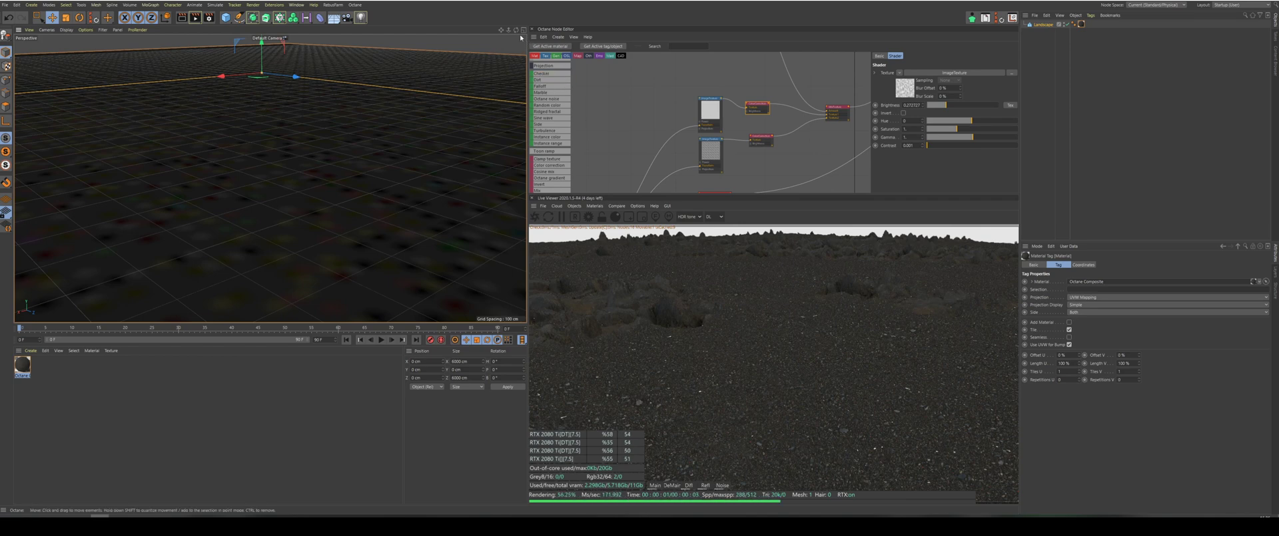
{"action": "left_click_drag", "start_coordinate": [271, 176], "coordinate": [274, 180], "text": "alt"}
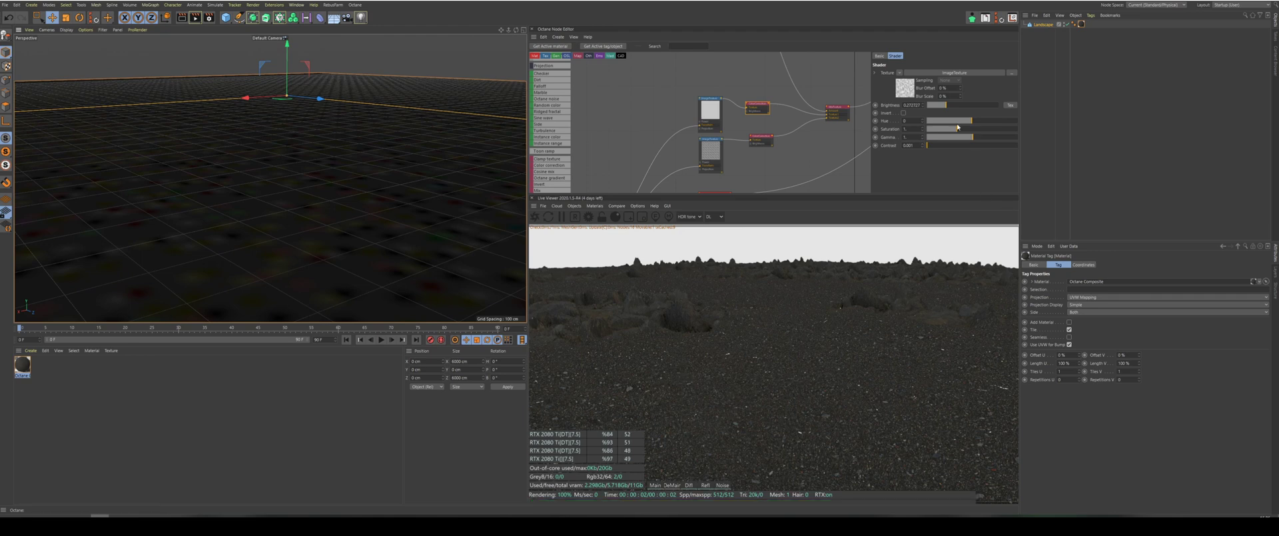
{"action": "left_click_drag", "start_coordinate": [948, 109], "coordinate": [950, 110]}
{"action": "left_click_drag", "start_coordinate": [516, 30], "coordinate": [521, 59]}
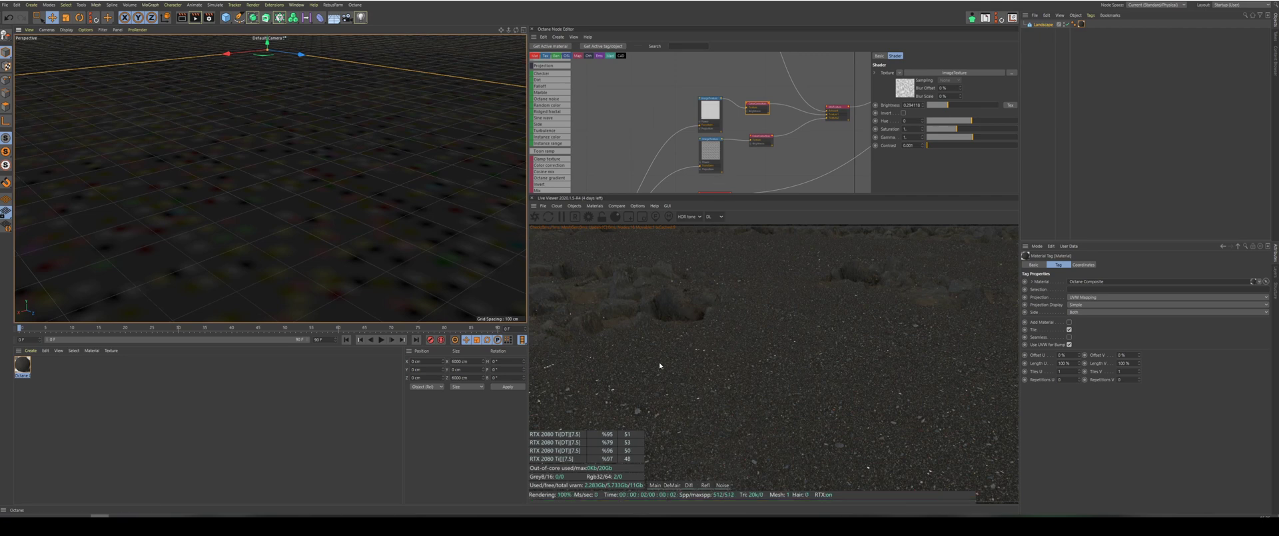
Review both displacement image textures and set the gamma of the rock displacement's Color Correction node to about 1.26.
{"action": "left_click", "coordinate": [711, 116]}
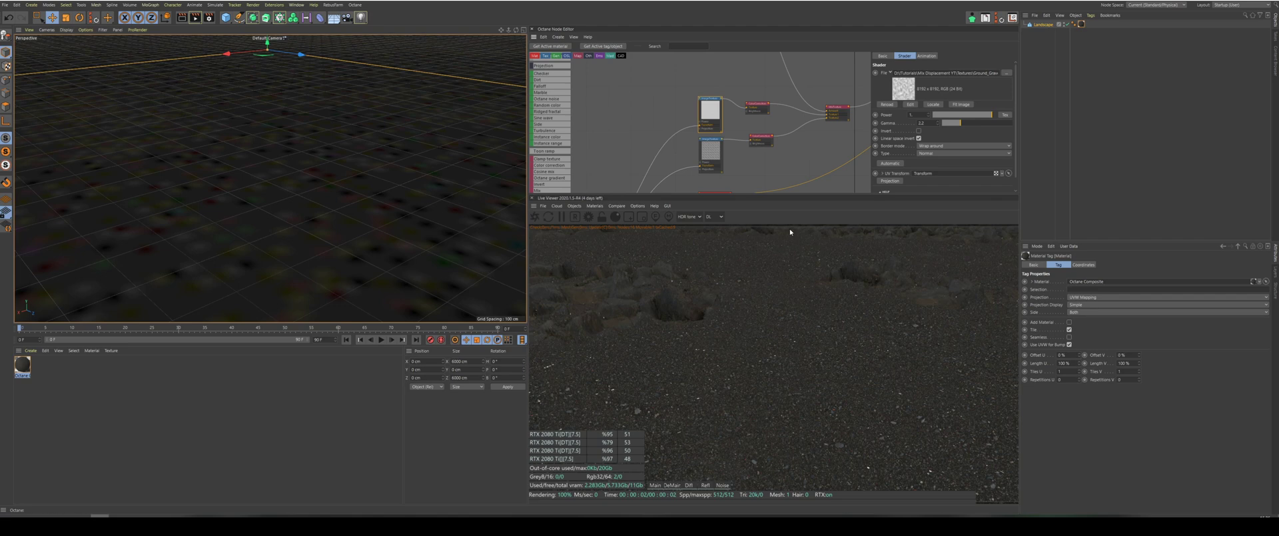
{"action": "left_click", "coordinate": [712, 109]}
{"action": "left_click", "coordinate": [708, 154]}
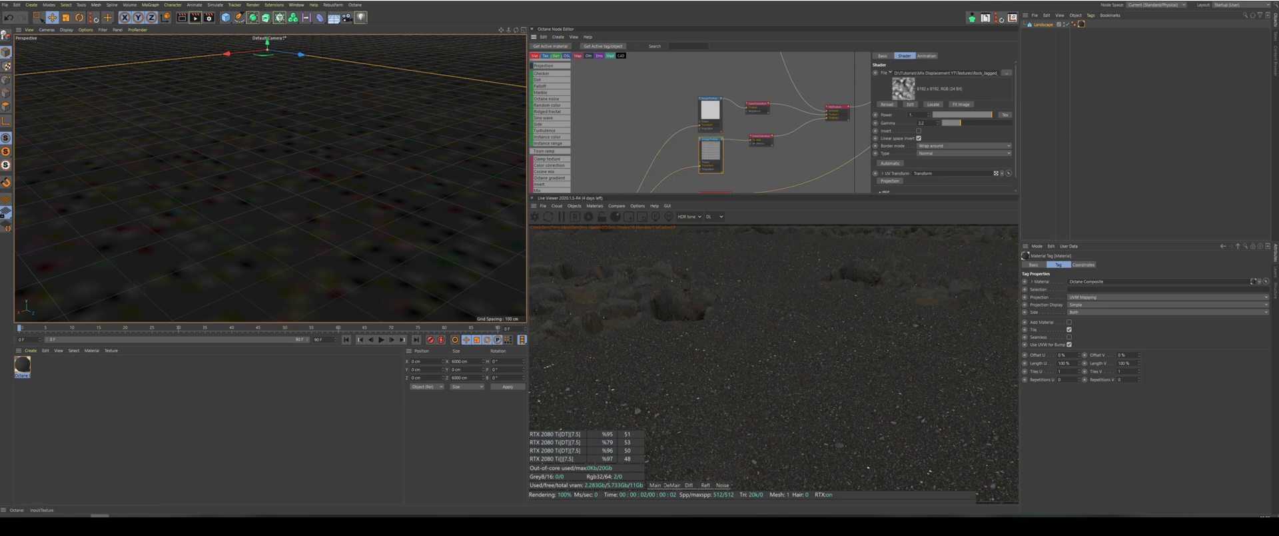
{"action": "left_click", "coordinate": [761, 140]}
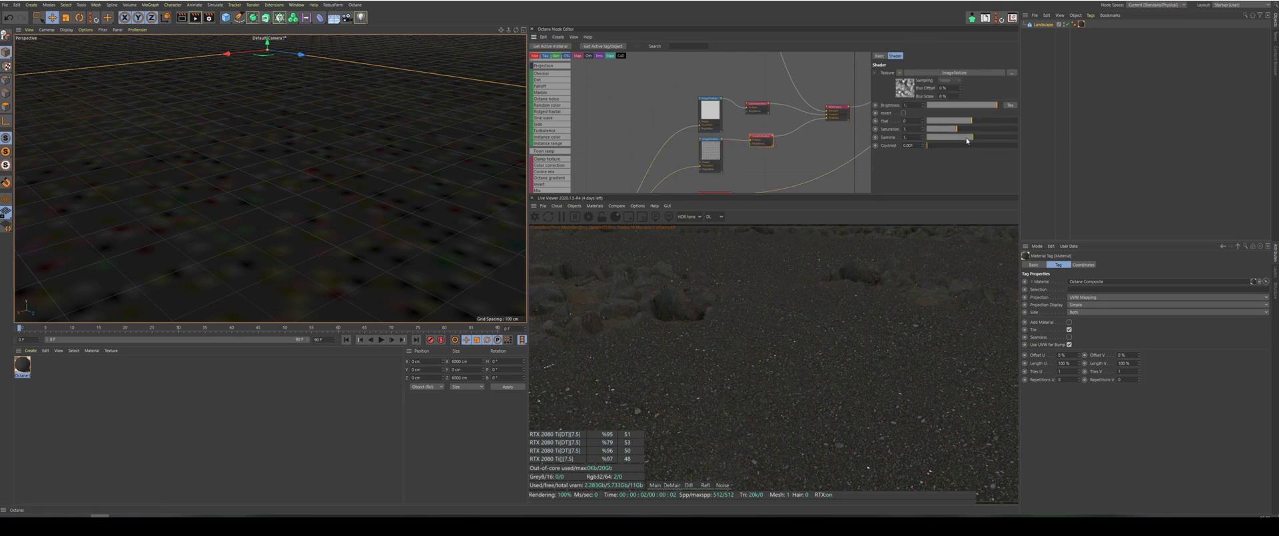
{"action": "left_click_drag", "start_coordinate": [973, 139], "coordinate": [975, 140]}
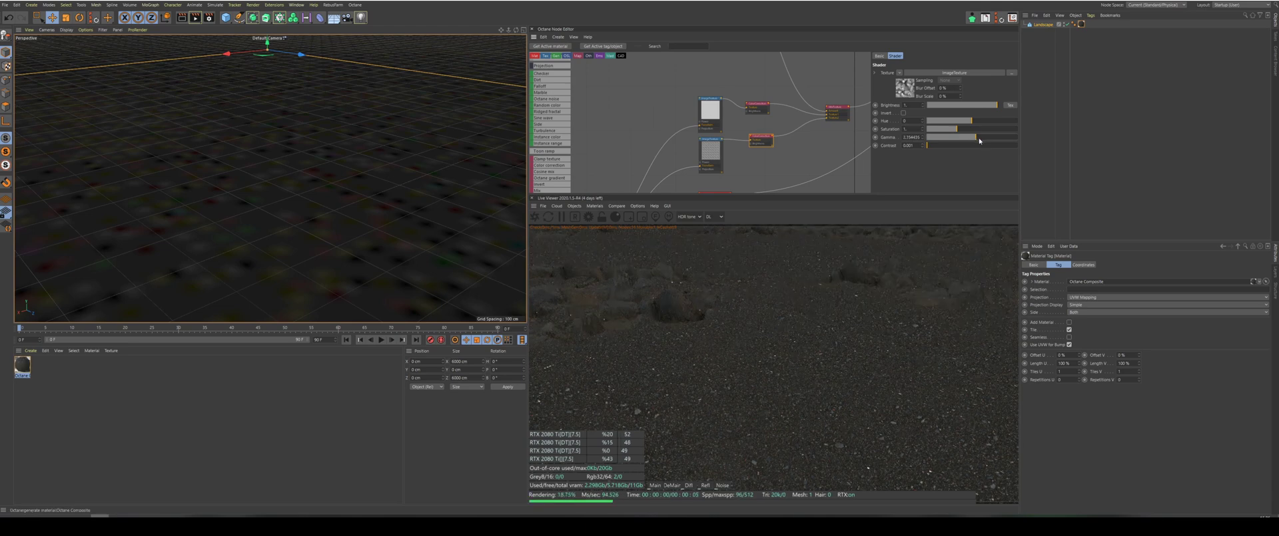
{"action": "left_click_drag", "start_coordinate": [979, 140], "coordinate": [981, 141]}
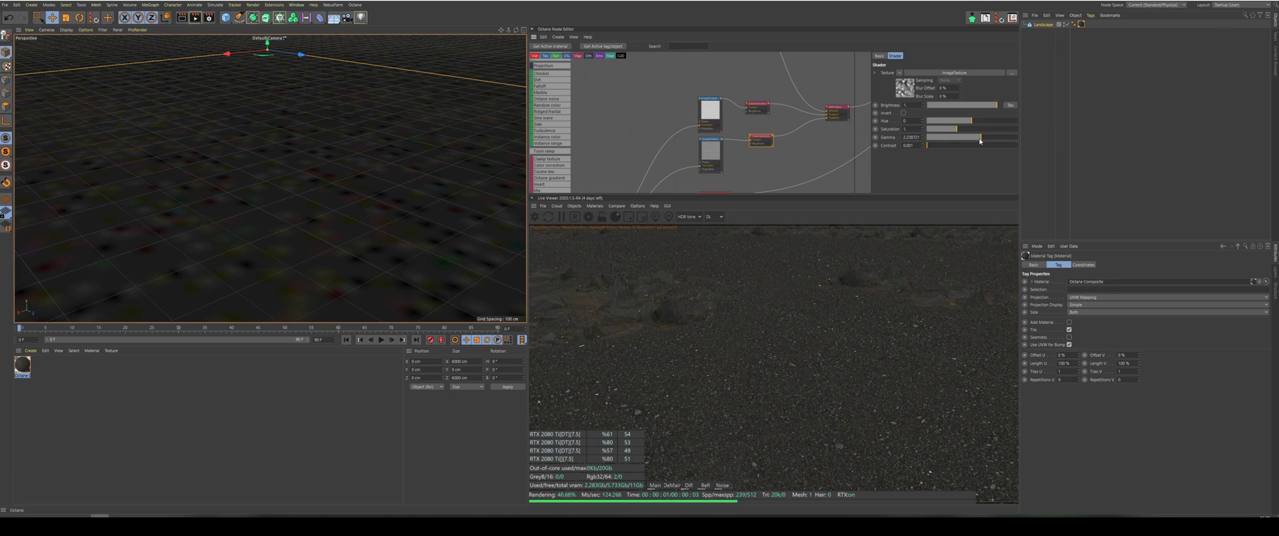
{"action": "left_click_drag", "start_coordinate": [980, 141], "coordinate": [976, 140]}
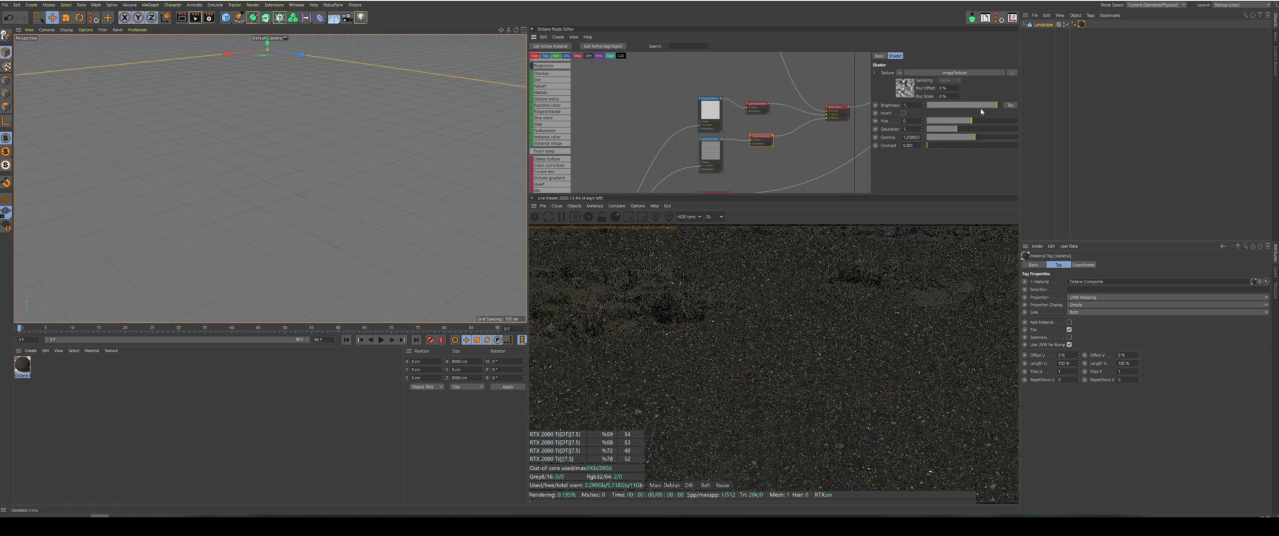
Try a slightly lower brightness on the rock displacement's Color Correction node and bring it back to about 1.
{"action": "left_click", "coordinate": [990, 105]}
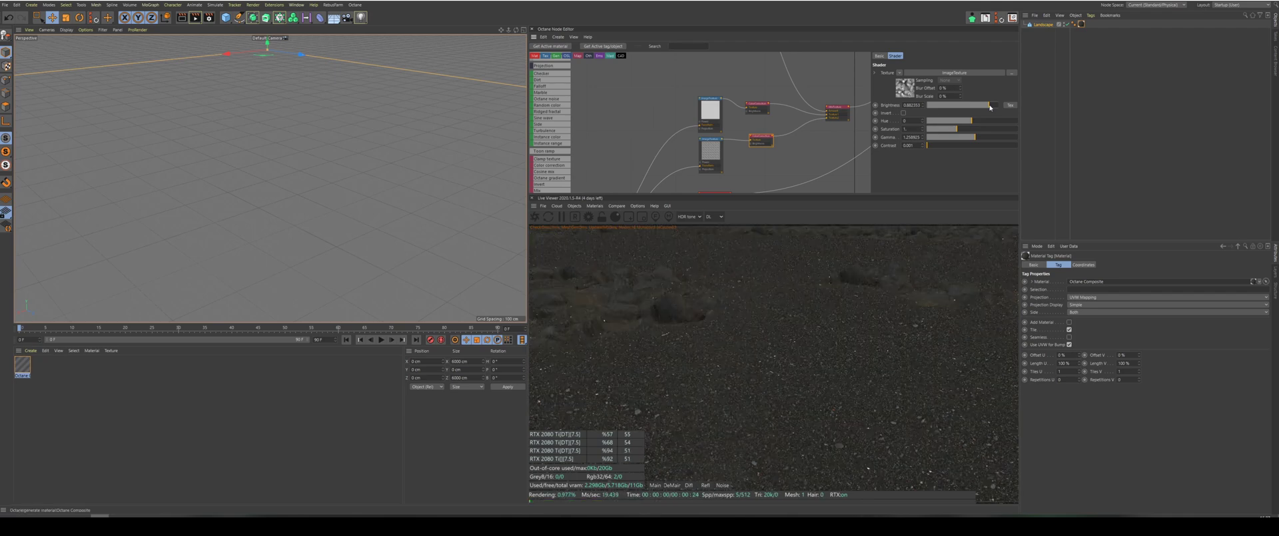
{"action": "left_click_drag", "start_coordinate": [991, 105], "coordinate": [993, 106]}
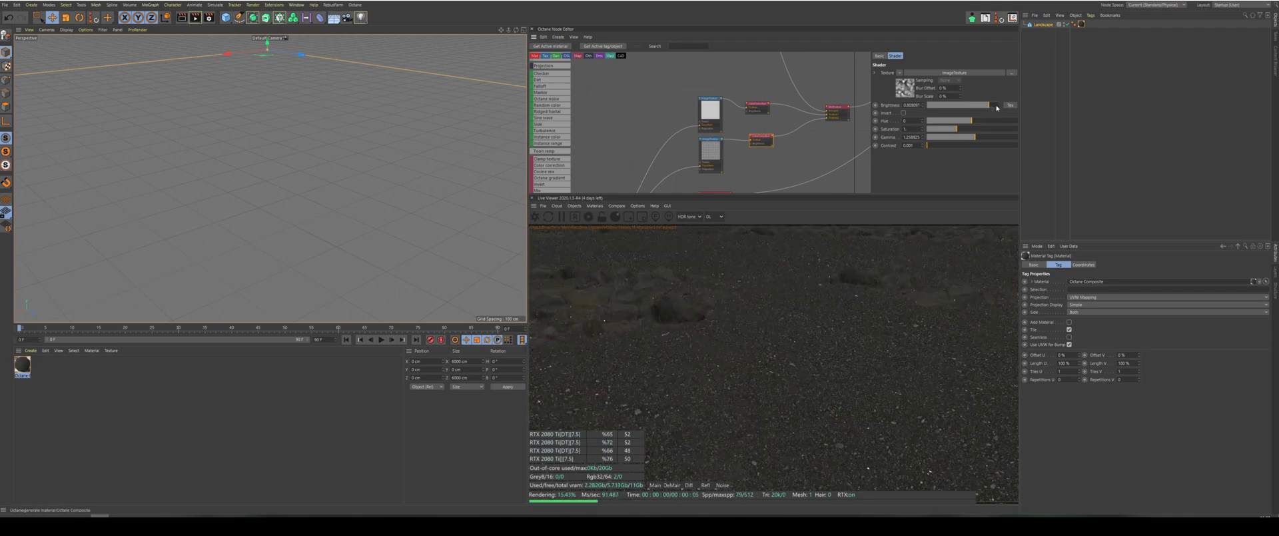
{"action": "left_click", "coordinate": [997, 106]}
{"action": "left_click", "coordinate": [999, 106]}
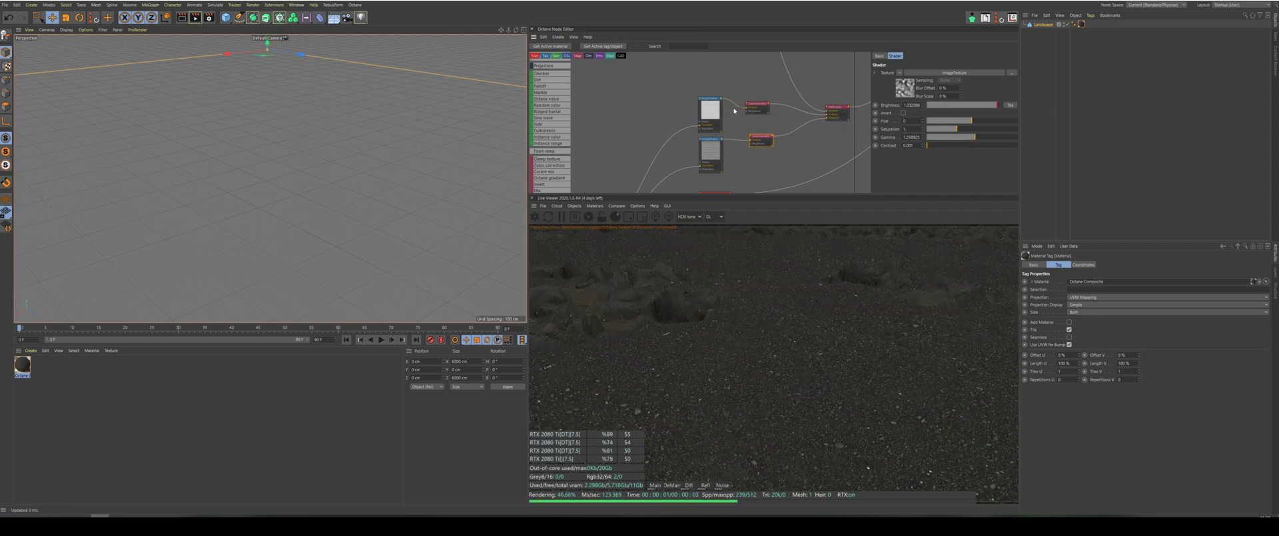
Raise the gamma of the ground displacement's Color Correction node slightly above 1 and check the terrain against the horizon.
{"action": "left_click", "coordinate": [758, 104]}
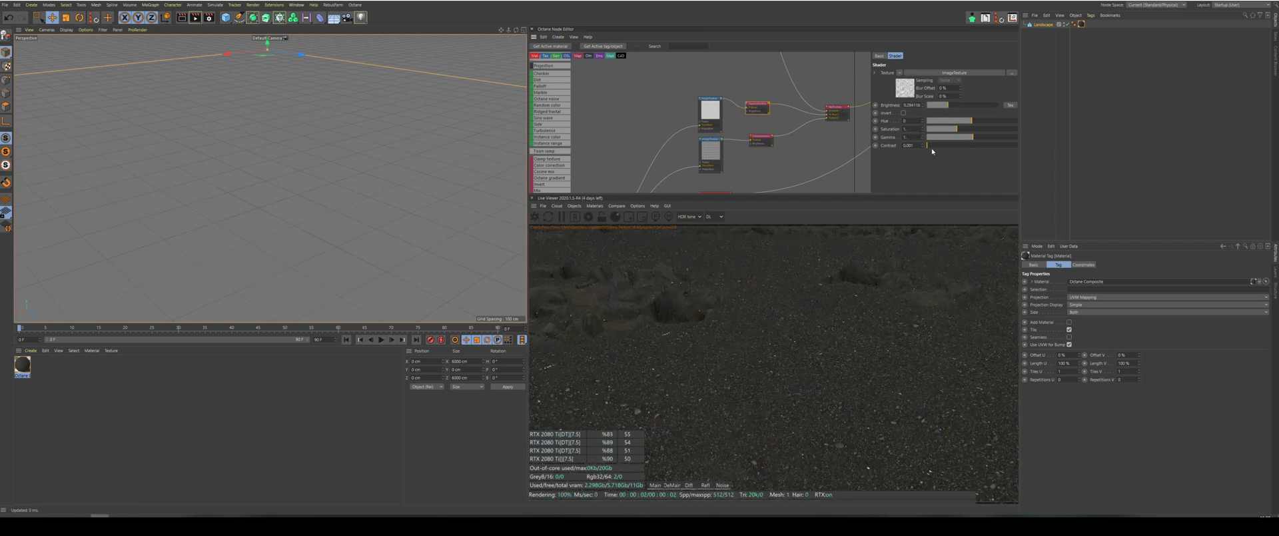
{"action": "left_click_drag", "start_coordinate": [975, 139], "coordinate": [976, 140]}
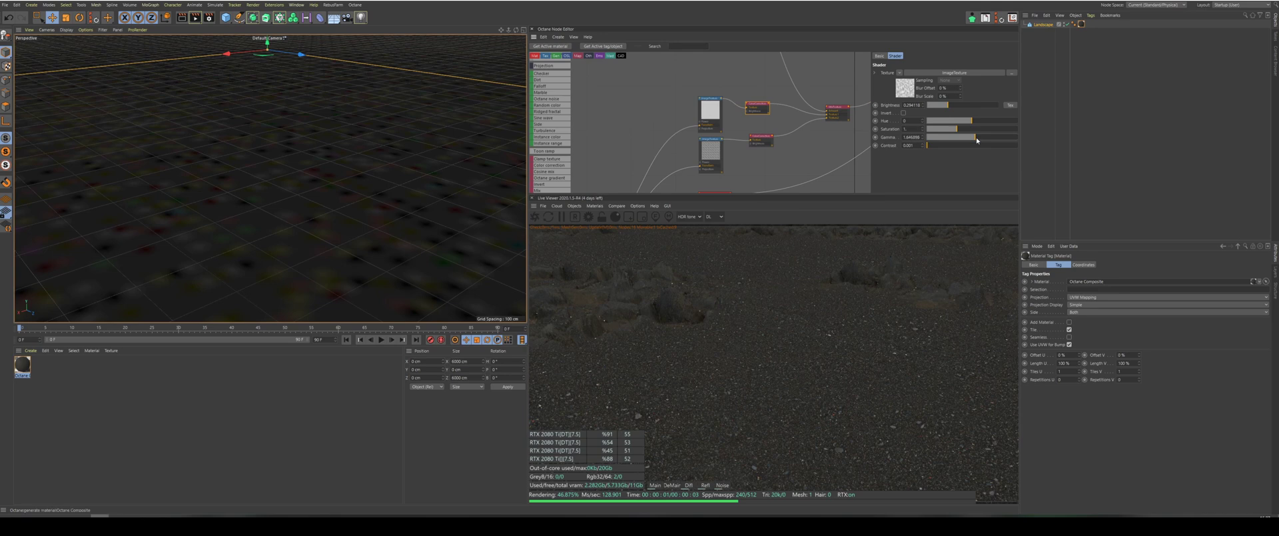
{"action": "left_click_drag", "start_coordinate": [977, 140], "coordinate": [977, 142]}
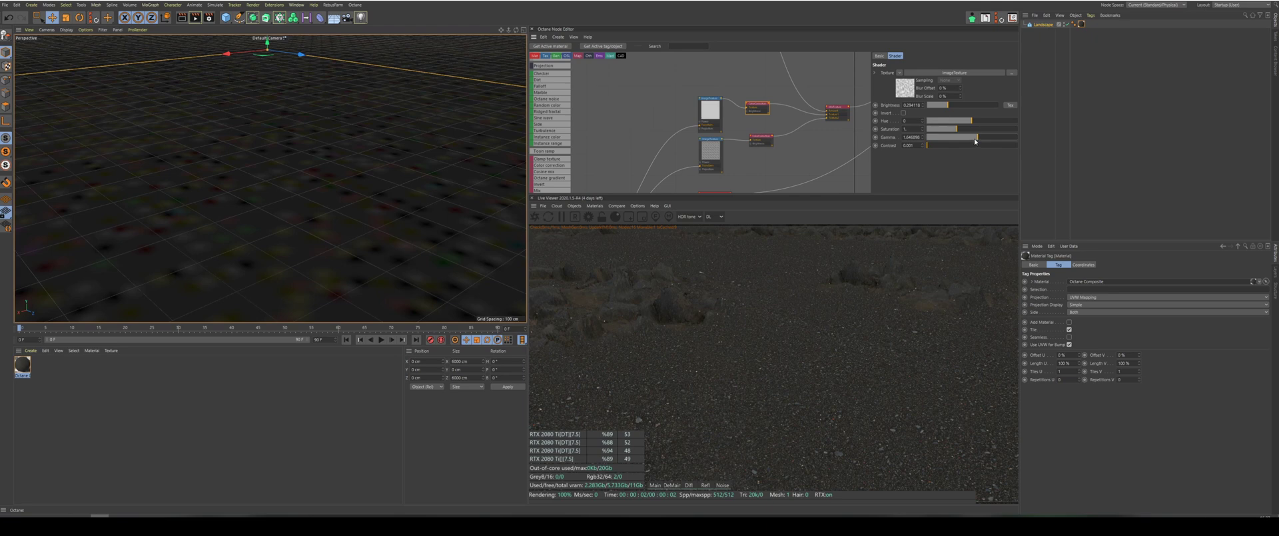
{"action": "left_click_drag", "start_coordinate": [517, 32], "coordinate": [520, 17]}
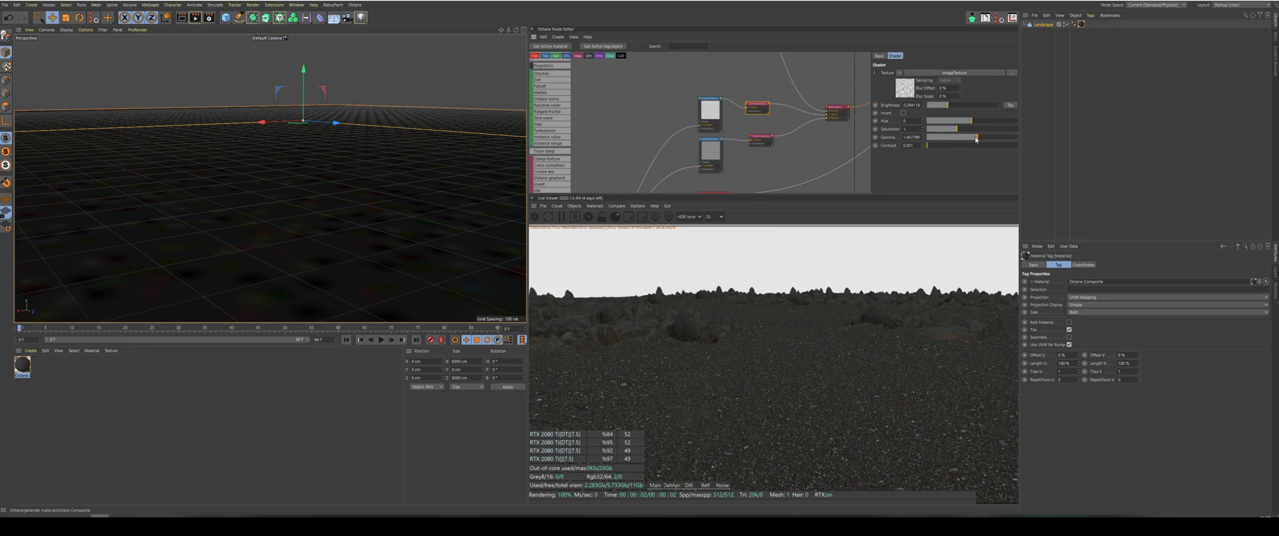
Set the gamma of the ground displacement's Color Correction node to about 1.47 and adjust the height of the Displacement node.
{"action": "left_click", "coordinate": [976, 139]}
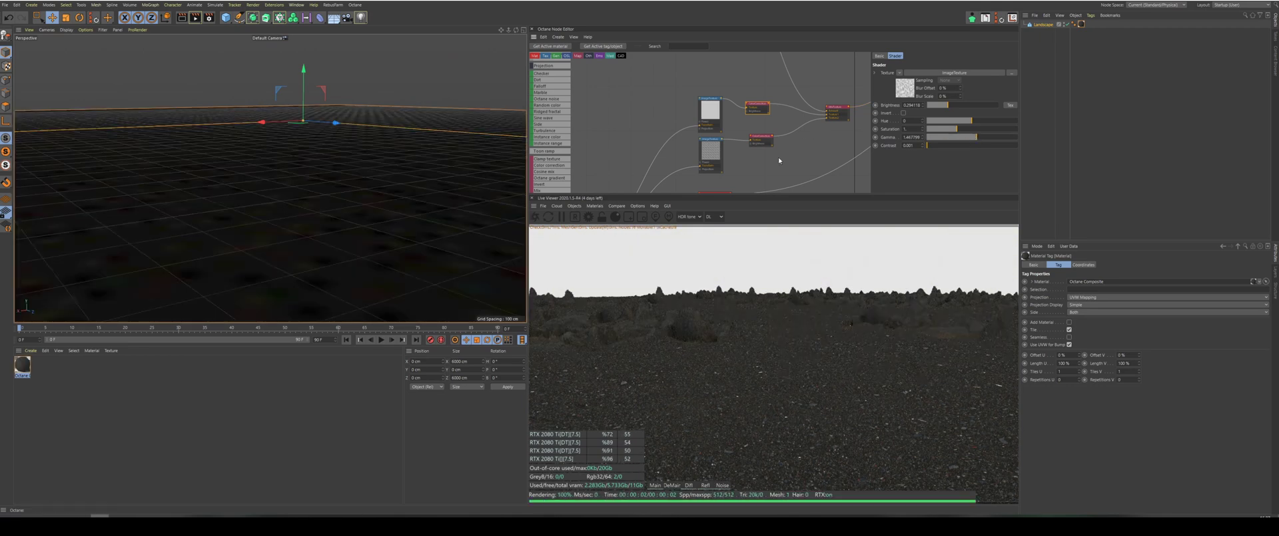
{"action": "left_click_drag", "start_coordinate": [516, 30], "coordinate": [525, 45]}
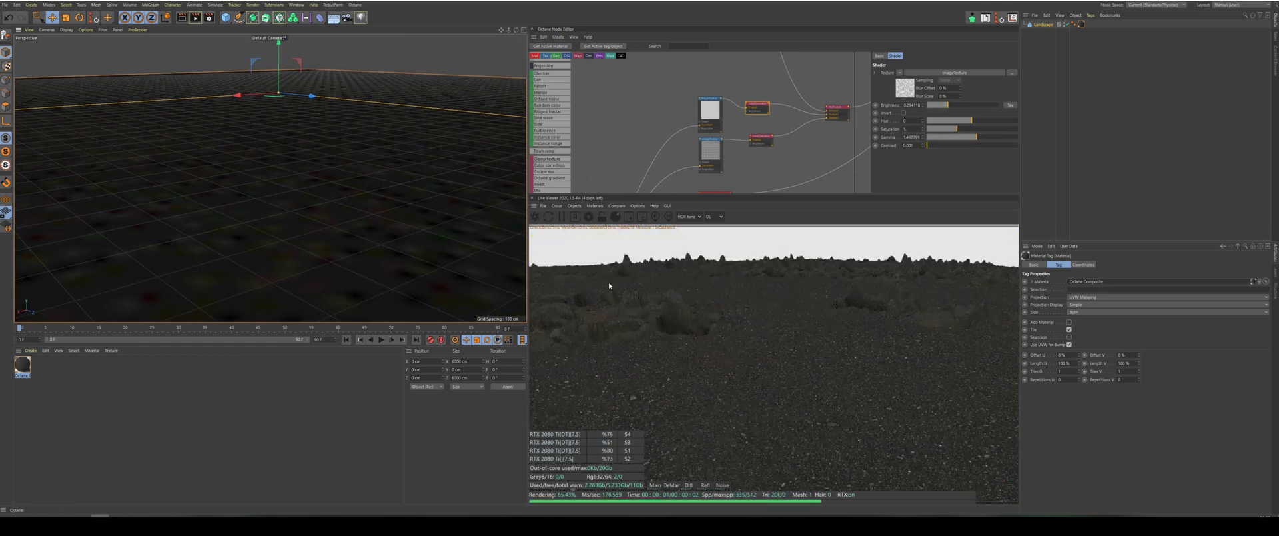
{"action": "scroll", "coordinate": [775, 166], "scroll_direction": "down", "scroll_amount": 5}
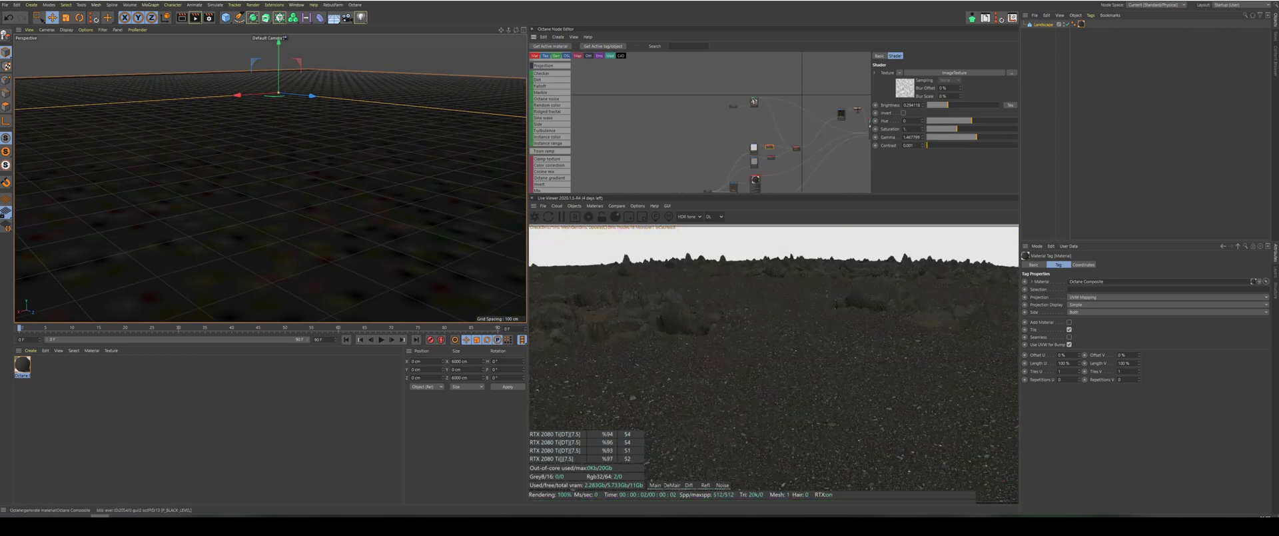
{"action": "scroll", "coordinate": [855, 109], "scroll_direction": "up", "scroll_amount": 5}
{"action": "left_click", "coordinate": [856, 104]}
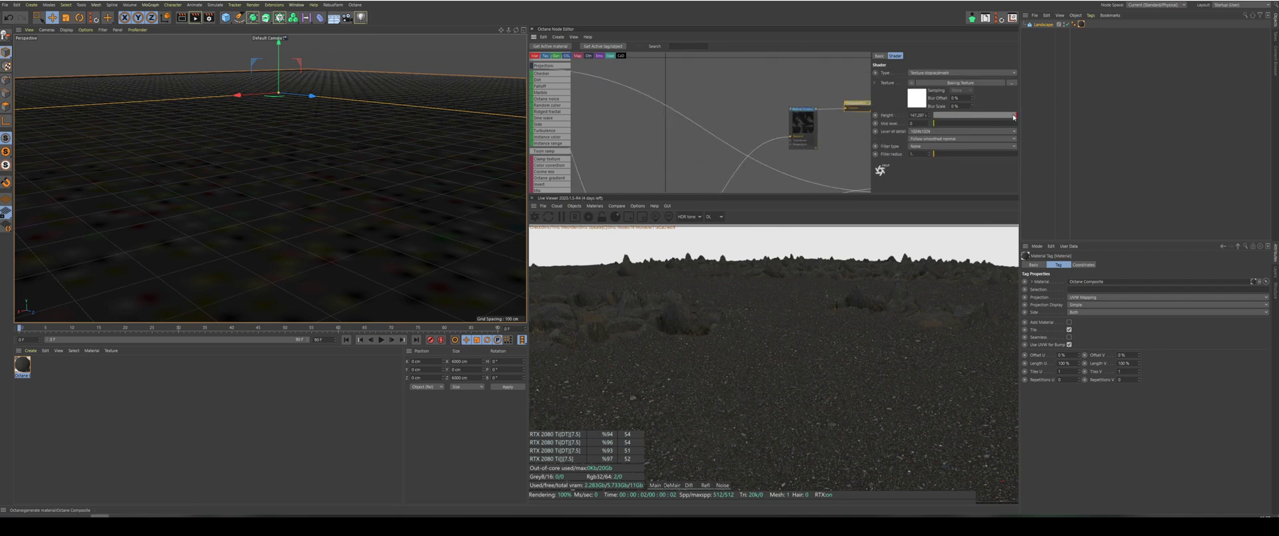
{"action": "left_click_drag", "start_coordinate": [1014, 117], "coordinate": [1036, 120]}
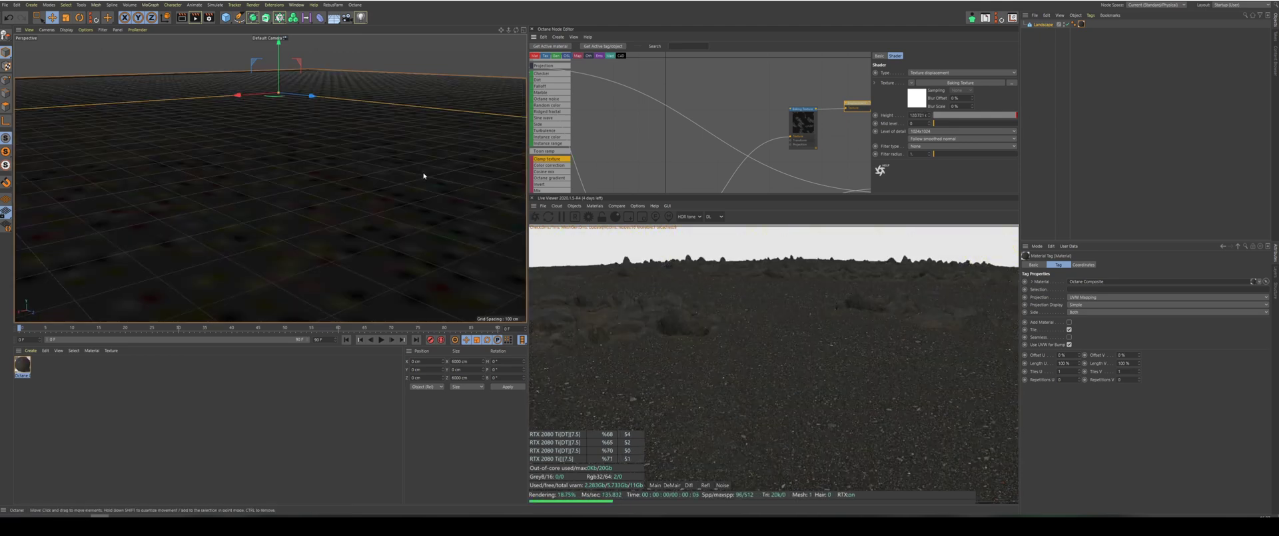
{"action": "left_click_drag", "start_coordinate": [233, 140], "coordinate": [160, 132], "text": "alt"}
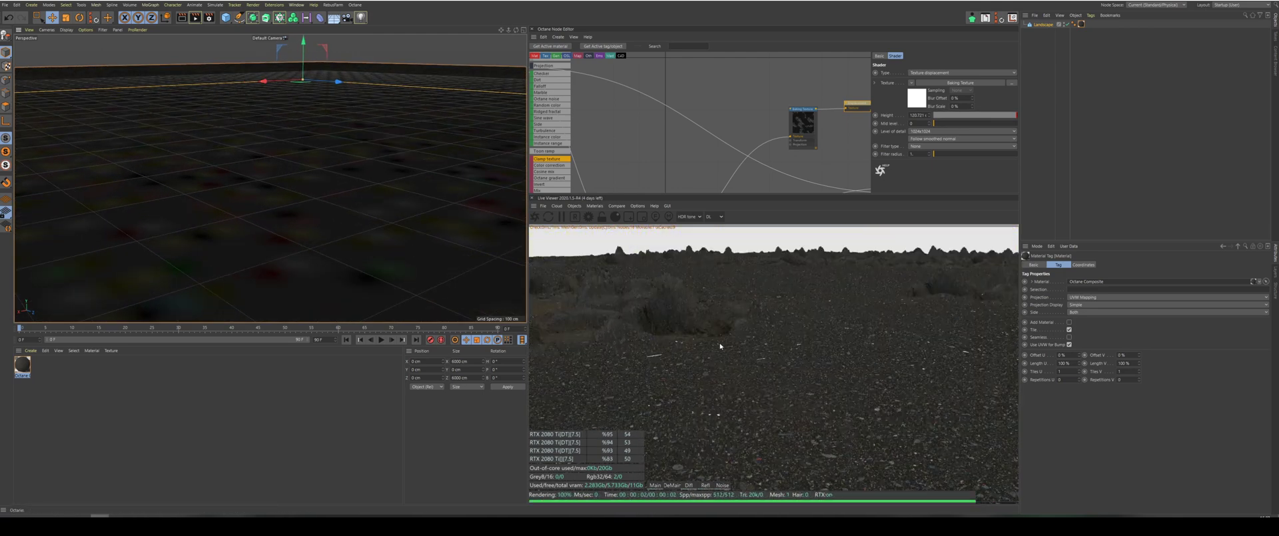
Insert Color Correction nodes on both noise mask connections, one towards the composite material and one towards the displacement mix.
{"action": "scroll", "coordinate": [782, 150], "scroll_direction": "down", "scroll_amount": 5}
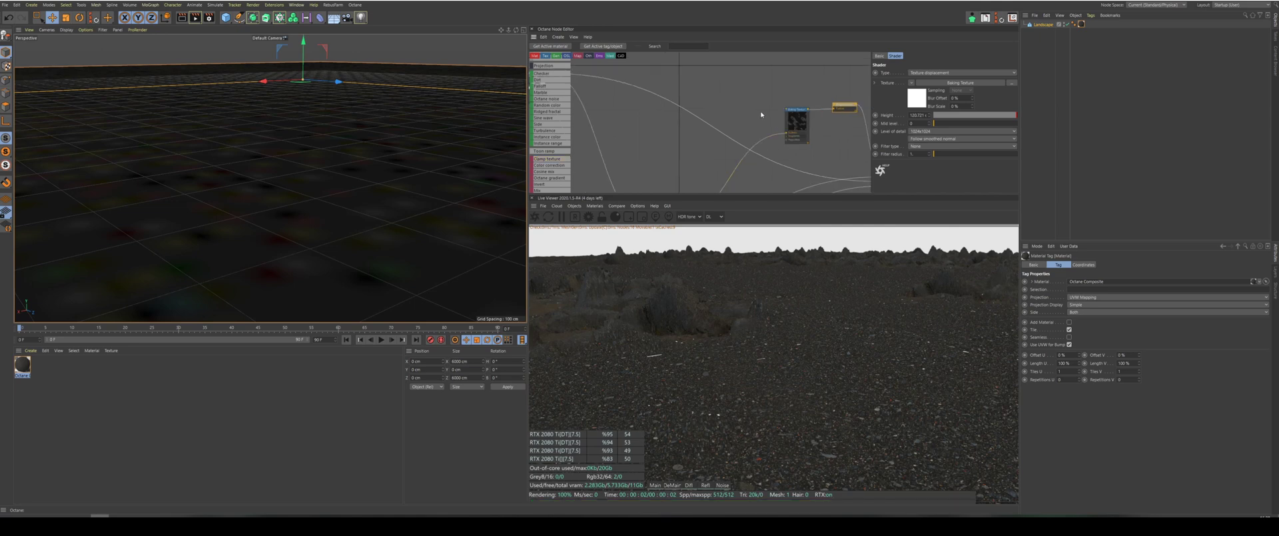
{"action": "scroll", "coordinate": [712, 168], "scroll_direction": "up", "scroll_amount": 3}
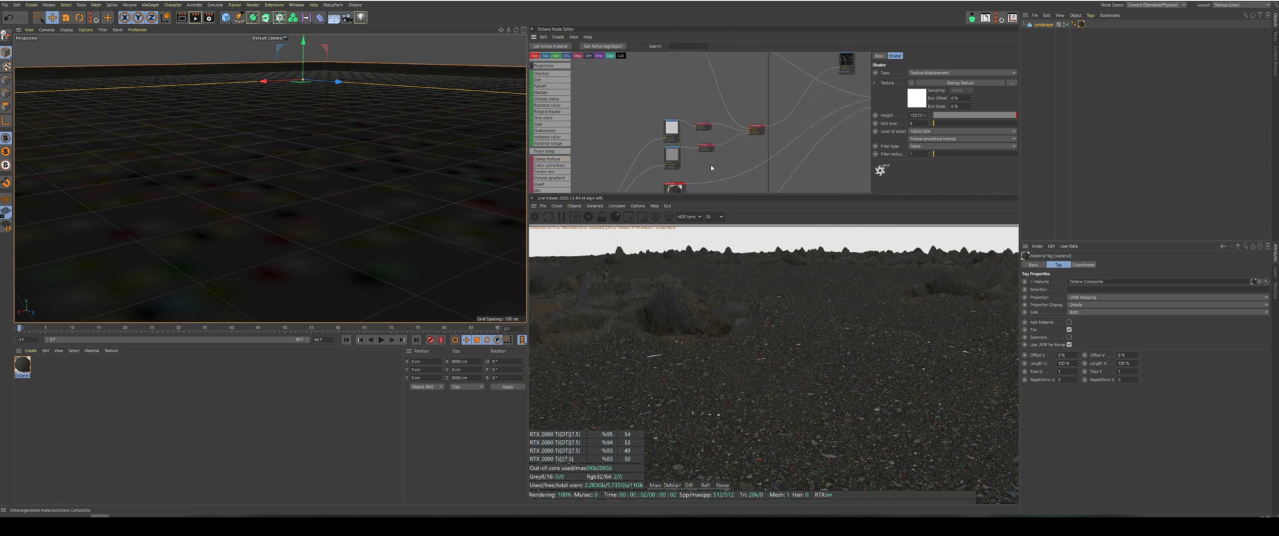
{"action": "scroll", "coordinate": [723, 164], "scroll_direction": "down", "scroll_amount": 2}
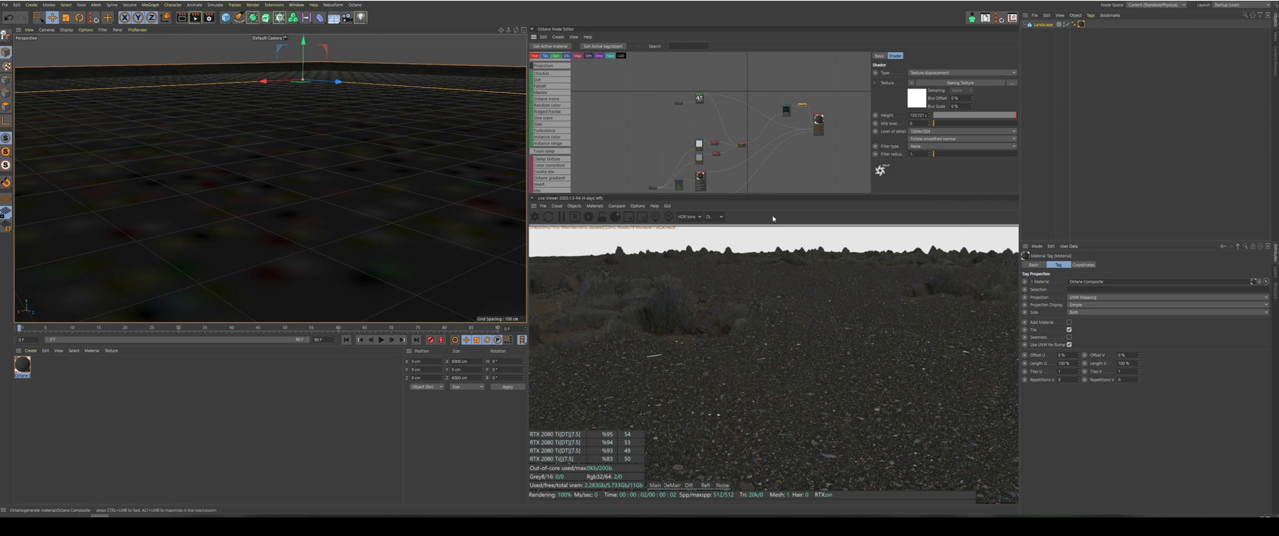
{"action": "scroll", "coordinate": [722, 109], "scroll_direction": "up", "scroll_amount": 2}
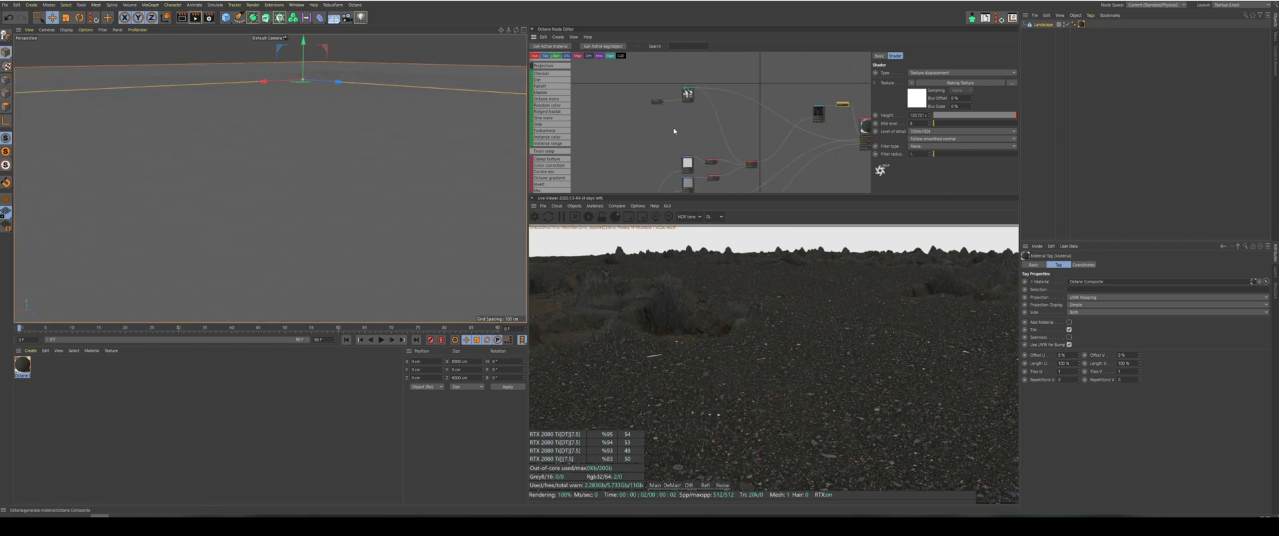
{"action": "scroll", "coordinate": [674, 127], "scroll_direction": "down", "scroll_amount": 2}
{"action": "scroll", "coordinate": [684, 116], "scroll_direction": "up", "scroll_amount": 3}
{"action": "scroll", "coordinate": [684, 117], "scroll_direction": "down", "scroll_amount": 1}
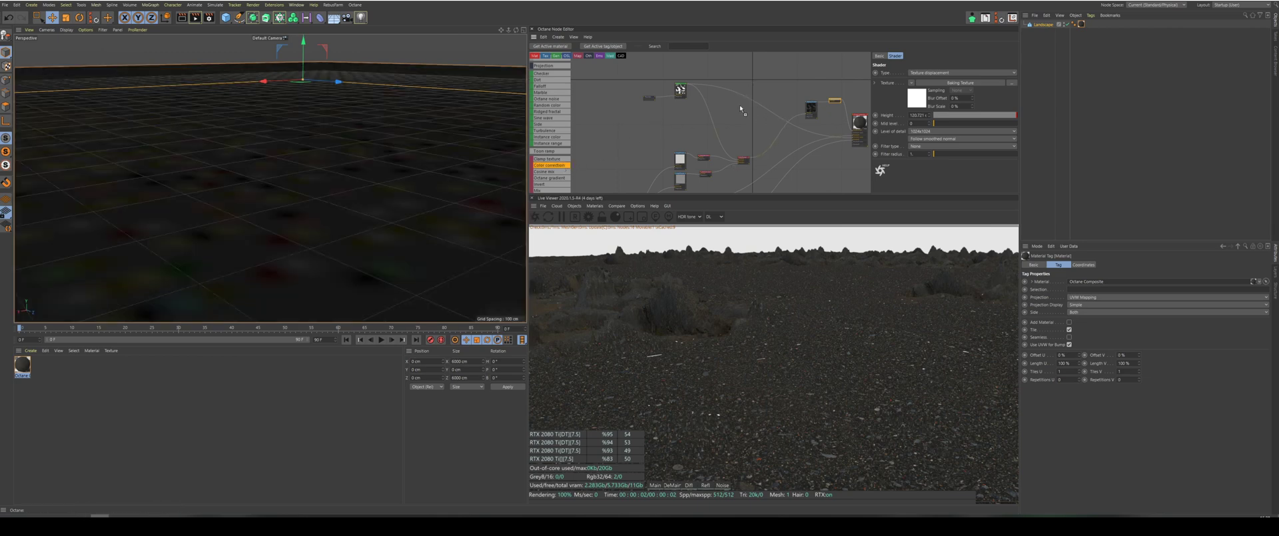
{"action": "left_click_drag", "start_coordinate": [750, 105], "coordinate": [749, 105]}
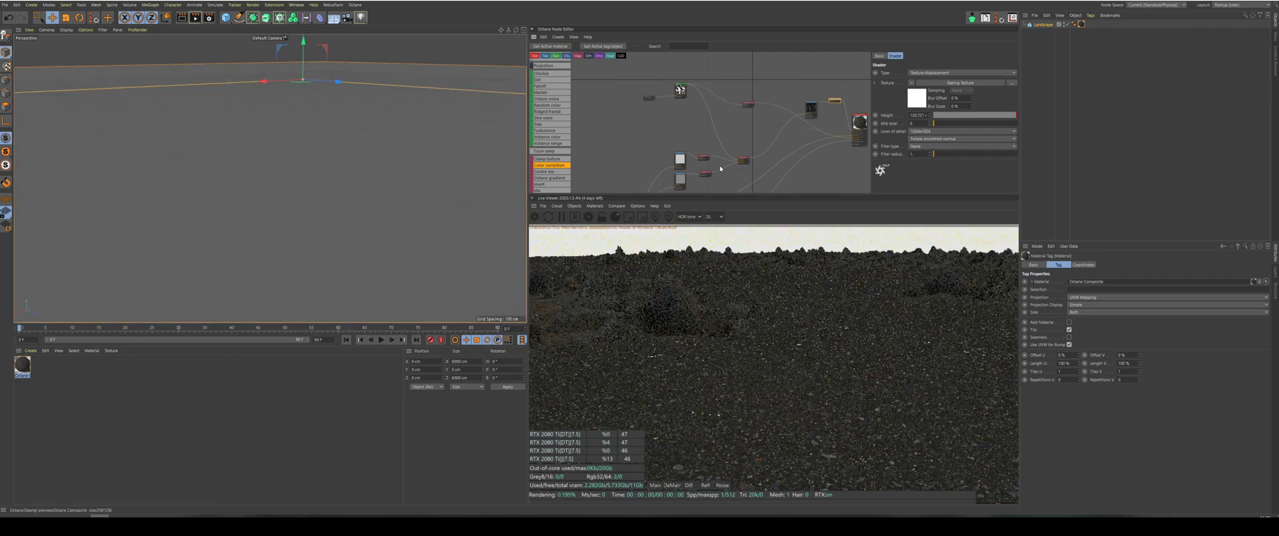
{"action": "scroll", "coordinate": [725, 137], "scroll_direction": "up", "scroll_amount": 2}
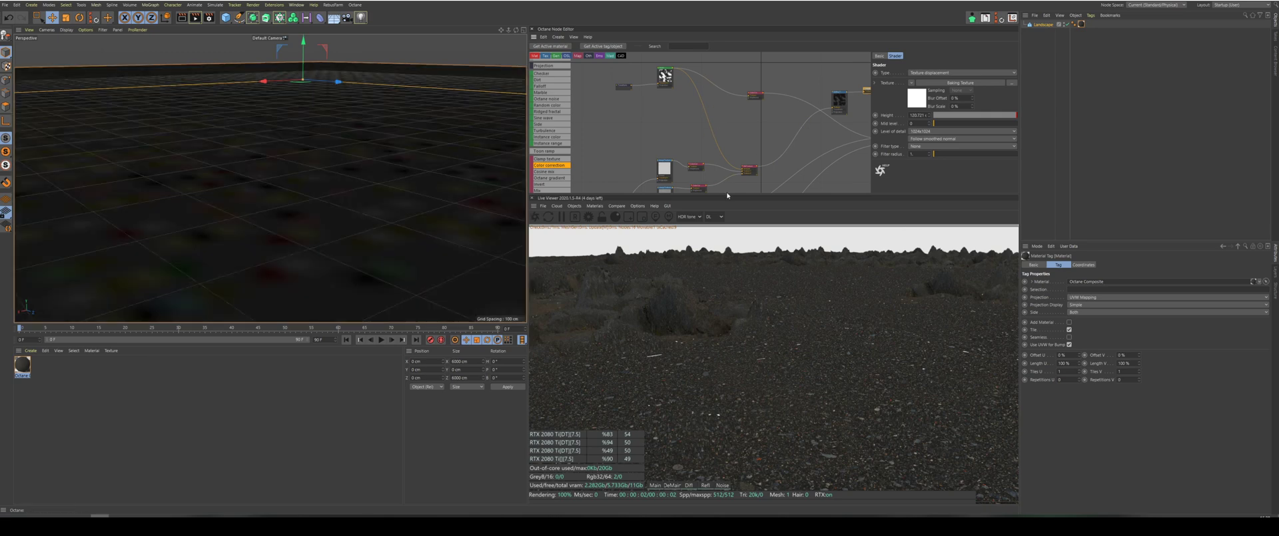
{"action": "left_click_drag", "start_coordinate": [560, 170], "coordinate": [706, 118]}
Raise the contrast of the composite material mask's Color Correction node to about 30 and lower its gamma to about 0.42.
{"action": "left_click", "coordinate": [755, 96]}
{"action": "scroll", "coordinate": [738, 115], "scroll_direction": "down", "scroll_amount": 2}
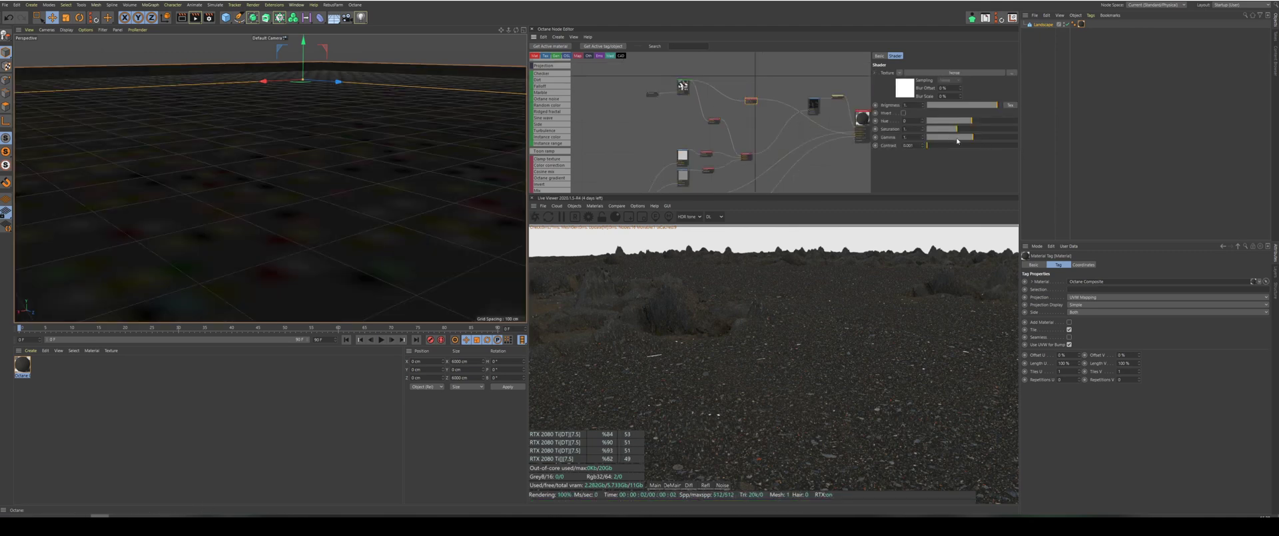
{"action": "mouse_move", "coordinate": [971, 141]}
{"action": "left_mouse_down"}
{"action": "mouse_move", "coordinate": [954, 140]}
{"action": "mouse_move", "coordinate": [994, 150]}
{"action": "mouse_move", "coordinate": [965, 140]}
{"action": "left_mouse_up"}
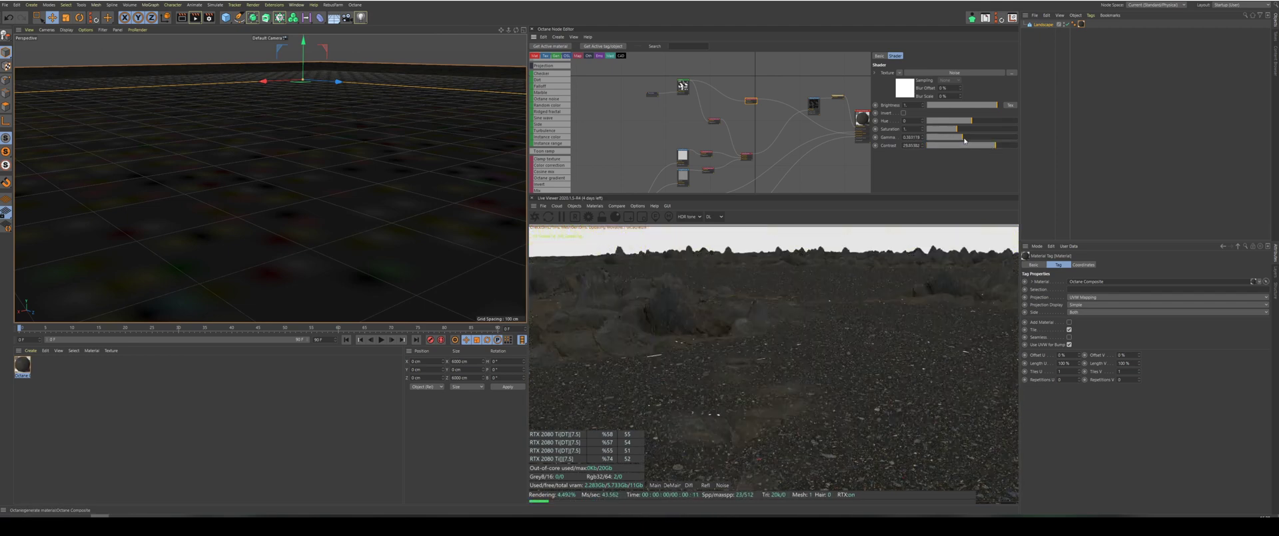
{"action": "left_click_drag", "start_coordinate": [966, 140], "coordinate": [965, 140]}
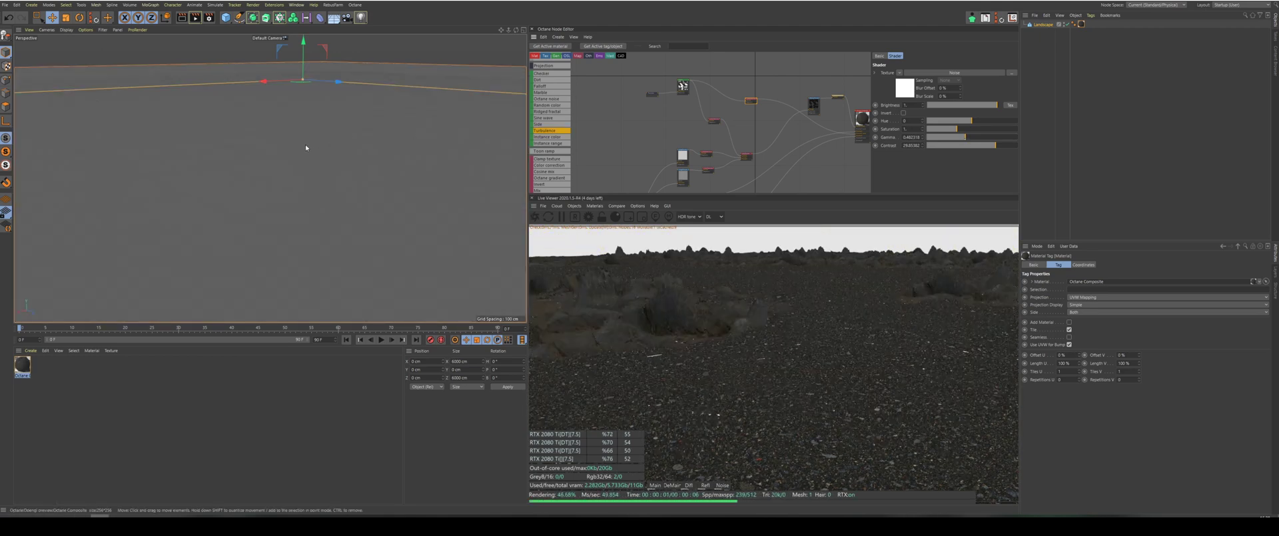
{"action": "scroll", "coordinate": [220, 162], "scroll_direction": "up", "scroll_amount": 2}
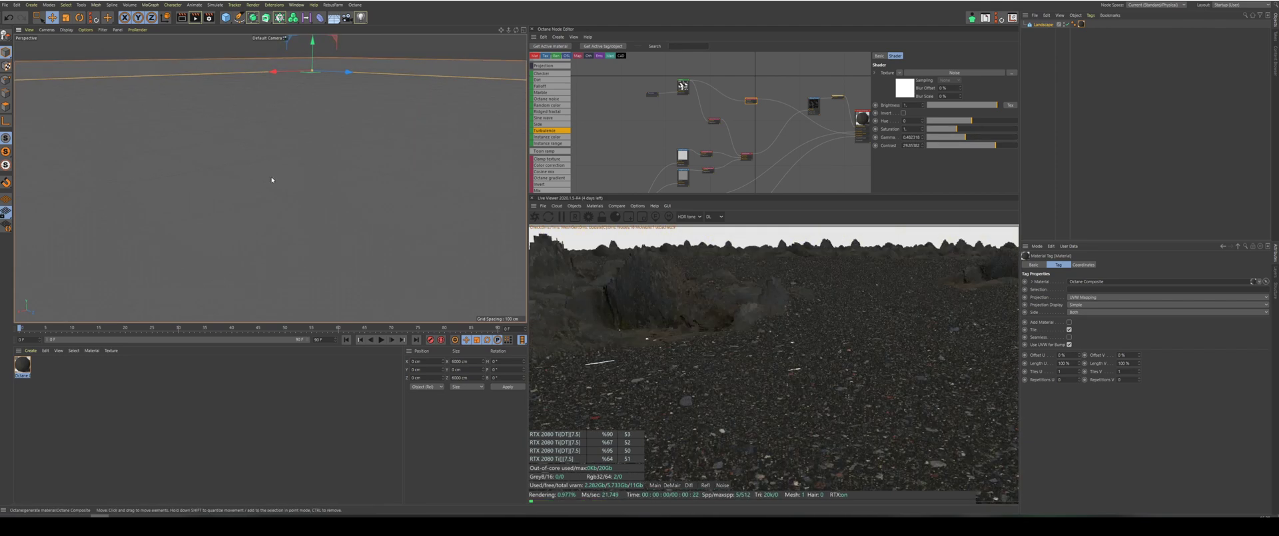
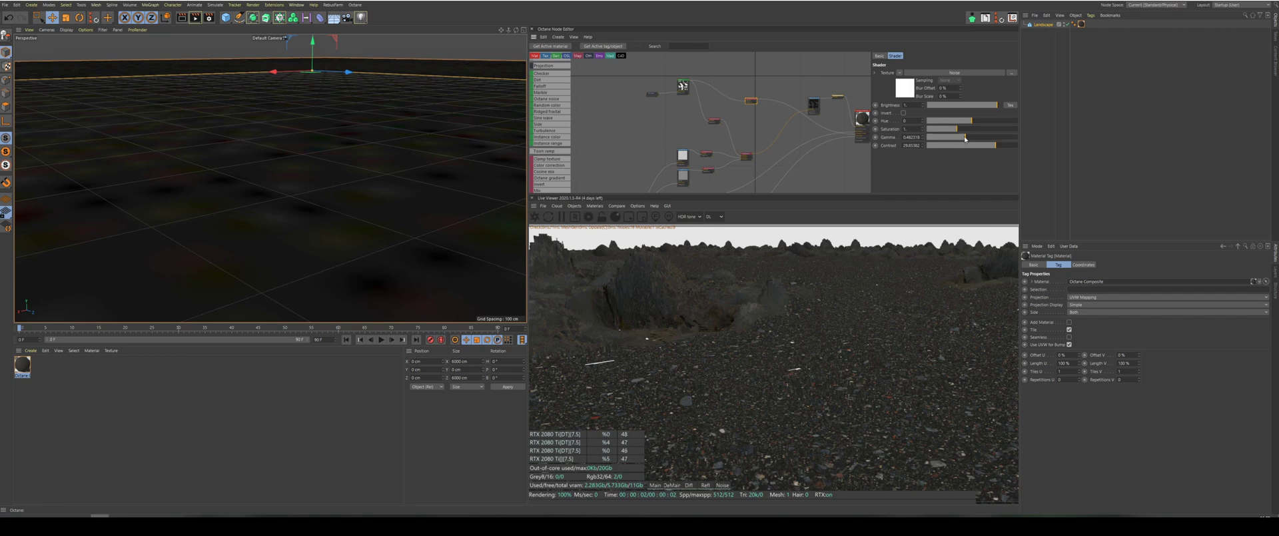
{"action": "left_click_drag", "start_coordinate": [965, 138], "coordinate": [963, 138]}
{"action": "mouse_move", "coordinate": [517, 30]}
{"action": "left_mouse_down"}
{"action": "mouse_move", "coordinate": [515, 67]}
{"action": "mouse_move", "coordinate": [517, 32]}
{"action": "mouse_move", "coordinate": [515, 46]}
{"action": "left_mouse_up"}
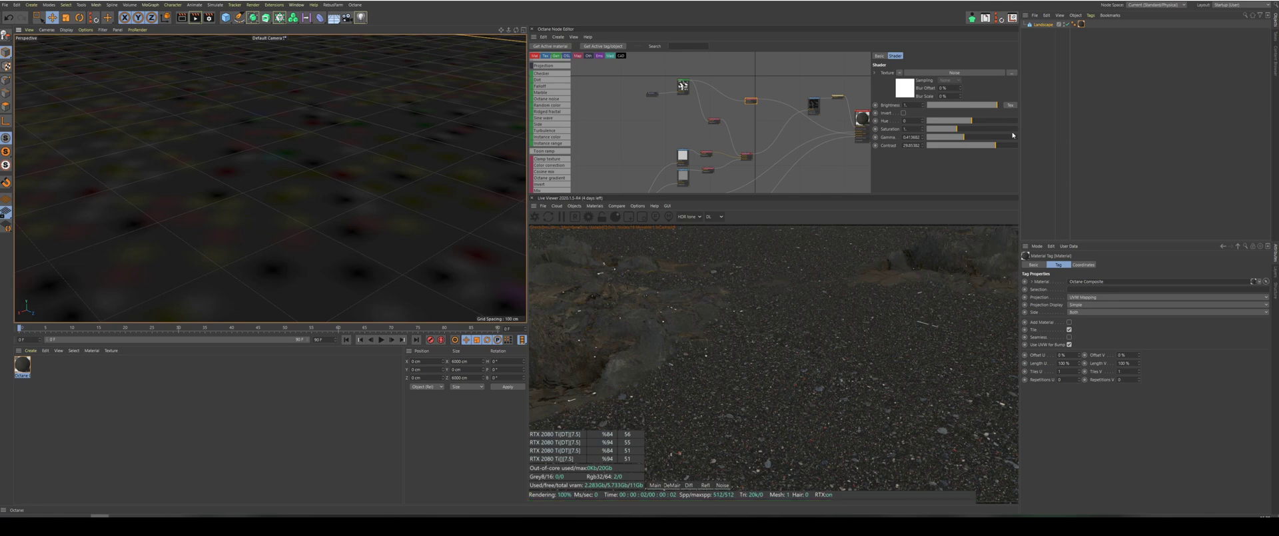
Increase the contrast of the Color Correction node on the displacement mix mask and check the terrain from farther away.
{"action": "left_click", "coordinate": [998, 146]}
{"action": "left_click", "coordinate": [713, 120]}
{"action": "left_click_drag", "start_coordinate": [930, 147], "coordinate": [962, 152]}
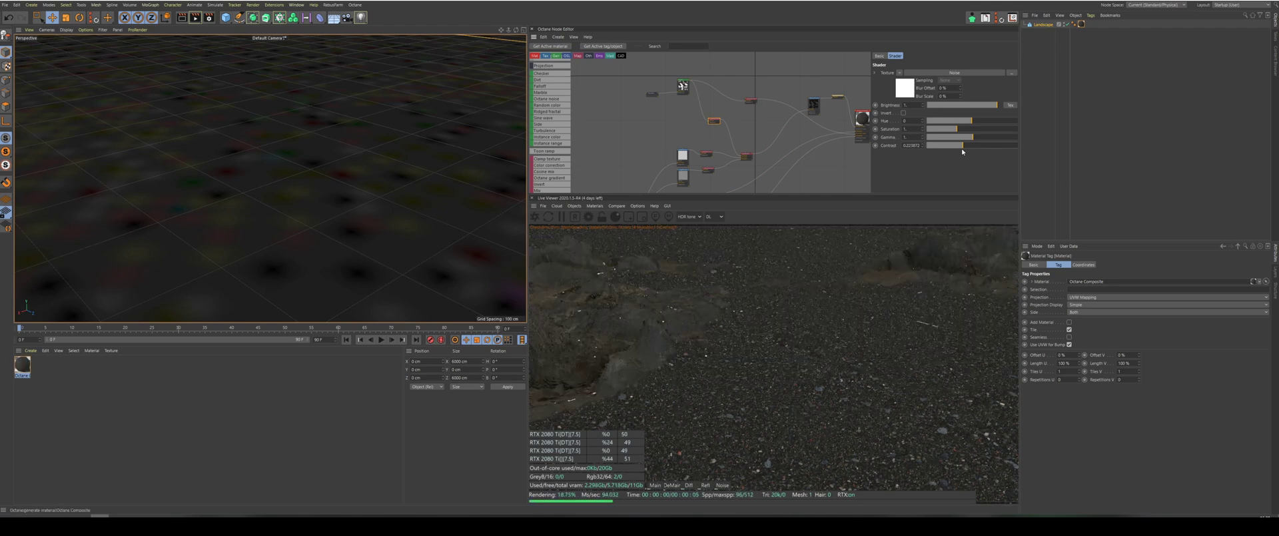
{"action": "left_click_drag", "start_coordinate": [968, 150], "coordinate": [970, 149]}
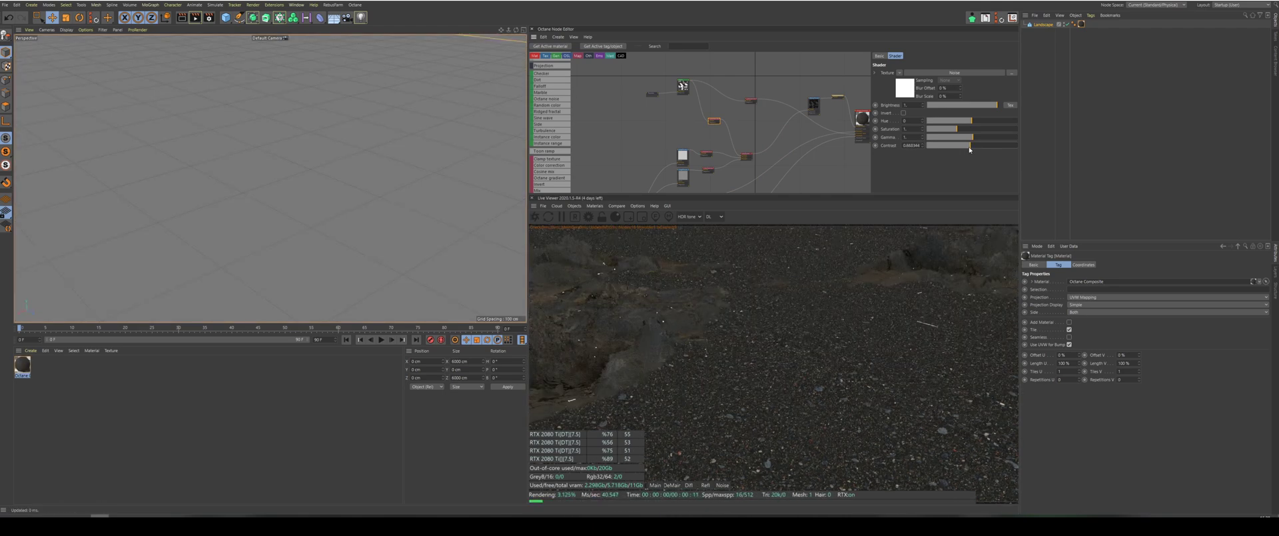
{"action": "left_click_drag", "start_coordinate": [448, 136], "coordinate": [447, 106], "text": "alt"}
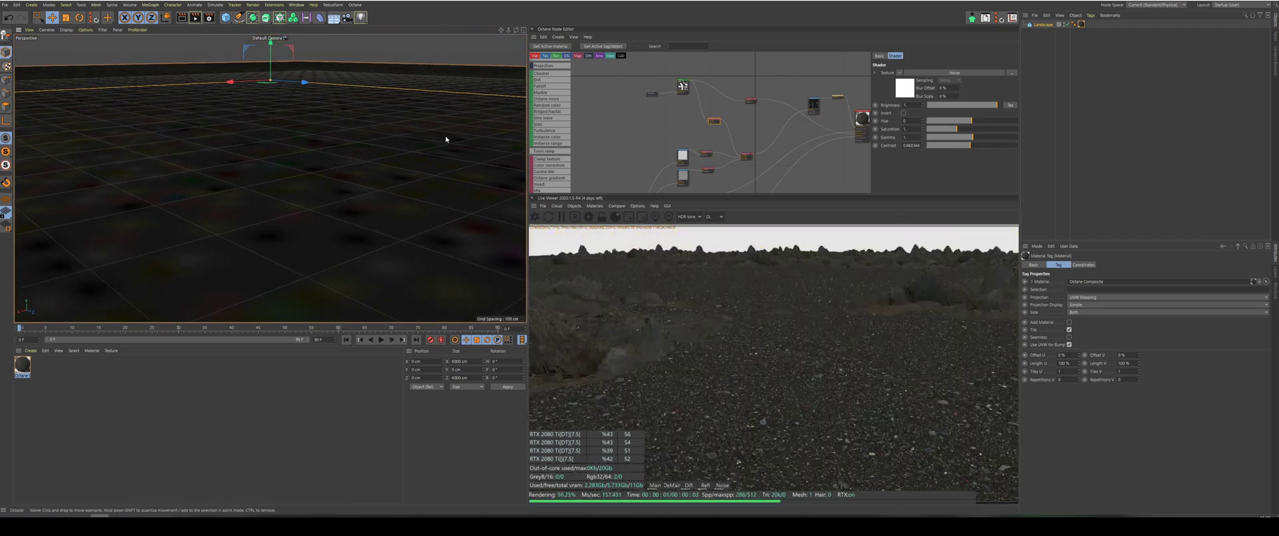
{"action": "scroll", "coordinate": [382, 188], "scroll_direction": "down", "scroll_amount": 8}
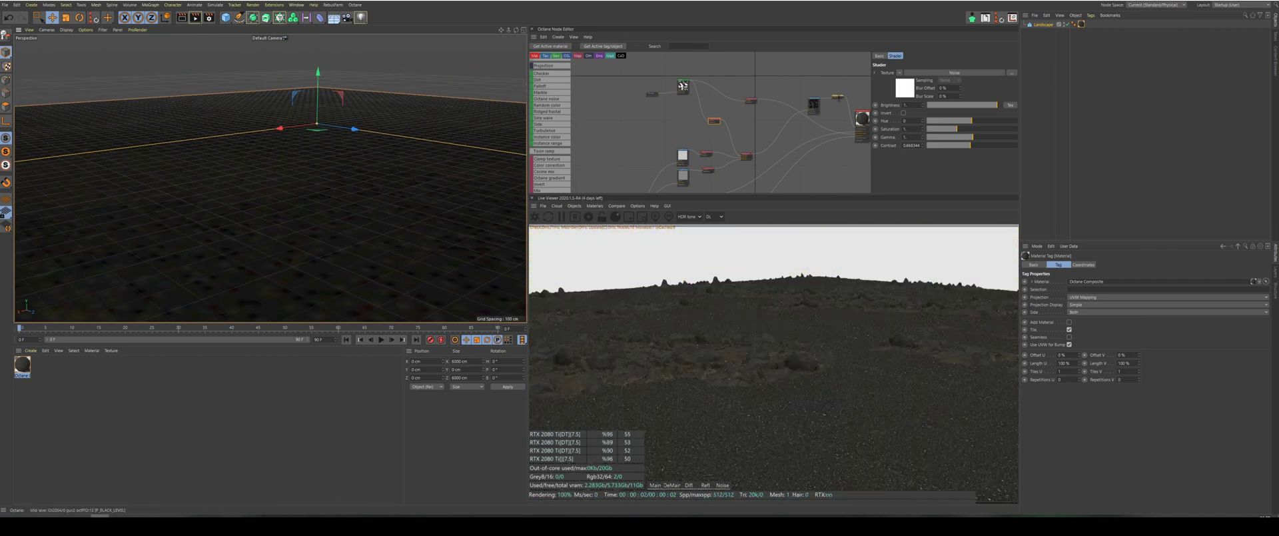
Try higher gamma values on the rock displacement's Color Correction node and set the gamma to 1.2.
{"action": "left_click", "coordinate": [814, 105]}
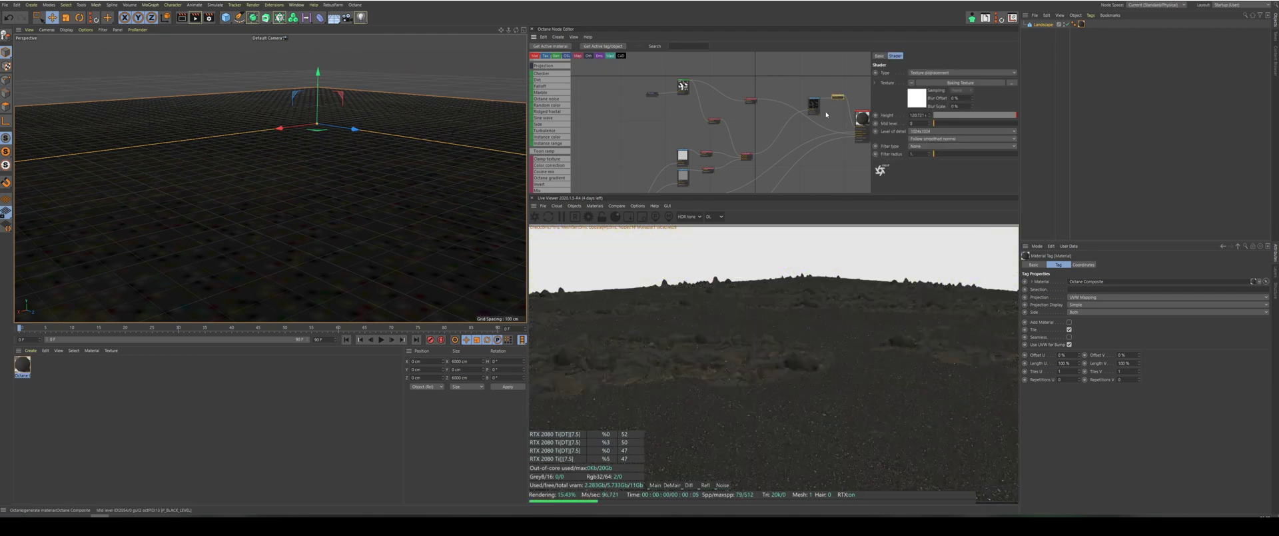
{"action": "left_click", "coordinate": [709, 170]}
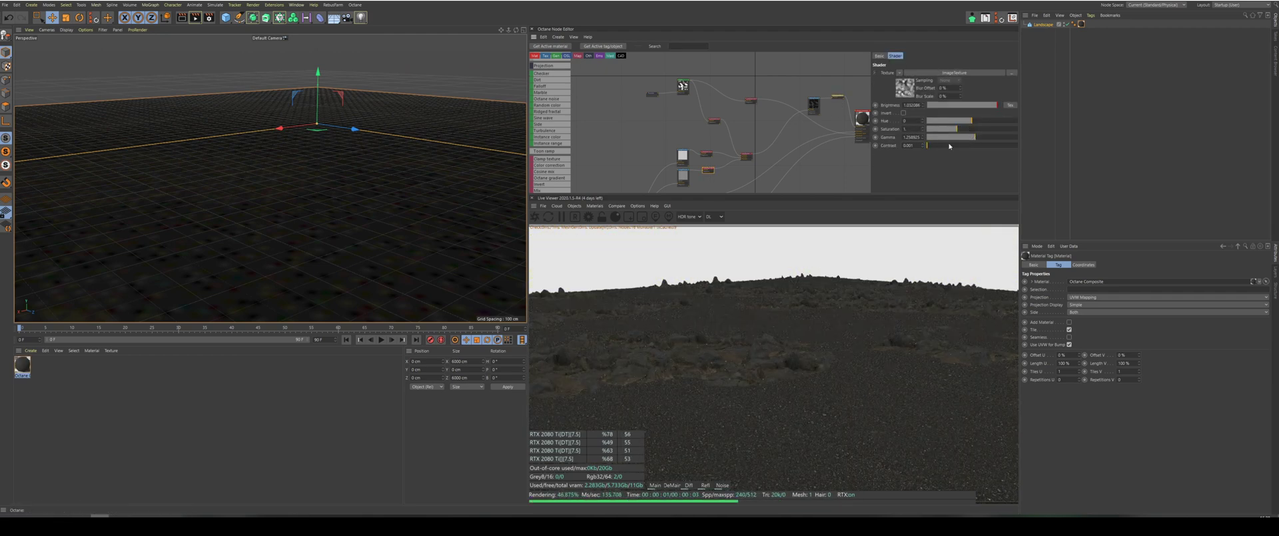
{"action": "left_click_drag", "start_coordinate": [974, 137], "coordinate": [973, 137]}
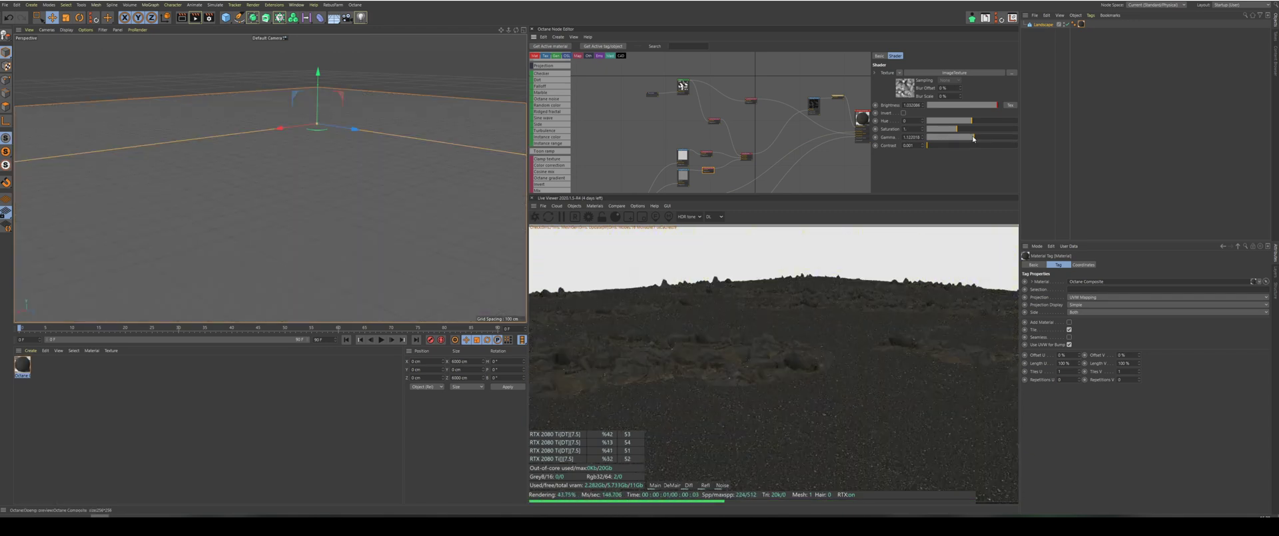
{"action": "left_click", "coordinate": [985, 139]}
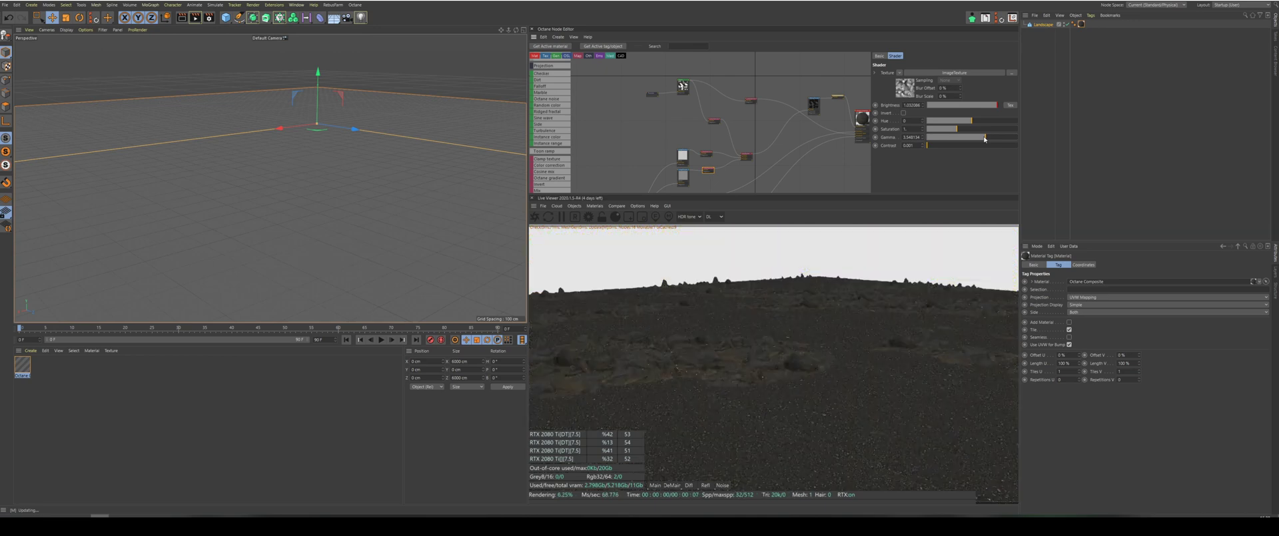
{"action": "left_click_drag", "start_coordinate": [985, 139], "coordinate": [977, 138]}
{"action": "double_click", "coordinate": [914, 137]}
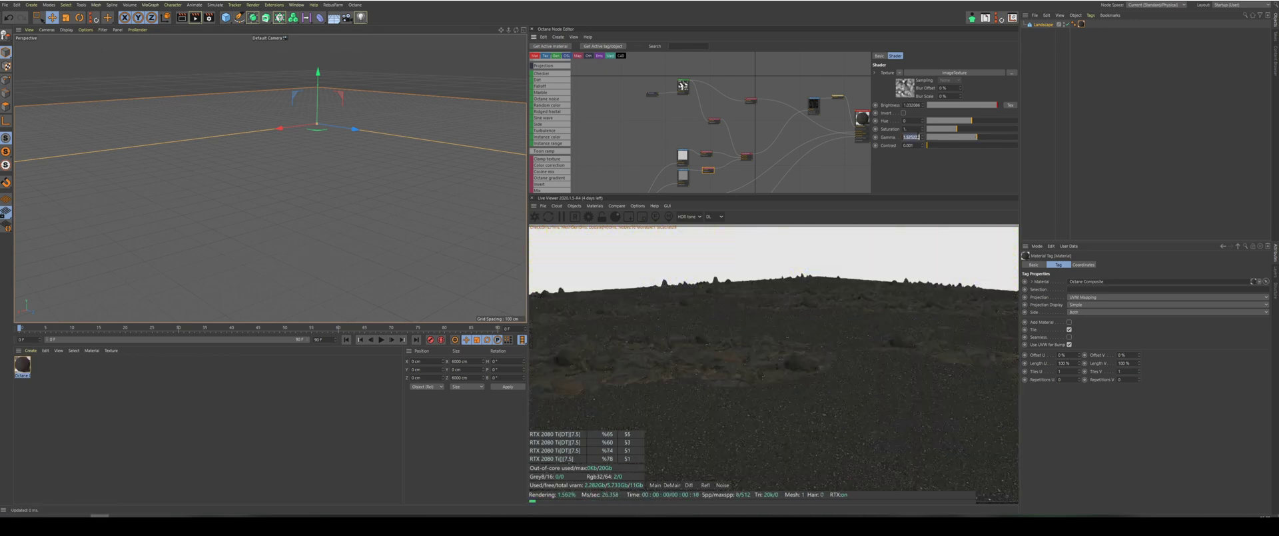
{"action": "type", "text": "1."}
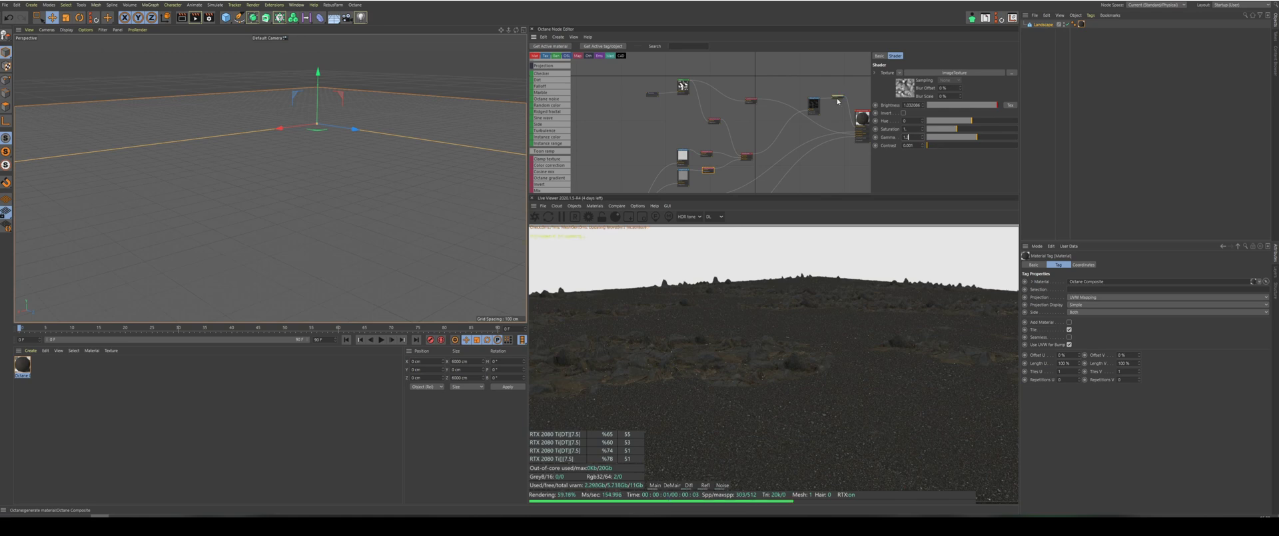
{"action": "type", "text": "2"}
{"action": "key", "text": "Return"}
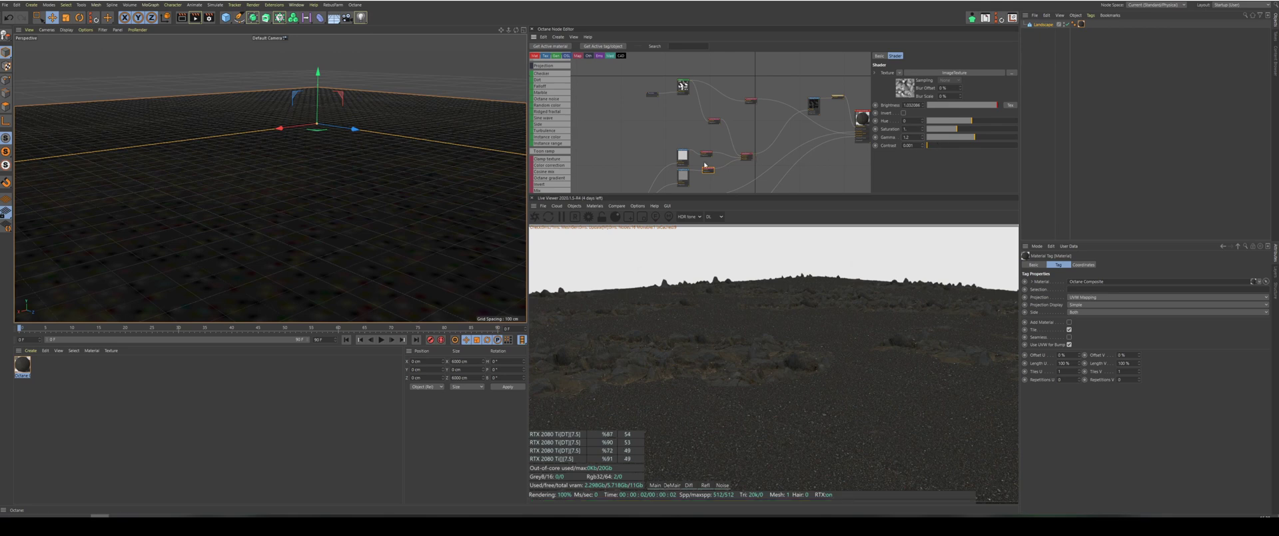
Lower the rock displacement's gamma to about 0.96, reduce the Displacement node's height to a little over 90 cm and inspect the rocks.
{"action": "scroll", "coordinate": [706, 159], "scroll_direction": "up", "scroll_amount": 2}
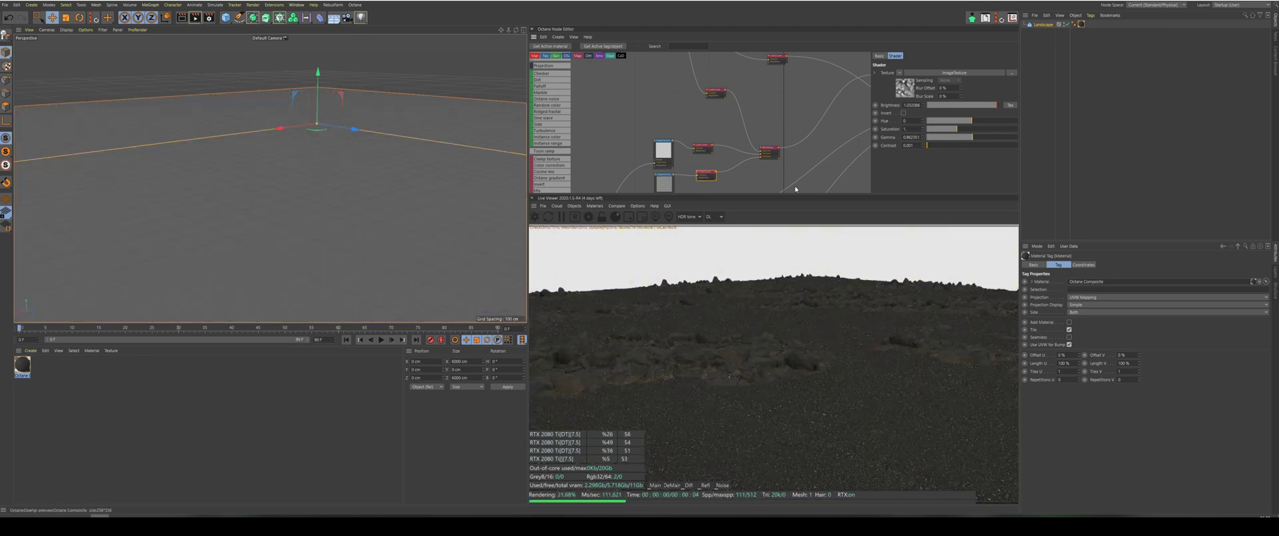
{"action": "scroll", "coordinate": [796, 189], "scroll_direction": "down", "scroll_amount": 2}
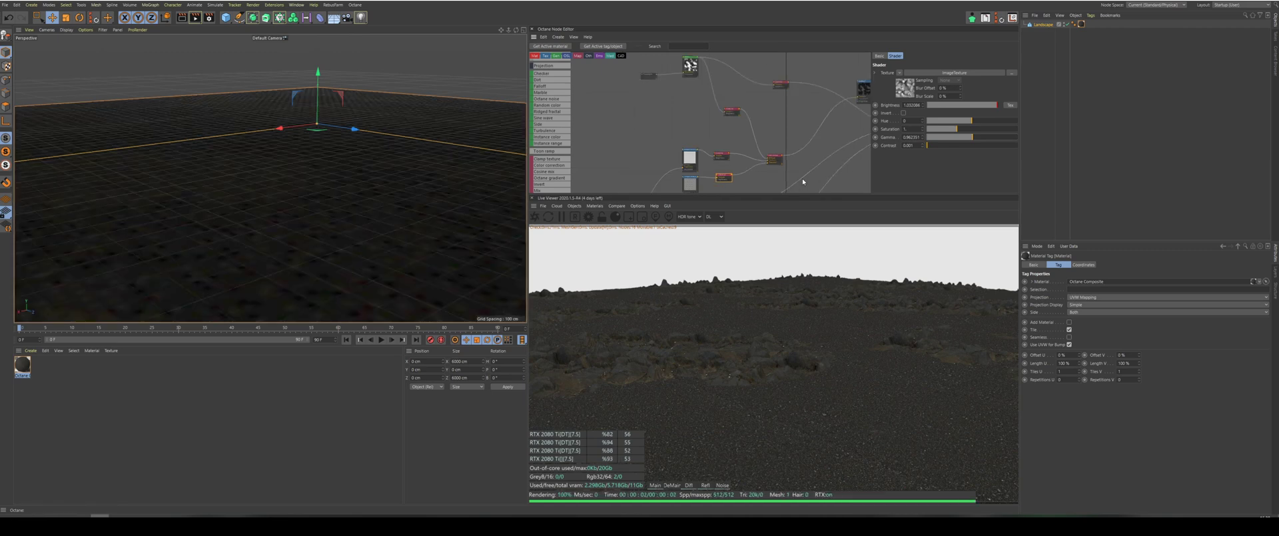
{"action": "middle_click_drag", "start_coordinate": [783, 97], "coordinate": [815, 170]}
{"action": "left_click", "coordinate": [812, 164]}
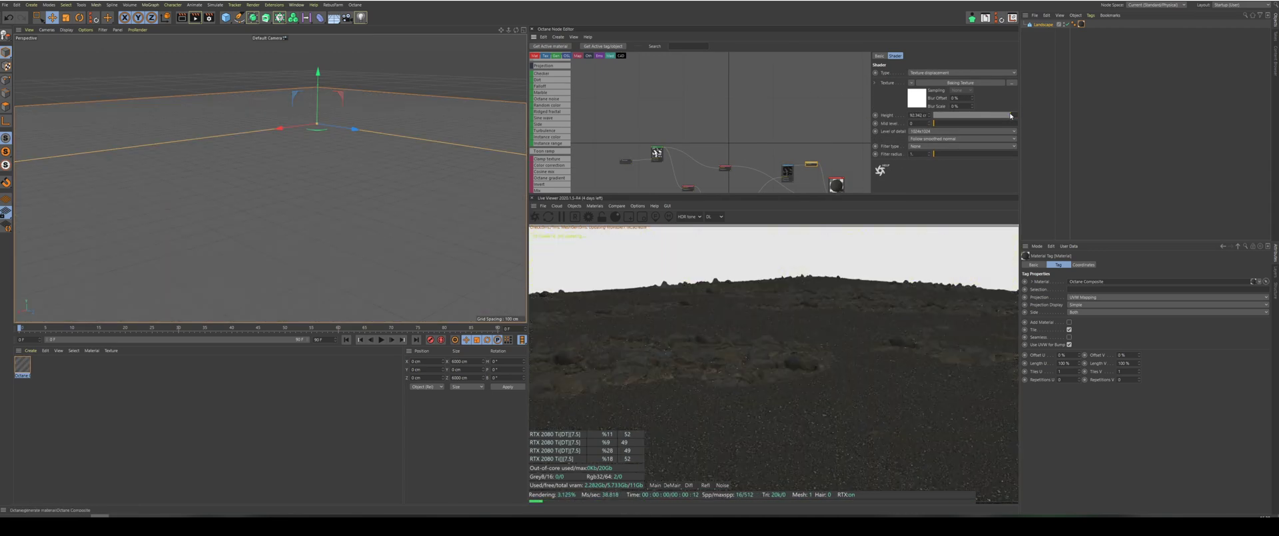
{"action": "left_click_drag", "start_coordinate": [291, 233], "coordinate": [266, 207], "text": "alt"}
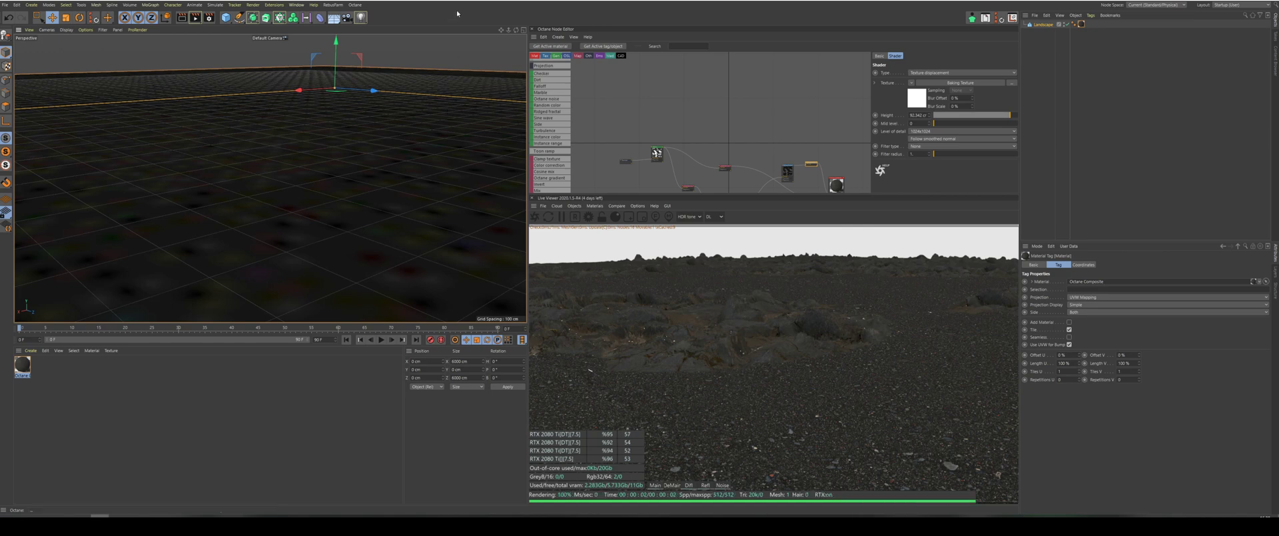
{"action": "left_click_drag", "start_coordinate": [516, 30], "coordinate": [502, 32]}
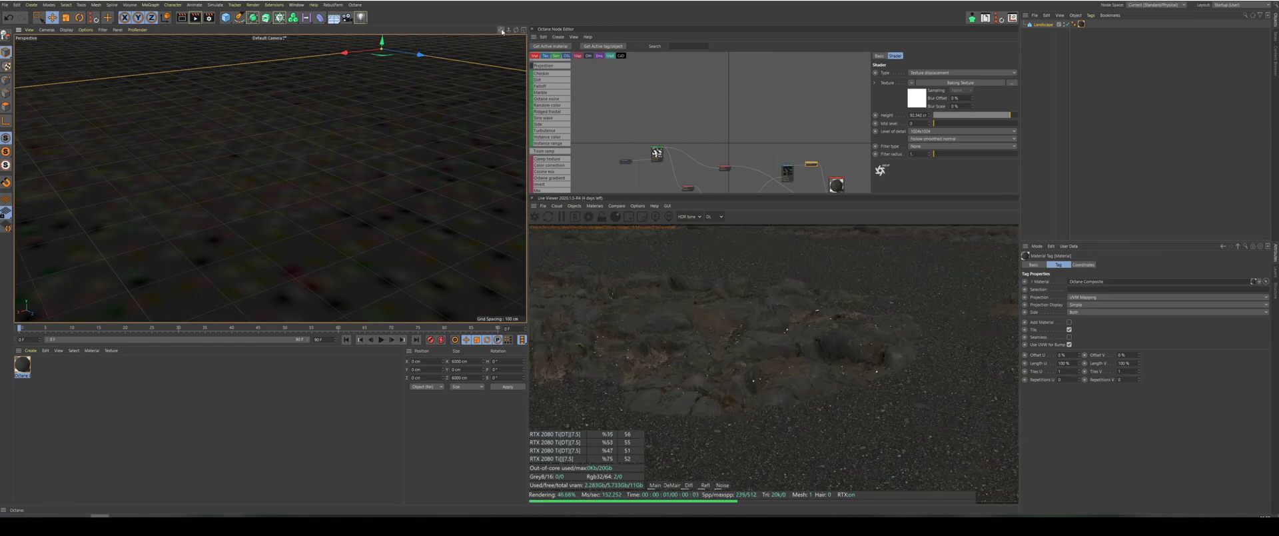
Inspect the displaced terrain from farther away and from a lower angle toward the horizon.
{"action": "left_click_drag", "start_coordinate": [502, 32], "coordinate": [501, 31]}
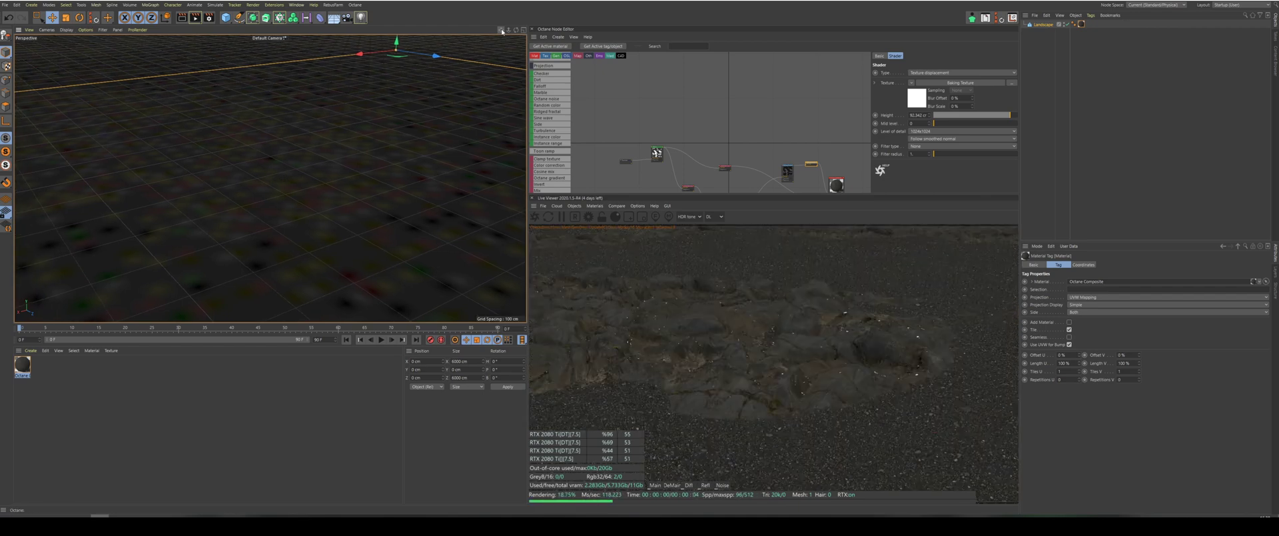
{"action": "scroll", "coordinate": [336, 212], "scroll_direction": "down", "scroll_amount": 1}
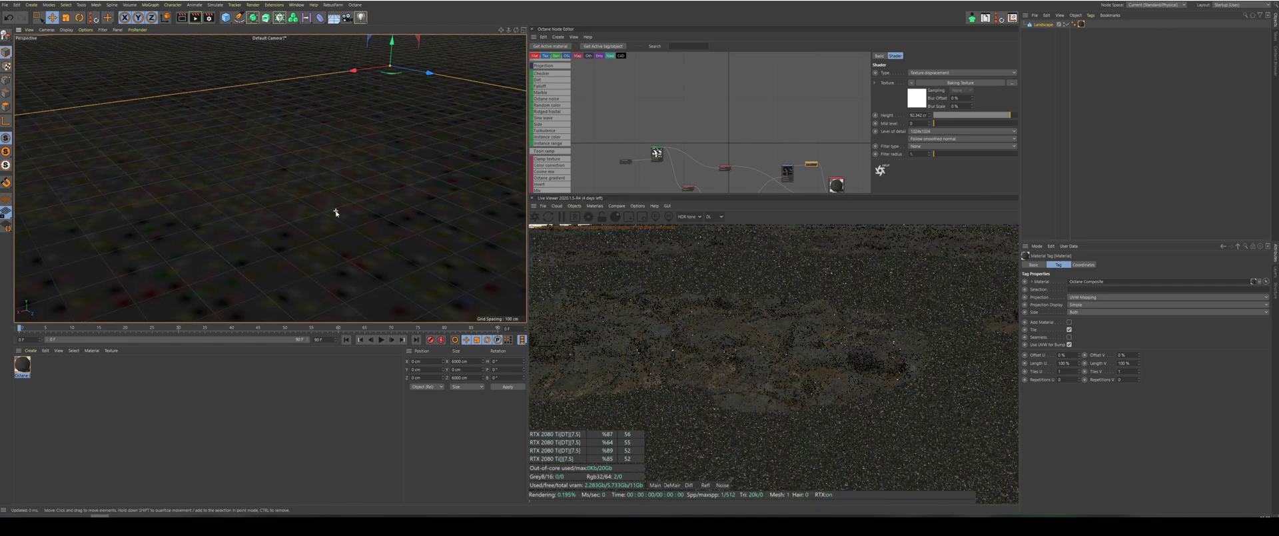
{"action": "scroll", "coordinate": [336, 213], "scroll_direction": "down", "scroll_amount": 3}
{"action": "scroll", "coordinate": [670, 69], "scroll_direction": "down", "scroll_amount": 3}
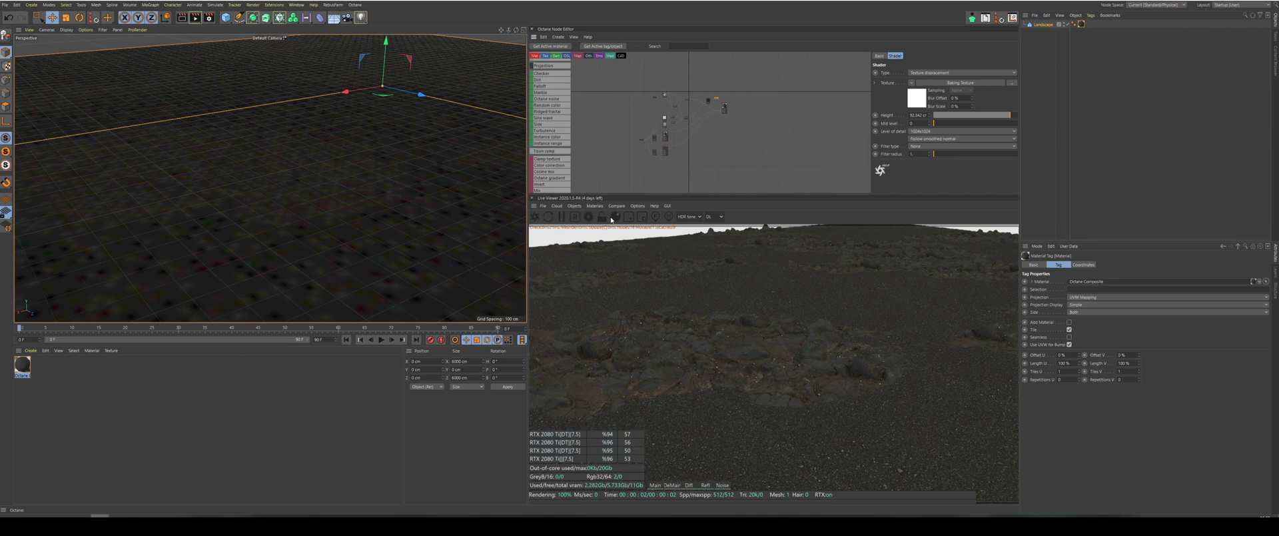
{"action": "scroll", "coordinate": [643, 113], "scroll_direction": "up", "scroll_amount": 3}
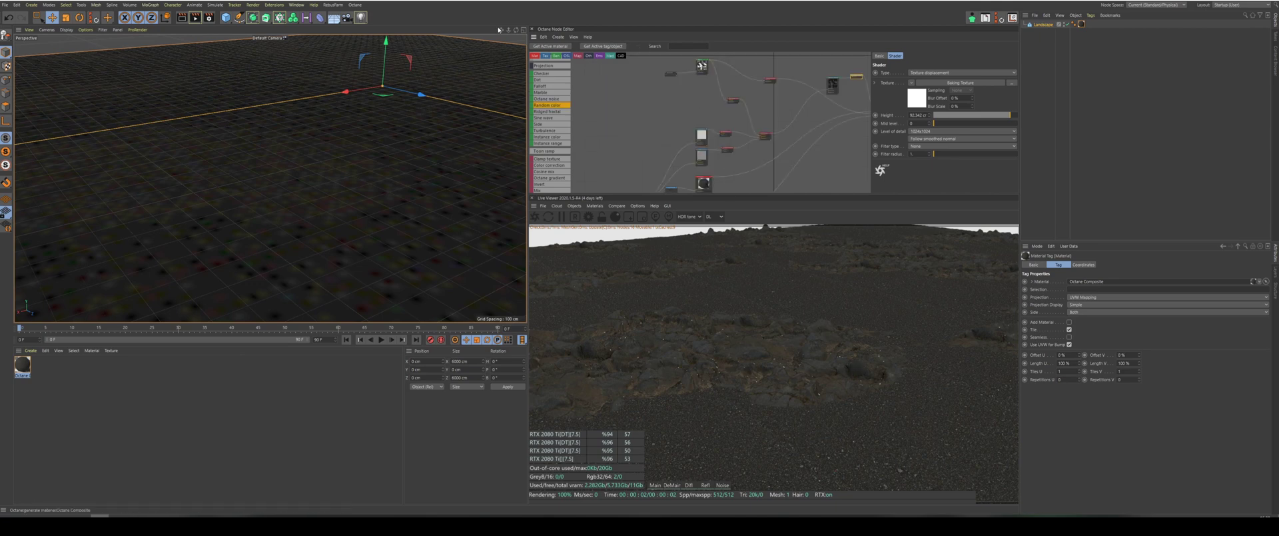
{"action": "left_click_drag", "start_coordinate": [515, 31], "coordinate": [271, 174]}
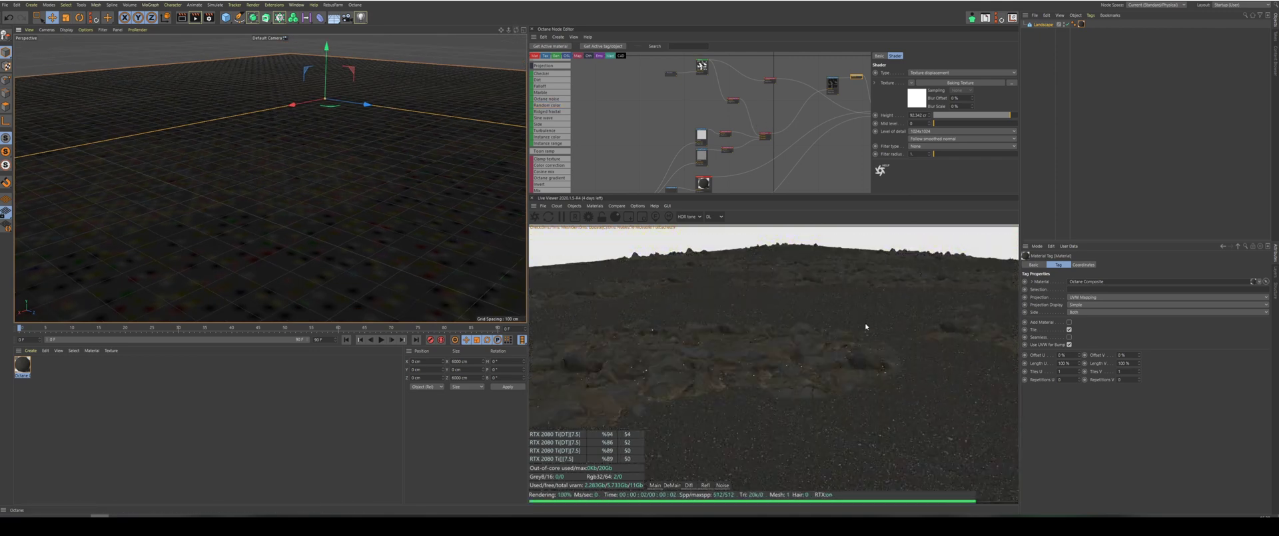
Review the ground texture, its material, the mask noise and the noise's Transform node in the node graph.
{"action": "scroll", "coordinate": [633, 124], "scroll_direction": "down", "scroll_amount": 3}
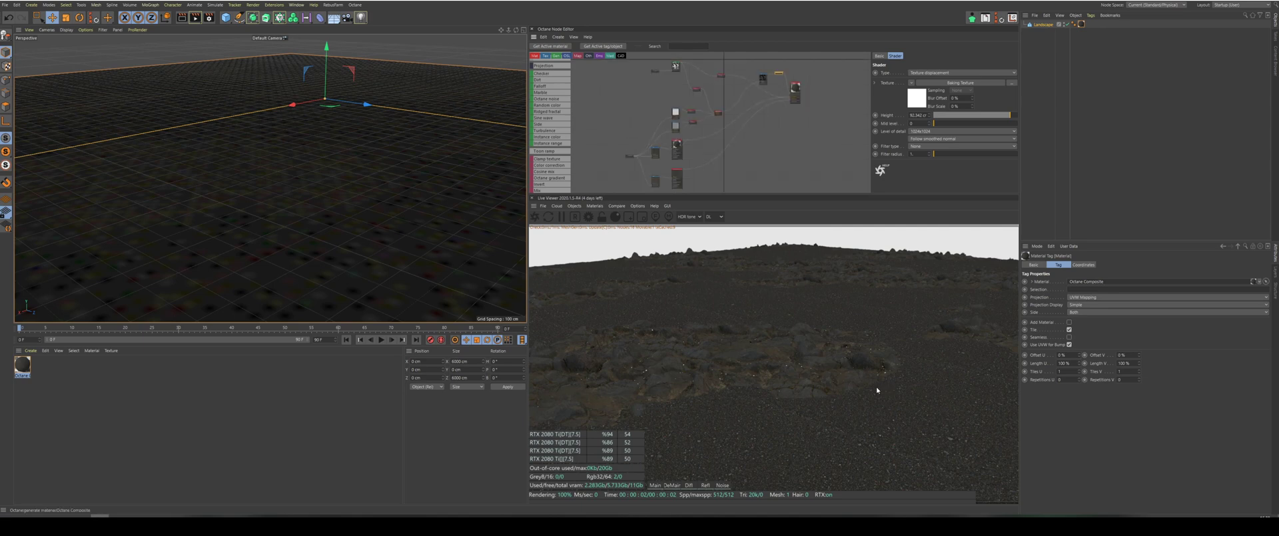
{"action": "scroll", "coordinate": [724, 164], "scroll_direction": "down", "scroll_amount": 2}
{"action": "scroll", "coordinate": [656, 175], "scroll_direction": "up", "scroll_amount": 4}
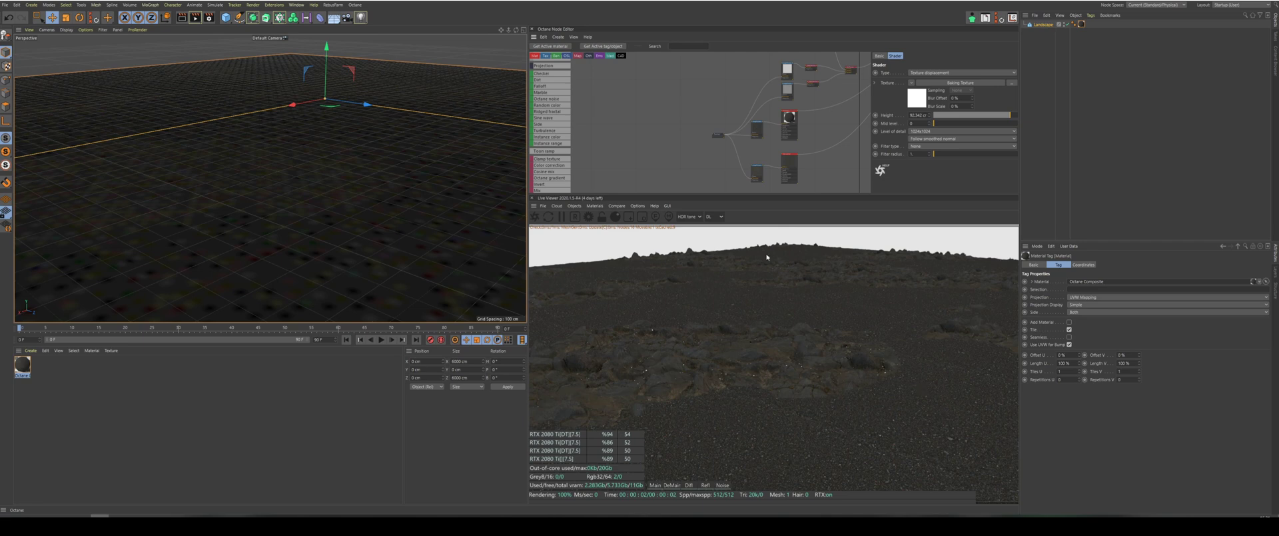
{"action": "scroll", "coordinate": [778, 128], "scroll_direction": "up", "scroll_amount": 3}
{"action": "left_click", "coordinate": [799, 107]}
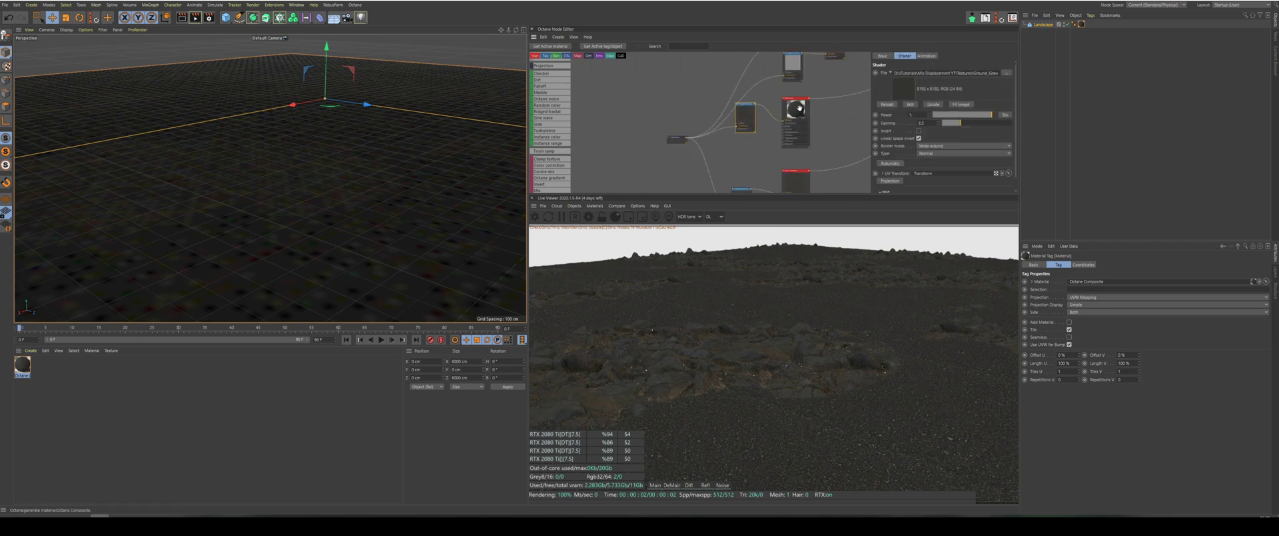
{"action": "left_click_drag", "start_coordinate": [799, 107], "coordinate": [805, 109]}
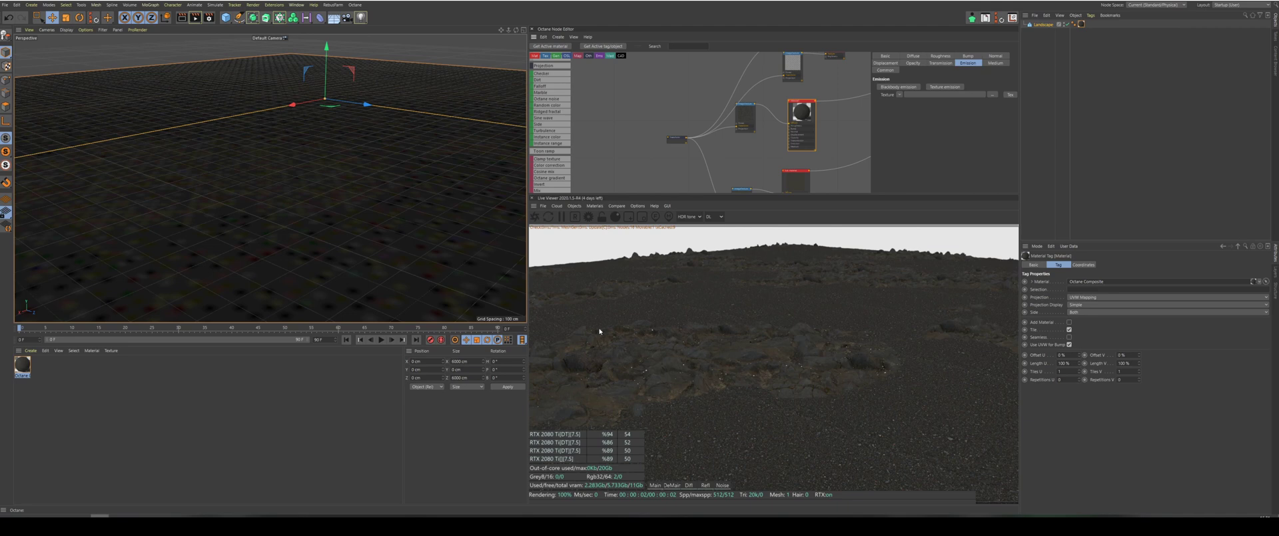
{"action": "scroll", "coordinate": [626, 149], "scroll_direction": "down", "scroll_amount": 2}
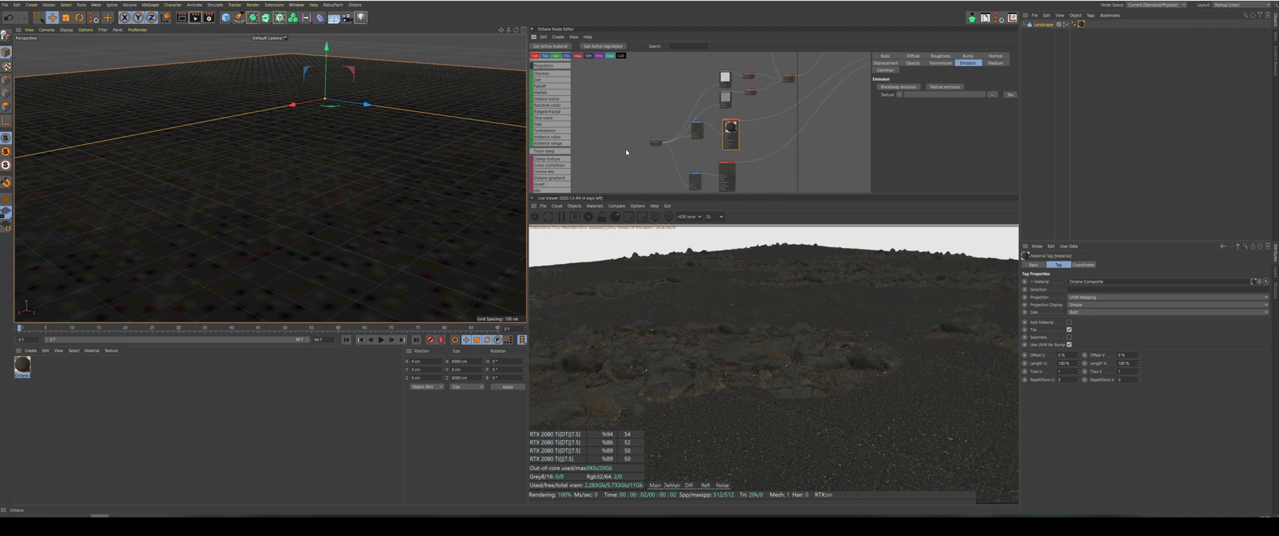
{"action": "left_click", "coordinate": [703, 132]}
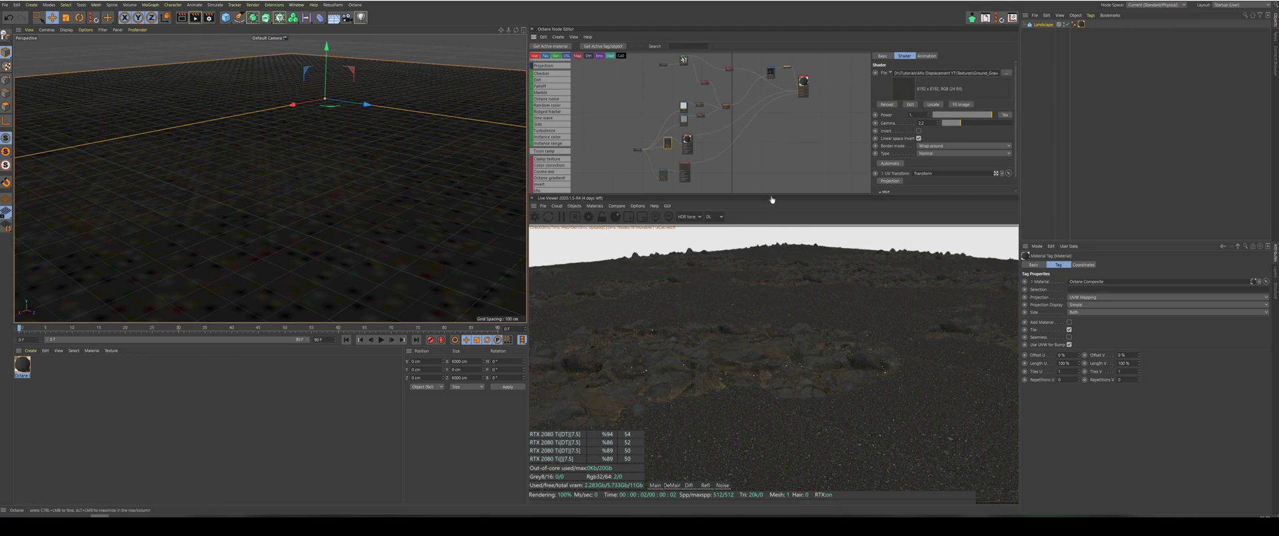
{"action": "scroll", "coordinate": [746, 157], "scroll_direction": "down", "scroll_amount": 1}
{"action": "scroll", "coordinate": [744, 99], "scroll_direction": "up", "scroll_amount": 1}
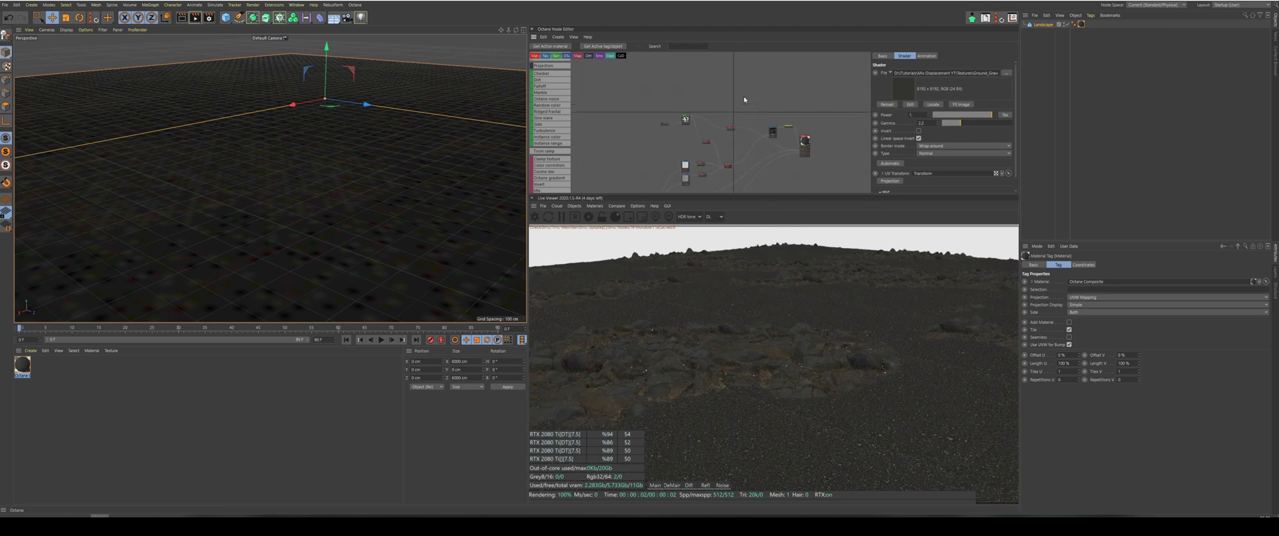
{"action": "scroll", "coordinate": [759, 121], "scroll_direction": "up", "scroll_amount": 1}
{"action": "scroll", "coordinate": [759, 123], "scroll_direction": "down", "scroll_amount": 3}
{"action": "scroll", "coordinate": [743, 132], "scroll_direction": "up", "scroll_amount": 3}
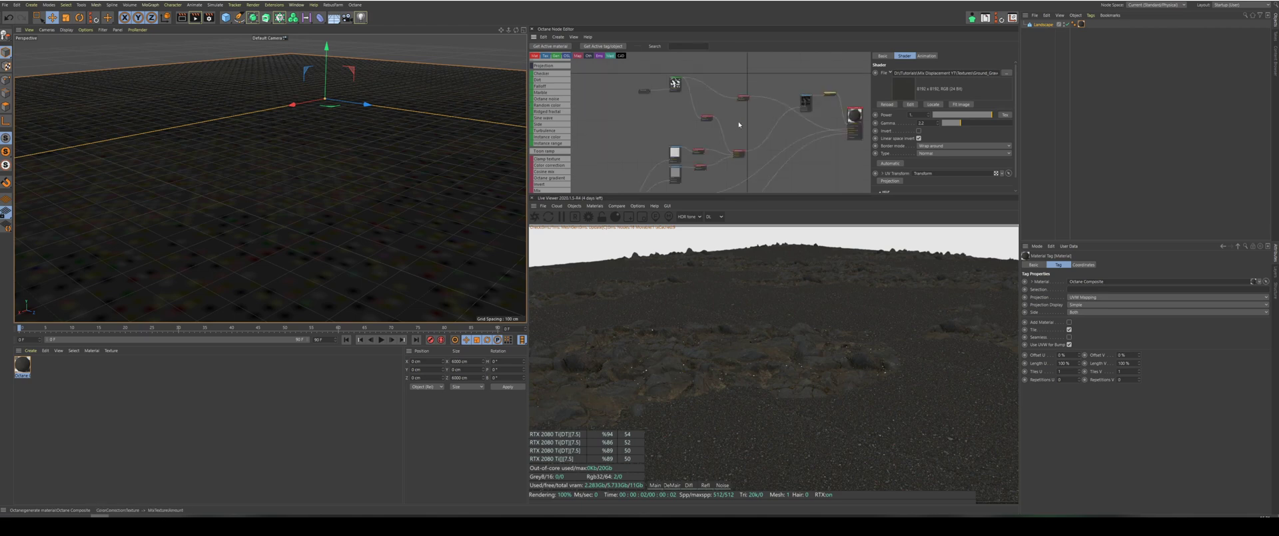
{"action": "left_click_drag", "start_coordinate": [674, 83], "coordinate": [673, 108]}
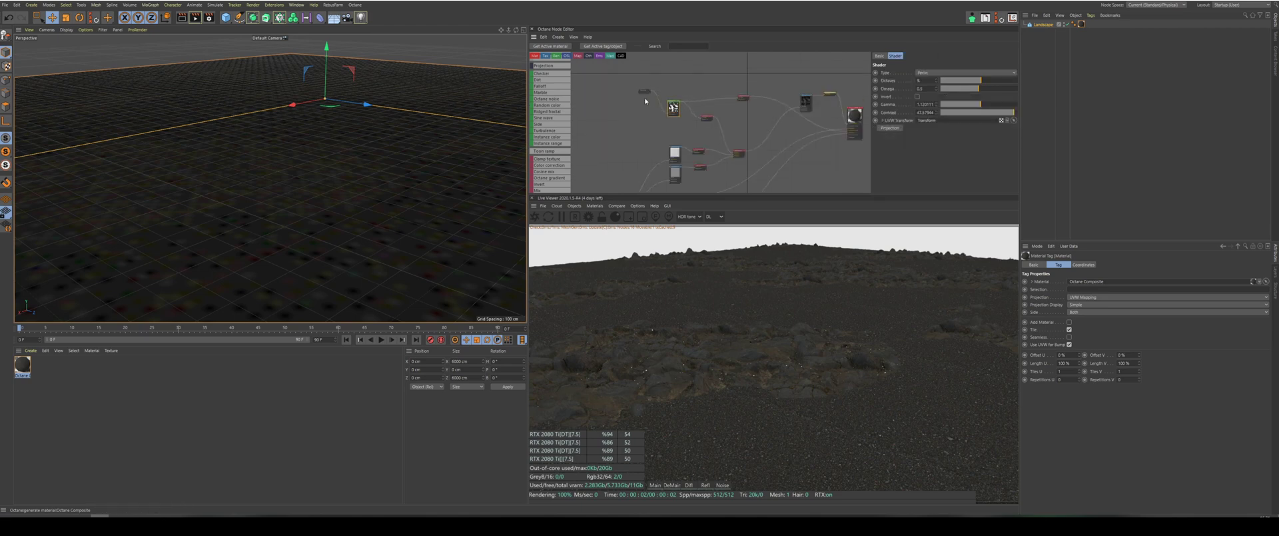
{"action": "scroll", "coordinate": [634, 97], "scroll_direction": "up", "scroll_amount": 1}
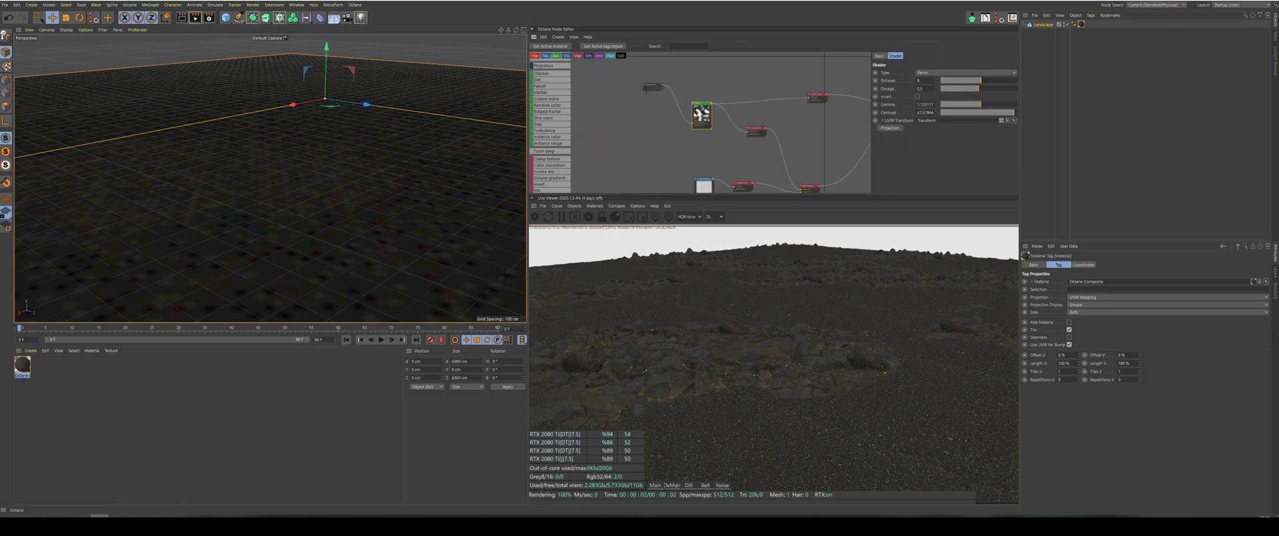
{"action": "left_click", "coordinate": [650, 108]}
{"action": "scroll", "coordinate": [685, 149], "scroll_direction": "down", "scroll_amount": 3}
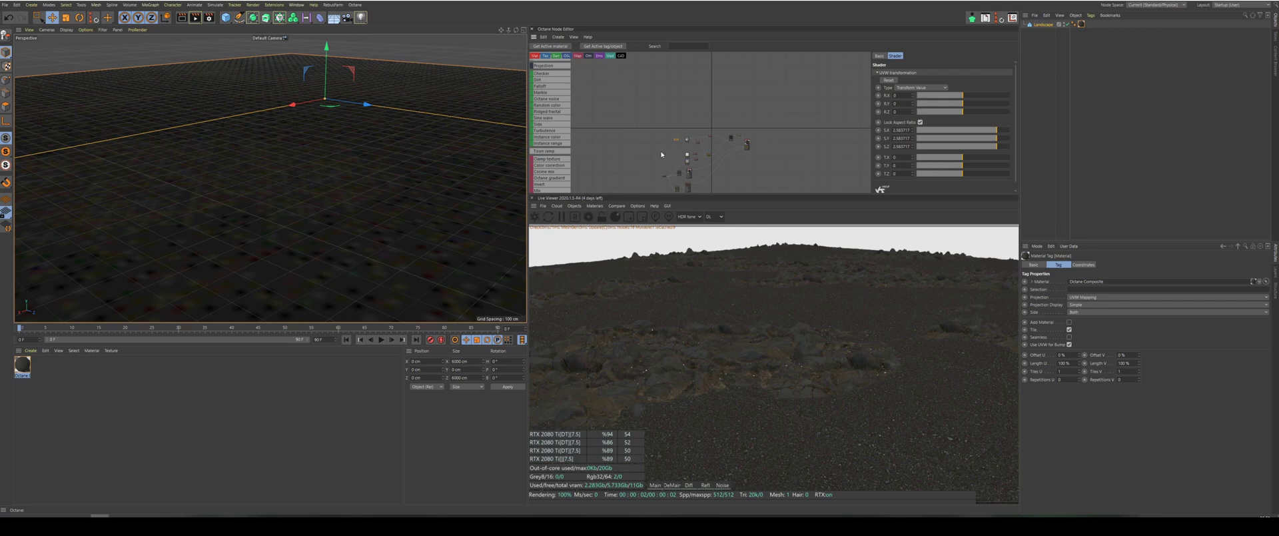
Duplicate the rock image texture together with its connected material node and place the copies below the originals.
{"action": "scroll", "coordinate": [662, 154], "scroll_direction": "up", "scroll_amount": 5}
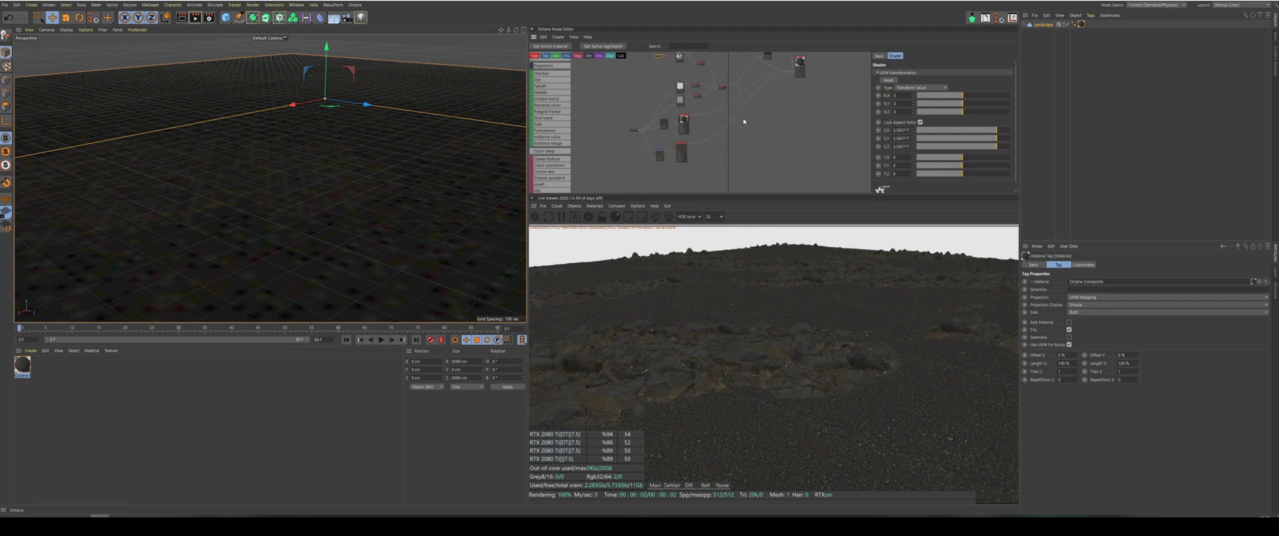
{"action": "scroll", "coordinate": [633, 157], "scroll_direction": "up", "scroll_amount": 2}
{"action": "left_click", "coordinate": [637, 132]}
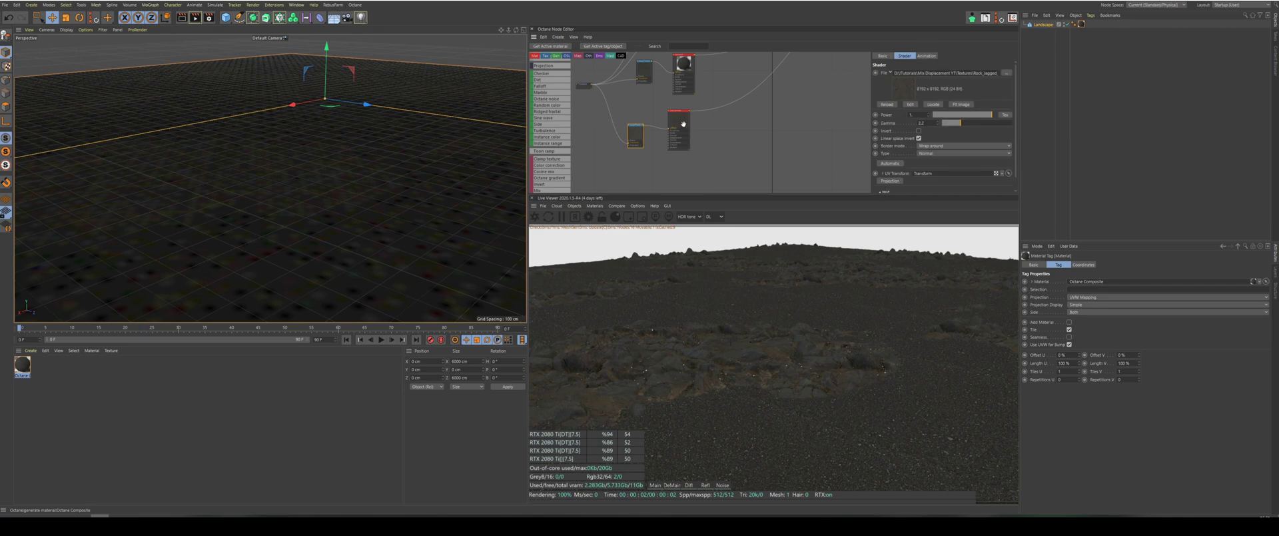
{"action": "left_click", "coordinate": [681, 126], "text": "shift"}
{"action": "left_click_drag", "start_coordinate": [681, 127], "coordinate": [684, 180], "text": "ctrl"}
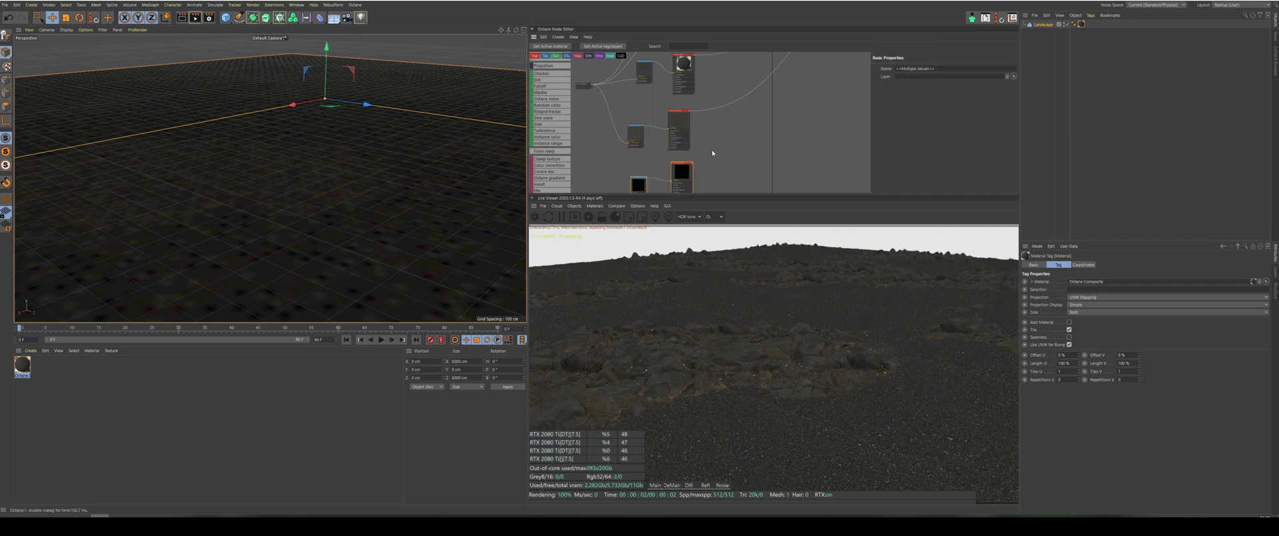
Load the orange fine sand texture into the duplicated image texture node and link it to the shared Transform node.
{"action": "scroll", "coordinate": [711, 149], "scroll_direction": "down", "scroll_amount": 3}
{"action": "scroll", "coordinate": [665, 180], "scroll_direction": "up", "scroll_amount": 3}
{"action": "left_click", "coordinate": [683, 153]}
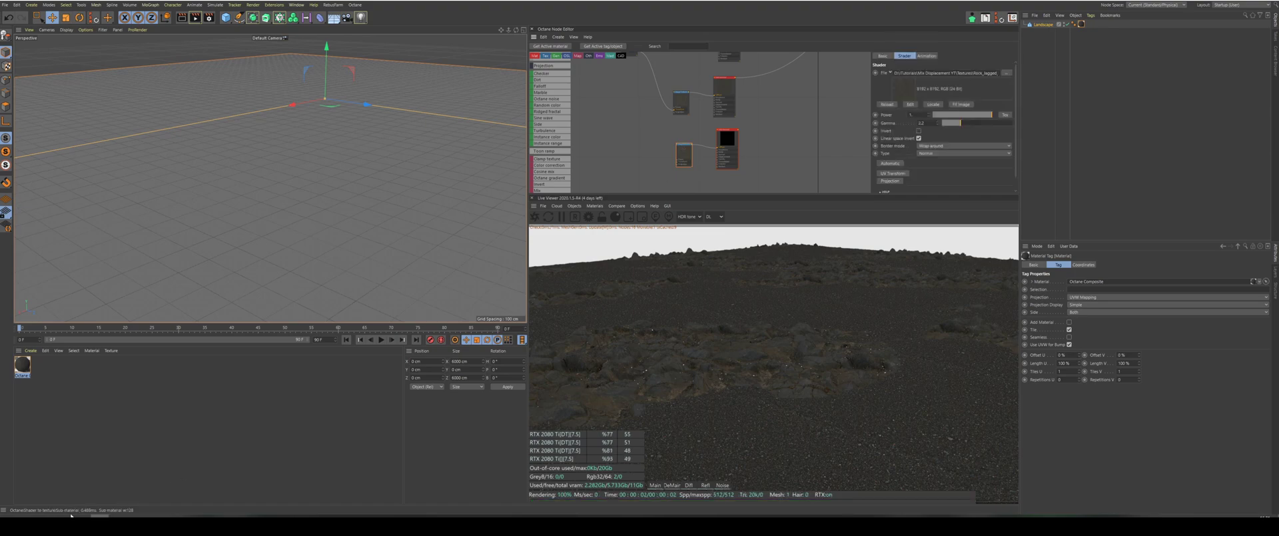
{"action": "mouse_move", "coordinate": [26, 515]}
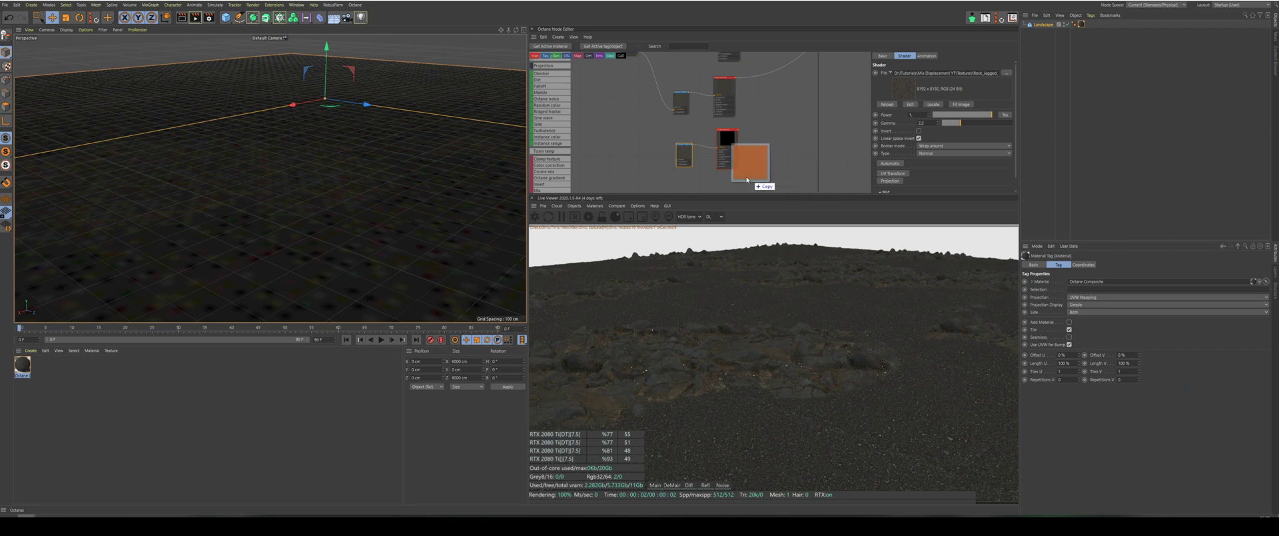
{"action": "left_click_drag", "start_coordinate": [750, 183], "coordinate": [680, 152]}
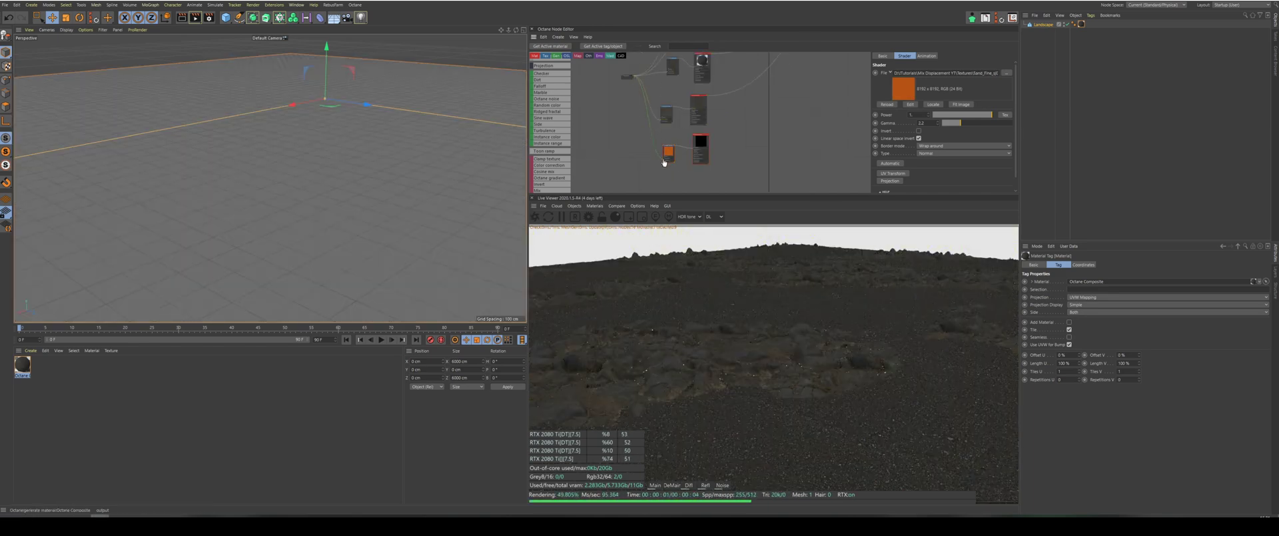
{"action": "left_click_drag", "start_coordinate": [663, 162], "coordinate": [664, 159]}
Connect the new sand material to the composite material as an additional material layer.
{"action": "scroll", "coordinate": [651, 181], "scroll_direction": "down", "scroll_amount": 3}
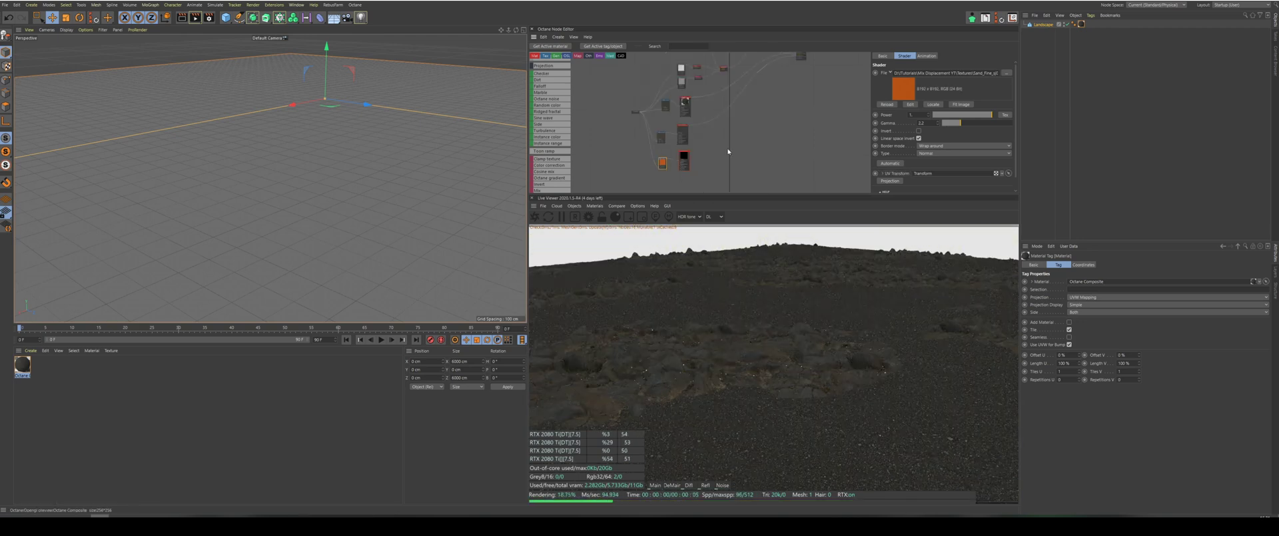
{"action": "scroll", "coordinate": [801, 120], "scroll_direction": "down", "scroll_amount": 3}
{"action": "scroll", "coordinate": [808, 79], "scroll_direction": "up", "scroll_amount": 5}
{"action": "scroll", "coordinate": [797, 101], "scroll_direction": "down", "scroll_amount": 2}
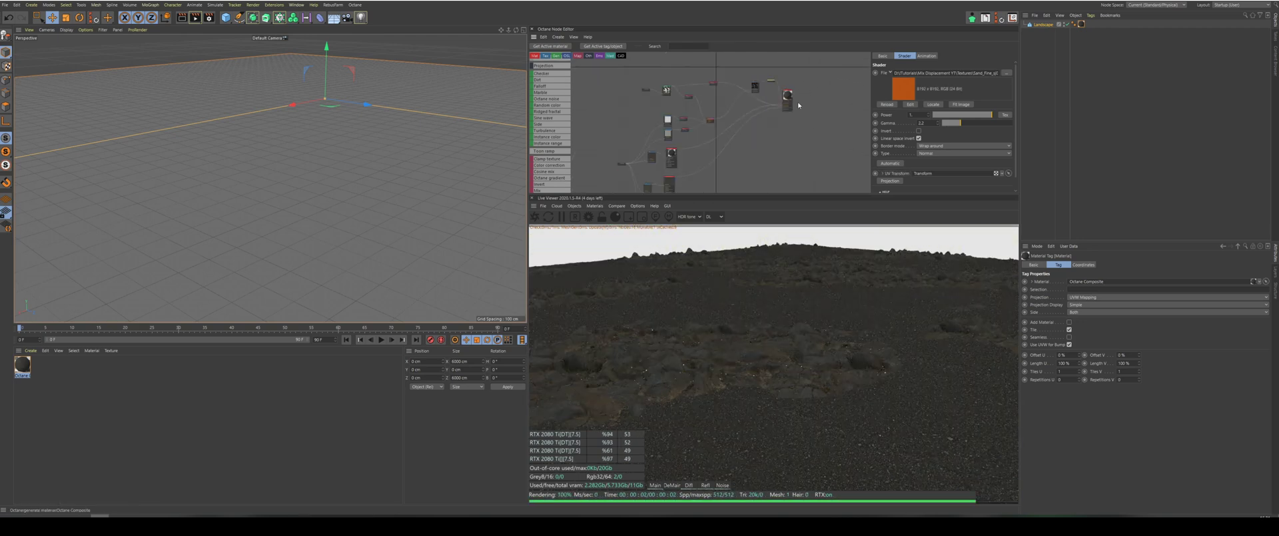
{"action": "scroll", "coordinate": [725, 174], "scroll_direction": "down", "scroll_amount": 3}
{"action": "scroll", "coordinate": [727, 174], "scroll_direction": "up", "scroll_amount": 5}
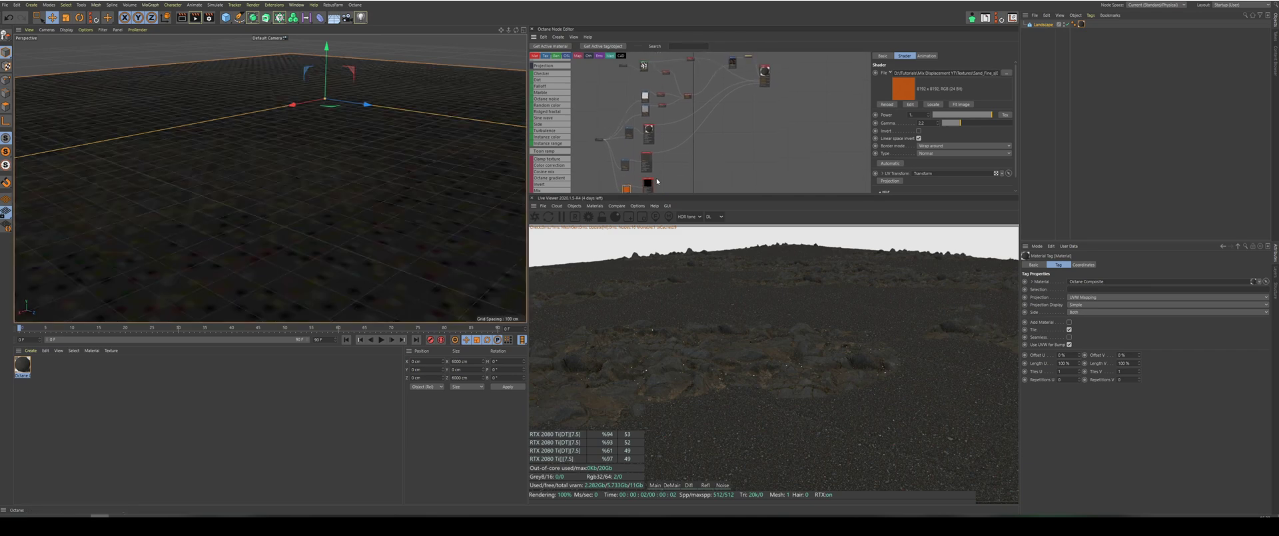
{"action": "scroll", "coordinate": [653, 178], "scroll_direction": "up", "scroll_amount": 3}
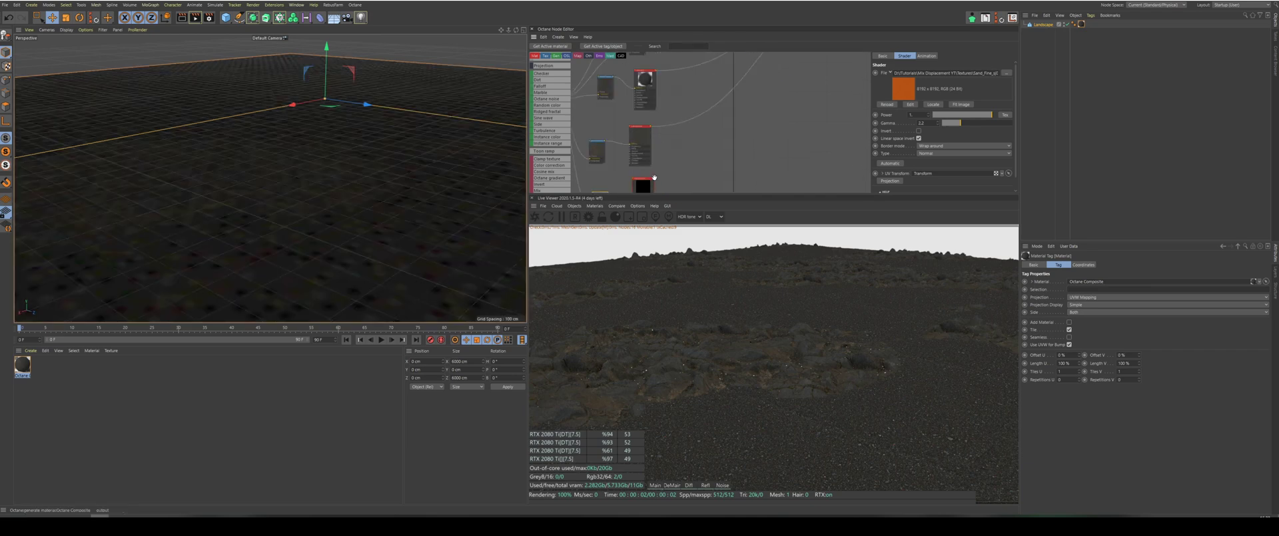
{"action": "scroll", "coordinate": [654, 176], "scroll_direction": "down", "scroll_amount": 3}
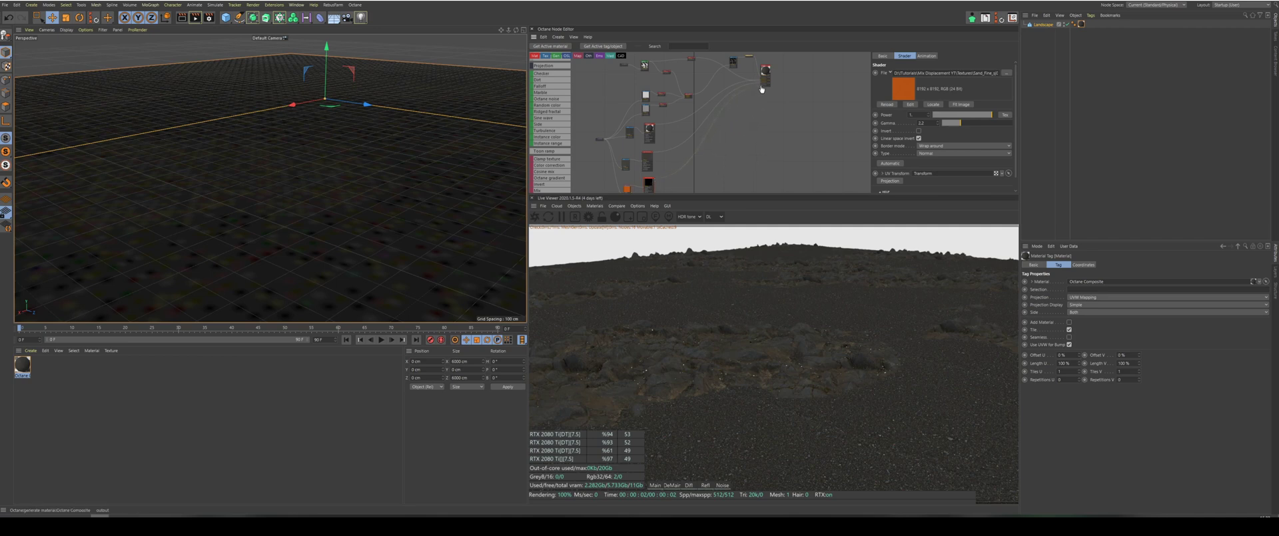
{"action": "left_click_drag", "start_coordinate": [762, 88], "coordinate": [763, 89]}
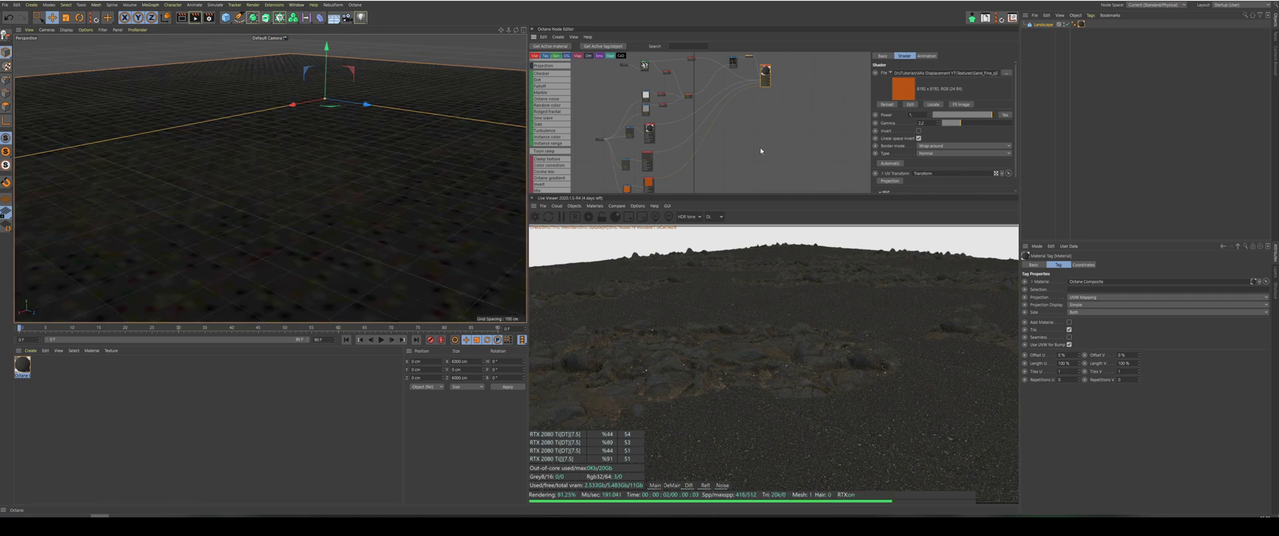
Add an Octane Noise node above the existing mask noise in the node graph.
{"action": "scroll", "coordinate": [761, 151], "scroll_direction": "down", "scroll_amount": 3}
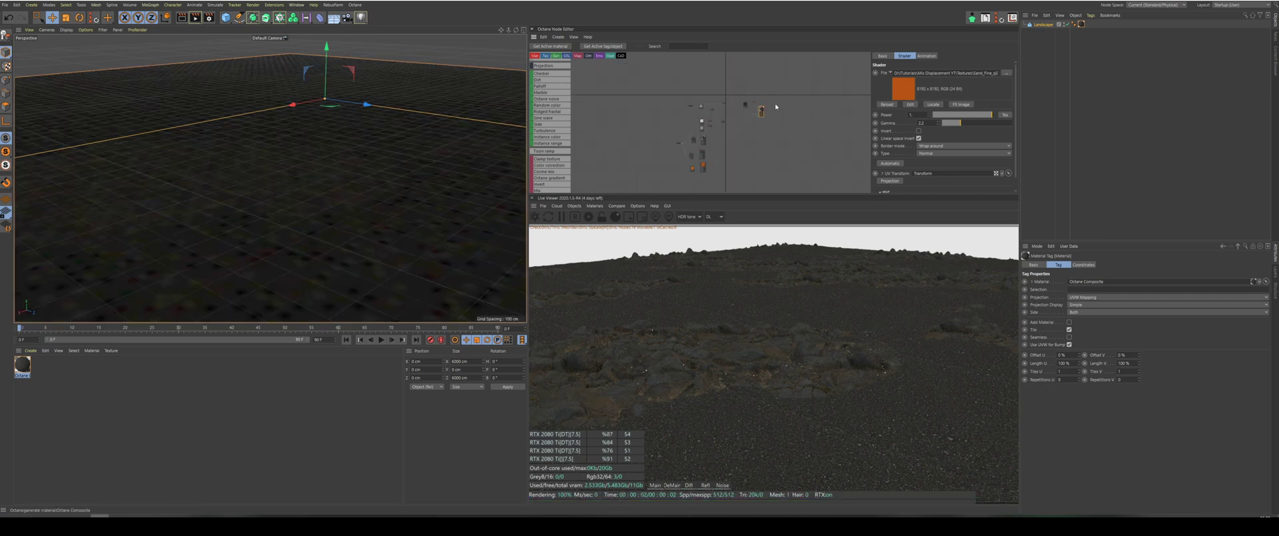
{"action": "scroll", "coordinate": [780, 108], "scroll_direction": "up", "scroll_amount": 5}
{"action": "scroll", "coordinate": [785, 115], "scroll_direction": "down", "scroll_amount": 2}
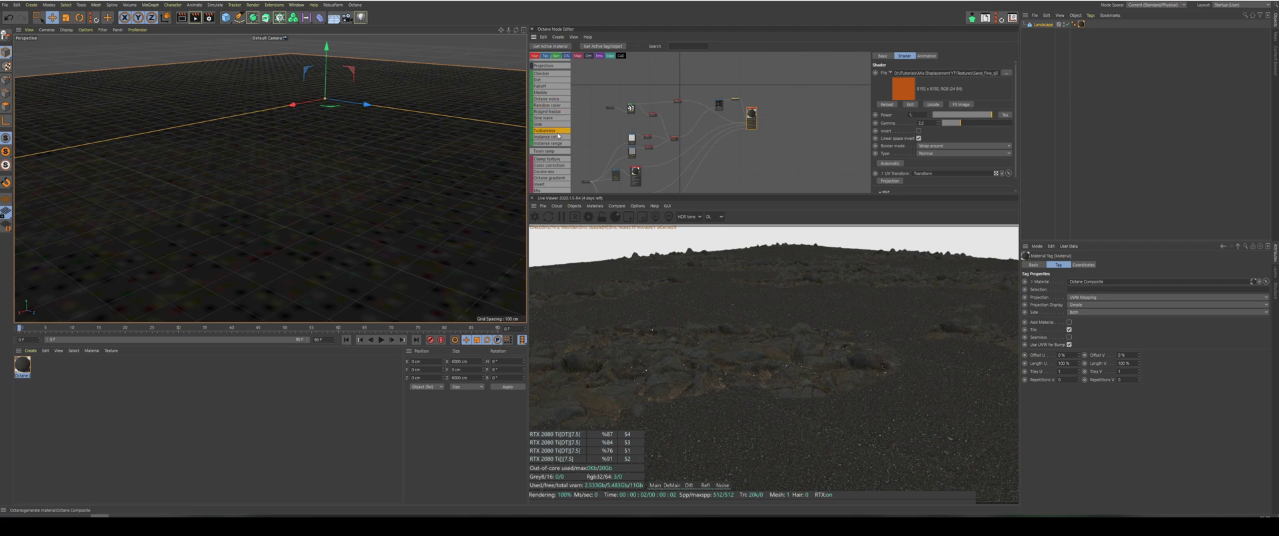
{"action": "scroll", "coordinate": [556, 165], "scroll_direction": "up", "scroll_amount": 2}
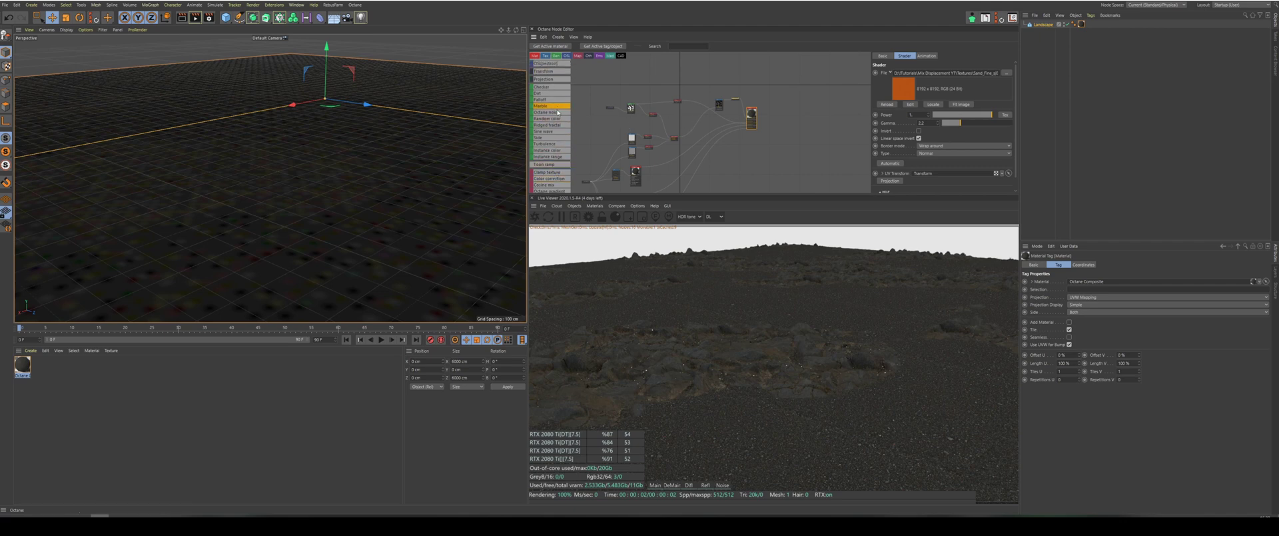
{"action": "left_click", "coordinate": [632, 92]}
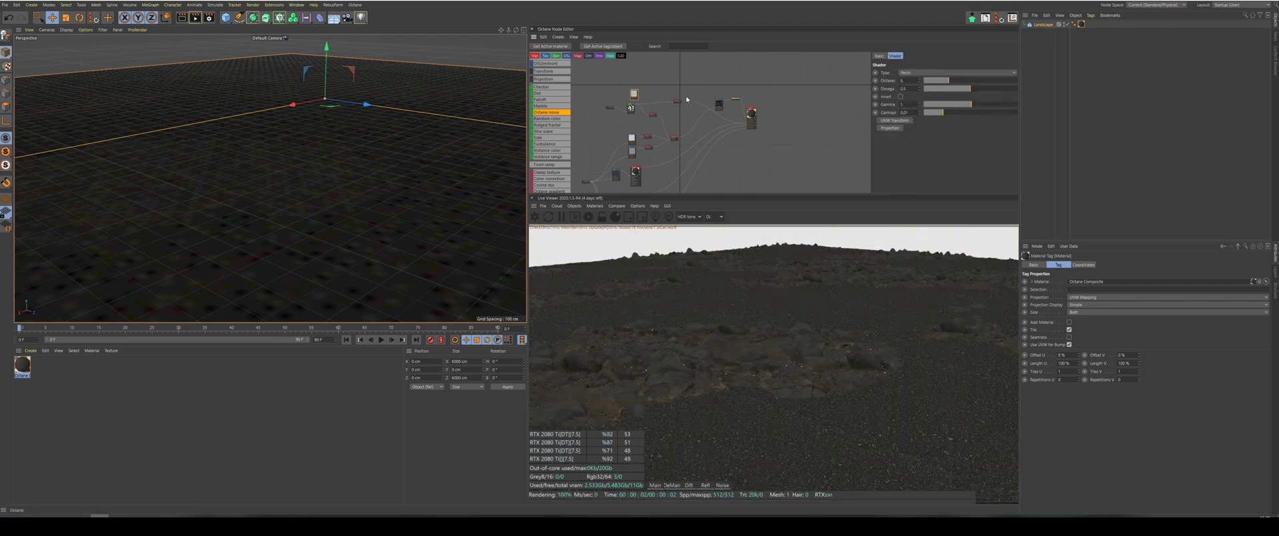
Connect the new noise to the composite material as the mask for the sand layer.
{"action": "scroll", "coordinate": [650, 100], "scroll_direction": "up", "scroll_amount": 2}
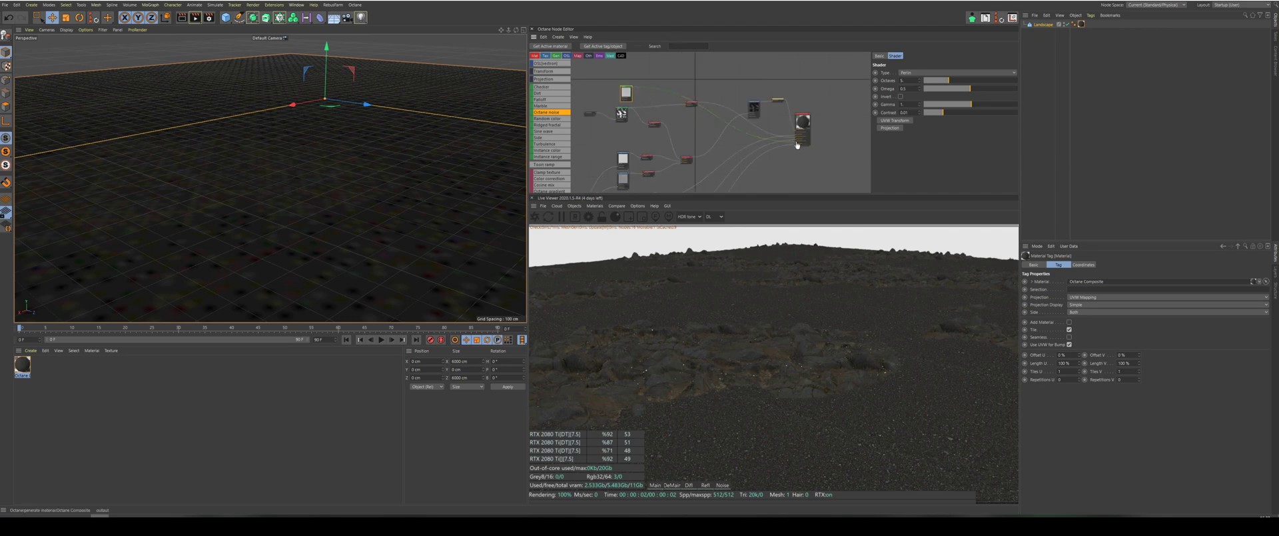
{"action": "left_click_drag", "start_coordinate": [797, 145], "coordinate": [797, 143]}
{"action": "left_click_drag", "start_coordinate": [629, 94], "coordinate": [623, 93]}
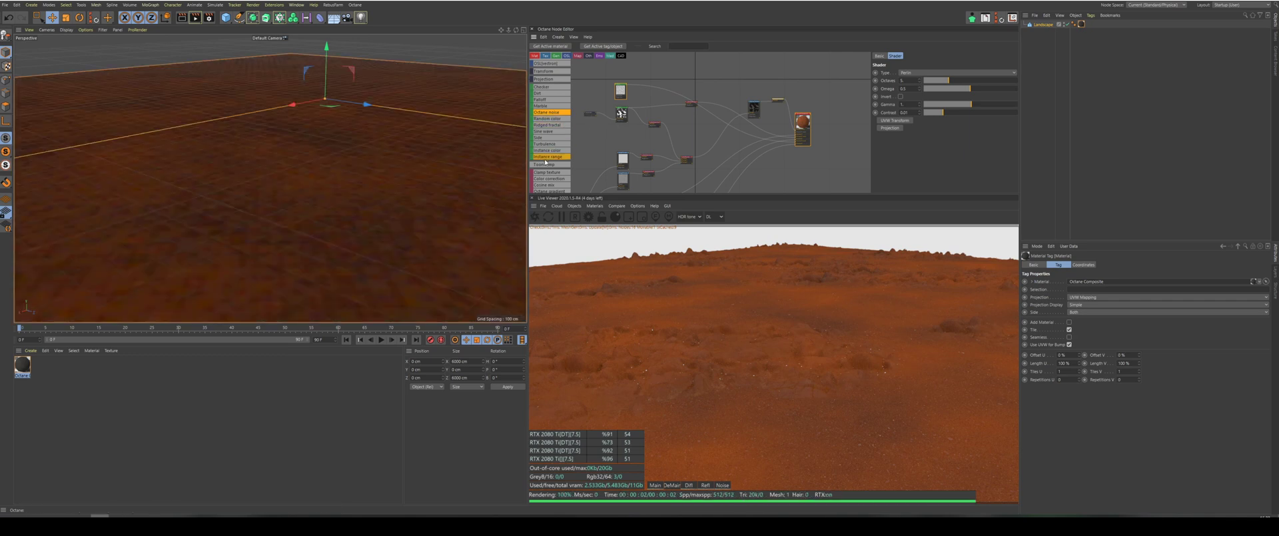
{"action": "scroll", "coordinate": [545, 162], "scroll_direction": "down", "scroll_amount": 10}
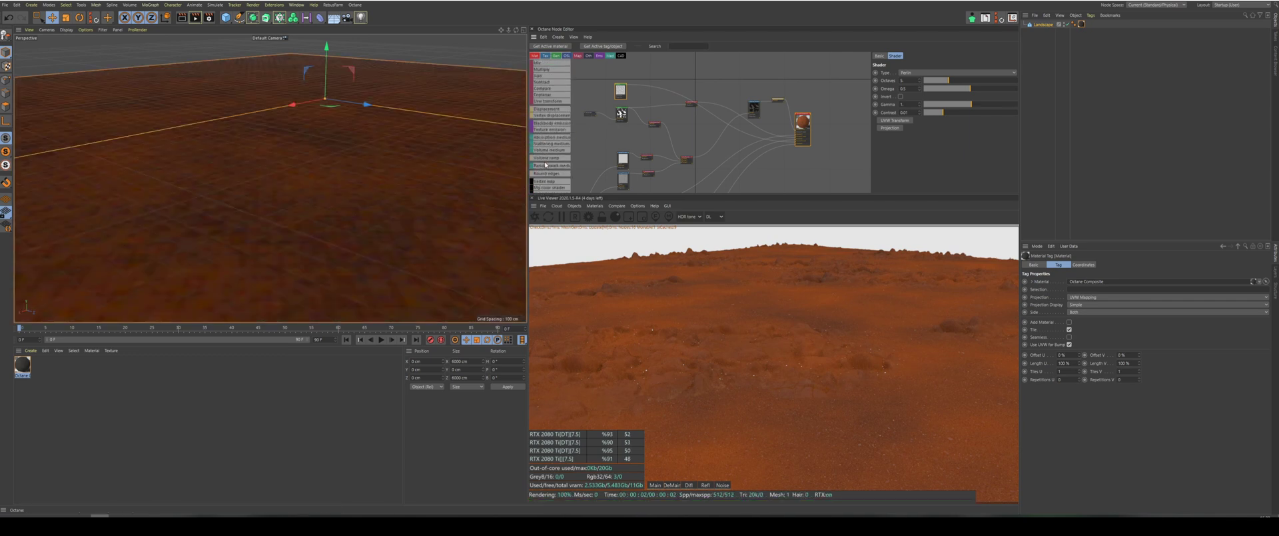
Add a Transform node beside the new sand mask noise and link it to the noise's UVW transform.
{"action": "scroll", "coordinate": [545, 160], "scroll_direction": "up", "scroll_amount": 10}
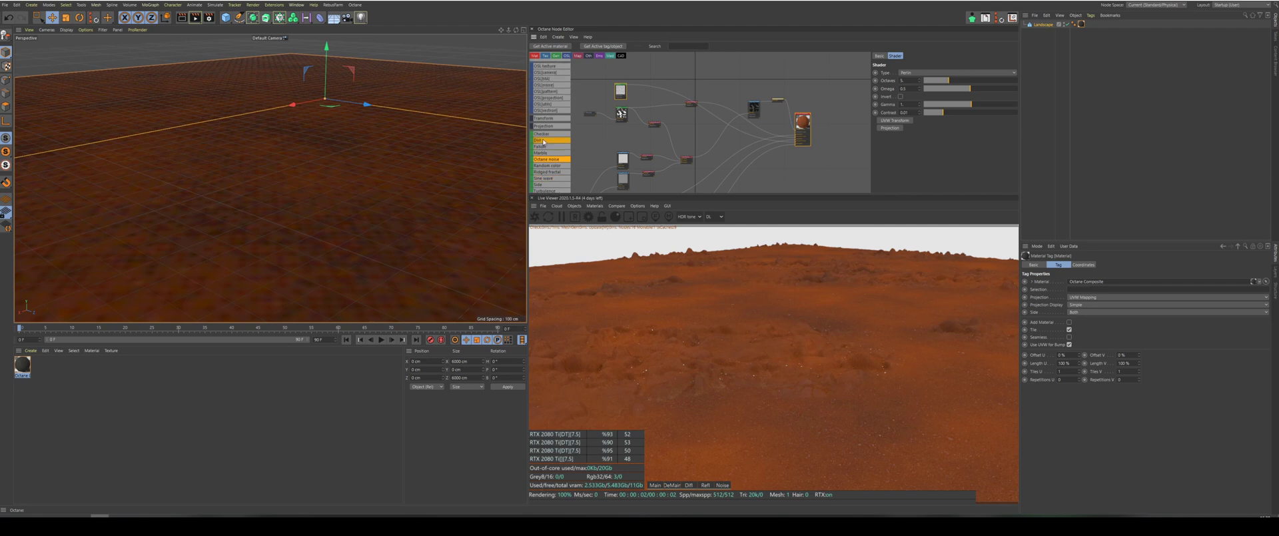
{"action": "left_click_drag", "start_coordinate": [543, 118], "coordinate": [625, 102]}
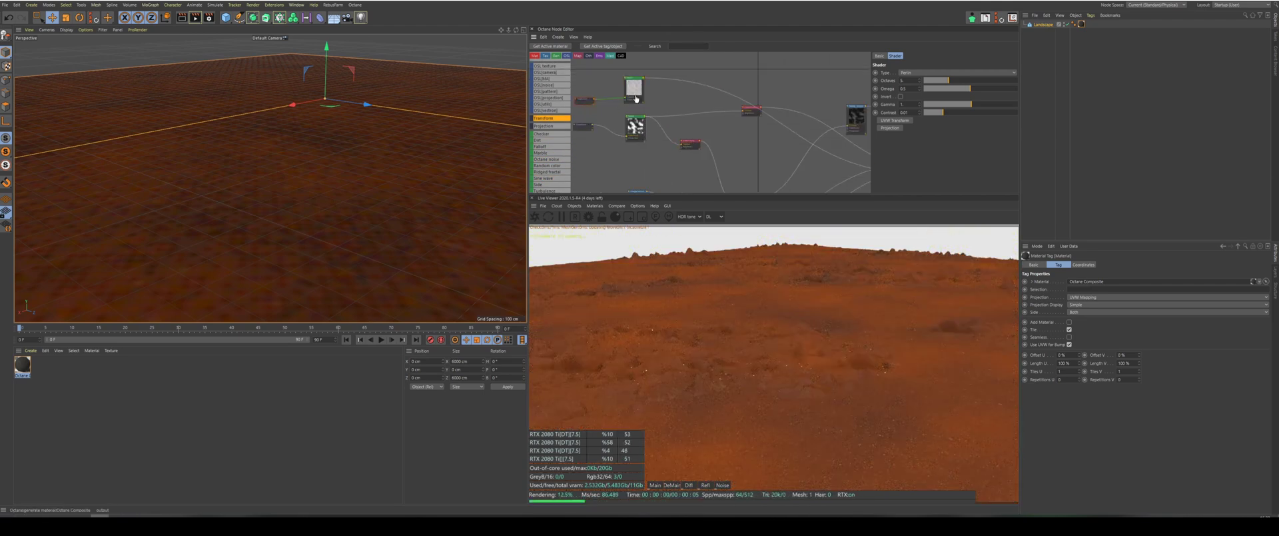
{"action": "left_click", "coordinate": [629, 98]}
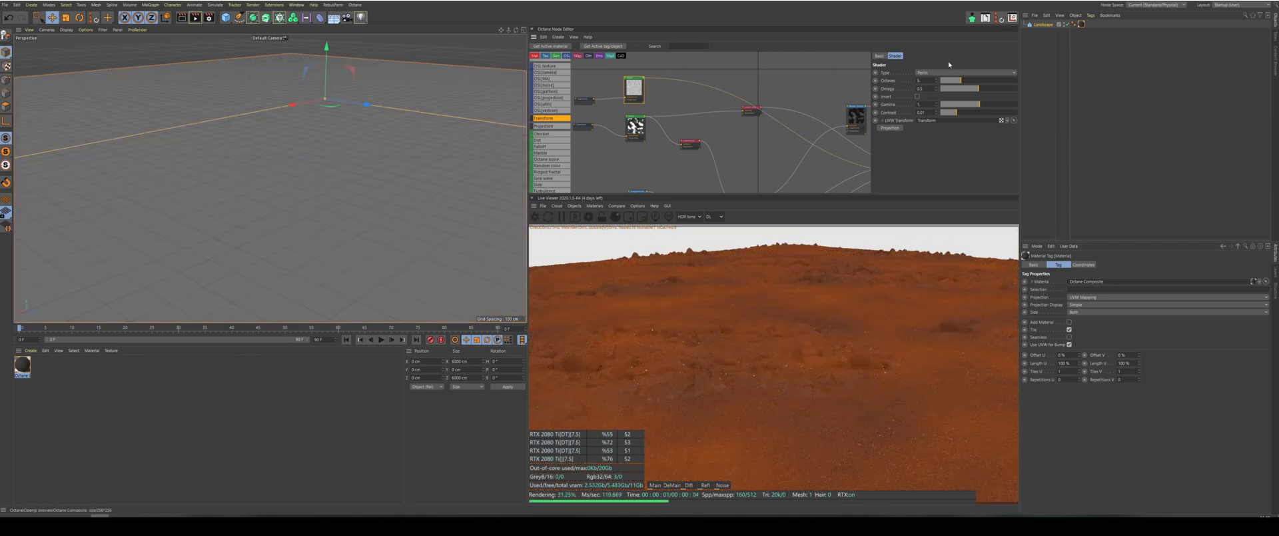
Raise the sand mask noise's contrast to maximum, set its octaves to 10 and increase its gamma to shrink the sand patches.
{"action": "left_click_drag", "start_coordinate": [959, 112], "coordinate": [1006, 114]}
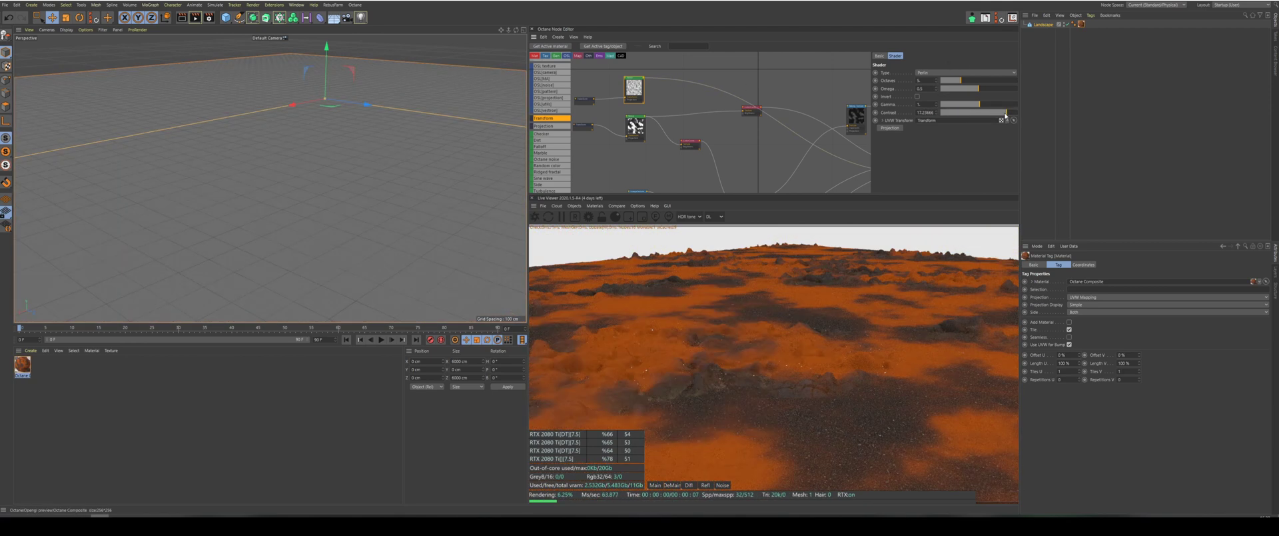
{"action": "left_click_drag", "start_coordinate": [979, 86], "coordinate": [992, 85]}
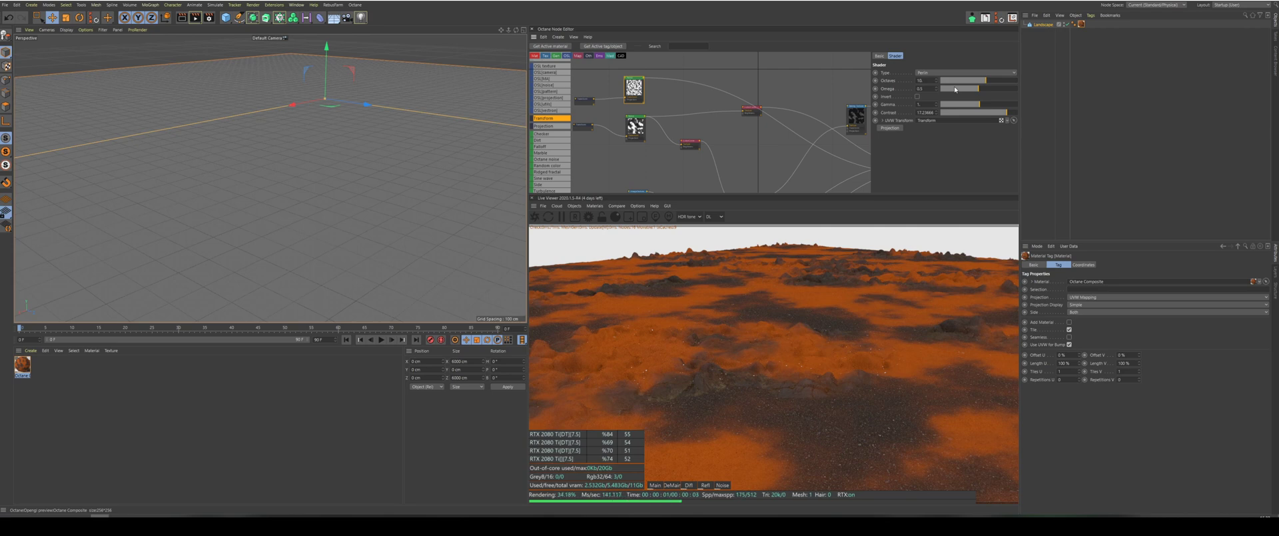
{"action": "left_click_drag", "start_coordinate": [980, 107], "coordinate": [1018, 116]}
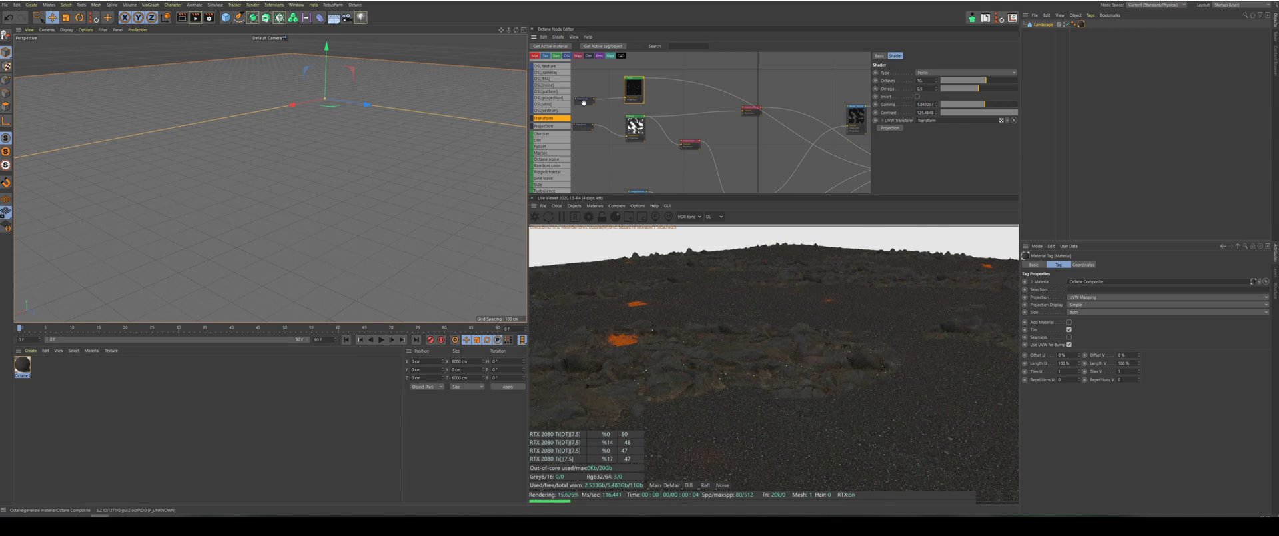
Enlarge the sand mask pattern by raising its Transform node's uniform scale to about 3.2, viewing the whole landscape.
{"action": "left_click", "coordinate": [584, 102]}
{"action": "left_click", "coordinate": [990, 129]}
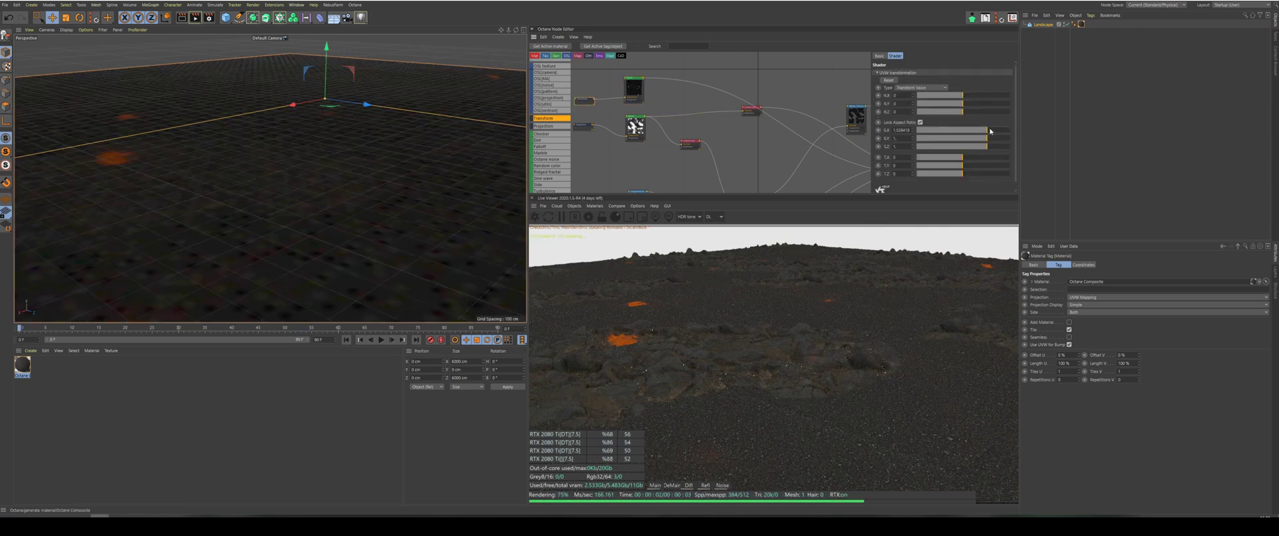
{"action": "left_click_drag", "start_coordinate": [990, 131], "coordinate": [998, 131]}
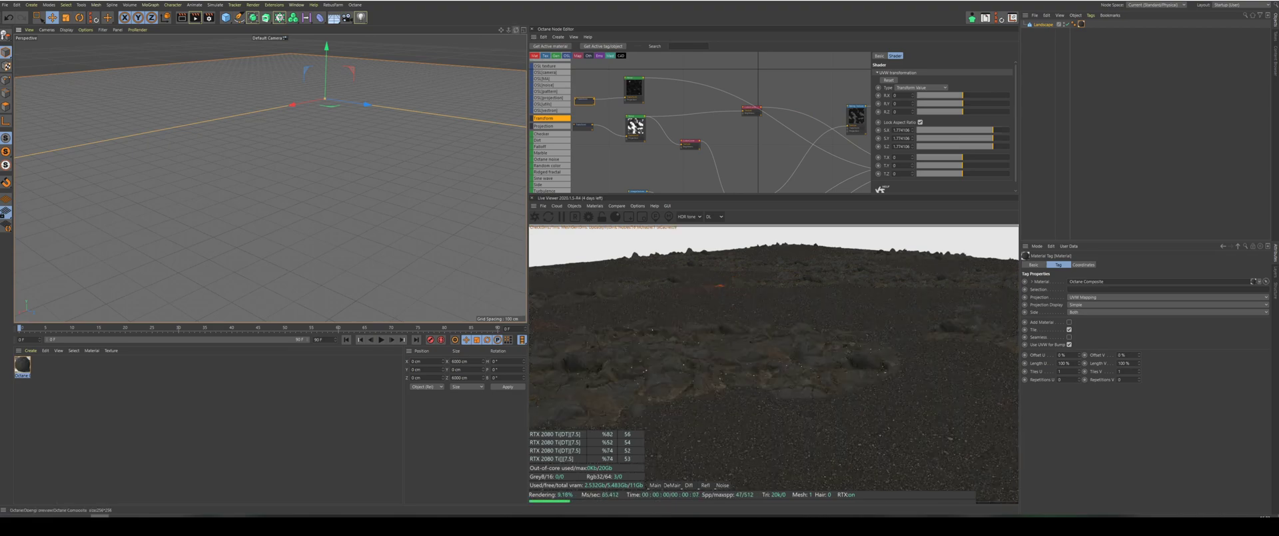
{"action": "mouse_move", "coordinate": [515, 30]}
{"action": "left_mouse_down"}
{"action": "mouse_move", "coordinate": [494, 30]}
{"action": "mouse_move", "coordinate": [509, 30]}
{"action": "left_mouse_up"}
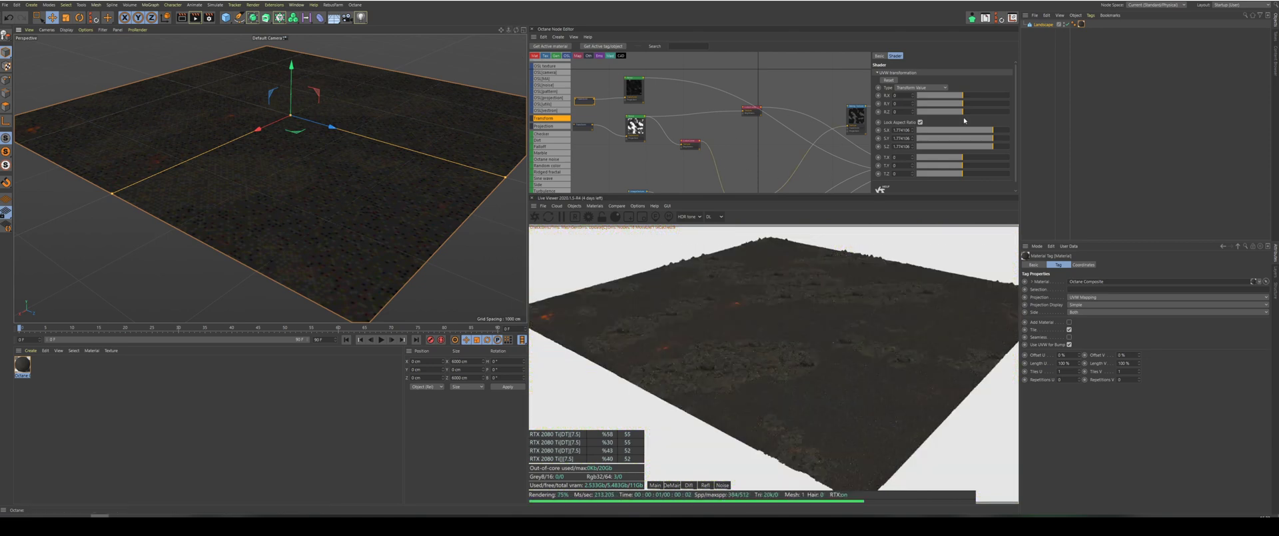
{"action": "left_click_drag", "start_coordinate": [997, 132], "coordinate": [1000, 131]}
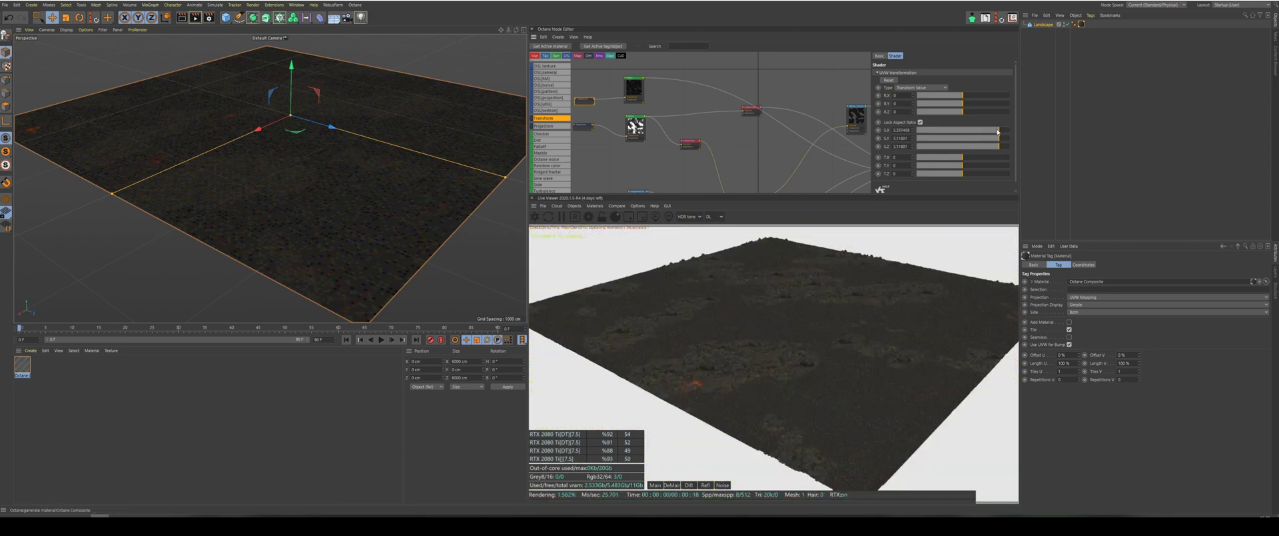
Set the sand mask noise's gamma to 1.45 so that distinct orange sand patches cover the ground.
{"action": "left_click", "coordinate": [643, 94]}
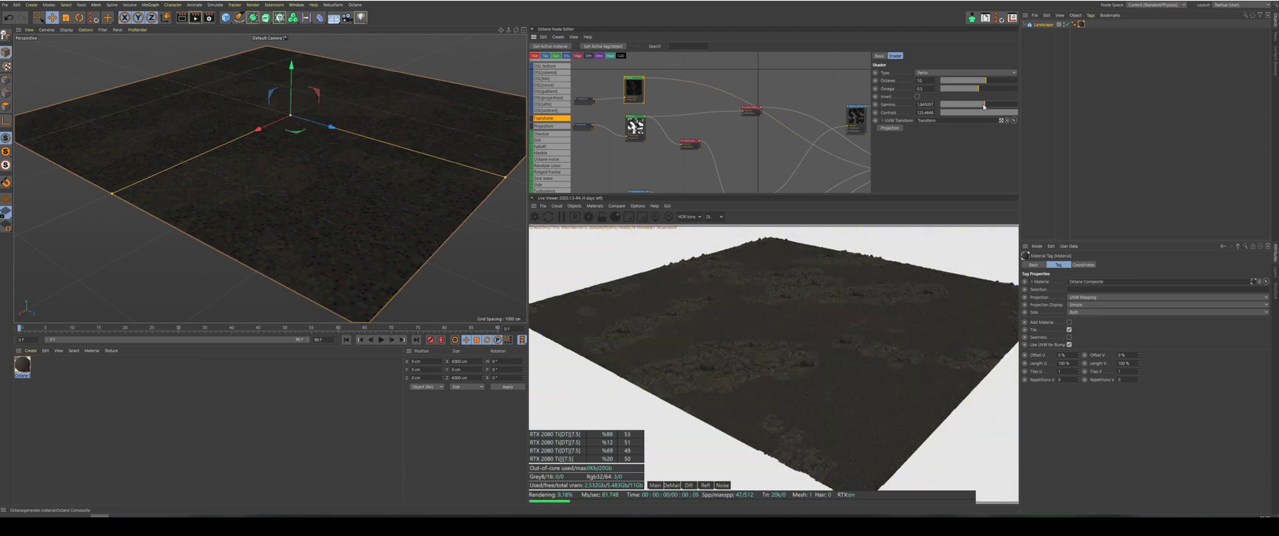
{"action": "left_click_drag", "start_coordinate": [984, 106], "coordinate": [984, 107]}
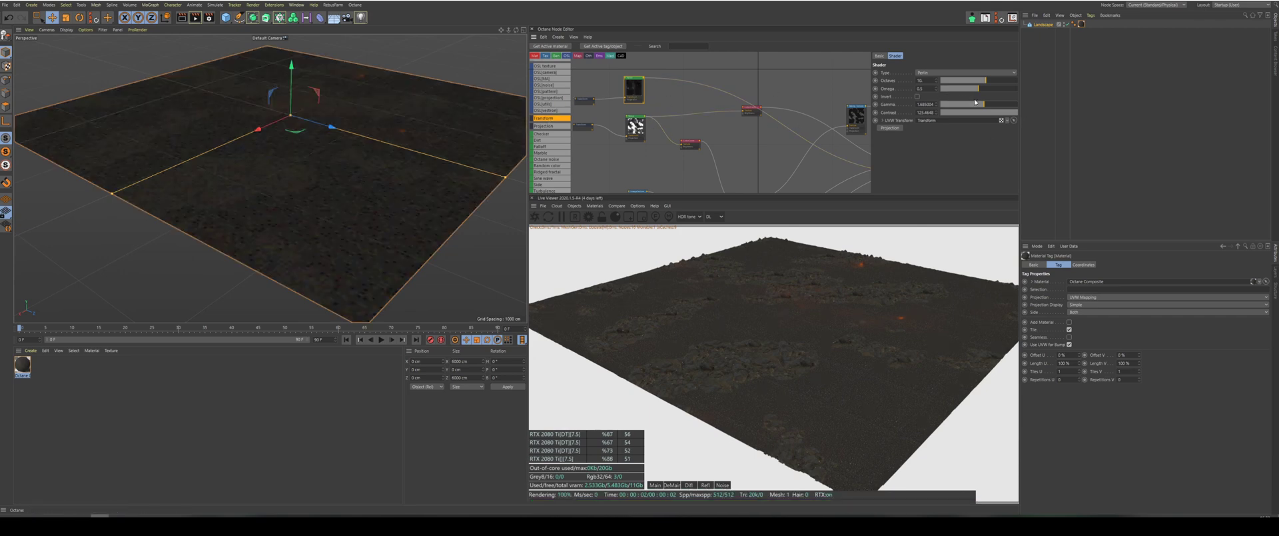
{"action": "left_click_drag", "start_coordinate": [982, 105], "coordinate": [962, 110]}
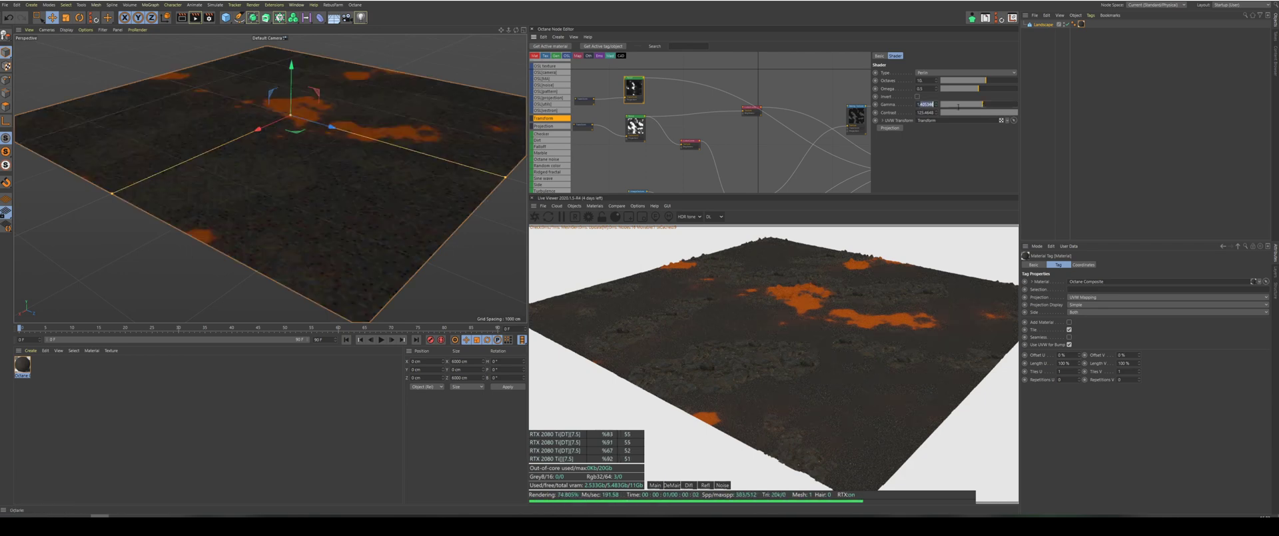
{"action": "type", "text": "45"}
{"action": "key", "text": "Return"}
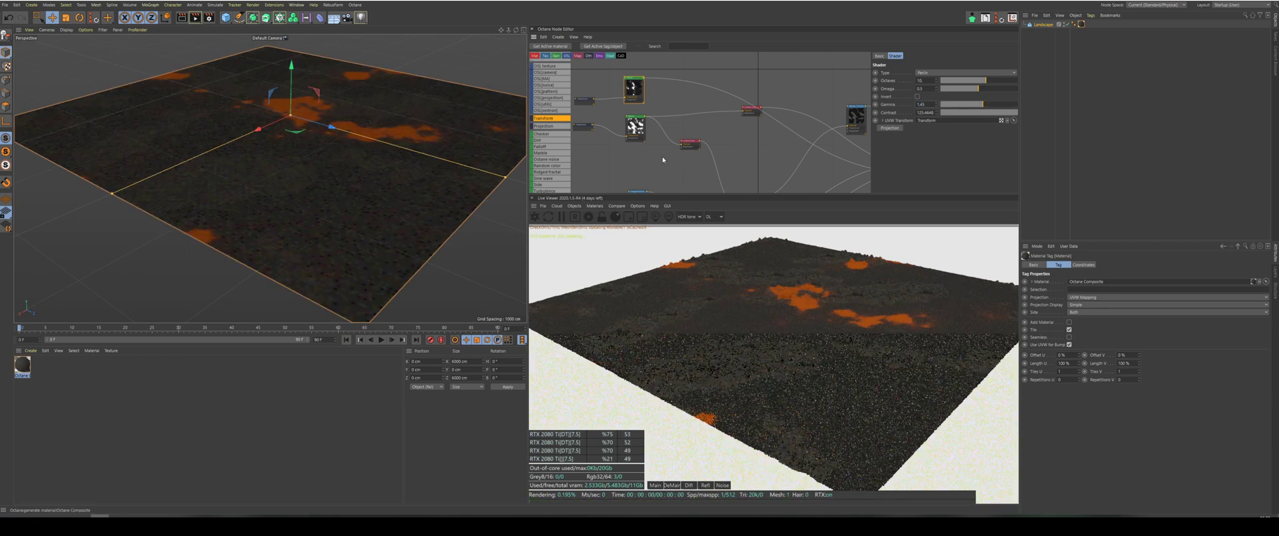
Raise the sand mask Transform's uniform scale to about 3.9 and shift its X and Z translation to centre one large orange patch.
{"action": "left_click", "coordinate": [584, 101]}
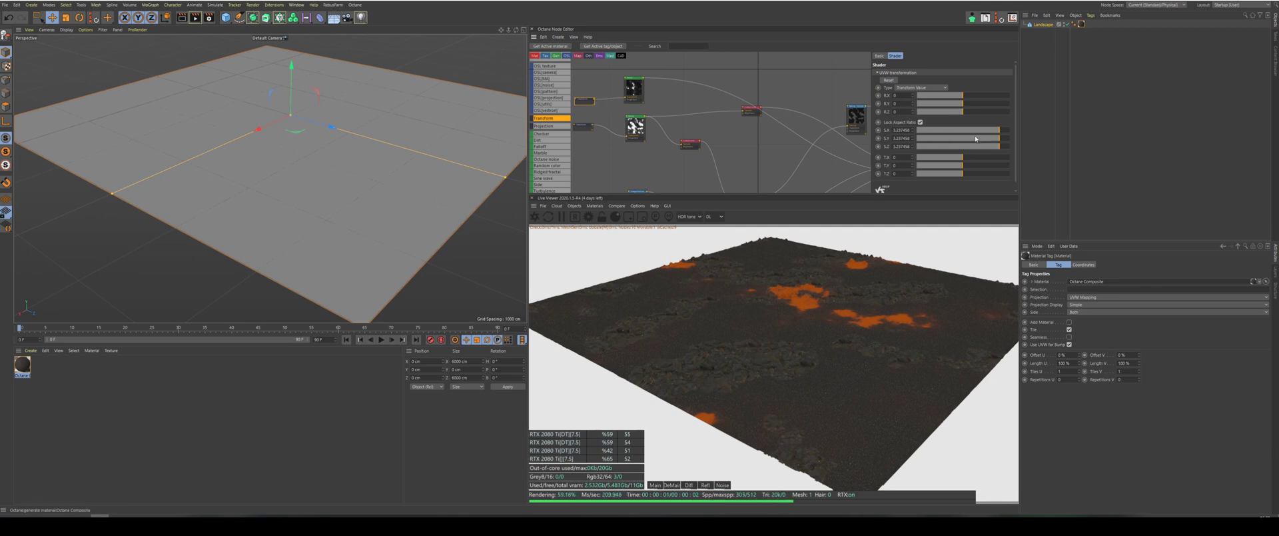
{"action": "left_click_drag", "start_coordinate": [999, 132], "coordinate": [999, 132]}
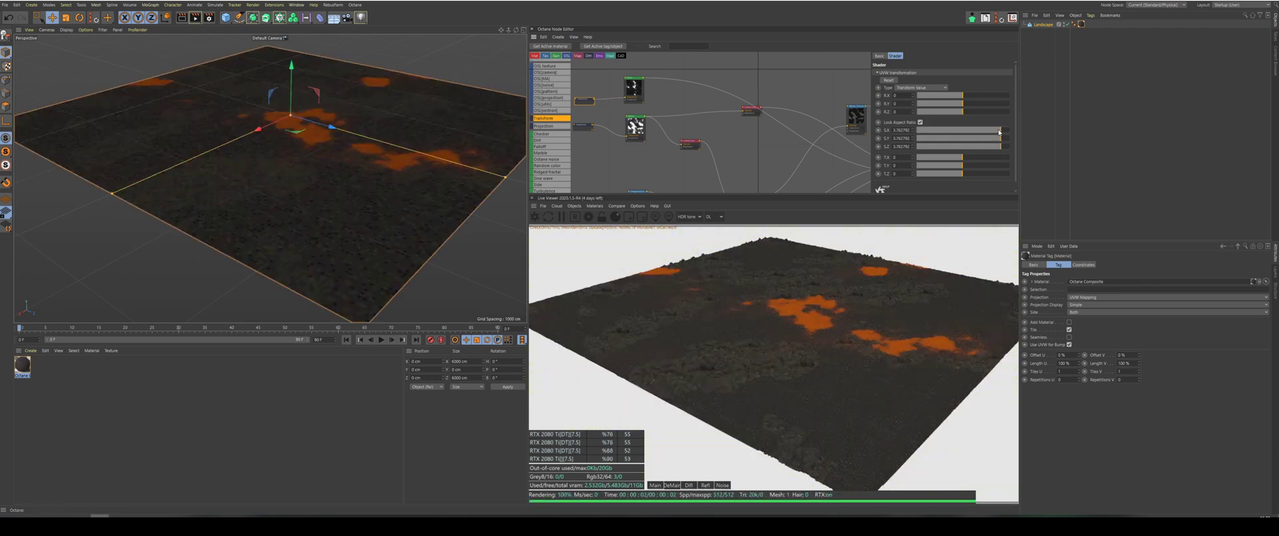
{"action": "mouse_move", "coordinate": [966, 160]}
{"action": "left_mouse_down"}
{"action": "mouse_move", "coordinate": [971, 175]}
{"action": "mouse_move", "coordinate": [970, 160]}
{"action": "left_mouse_up"}
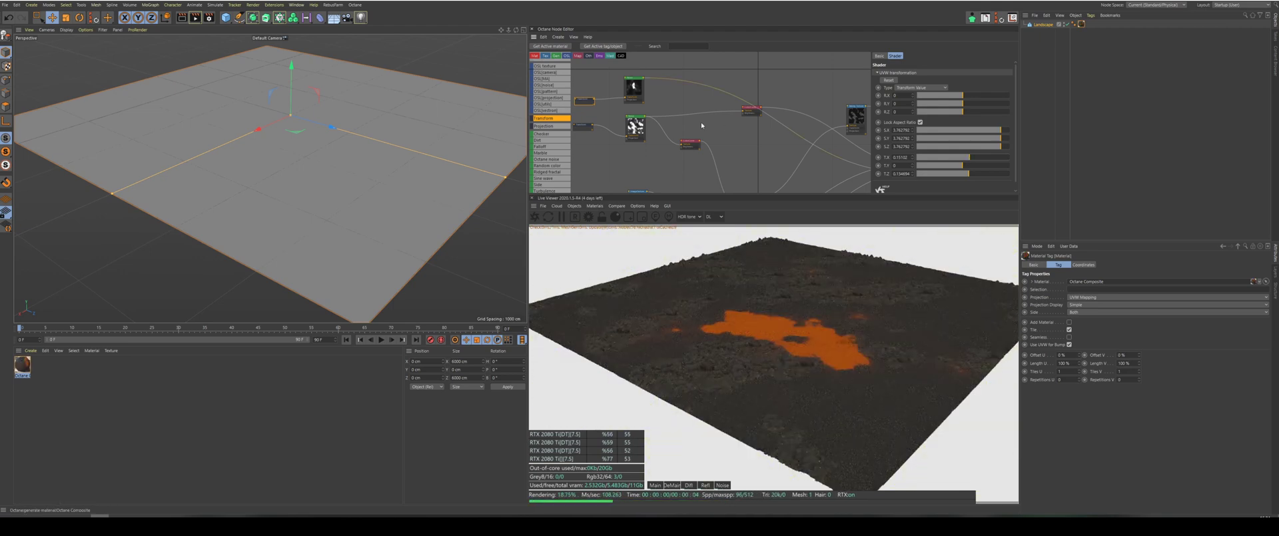
{"action": "left_click", "coordinate": [1000, 131]}
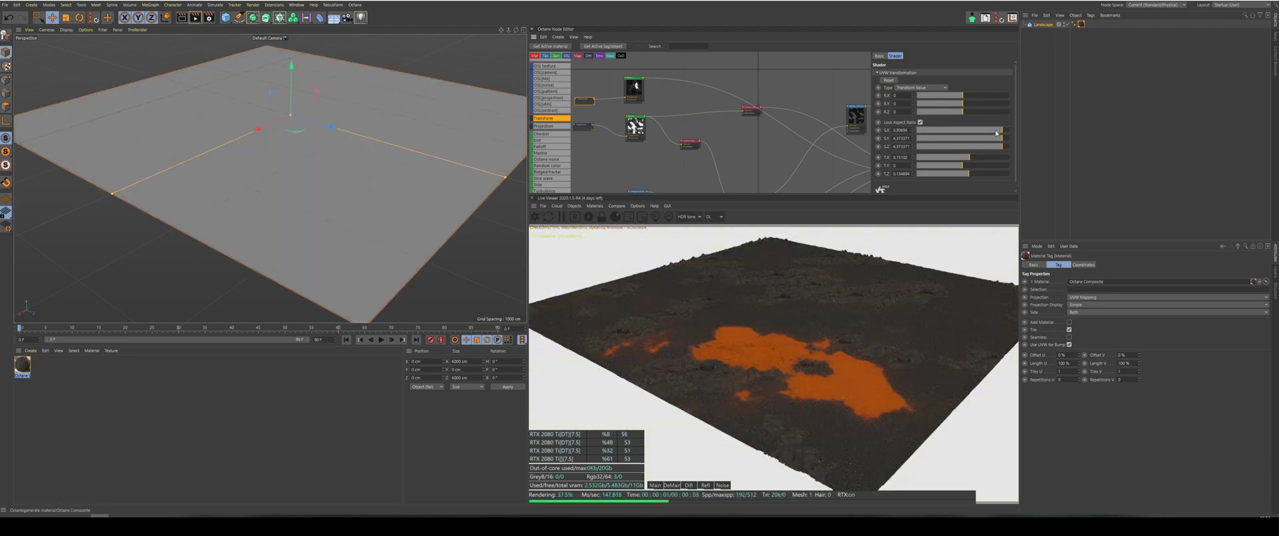
Fine-tune the sand mask noise's gamma to break the large orange area into smaller separate patches.
{"action": "left_click", "coordinate": [638, 85]}
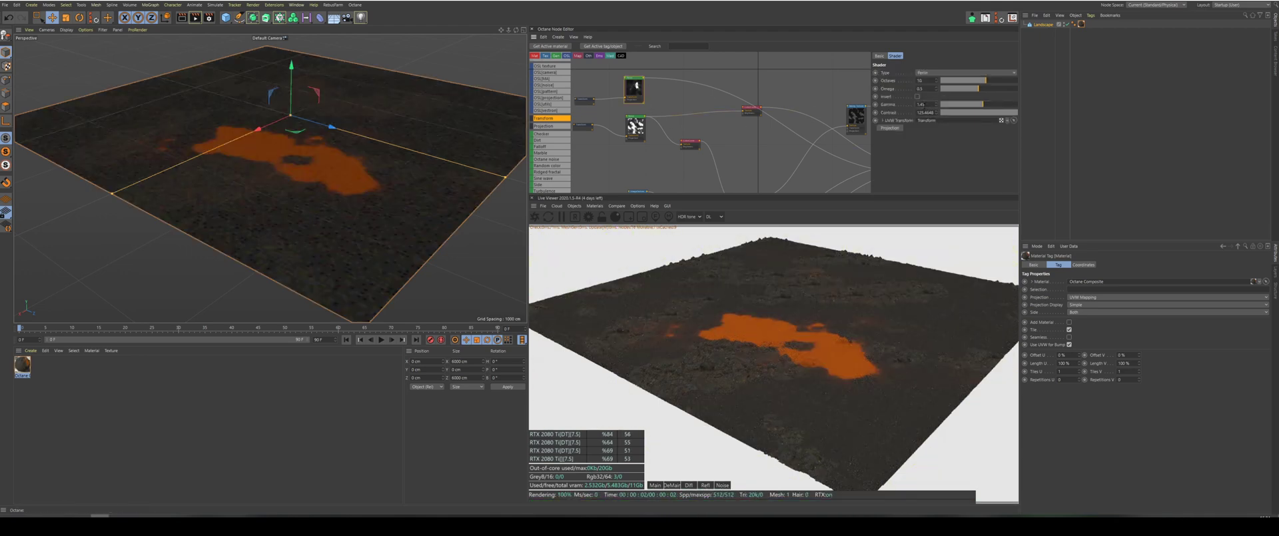
{"action": "type", "text": "7"}
{"action": "key", "text": "Return"}
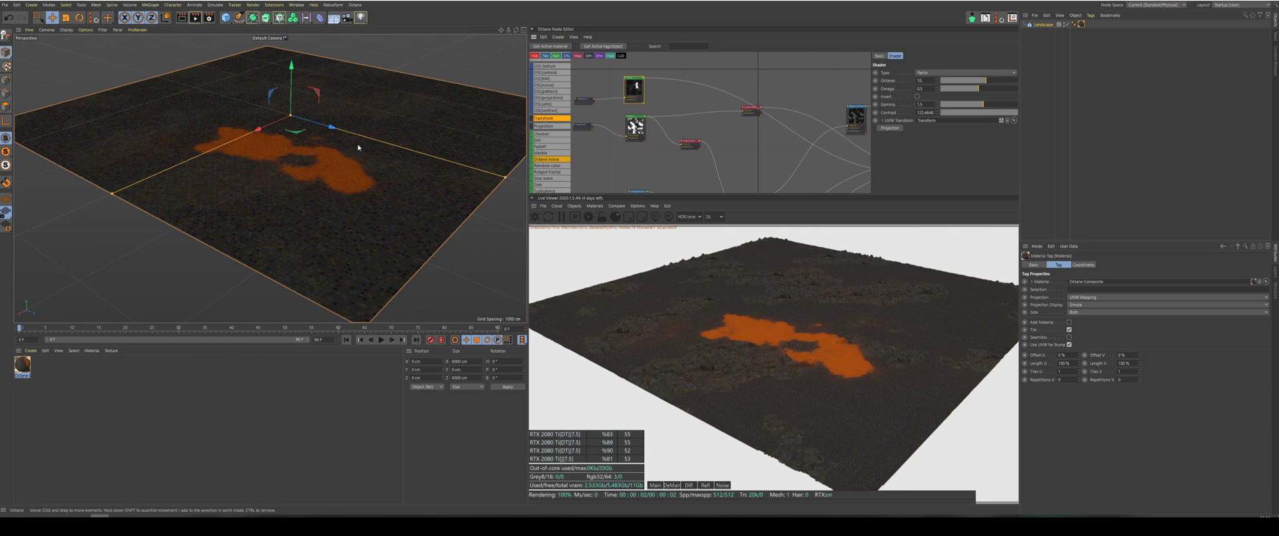
{"action": "scroll", "coordinate": [369, 180], "scroll_direction": "up", "scroll_amount": 6}
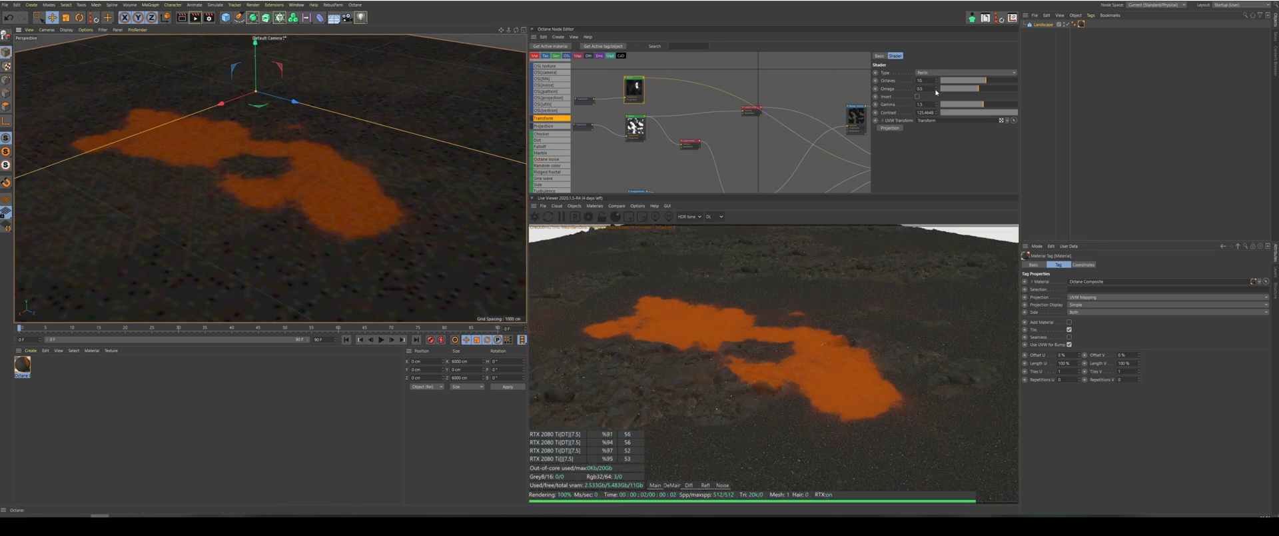
{"action": "key", "text": "Return"}
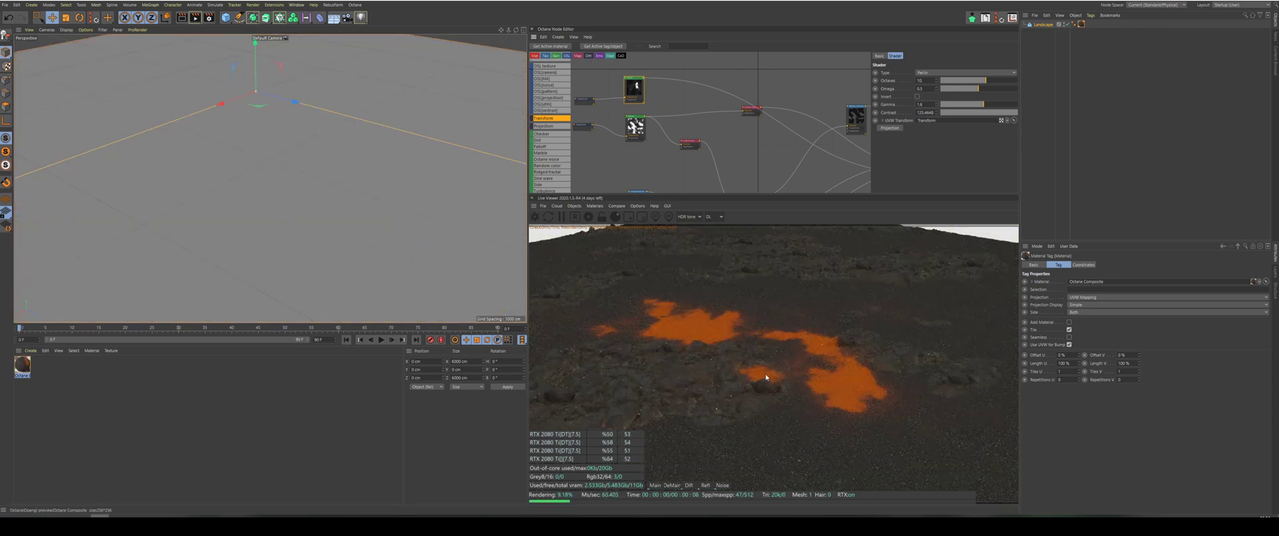
Try small translation offsets on the sand mask's Transform node and set its Y translation to -0.02.
{"action": "left_click", "coordinate": [584, 101]}
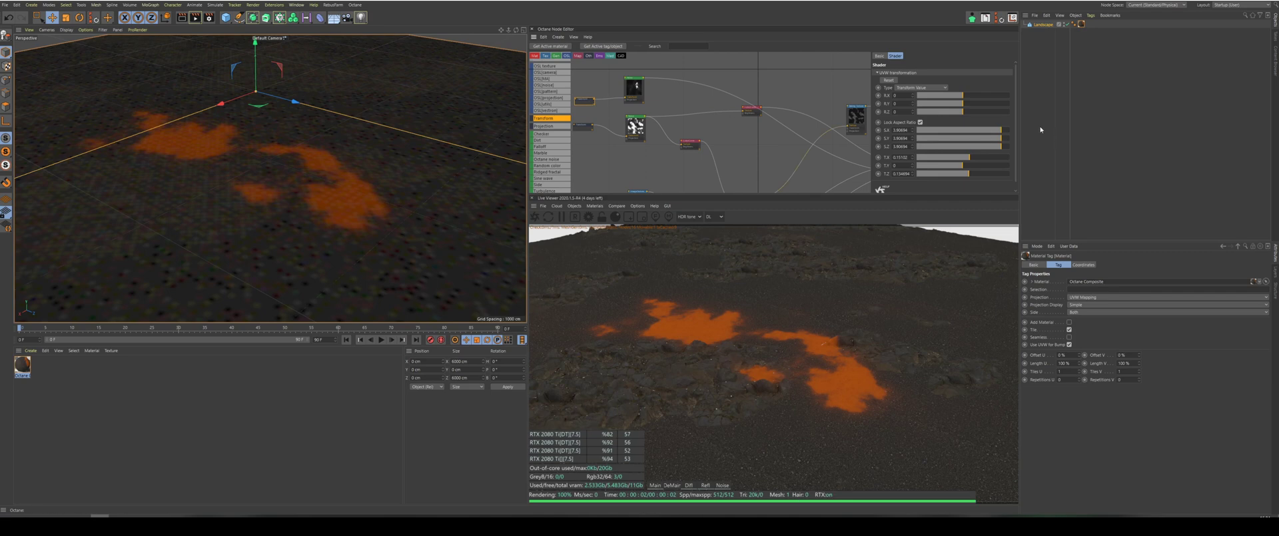
{"action": "left_click", "coordinate": [914, 159]}
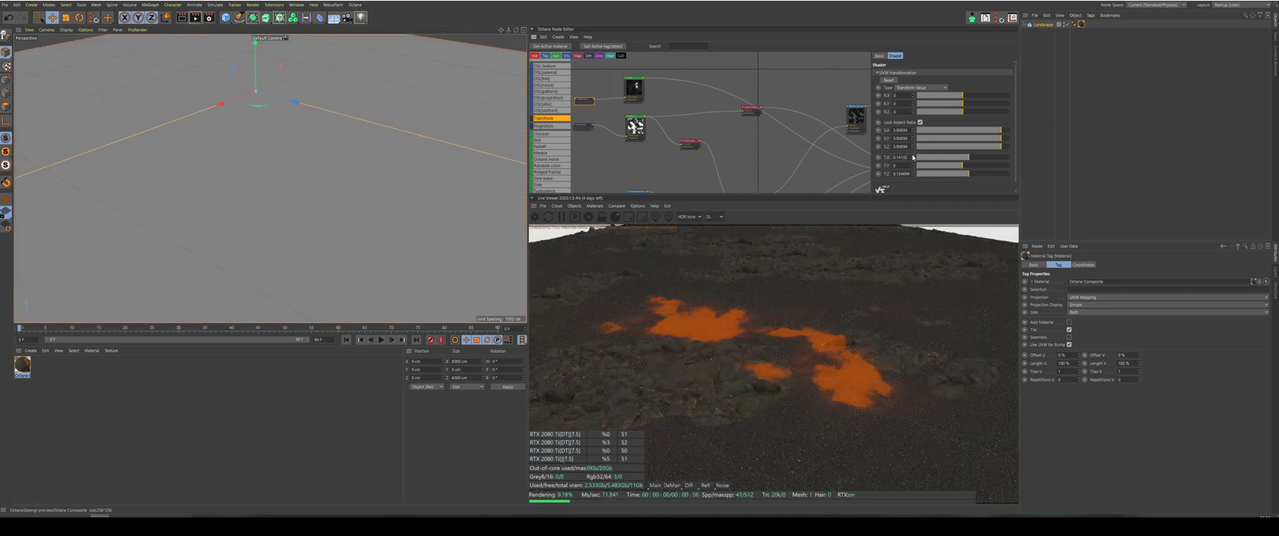
{"action": "left_click", "coordinate": [913, 156]}
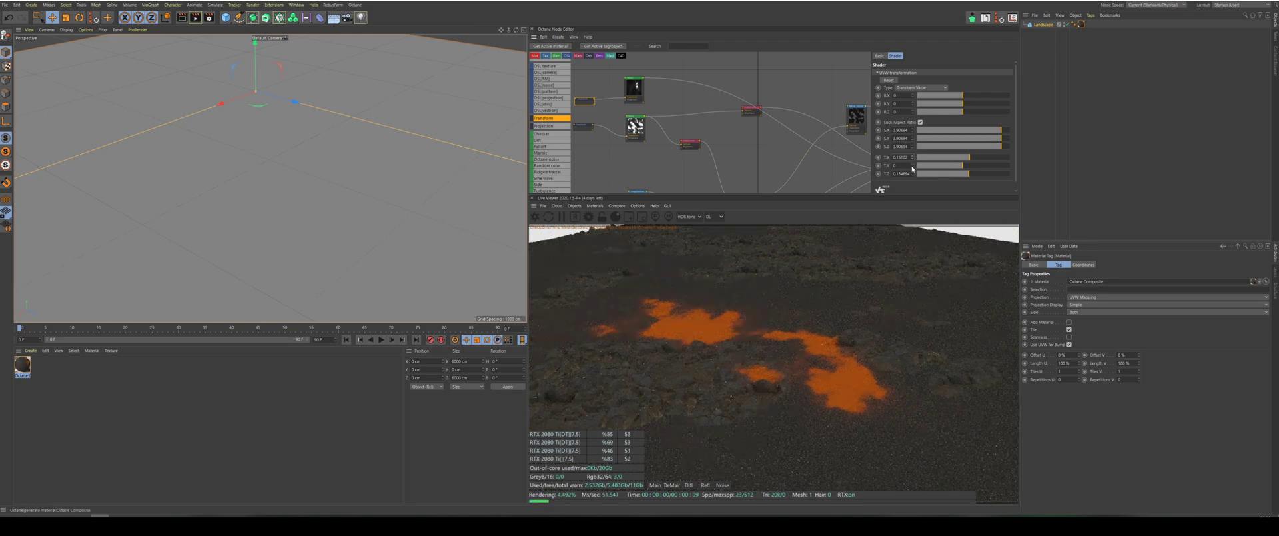
{"action": "left_click", "coordinate": [913, 175]}
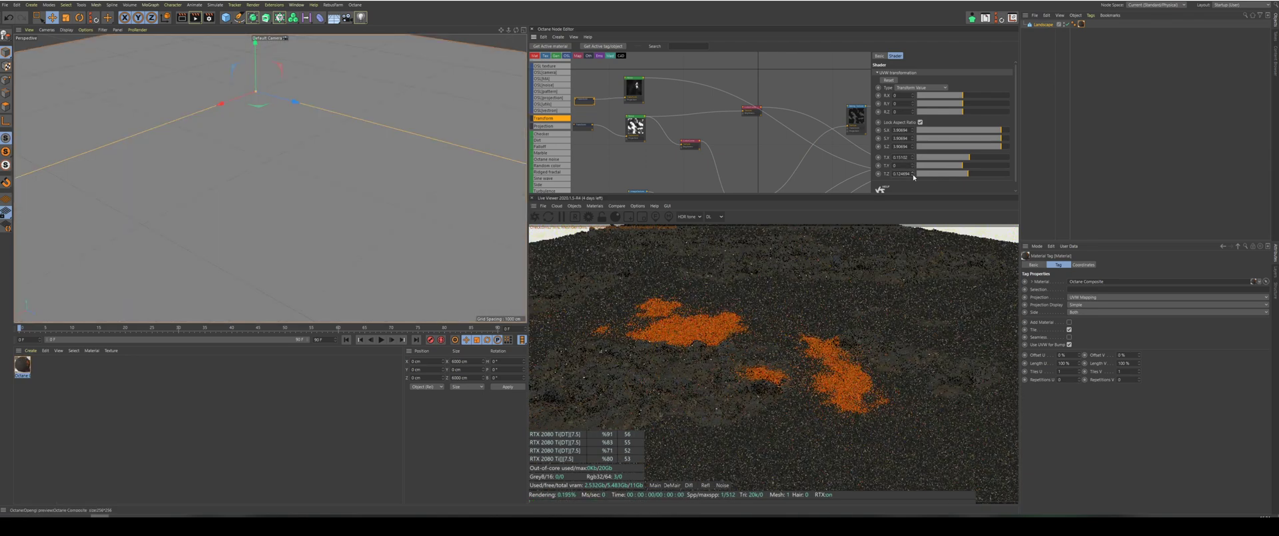
{"action": "left_click", "coordinate": [913, 171]}
{"action": "left_click", "coordinate": [913, 168]}
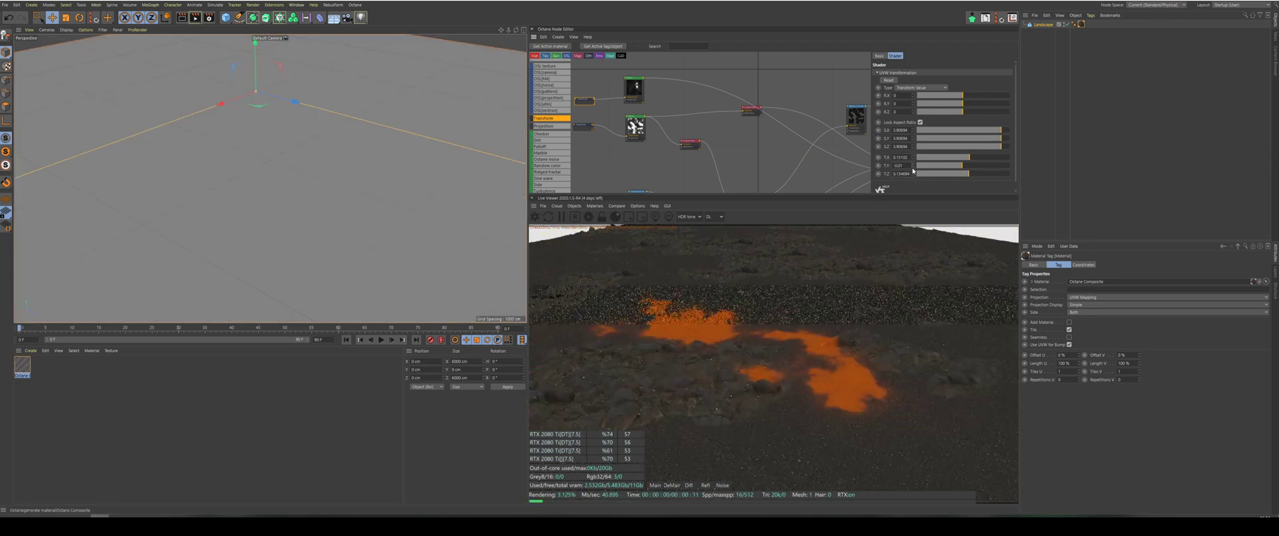
{"action": "left_click", "coordinate": [913, 168]}
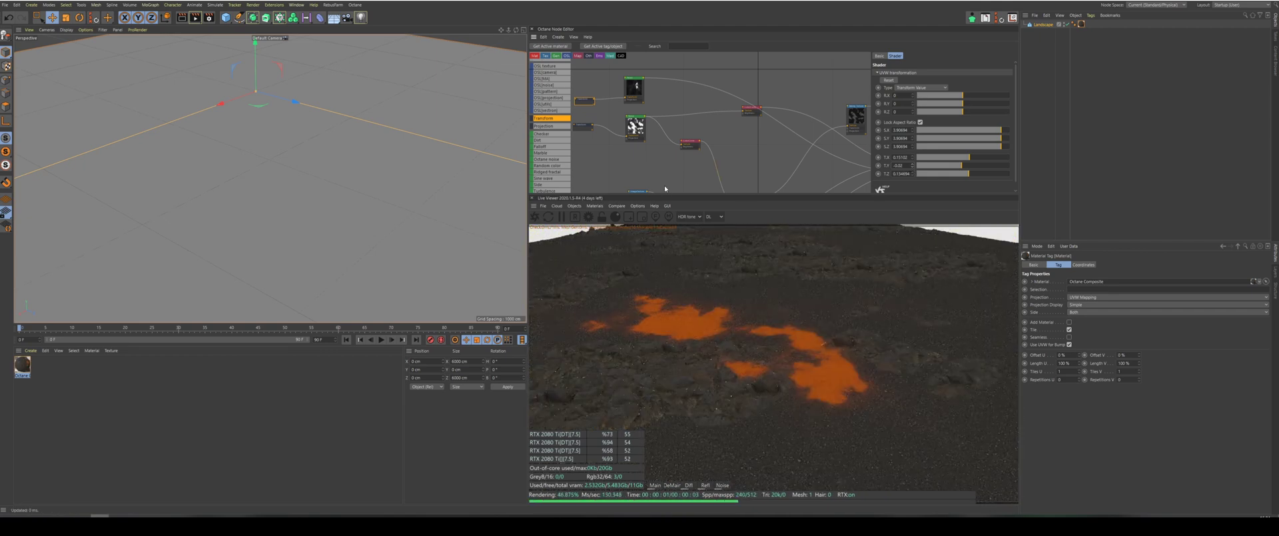
View the orange patches from a low angle and open the settings of the orange fine sand image texture node.
{"action": "left_click_drag", "start_coordinate": [360, 217], "coordinate": [270, 178], "text": "alt"}
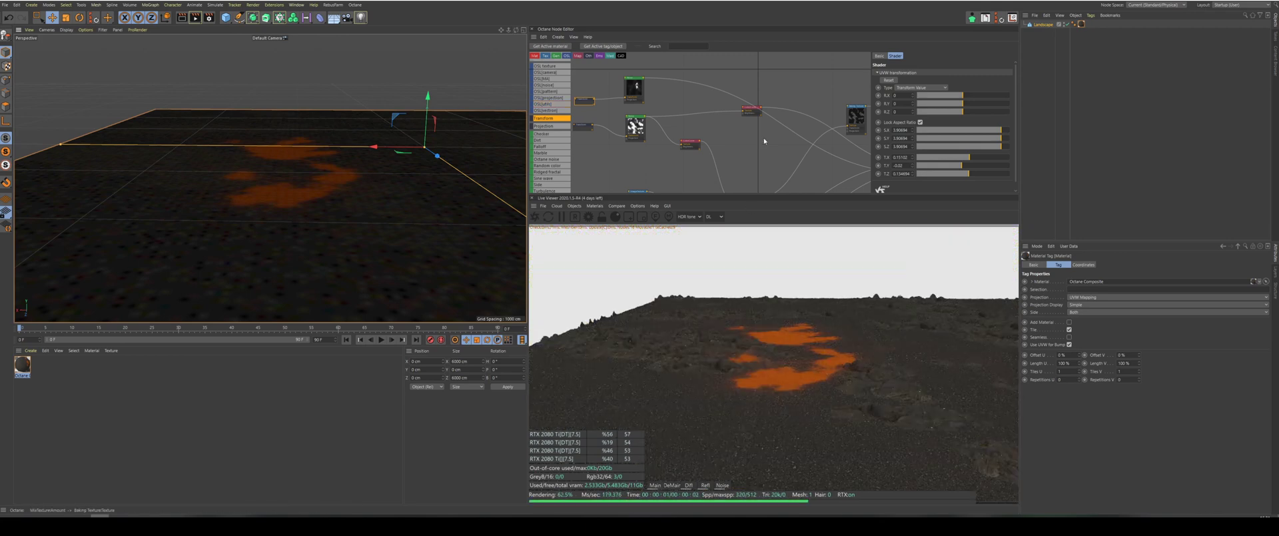
{"action": "scroll", "coordinate": [759, 141], "scroll_direction": "down", "scroll_amount": 5}
{"action": "scroll", "coordinate": [733, 151], "scroll_direction": "up", "scroll_amount": 5}
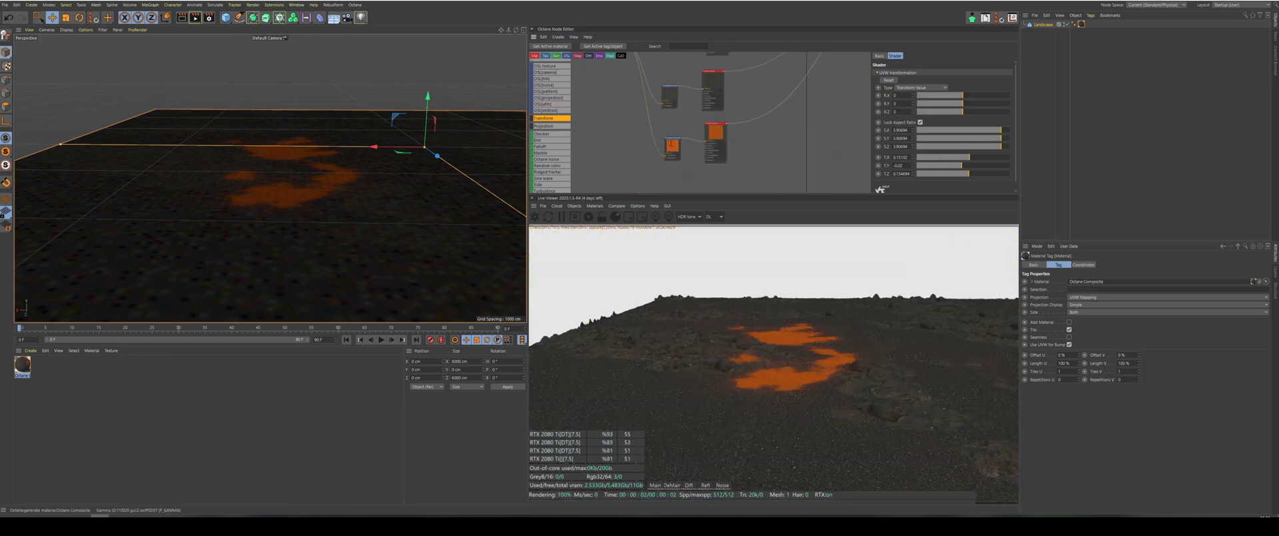
{"action": "left_click", "coordinate": [677, 153]}
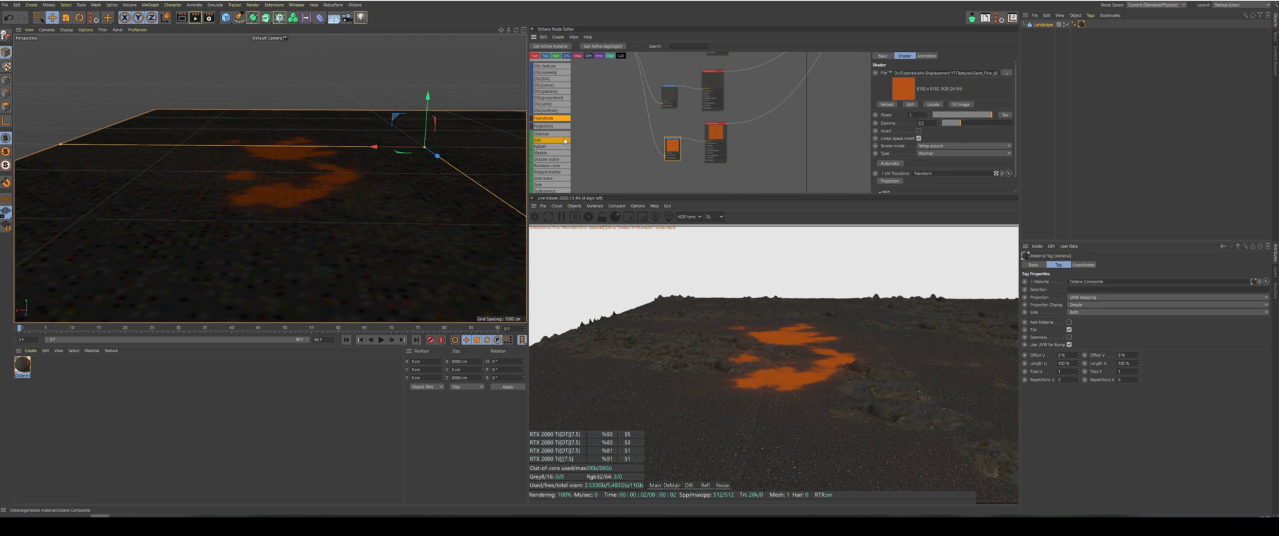
Insert a Color correction node between the orange sand image texture and its material, and open its shader settings.
{"action": "scroll", "coordinate": [563, 146], "scroll_direction": "down", "scroll_amount": 2}
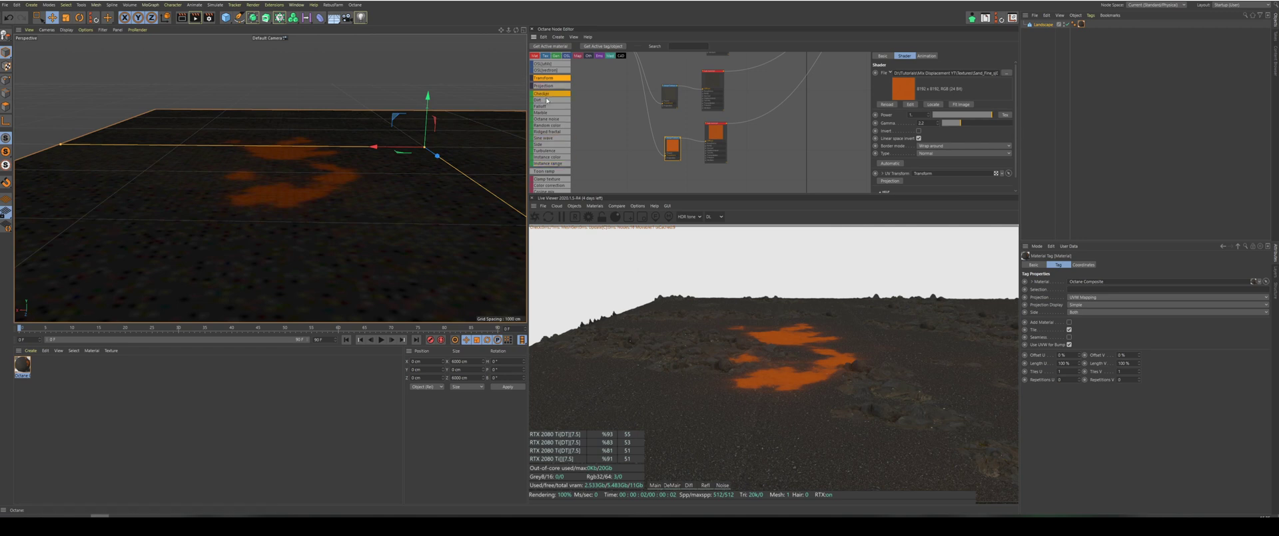
{"action": "scroll", "coordinate": [546, 107], "scroll_direction": "up", "scroll_amount": 5}
{"action": "scroll", "coordinate": [547, 107], "scroll_direction": "down", "scroll_amount": 8}
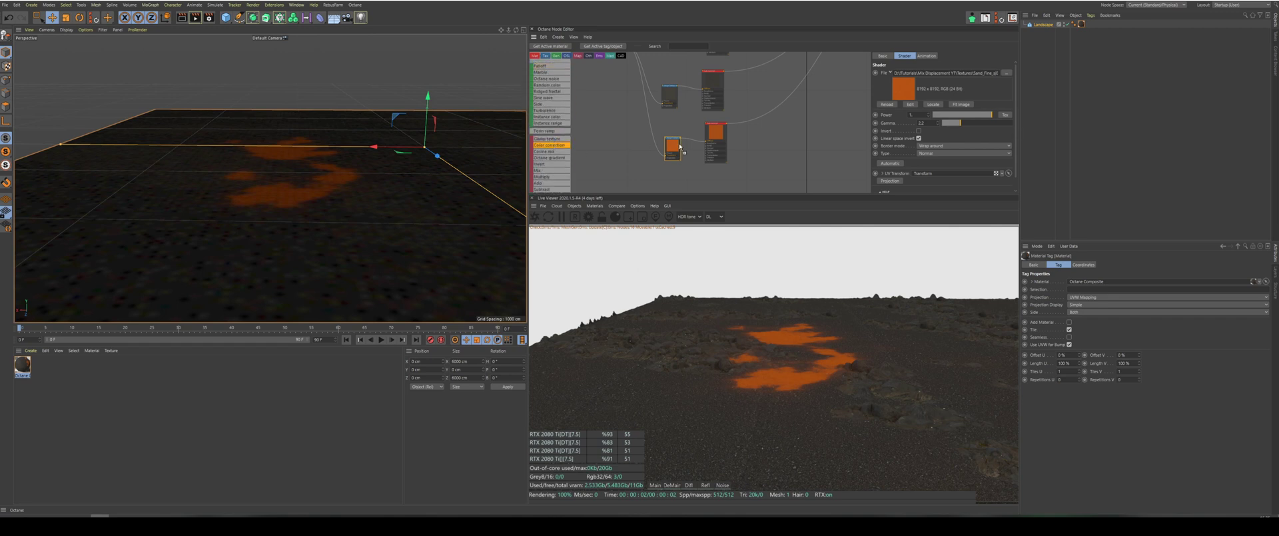
{"action": "left_click_drag", "start_coordinate": [688, 142], "coordinate": [688, 141]}
{"action": "left_click", "coordinate": [691, 142]}
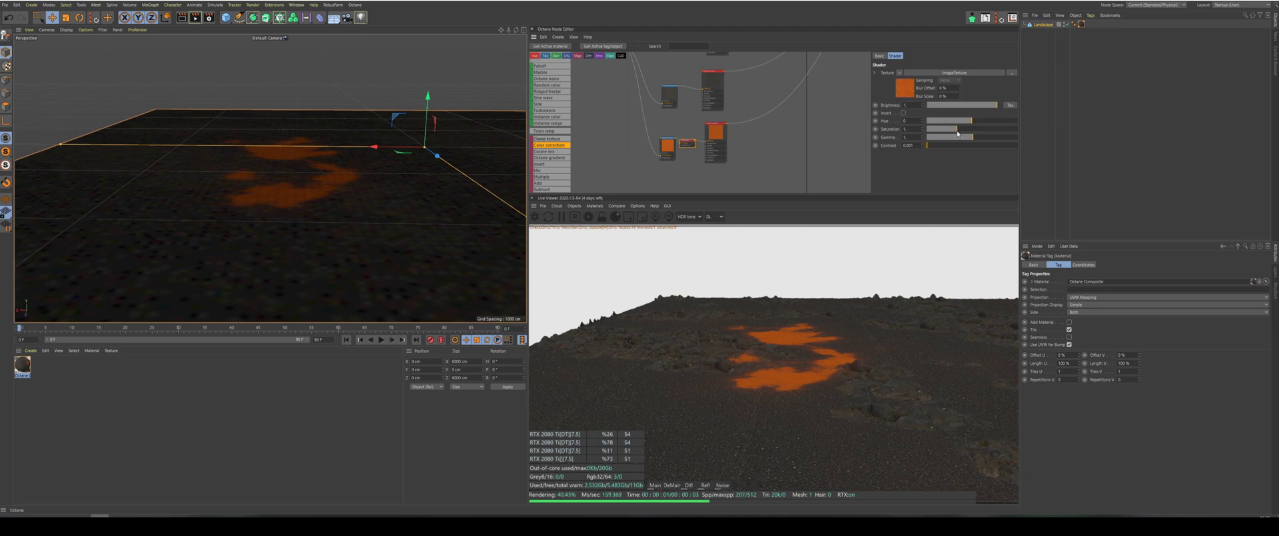
Reduce the orange sand texture's saturation to about 0.89 and raise its gamma to about 1.08 in the color correction.
{"action": "left_click_drag", "start_coordinate": [958, 133], "coordinate": [951, 131]}
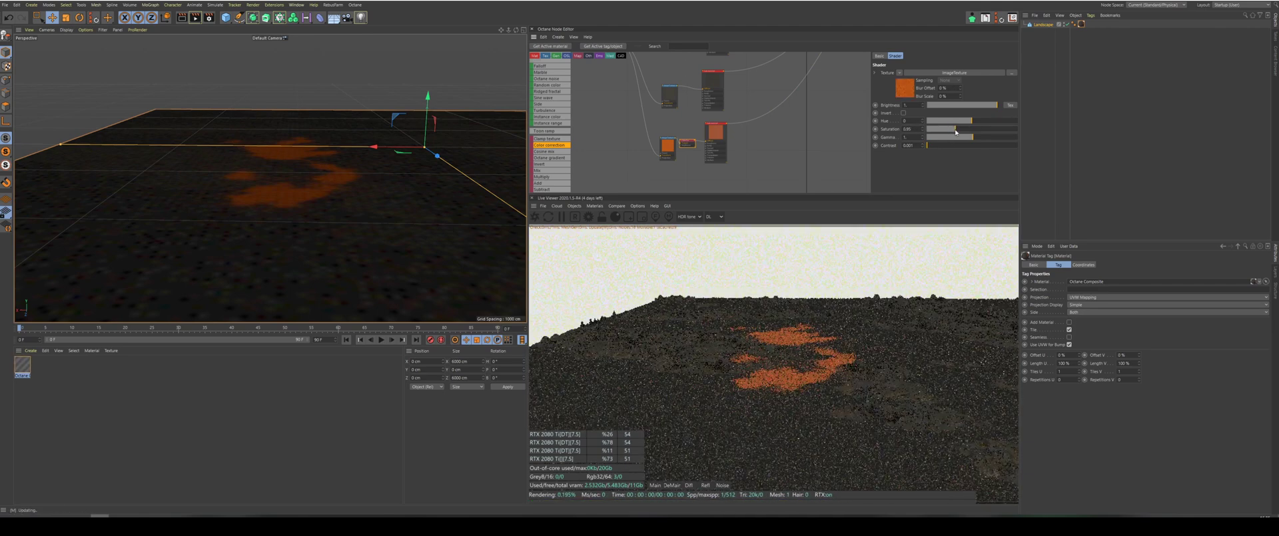
{"action": "left_click_drag", "start_coordinate": [953, 132], "coordinate": [972, 141]}
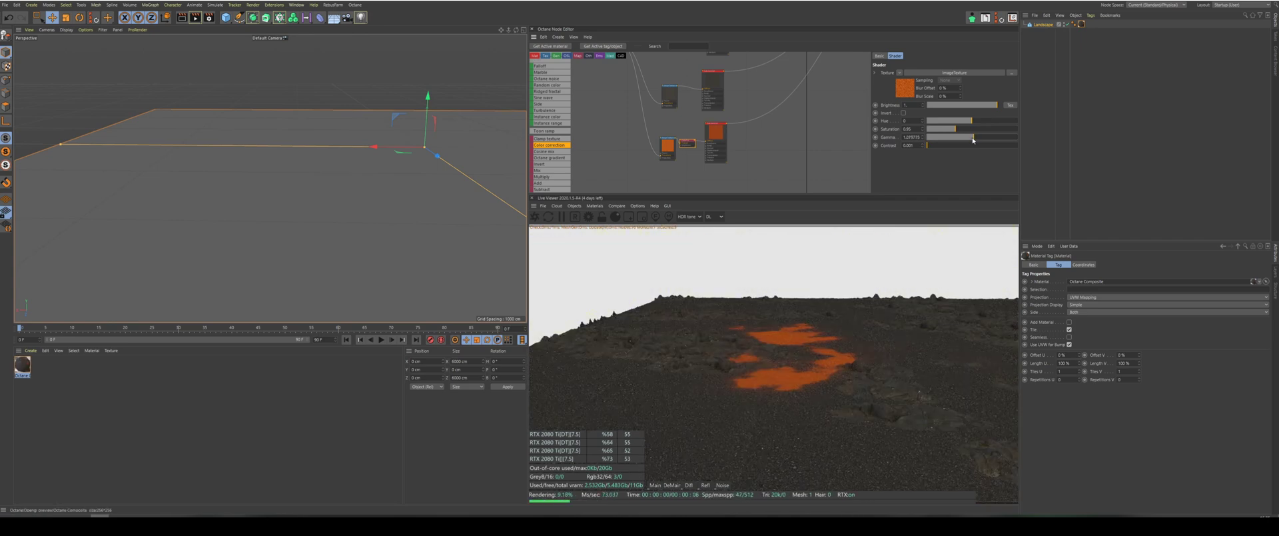
{"action": "left_click_drag", "start_coordinate": [957, 130], "coordinate": [954, 129]}
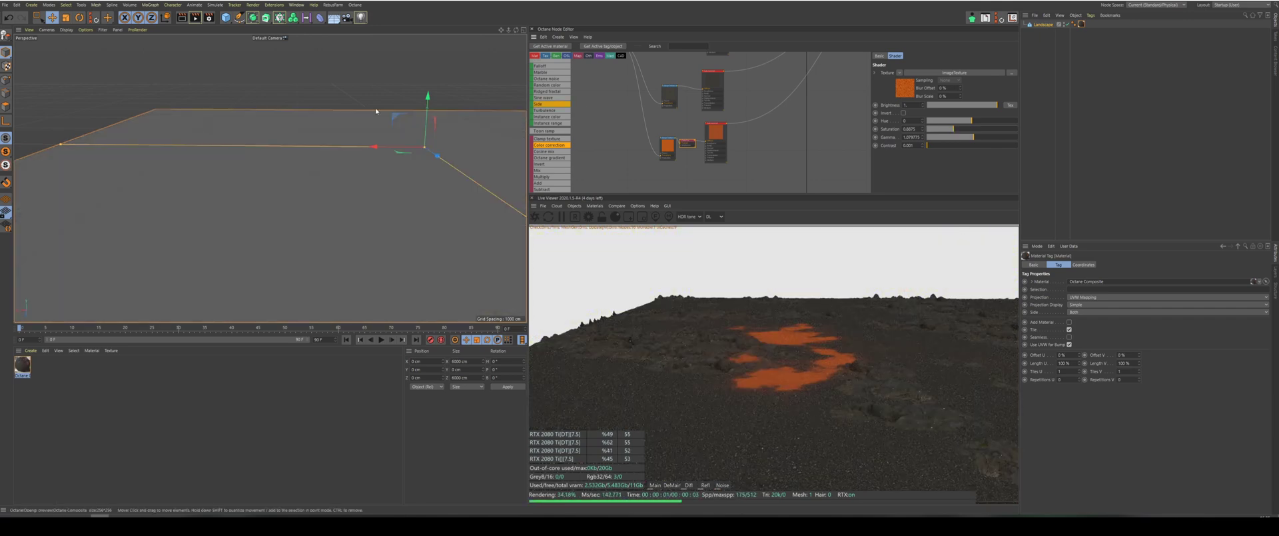
Set the light gray image texture's color correction to a brightness of about 0.48 and readjust its gamma.
{"action": "left_click_drag", "start_coordinate": [516, 31], "coordinate": [523, 37]}
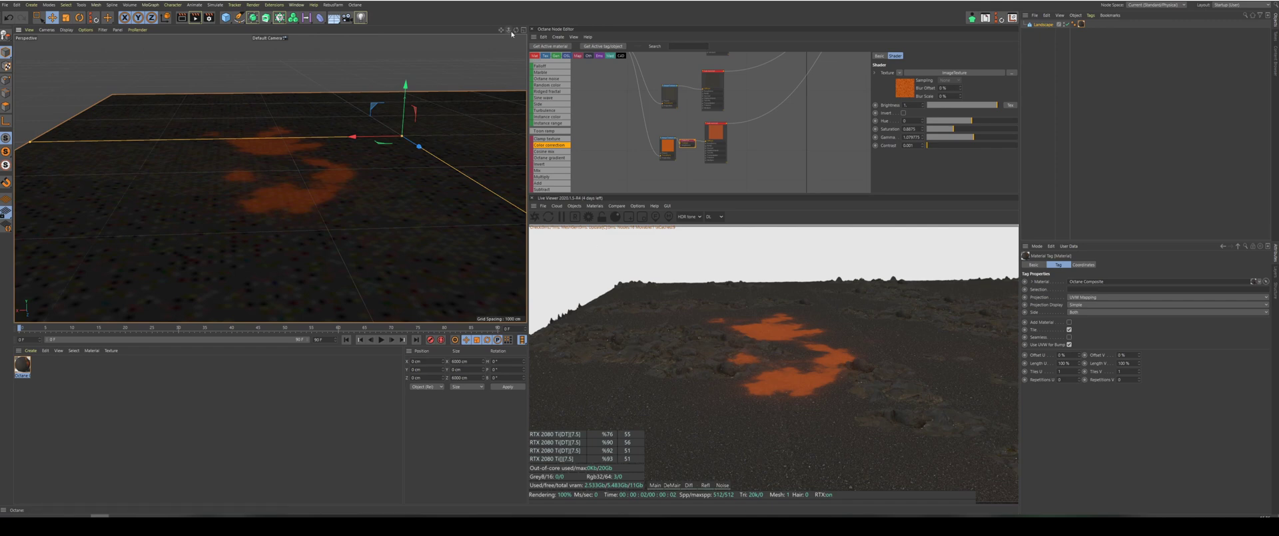
{"action": "left_click_drag", "start_coordinate": [516, 30], "coordinate": [533, 27]}
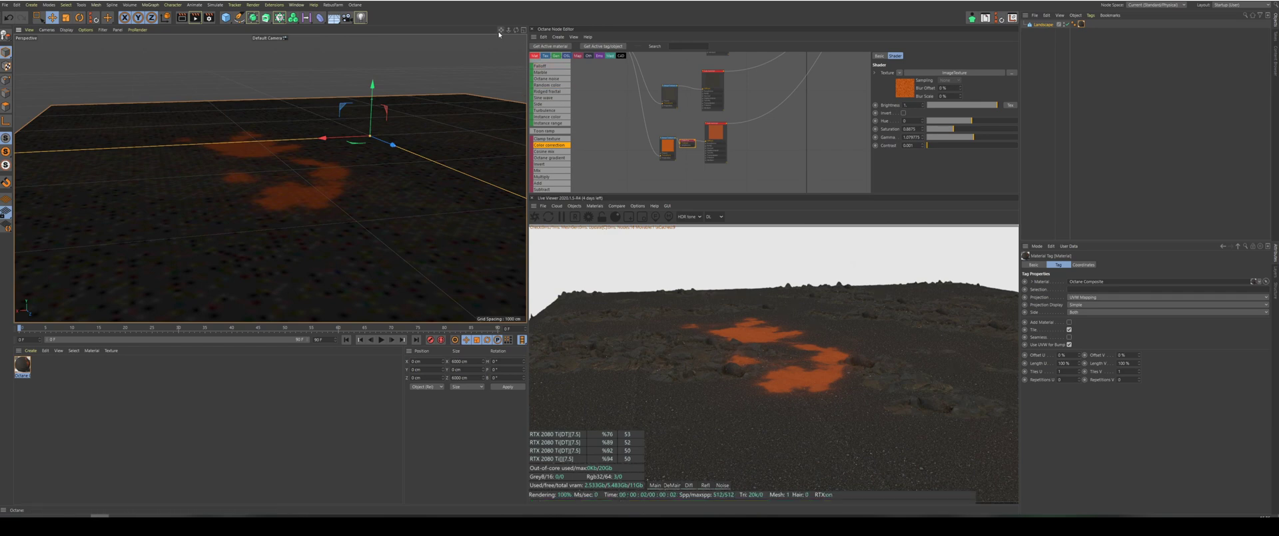
{"action": "left_click_drag", "start_coordinate": [500, 31], "coordinate": [496, 27]}
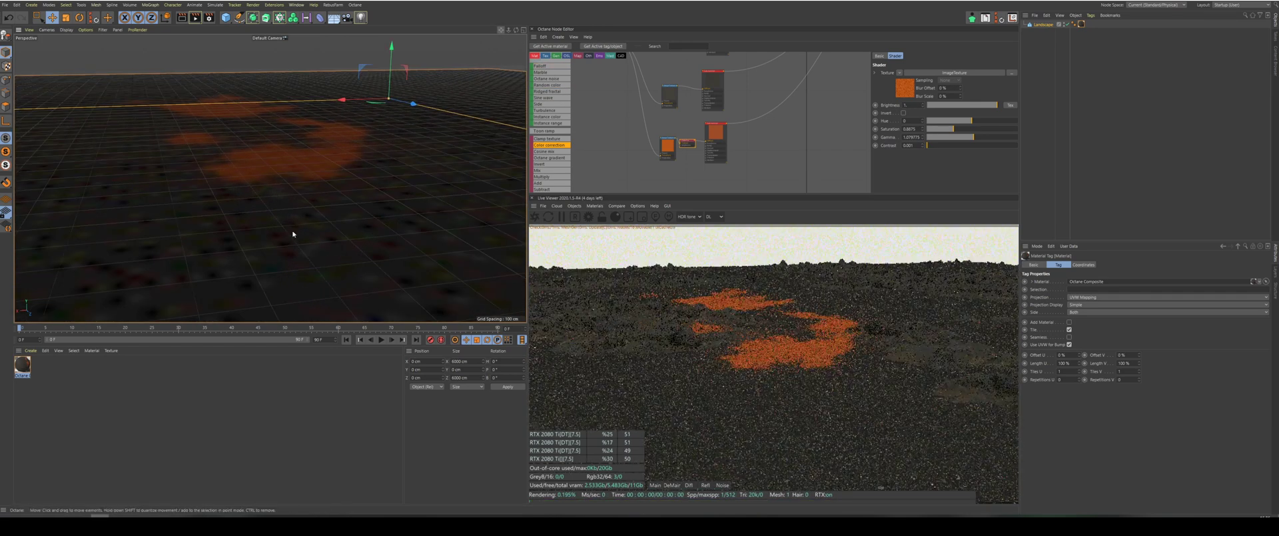
{"action": "scroll", "coordinate": [293, 234], "scroll_direction": "up", "scroll_amount": 2}
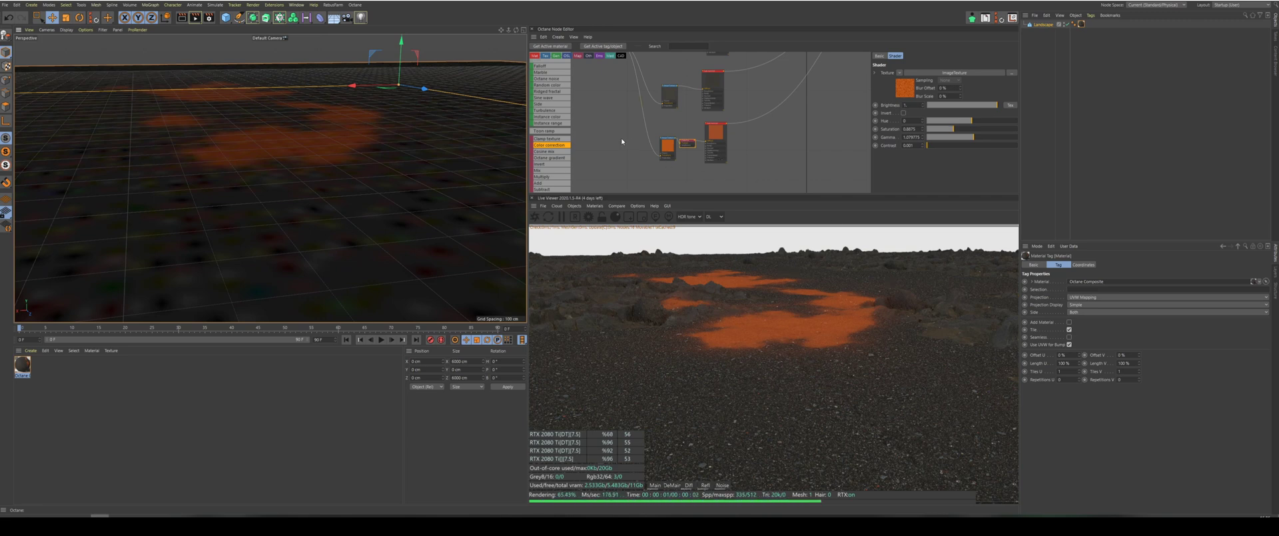
{"action": "scroll", "coordinate": [623, 141], "scroll_direction": "down", "scroll_amount": 5}
{"action": "scroll", "coordinate": [641, 78], "scroll_direction": "up", "scroll_amount": 6}
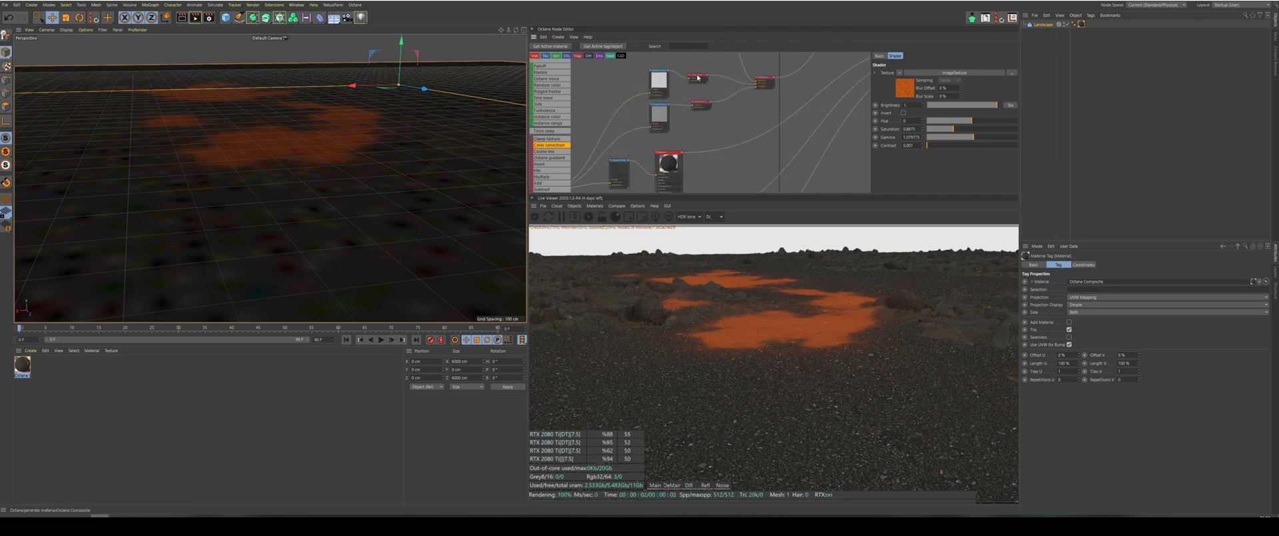
{"action": "left_click", "coordinate": [698, 78]}
{"action": "left_click_drag", "start_coordinate": [957, 107], "coordinate": [957, 106]}
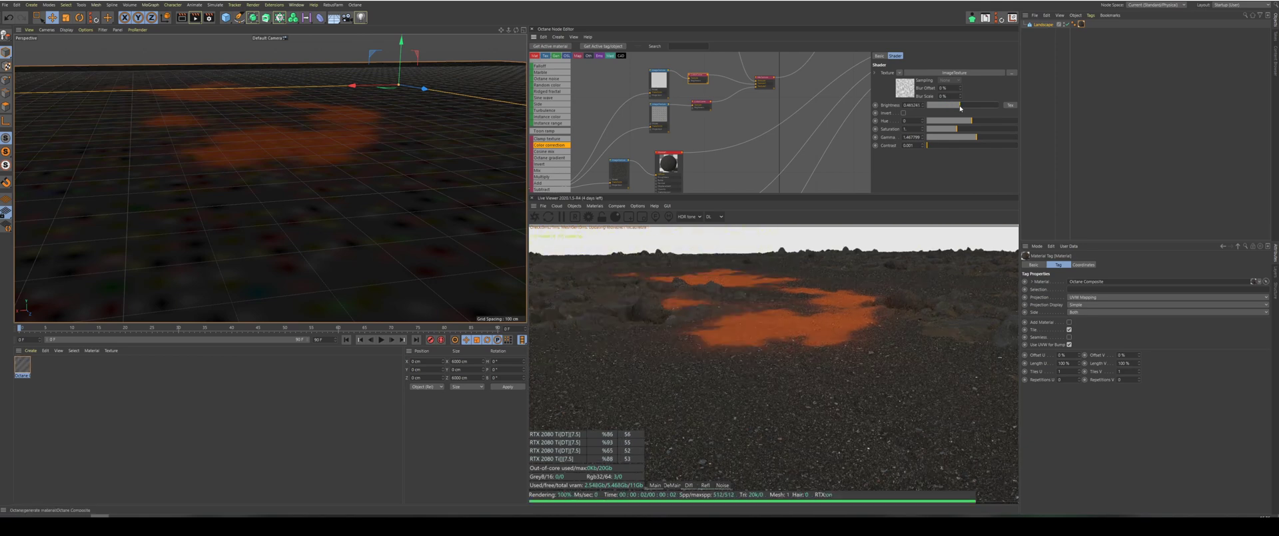
{"action": "left_click_drag", "start_coordinate": [960, 108], "coordinate": [960, 107]}
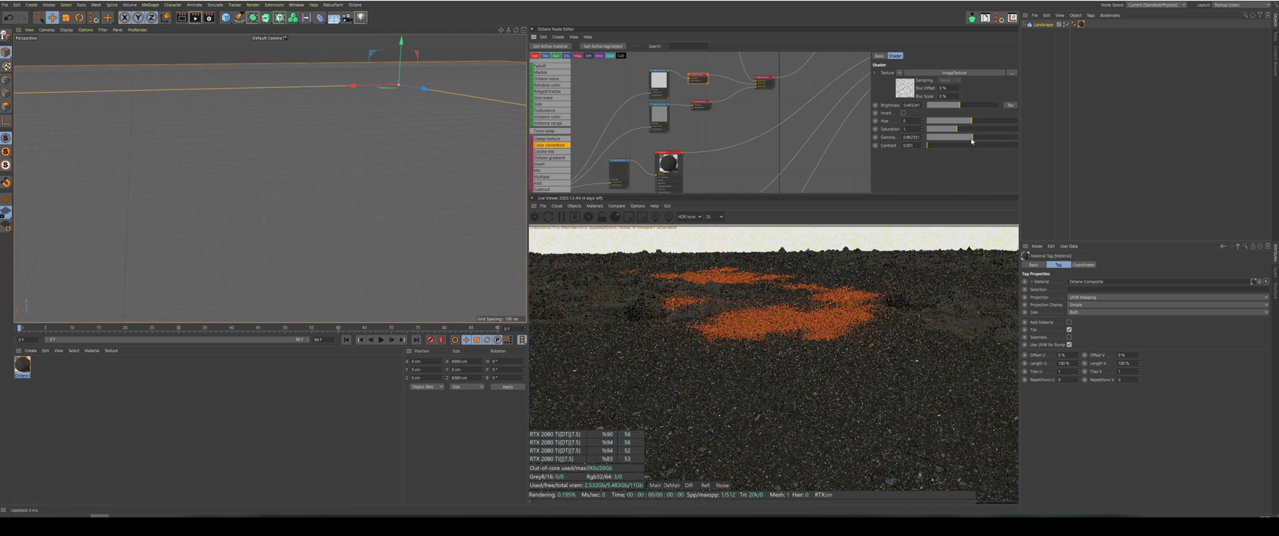
{"action": "left_click", "coordinate": [982, 141]}
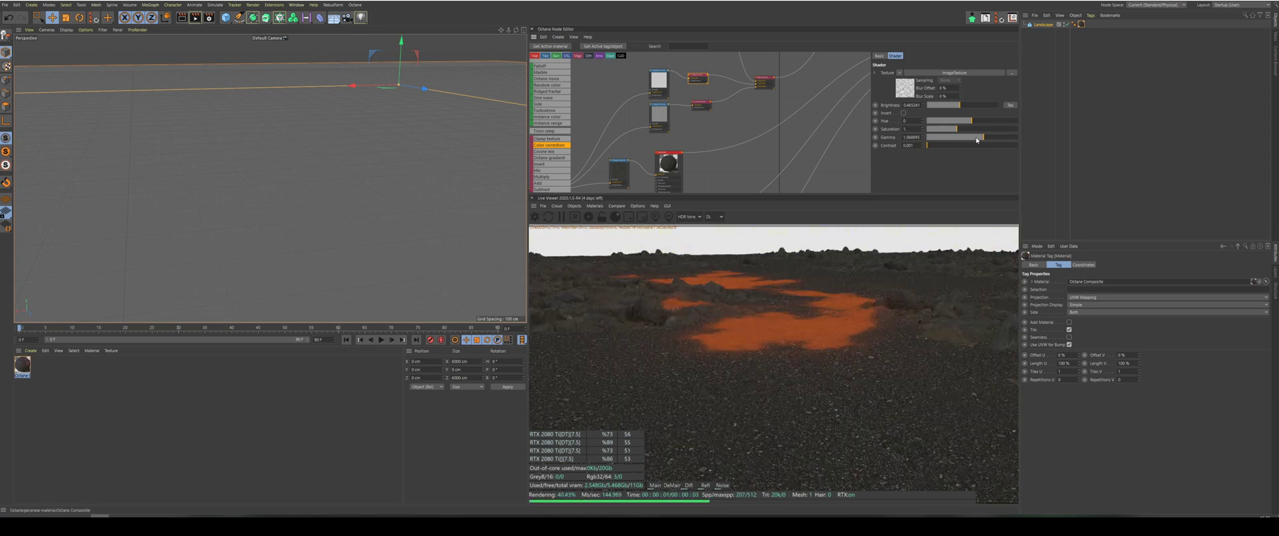
{"action": "left_click", "coordinate": [977, 140]}
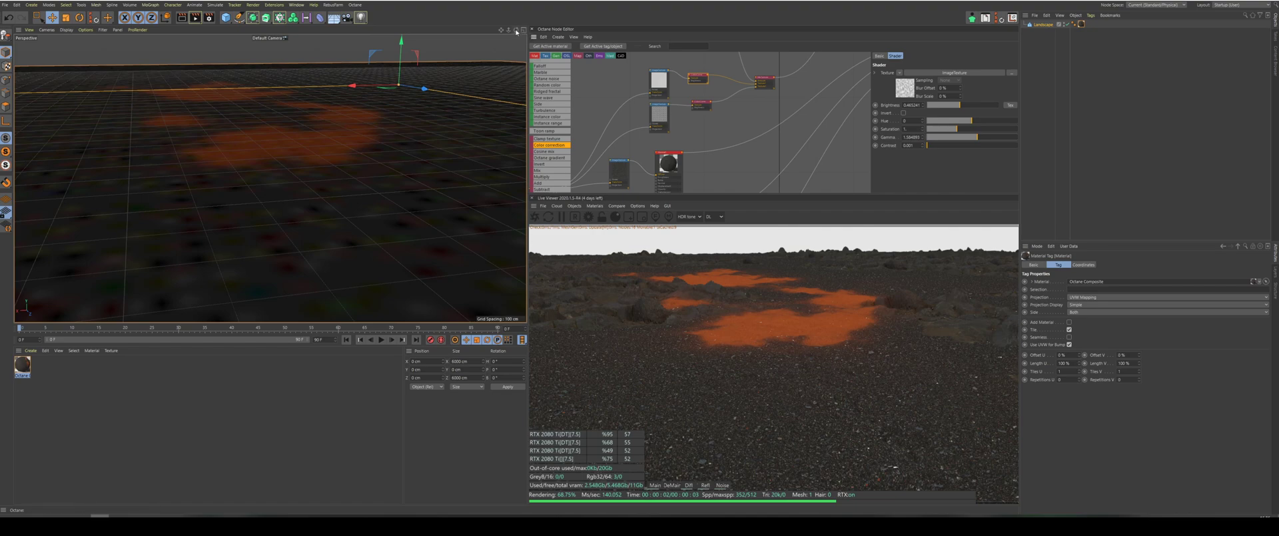
Inspect the terrain from other angles and set the light gray texture's color correction brightness to about 0.57.
{"action": "left_click_drag", "start_coordinate": [509, 30], "coordinate": [517, 8]}
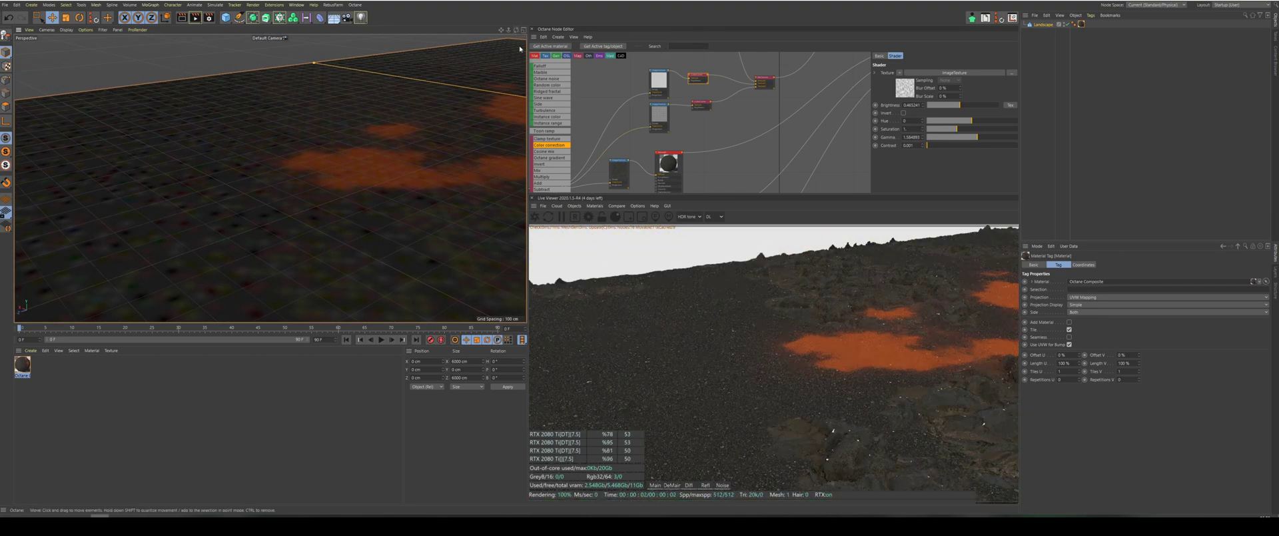
{"action": "left_click_drag", "start_coordinate": [517, 31], "coordinate": [518, 30]}
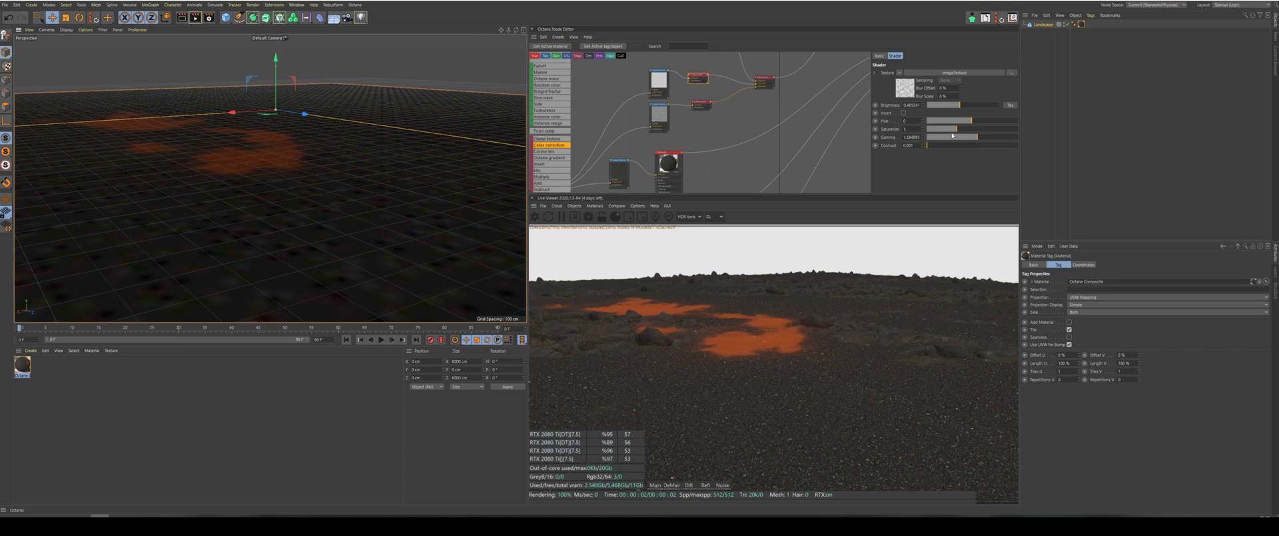
{"action": "left_click_drag", "start_coordinate": [971, 106], "coordinate": [997, 107]}
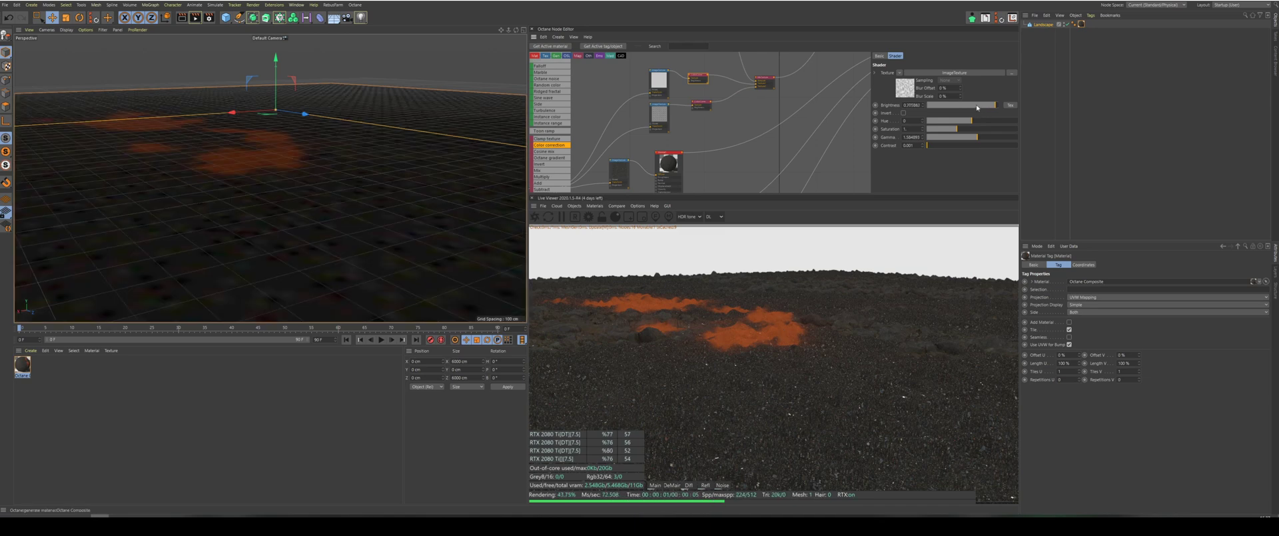
{"action": "left_click_drag", "start_coordinate": [994, 105], "coordinate": [970, 108]}
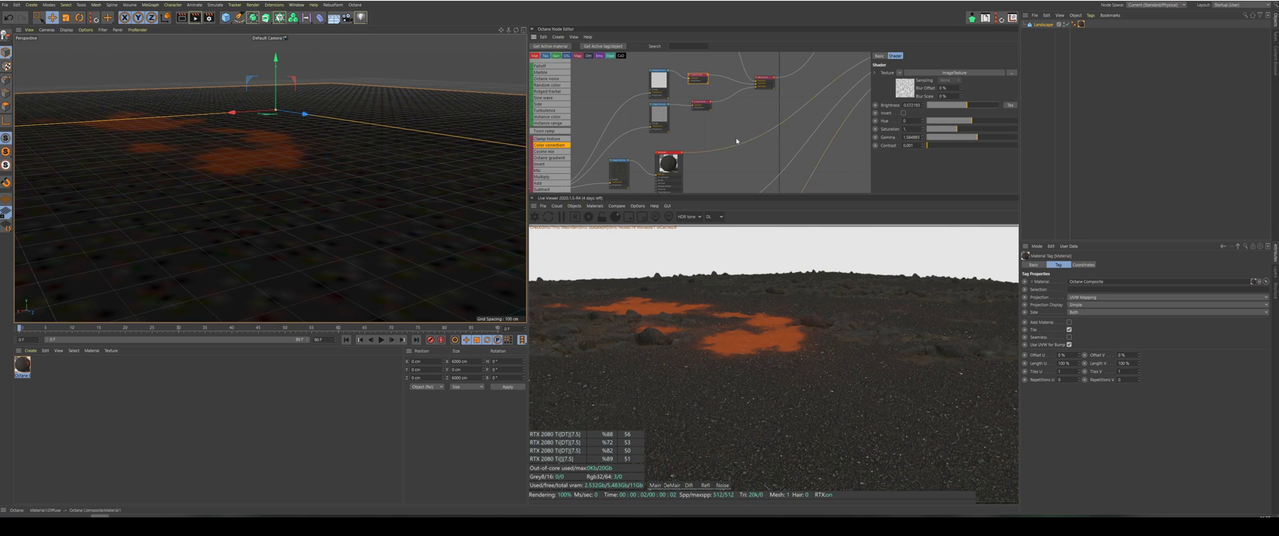
Reposition the second color correction node of the black-and-white noise branch closer to the height of the first one.
{"action": "scroll", "coordinate": [726, 141], "scroll_direction": "down", "scroll_amount": 3}
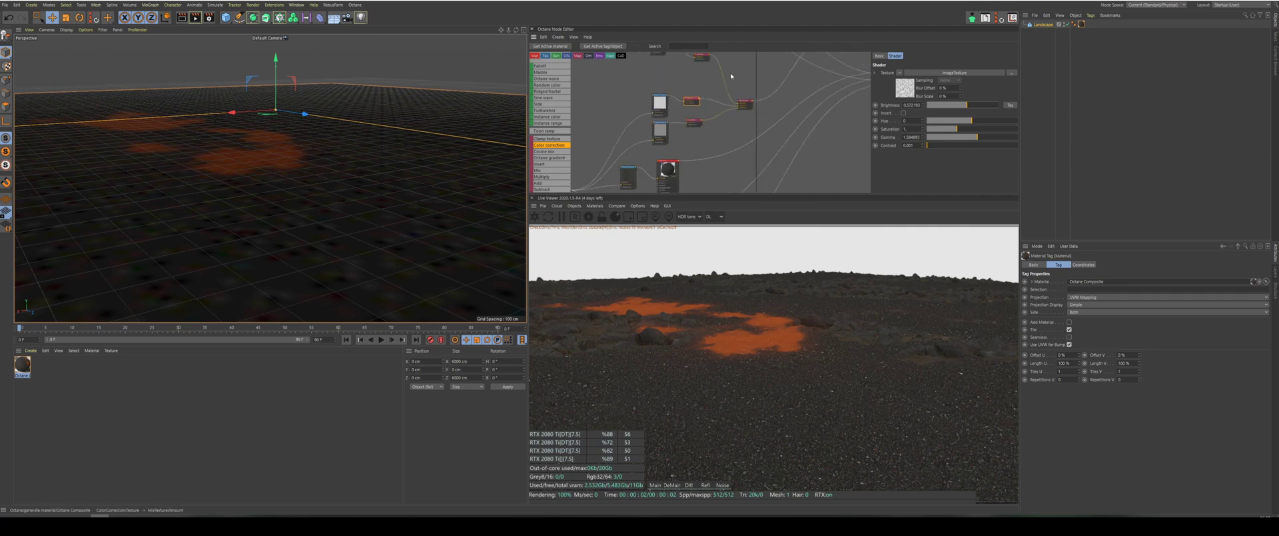
{"action": "scroll", "coordinate": [722, 131], "scroll_direction": "down", "scroll_amount": 3}
{"action": "scroll", "coordinate": [725, 98], "scroll_direction": "up", "scroll_amount": 3}
{"action": "left_click", "coordinate": [698, 84]}
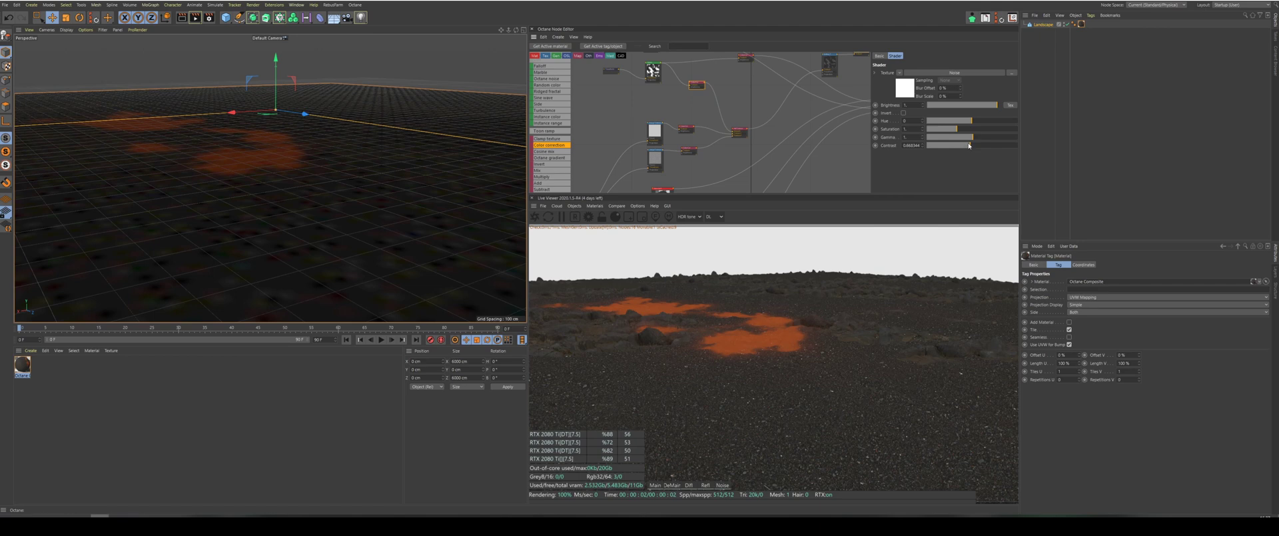
{"action": "scroll", "coordinate": [773, 119], "scroll_direction": "down", "scroll_amount": 3}
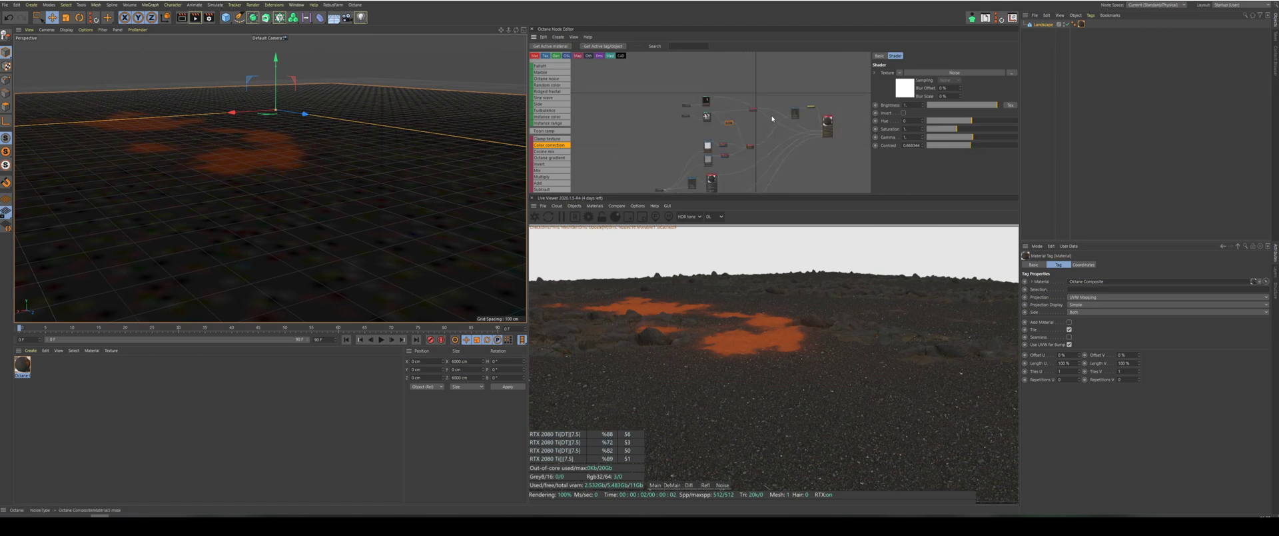
{"action": "scroll", "coordinate": [751, 129], "scroll_direction": "up", "scroll_amount": 2}
{"action": "scroll", "coordinate": [751, 125], "scroll_direction": "down", "scroll_amount": 2}
{"action": "scroll", "coordinate": [722, 132], "scroll_direction": "up", "scroll_amount": 2}
{"action": "scroll", "coordinate": [722, 133], "scroll_direction": "down", "scroll_amount": 1}
{"action": "scroll", "coordinate": [767, 110], "scroll_direction": "up", "scroll_amount": 2}
{"action": "left_click_drag", "start_coordinate": [752, 106], "coordinate": [745, 127]}
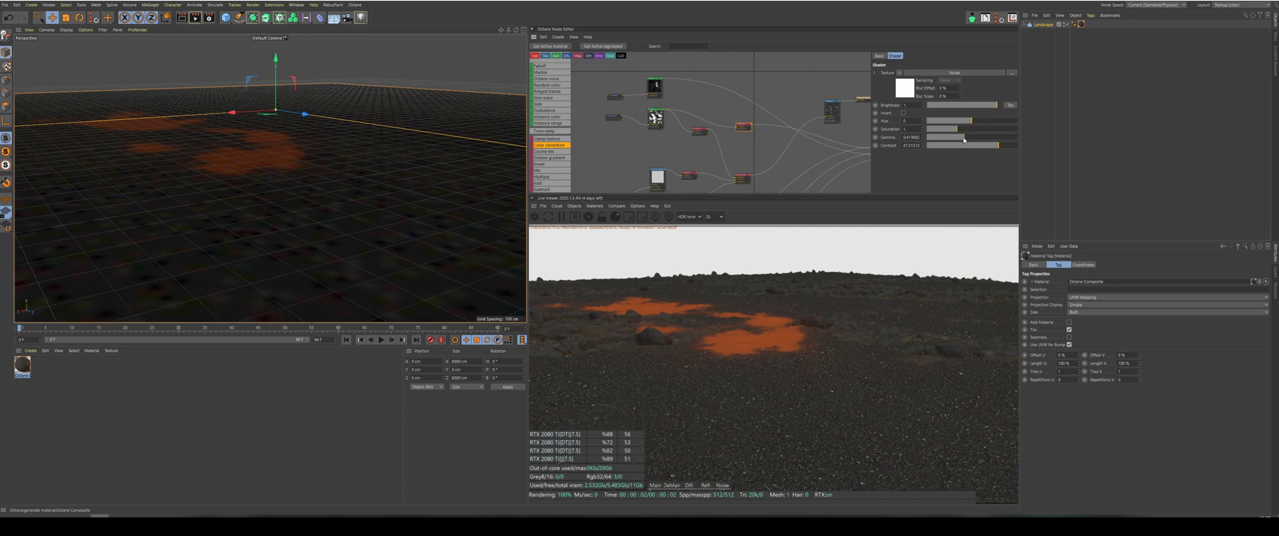
Fine-tune the gamma of the noise branch's second color correction to adjust the spread of the mask.
{"action": "left_click_drag", "start_coordinate": [964, 139], "coordinate": [962, 139]}
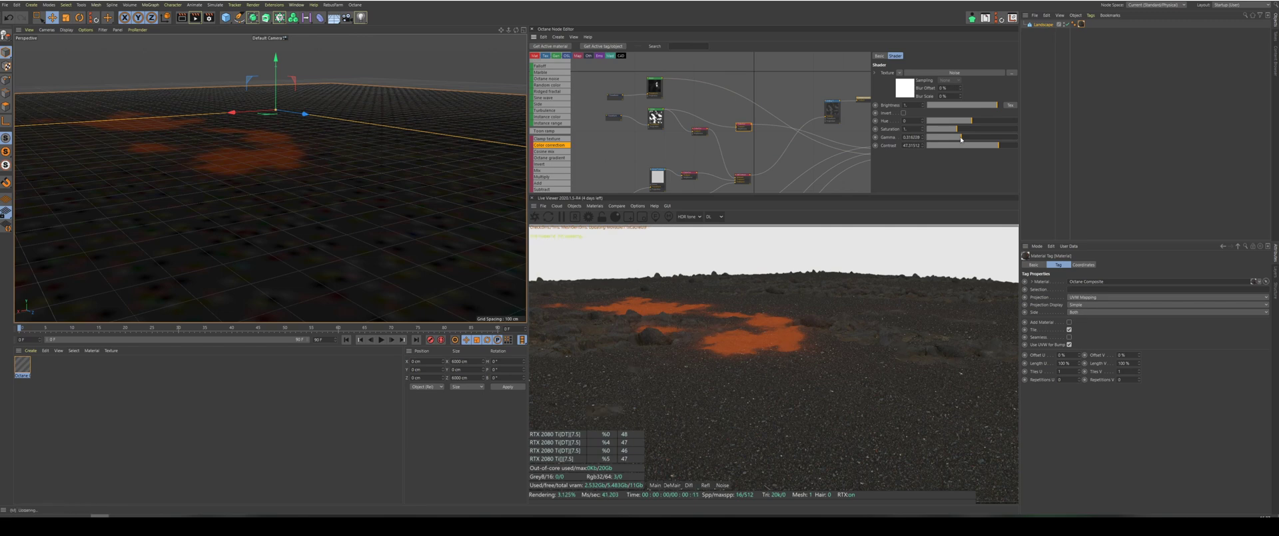
{"action": "left_click_drag", "start_coordinate": [962, 139], "coordinate": [961, 138]}
{"action": "left_click_drag", "start_coordinate": [961, 139], "coordinate": [963, 139]}
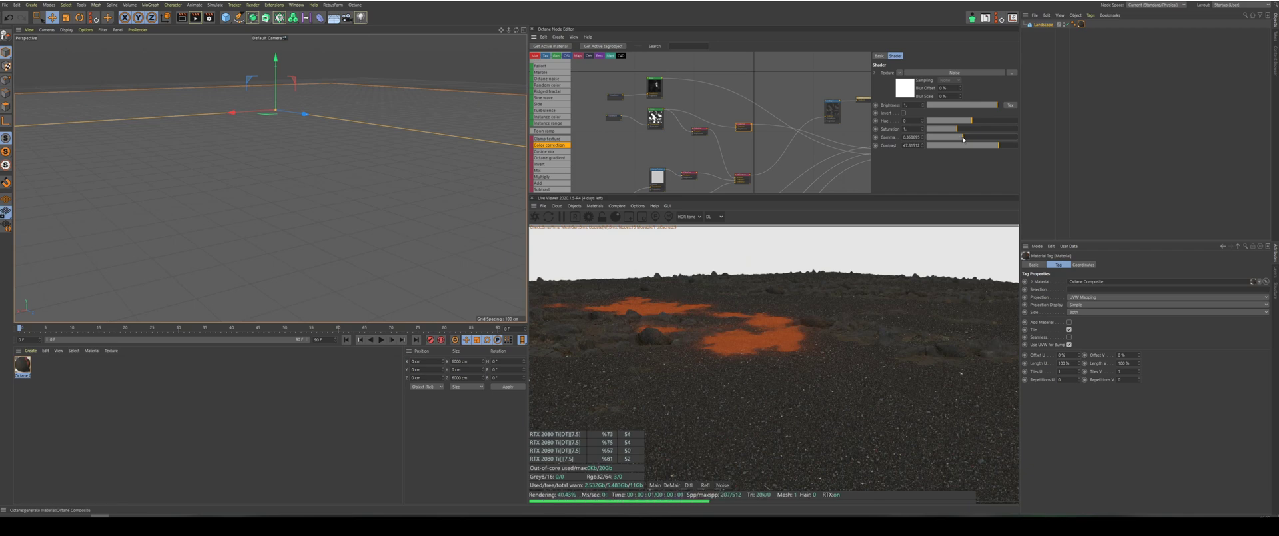
{"action": "left_click_drag", "start_coordinate": [963, 140], "coordinate": [964, 139]}
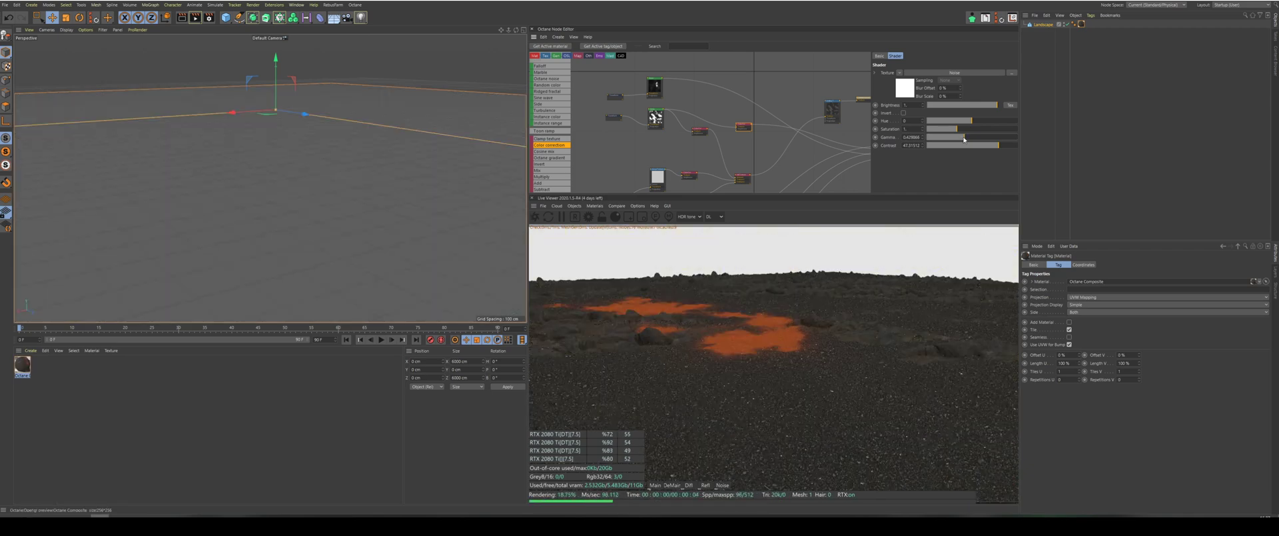
Lower the gamma of the darker gray texture's color correction and slightly reduce the brightness of the light gray texture's correction.
{"action": "scroll", "coordinate": [691, 144], "scroll_direction": "down", "scroll_amount": 3}
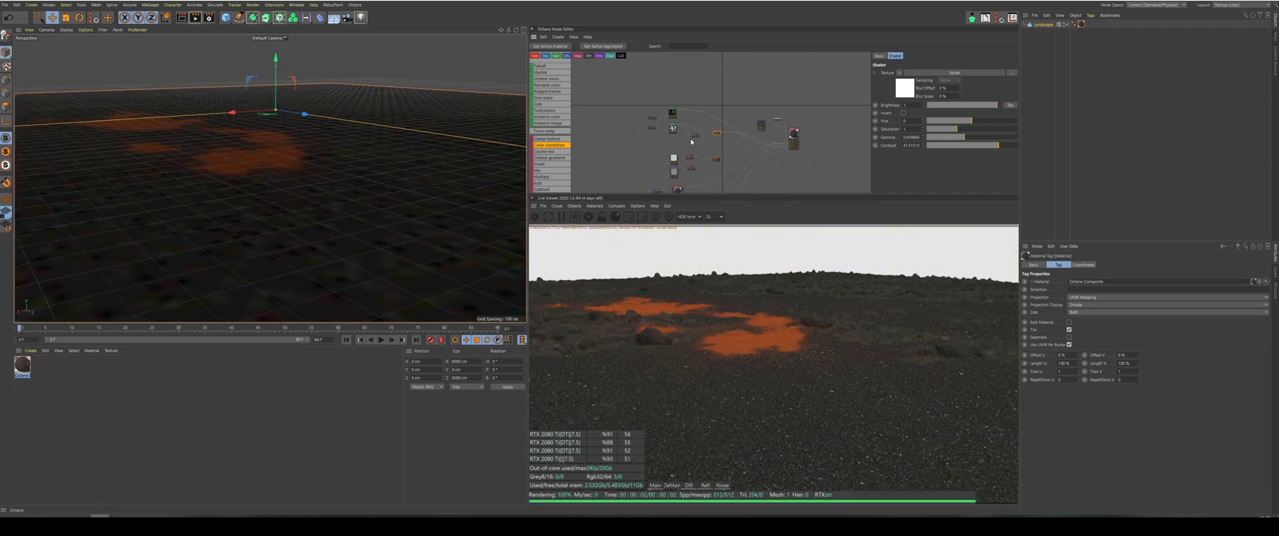
{"action": "scroll", "coordinate": [684, 171], "scroll_direction": "up", "scroll_amount": 4}
{"action": "left_click", "coordinate": [667, 175]}
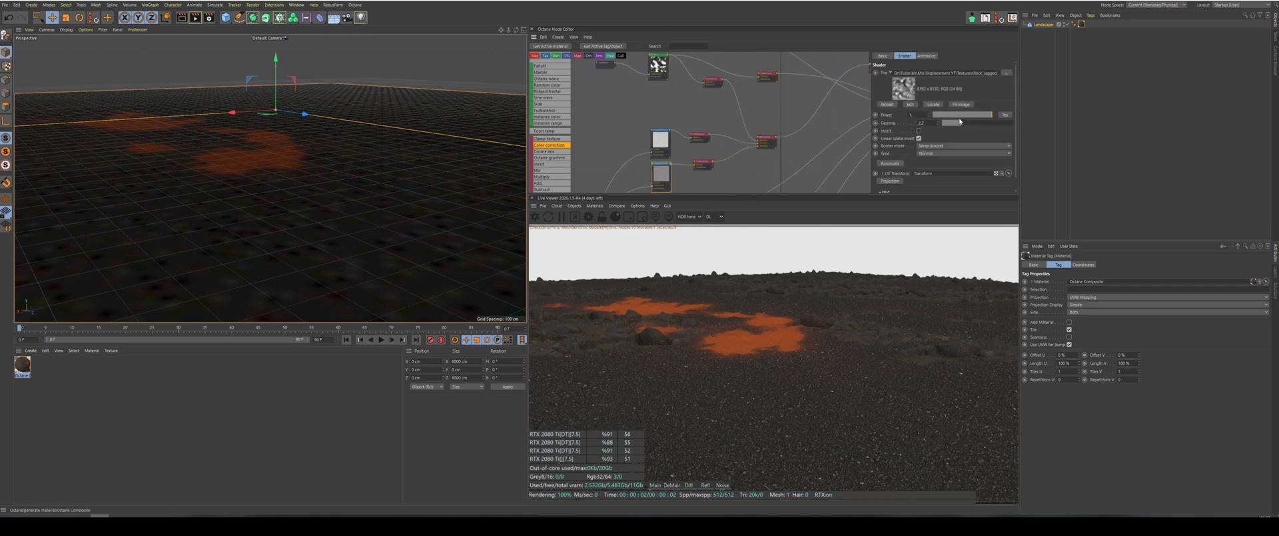
{"action": "left_click", "coordinate": [703, 164]}
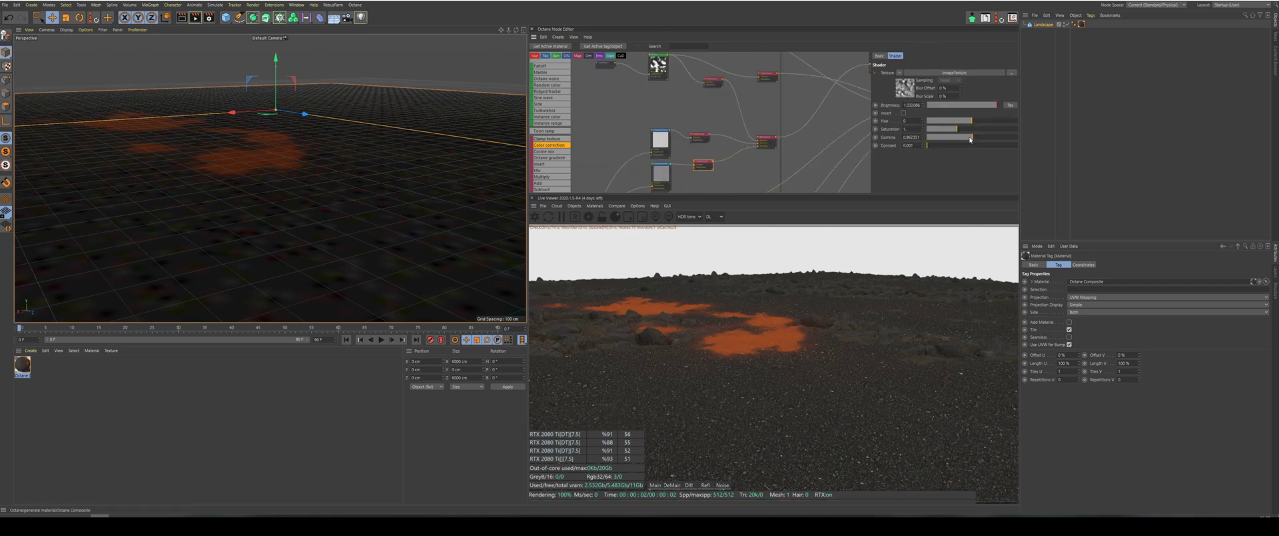
{"action": "left_click_drag", "start_coordinate": [969, 139], "coordinate": [969, 140]}
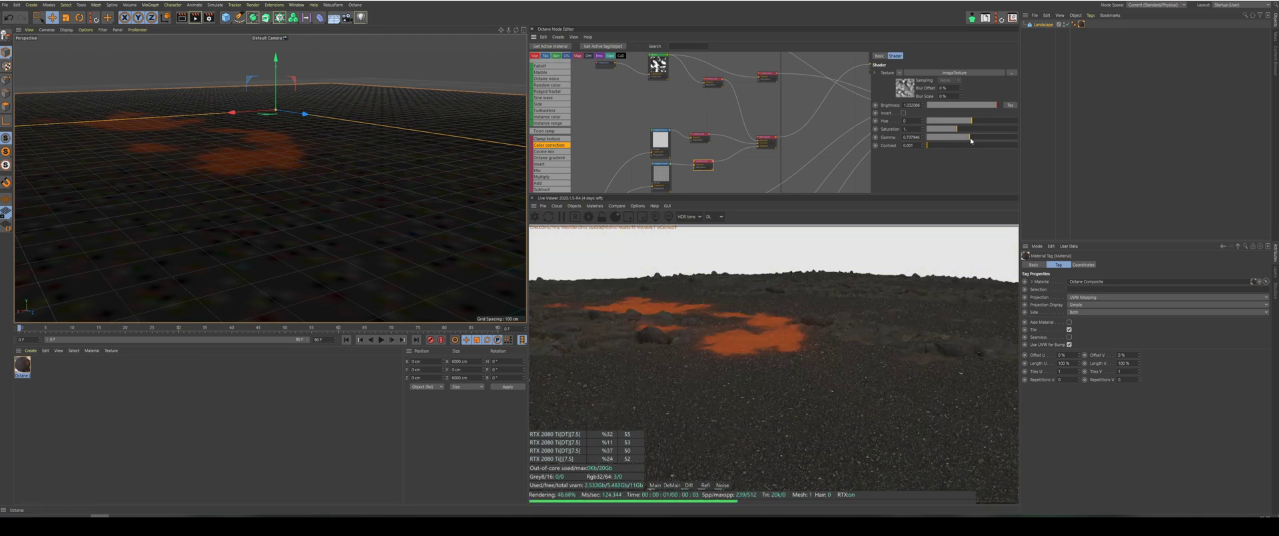
{"action": "left_click_drag", "start_coordinate": [971, 140], "coordinate": [969, 140]}
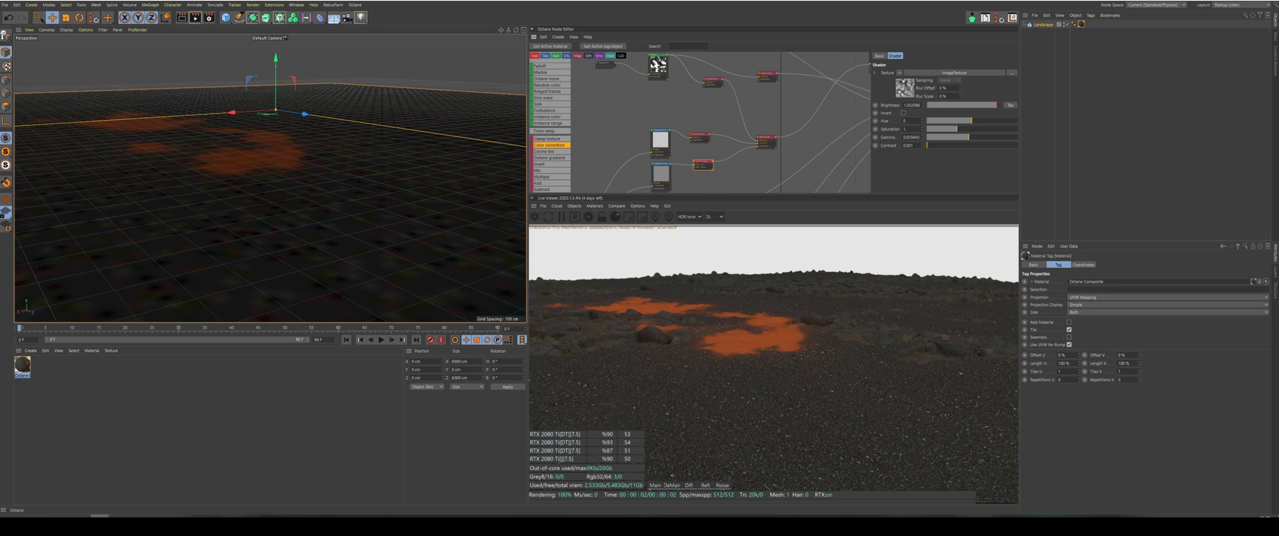
{"action": "left_click", "coordinate": [700, 136]}
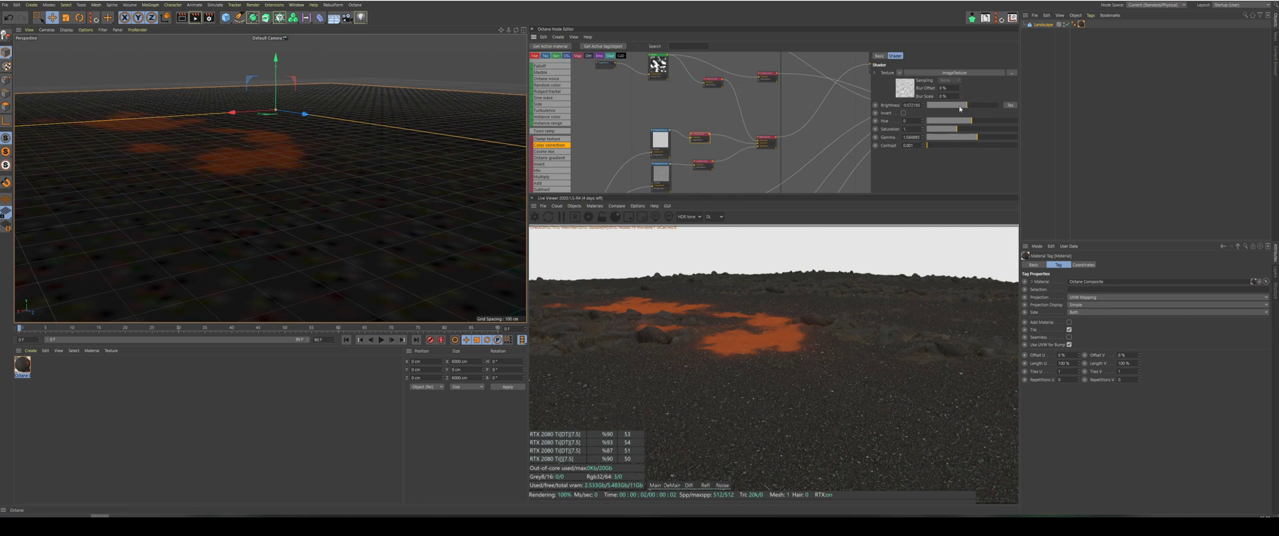
{"action": "left_click_drag", "start_coordinate": [963, 106], "coordinate": [965, 107]}
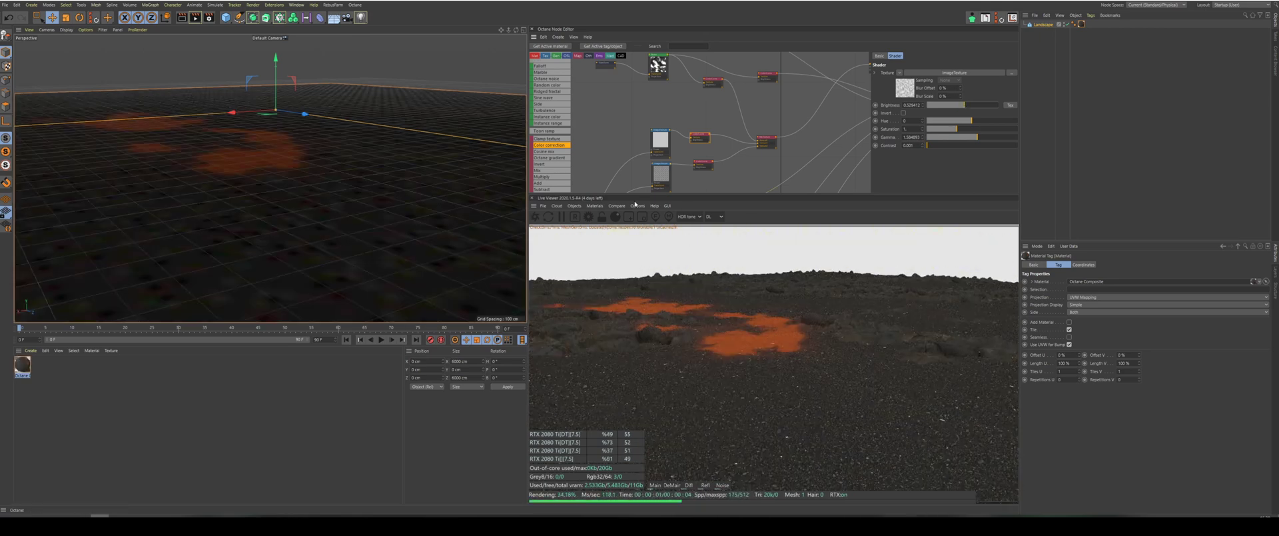
Increase the composite material's number of materials to 4 and add a new material in the fourth slot.
{"action": "scroll", "coordinate": [681, 117], "scroll_direction": "down", "scroll_amount": 5}
{"action": "scroll", "coordinate": [681, 117], "scroll_direction": "up", "scroll_amount": 5}
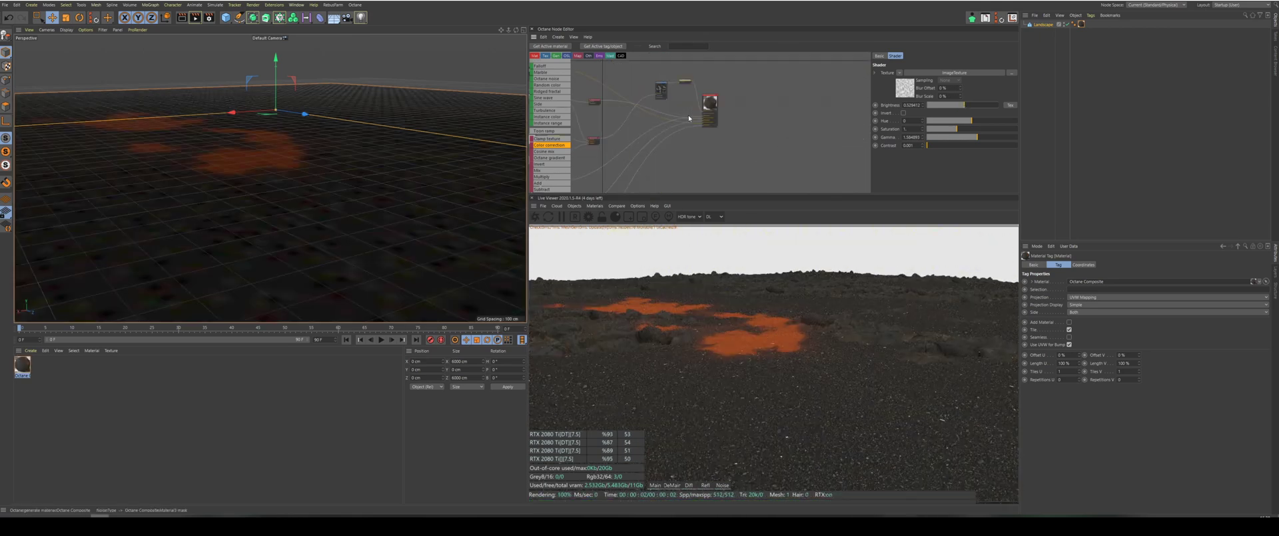
{"action": "left_click", "coordinate": [727, 98]}
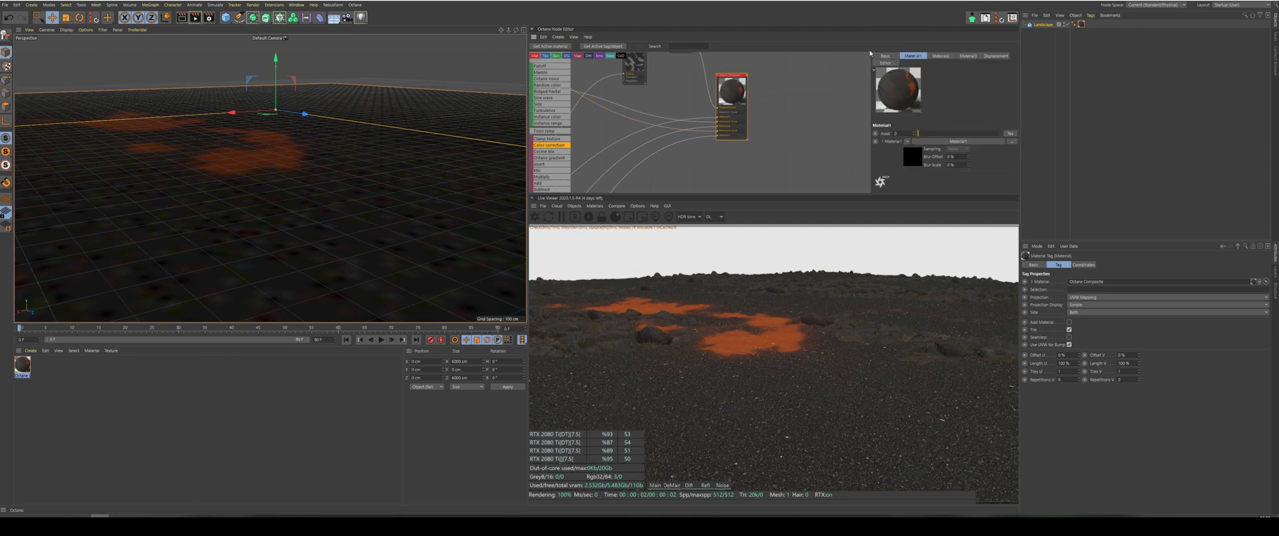
{"action": "left_click", "coordinate": [886, 57]}
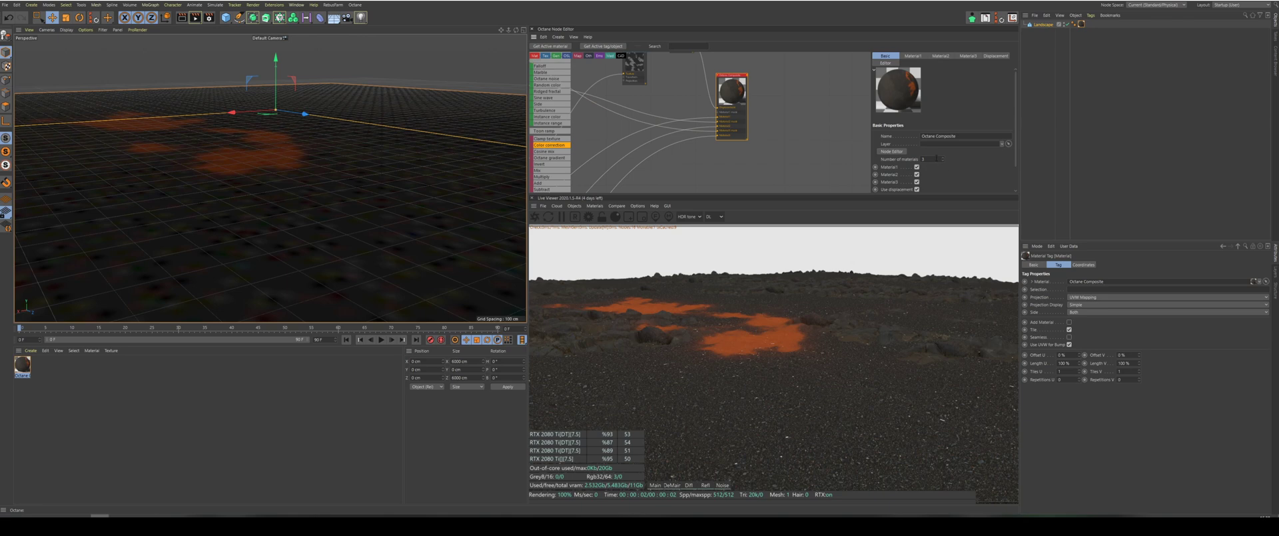
{"action": "left_click", "coordinate": [943, 158]}
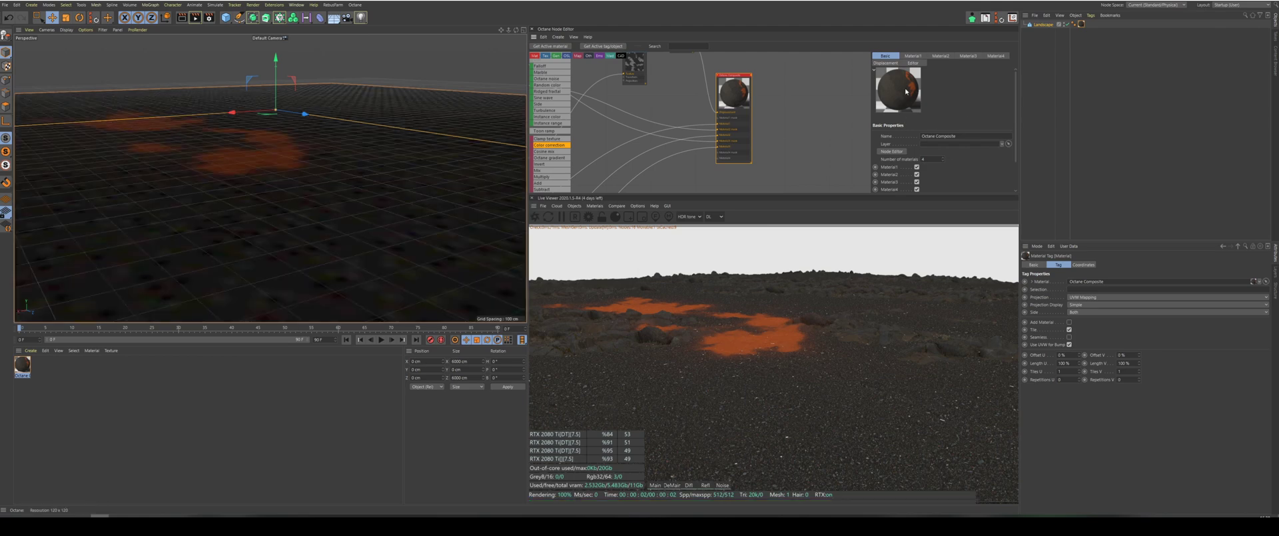
{"action": "left_click", "coordinate": [993, 56]}
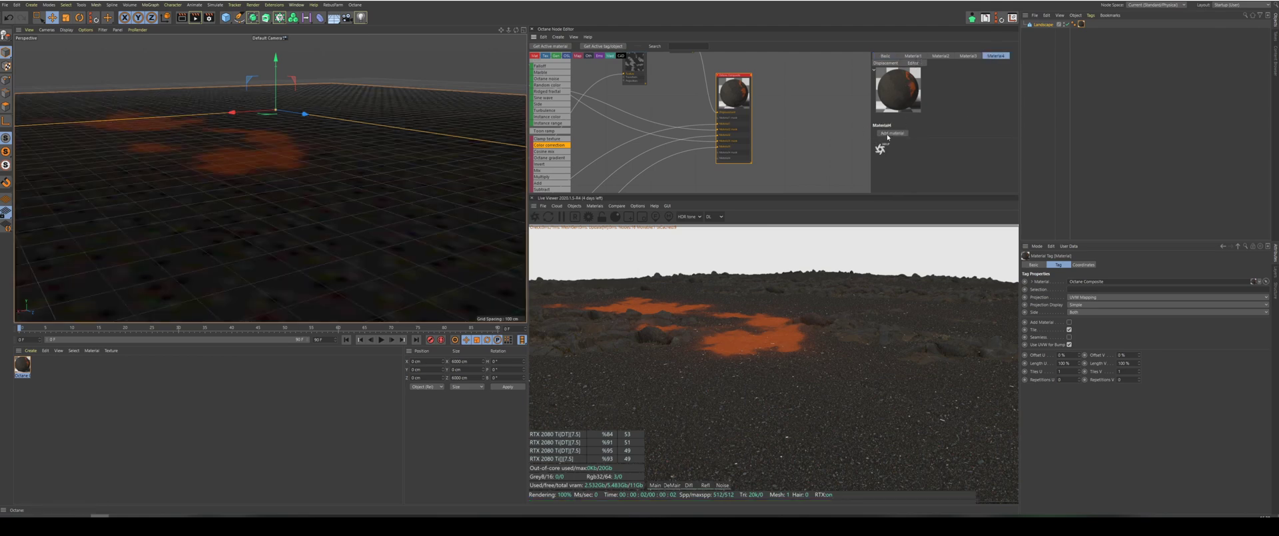
{"action": "left_click", "coordinate": [890, 134]}
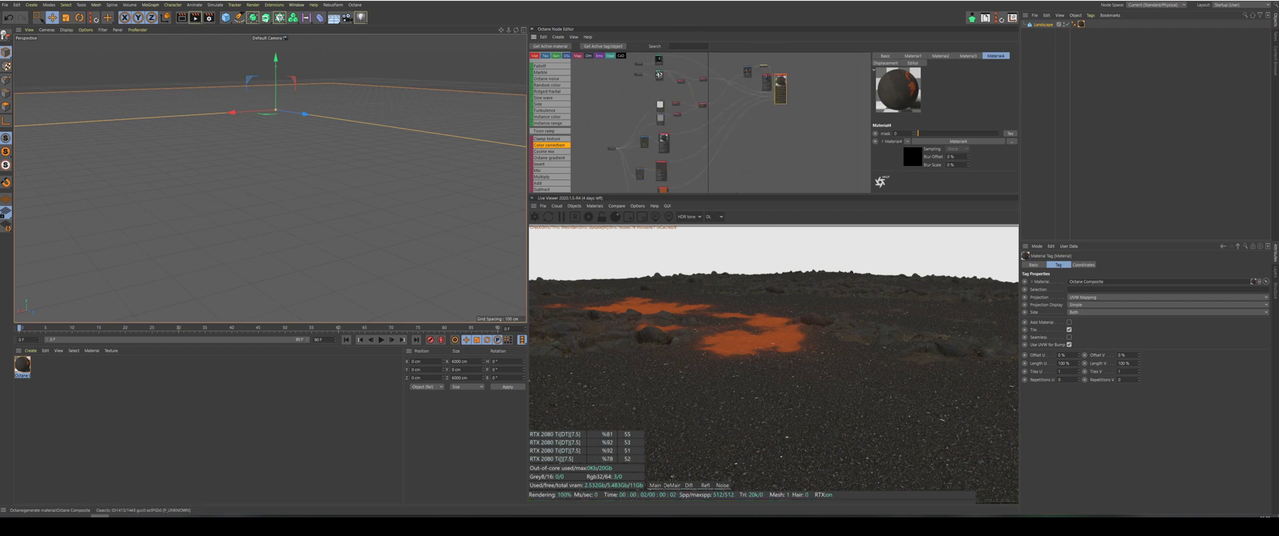
Move the new fourth material's node away from the composite node to below the other material nodes.
{"action": "scroll", "coordinate": [766, 76], "scroll_direction": "up", "scroll_amount": 3}
{"action": "left_click_drag", "start_coordinate": [767, 77], "coordinate": [764, 161]}
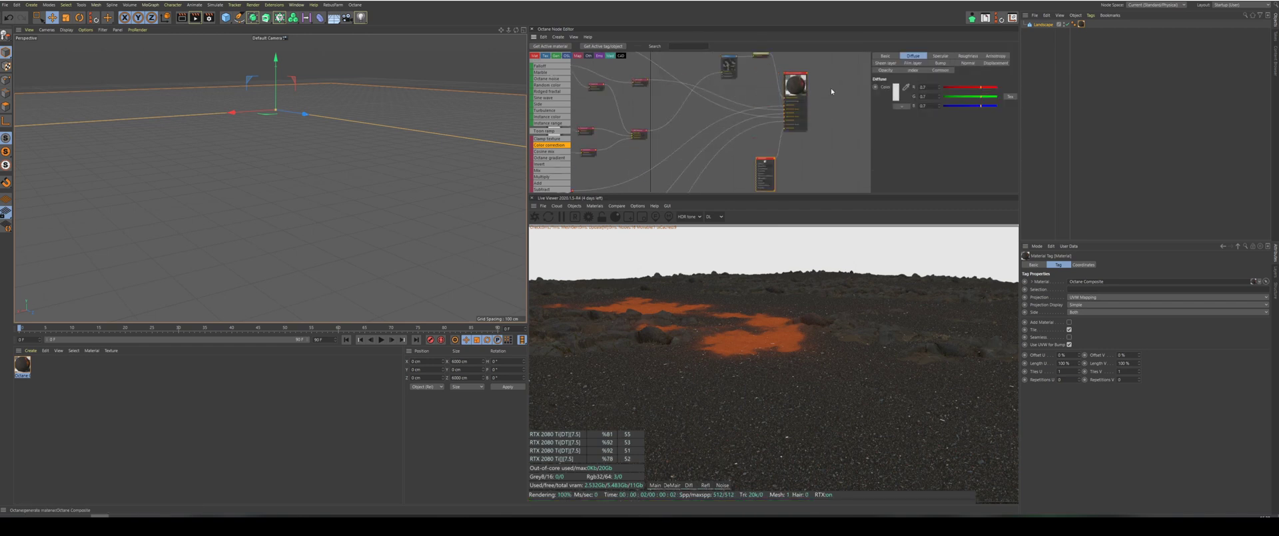
{"action": "scroll", "coordinate": [830, 92], "scroll_direction": "down", "scroll_amount": 5}
{"action": "scroll", "coordinate": [817, 116], "scroll_direction": "up", "scroll_amount": 3}
{"action": "scroll", "coordinate": [814, 120], "scroll_direction": "down", "scroll_amount": 3}
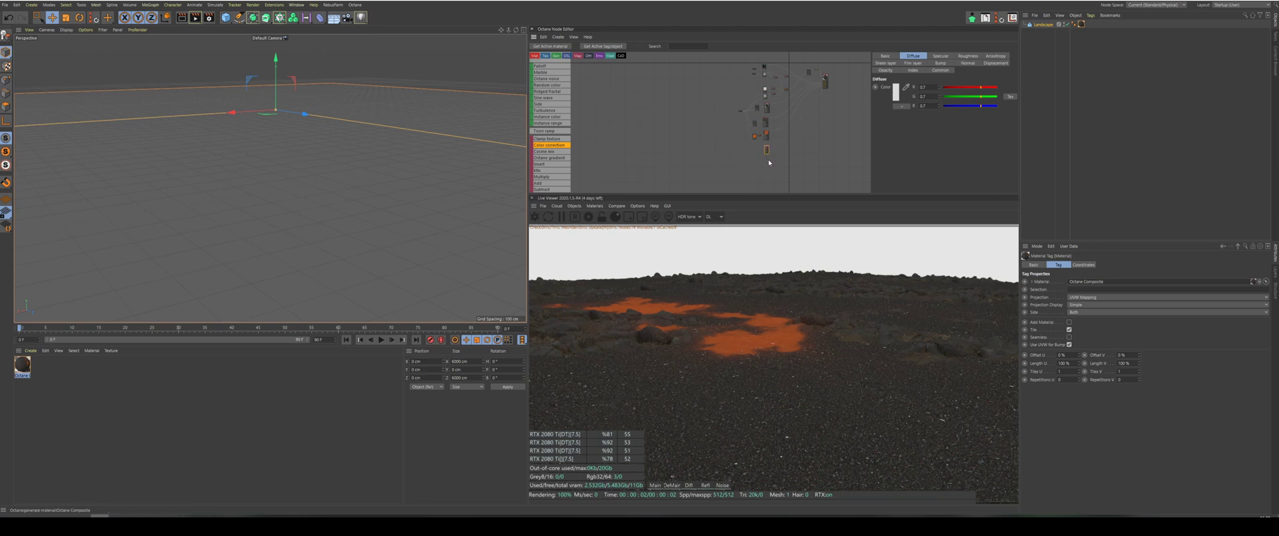
Set the new material's diffuse color to a saturated blue with hue 212° and saturation 100%.
{"action": "scroll", "coordinate": [769, 159], "scroll_direction": "up", "scroll_amount": 3}
{"action": "left_click", "coordinate": [899, 95]}
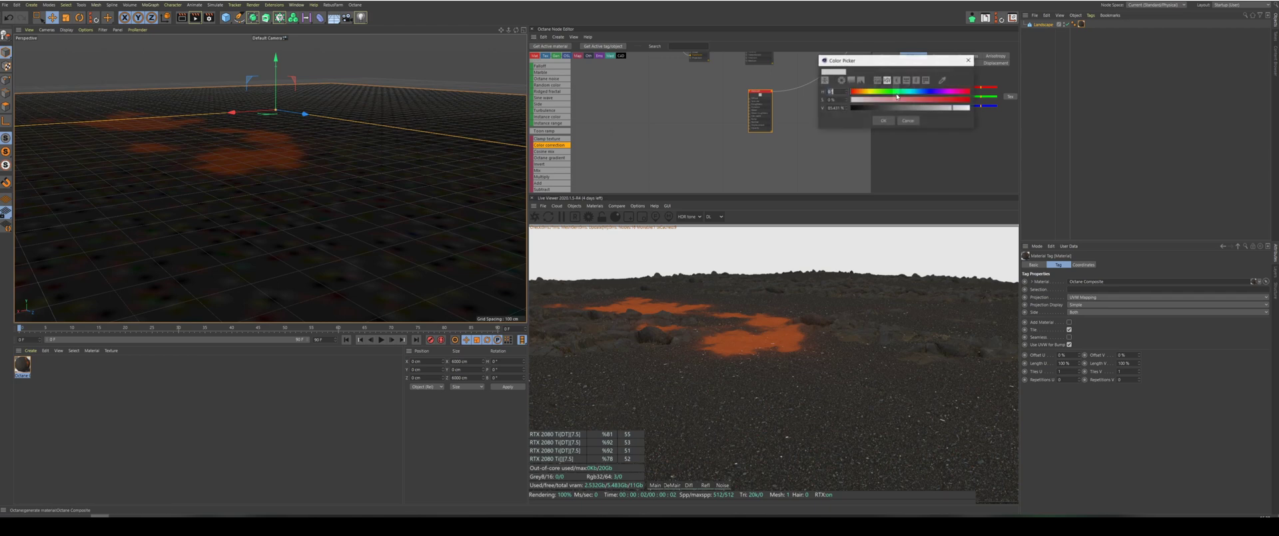
{"action": "left_click_drag", "start_coordinate": [911, 92], "coordinate": [921, 91]}
{"action": "left_click", "coordinate": [951, 100]}
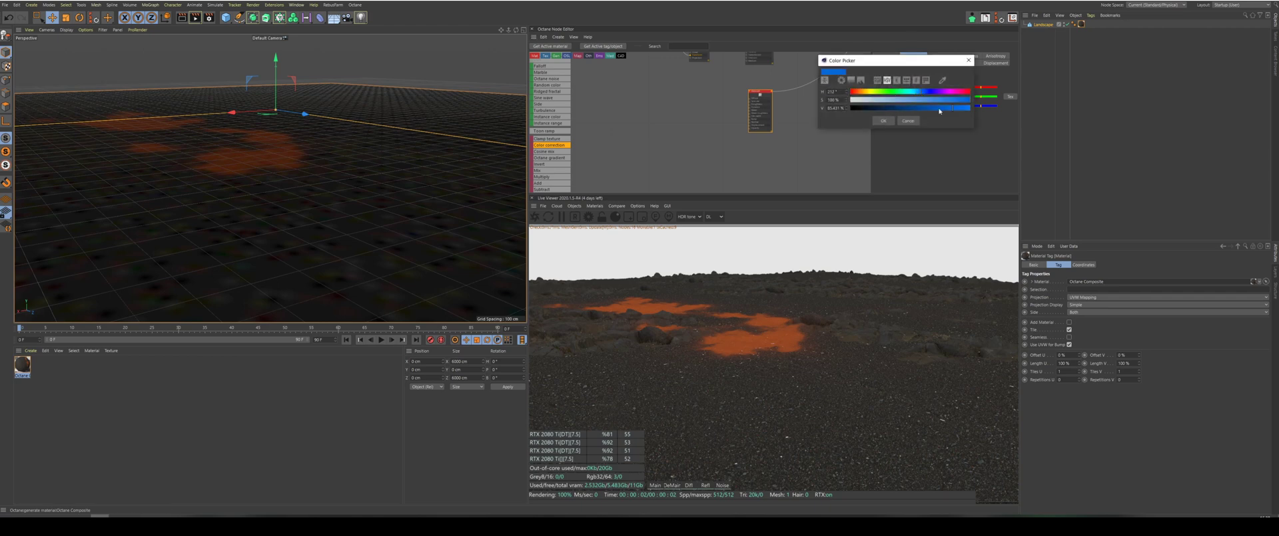
{"action": "left_click", "coordinate": [883, 120]}
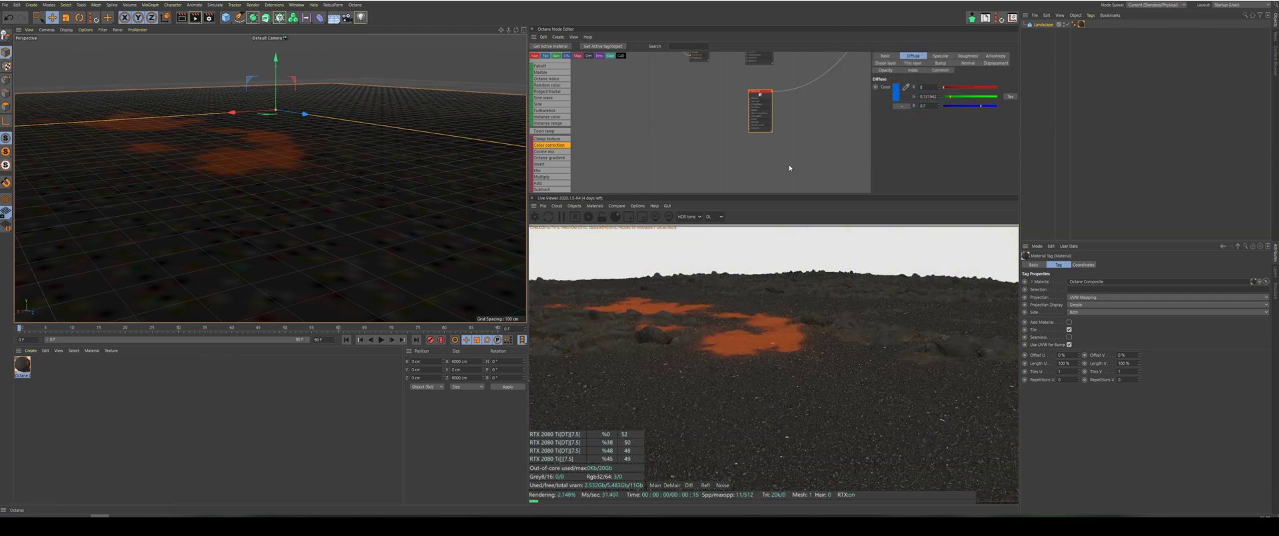
Add an Octane noise node above the existing noises and connect it to the composite's mask input for the blue material.
{"action": "scroll", "coordinate": [785, 162], "scroll_direction": "down", "scroll_amount": 5}
{"action": "scroll", "coordinate": [783, 165], "scroll_direction": "up", "scroll_amount": 5}
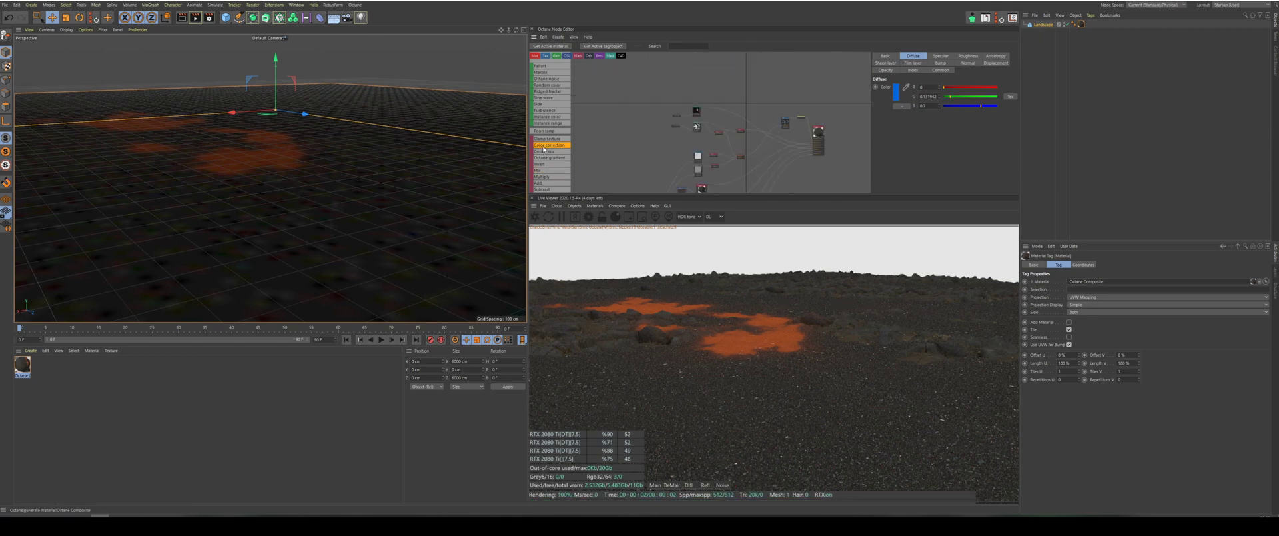
{"action": "scroll", "coordinate": [555, 158], "scroll_direction": "up", "scroll_amount": 3}
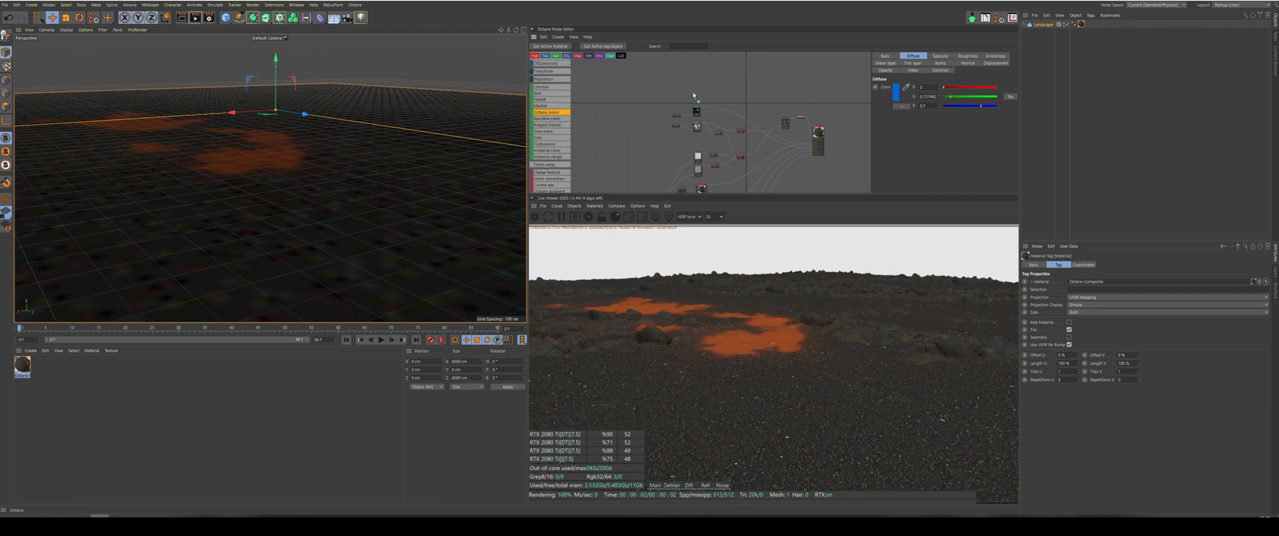
{"action": "left_click_drag", "start_coordinate": [693, 95], "coordinate": [695, 96]}
{"action": "scroll", "coordinate": [727, 91], "scroll_direction": "up", "scroll_amount": 3}
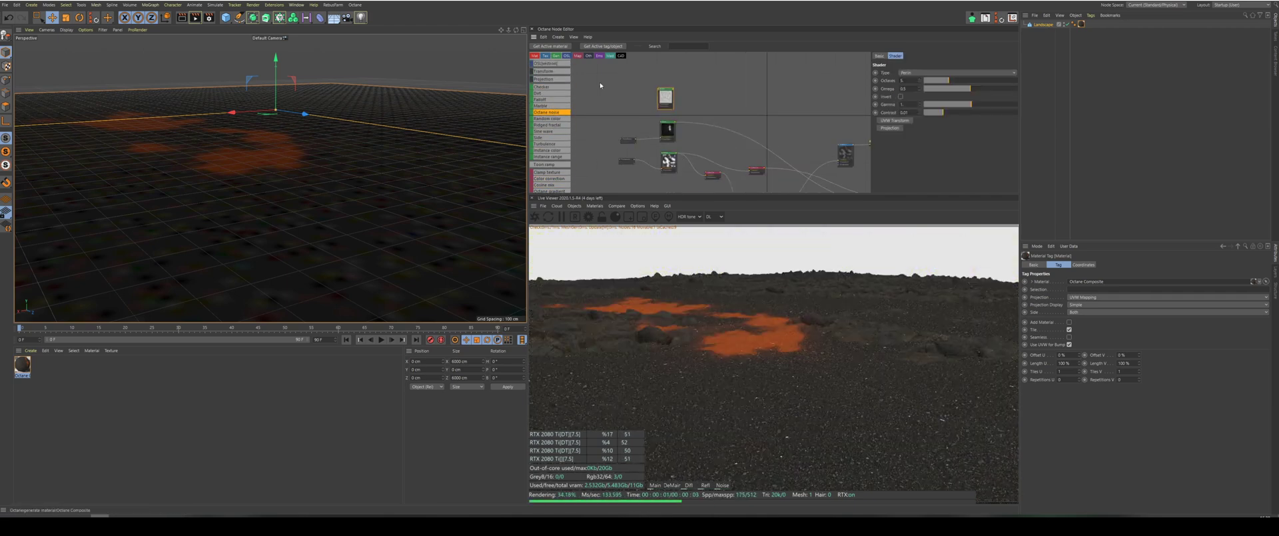
{"action": "scroll", "coordinate": [601, 85], "scroll_direction": "down", "scroll_amount": 2}
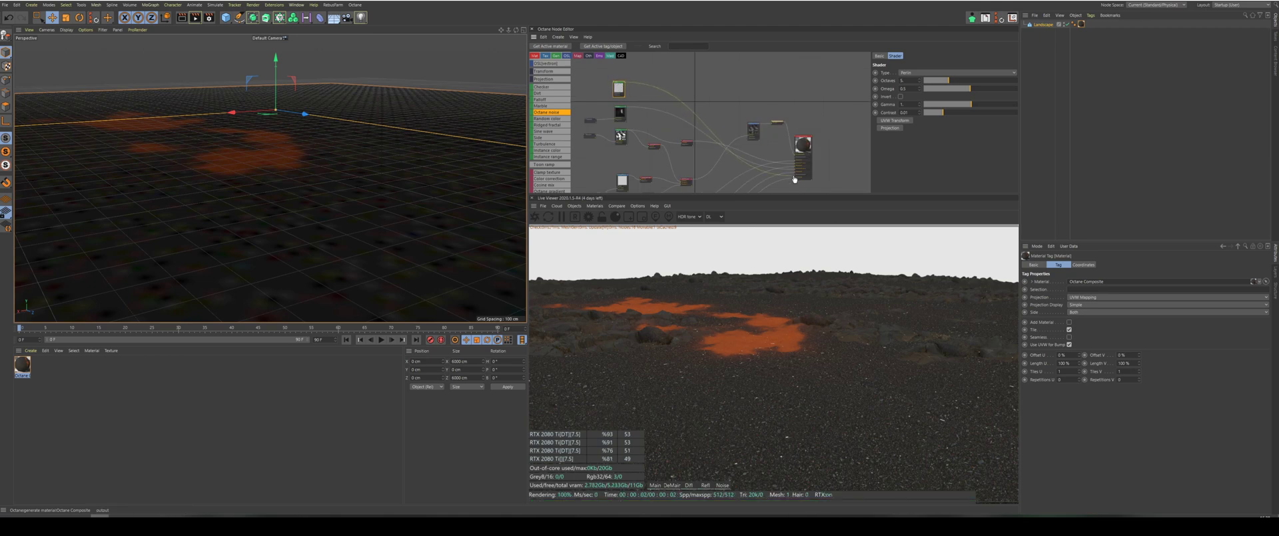
{"action": "left_click_drag", "start_coordinate": [797, 179], "coordinate": [797, 176]}
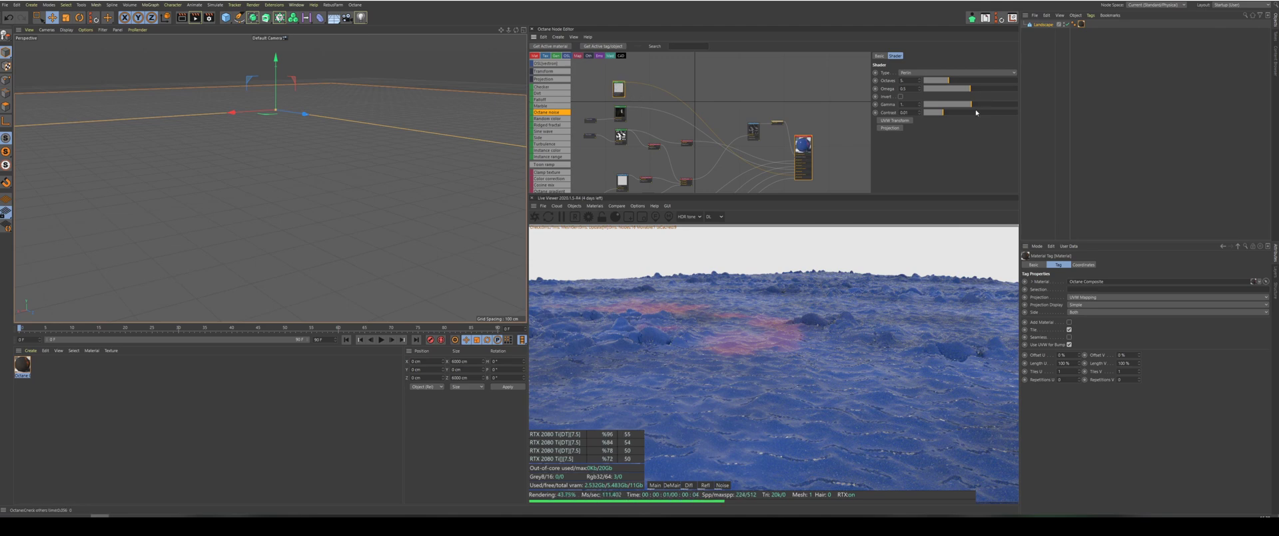
Set the new noise's contrast to 80 and raise its gamma to shrink the blue patches.
{"action": "left_click_drag", "start_coordinate": [976, 112], "coordinate": [988, 113]}
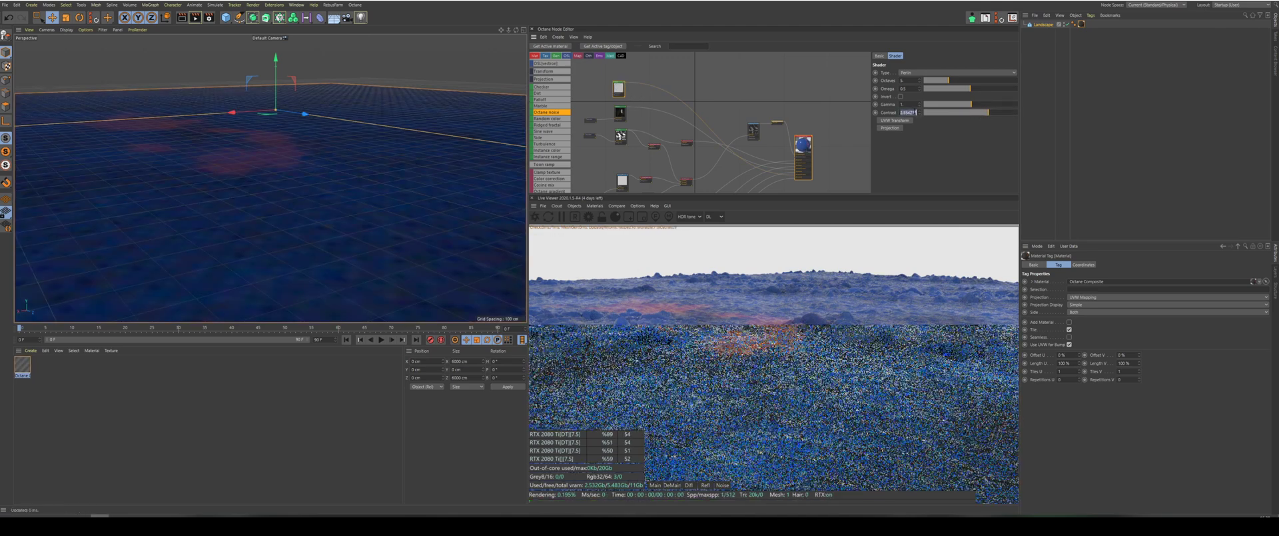
{"action": "type", "text": "80"}
{"action": "key", "text": "Return"}
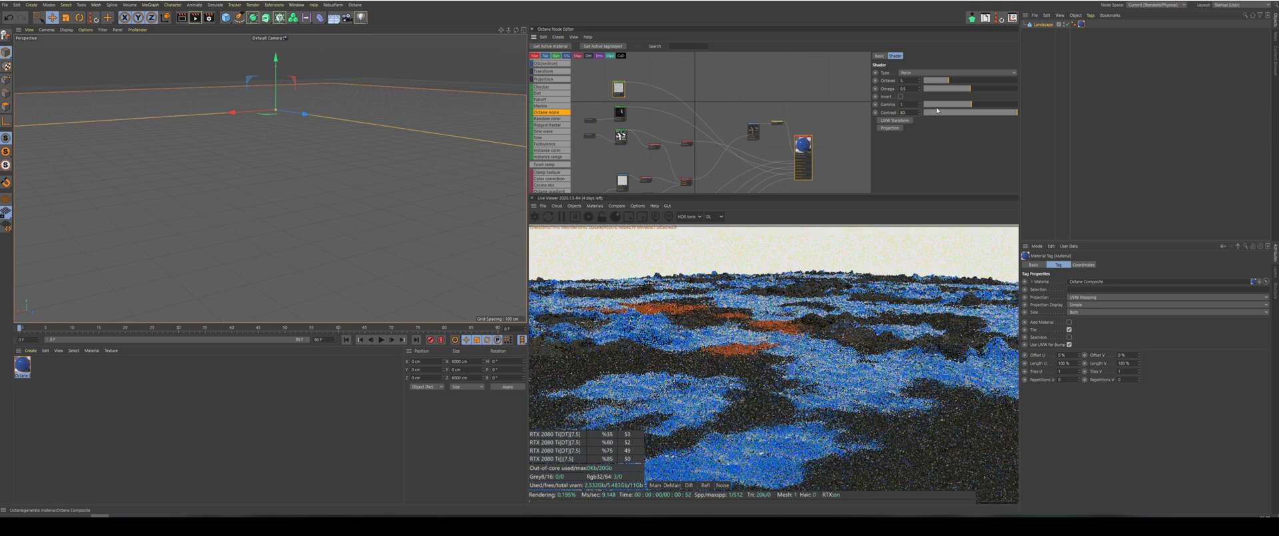
{"action": "left_click_drag", "start_coordinate": [937, 105], "coordinate": [979, 107]}
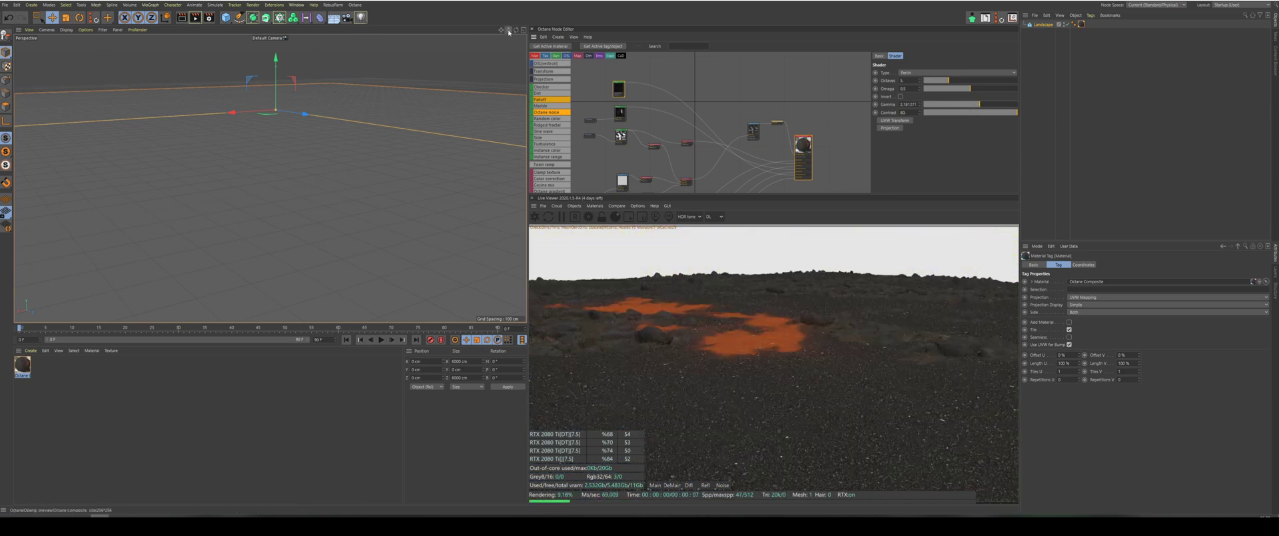
View more of the terrain and attach a Transform node to the new noise's UVW transform.
{"action": "left_click_drag", "start_coordinate": [509, 32], "coordinate": [510, 34]}
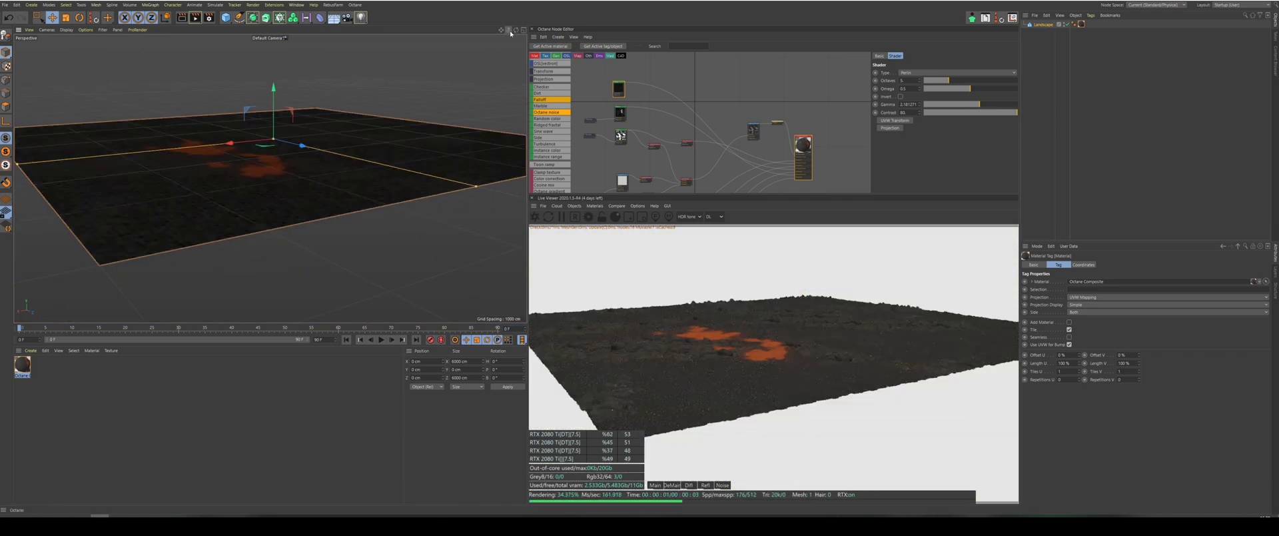
{"action": "scroll", "coordinate": [565, 152], "scroll_direction": "down", "scroll_amount": 2}
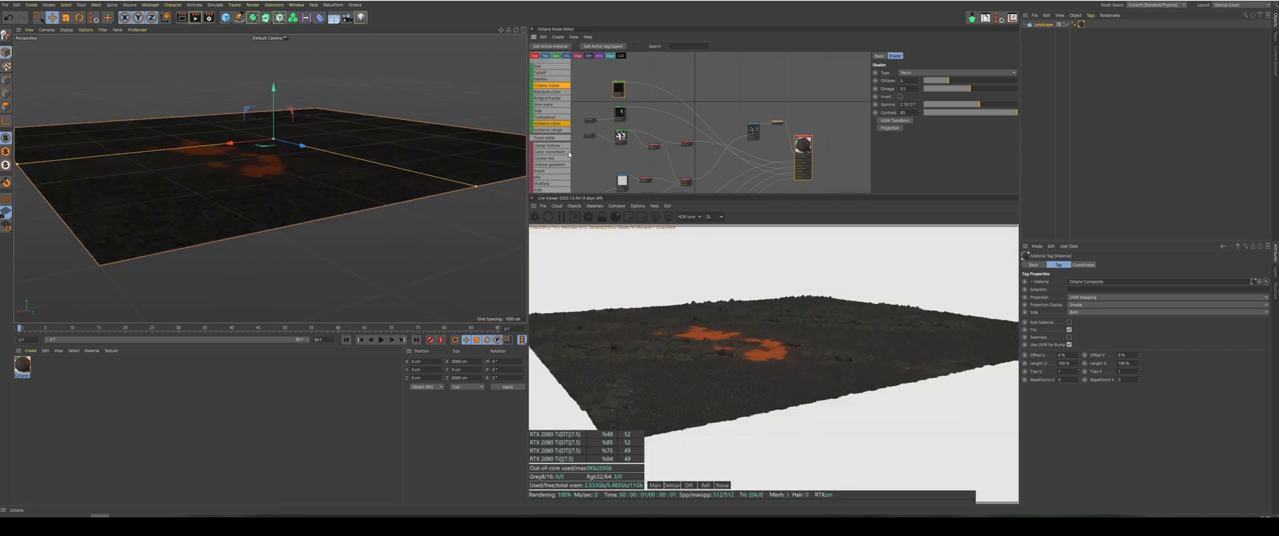
{"action": "scroll", "coordinate": [565, 151], "scroll_direction": "up", "scroll_amount": 4}
{"action": "left_click_drag", "start_coordinate": [557, 121], "coordinate": [643, 93]}
{"action": "scroll", "coordinate": [593, 92], "scroll_direction": "up", "scroll_amount": 2}
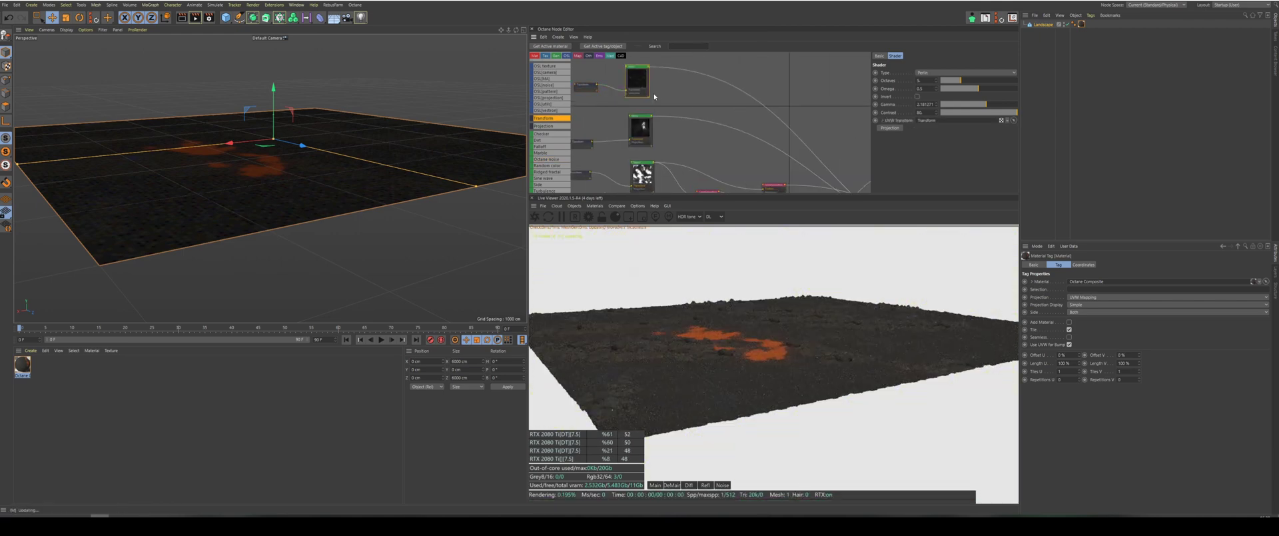
Lower the new noise's gamma and fine-tune it to get scattered blue patches across the whole terrain.
{"action": "left_click_drag", "start_coordinate": [990, 106], "coordinate": [984, 106]}
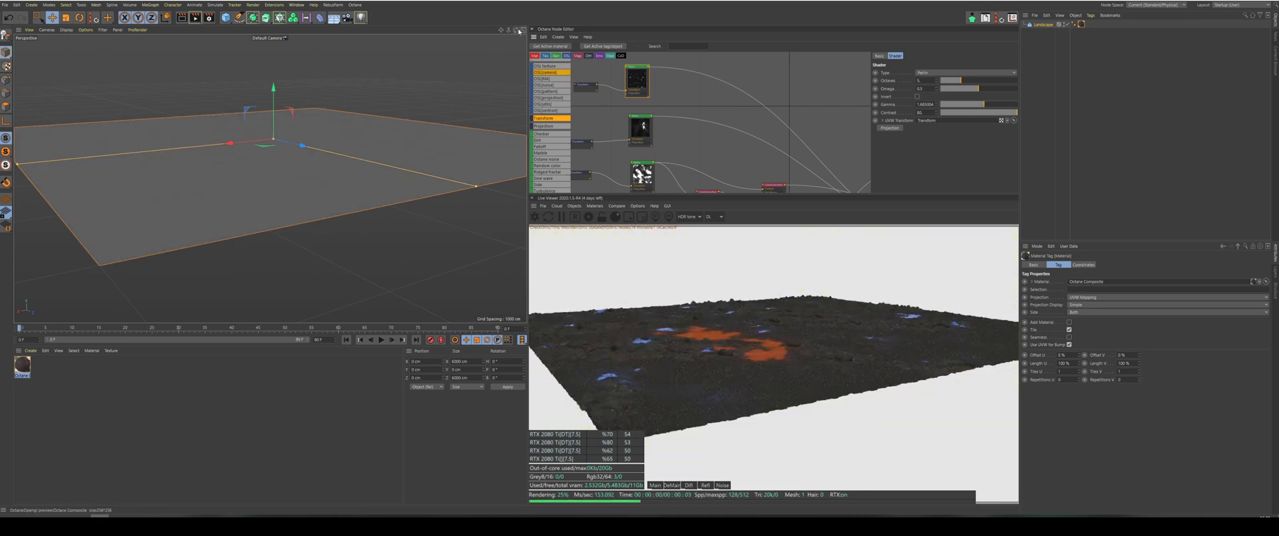
{"action": "mouse_move", "coordinate": [517, 30]}
{"action": "left_mouse_down"}
{"action": "mouse_move", "coordinate": [525, 70]}
{"action": "mouse_move", "coordinate": [519, 31]}
{"action": "left_mouse_up"}
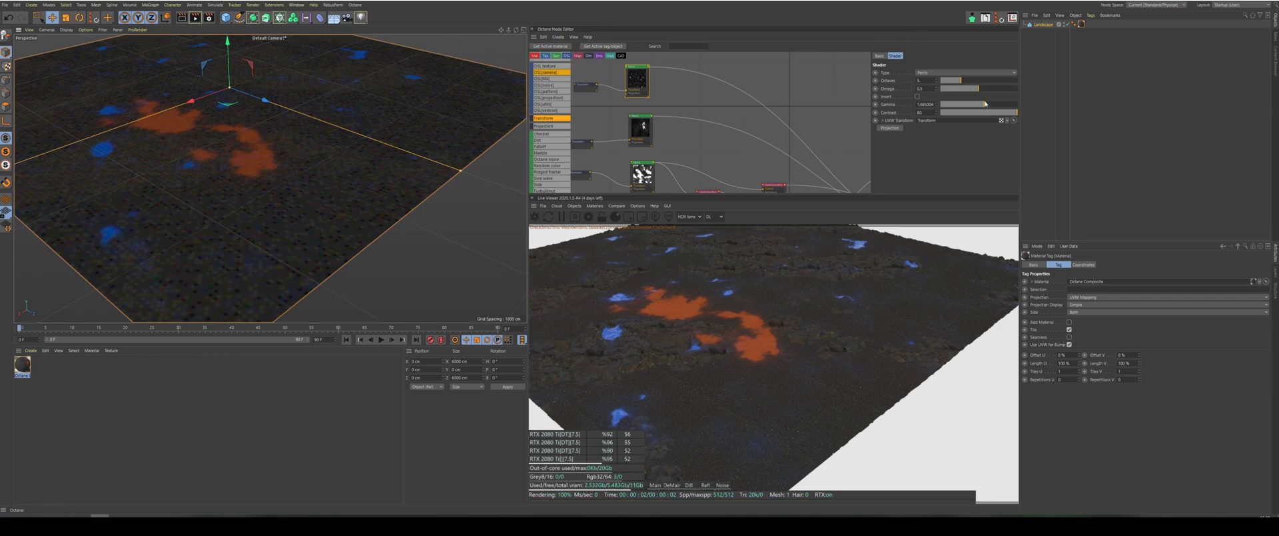
{"action": "left_click_drag", "start_coordinate": [981, 106], "coordinate": [984, 105]}
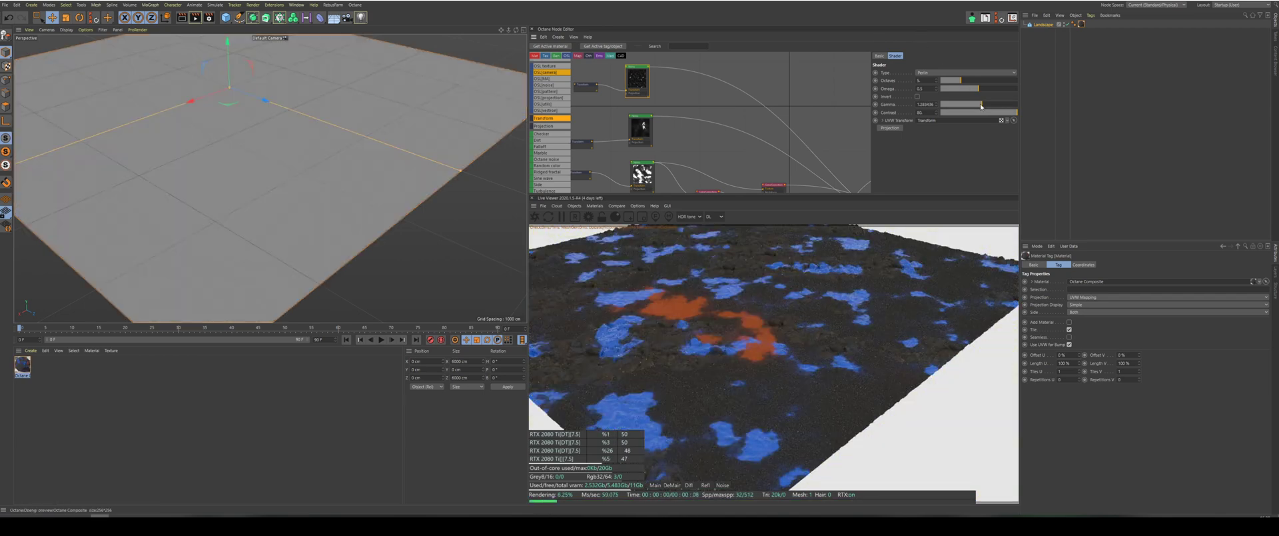
{"action": "left_click", "coordinate": [984, 105]}
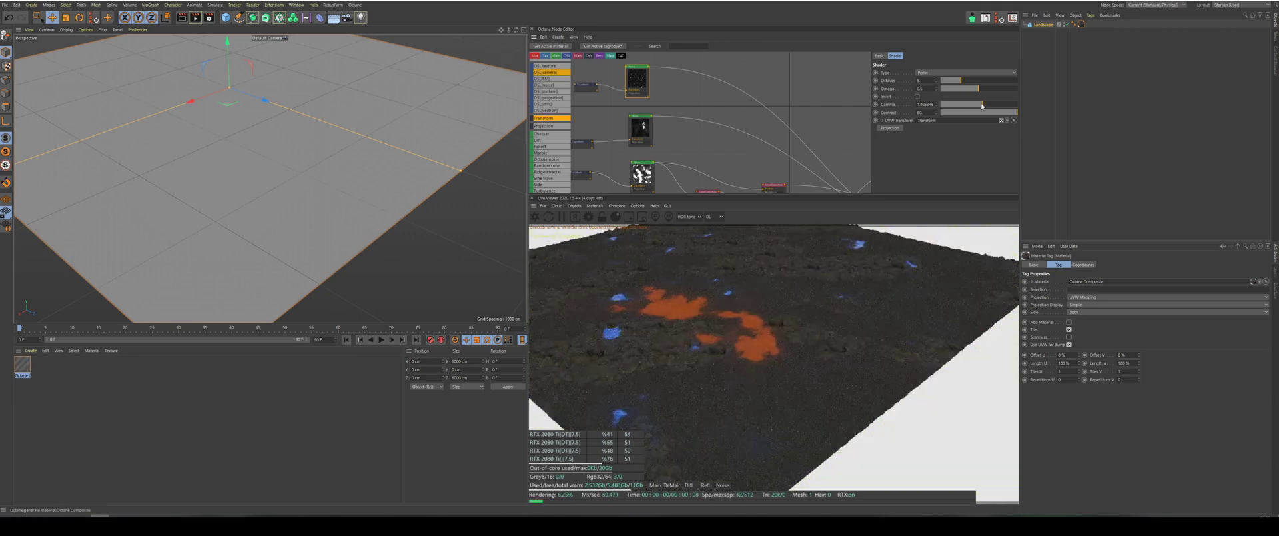
{"action": "left_click_drag", "start_coordinate": [984, 105], "coordinate": [981, 105]}
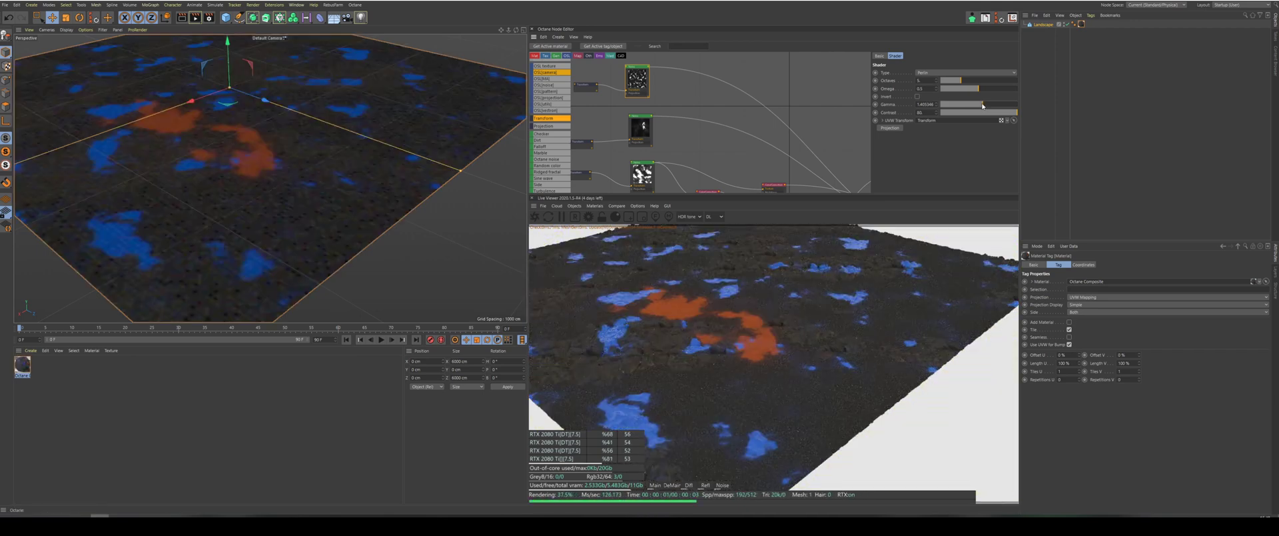
Scale the new noise's transform uniformly to about 2.15 for larger blue patches and inspect the terrain.
{"action": "left_click", "coordinate": [590, 87]}
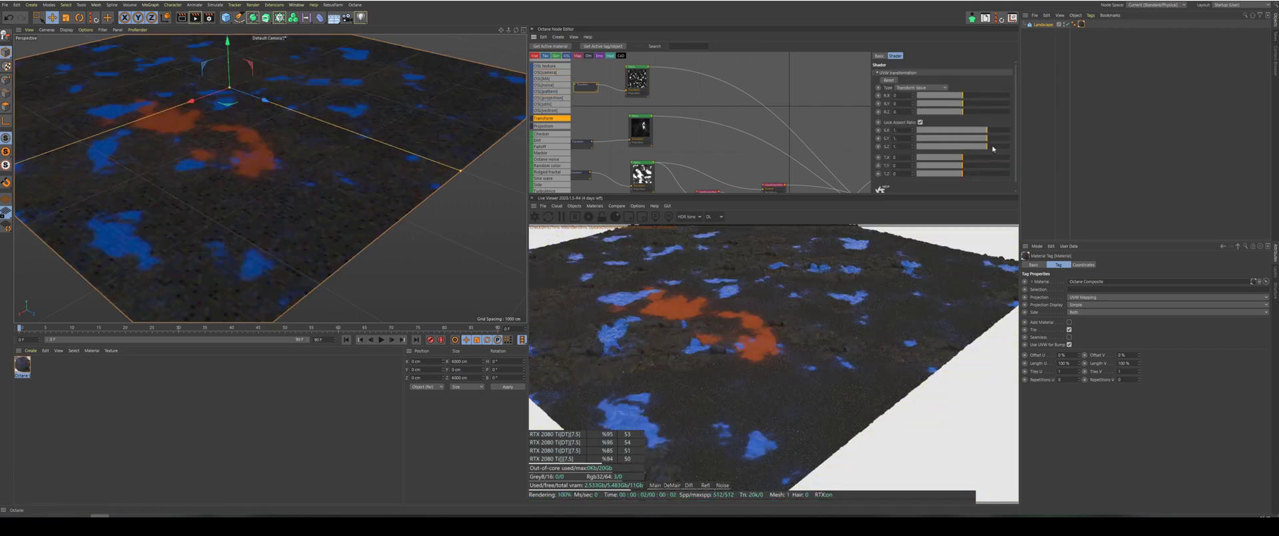
{"action": "left_click_drag", "start_coordinate": [992, 129], "coordinate": [993, 131]}
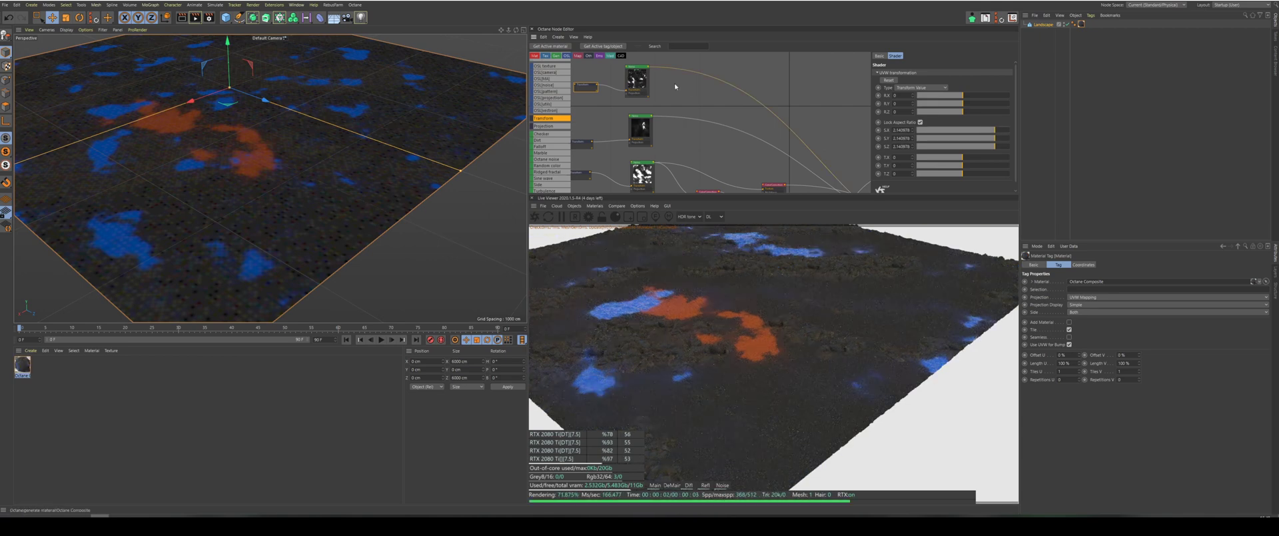
{"action": "left_click", "coordinate": [637, 79]}
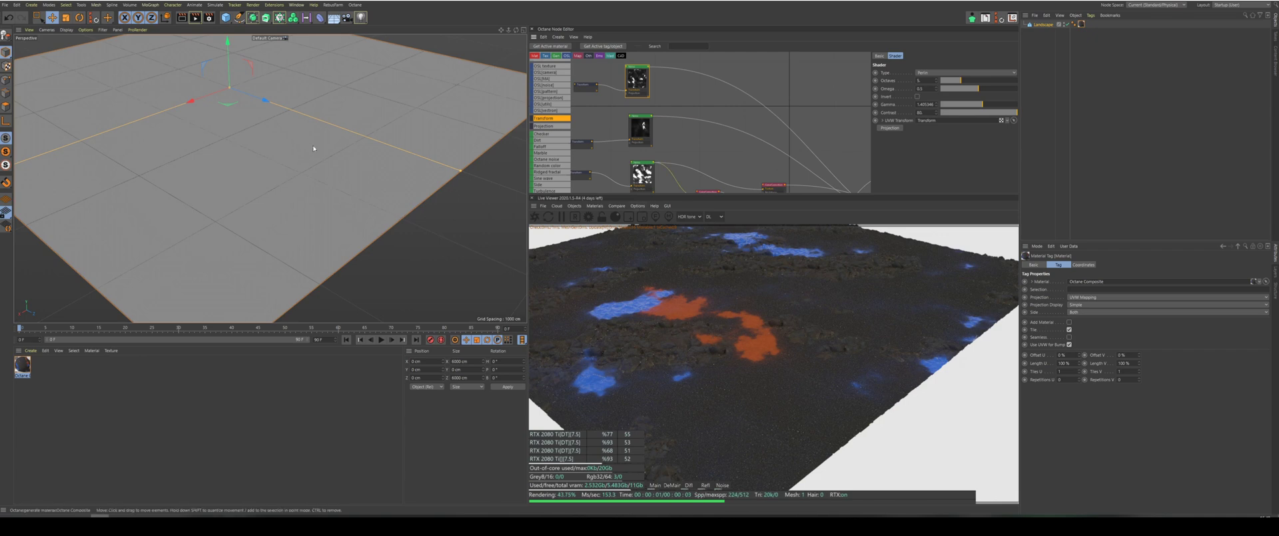
{"action": "scroll", "coordinate": [308, 151], "scroll_direction": "down", "scroll_amount": 3}
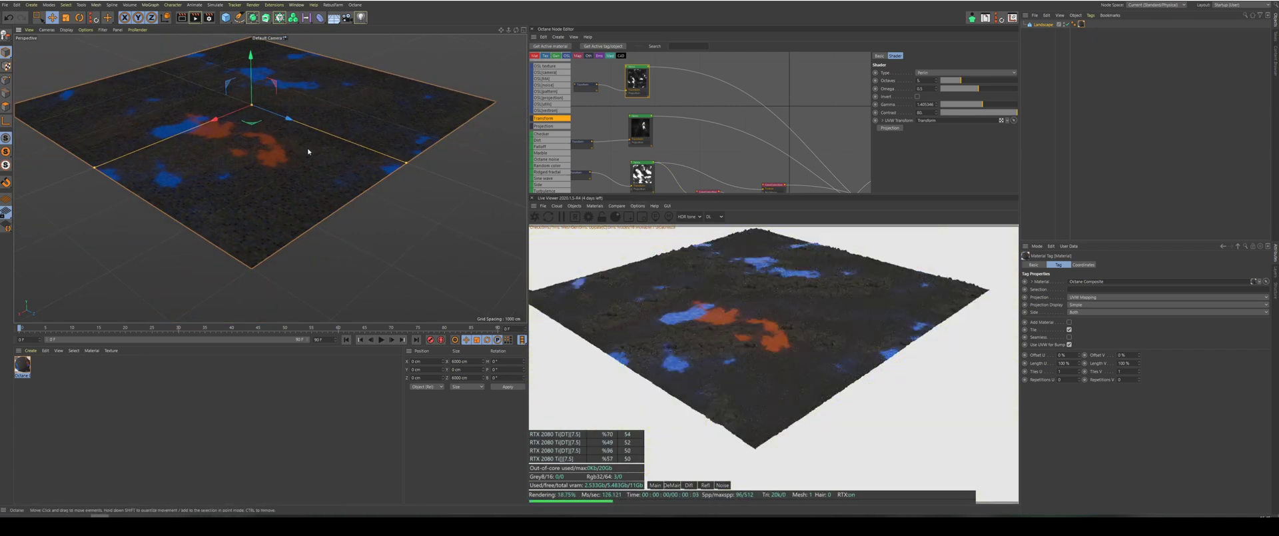
{"action": "scroll", "coordinate": [268, 128], "scroll_direction": "up", "scroll_amount": 2}
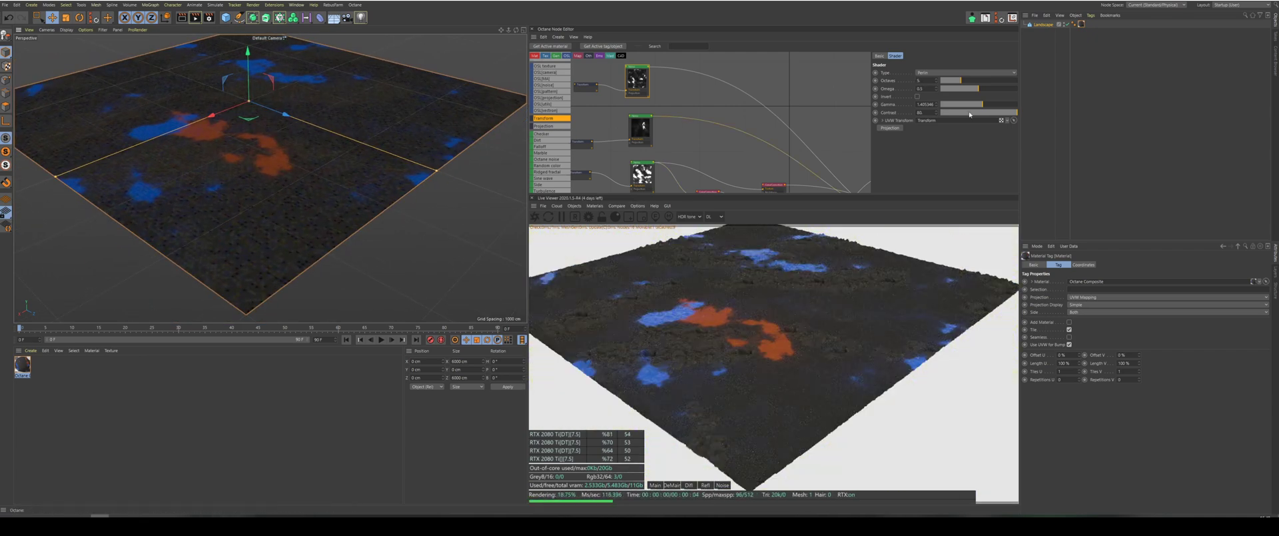
Add a color correction node between the new noise and the composite material in the node graph.
{"action": "scroll", "coordinate": [556, 166], "scroll_direction": "down", "scroll_amount": 3}
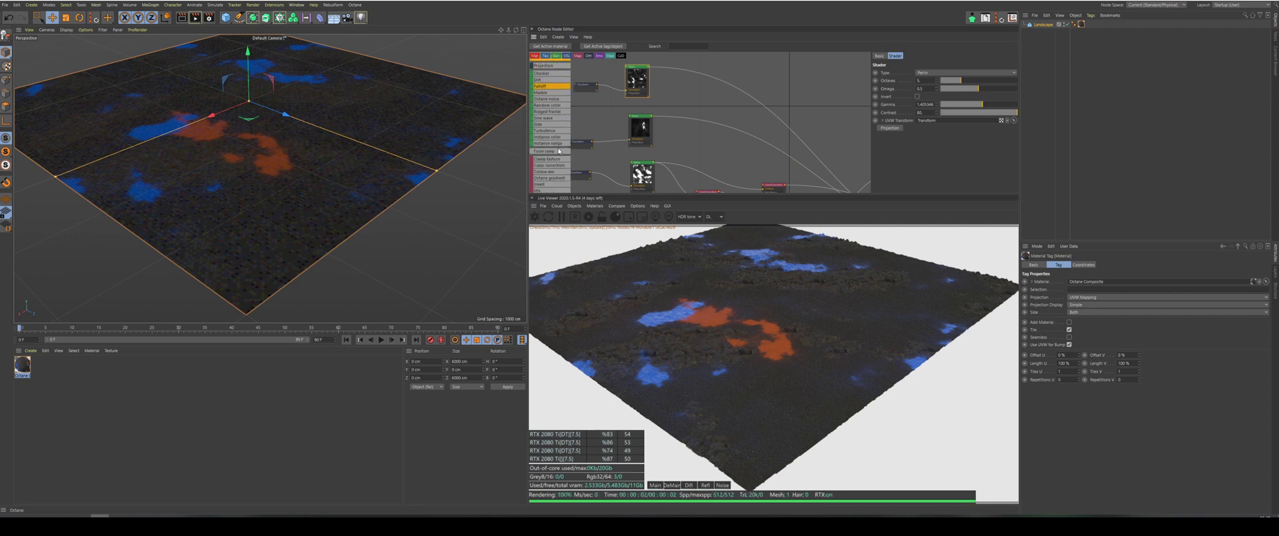
{"action": "left_click_drag", "start_coordinate": [556, 167], "coordinate": [731, 92]}
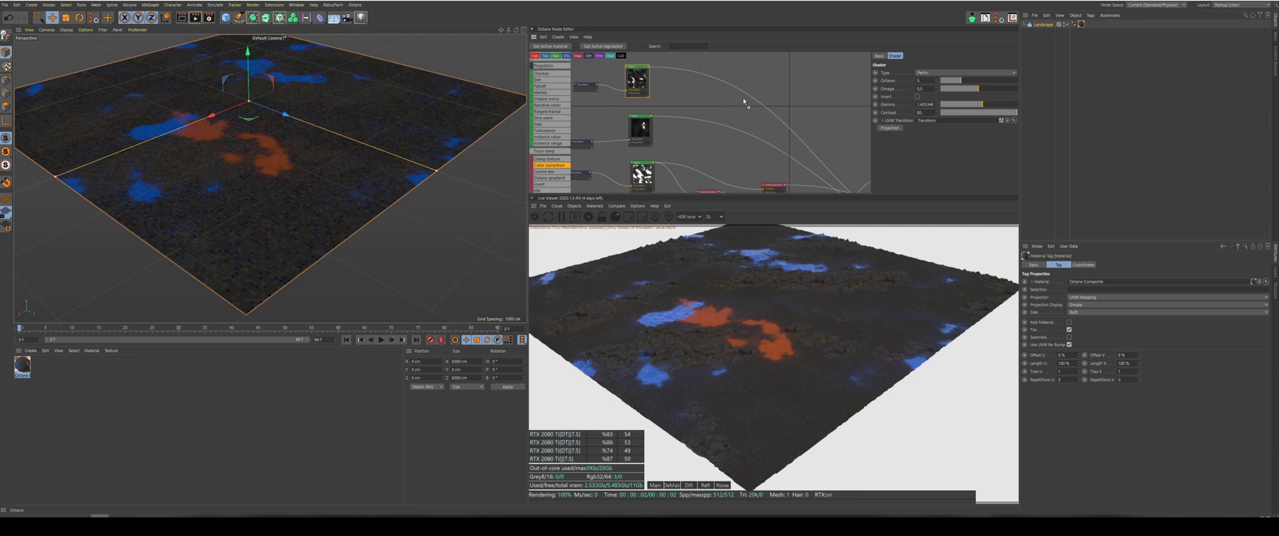
{"action": "left_click_drag", "start_coordinate": [745, 102], "coordinate": [745, 101]}
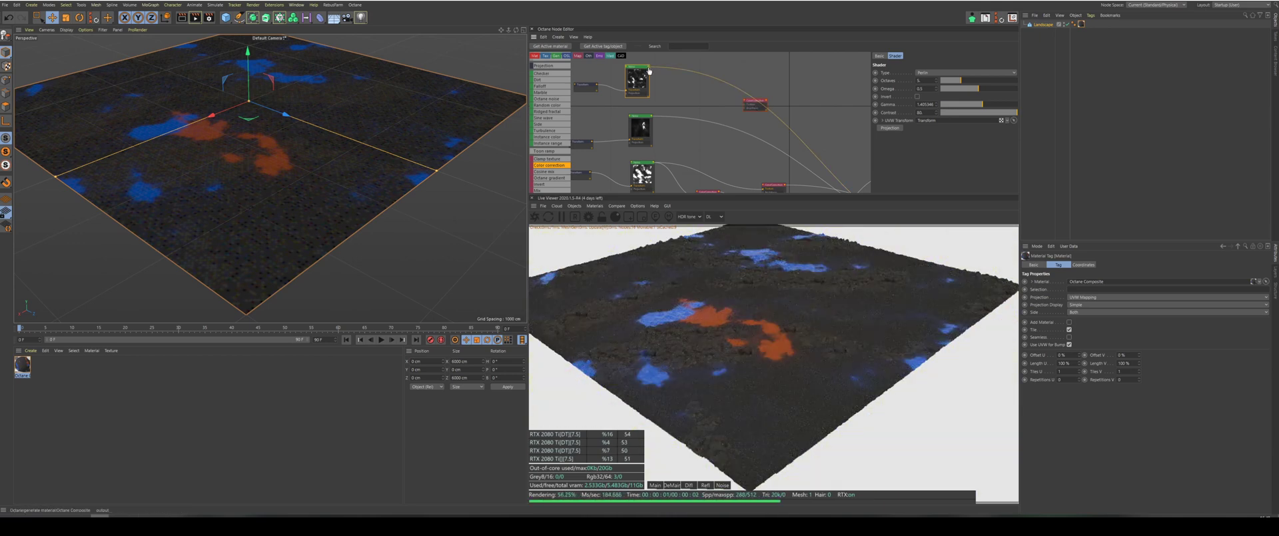
Wire the new color correction node's output into the composite material's mask input for the blue layer.
{"action": "scroll", "coordinate": [766, 100], "scroll_direction": "down", "scroll_amount": 3}
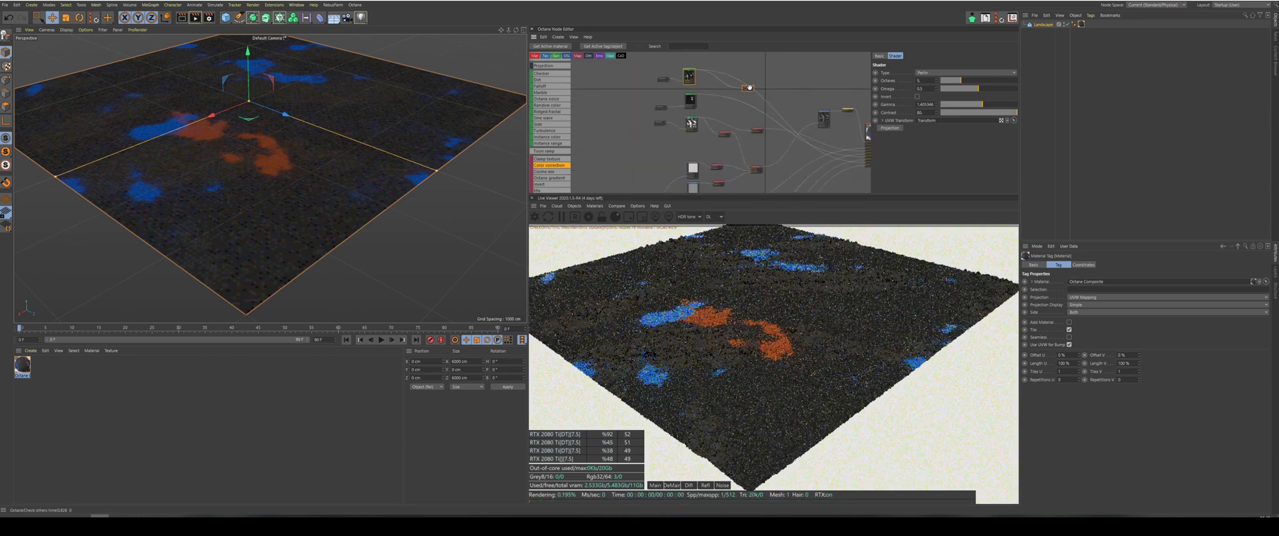
{"action": "scroll", "coordinate": [801, 104], "scroll_direction": "up", "scroll_amount": 3}
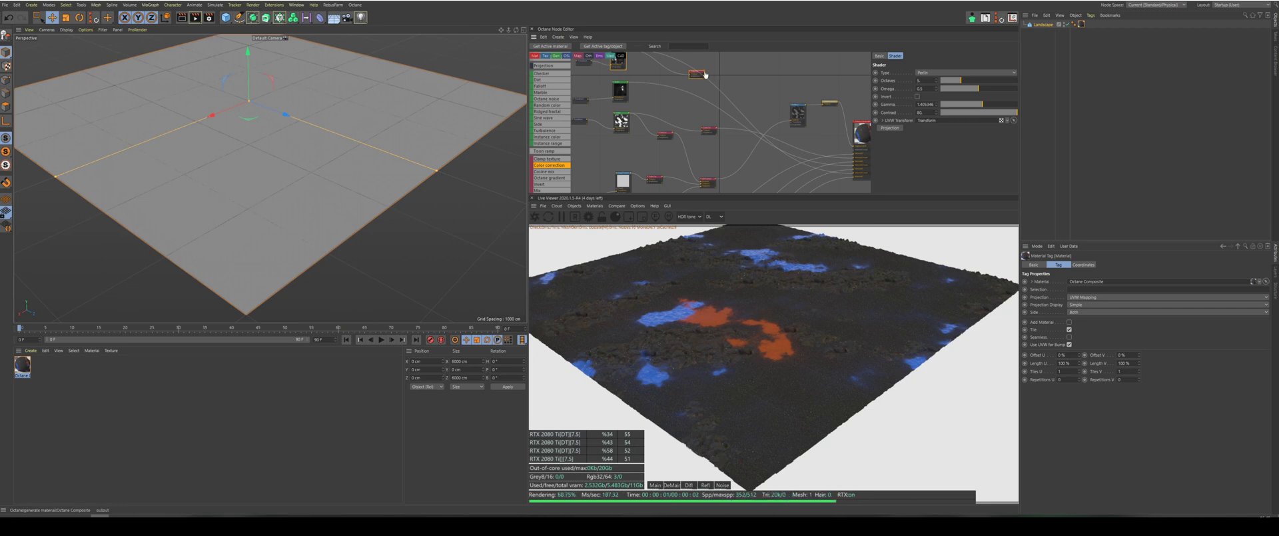
{"action": "left_click_drag", "start_coordinate": [705, 75], "coordinate": [854, 175]}
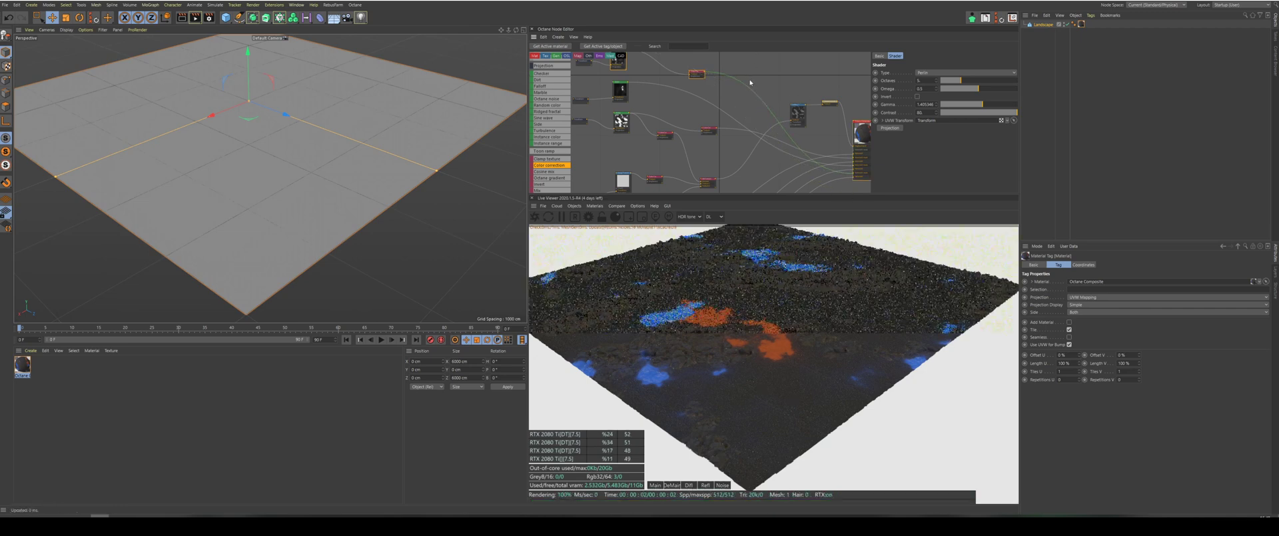
{"action": "scroll", "coordinate": [711, 72], "scroll_direction": "up", "scroll_amount": 3}
{"action": "left_click_drag", "start_coordinate": [709, 85], "coordinate": [701, 66]}
{"action": "scroll", "coordinate": [741, 96], "scroll_direction": "down", "scroll_amount": 3}
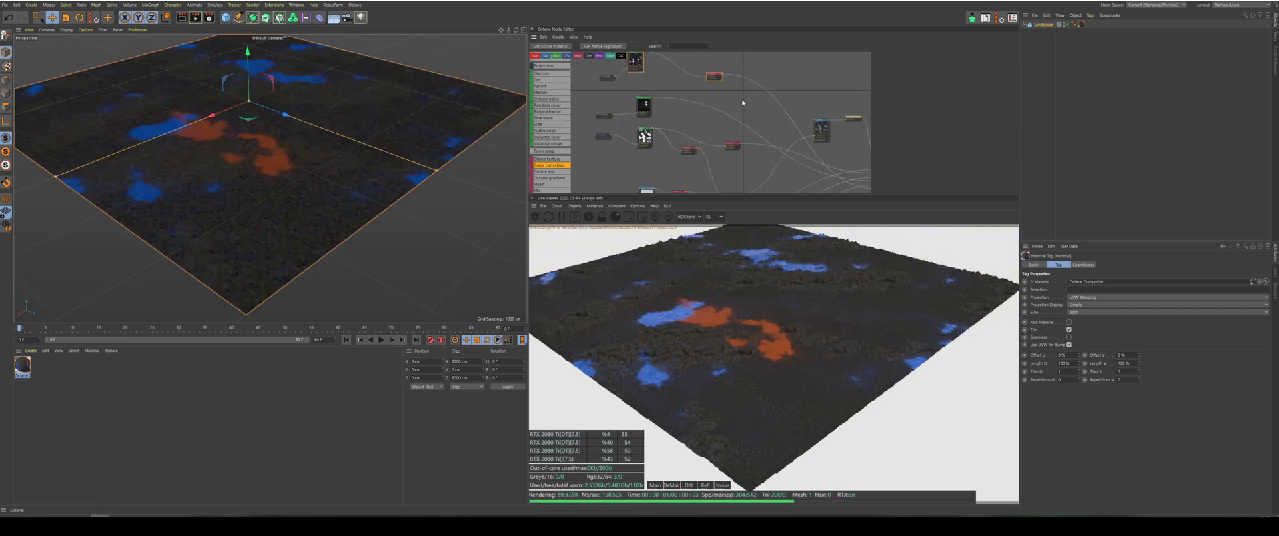
{"action": "scroll", "coordinate": [711, 60], "scroll_direction": "up", "scroll_amount": 1}
Raise the color correction's contrast strongly to harden the blue patches' edges and inspect them up close.
{"action": "left_click", "coordinate": [724, 87]}
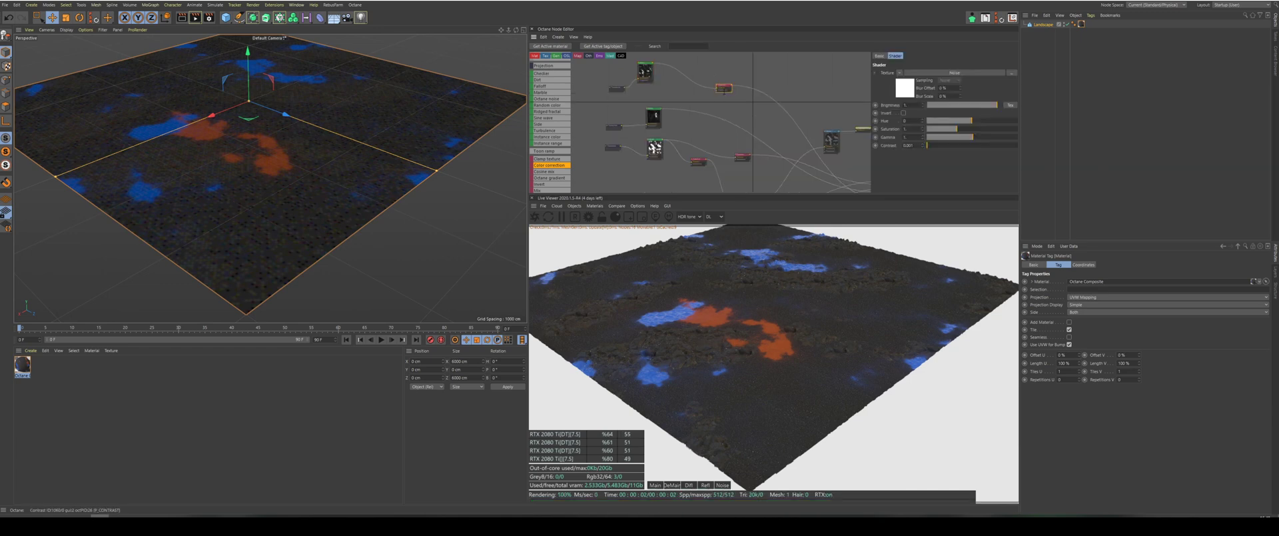
{"action": "left_click_drag", "start_coordinate": [937, 142], "coordinate": [992, 146]}
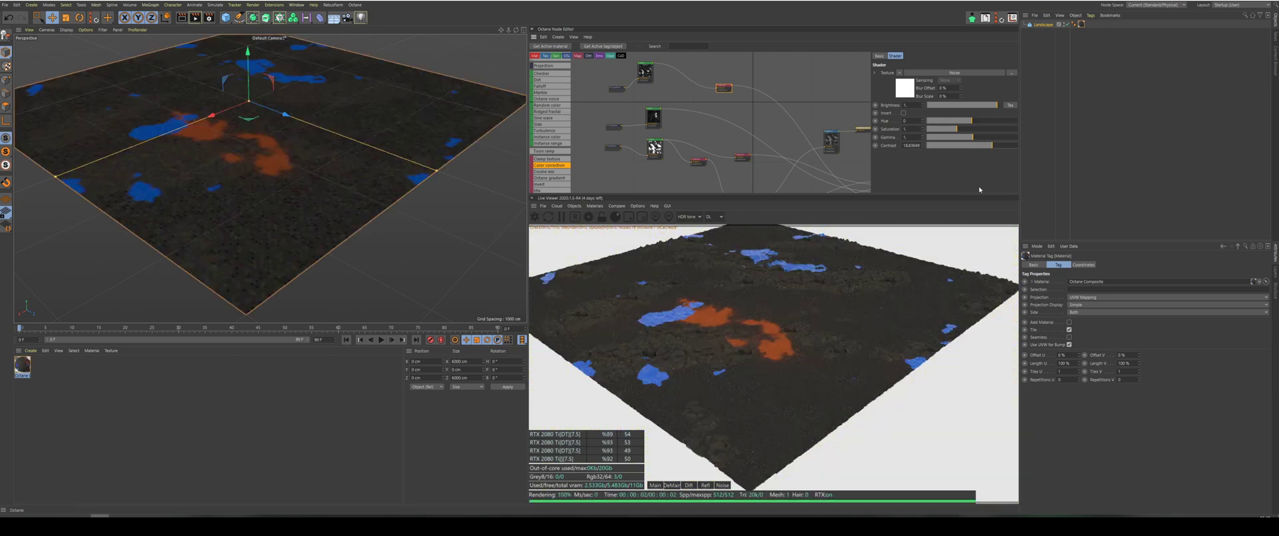
{"action": "left_click_drag", "start_coordinate": [992, 146], "coordinate": [1000, 149]}
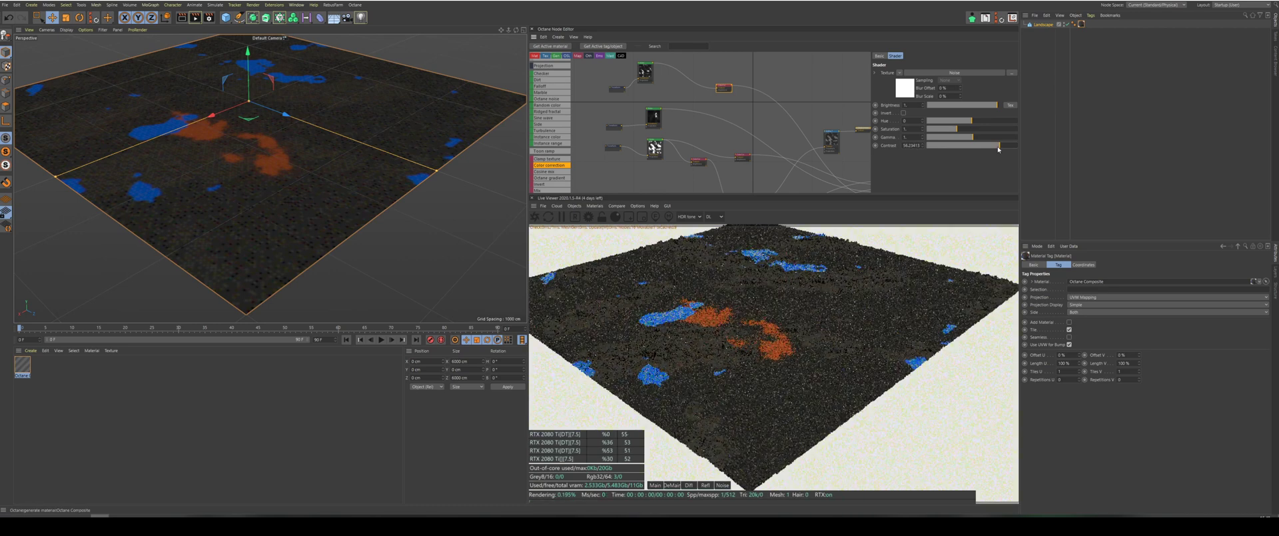
{"action": "scroll", "coordinate": [154, 169], "scroll_direction": "up", "scroll_amount": 6}
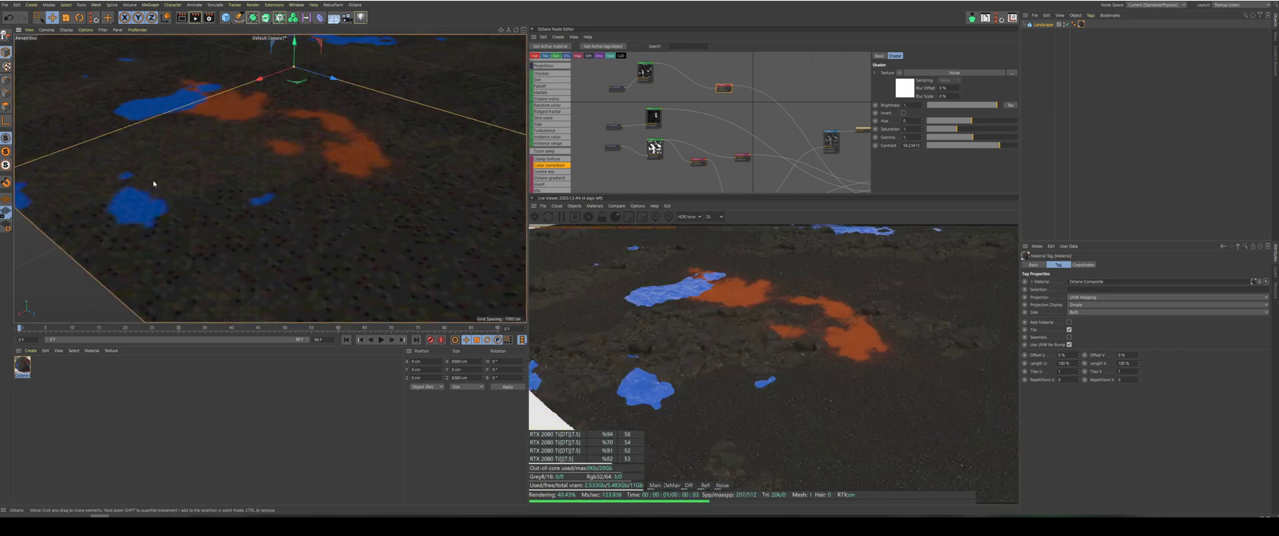
Increase the blue-patch noise's octaves to 11 for more edge detail and inspect a patch up close.
{"action": "scroll", "coordinate": [731, 150], "scroll_direction": "down", "scroll_amount": 2}
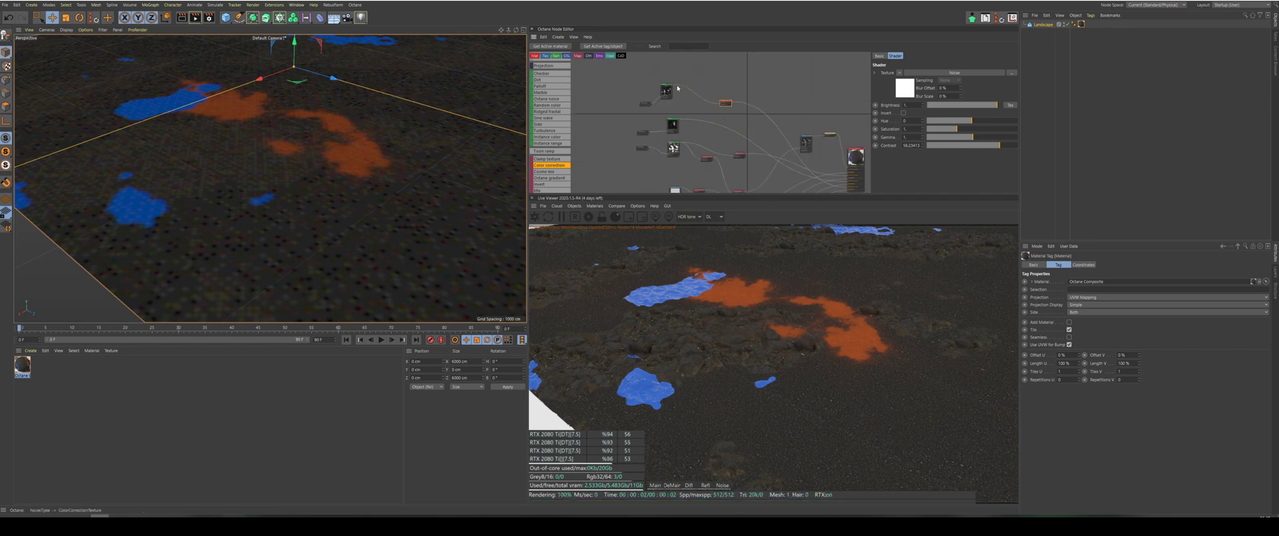
{"action": "left_click", "coordinate": [668, 91]}
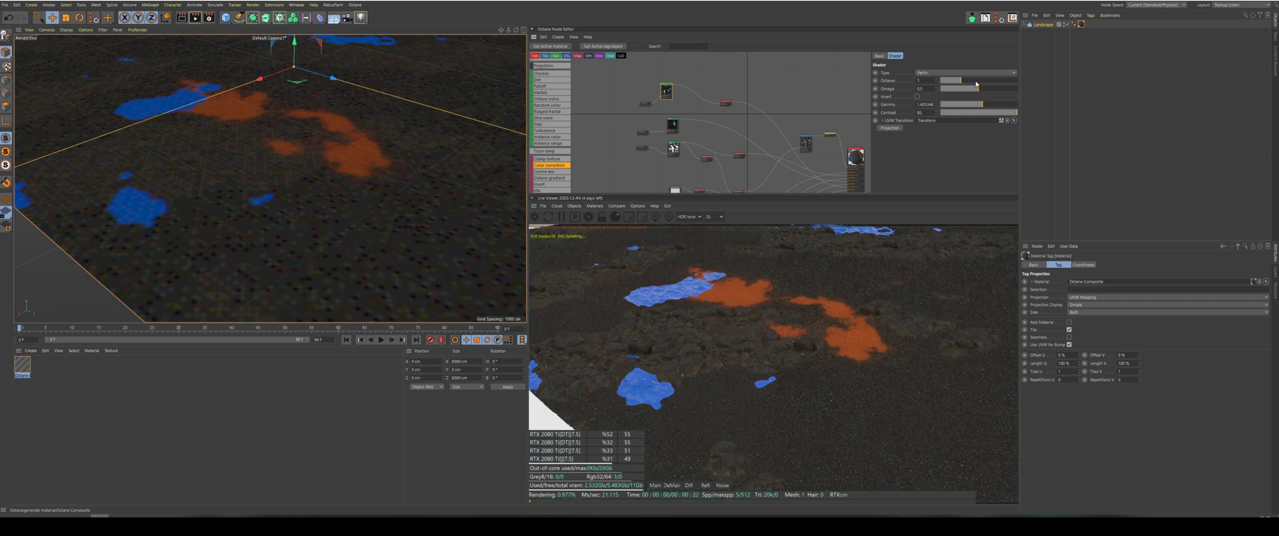
{"action": "left_click_drag", "start_coordinate": [961, 80], "coordinate": [992, 84]}
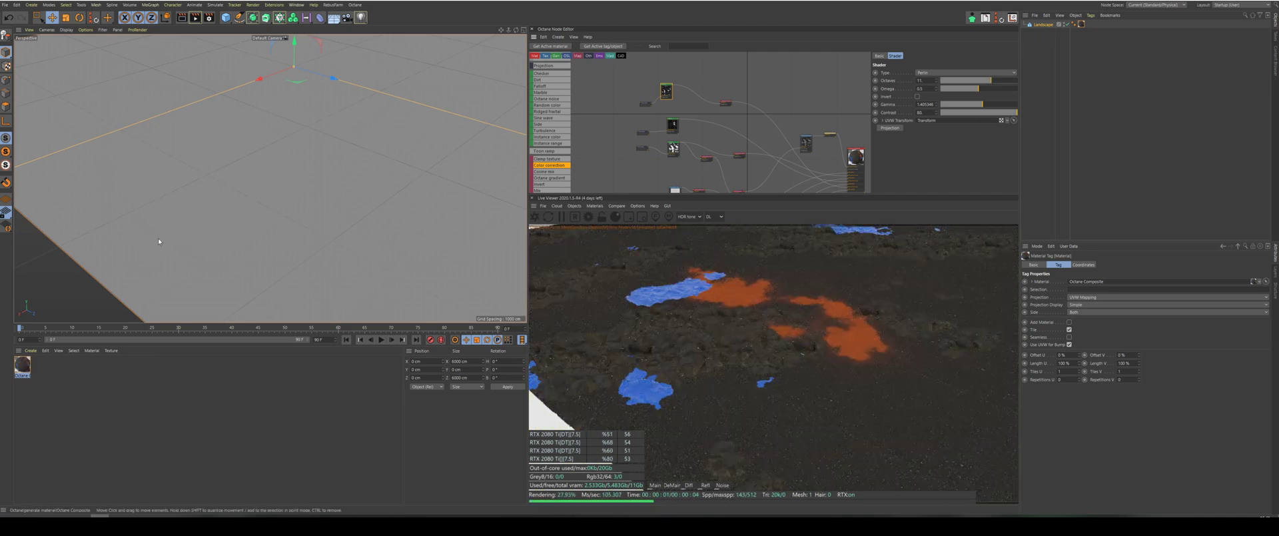
{"action": "scroll", "coordinate": [146, 227], "scroll_direction": "up", "scroll_amount": 3}
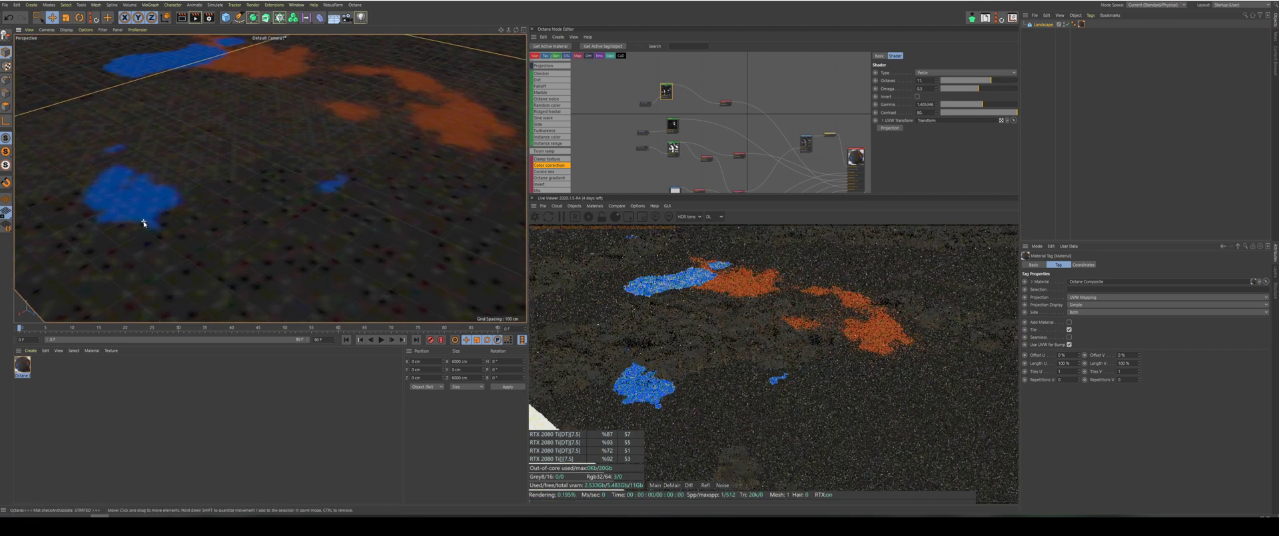
{"action": "scroll", "coordinate": [153, 222], "scroll_direction": "up", "scroll_amount": 1}
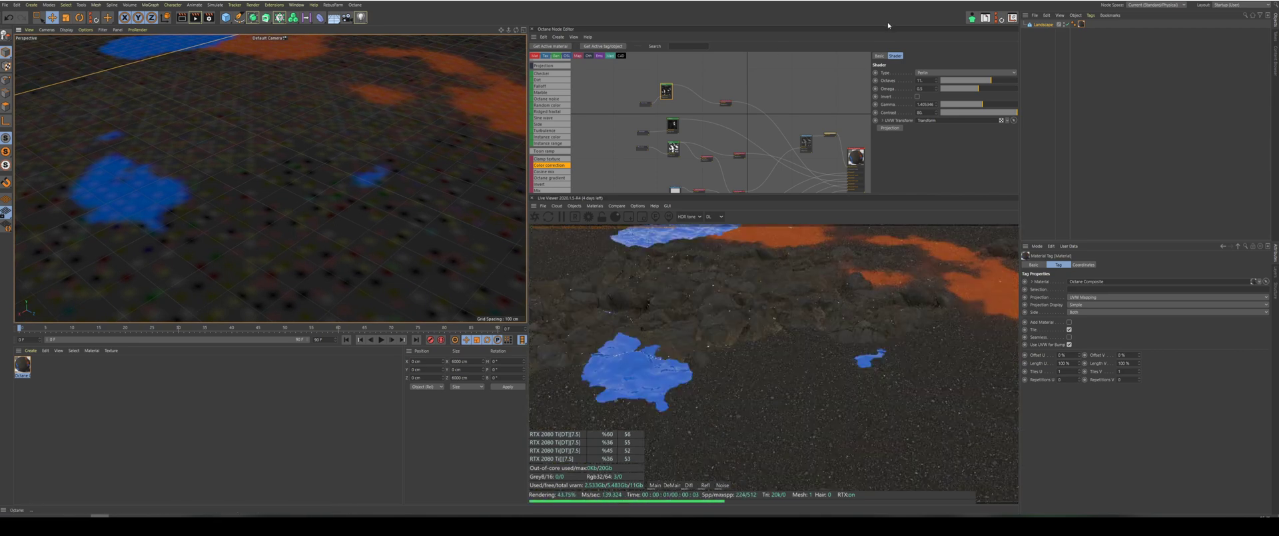
Fine-tune the blue-patch noise by raising its omega to about 0.64 and lowering its gamma.
{"action": "left_click", "coordinate": [992, 89]}
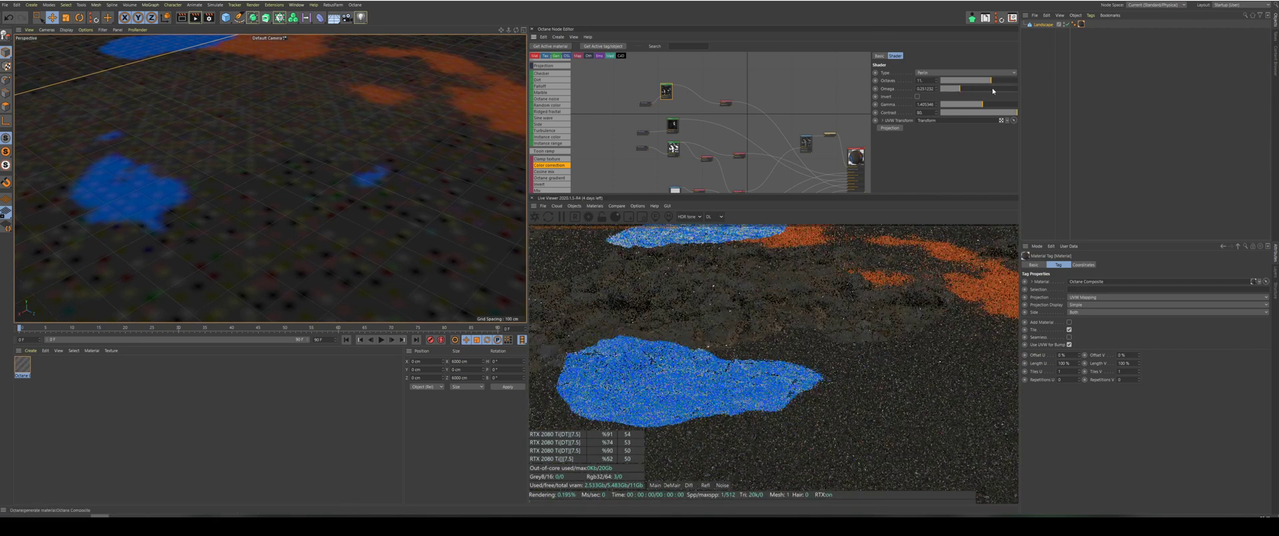
{"action": "left_click", "coordinate": [991, 89]}
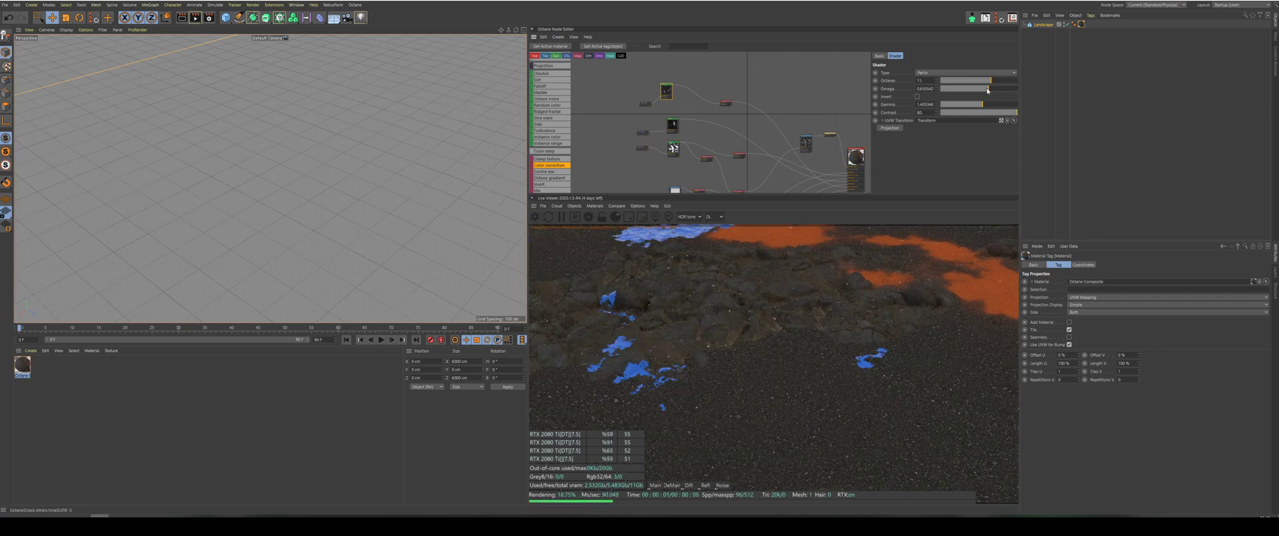
{"action": "left_click", "coordinate": [986, 88]}
{"action": "left_click", "coordinate": [982, 105]}
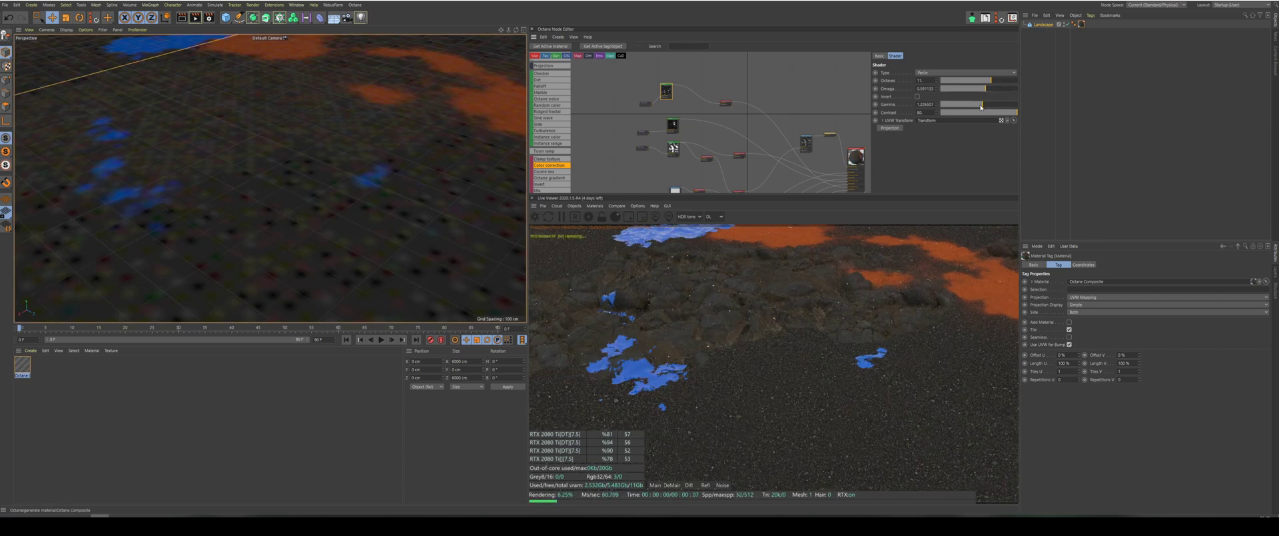
{"action": "left_click", "coordinate": [995, 89]}
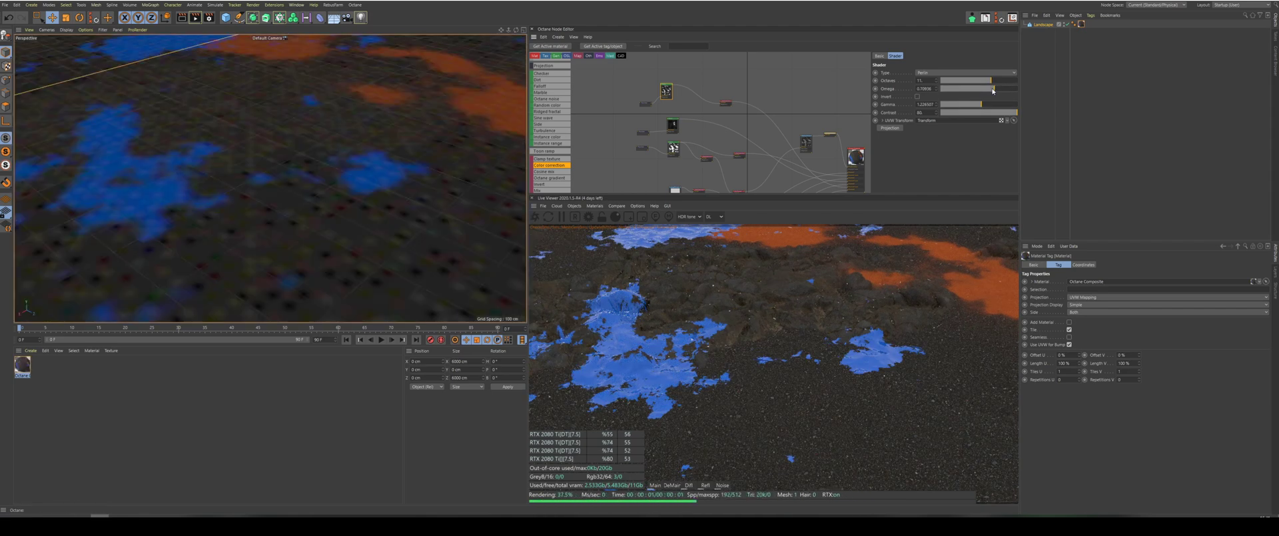
{"action": "left_click", "coordinate": [991, 88]}
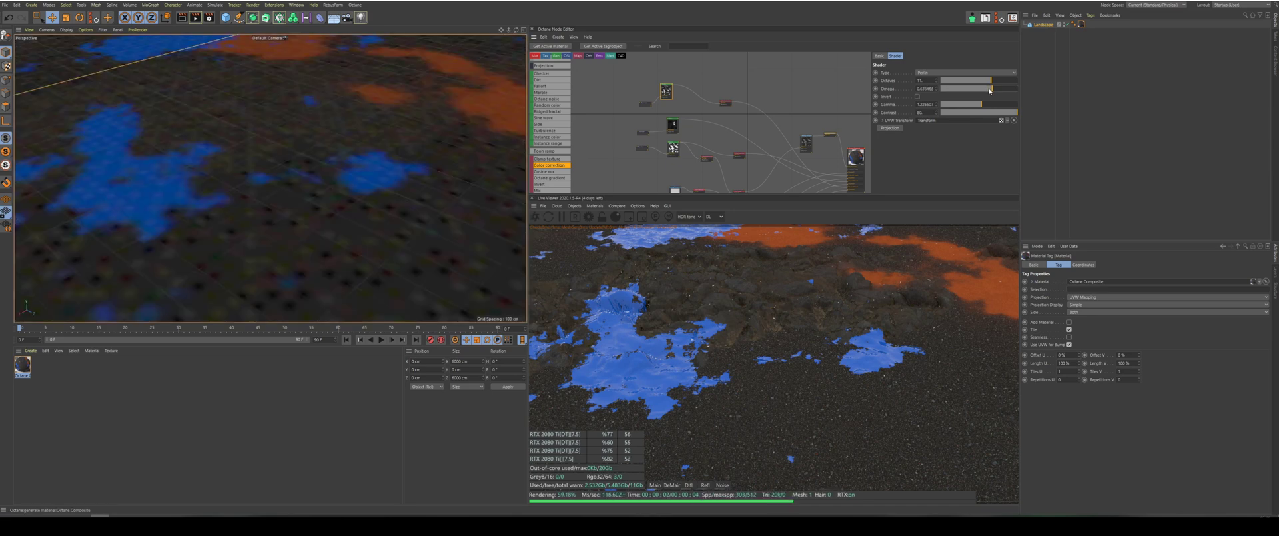
{"action": "left_click", "coordinate": [990, 89]}
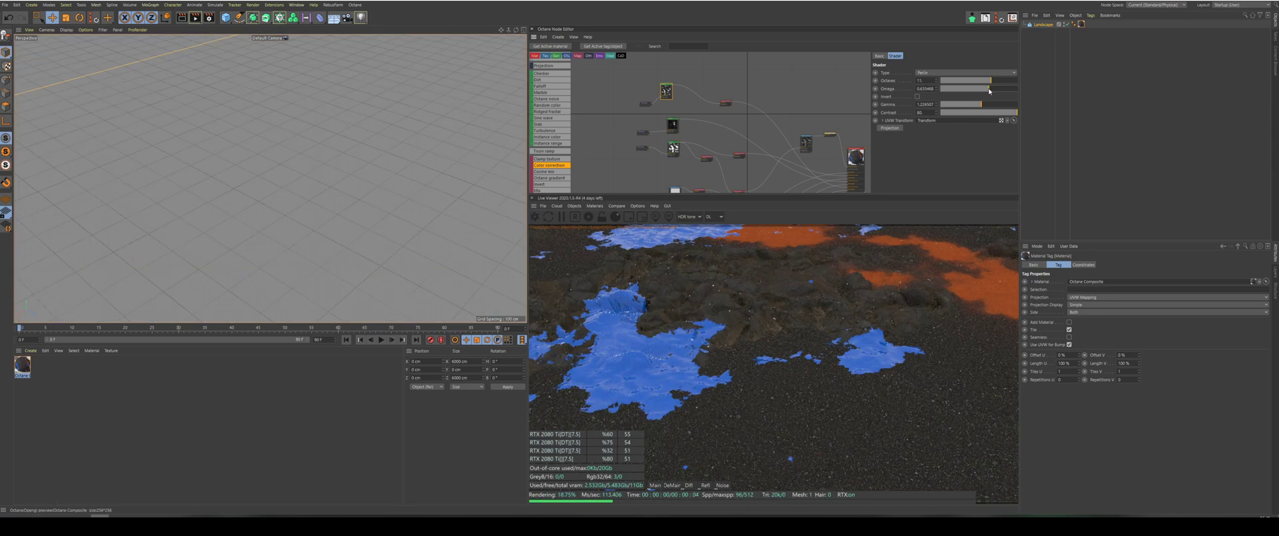
Round the blue-patch noise's gamma to one decimal place and review the patches over the wider terrain.
{"action": "double_click", "coordinate": [929, 105]}
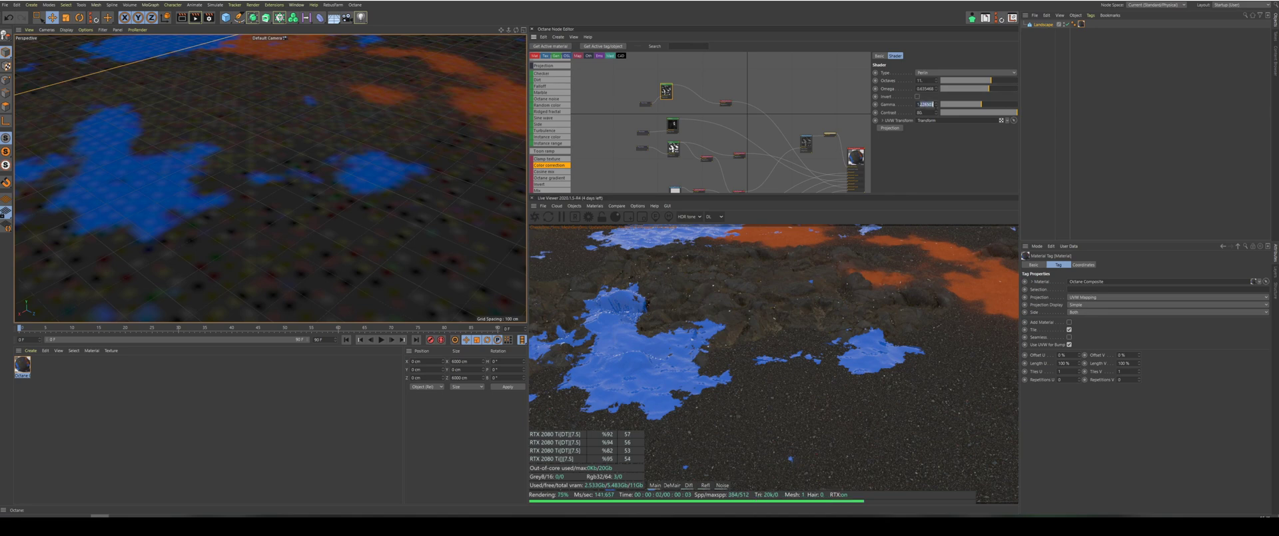
{"action": "type", "text": "3"}
{"action": "key", "text": "Return"}
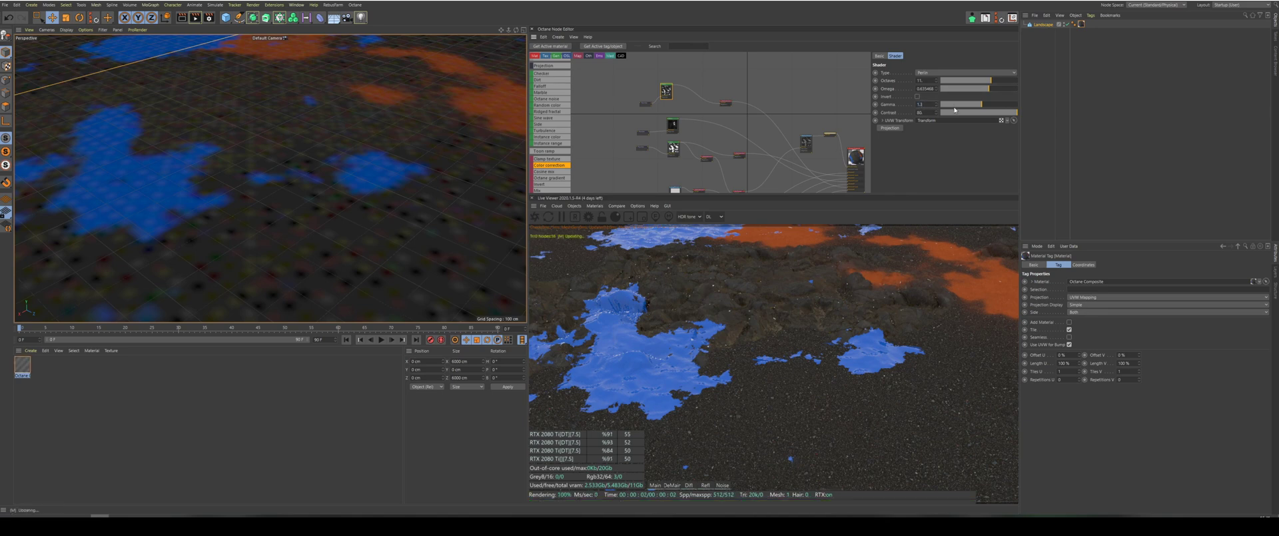
{"action": "scroll", "coordinate": [253, 164], "scroll_direction": "down", "scroll_amount": 10}
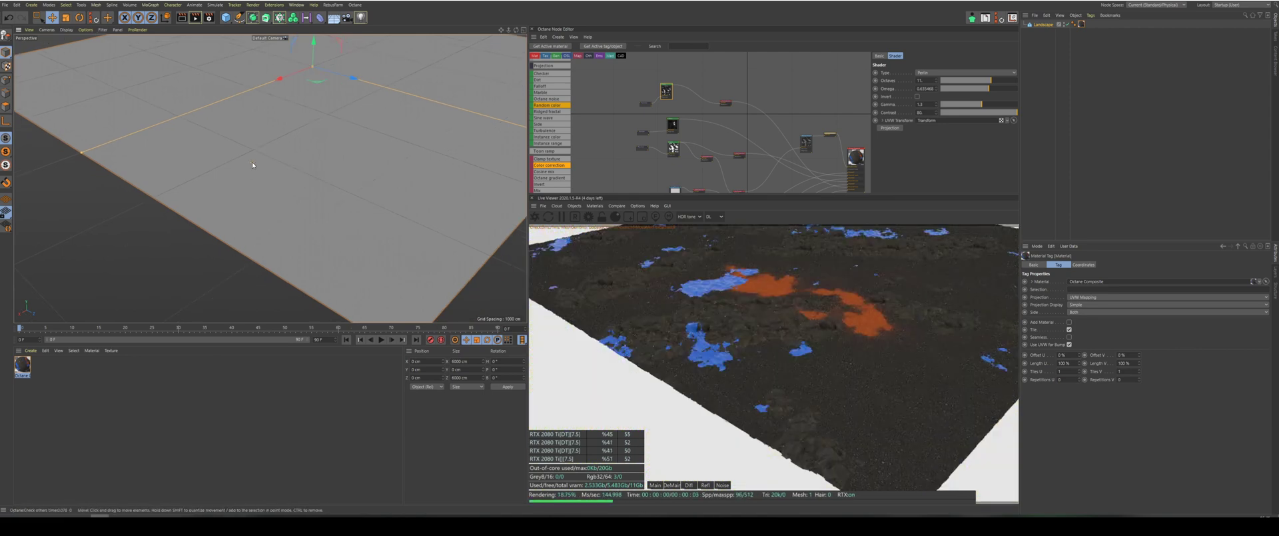
{"action": "left_click_drag", "start_coordinate": [501, 30], "coordinate": [439, 78]}
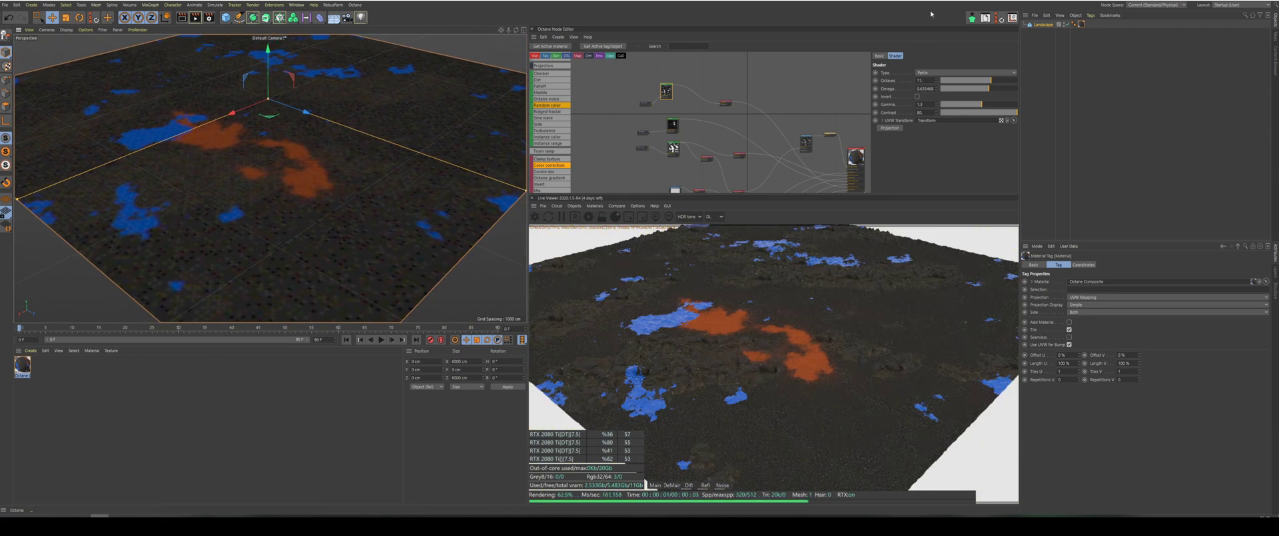
Review the blue mask's color correction and move the mix node fed by color corrections closer to the mix above it.
{"action": "scroll", "coordinate": [733, 86], "scroll_direction": "up", "scroll_amount": 3}
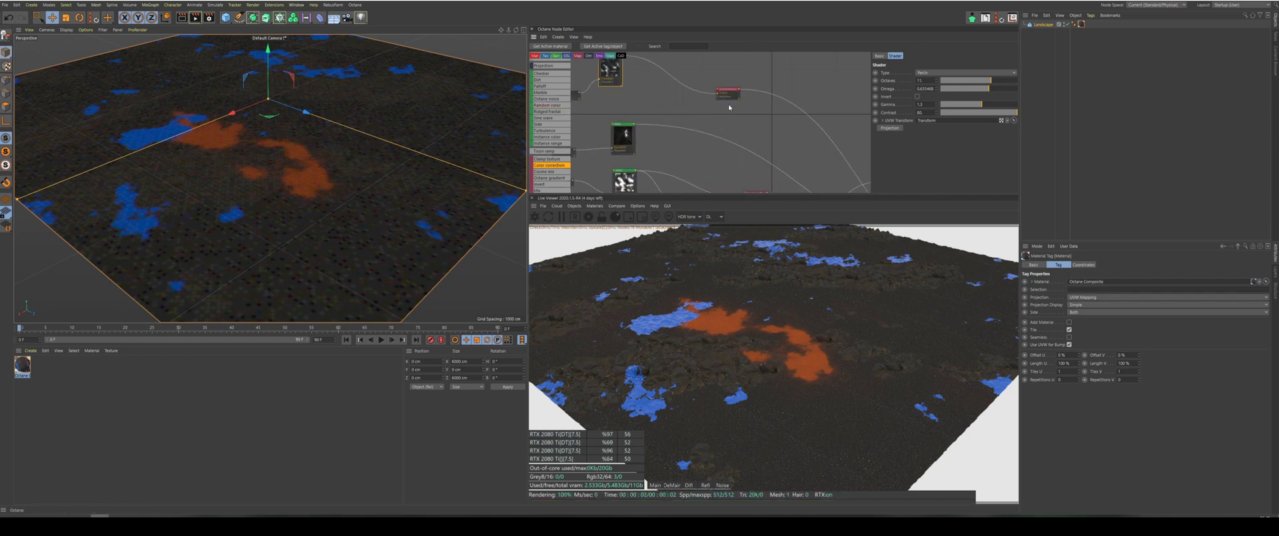
{"action": "left_click", "coordinate": [731, 87]}
{"action": "scroll", "coordinate": [763, 116], "scroll_direction": "down", "scroll_amount": 3}
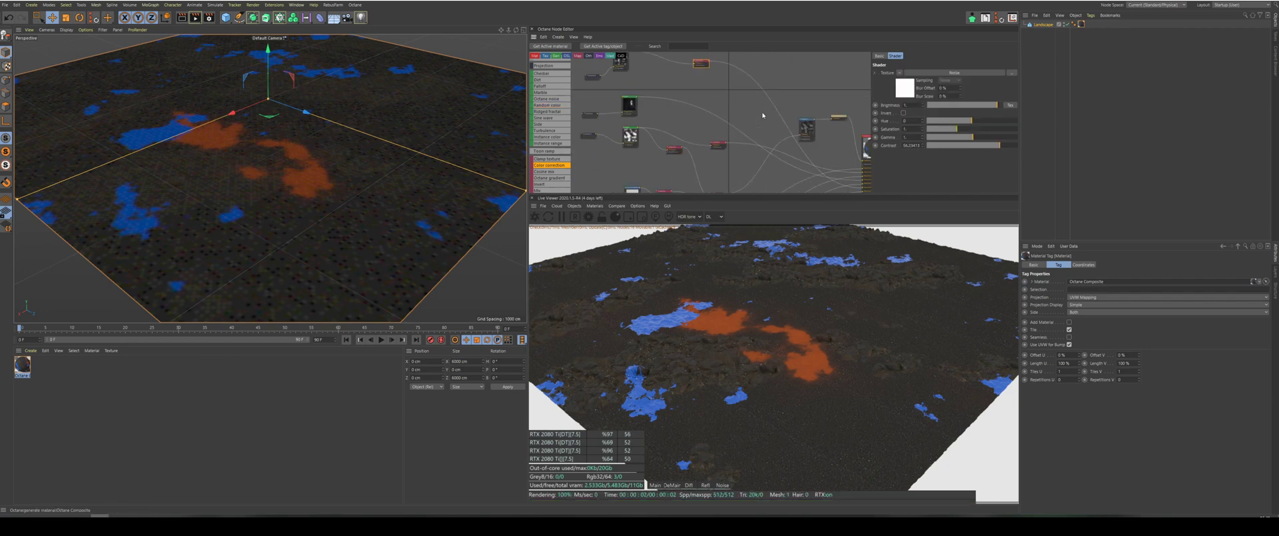
{"action": "scroll", "coordinate": [728, 120], "scroll_direction": "down", "scroll_amount": 2}
{"action": "scroll", "coordinate": [718, 150], "scroll_direction": "up", "scroll_amount": 2}
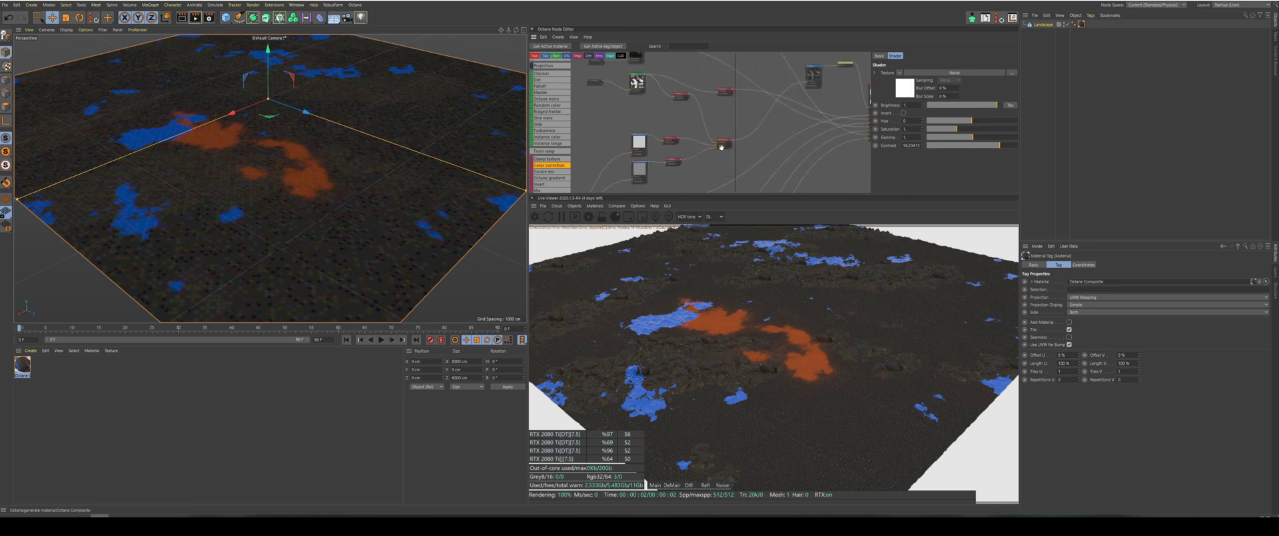
{"action": "left_click_drag", "start_coordinate": [721, 145], "coordinate": [723, 117]}
{"action": "scroll", "coordinate": [720, 154], "scroll_direction": "down", "scroll_amount": 2}
{"action": "scroll", "coordinate": [739, 106], "scroll_direction": "up", "scroll_amount": 3}
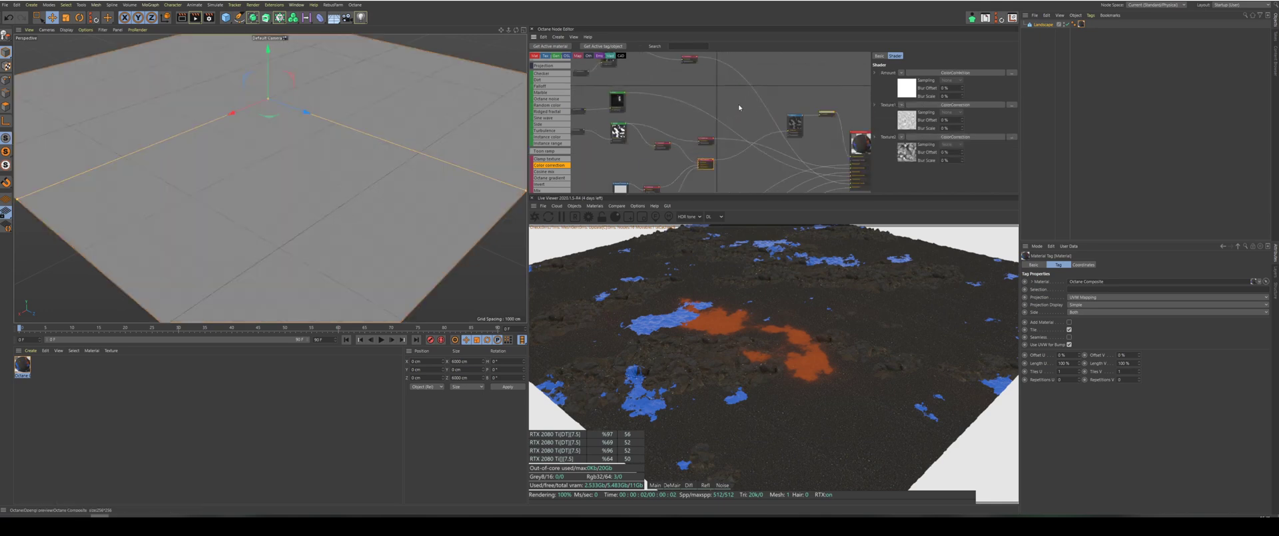
Add a new Mix texture node and connect the existing lower mix node's output to its second texture input.
{"action": "scroll", "coordinate": [563, 152], "scroll_direction": "down", "scroll_amount": 2}
{"action": "left_click_drag", "start_coordinate": [553, 158], "coordinate": [736, 100]}
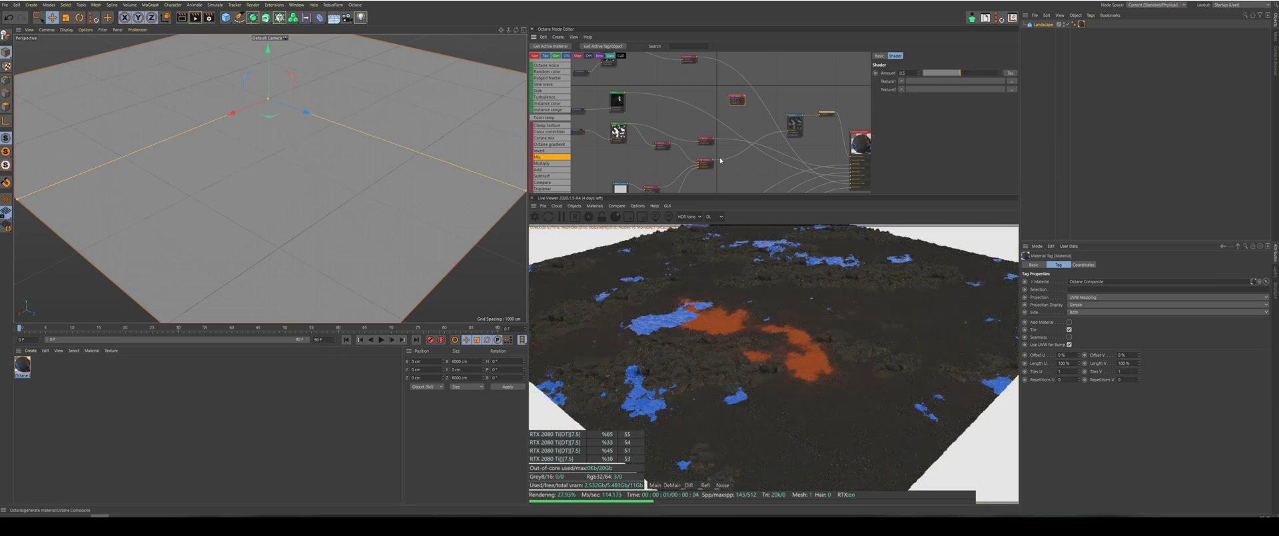
{"action": "left_click_drag", "start_coordinate": [714, 161], "coordinate": [731, 104]}
{"action": "scroll", "coordinate": [699, 84], "scroll_direction": "down", "scroll_amount": 2}
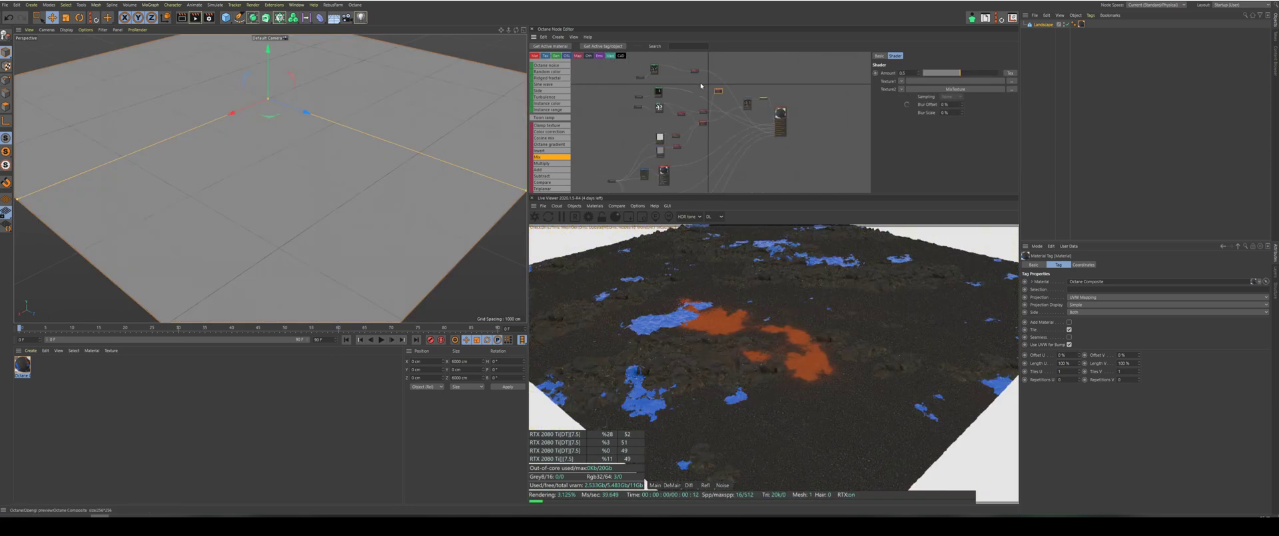
{"action": "scroll", "coordinate": [699, 84], "scroll_direction": "up", "scroll_amount": 2}
{"action": "scroll", "coordinate": [699, 84], "scroll_direction": "down", "scroll_amount": 2}
{"action": "scroll", "coordinate": [656, 58], "scroll_direction": "up", "scroll_amount": 3}
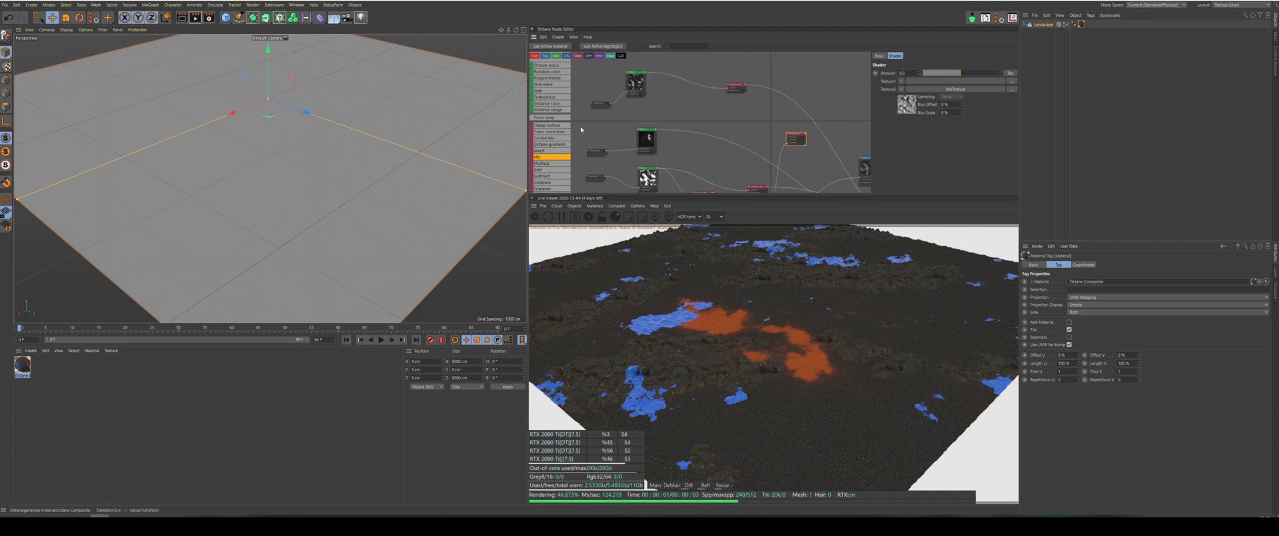
Add a second color correction node below the first and feed it from the blue-patch noise.
{"action": "left_click_drag", "start_coordinate": [560, 133], "coordinate": [739, 106]}
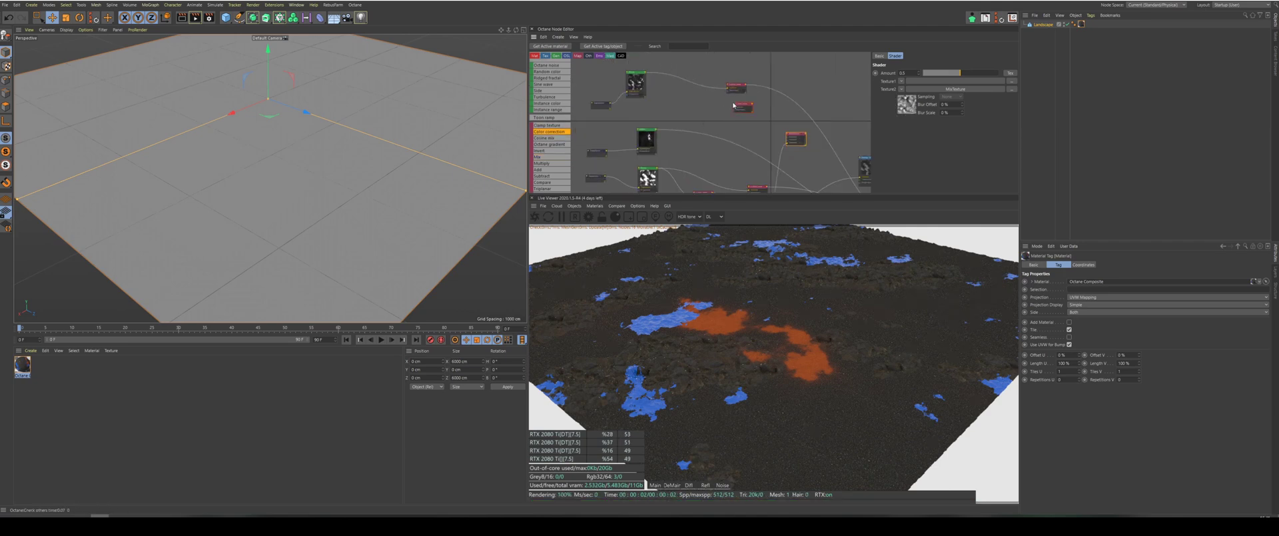
{"action": "left_click", "coordinate": [740, 107]}
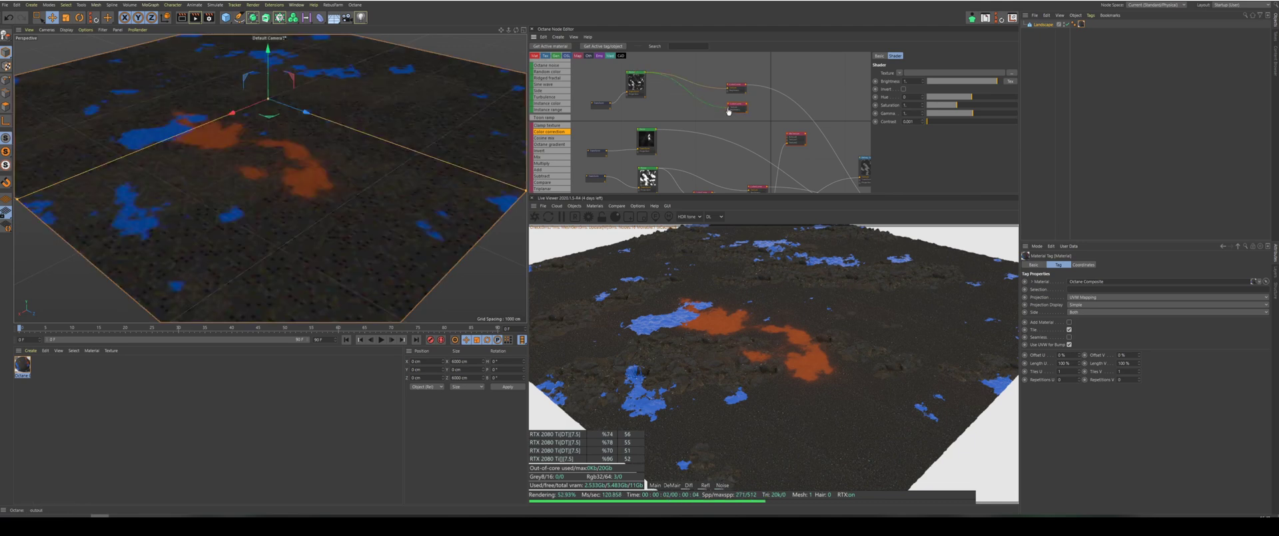
{"action": "left_click_drag", "start_coordinate": [729, 112], "coordinate": [732, 109]}
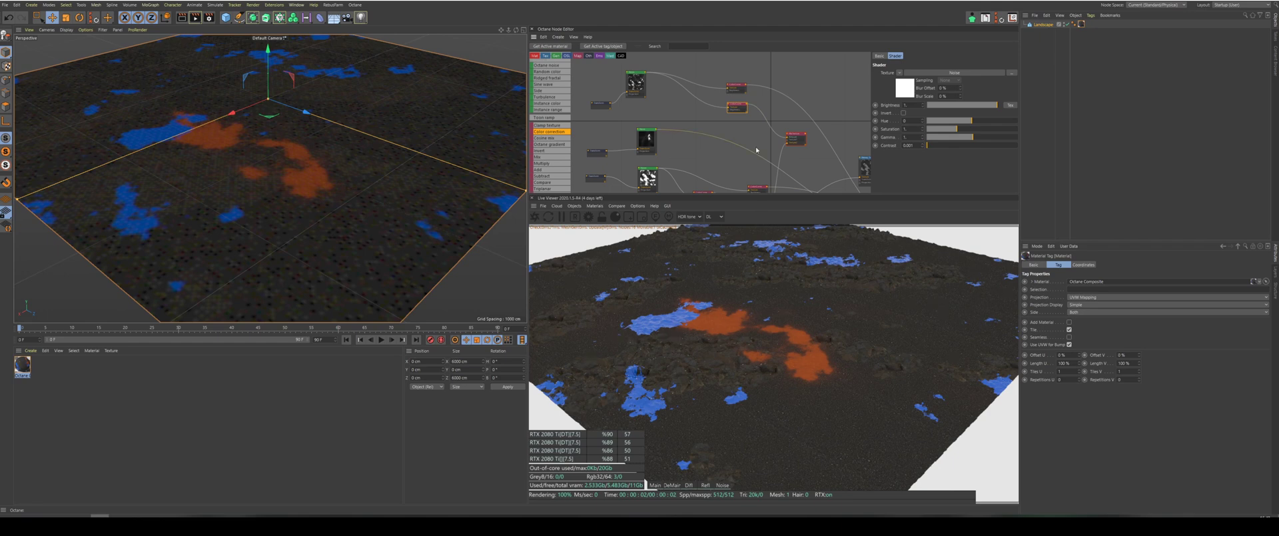
Add a Float texture node beside the new Mix texture node and connect it to the mix's free texture input.
{"action": "scroll", "coordinate": [567, 150], "scroll_direction": "up", "scroll_amount": 8}
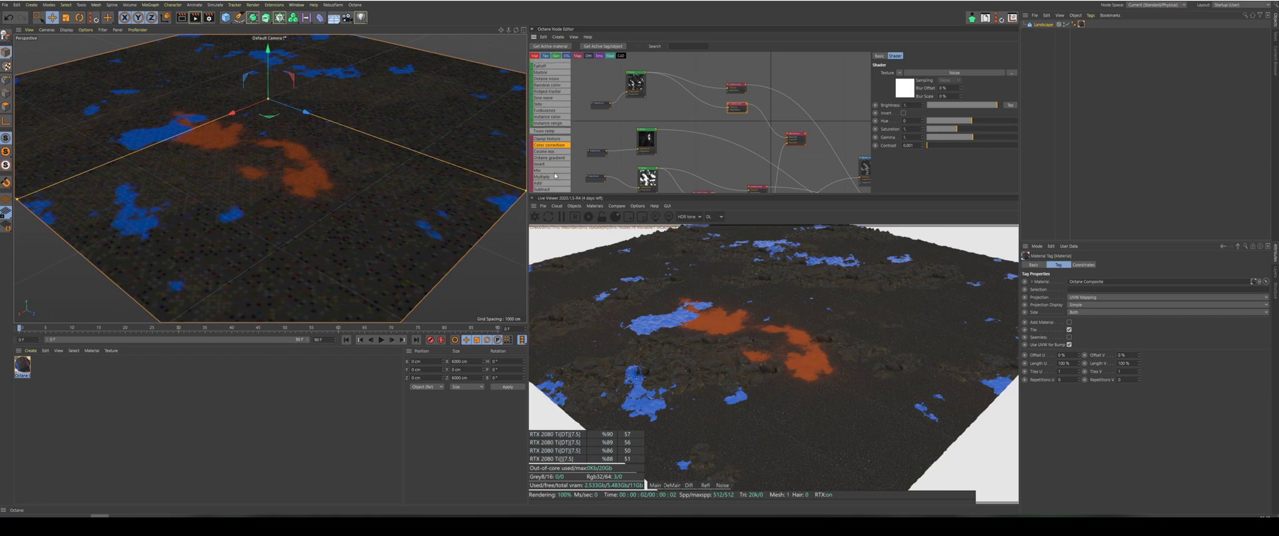
{"action": "scroll", "coordinate": [555, 173], "scroll_direction": "up", "scroll_amount": 4}
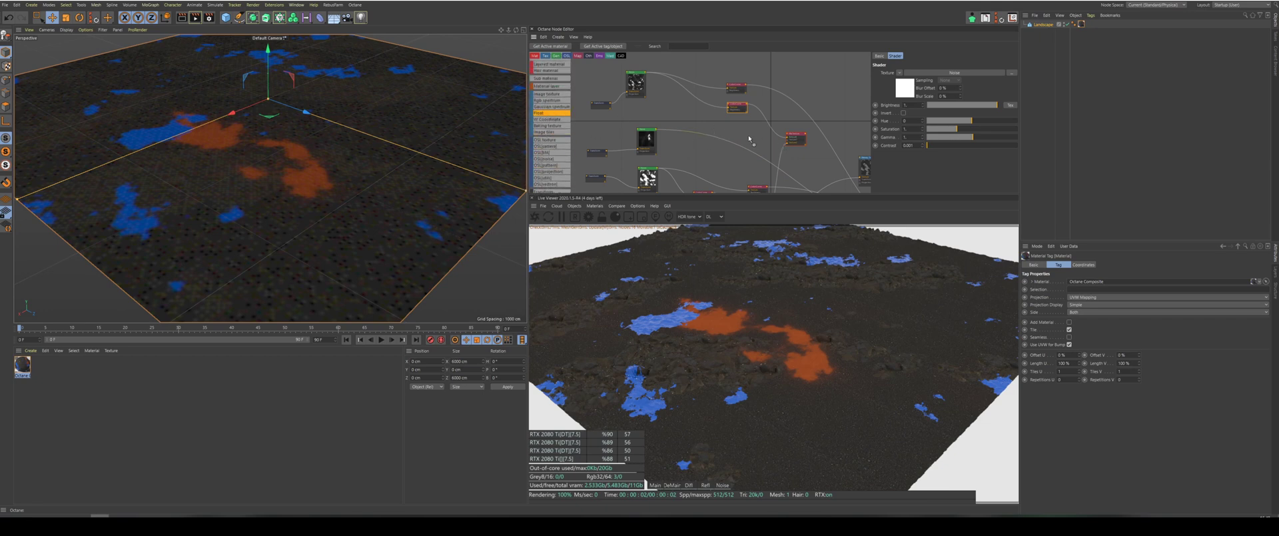
{"action": "left_click_drag", "start_coordinate": [749, 139], "coordinate": [752, 140]}
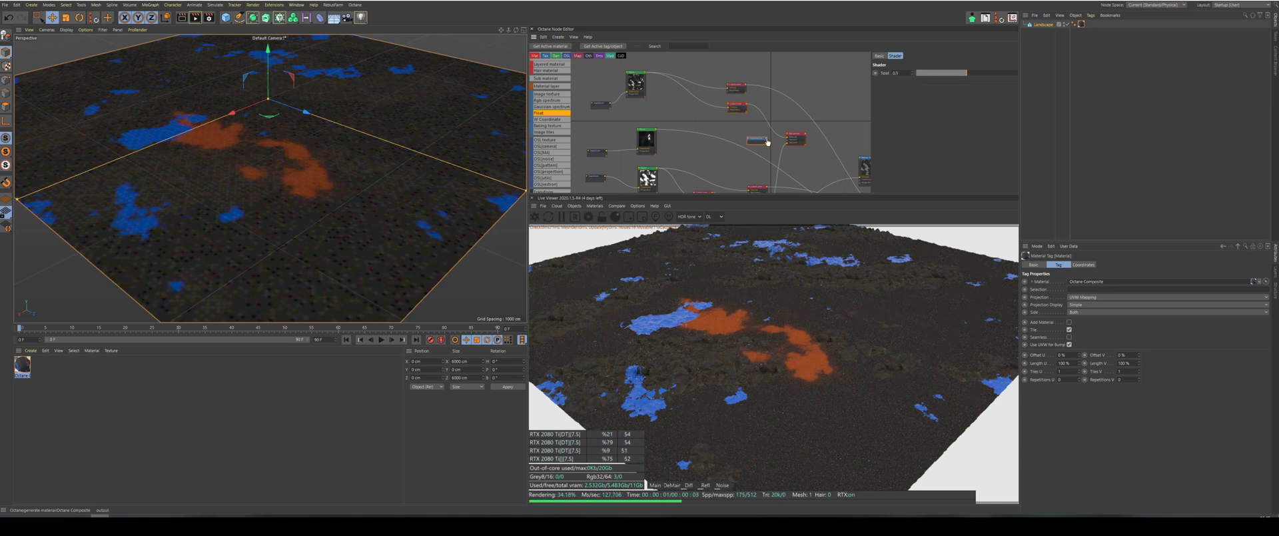
{"action": "left_click_drag", "start_coordinate": [787, 142], "coordinate": [787, 140]}
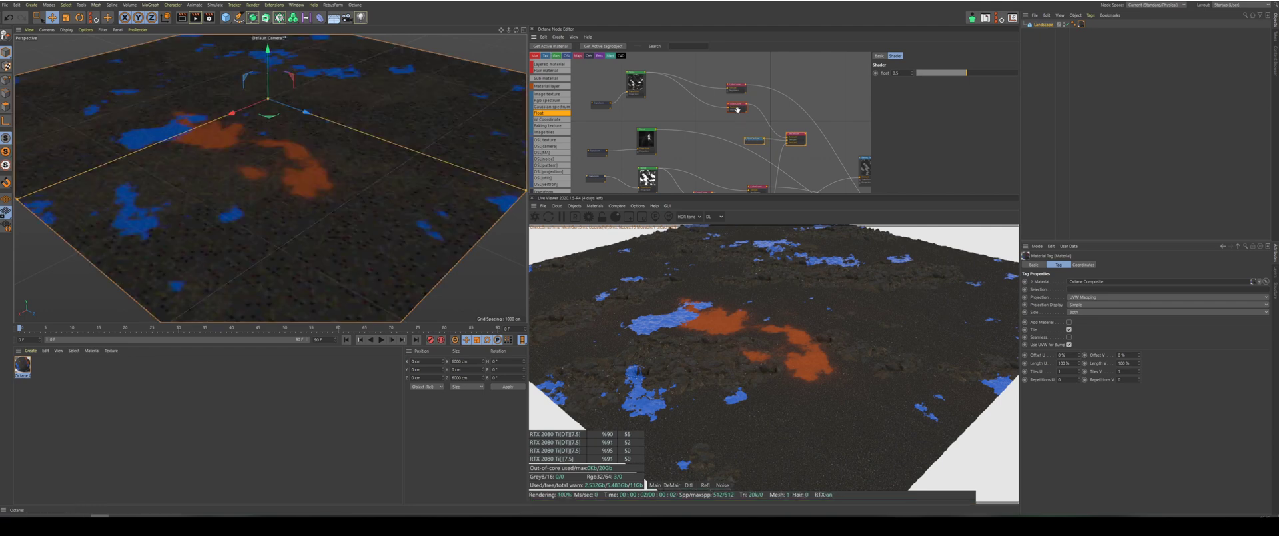
Feed the second color correction into the new Mix node and shift the Float and Mix nodes slightly.
{"action": "scroll", "coordinate": [798, 92], "scroll_direction": "down", "scroll_amount": 2}
{"action": "scroll", "coordinate": [827, 109], "scroll_direction": "up", "scroll_amount": 2}
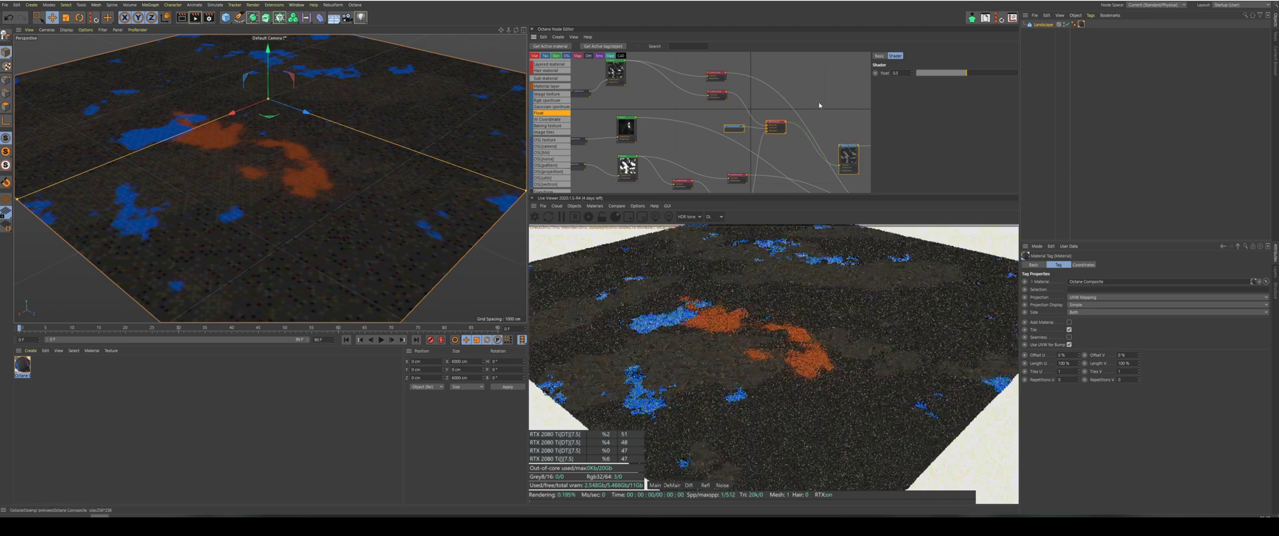
{"action": "scroll", "coordinate": [819, 105], "scroll_direction": "down", "scroll_amount": 2}
{"action": "scroll", "coordinate": [676, 156], "scroll_direction": "down", "scroll_amount": 6}
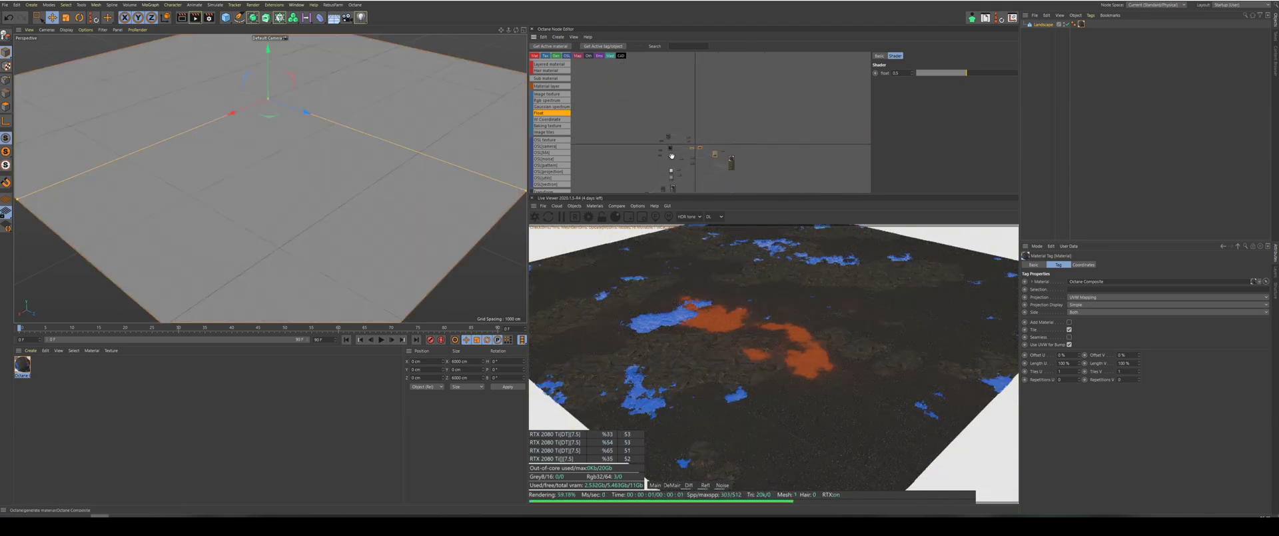
{"action": "scroll", "coordinate": [679, 160], "scroll_direction": "up", "scroll_amount": 5}
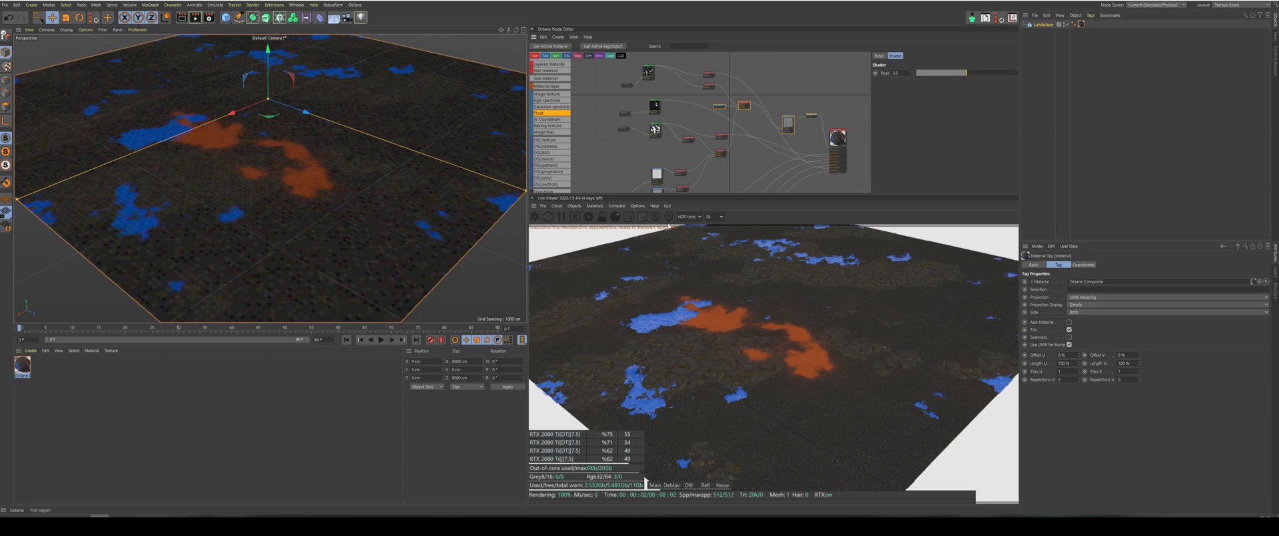
{"action": "left_click", "coordinate": [747, 107], "text": "shift"}
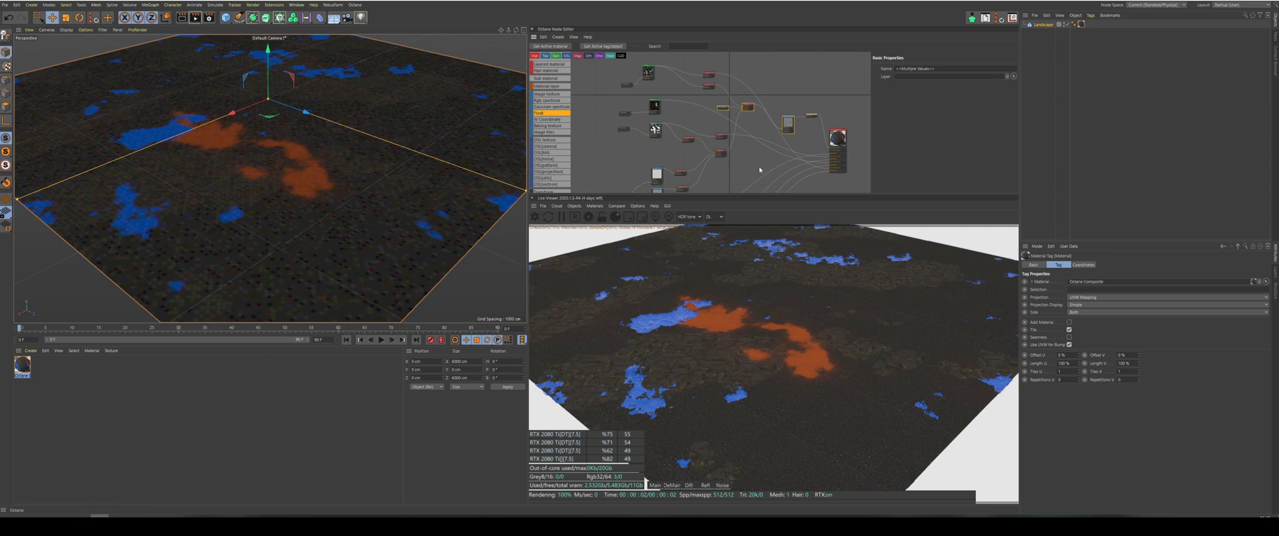
Enable inversion on the blue-patch noise's second color correction and raise its contrast strongly.
{"action": "scroll", "coordinate": [198, 108], "scroll_direction": "up", "scroll_amount": 5}
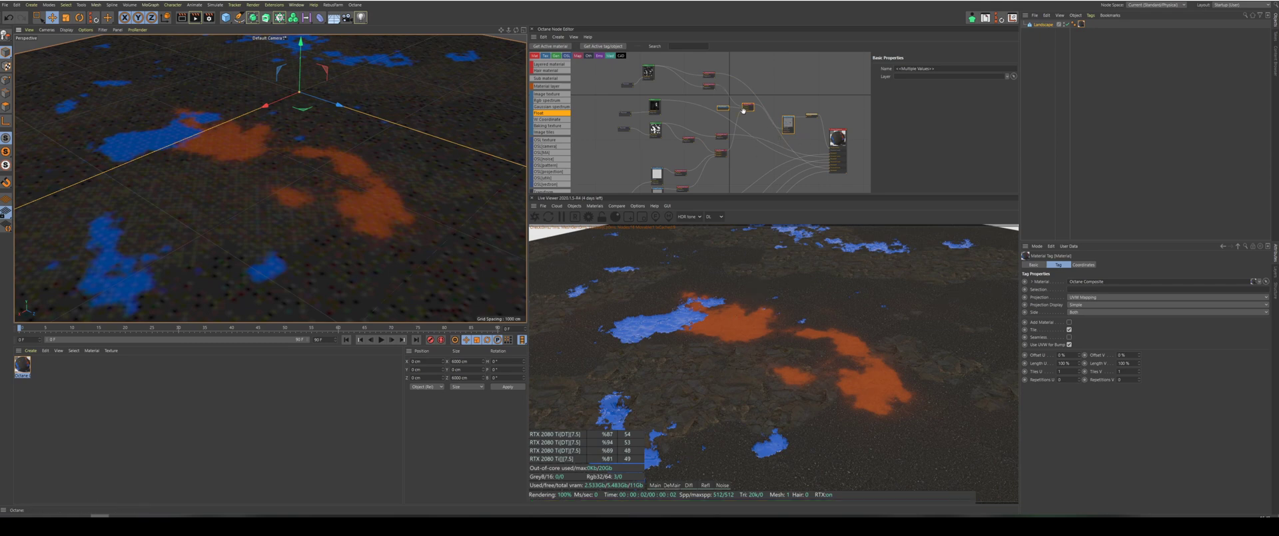
{"action": "scroll", "coordinate": [741, 88], "scroll_direction": "up", "scroll_amount": 1}
{"action": "scroll", "coordinate": [729, 101], "scroll_direction": "down", "scroll_amount": 1}
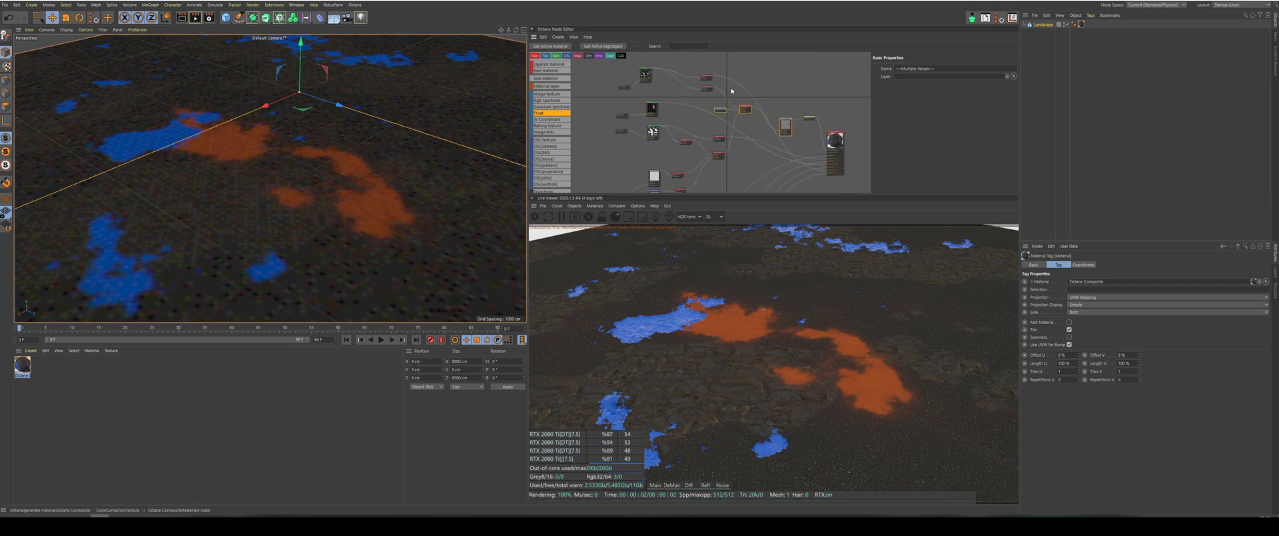
{"action": "scroll", "coordinate": [731, 90], "scroll_direction": "up", "scroll_amount": 2}
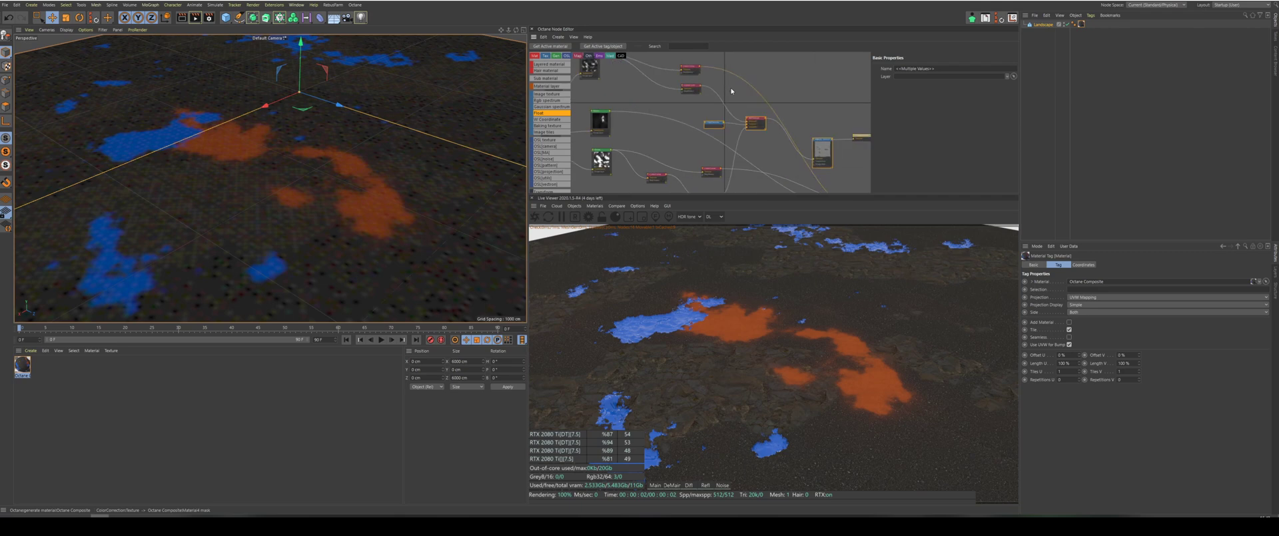
{"action": "left_click", "coordinate": [690, 88]}
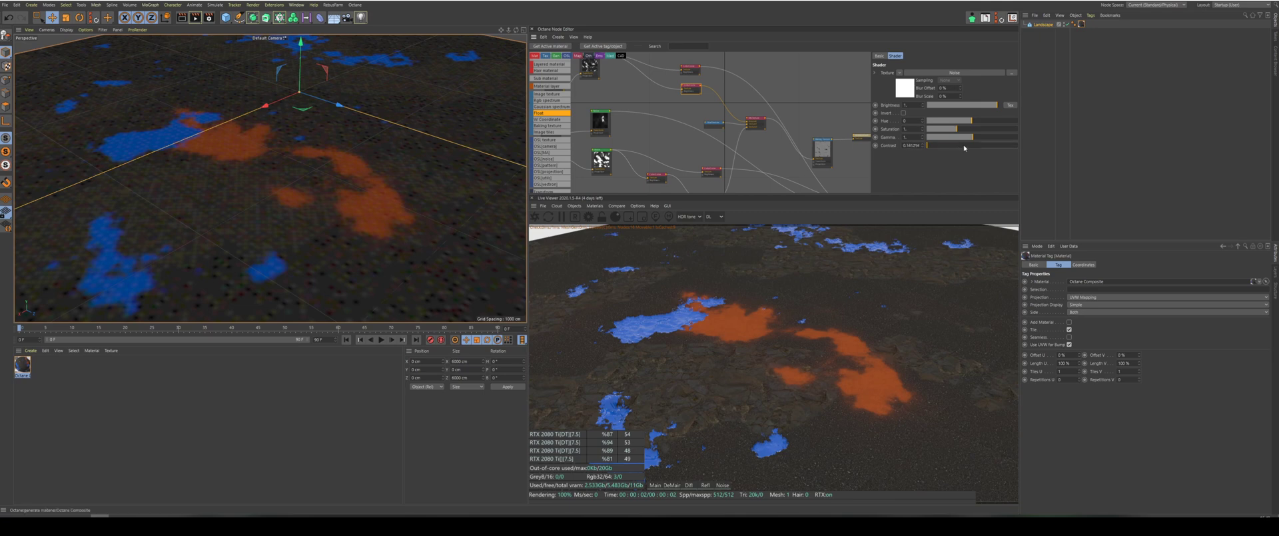
{"action": "left_click_drag", "start_coordinate": [961, 147], "coordinate": [1009, 147]}
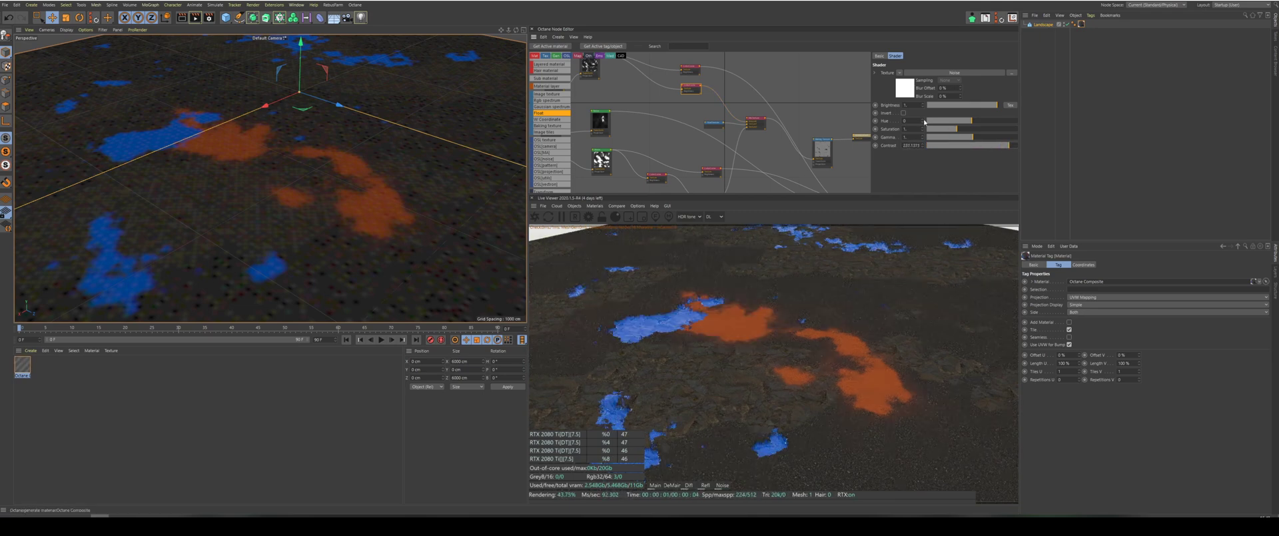
{"action": "key", "text": "ctrl+z"}
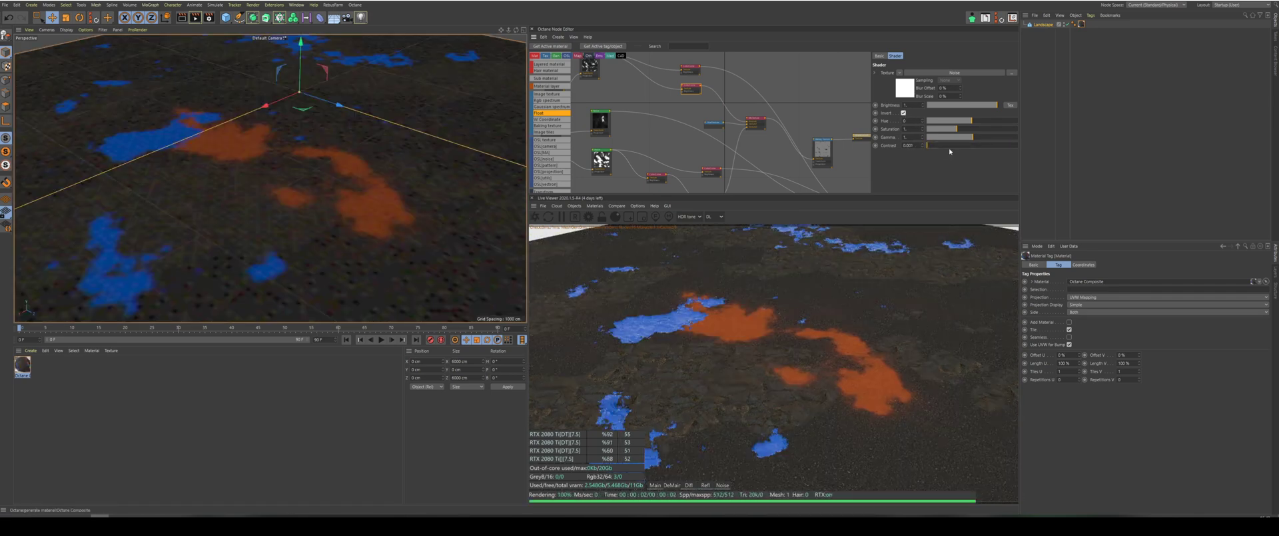
{"action": "left_click", "coordinate": [945, 146]}
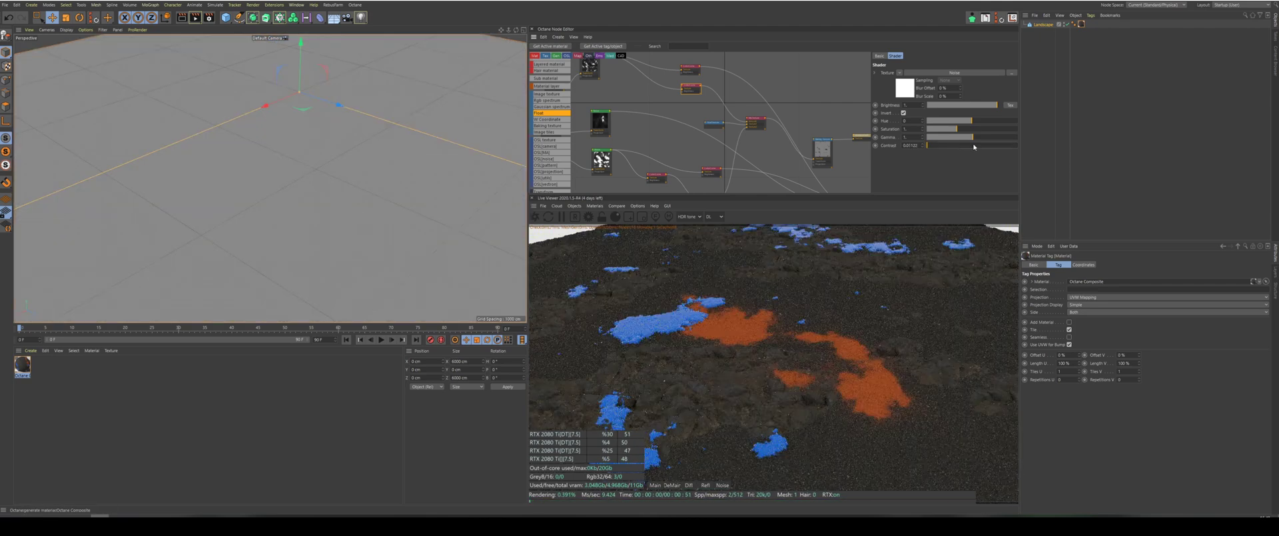
{"action": "left_click", "coordinate": [988, 146]}
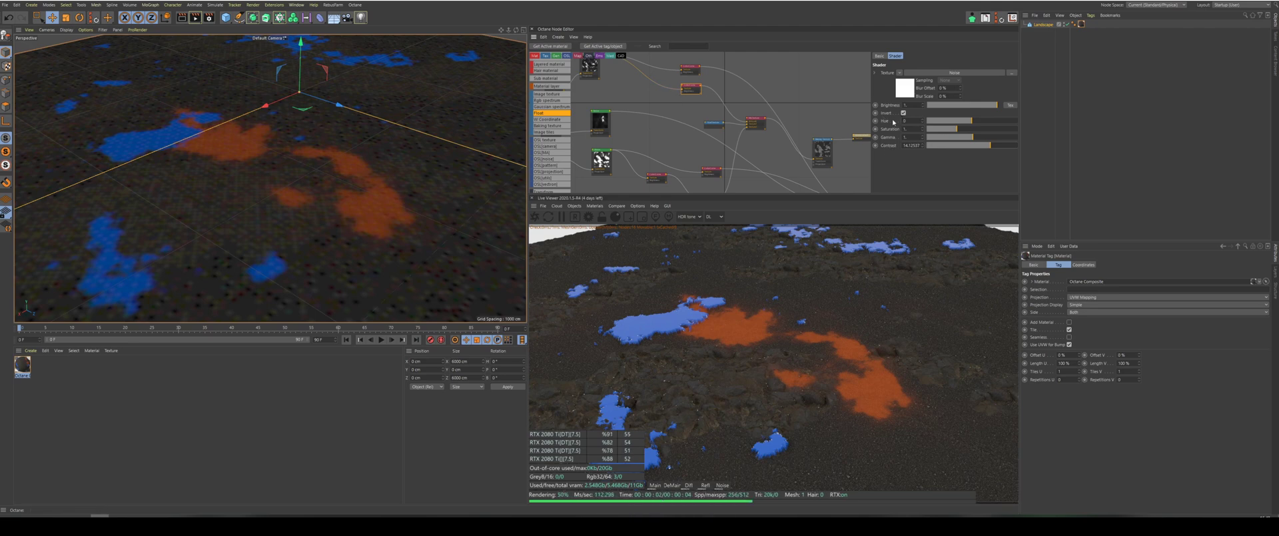
Lower the Float node's value to about 0.03 and check the depth of the blue patches from low and high angles.
{"action": "left_click_drag", "start_coordinate": [515, 31], "coordinate": [488, 216]}
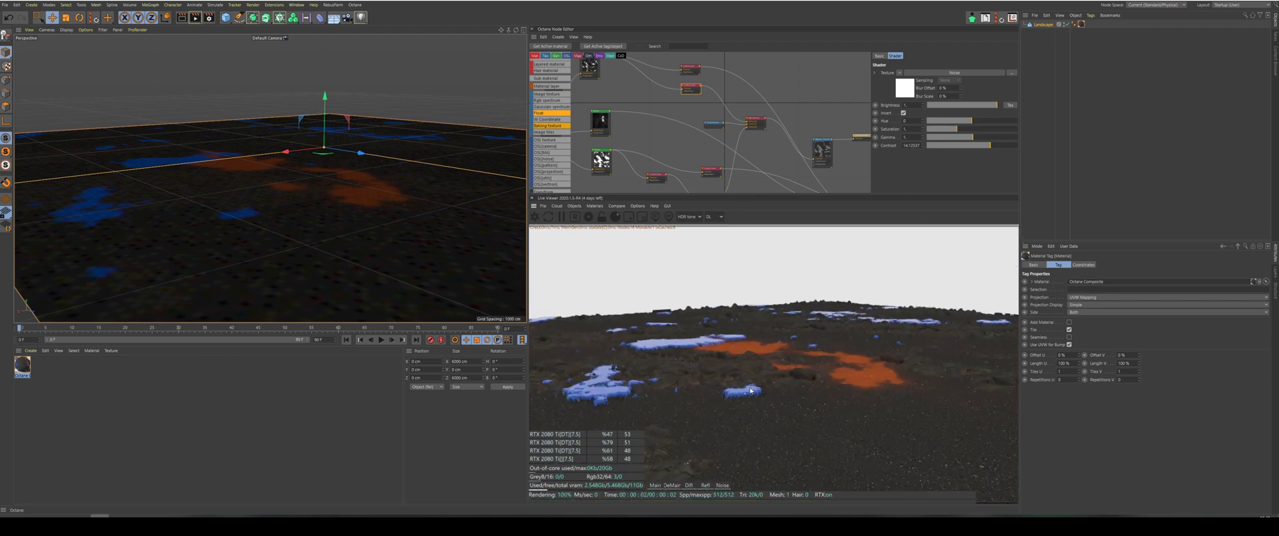
{"action": "scroll", "coordinate": [279, 202], "scroll_direction": "up", "scroll_amount": 4}
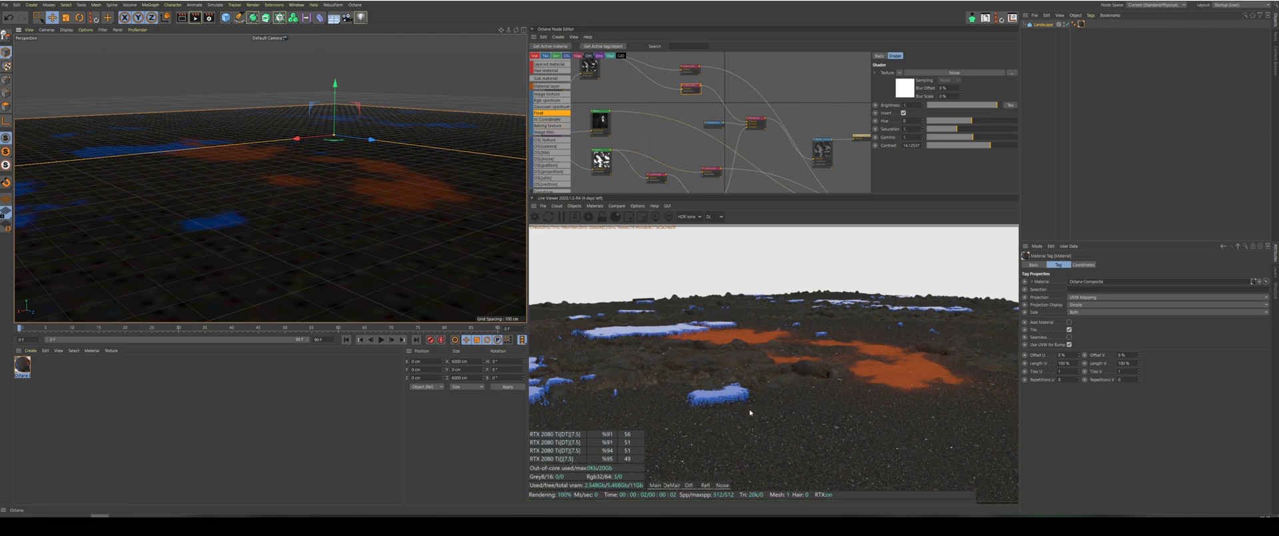
{"action": "left_click", "coordinate": [715, 126]}
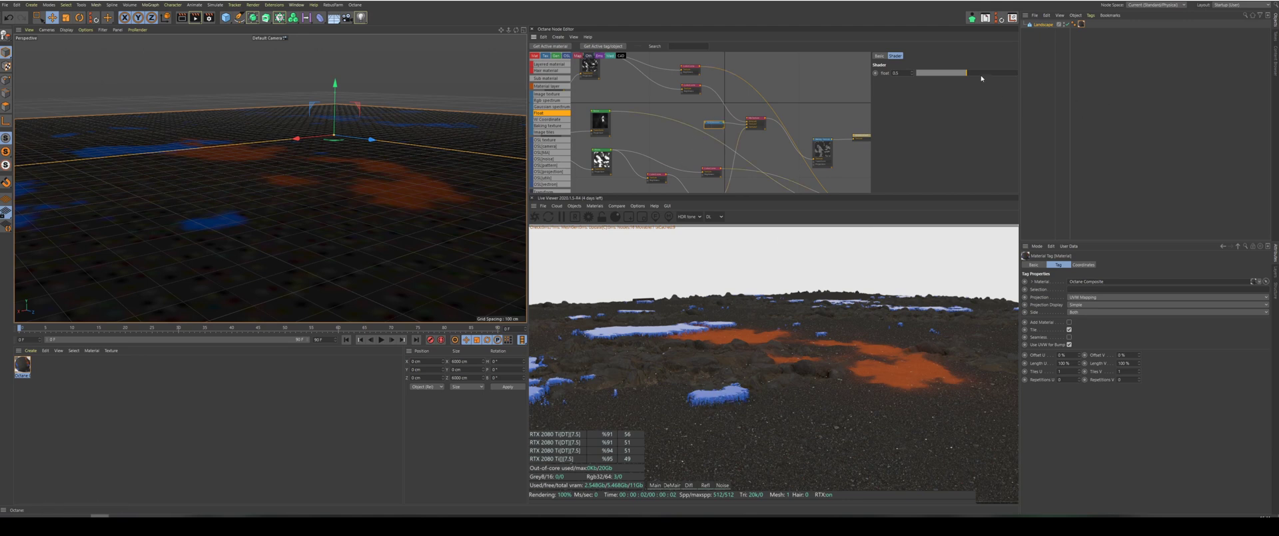
{"action": "left_click_drag", "start_coordinate": [966, 73], "coordinate": [963, 75]}
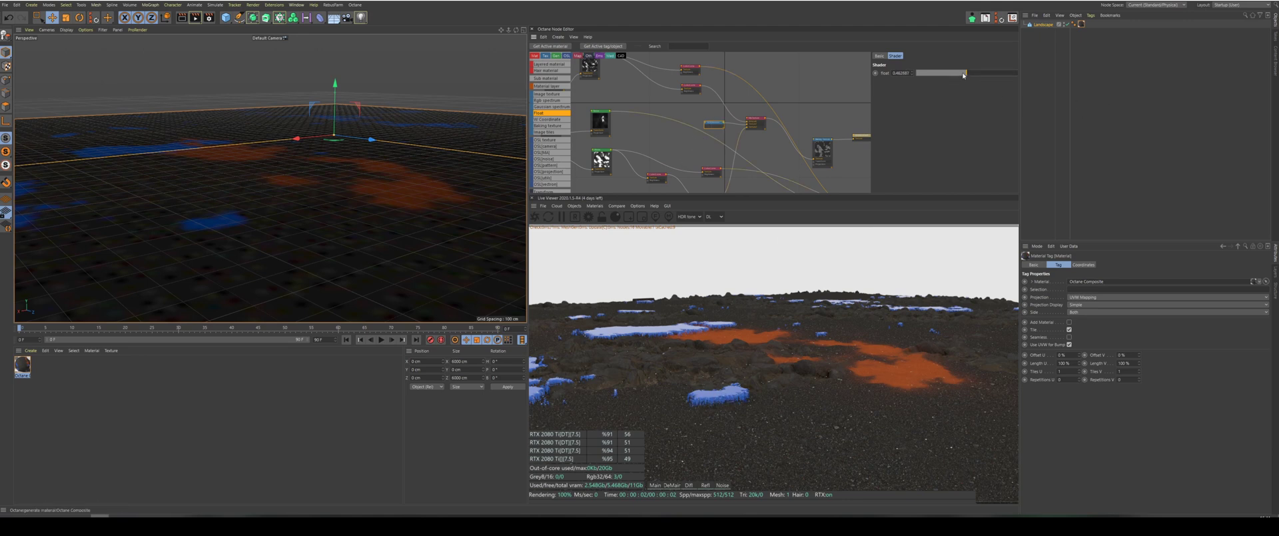
{"action": "left_click", "coordinate": [920, 75]}
{"action": "left_click", "coordinate": [919, 75]}
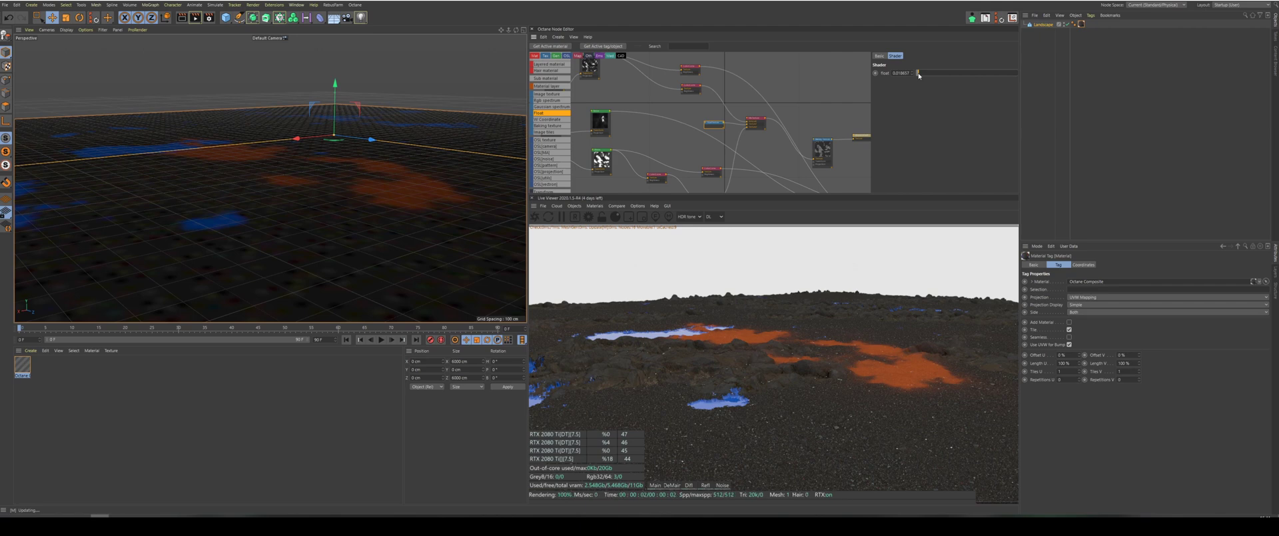
{"action": "left_click", "coordinate": [920, 76]}
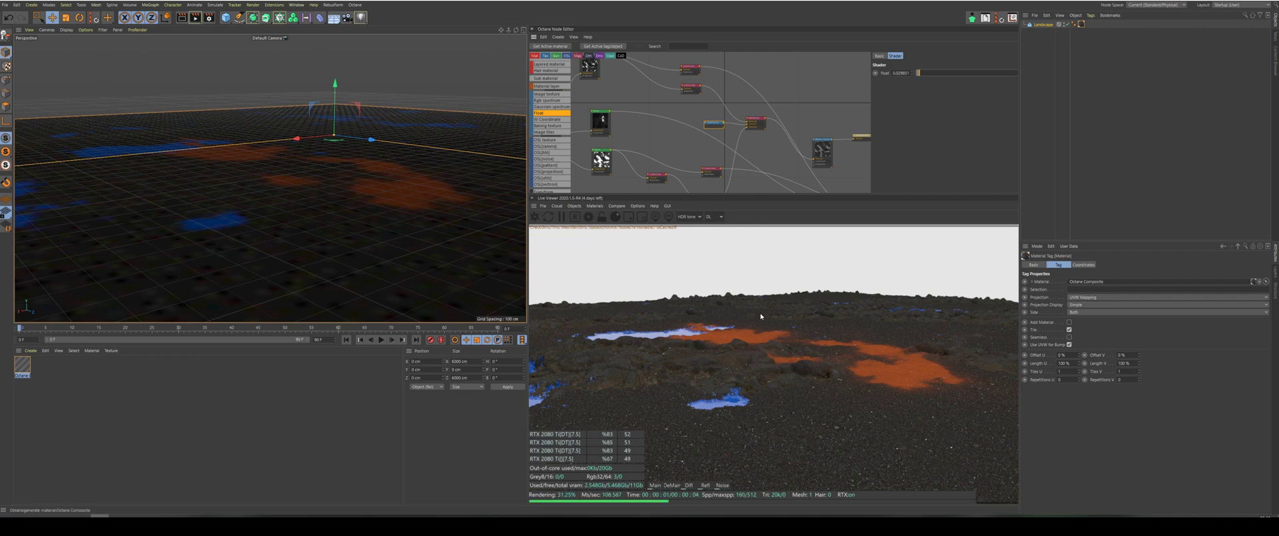
{"action": "scroll", "coordinate": [189, 239], "scroll_direction": "up", "scroll_amount": 3}
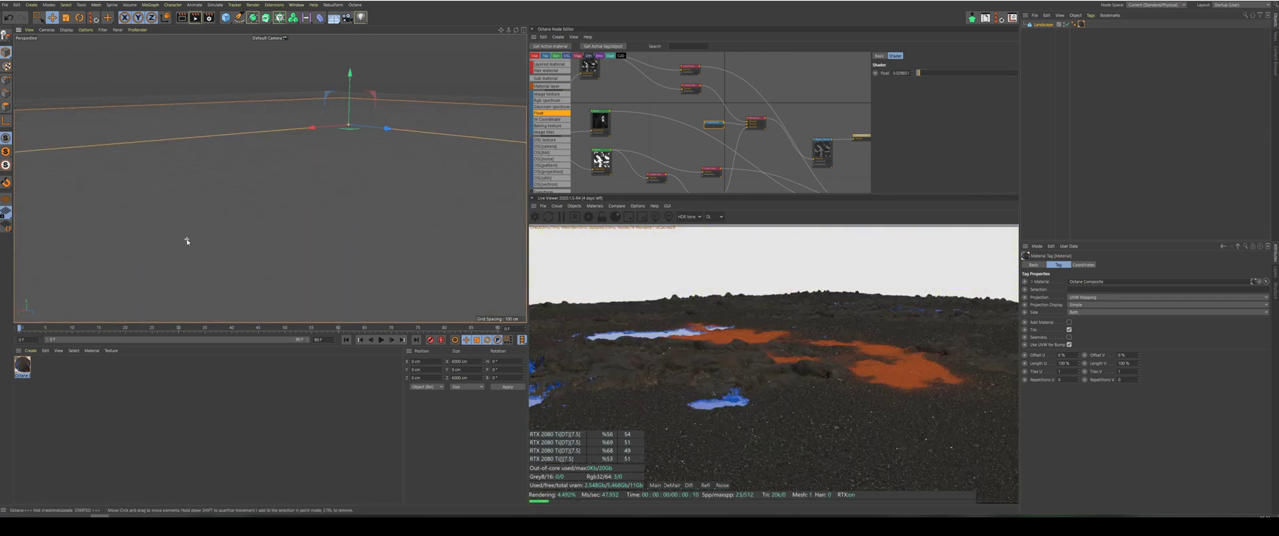
{"action": "scroll", "coordinate": [195, 220], "scroll_direction": "up", "scroll_amount": 1}
{"action": "scroll", "coordinate": [194, 220], "scroll_direction": "up", "scroll_amount": 1}
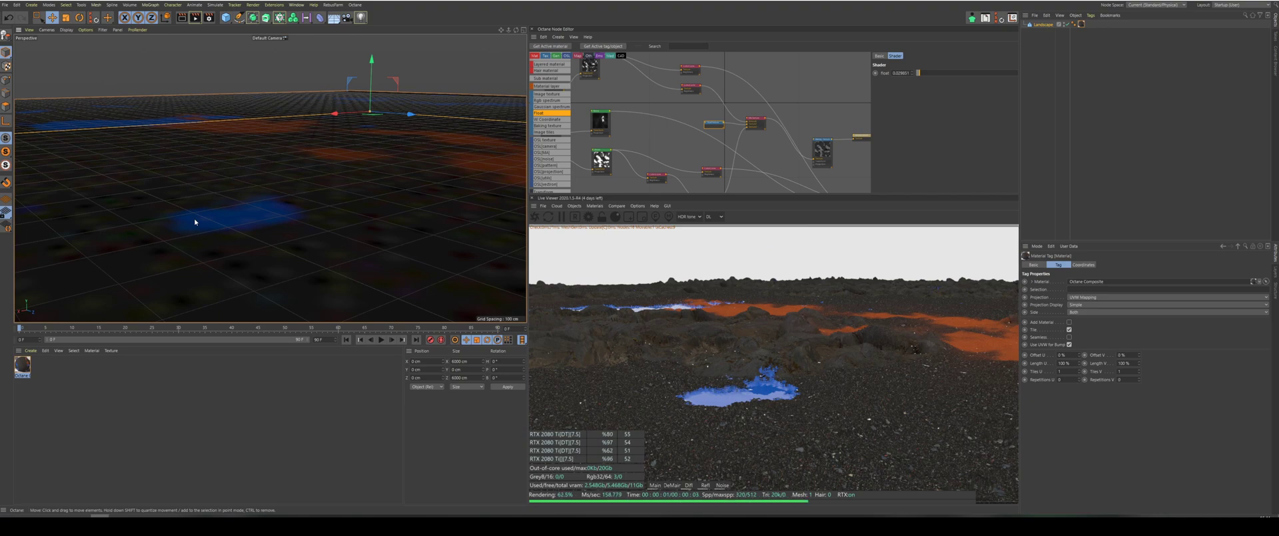
{"action": "left_click_drag", "start_coordinate": [516, 31], "coordinate": [440, 31]}
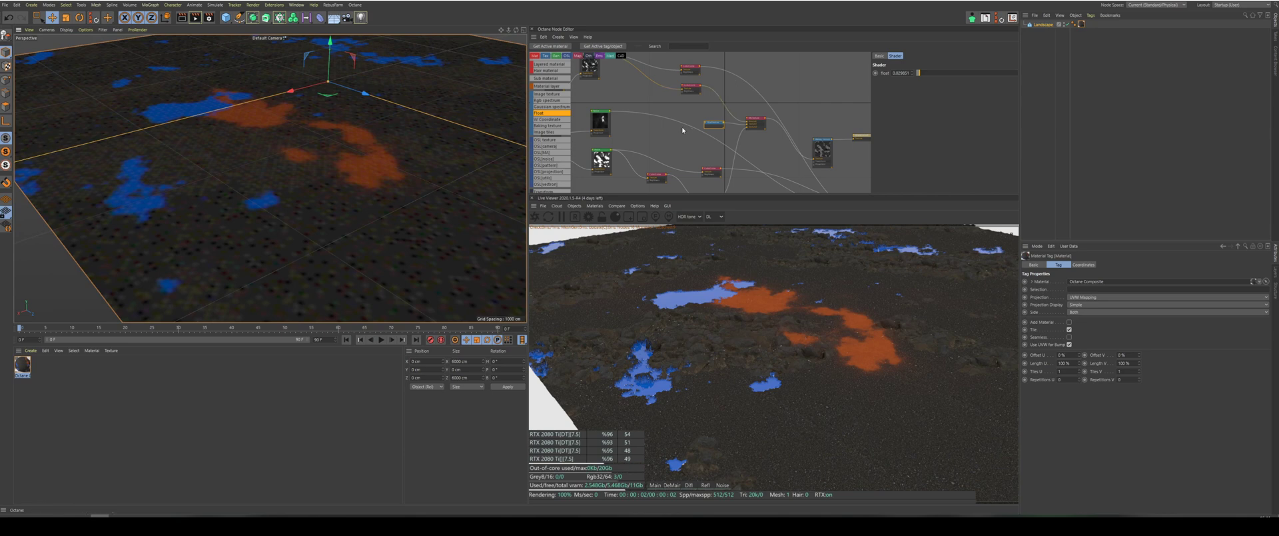
Slightly reduce the second color correction's contrast and review the edges of the blue patches up close.
{"action": "scroll", "coordinate": [683, 130], "scroll_direction": "down", "scroll_amount": 1}
{"action": "scroll", "coordinate": [707, 78], "scroll_direction": "up", "scroll_amount": 1}
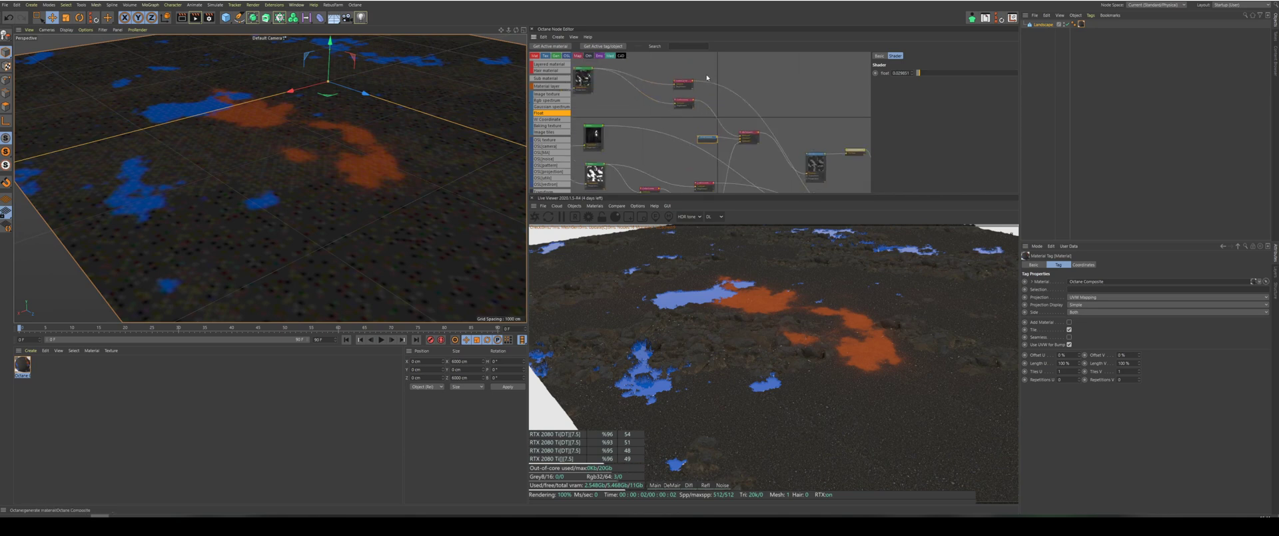
{"action": "left_click", "coordinate": [682, 105]}
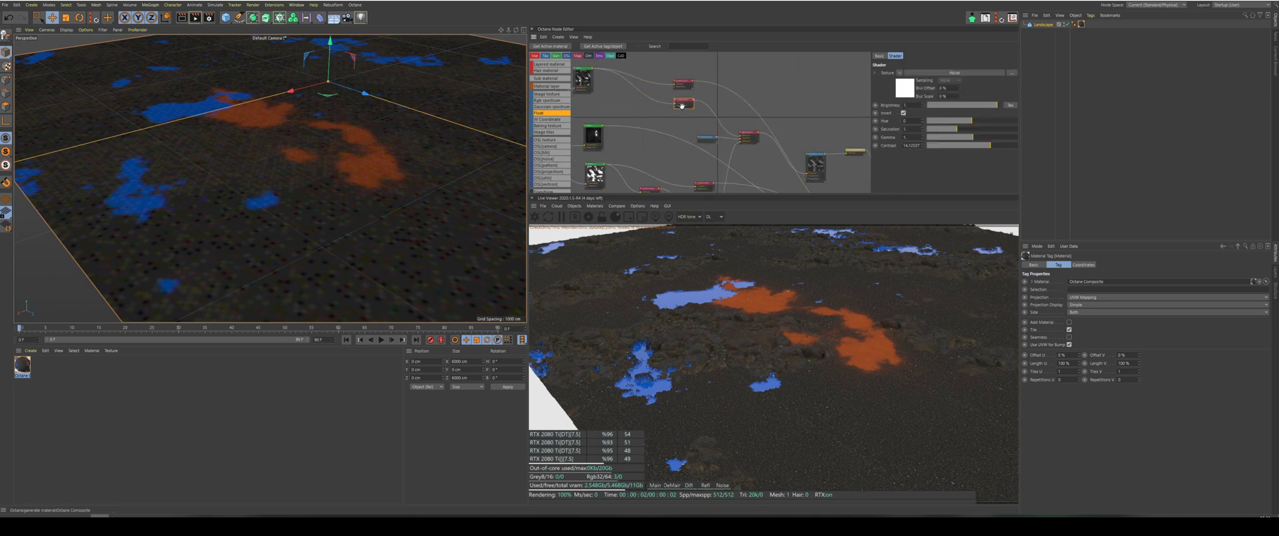
{"action": "left_click", "coordinate": [987, 148]}
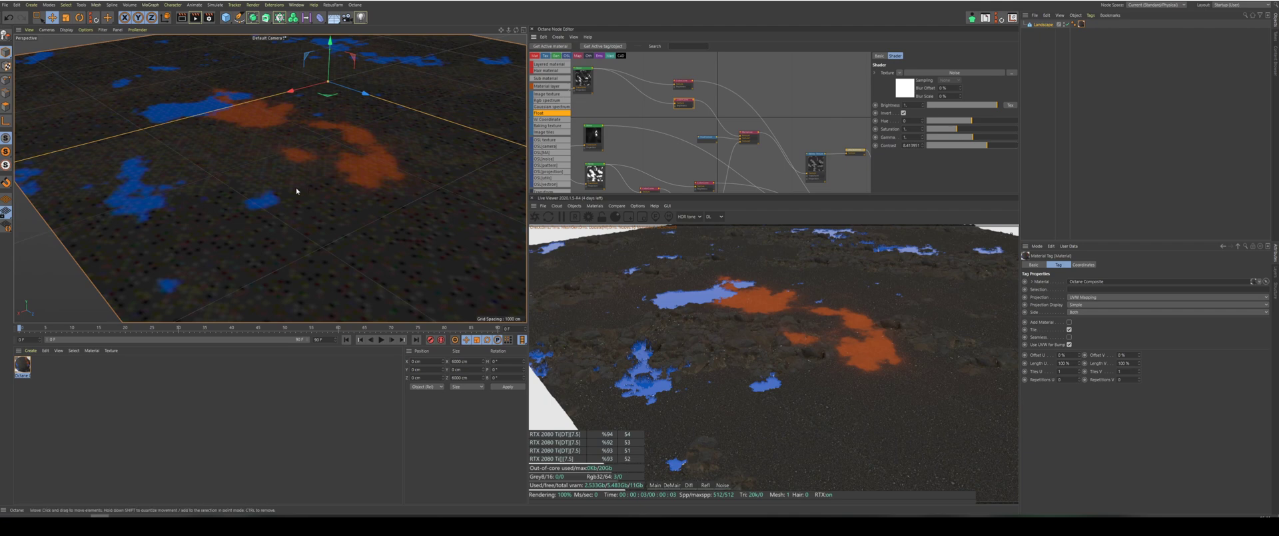
{"action": "scroll", "coordinate": [264, 200], "scroll_direction": "up", "scroll_amount": 6}
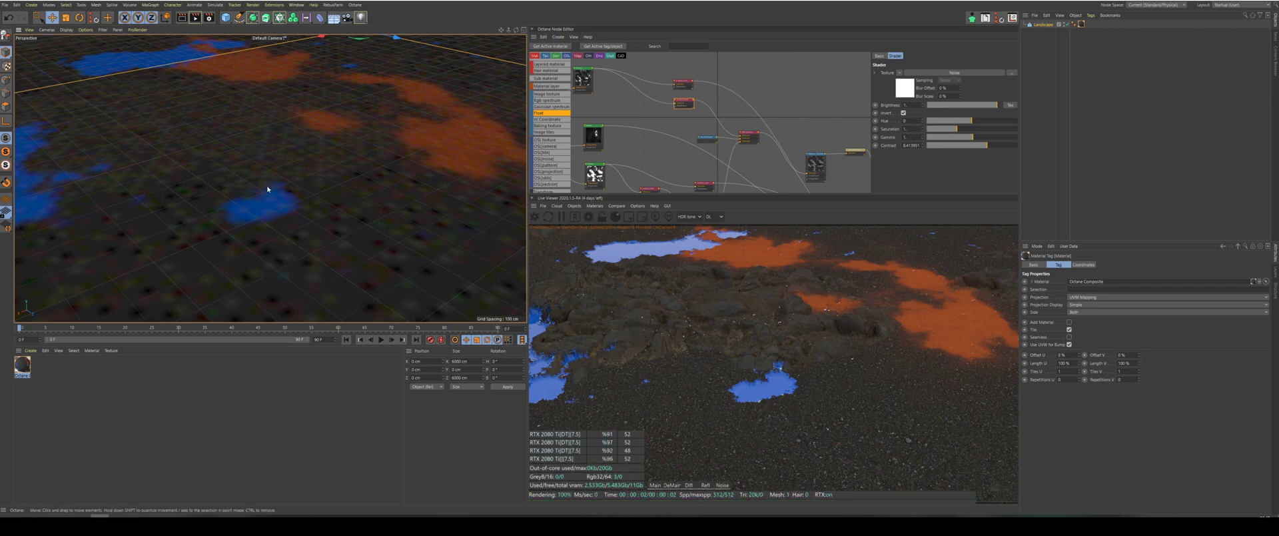
{"action": "scroll", "coordinate": [267, 195], "scroll_direction": "down", "scroll_amount": 4}
{"action": "scroll", "coordinate": [267, 189], "scroll_direction": "down", "scroll_amount": 4}
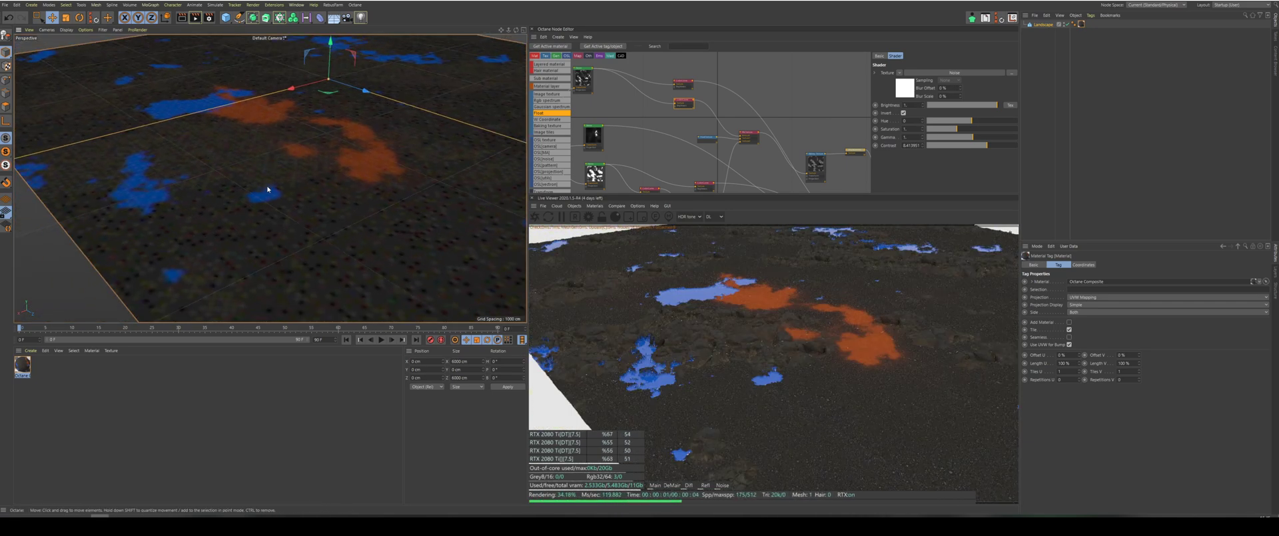
Add an image texture node beside the blue patches' material and load the magma JPG from the Textures folder into it.
{"action": "scroll", "coordinate": [753, 80], "scroll_direction": "down", "scroll_amount": 5}
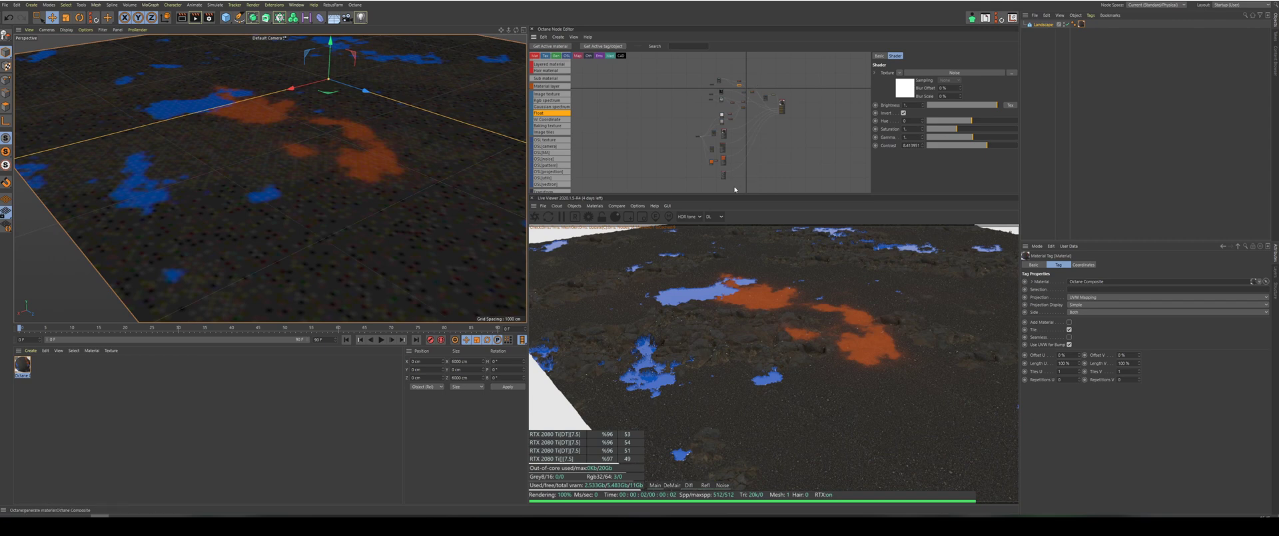
{"action": "scroll", "coordinate": [726, 176], "scroll_direction": "up", "scroll_amount": 5}
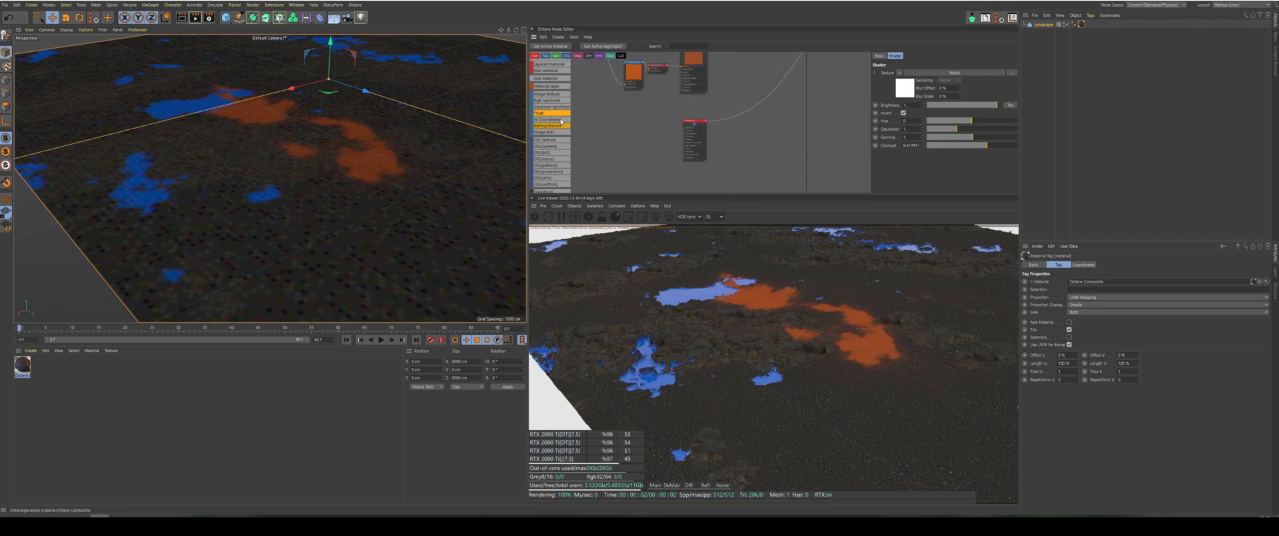
{"action": "left_click_drag", "start_coordinate": [550, 94], "coordinate": [648, 139]}
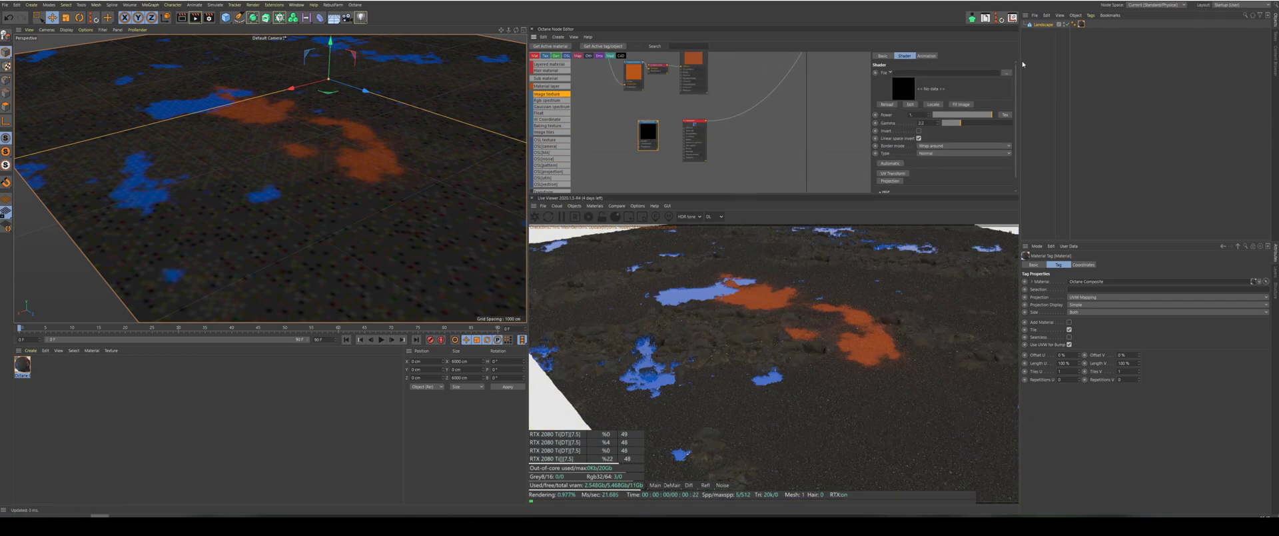
{"action": "left_click", "coordinate": [1006, 73]}
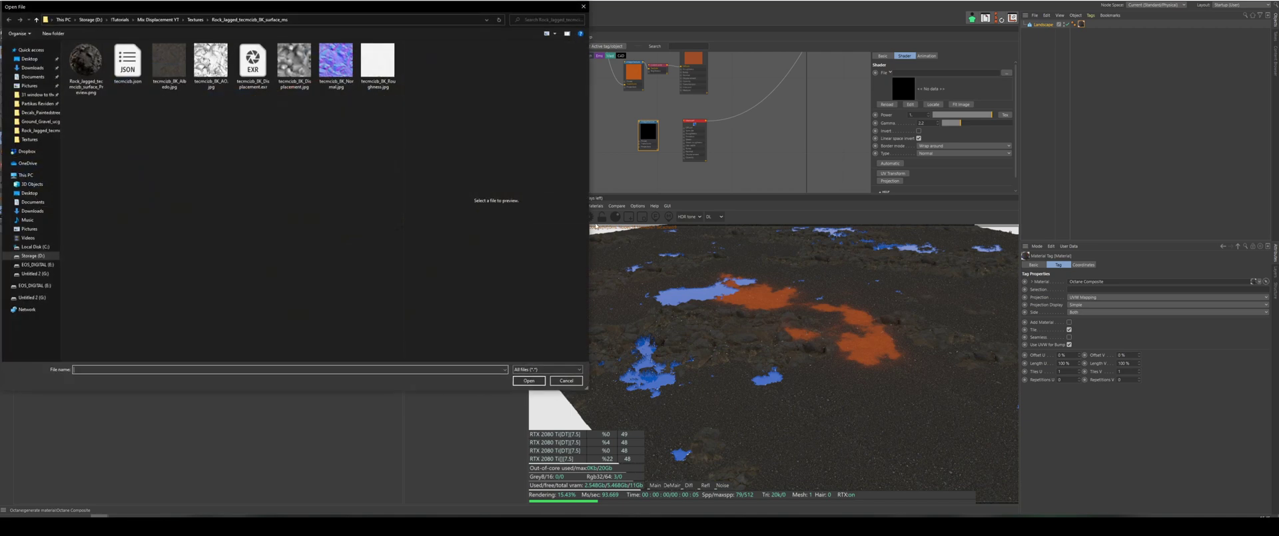
{"action": "left_click", "coordinate": [195, 19]}
{"action": "left_click", "coordinate": [106, 86]}
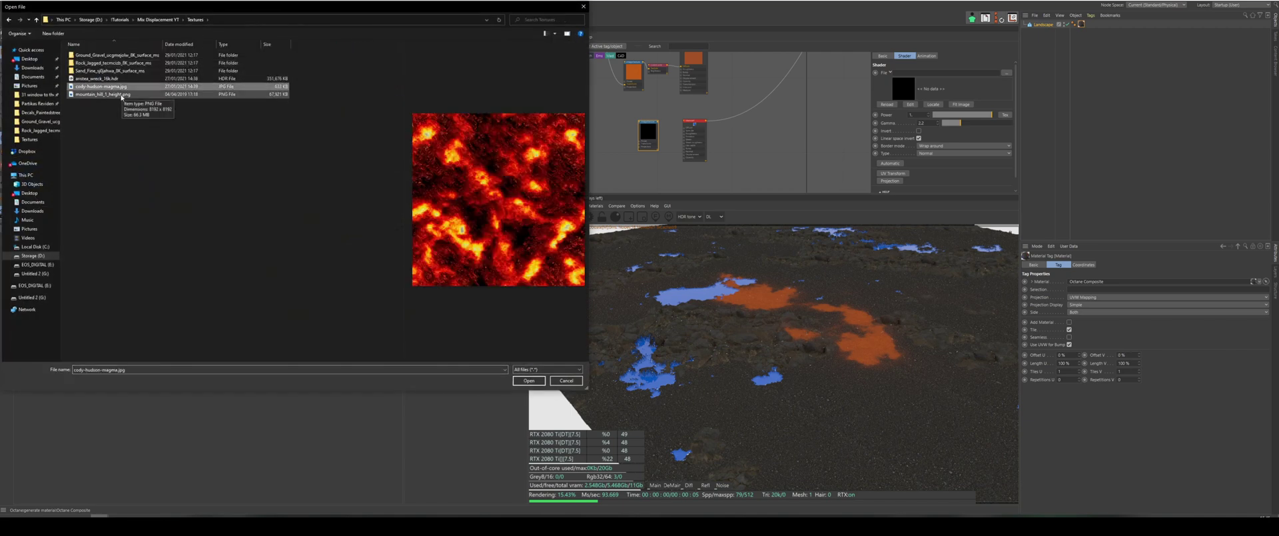
{"action": "left_click", "coordinate": [528, 381]}
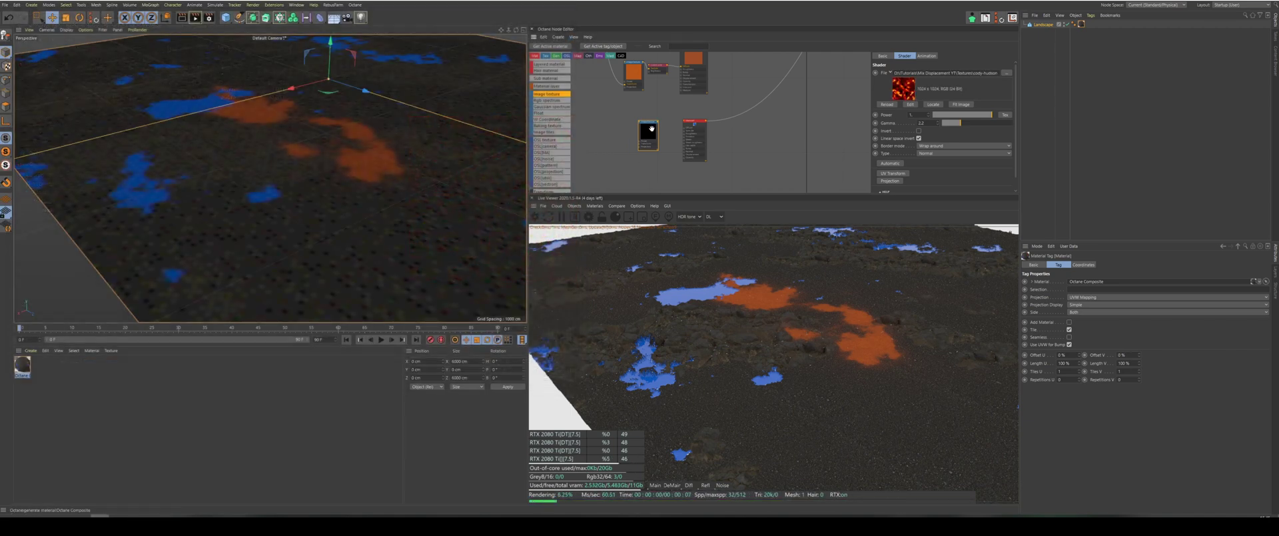
Feed the magma image into the diffuse channel of the blue patches' material and set its material type to Diffuse.
{"action": "left_click_drag", "start_coordinate": [649, 132], "coordinate": [700, 128]}
{"action": "scroll", "coordinate": [642, 126], "scroll_direction": "up", "scroll_amount": 2}
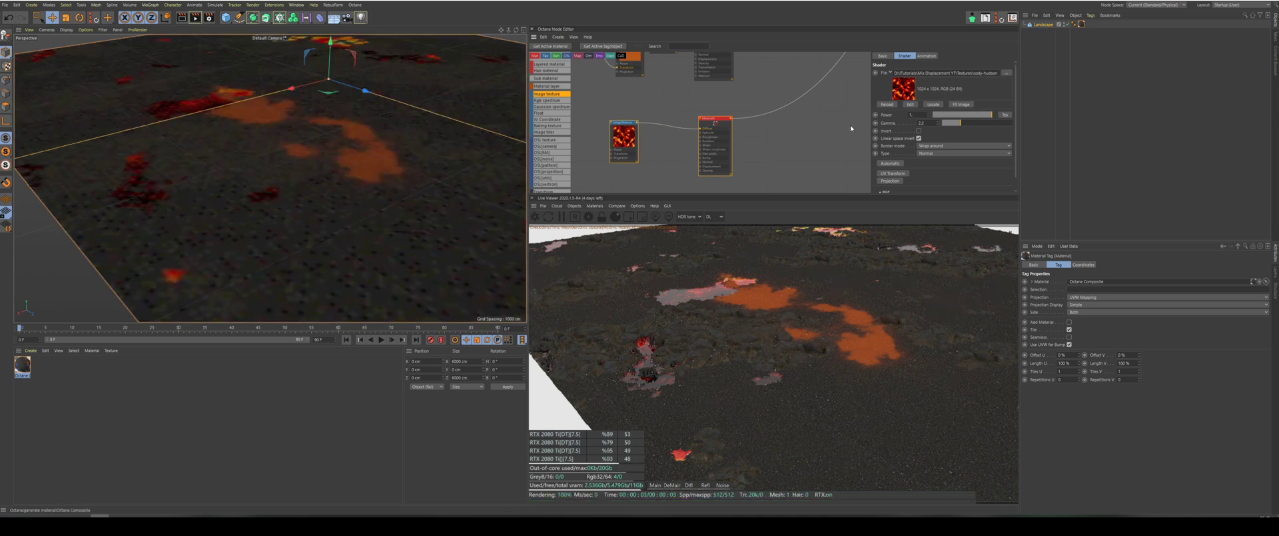
{"action": "left_click", "coordinate": [713, 126]}
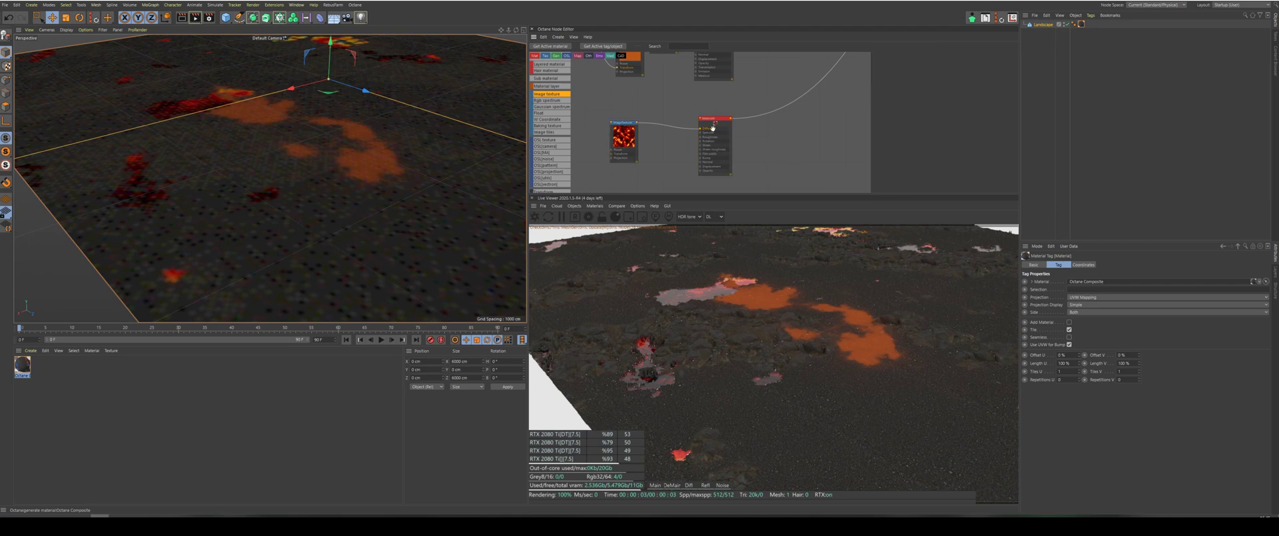
{"action": "left_click", "coordinate": [711, 122]}
{"action": "left_click", "coordinate": [891, 57]}
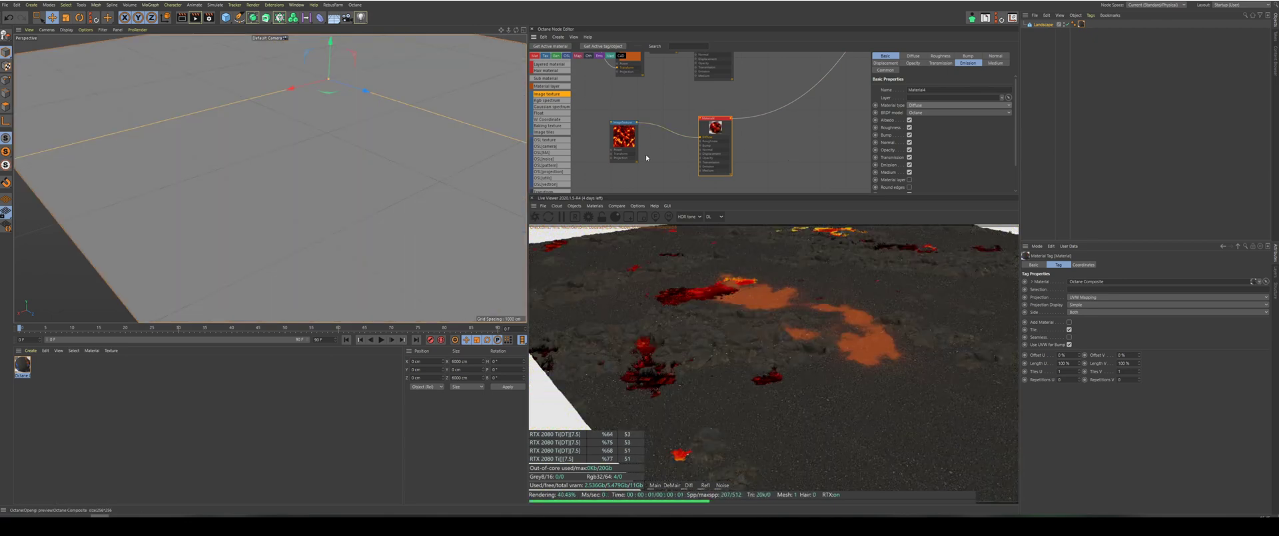
Add a Transform node and connect it to the magma image texture's transform input.
{"action": "left_click", "coordinate": [625, 137]}
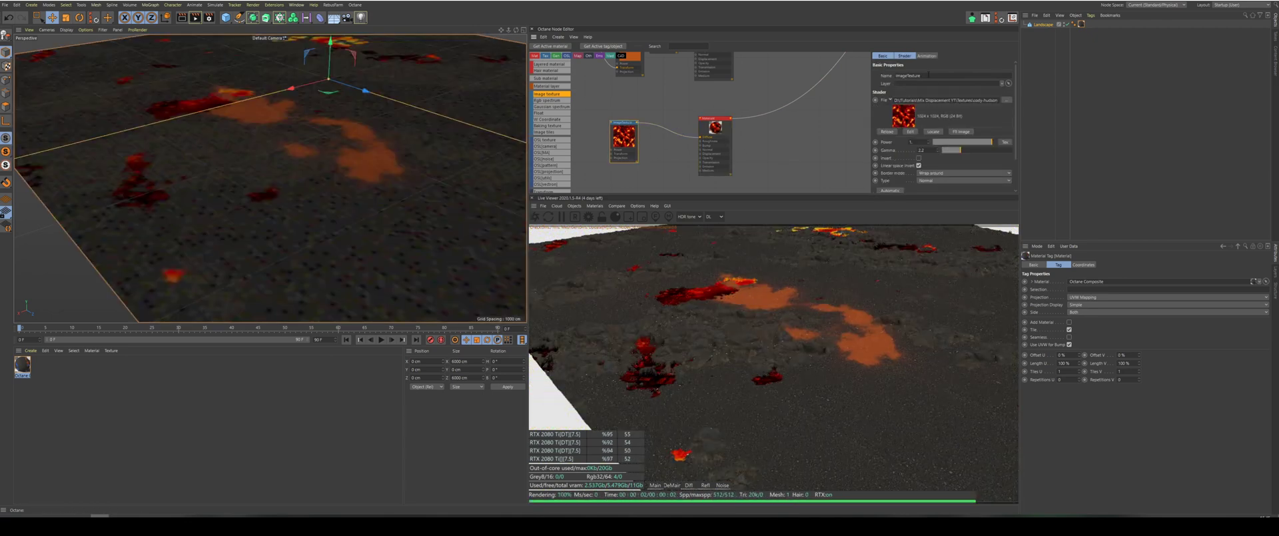
{"action": "scroll", "coordinate": [598, 170], "scroll_direction": "down", "scroll_amount": 5}
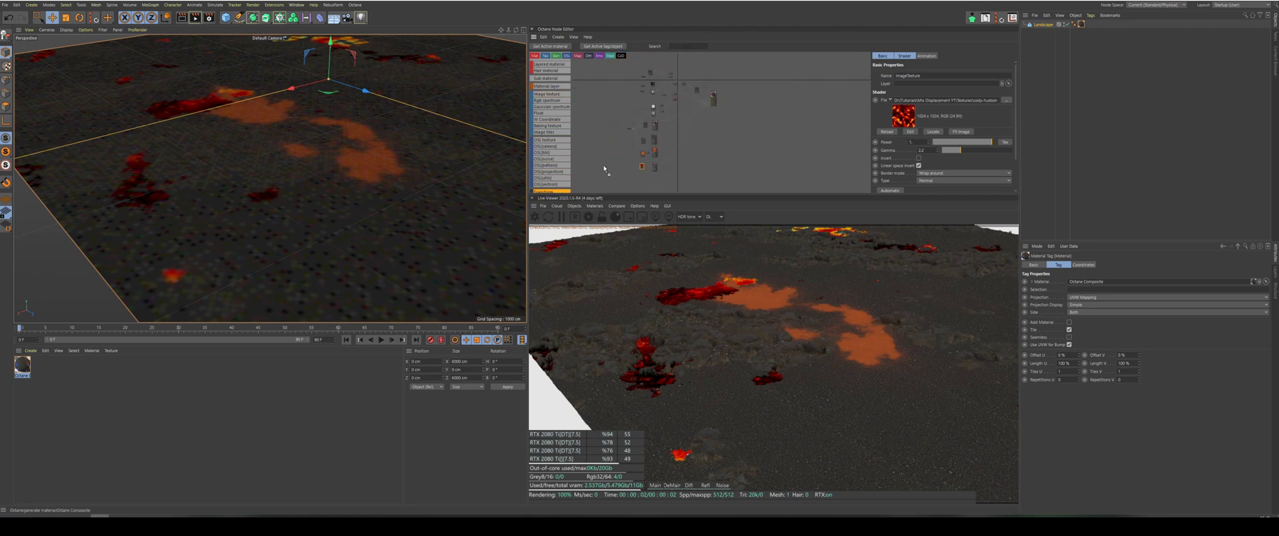
{"action": "scroll", "coordinate": [629, 167], "scroll_direction": "up", "scroll_amount": 4}
{"action": "scroll", "coordinate": [624, 175], "scroll_direction": "up", "scroll_amount": 2}
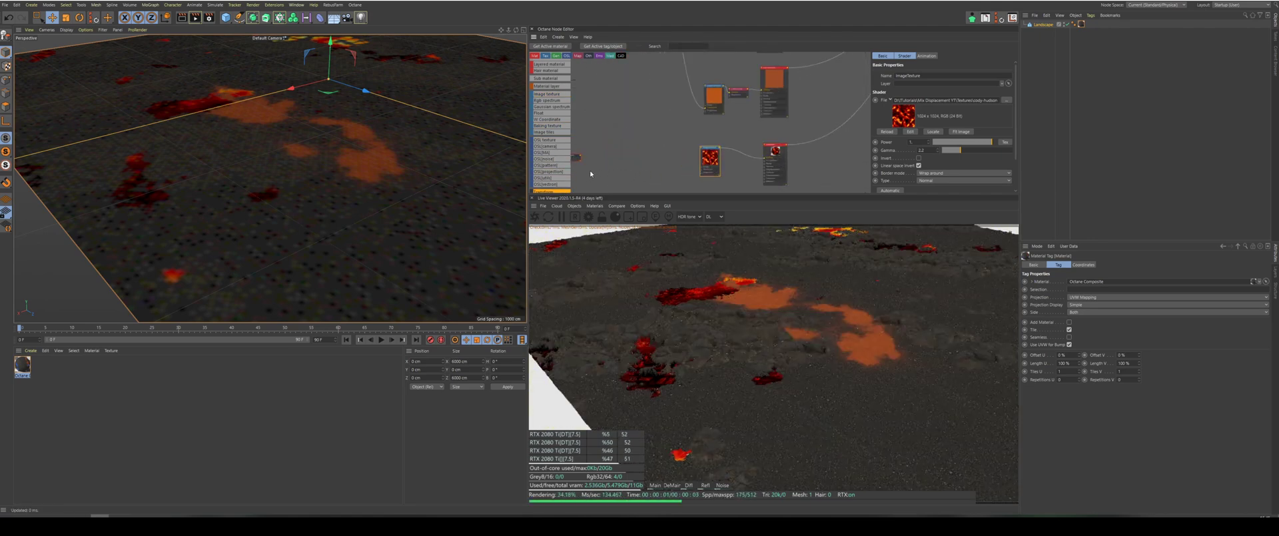
{"action": "left_click_drag", "start_coordinate": [577, 163], "coordinate": [653, 171]}
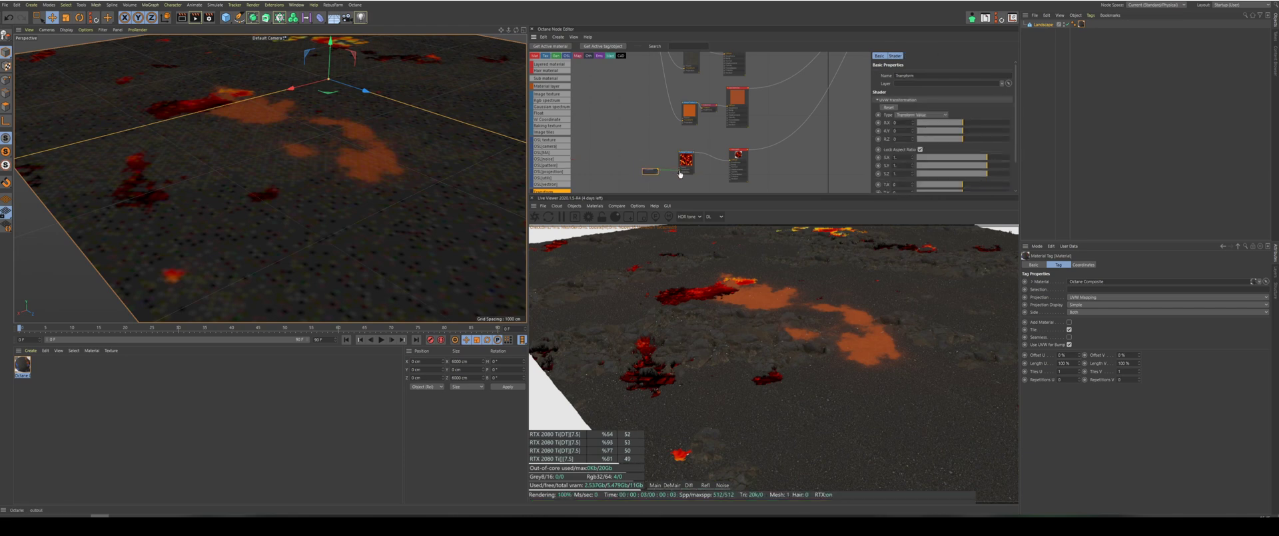
{"action": "left_click_drag", "start_coordinate": [677, 173], "coordinate": [679, 171]}
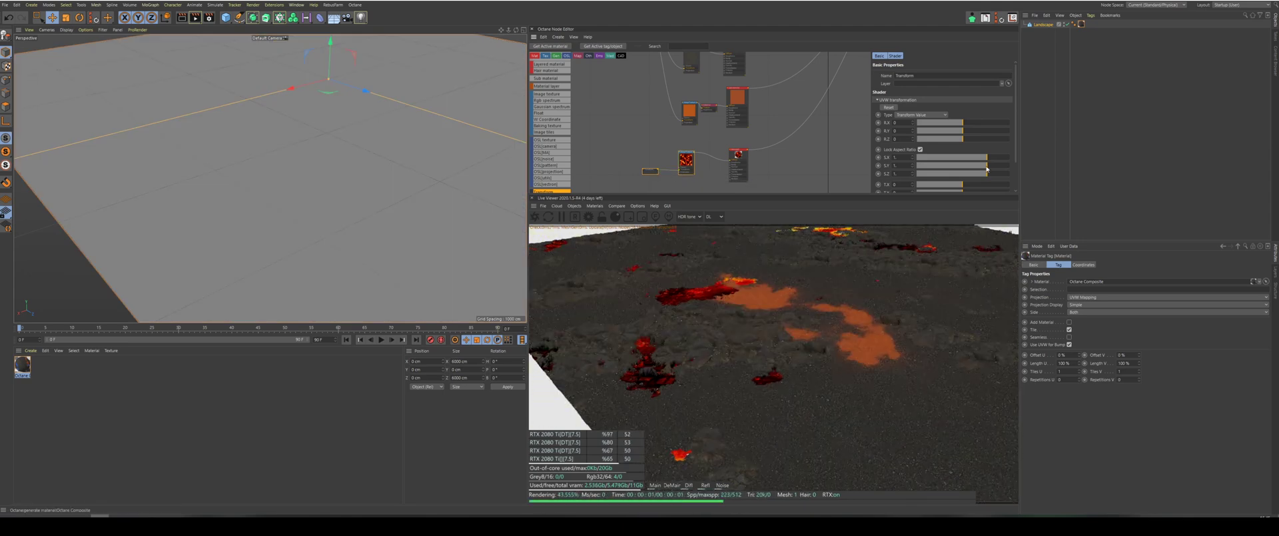
Reduce the magma texture's uniform scale to about 0.08 and check the tiling on a patch up close.
{"action": "left_click_drag", "start_coordinate": [985, 158], "coordinate": [965, 159]}
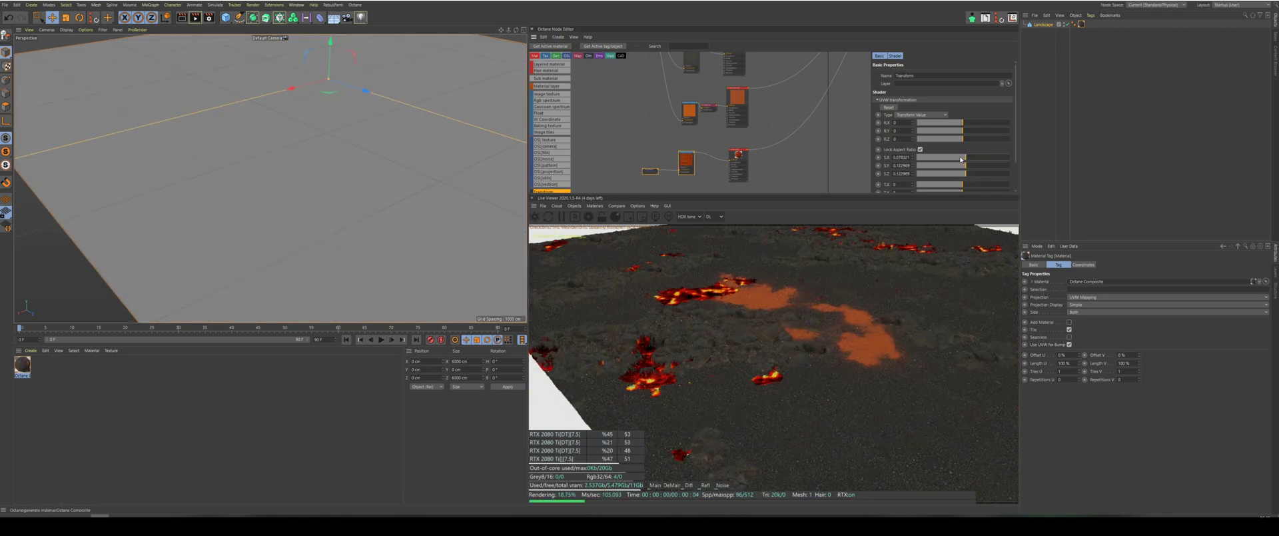
{"action": "left_click_drag", "start_coordinate": [966, 159], "coordinate": [961, 160]}
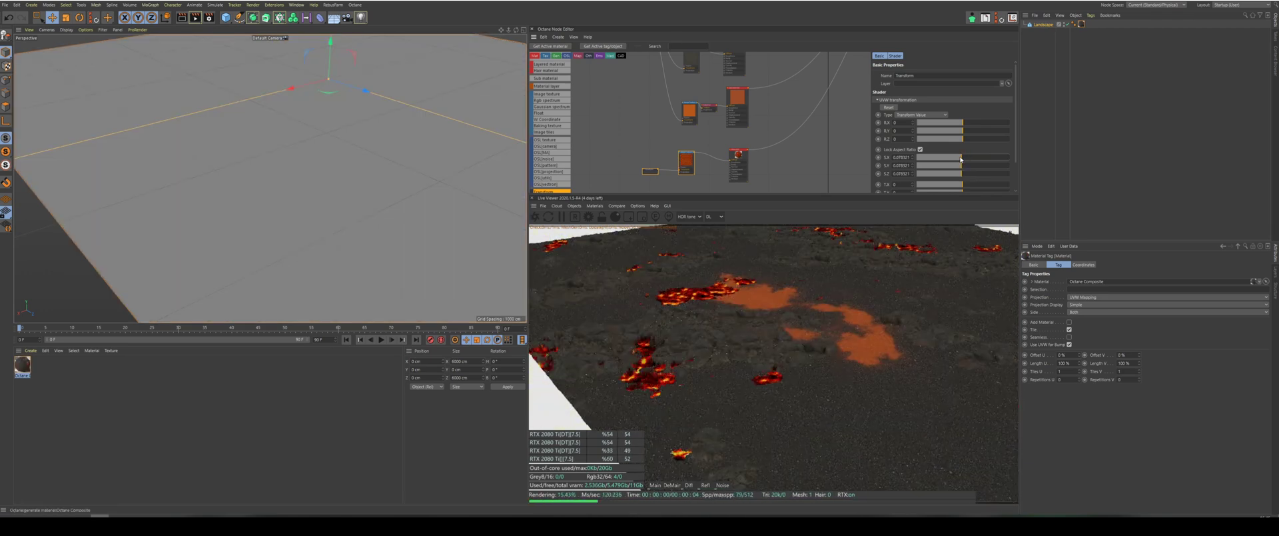
{"action": "scroll", "coordinate": [198, 89], "scroll_direction": "up", "scroll_amount": 4}
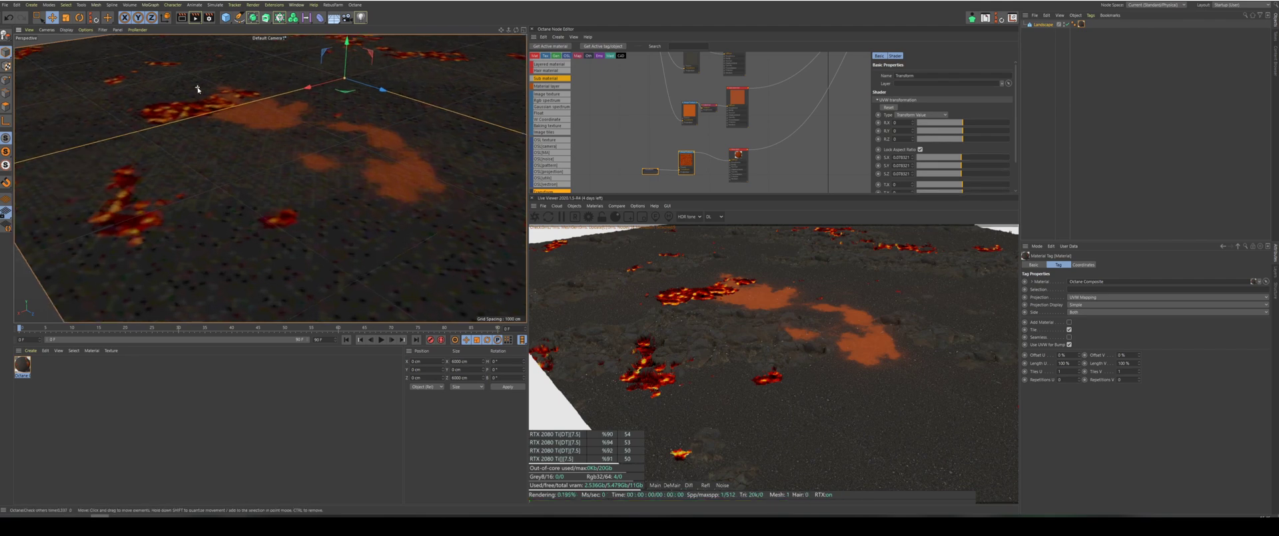
{"action": "scroll", "coordinate": [198, 90], "scroll_direction": "up", "scroll_amount": 2}
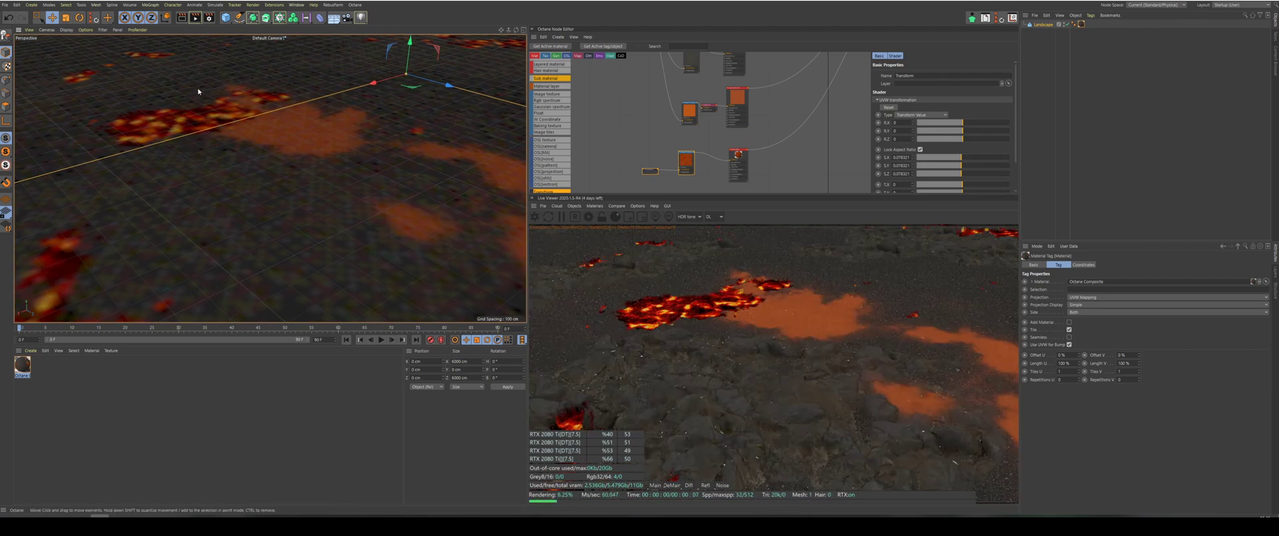
{"action": "scroll", "coordinate": [166, 115], "scroll_direction": "up", "scroll_amount": 4}
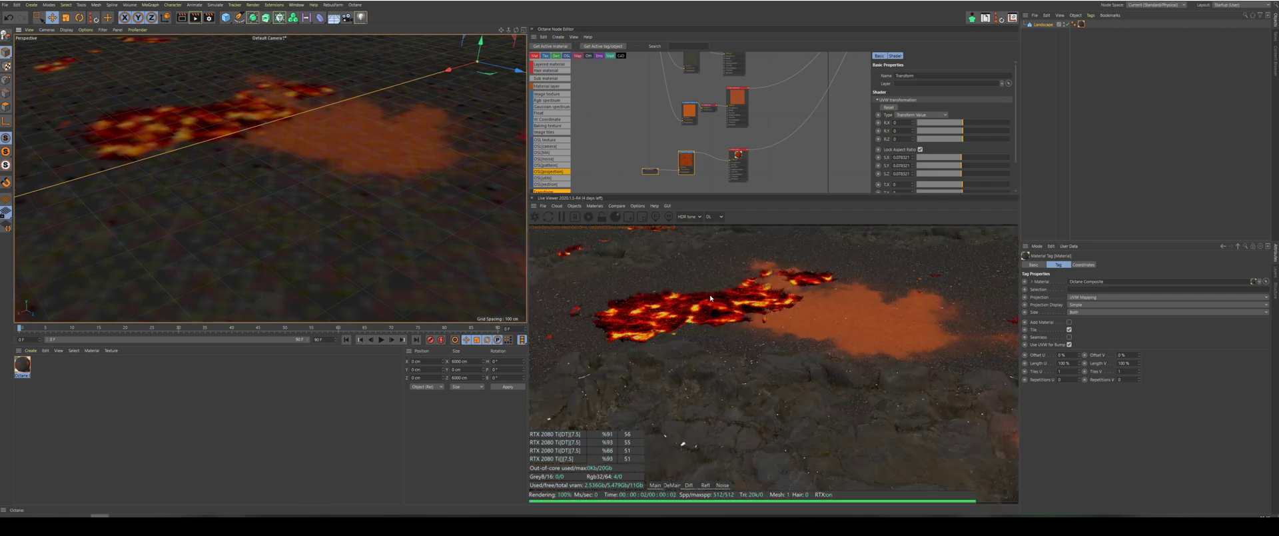
Raise the gamma of the magma-patch noise's first color correction and review the patch edges from near and far.
{"action": "scroll", "coordinate": [643, 142], "scroll_direction": "down", "scroll_amount": 3}
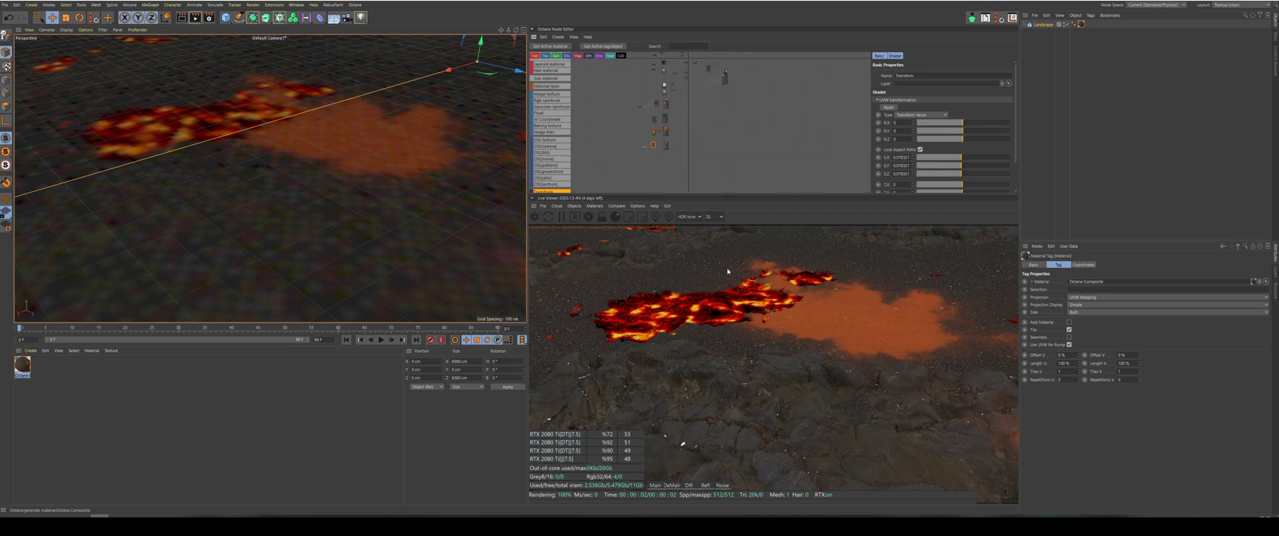
{"action": "scroll", "coordinate": [733, 170], "scroll_direction": "up", "scroll_amount": 5}
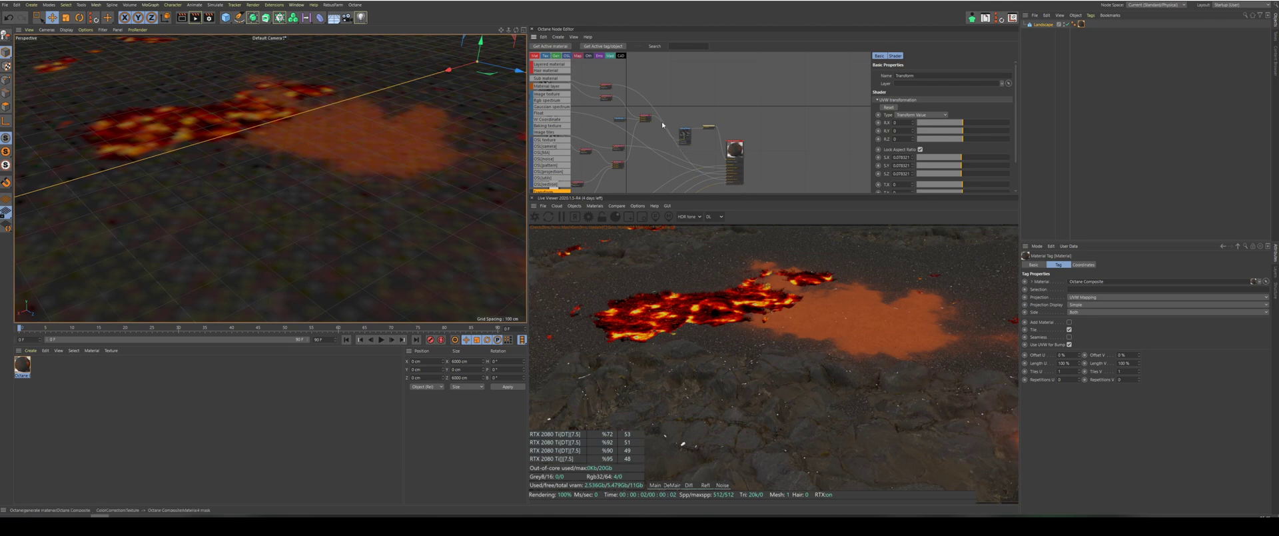
{"action": "left_click", "coordinate": [638, 116]}
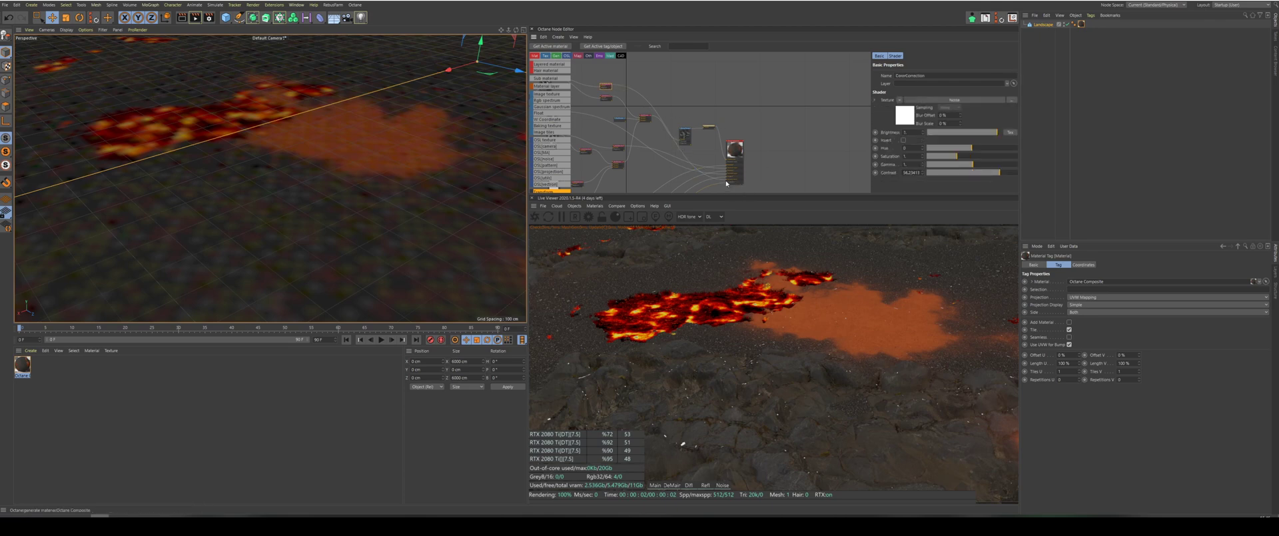
{"action": "scroll", "coordinate": [769, 160], "scroll_direction": "down", "scroll_amount": 4}
{"action": "scroll", "coordinate": [723, 134], "scroll_direction": "up", "scroll_amount": 4}
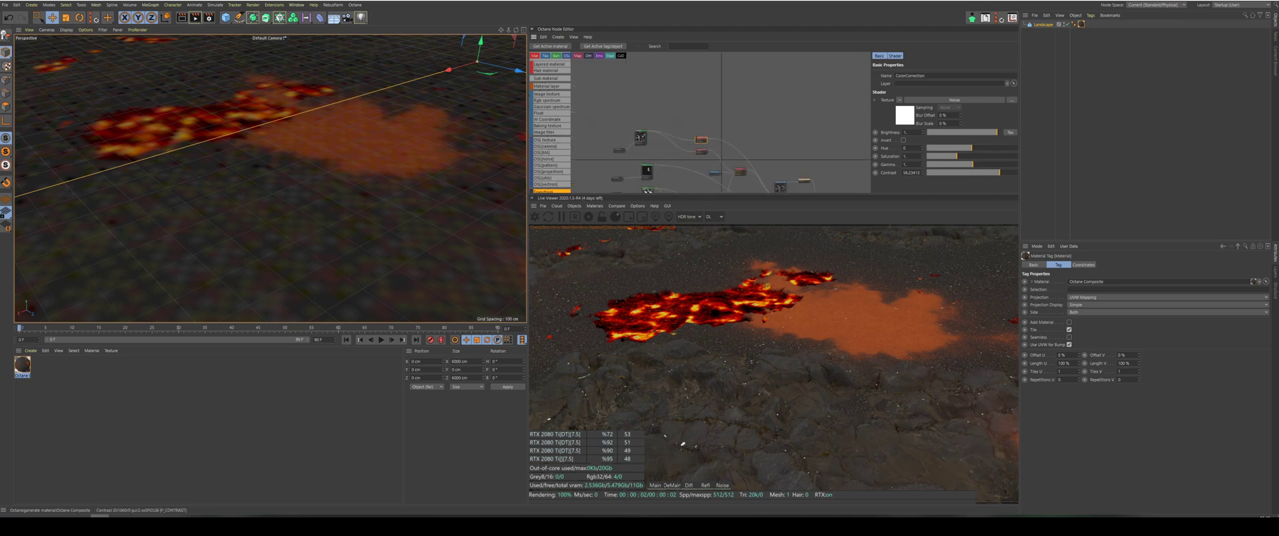
{"action": "scroll", "coordinate": [715, 134], "scroll_direction": "down", "scroll_amount": 2}
{"action": "scroll", "coordinate": [714, 137], "scroll_direction": "up", "scroll_amount": 3}
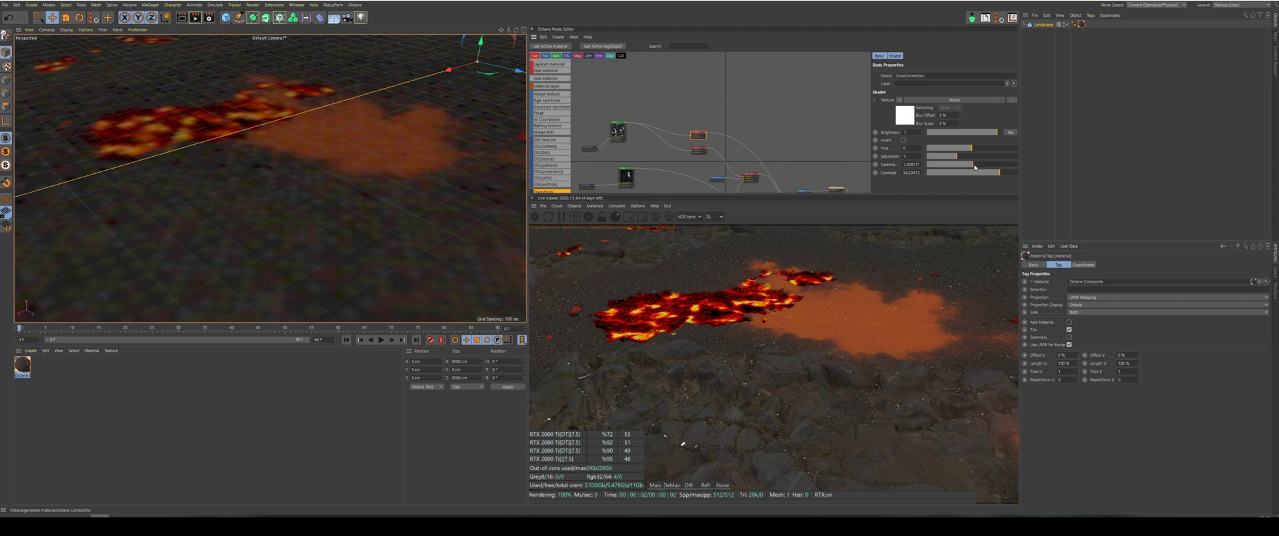
{"action": "left_click_drag", "start_coordinate": [975, 167], "coordinate": [978, 167]}
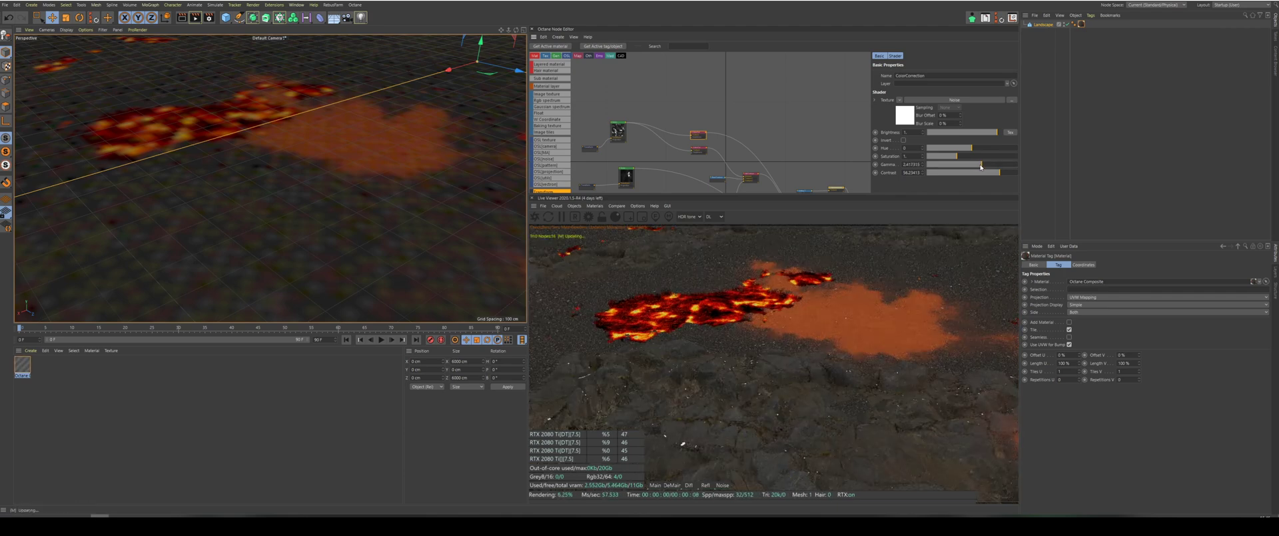
{"action": "left_click_drag", "start_coordinate": [978, 168], "coordinate": [983, 167]}
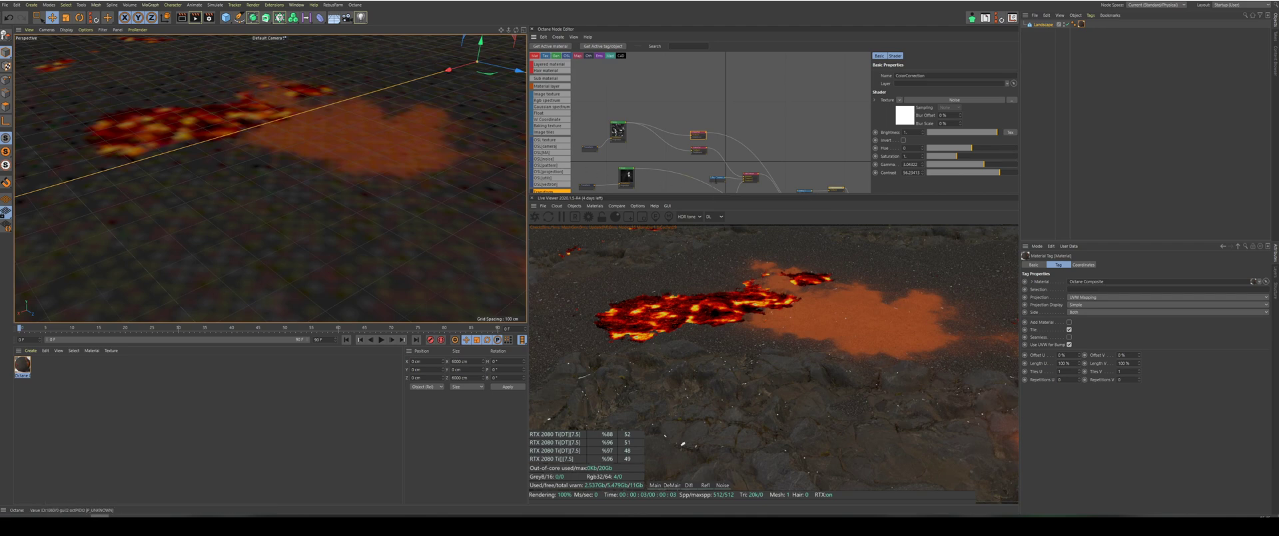
{"action": "scroll", "coordinate": [245, 122], "scroll_direction": "down", "scroll_amount": 8}
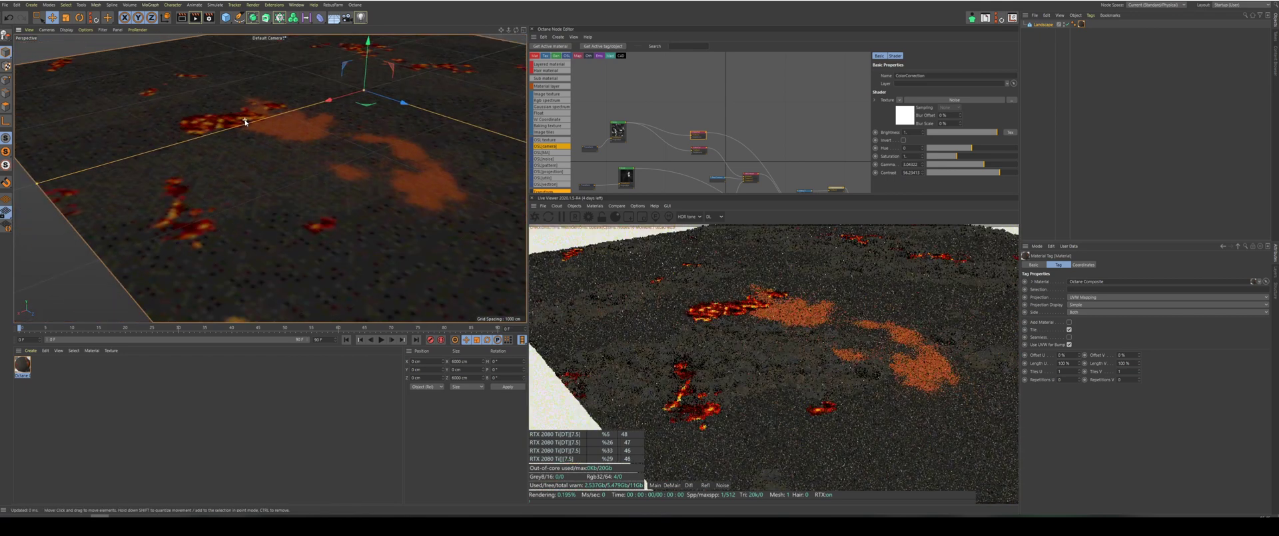
{"action": "scroll", "coordinate": [175, 220], "scroll_direction": "up", "scroll_amount": 5}
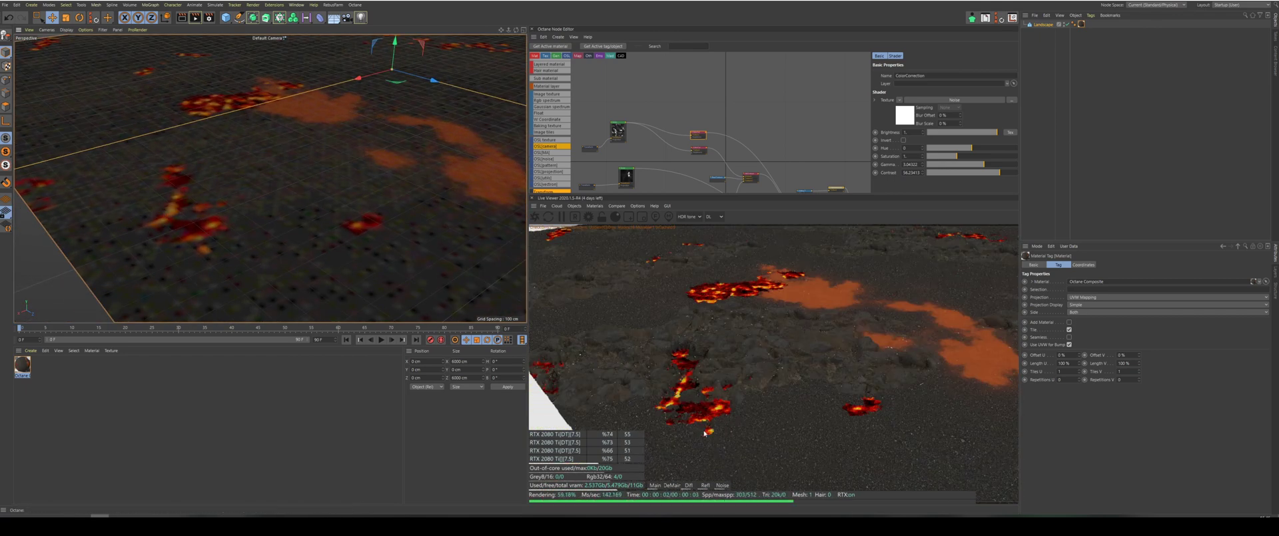
{"action": "scroll", "coordinate": [270, 178], "scroll_direction": "down", "scroll_amount": 5}
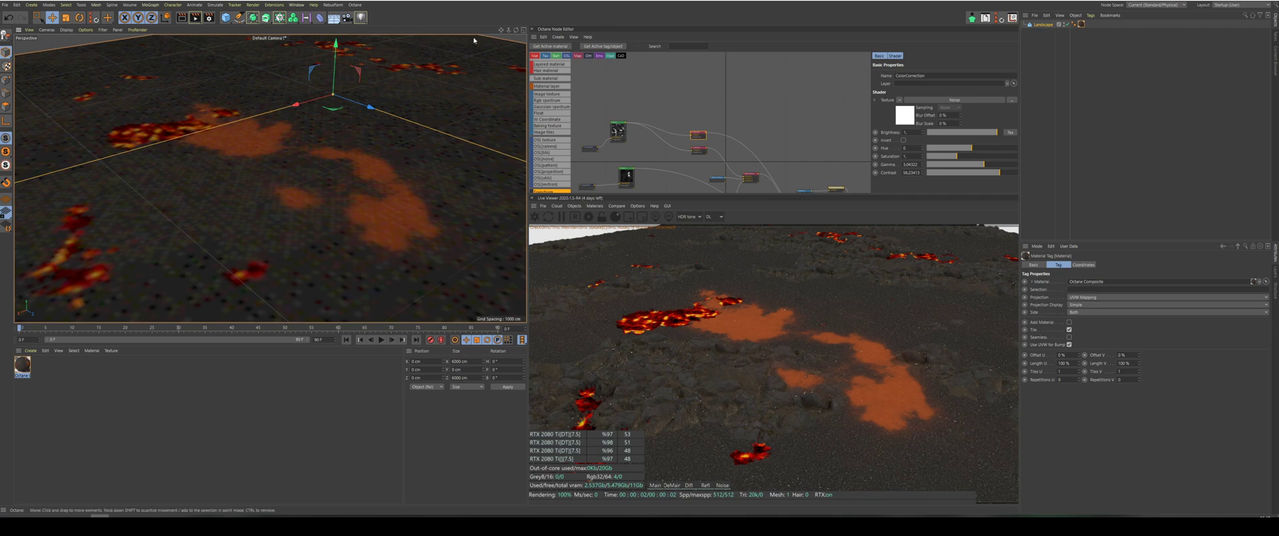
{"action": "left_click_drag", "start_coordinate": [516, 30], "coordinate": [502, 42]}
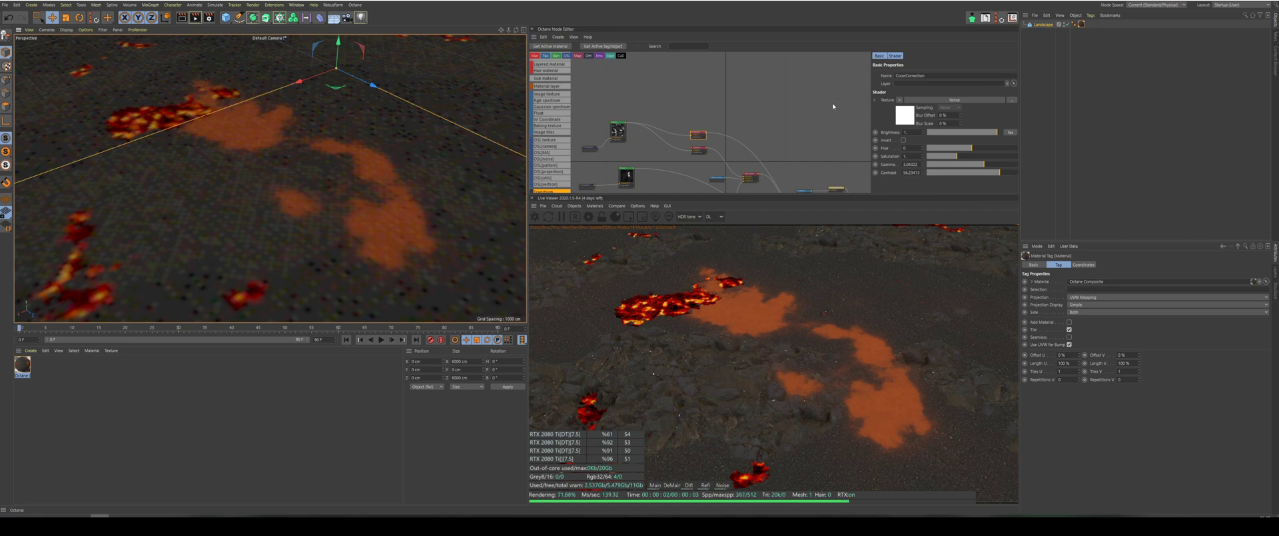
Reduce the magma Transform node's uniform scale to about 0.04 and check the patches from farther away.
{"action": "scroll", "coordinate": [833, 102], "scroll_direction": "down", "scroll_amount": 5}
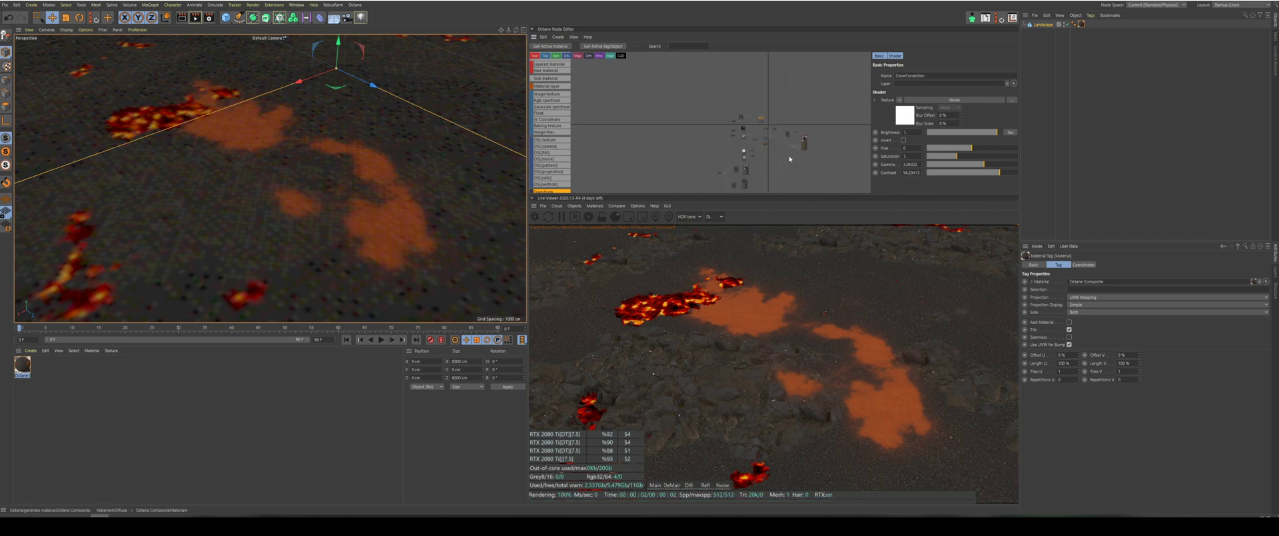
{"action": "scroll", "coordinate": [796, 170], "scroll_direction": "up", "scroll_amount": 3}
{"action": "scroll", "coordinate": [795, 169], "scroll_direction": "down", "scroll_amount": 3}
{"action": "scroll", "coordinate": [798, 176], "scroll_direction": "up", "scroll_amount": 2}
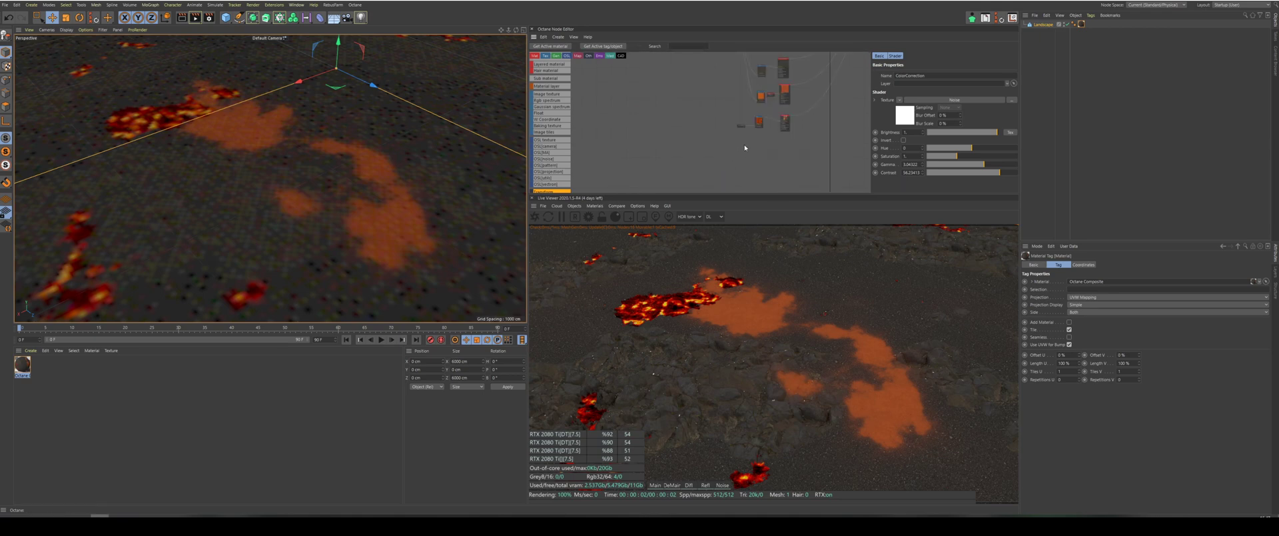
{"action": "scroll", "coordinate": [767, 124], "scroll_direction": "up", "scroll_amount": 2}
{"action": "left_click_drag", "start_coordinate": [757, 124], "coordinate": [745, 122]}
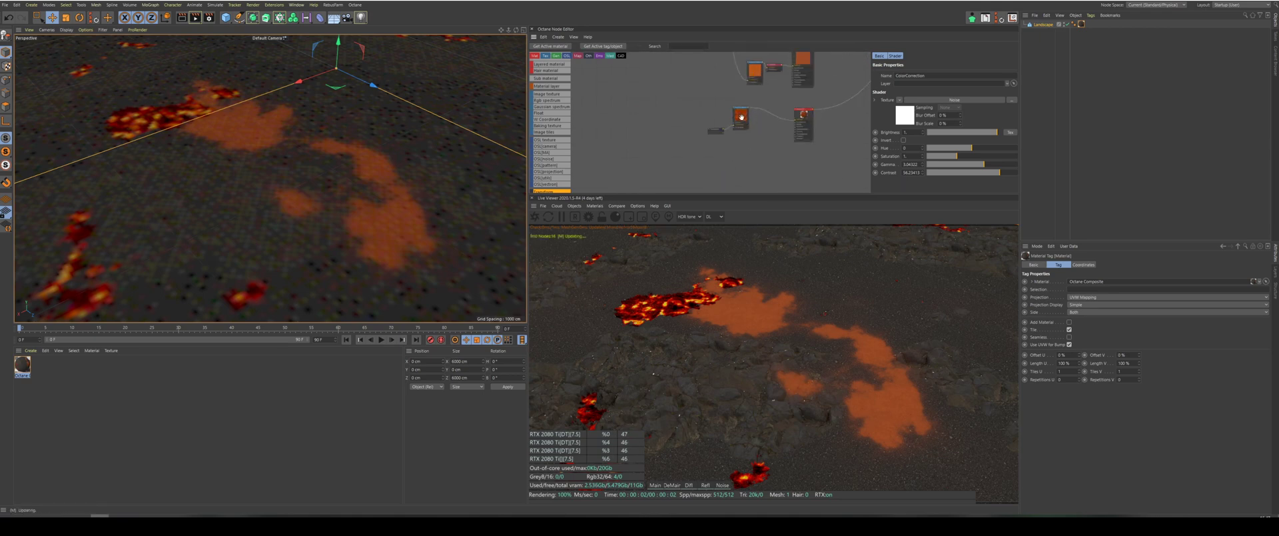
{"action": "left_click", "coordinate": [717, 130]}
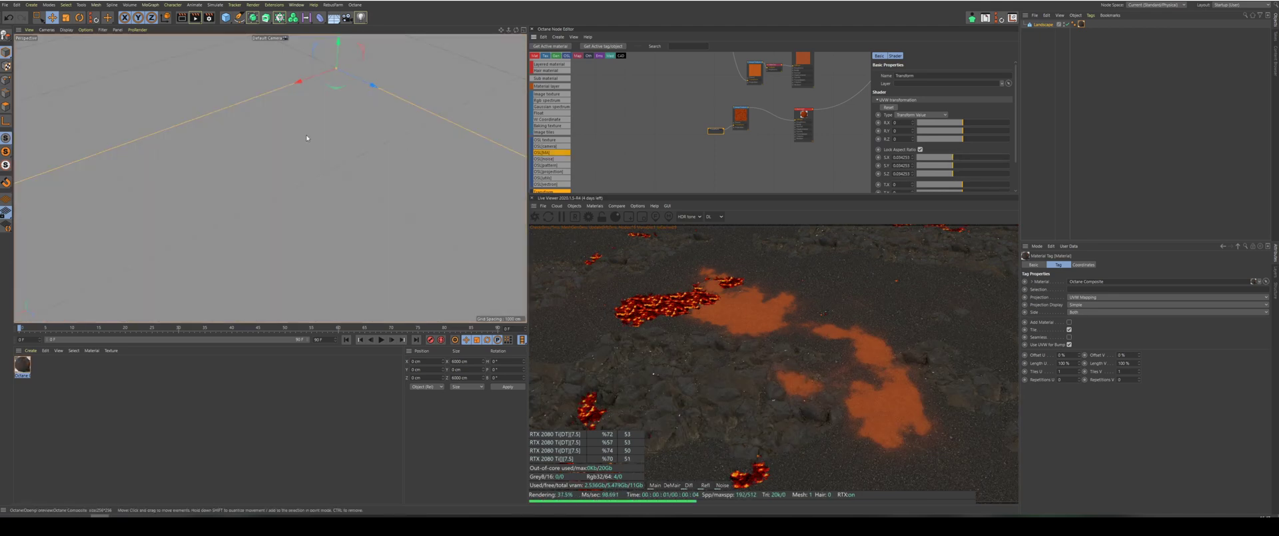
{"action": "scroll", "coordinate": [307, 137], "scroll_direction": "down", "scroll_amount": 3}
{"action": "scroll", "coordinate": [306, 137], "scroll_direction": "up", "scroll_amount": 1}
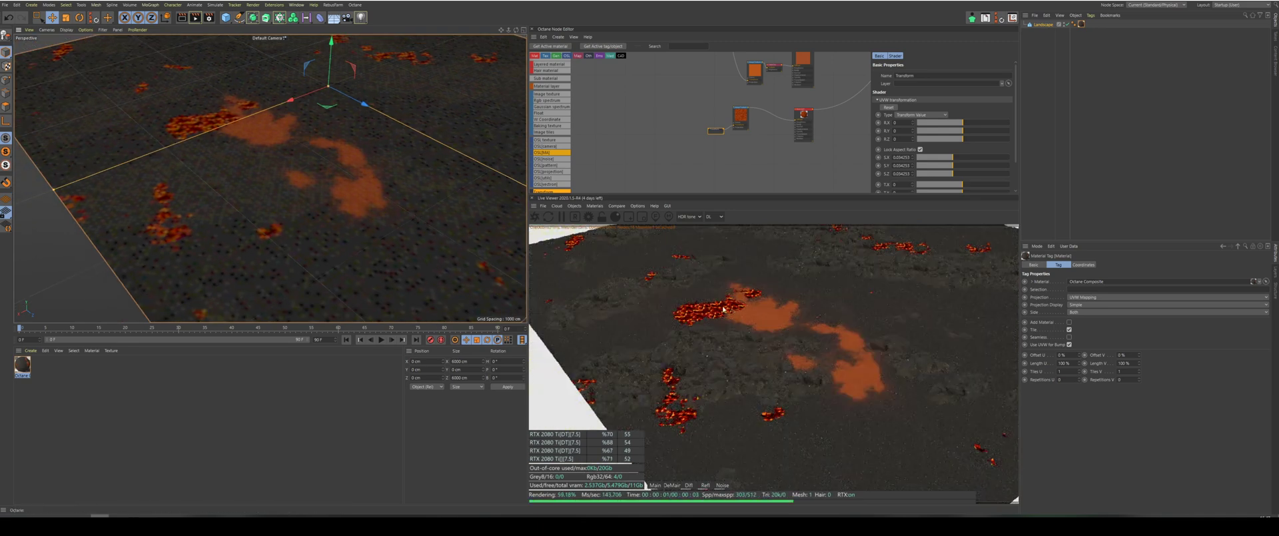
Duplicate the magma image texture and its Transform node below the originals and connect the copied Transform to the copied texture.
{"action": "scroll", "coordinate": [728, 147], "scroll_direction": "up", "scroll_amount": 1}
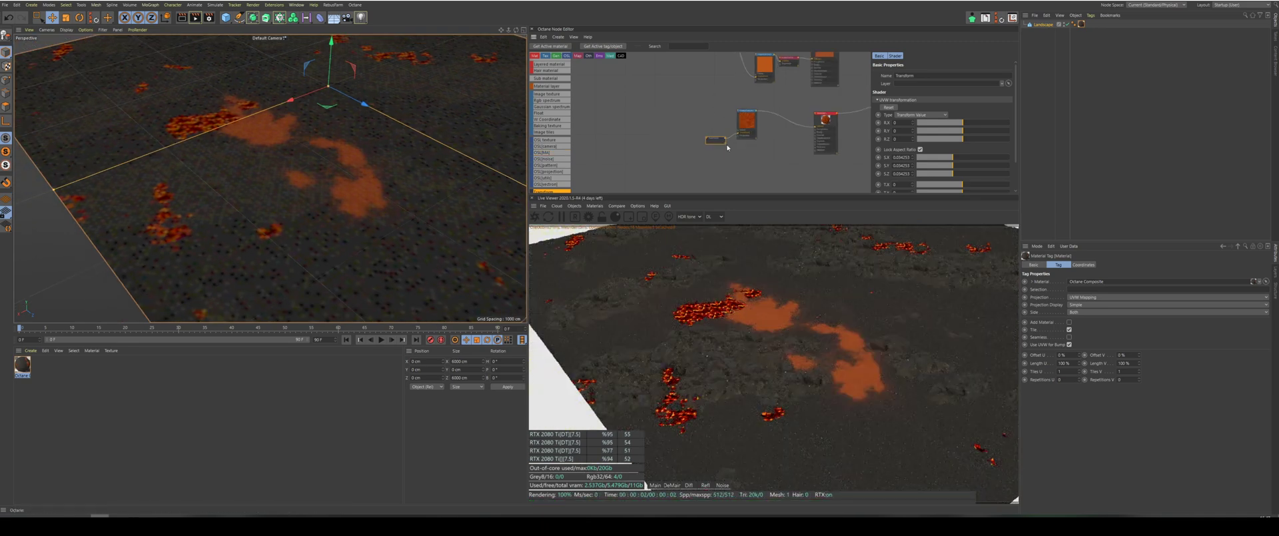
{"action": "left_click_drag", "start_coordinate": [713, 139], "coordinate": [749, 160]}
{"action": "left_click", "coordinate": [746, 123]}
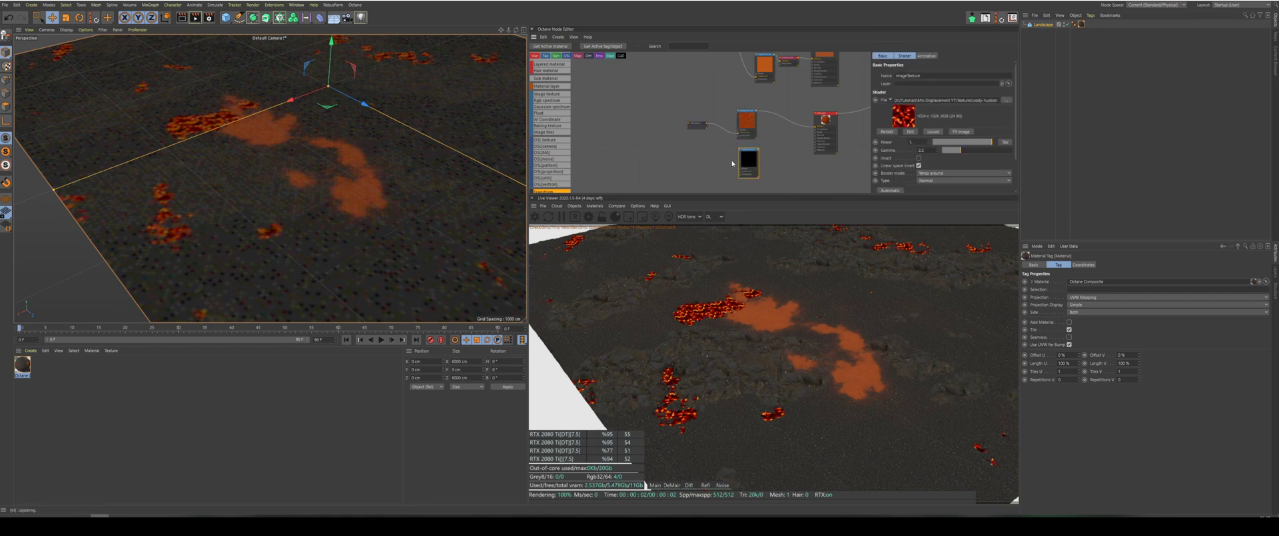
{"action": "left_click", "coordinate": [697, 126]}
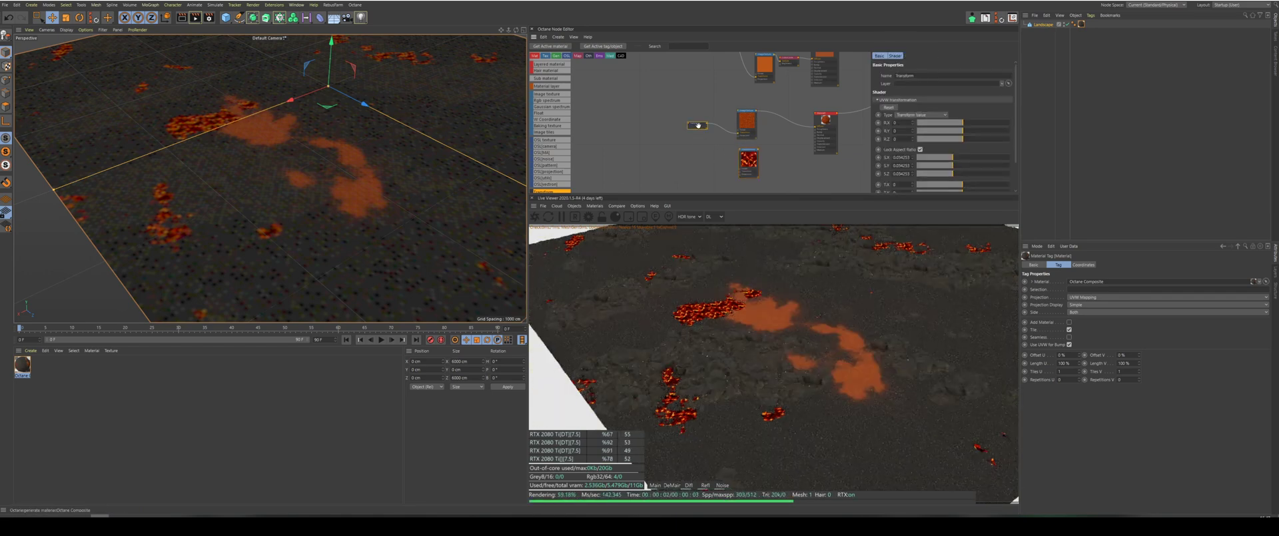
{"action": "left_click_drag", "start_coordinate": [697, 191], "coordinate": [727, 172], "text": "ctrl"}
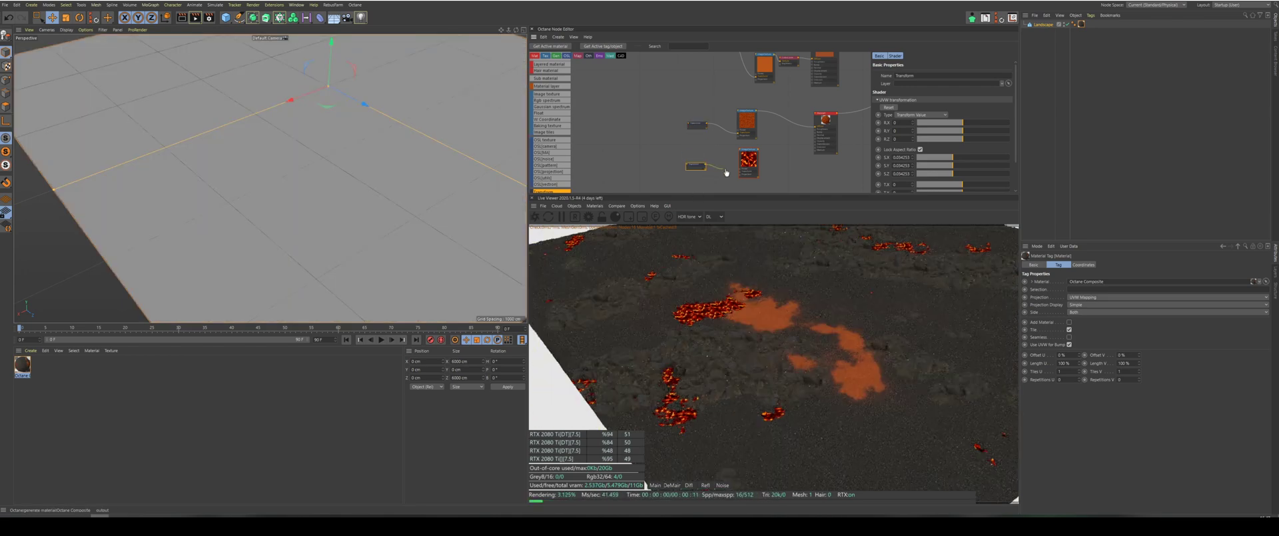
Add a Mix node and connect the two magma image textures to its texture inputs.
{"action": "scroll", "coordinate": [557, 156], "scroll_direction": "down", "scroll_amount": 5}
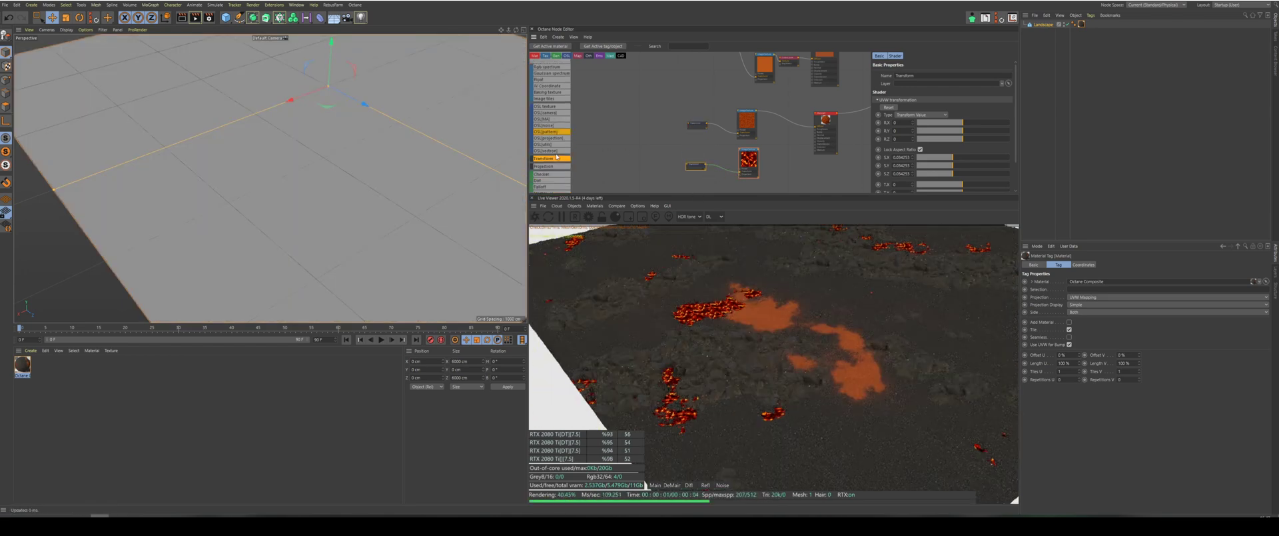
{"action": "scroll", "coordinate": [558, 156], "scroll_direction": "down", "scroll_amount": 4}
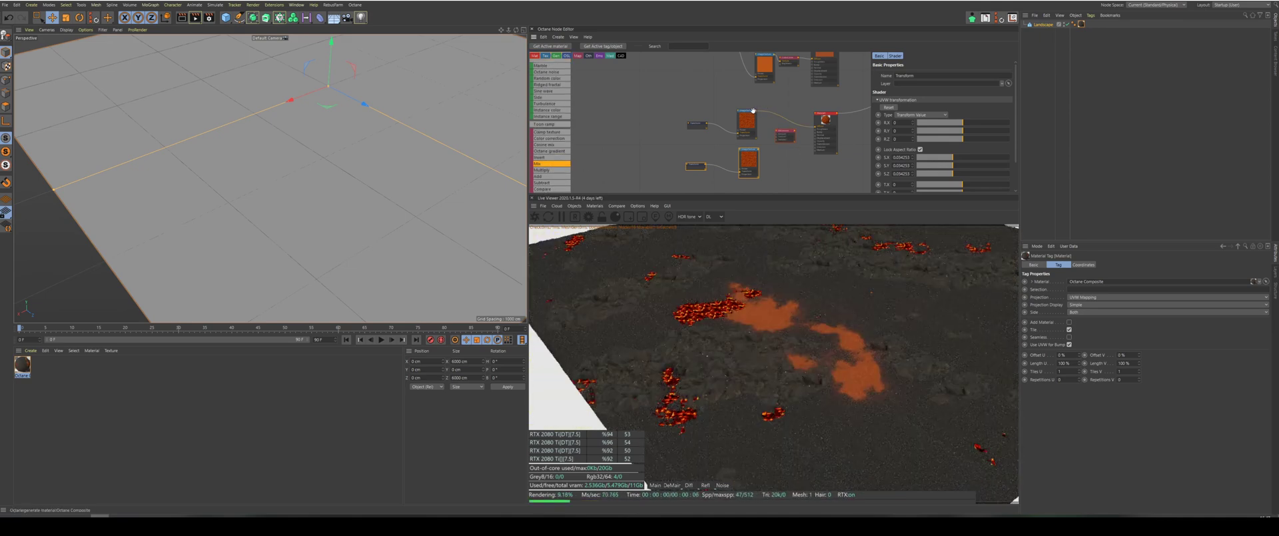
{"action": "left_click_drag", "start_coordinate": [757, 114], "coordinate": [777, 138]}
Add an Octane Noise node above the magma textures and connect it to the Mix node's amount input.
{"action": "scroll", "coordinate": [556, 126], "scroll_direction": "up", "scroll_amount": 10}
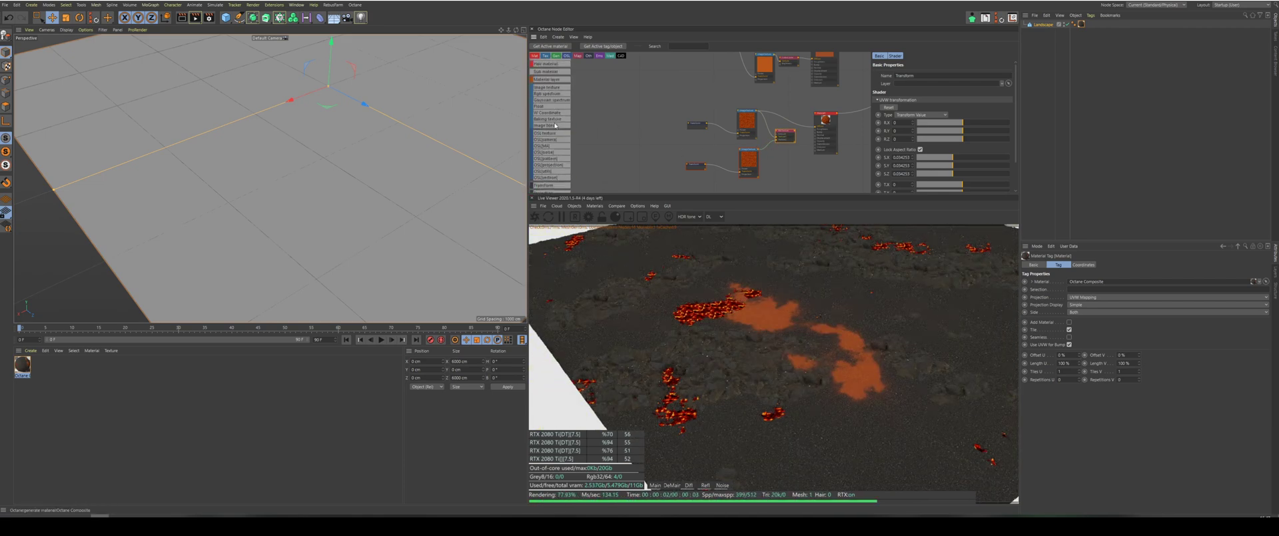
{"action": "scroll", "coordinate": [555, 125], "scroll_direction": "down", "scroll_amount": 5}
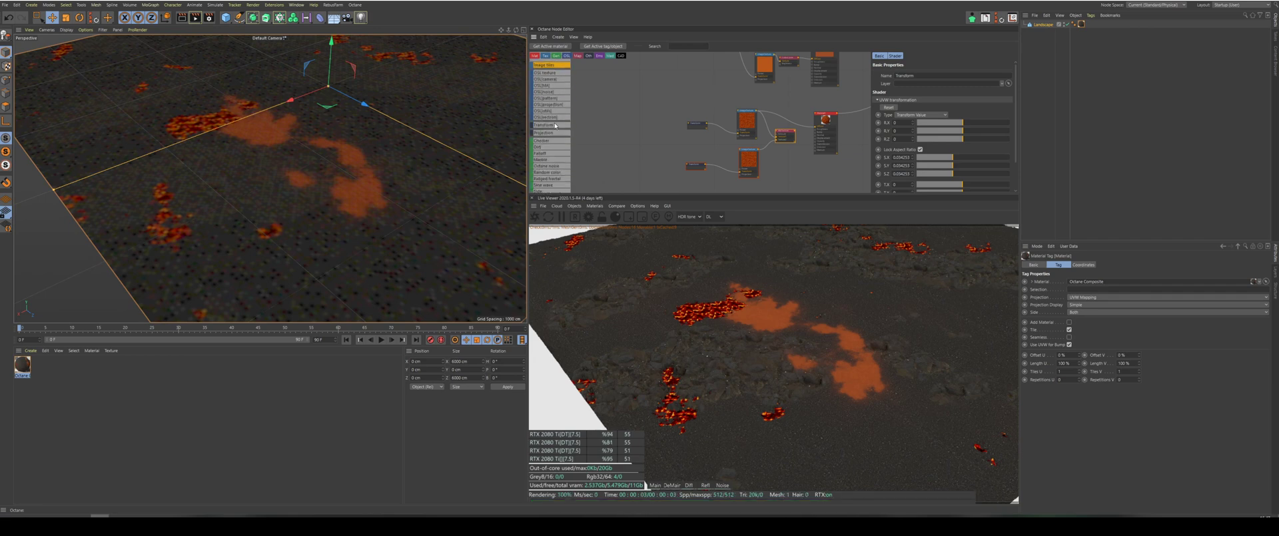
{"action": "scroll", "coordinate": [562, 152], "scroll_direction": "down", "scroll_amount": 1}
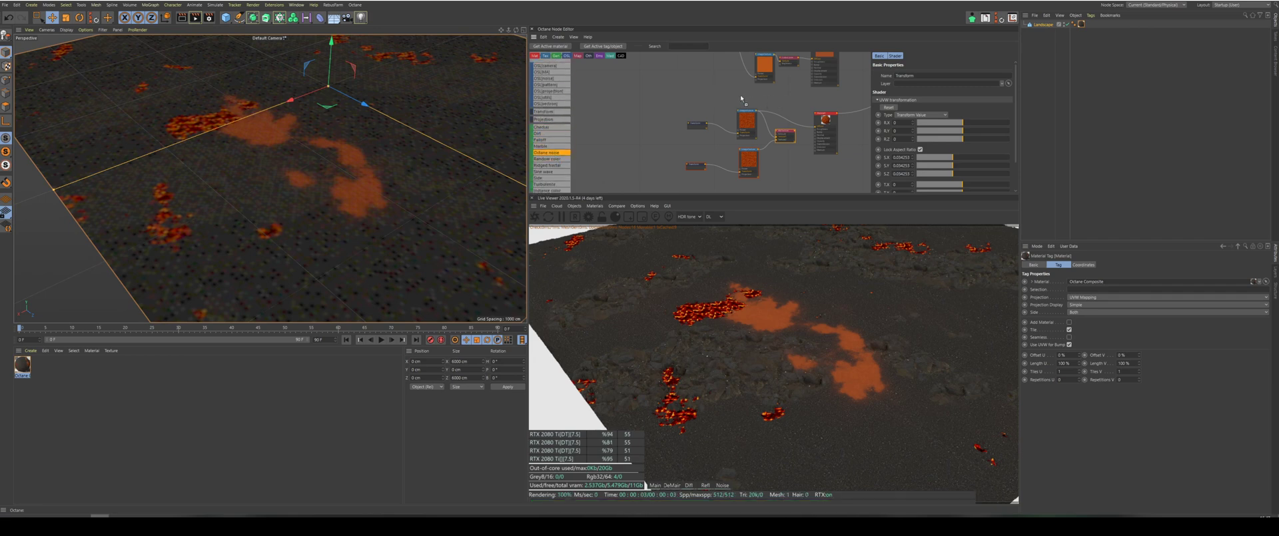
{"action": "left_click_drag", "start_coordinate": [741, 99], "coordinate": [722, 93]}
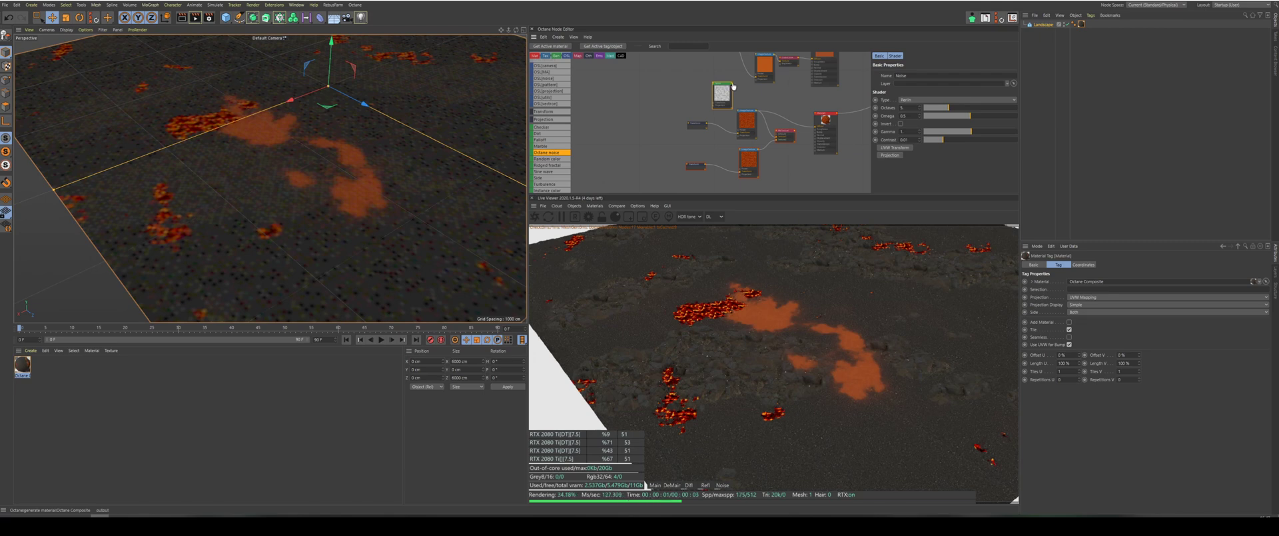
{"action": "left_click_drag", "start_coordinate": [777, 138], "coordinate": [777, 135]}
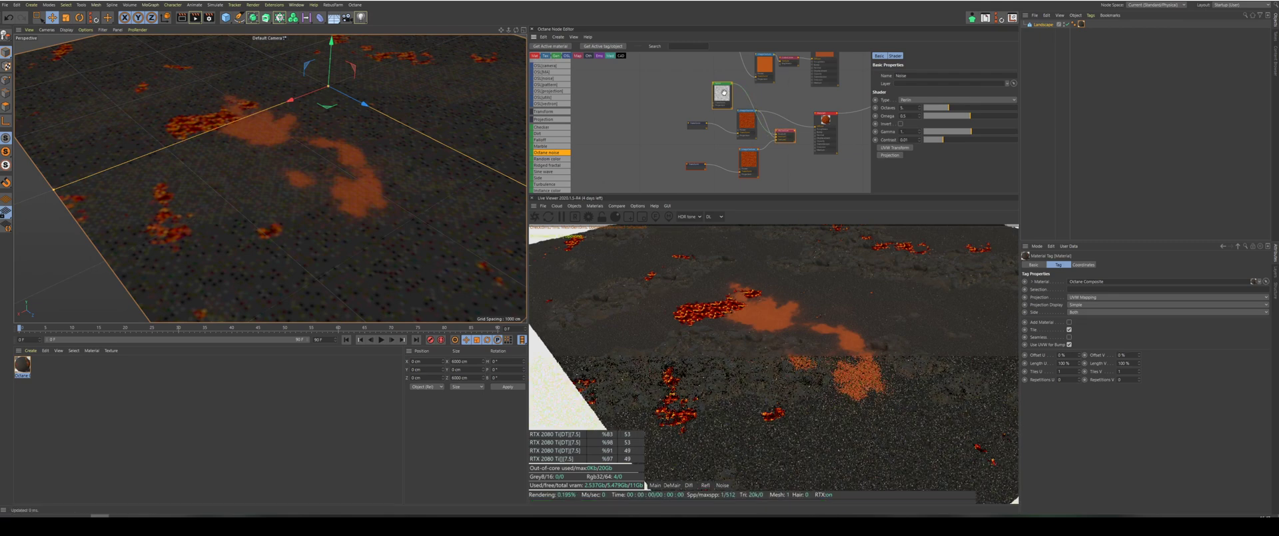
Raise the mixing noise's contrast almost to its maximum and attach a new Transform node to the noise.
{"action": "left_click_drag", "start_coordinate": [951, 141], "coordinate": [1009, 142]}
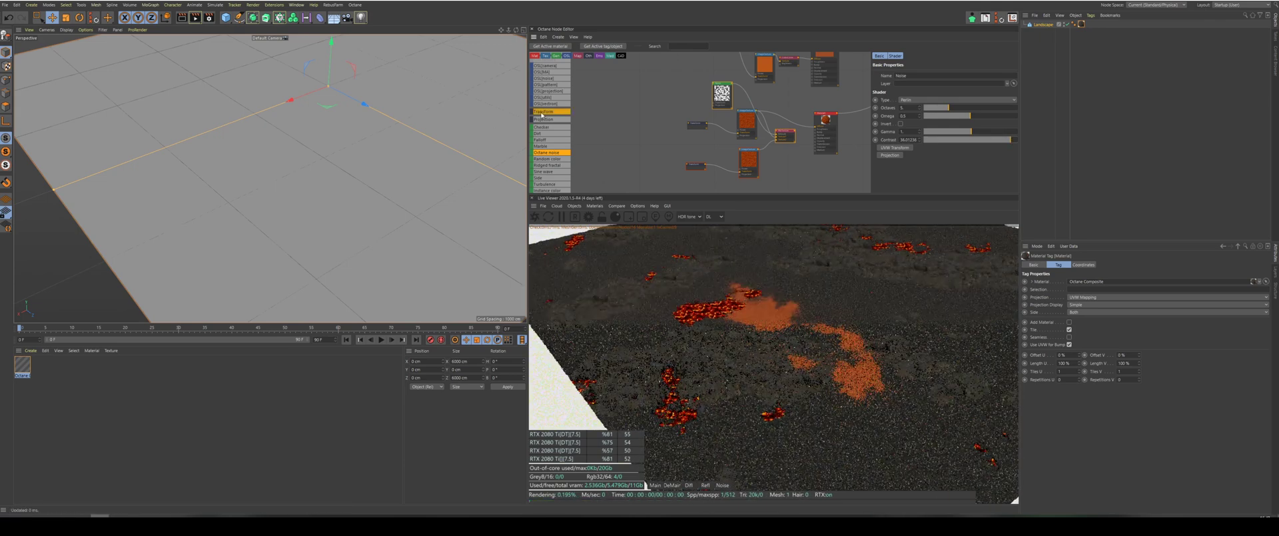
{"action": "left_click_drag", "start_coordinate": [552, 112], "coordinate": [714, 103]}
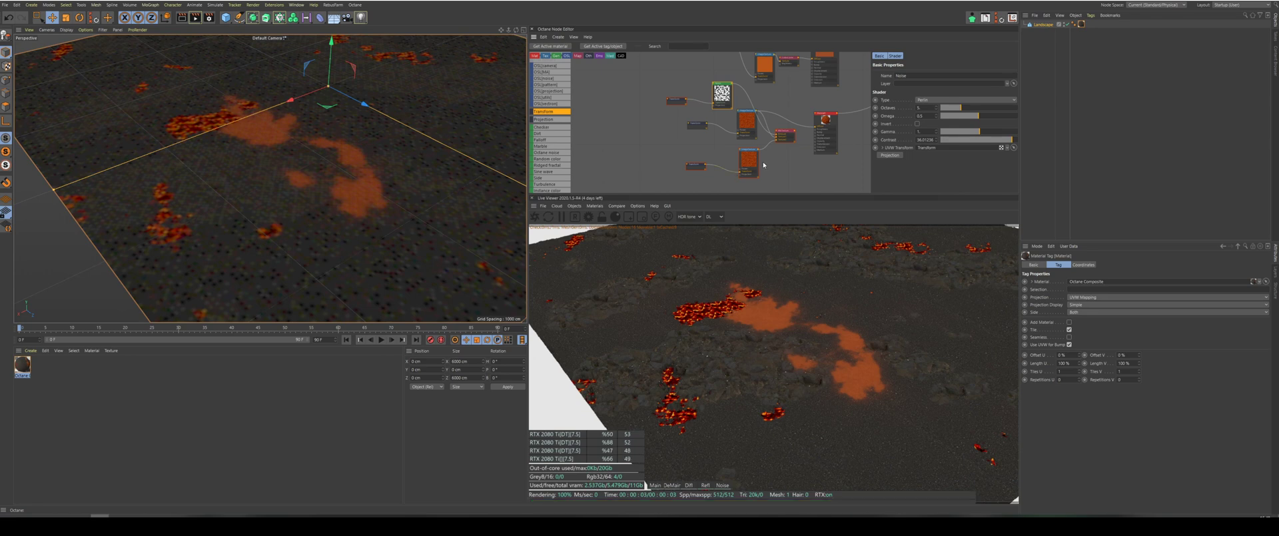
Slightly increase the uniform scale and the Z rotation in the copied magma texture's Transform node.
{"action": "left_click", "coordinate": [696, 164]}
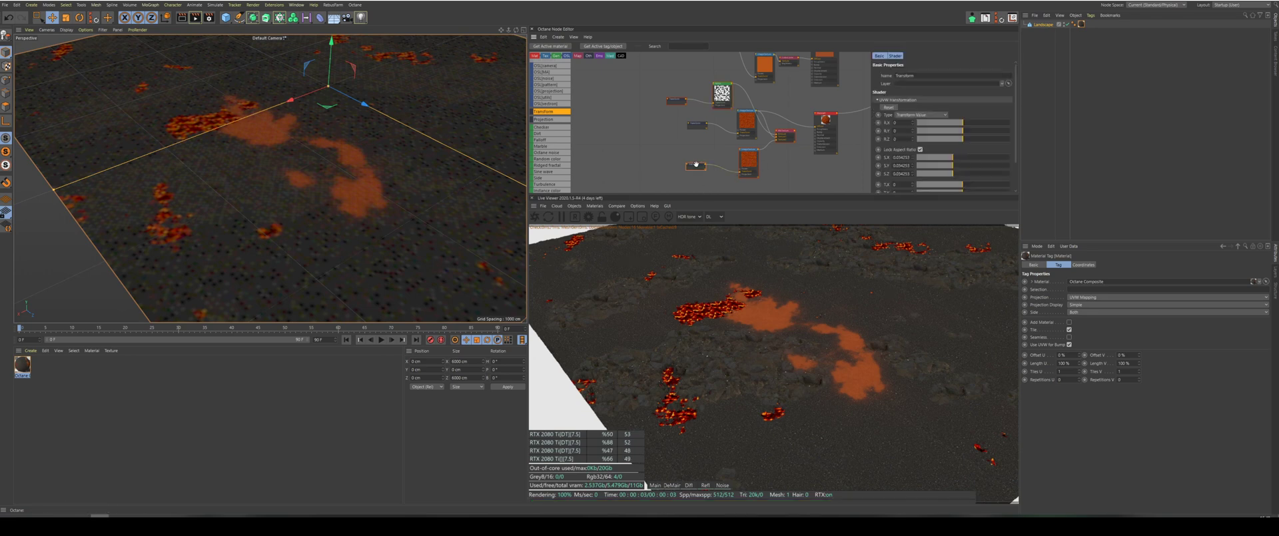
{"action": "left_click_drag", "start_coordinate": [953, 160], "coordinate": [956, 160]}
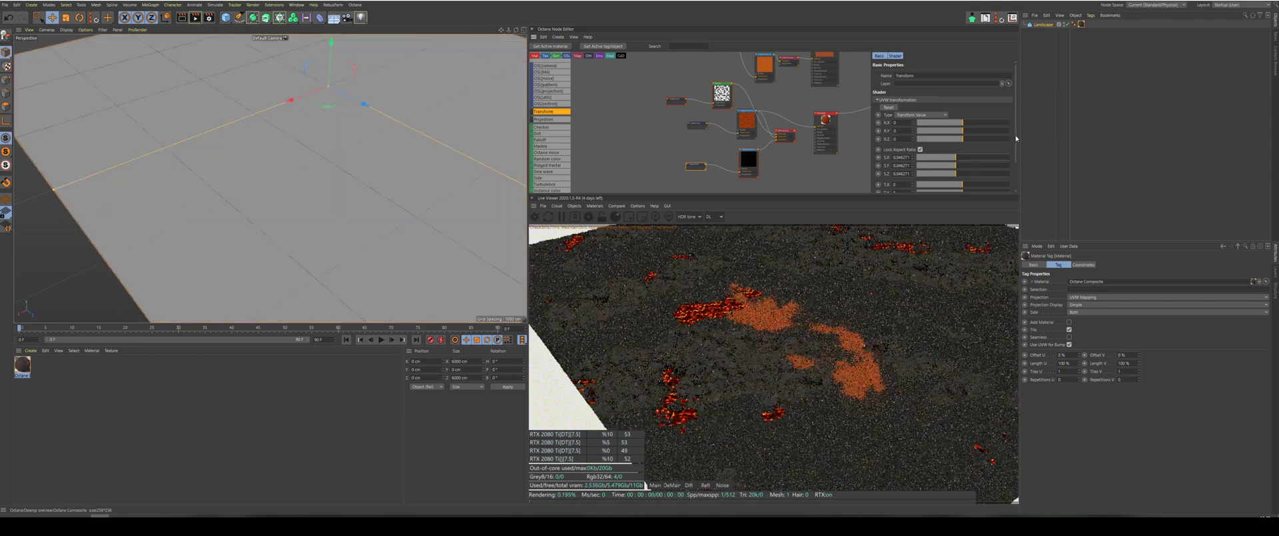
{"action": "left_click_drag", "start_coordinate": [1015, 137], "coordinate": [1016, 154]}
{"action": "left_click_drag", "start_coordinate": [963, 120], "coordinate": [966, 120]}
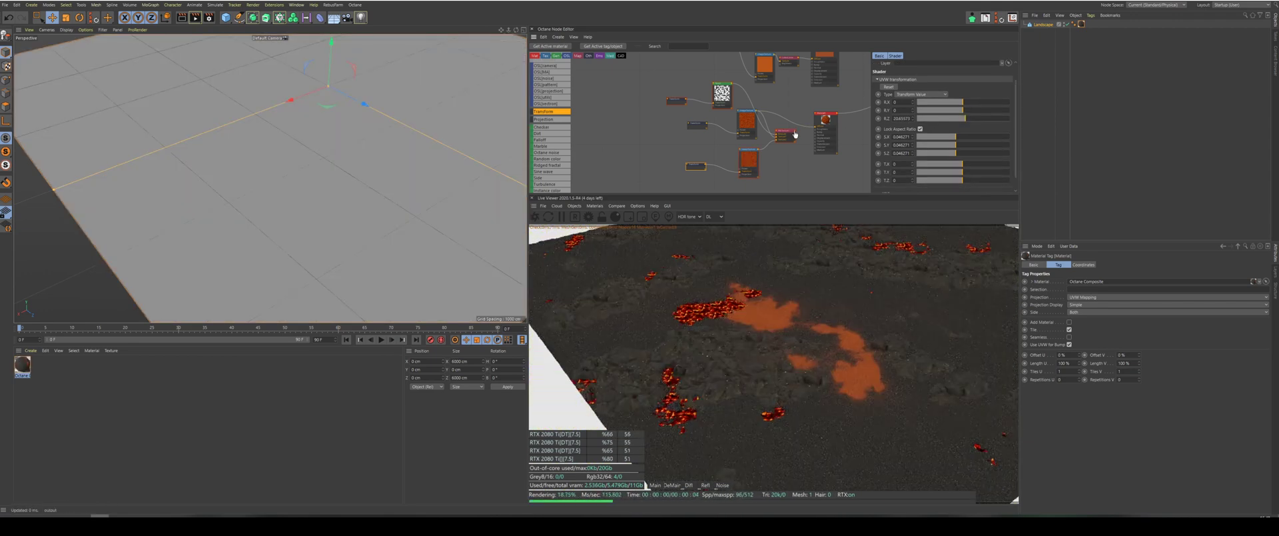
Connect the Mix node's output to the magma material's diffuse input in place of the single texture.
{"action": "left_click_drag", "start_coordinate": [817, 129], "coordinate": [816, 127]}
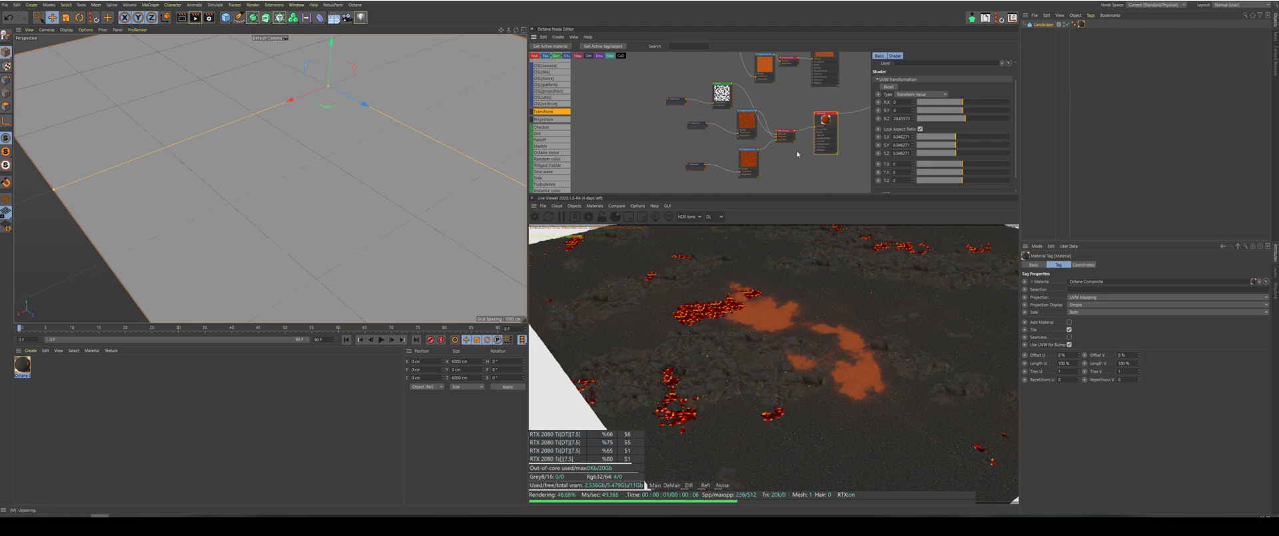
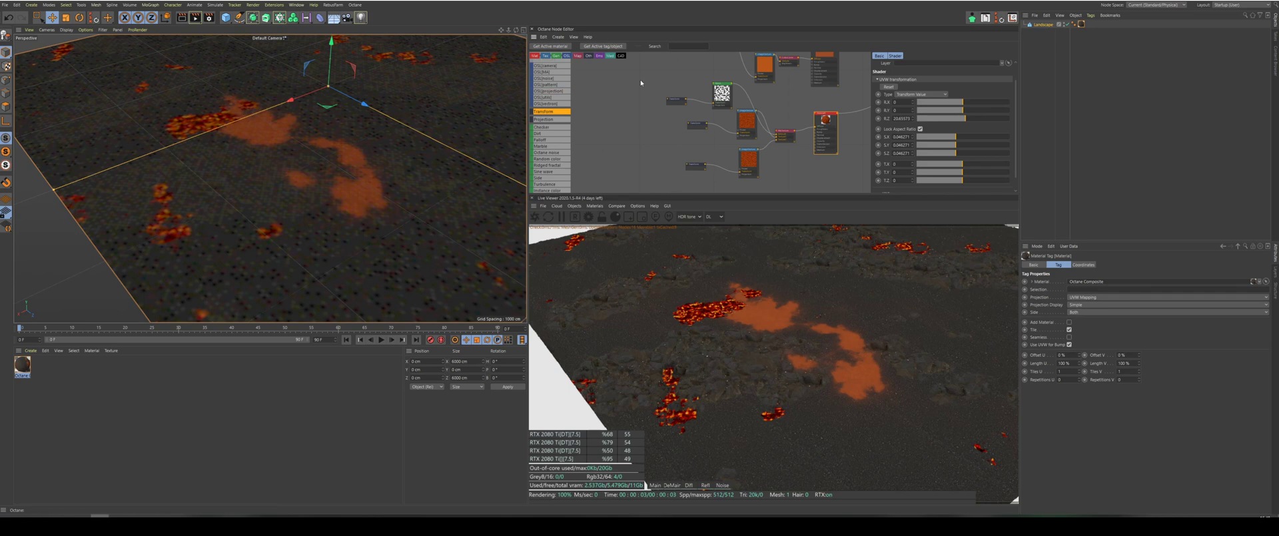
{"action": "left_click_drag", "start_coordinate": [516, 30], "coordinate": [514, 8]}
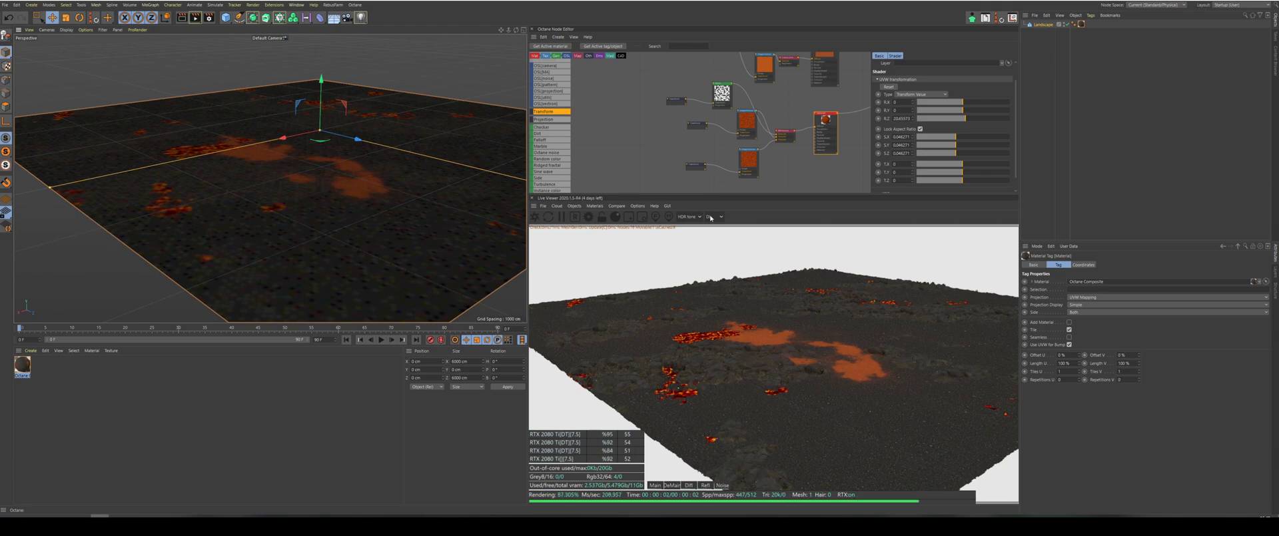
Add a Texture Emission to the magma material's emission channel and feed its texture input from the magma Mix node.
{"action": "left_click_drag", "start_coordinate": [827, 119], "coordinate": [834, 120]}
{"action": "left_click", "coordinate": [969, 63]}
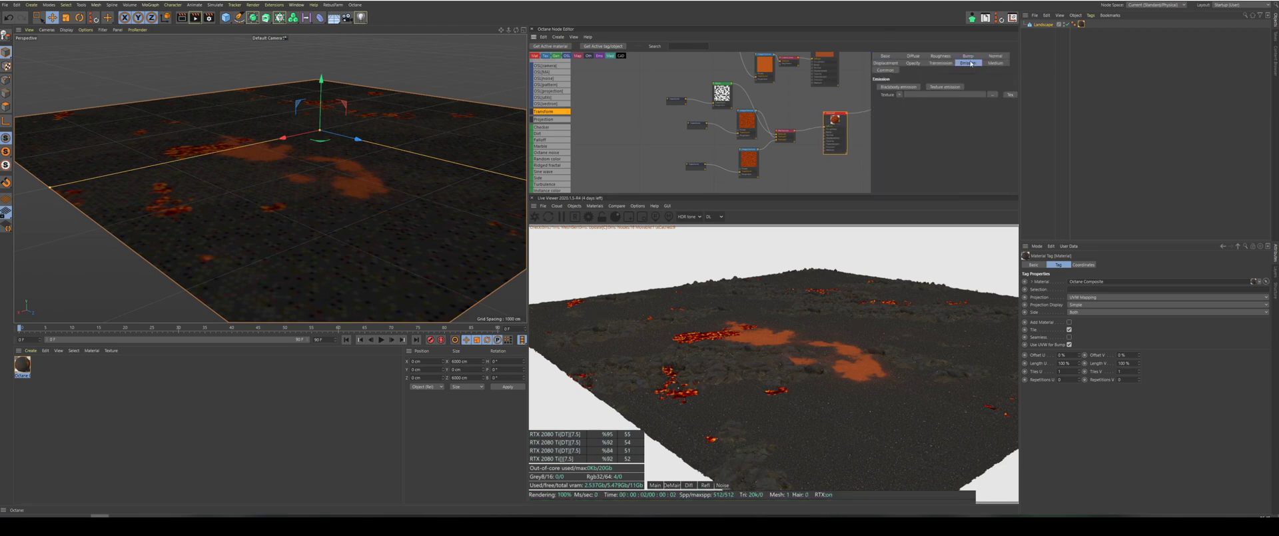
{"action": "left_click", "coordinate": [947, 87]}
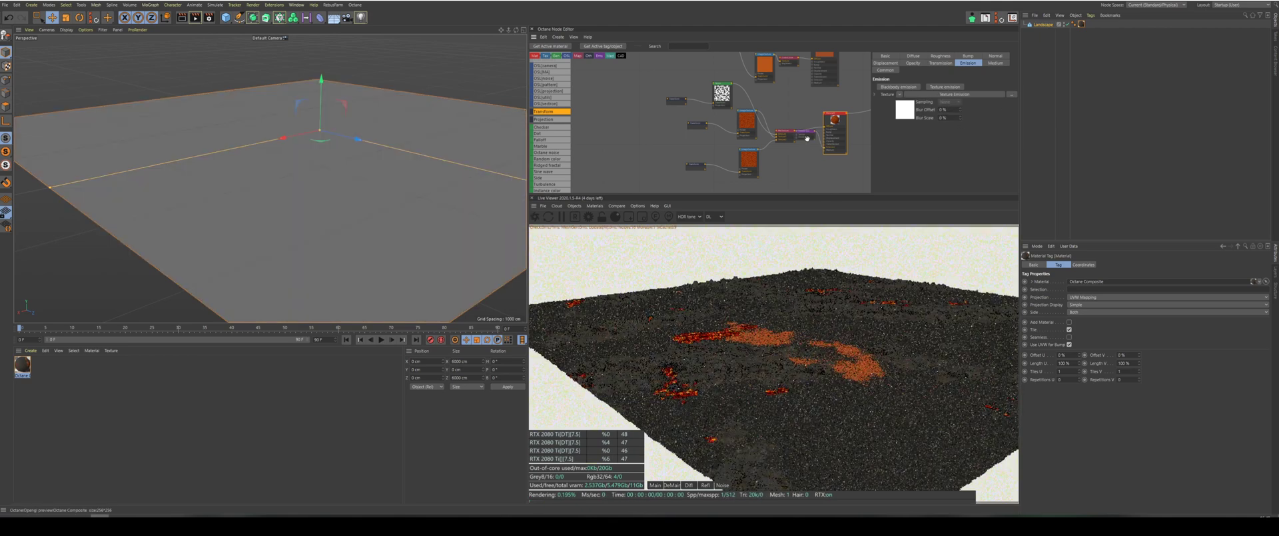
{"action": "left_click", "coordinate": [806, 156]}
{"action": "scroll", "coordinate": [804, 155], "scroll_direction": "down", "scroll_amount": 3}
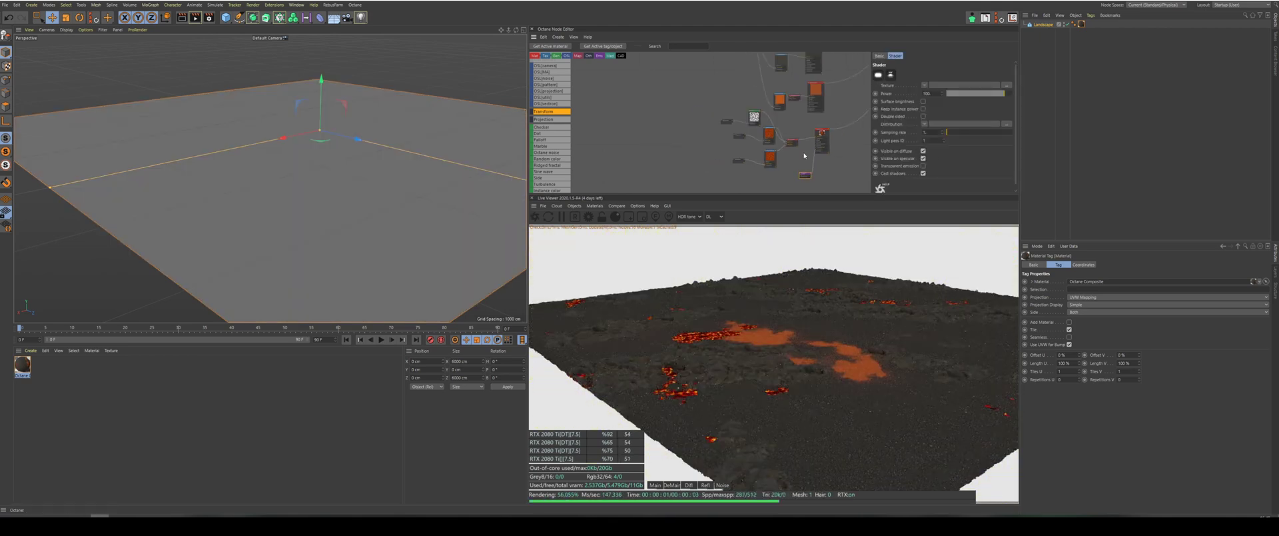
{"action": "scroll", "coordinate": [803, 160], "scroll_direction": "up", "scroll_amount": 3}
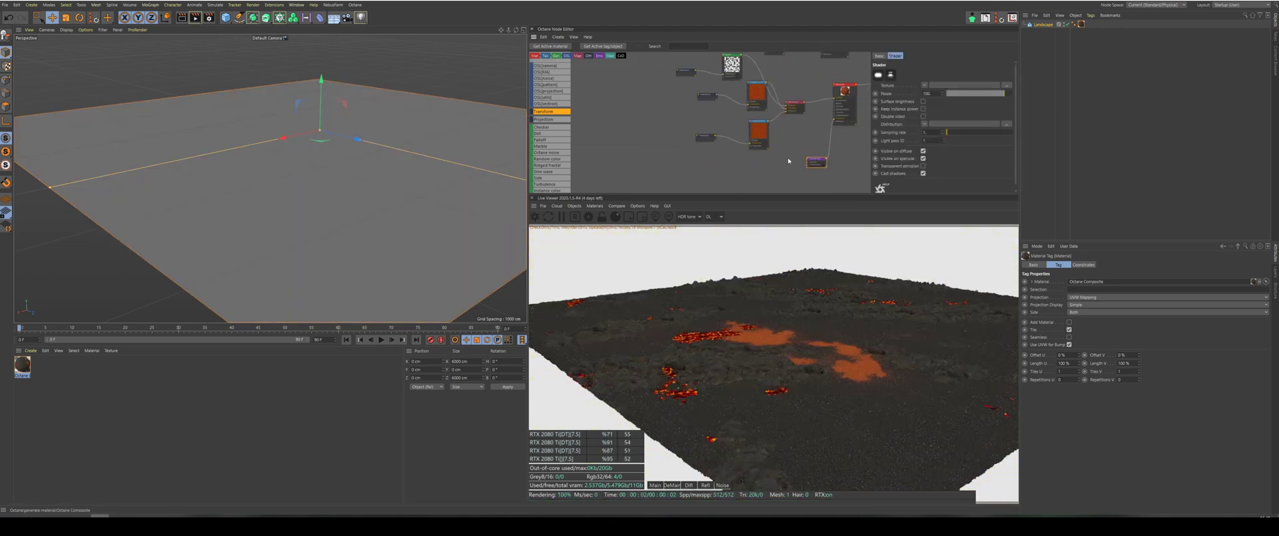
{"action": "left_click", "coordinate": [789, 101]}
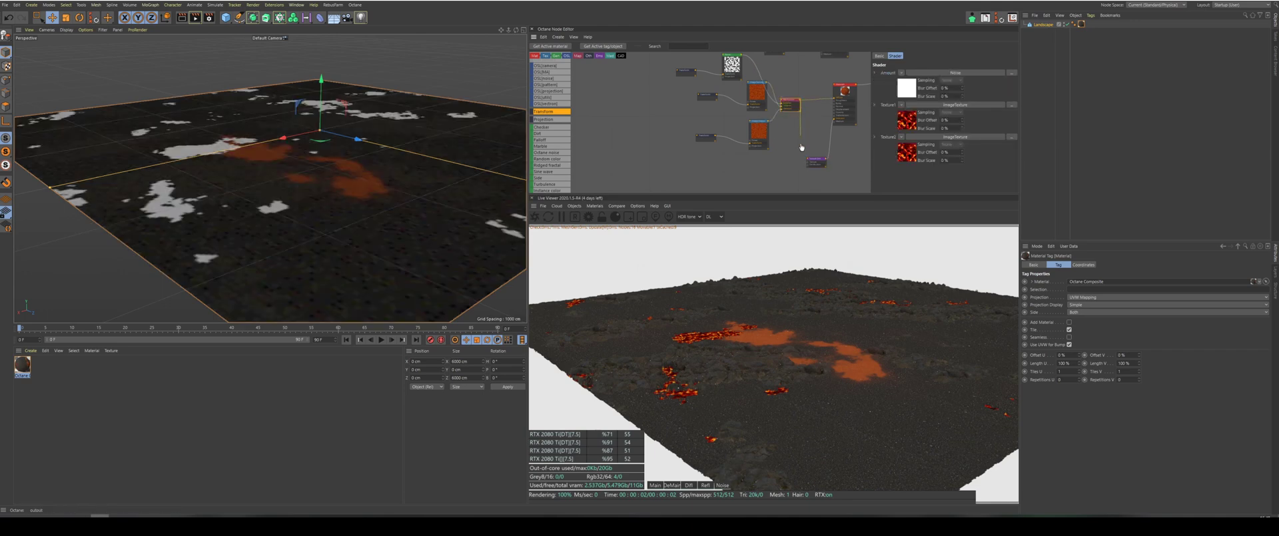
{"action": "left_click_drag", "start_coordinate": [809, 166], "coordinate": [810, 164]}
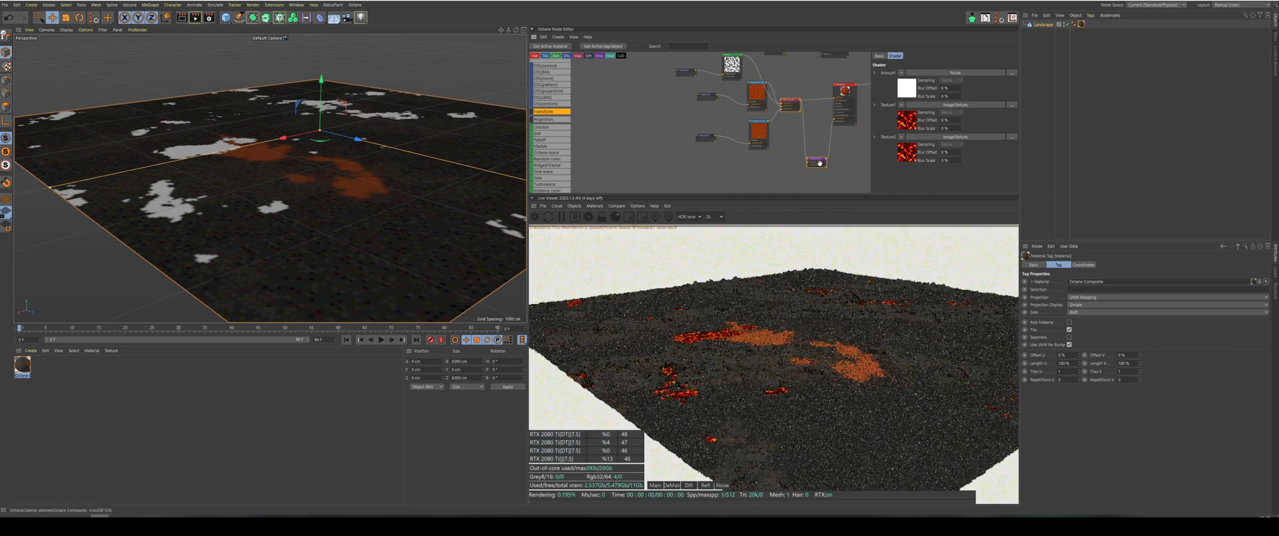
Turn on surface brightness for the magma's Texture Emission and lower its power to a moderate glow.
{"action": "left_click", "coordinate": [817, 163]}
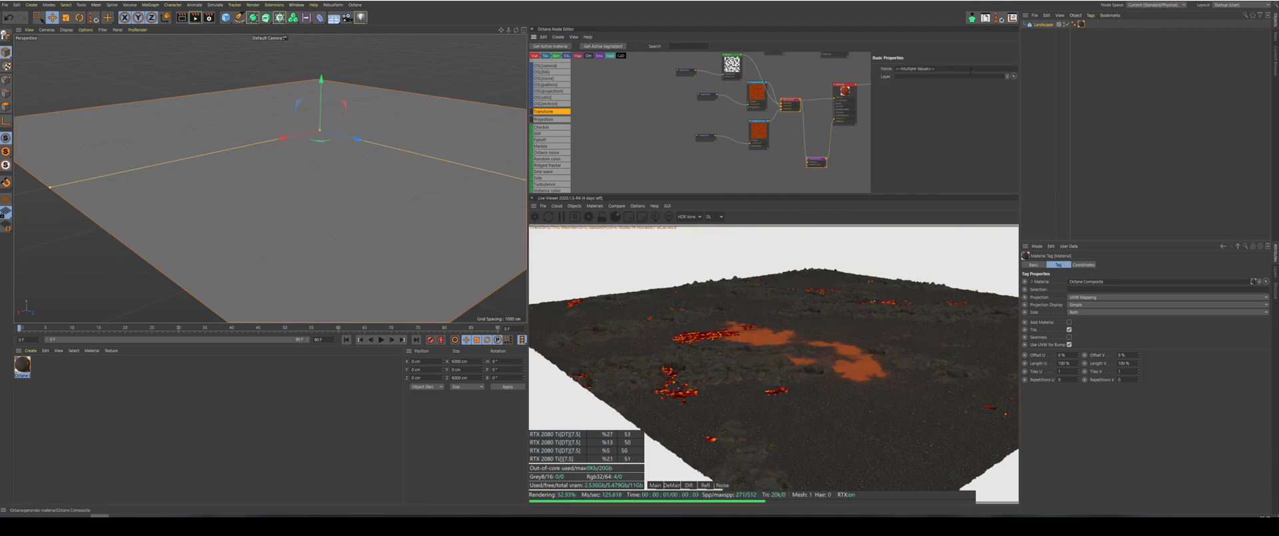
{"action": "left_click", "coordinate": [845, 164]}
{"action": "left_click", "coordinate": [816, 162]}
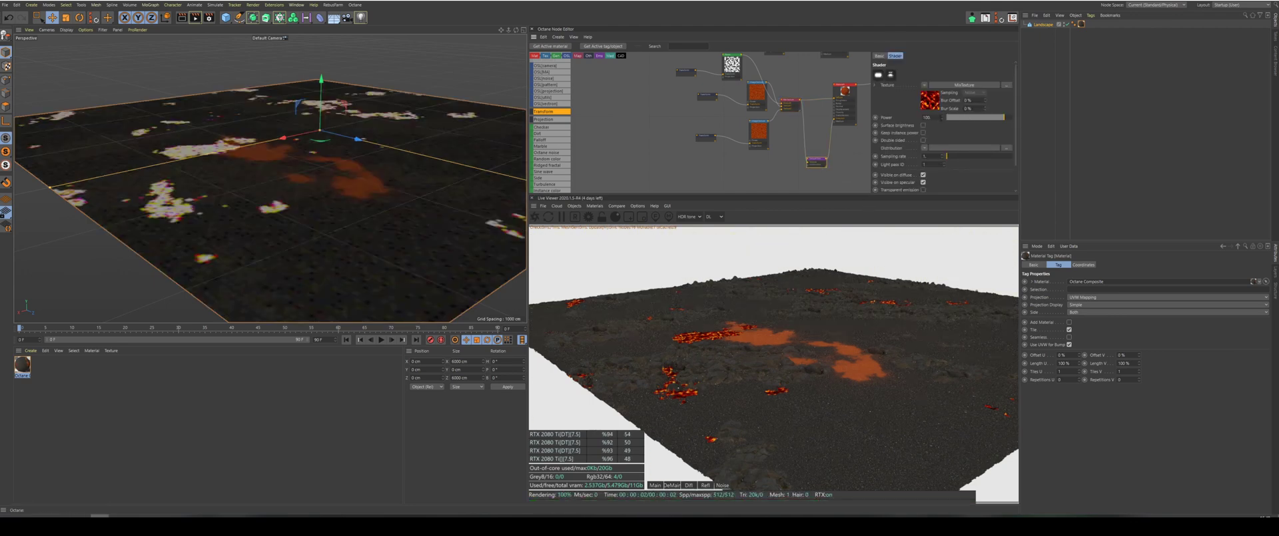
{"action": "left_click_drag", "start_coordinate": [1003, 117], "coordinate": [993, 121]}
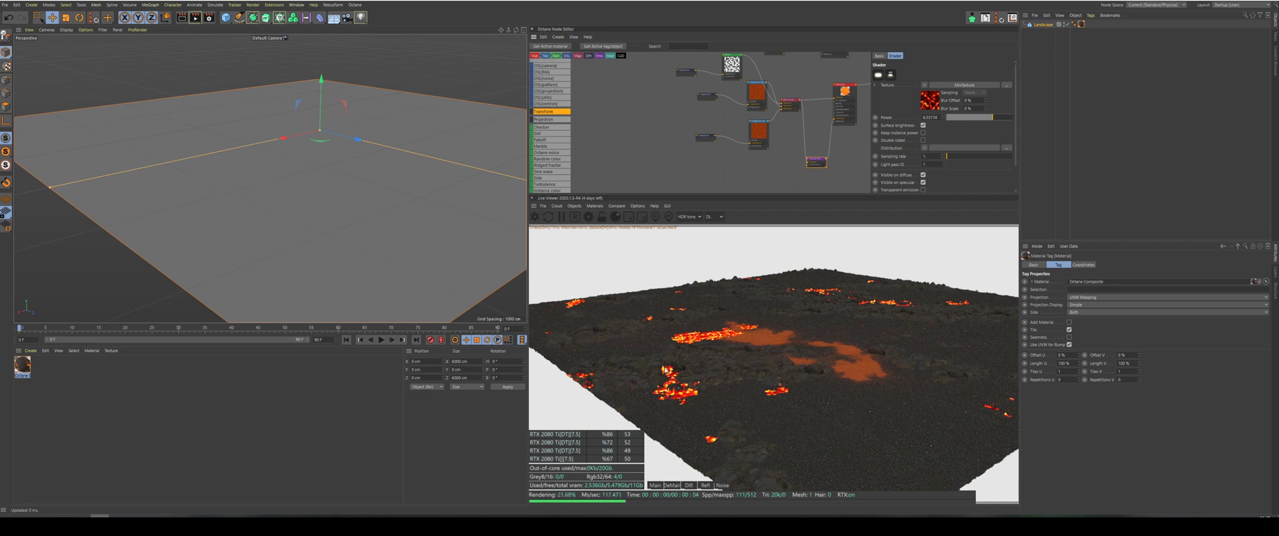
Raise the gamma and contrast of the magma-patch noise's first color correction and check the glowing patches up close.
{"action": "scroll", "coordinate": [665, 170], "scroll_direction": "down", "scroll_amount": 8}
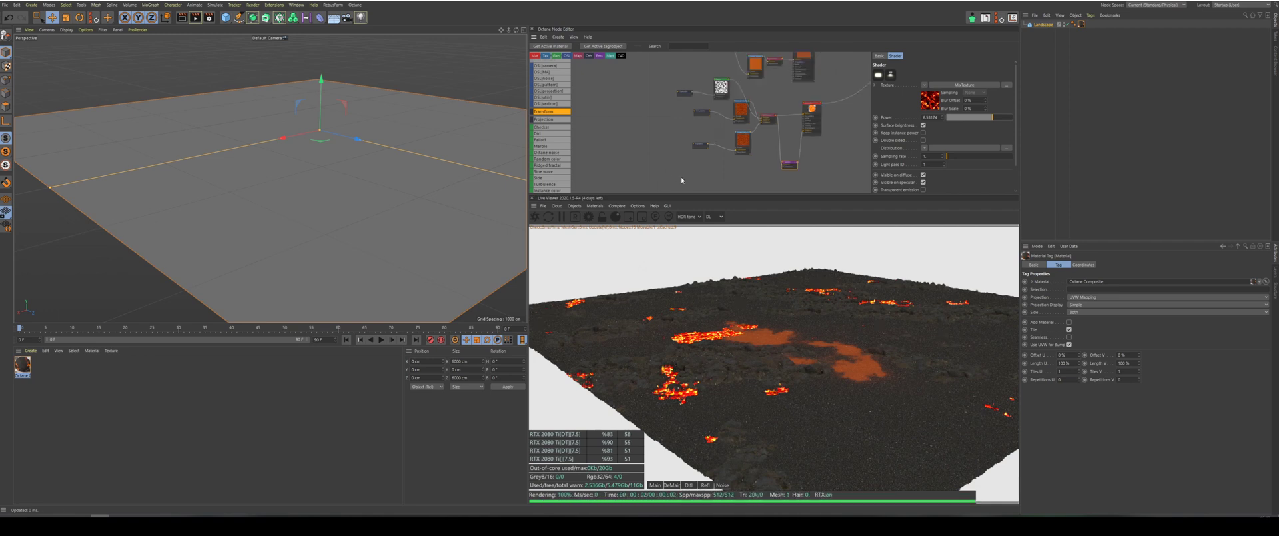
{"action": "scroll", "coordinate": [771, 89], "scroll_direction": "up", "scroll_amount": 8}
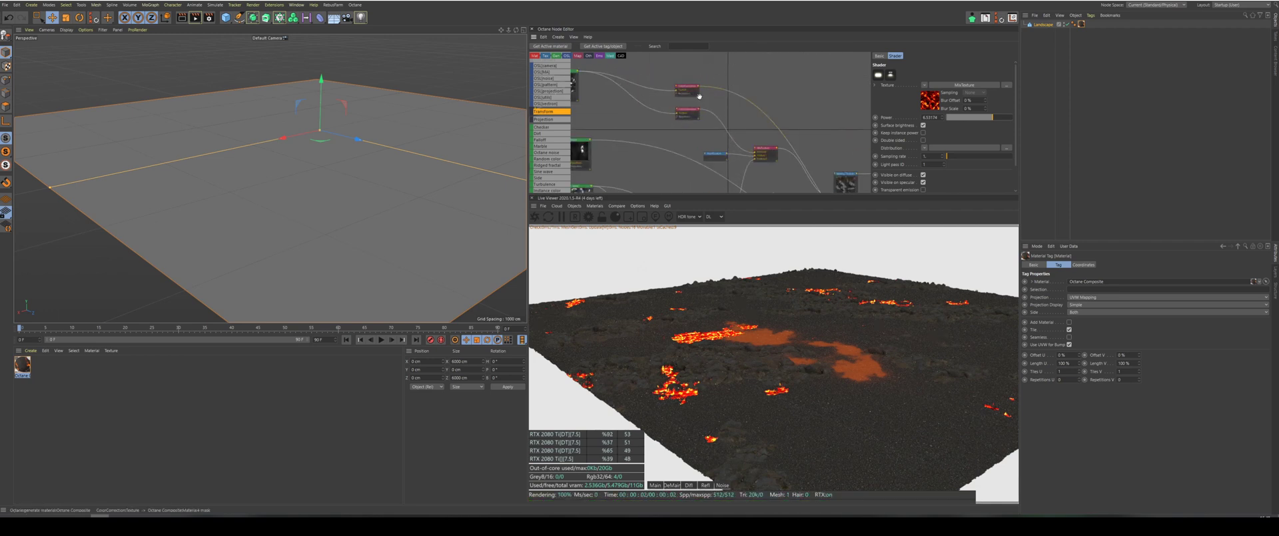
{"action": "left_click", "coordinate": [685, 88]}
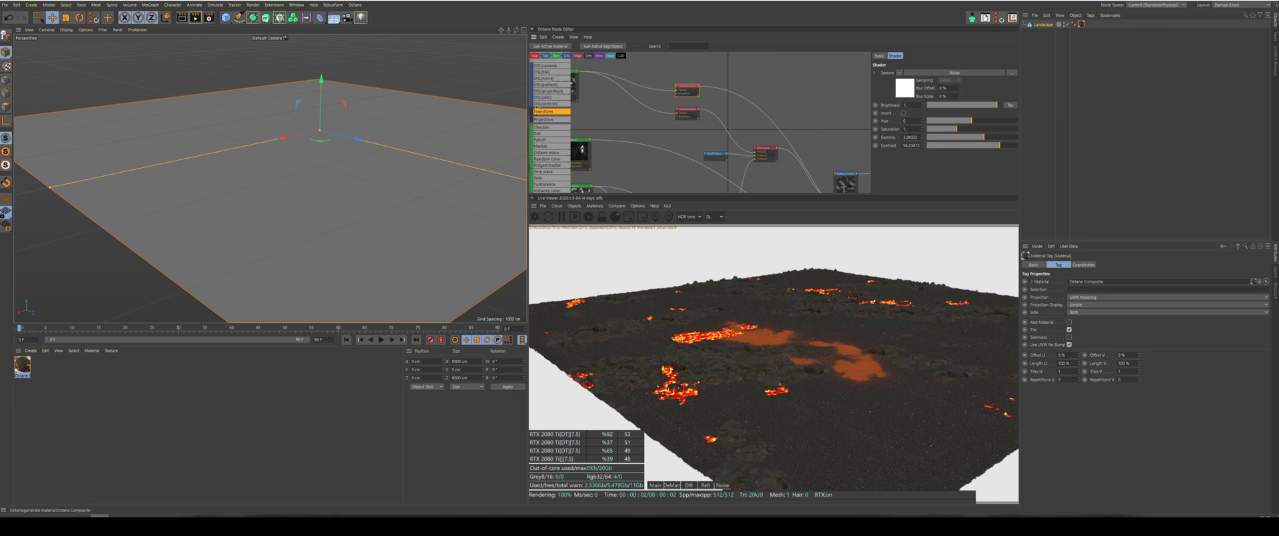
{"action": "left_click_drag", "start_coordinate": [985, 137], "coordinate": [986, 137]}
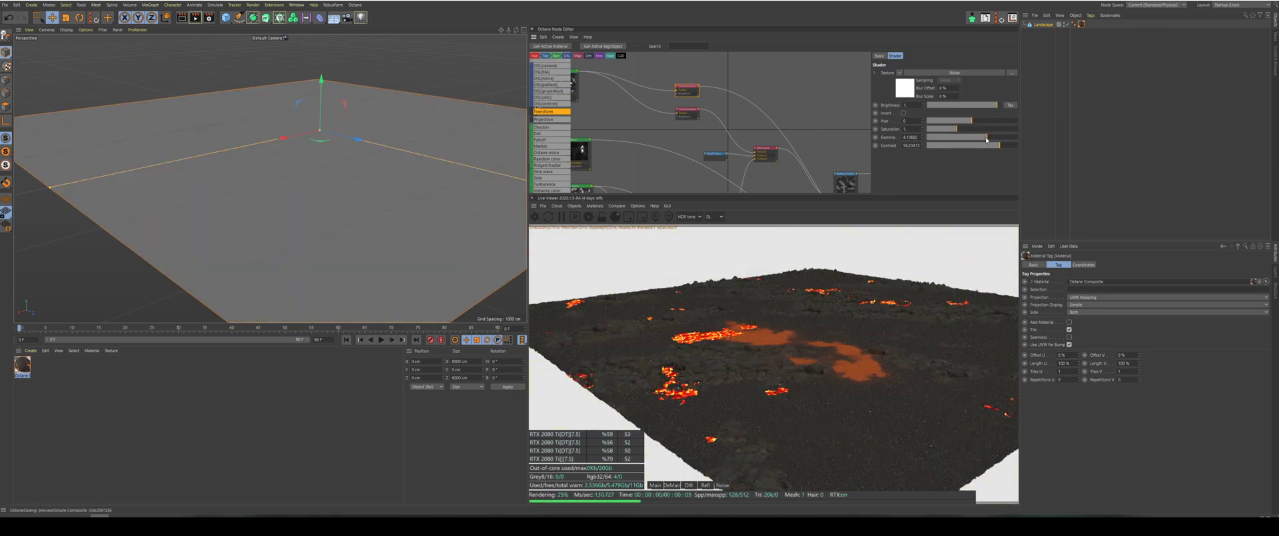
{"action": "left_click", "coordinate": [1000, 146]}
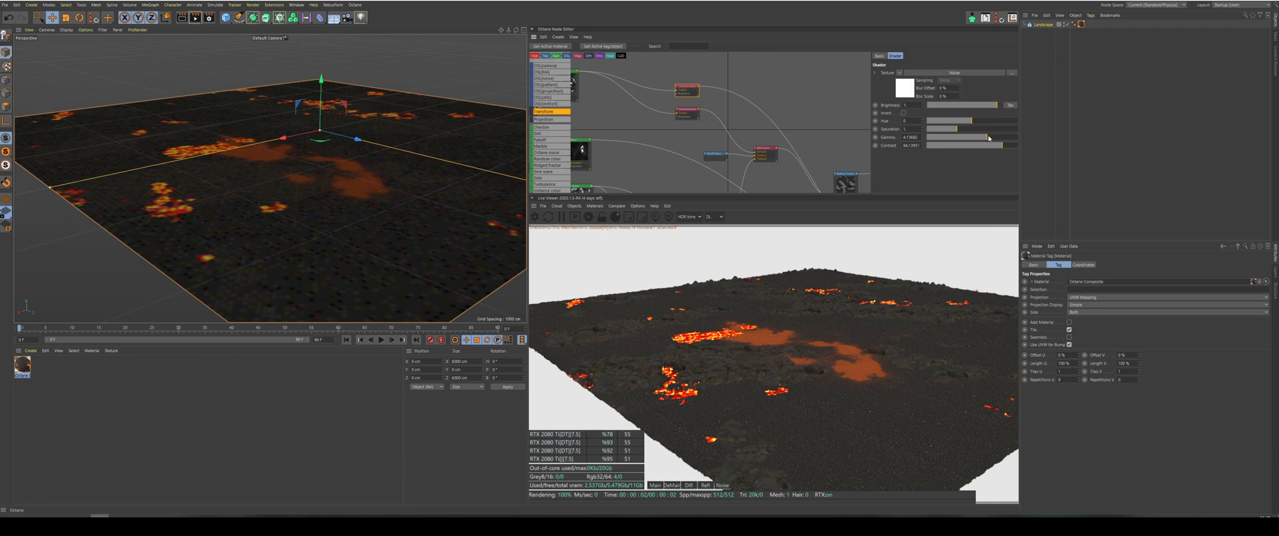
{"action": "left_click", "coordinate": [989, 138]}
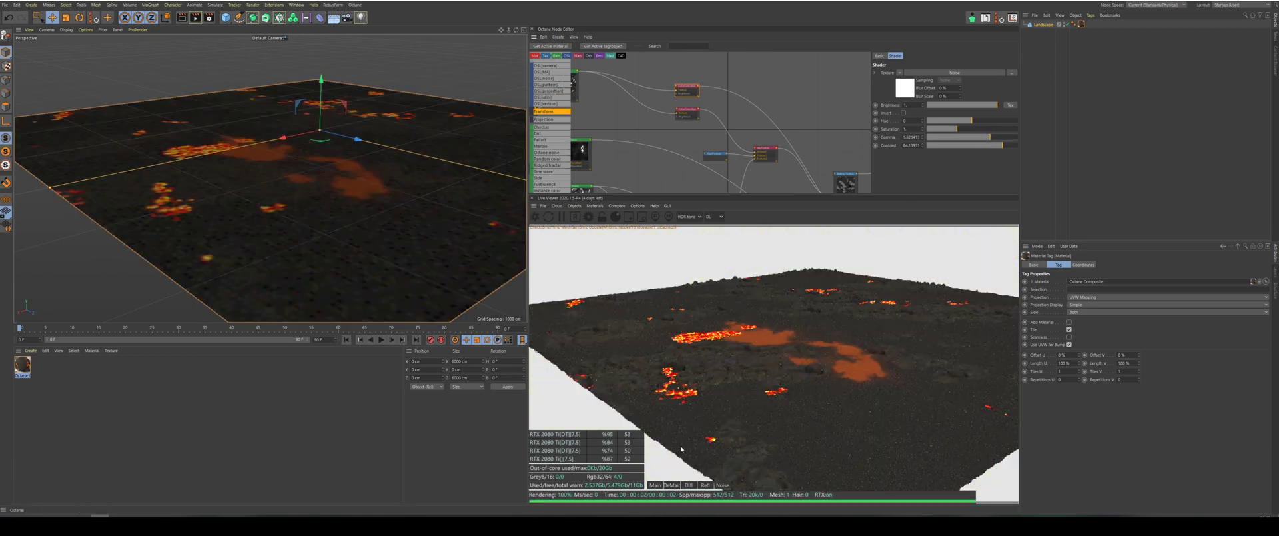
{"action": "scroll", "coordinate": [290, 208], "scroll_direction": "up", "scroll_amount": 10}
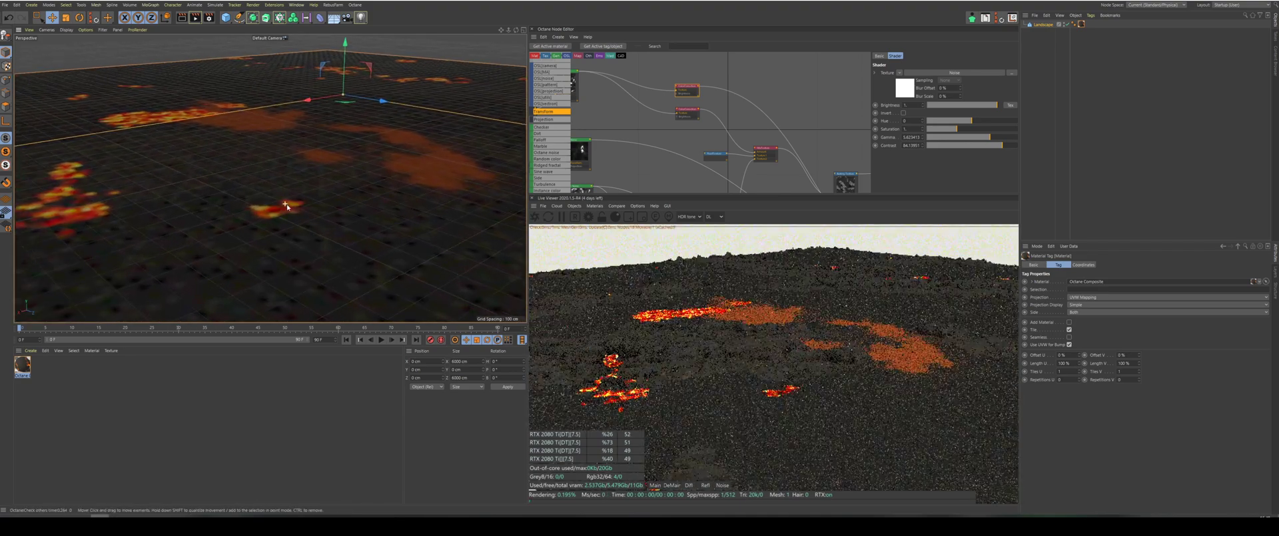
{"action": "scroll", "coordinate": [289, 208], "scroll_direction": "up", "scroll_amount": 3}
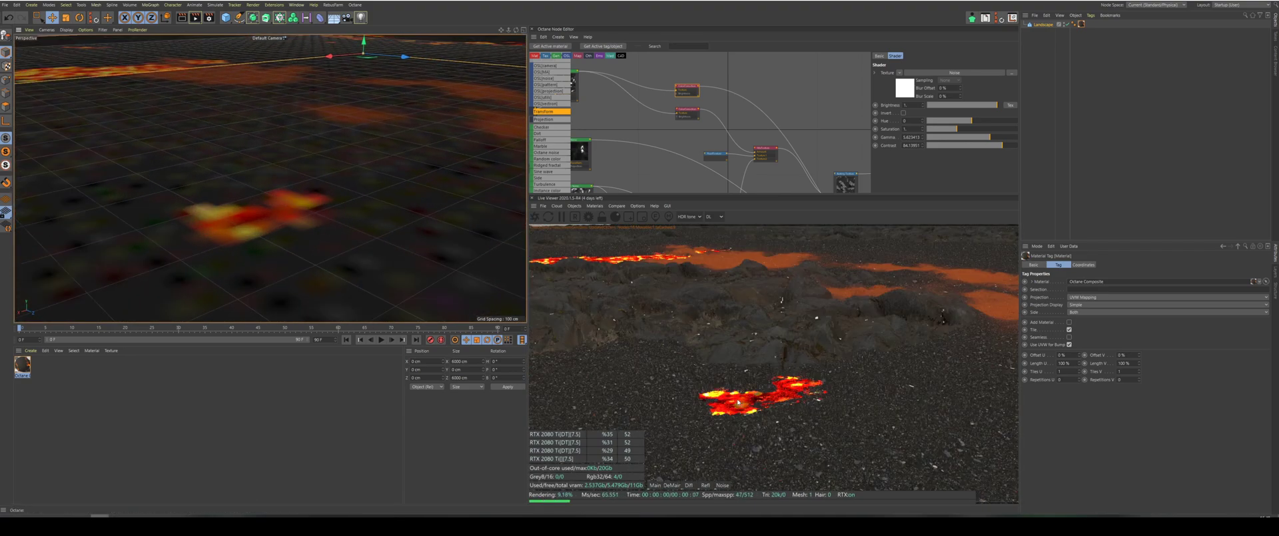
{"action": "scroll", "coordinate": [246, 176], "scroll_direction": "down", "scroll_amount": 1}
{"action": "scroll", "coordinate": [256, 185], "scroll_direction": "down", "scroll_amount": 5}
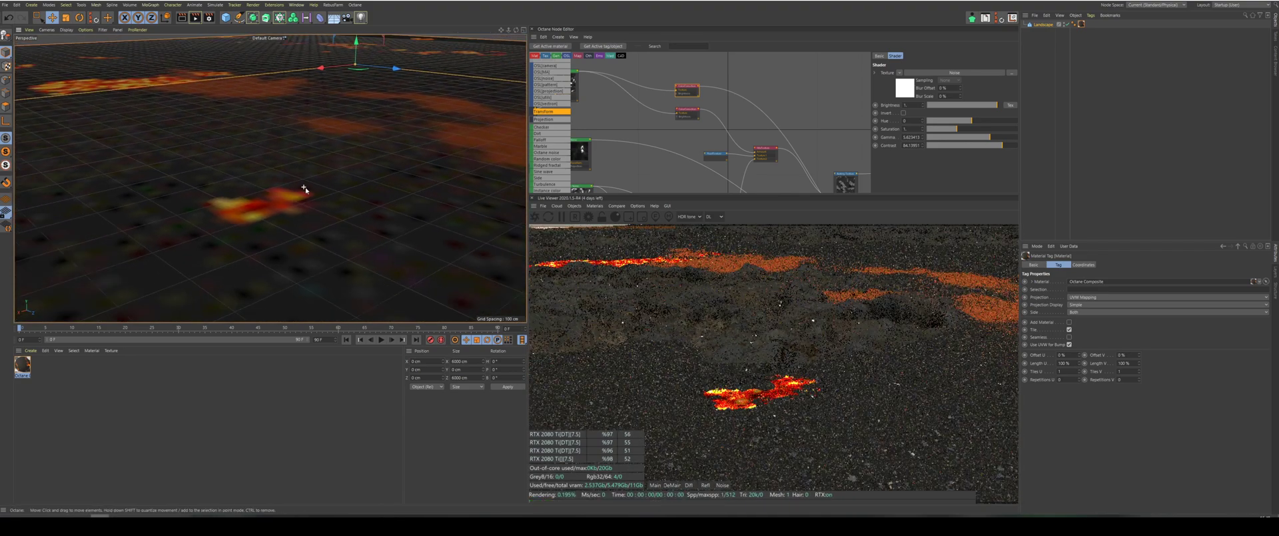
{"action": "scroll", "coordinate": [809, 154], "scroll_direction": "down", "scroll_amount": 5}
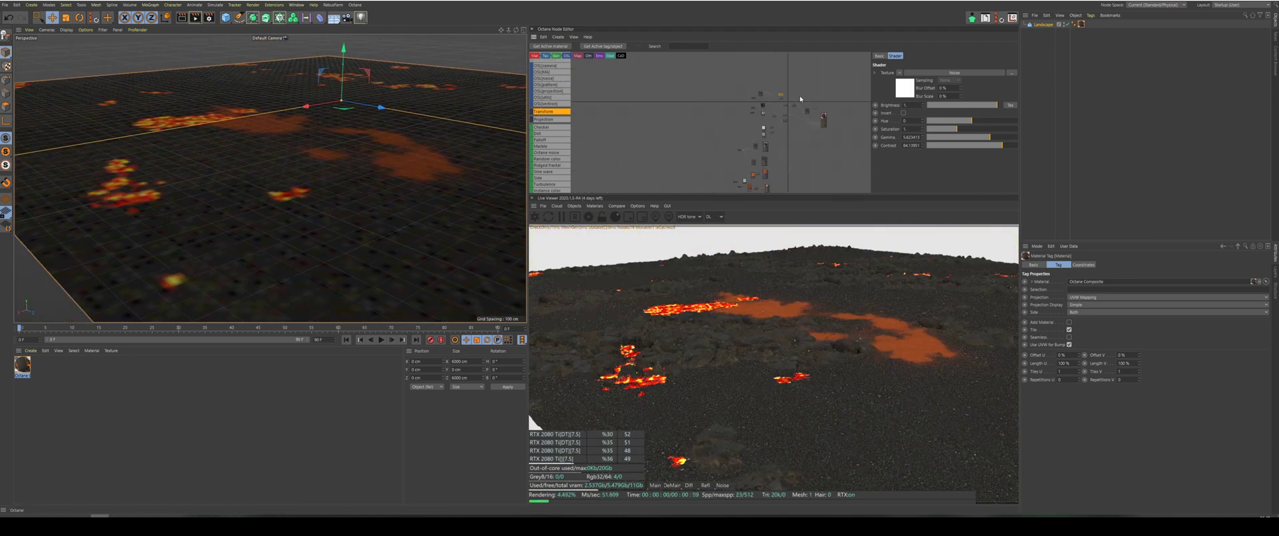
Feed a Falloff node into the magma's Texture Emission and raise the falloff's minimum value slightly.
{"action": "scroll", "coordinate": [808, 157], "scroll_direction": "up", "scroll_amount": 5}
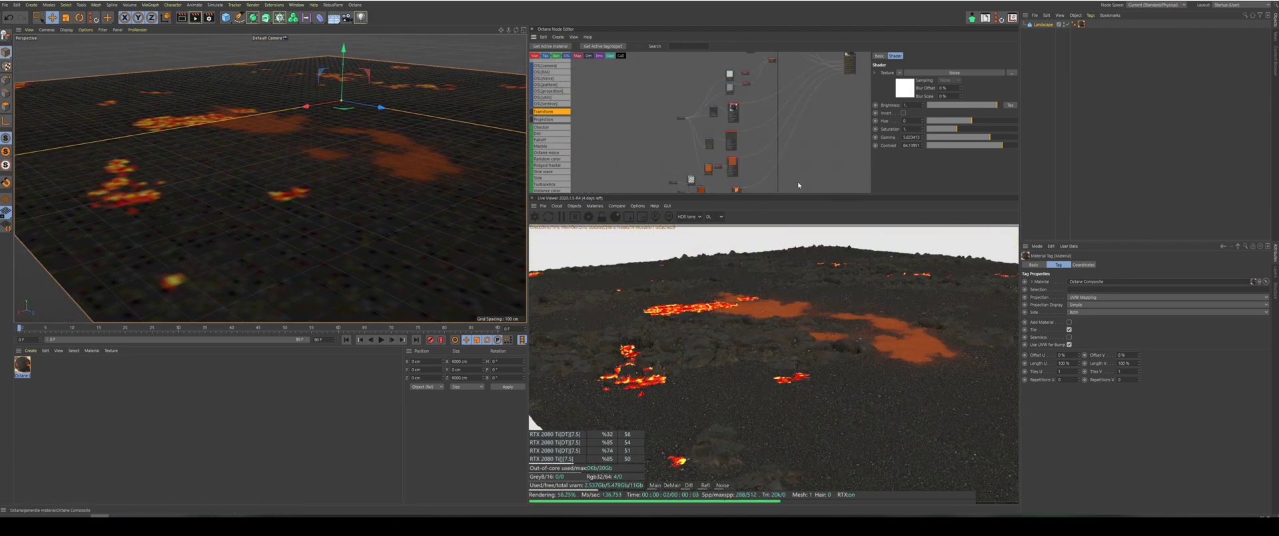
{"action": "scroll", "coordinate": [778, 149], "scroll_direction": "down", "scroll_amount": 1}
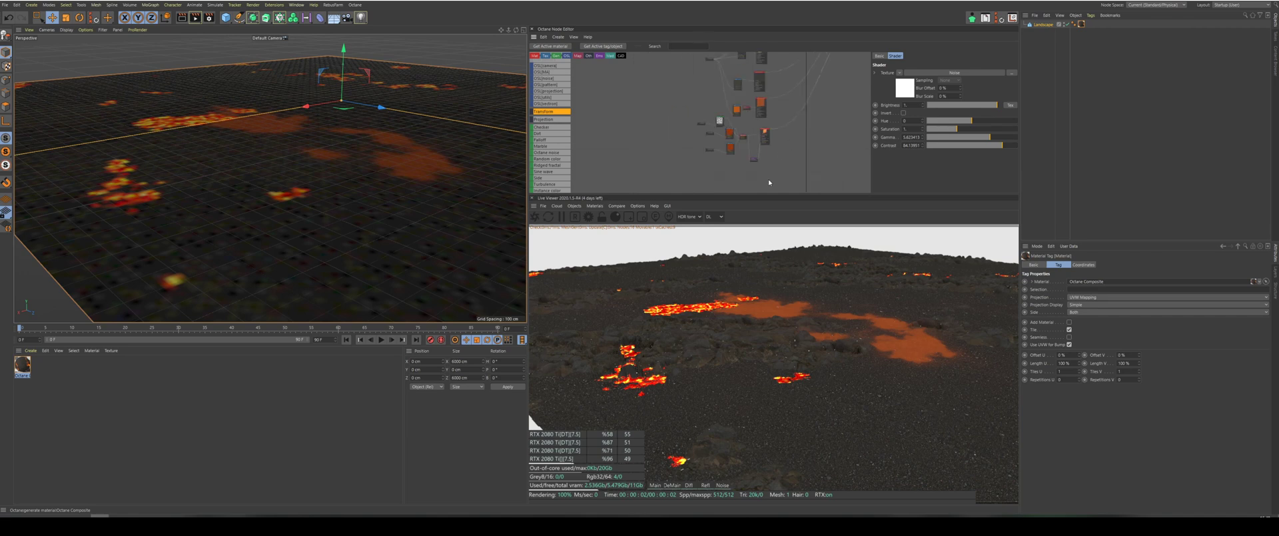
{"action": "middle_click_drag", "start_coordinate": [769, 183], "coordinate": [758, 166]}
{"action": "scroll", "coordinate": [748, 163], "scroll_direction": "up", "scroll_amount": 2}
{"action": "scroll", "coordinate": [543, 132], "scroll_direction": "up", "scroll_amount": 5}
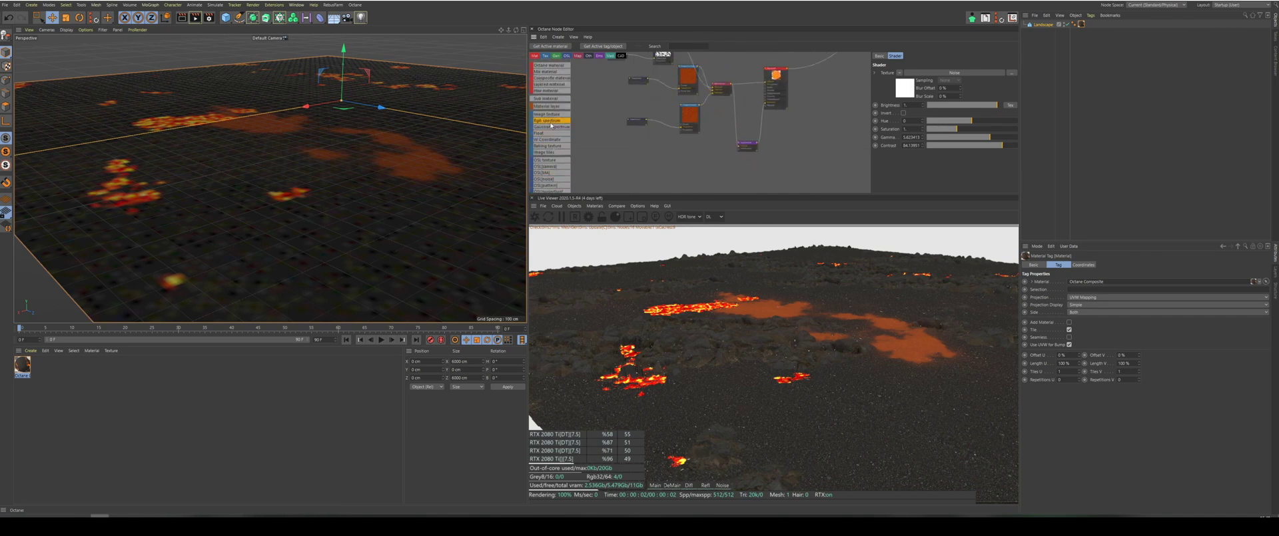
{"action": "scroll", "coordinate": [551, 124], "scroll_direction": "down", "scroll_amount": 10}
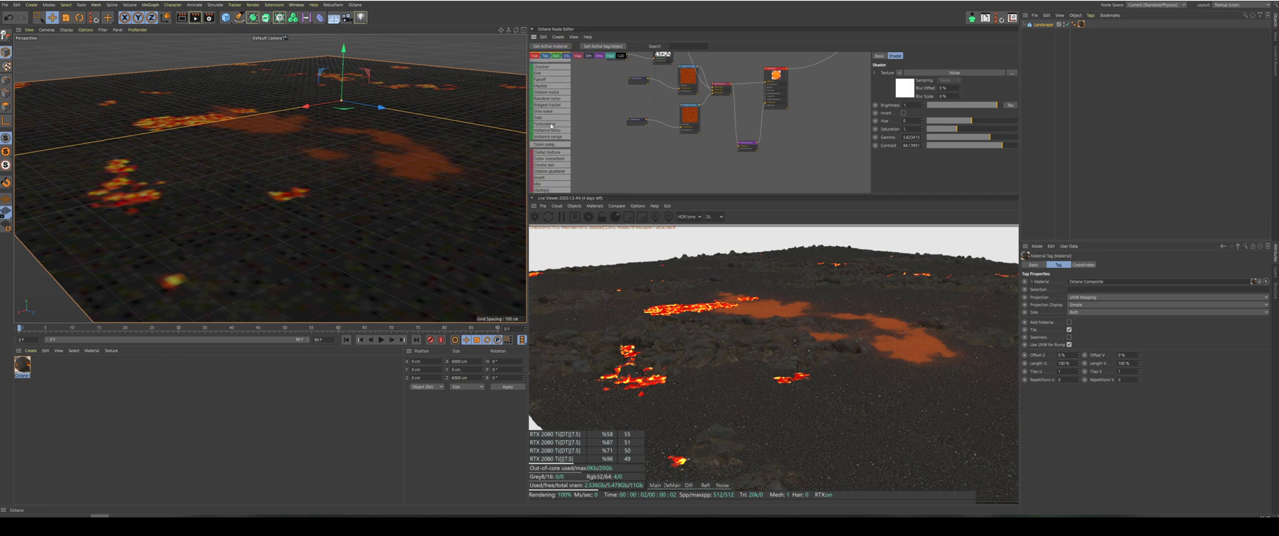
{"action": "scroll", "coordinate": [551, 124], "scroll_direction": "down", "scroll_amount": 6}
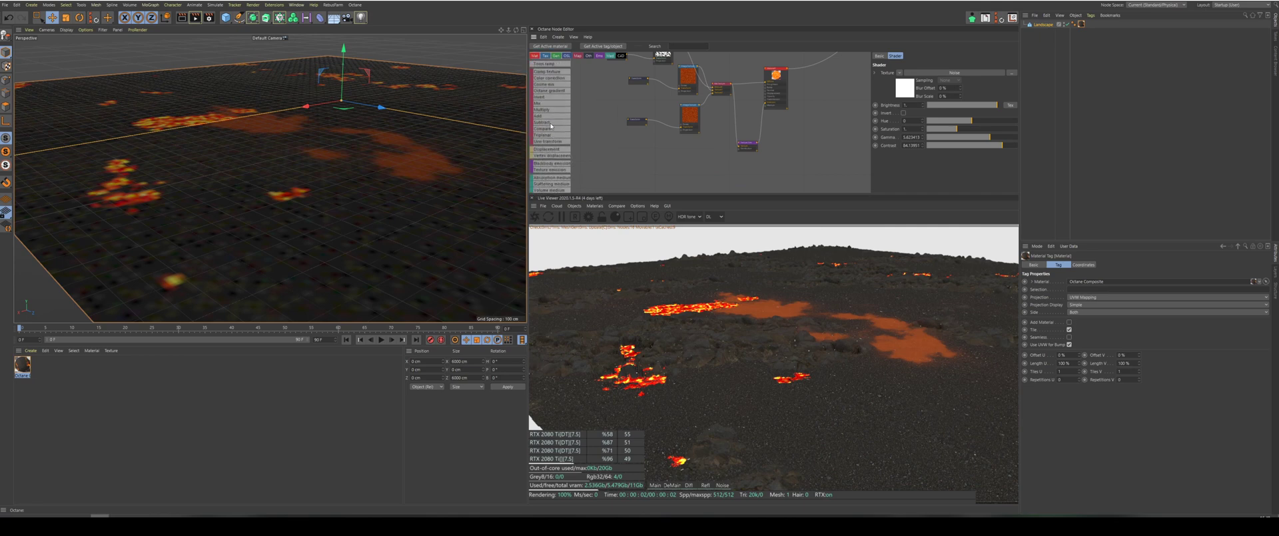
{"action": "scroll", "coordinate": [551, 125], "scroll_direction": "up", "scroll_amount": 7}
{"action": "left_click_drag", "start_coordinate": [551, 113], "coordinate": [739, 150]}
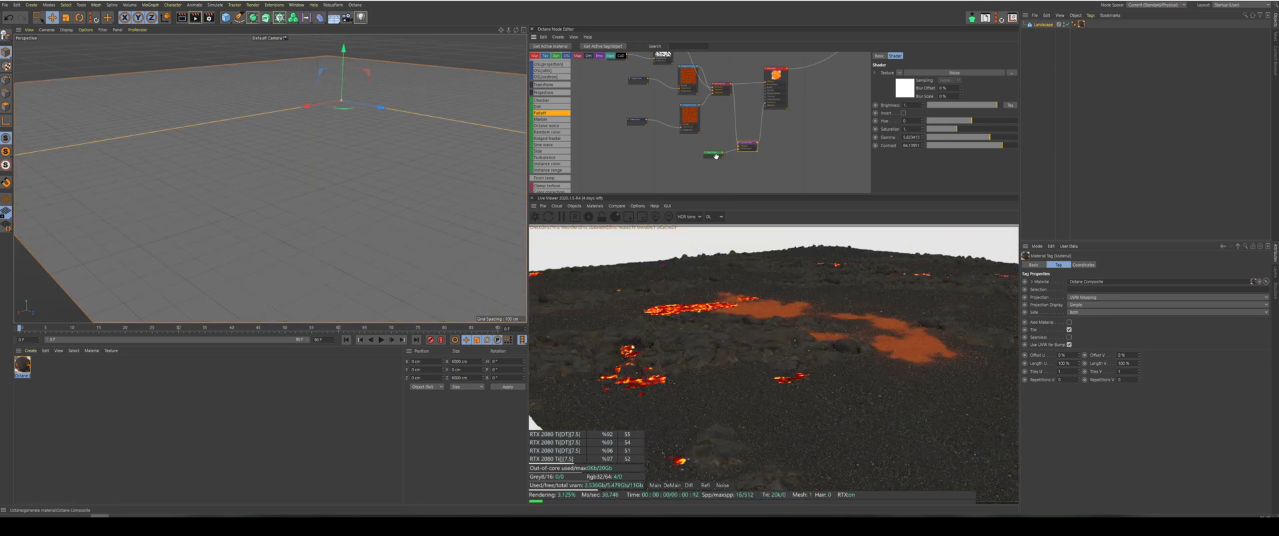
{"action": "left_click", "coordinate": [715, 154]}
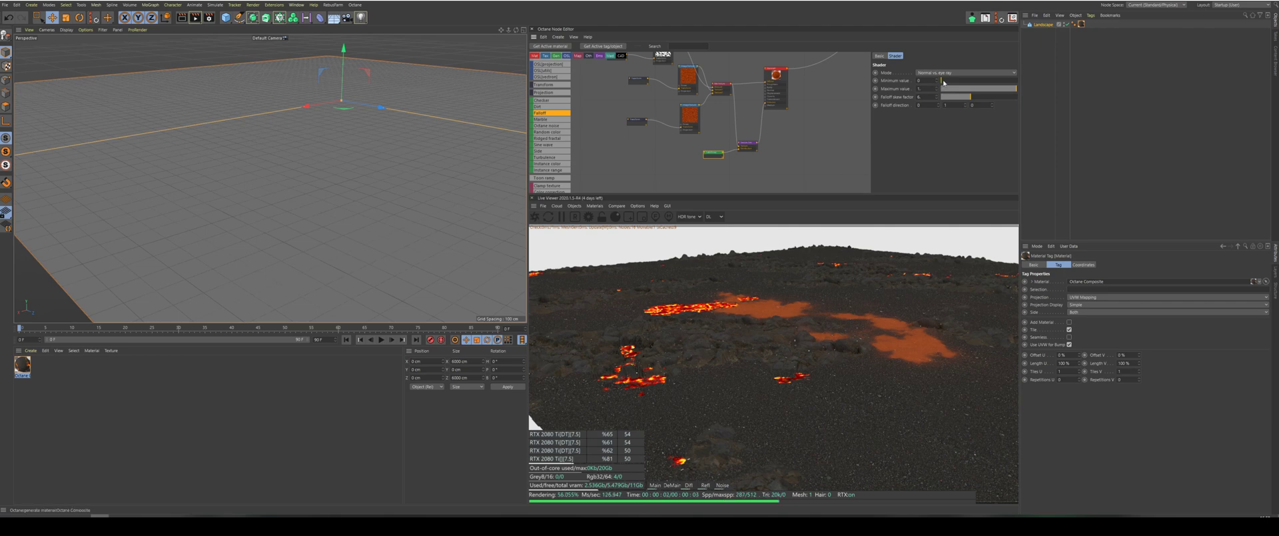
{"action": "left_click_drag", "start_coordinate": [944, 82], "coordinate": [958, 84]}
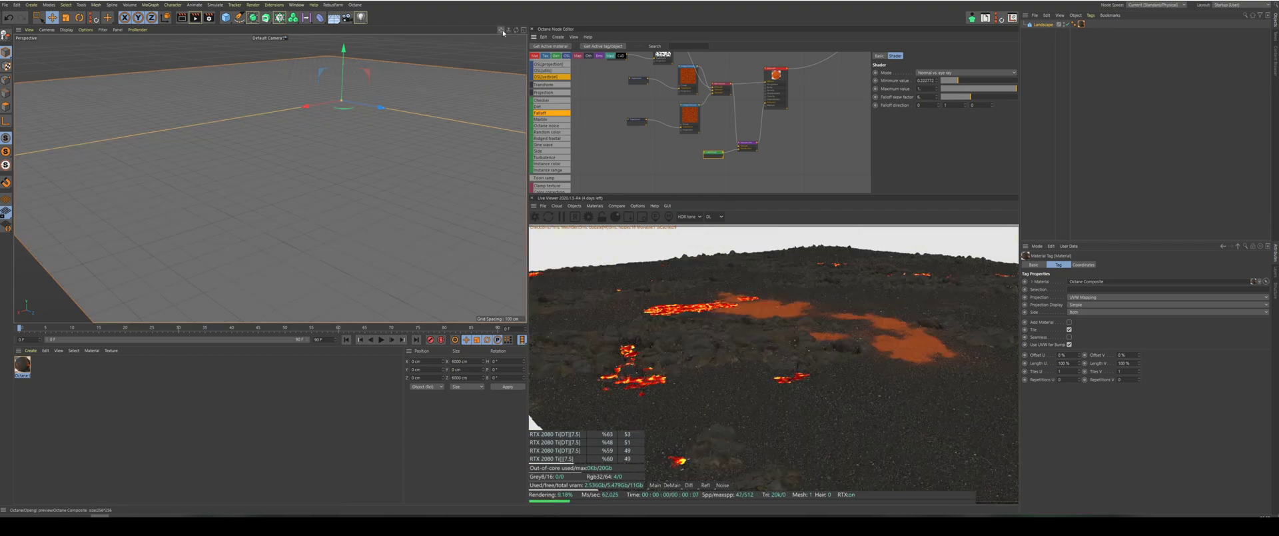
Raise the flat landscape object's height to about 1800 cm to form a mountain.
{"action": "left_click_drag", "start_coordinate": [503, 31], "coordinate": [463, 34]}
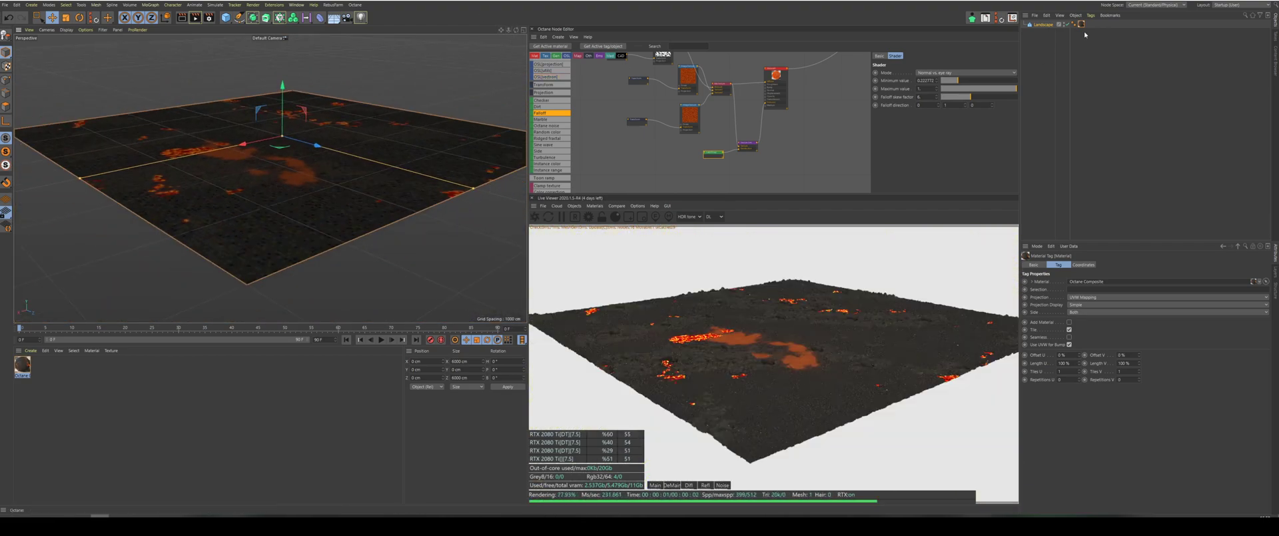
{"action": "left_click", "coordinate": [1043, 24]}
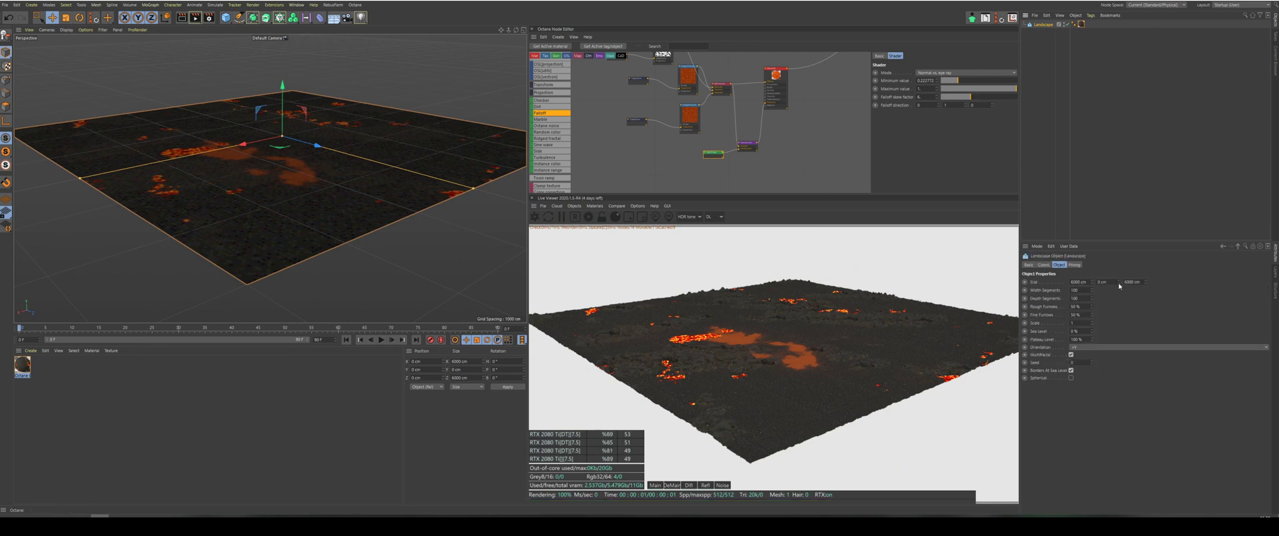
{"action": "left_click_drag", "start_coordinate": [1120, 285], "coordinate": [1119, 247]}
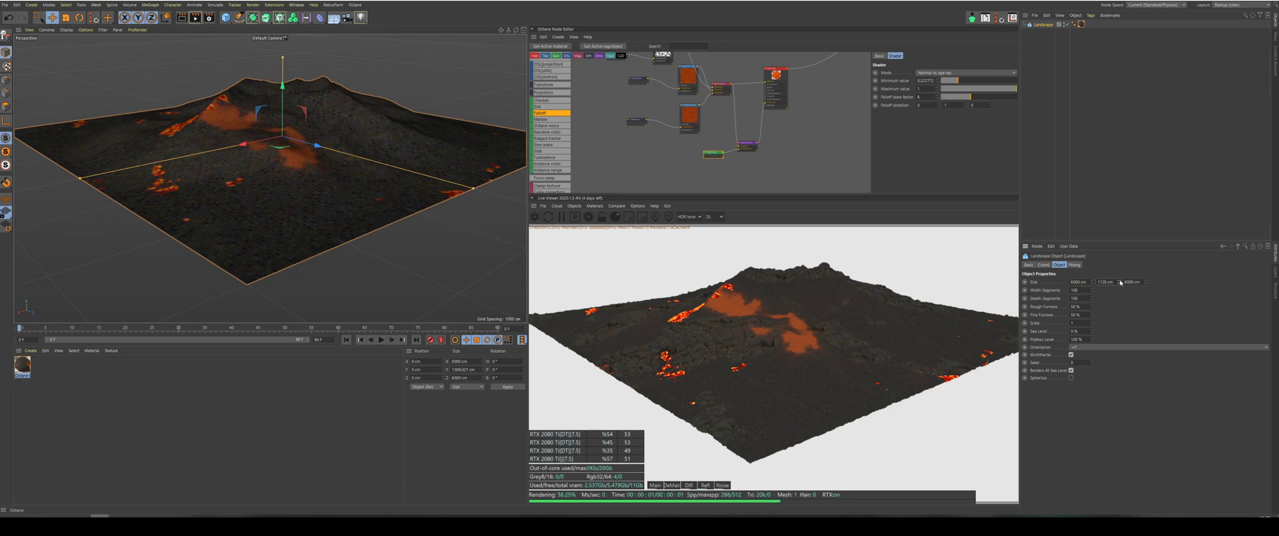
{"action": "left_click_drag", "start_coordinate": [1121, 282], "coordinate": [1120, 256]}
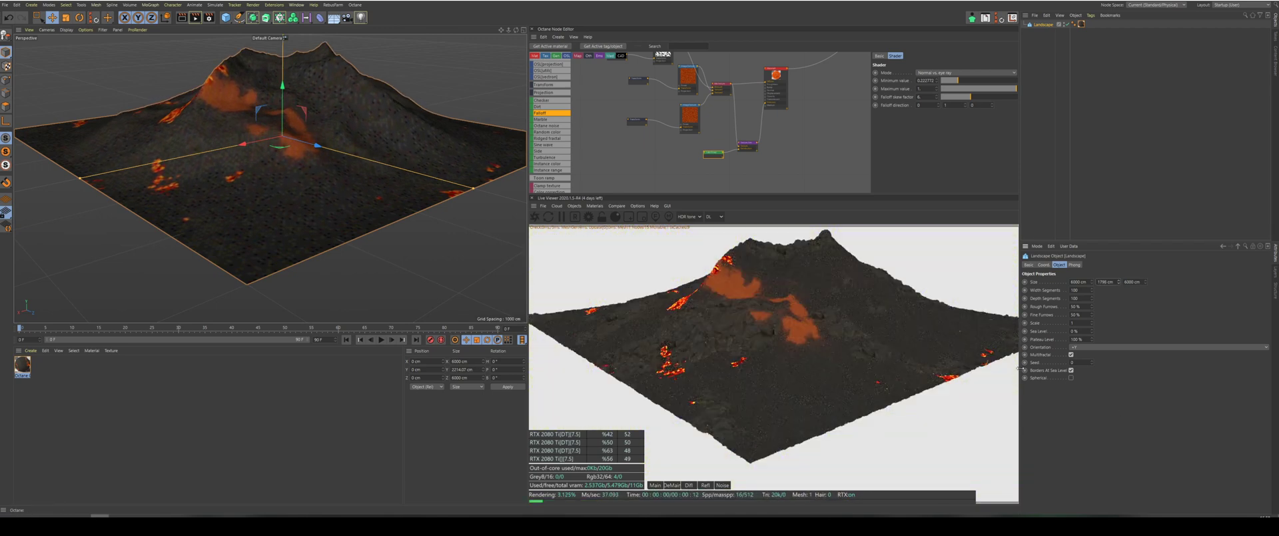
Turn off Borders At Sea Level for the landscape and lower its scale for broader terrain shapes.
{"action": "left_click", "coordinate": [1072, 370]}
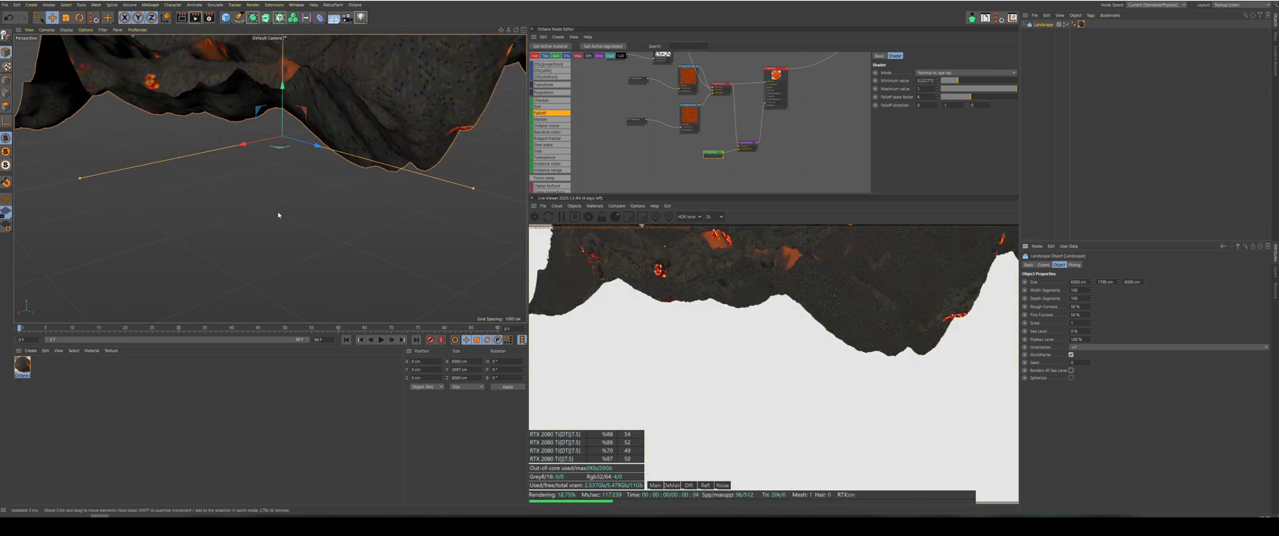
{"action": "left_click_drag", "start_coordinate": [501, 30], "coordinate": [501, 32]}
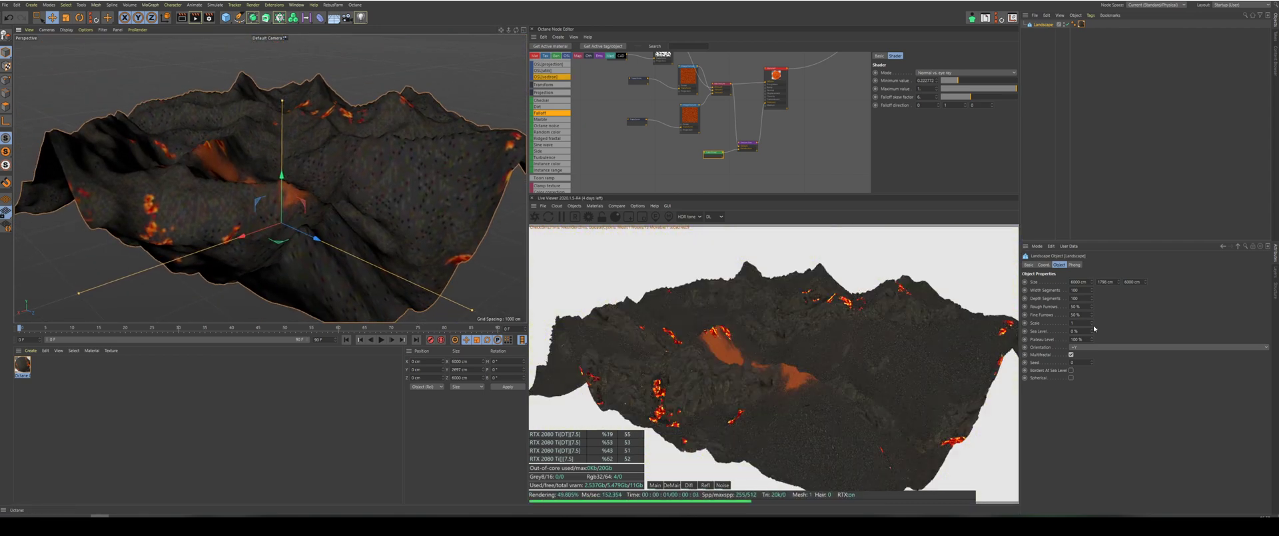
{"action": "left_click_drag", "start_coordinate": [1092, 323], "coordinate": [1092, 353]}
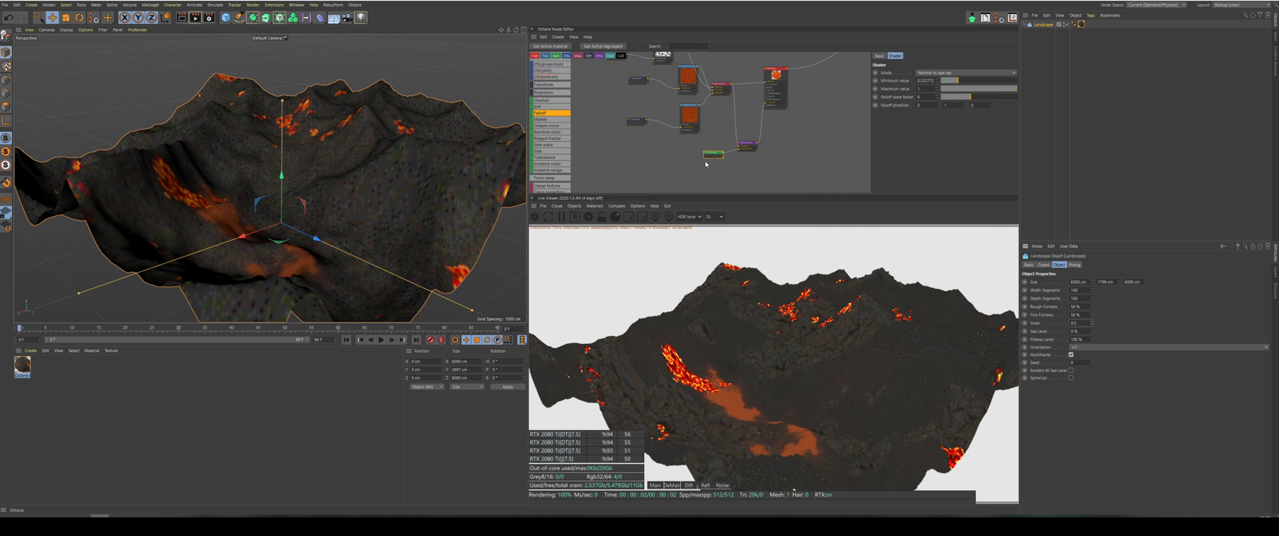
Shift the X and Z translation of the transform driving the black-and-white mask noise to move the rocky areas.
{"action": "scroll", "coordinate": [696, 177], "scroll_direction": "down", "scroll_amount": 5}
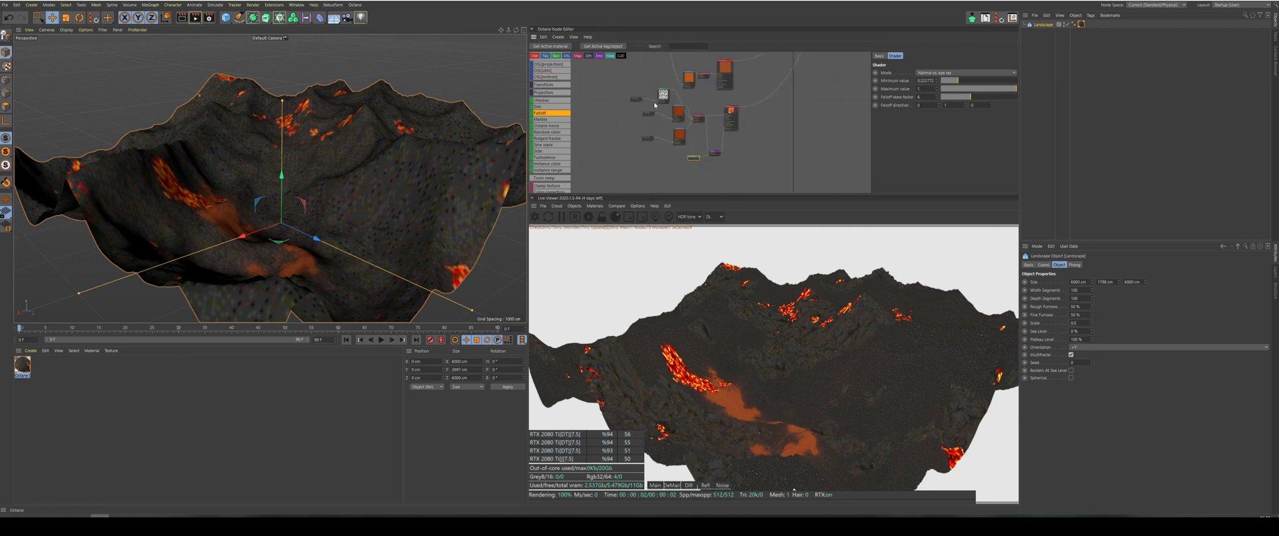
{"action": "scroll", "coordinate": [713, 100], "scroll_direction": "up", "scroll_amount": 5}
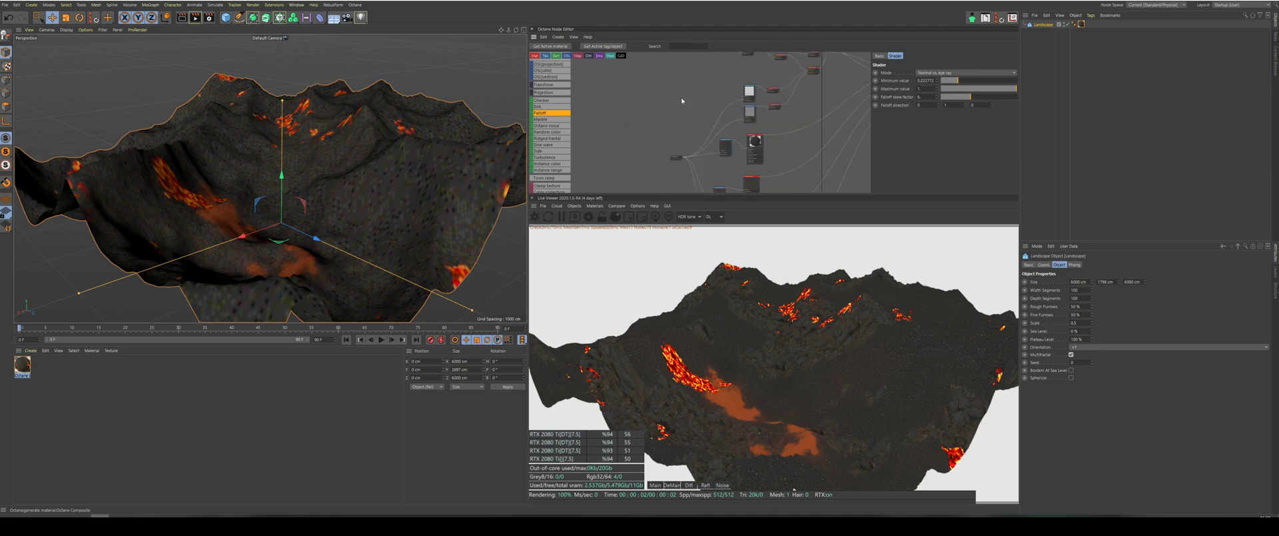
{"action": "scroll", "coordinate": [713, 100], "scroll_direction": "down", "scroll_amount": 5}
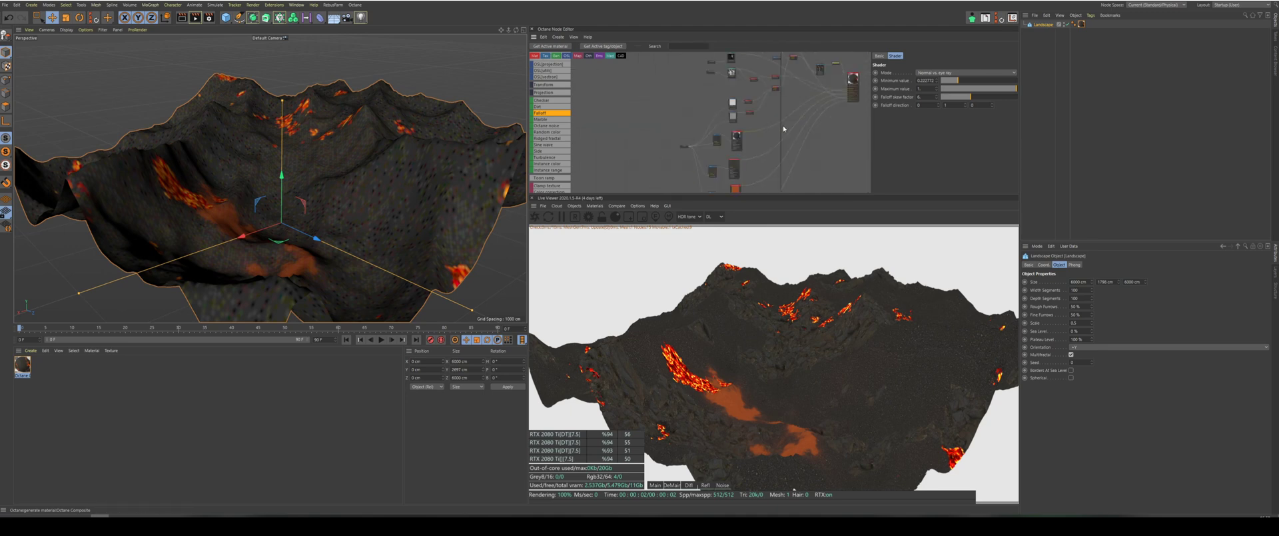
{"action": "scroll", "coordinate": [723, 111], "scroll_direction": "up", "scroll_amount": 3}
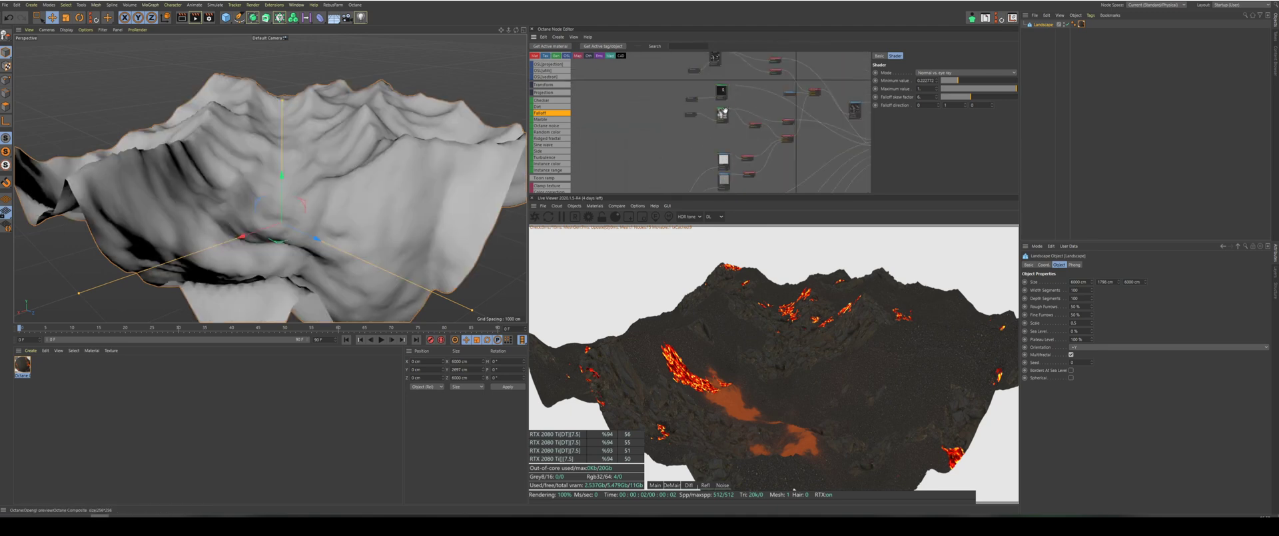
{"action": "left_click", "coordinate": [693, 117]}
{"action": "left_click", "coordinate": [691, 114]}
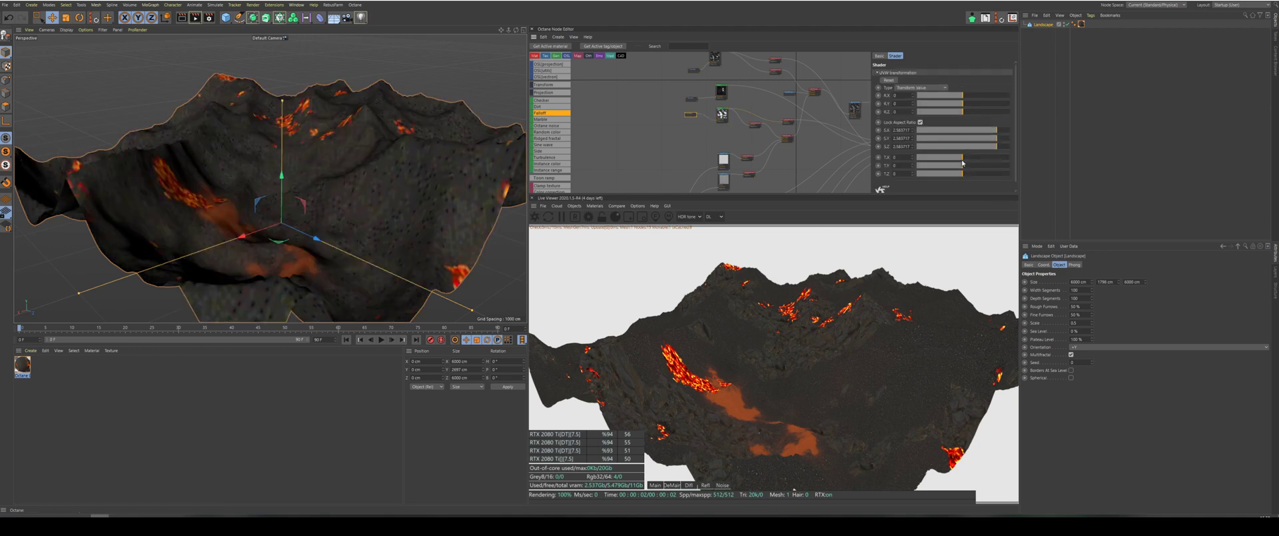
{"action": "left_click_drag", "start_coordinate": [962, 160], "coordinate": [960, 158]}
{"action": "left_click_drag", "start_coordinate": [966, 161], "coordinate": [971, 160]}
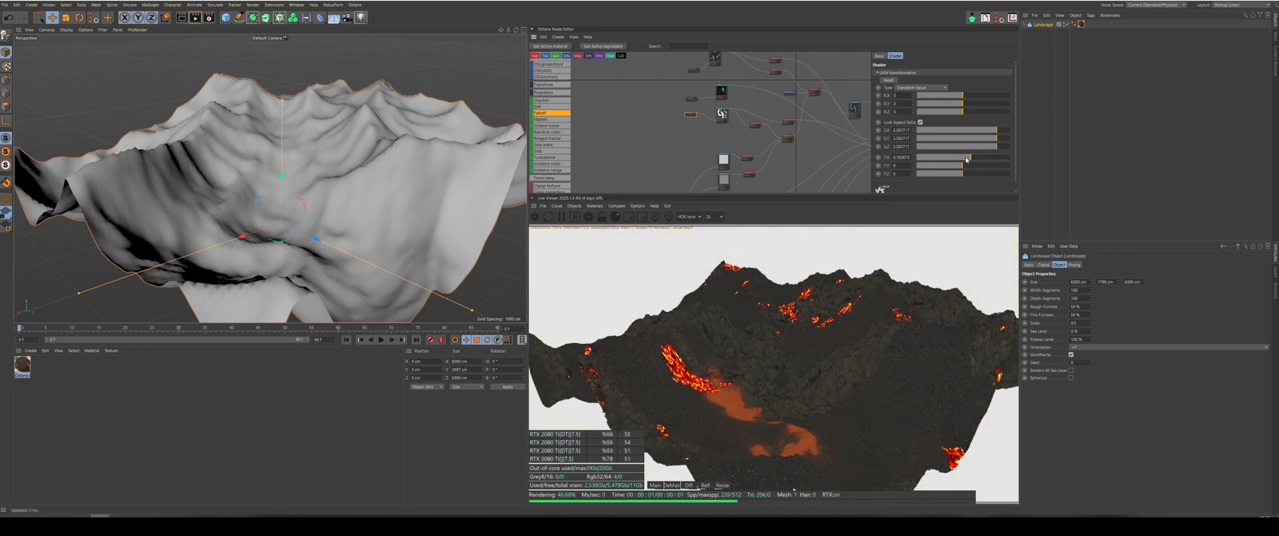
{"action": "left_click_drag", "start_coordinate": [971, 160], "coordinate": [960, 177]}
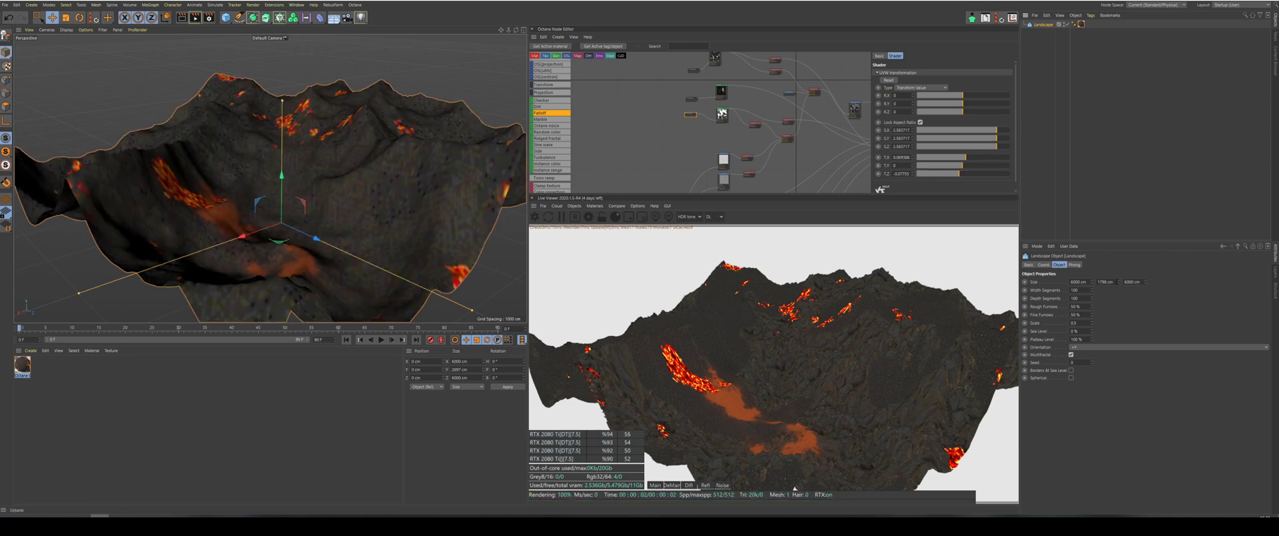
Lower the landscape's height to about 1040 cm and frame a low view across the magma valley.
{"action": "mouse_move", "coordinate": [1119, 282]}
{"action": "left_mouse_down"}
{"action": "mouse_move", "coordinate": [1120, 387]}
{"action": "mouse_move", "coordinate": [1122, 282]}
{"action": "left_mouse_up"}
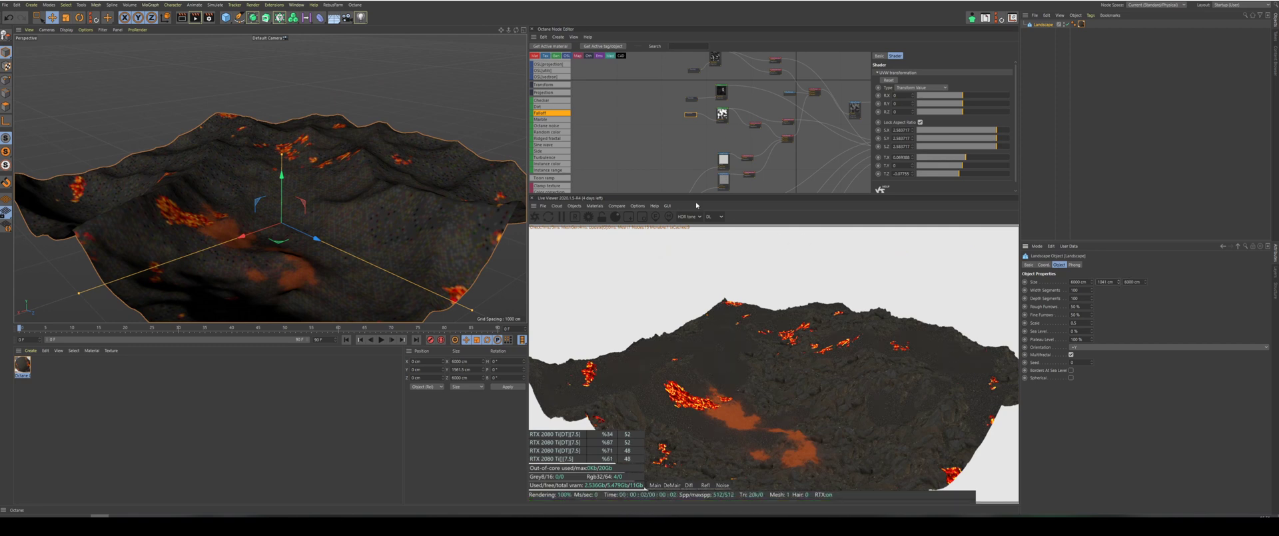
{"action": "scroll", "coordinate": [275, 236], "scroll_direction": "up", "scroll_amount": 6}
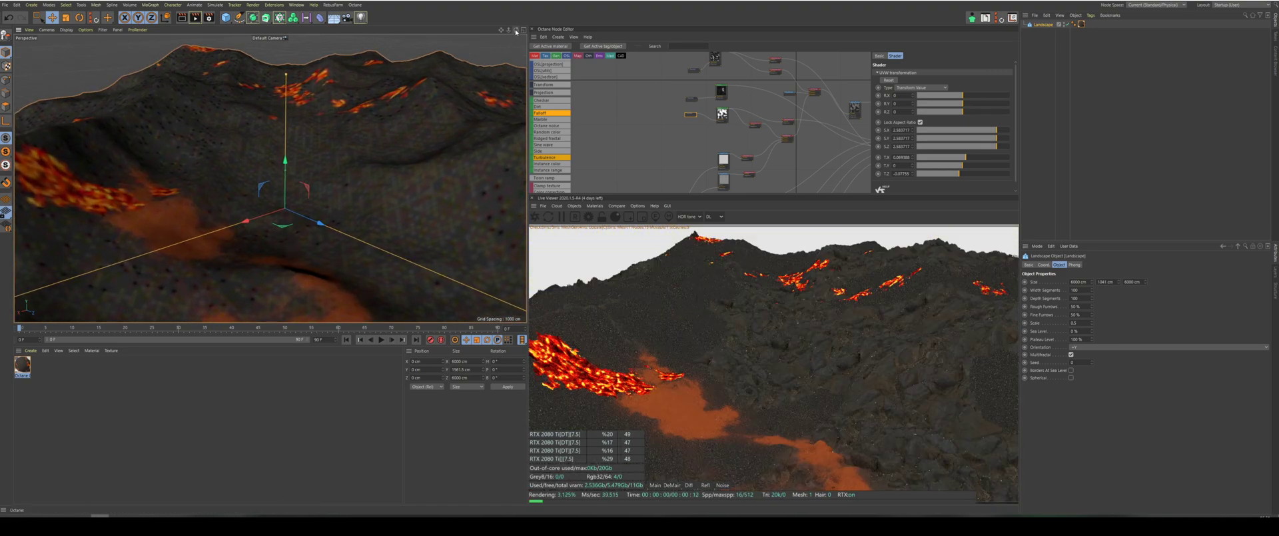
{"action": "left_click_drag", "start_coordinate": [516, 32], "coordinate": [498, 5]}
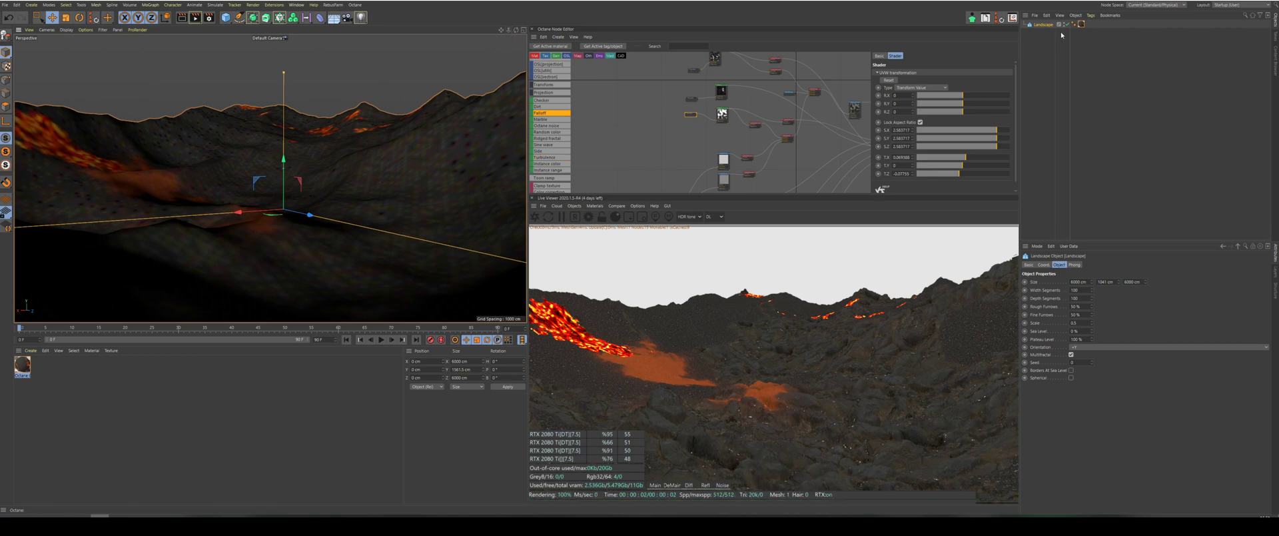
Raise the resolution of the Baking Texture node to about 8K.
{"action": "right_click", "coordinate": [1044, 25]}
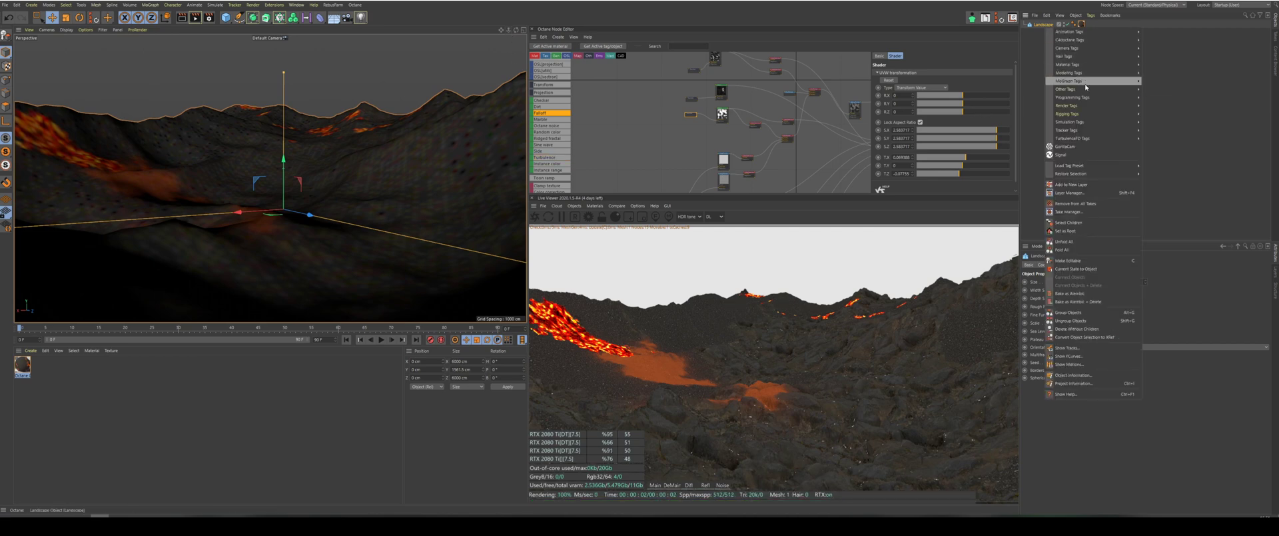
{"action": "left_click", "coordinate": [855, 82]}
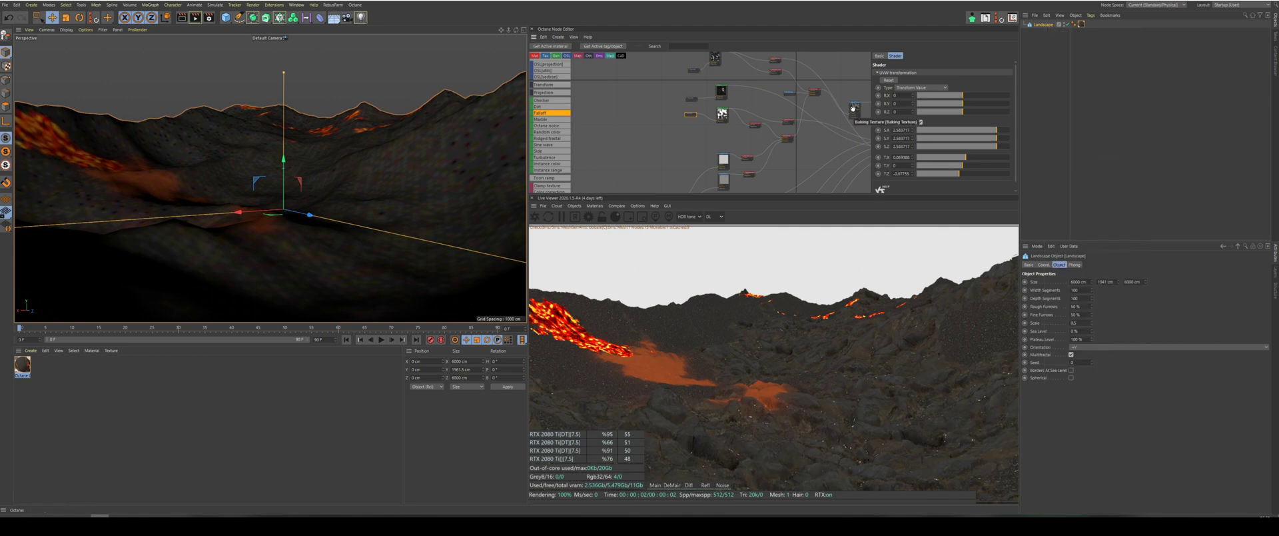
{"action": "left_click", "coordinate": [853, 107]}
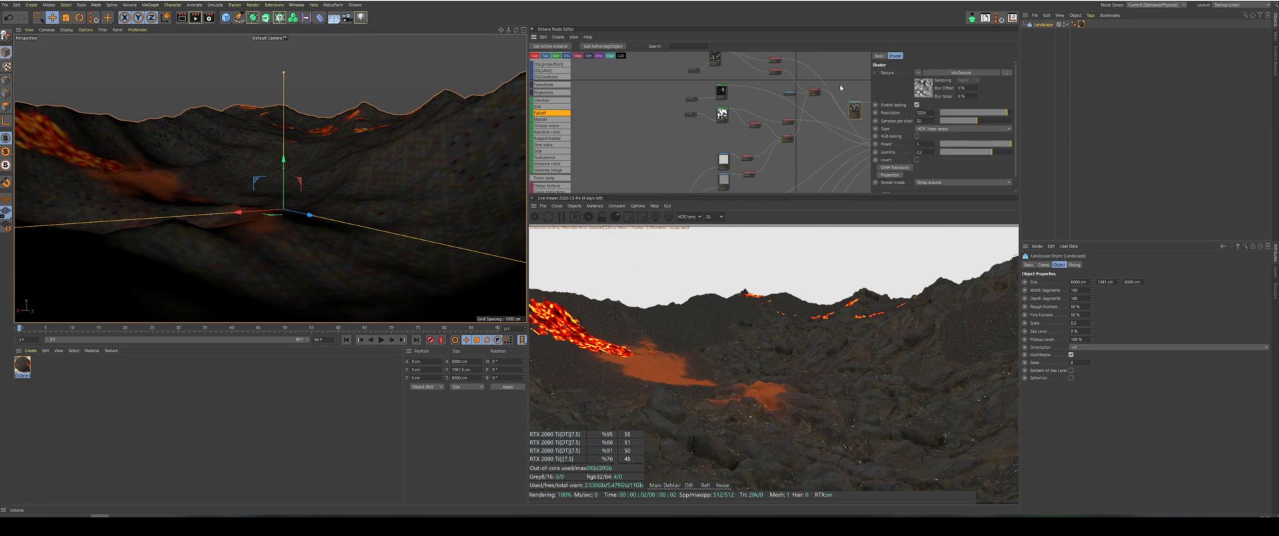
{"action": "double_click", "coordinate": [923, 113]}
{"action": "type", "text": "8"}
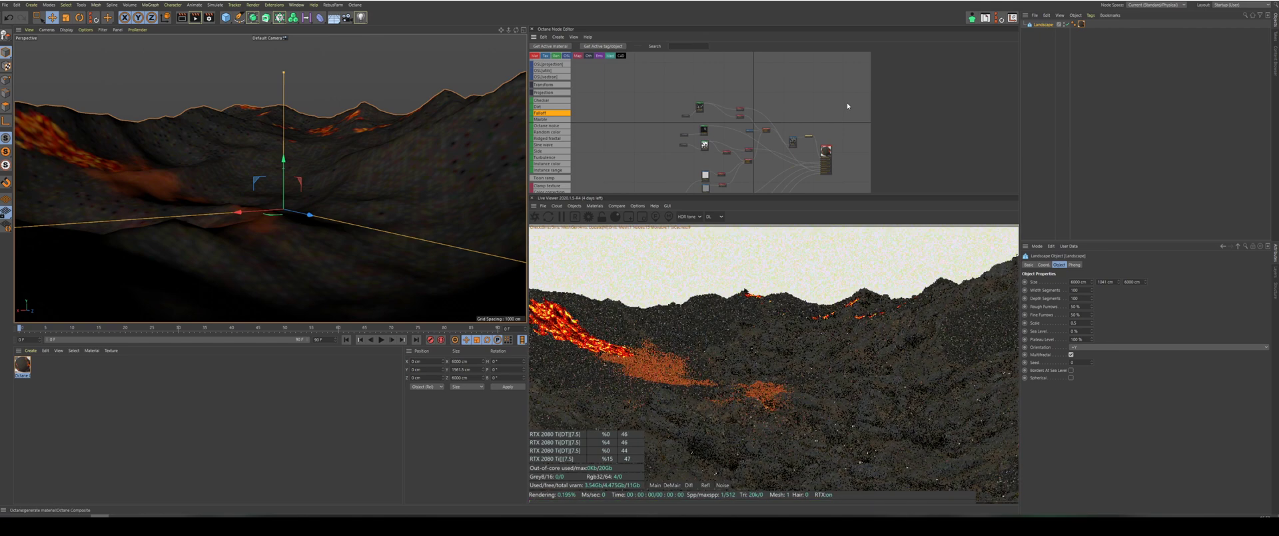
Turn off Enable baking on the Baking Texture node.
{"action": "middle_click_drag", "start_coordinate": [847, 108], "coordinate": [793, 141]}
{"action": "left_click", "coordinate": [793, 141]}
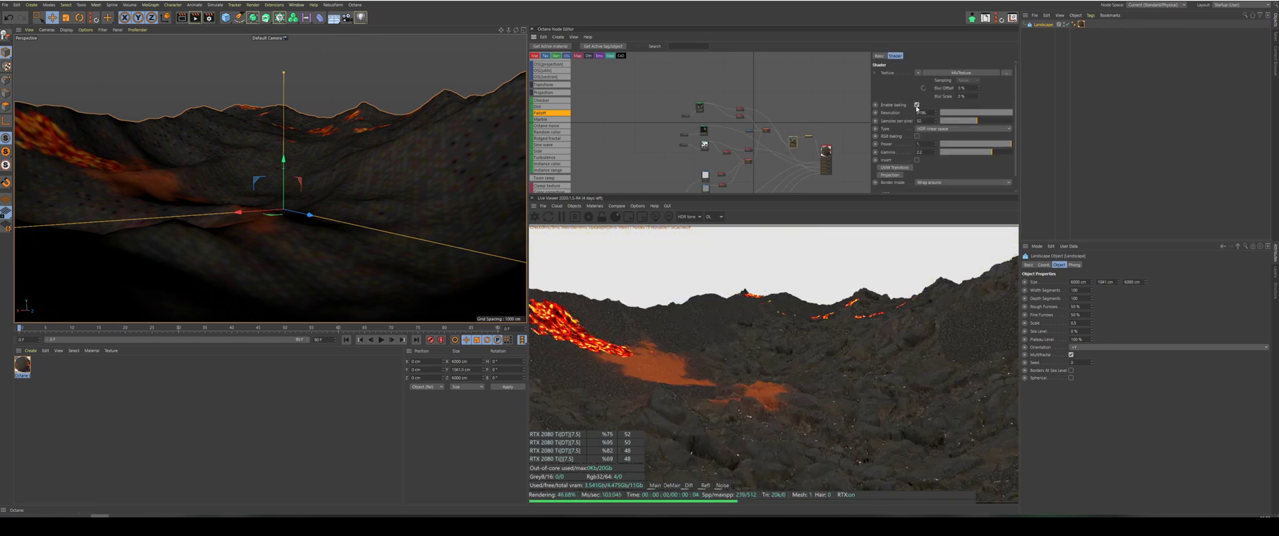
{"action": "scroll", "coordinate": [778, 86], "scroll_direction": "down", "scroll_amount": 3}
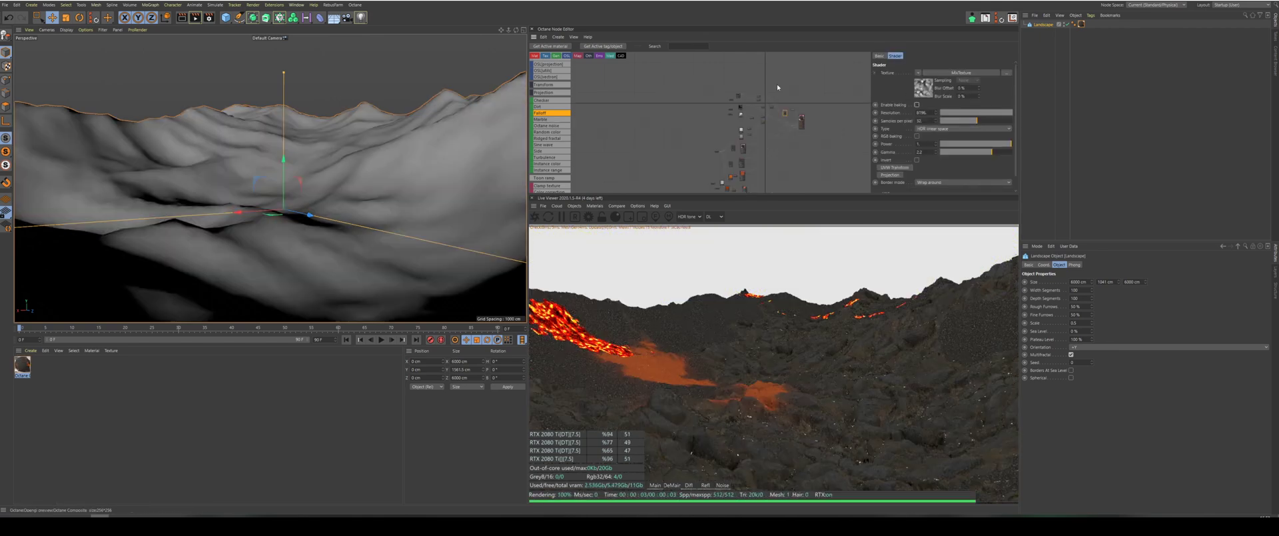
{"action": "scroll", "coordinate": [727, 162], "scroll_direction": "up", "scroll_amount": 5}
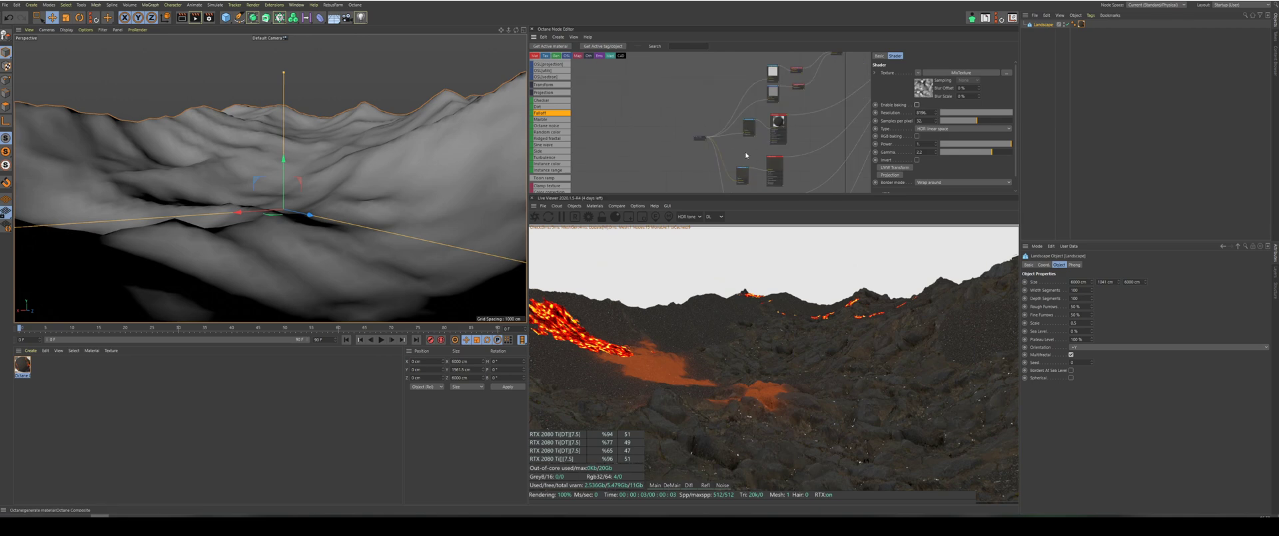
Set the displacement node's level of detail to 8192x8192.
{"action": "scroll", "coordinate": [694, 134], "scroll_direction": "down", "scroll_amount": 4}
{"action": "scroll", "coordinate": [754, 108], "scroll_direction": "up", "scroll_amount": 4}
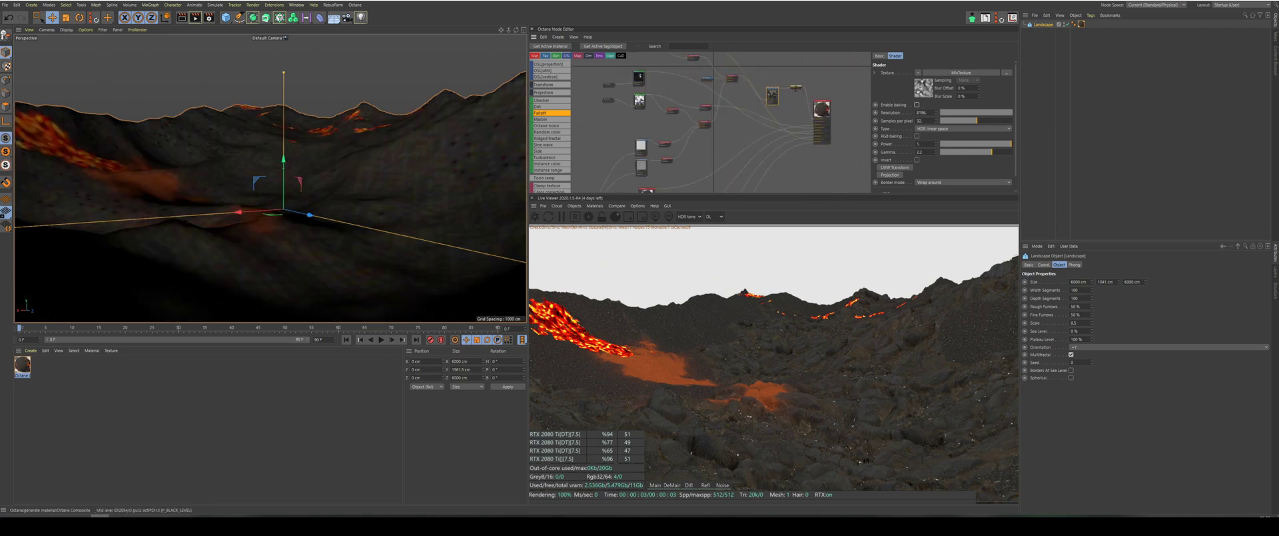
{"action": "left_click", "coordinate": [796, 87]}
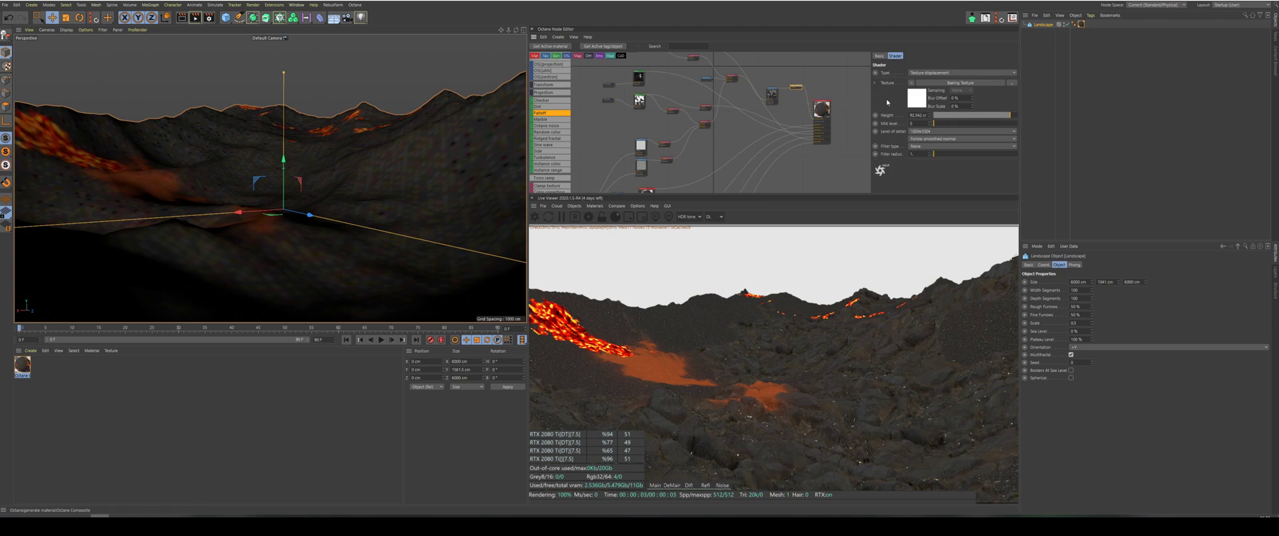
{"action": "left_click", "coordinate": [959, 131]}
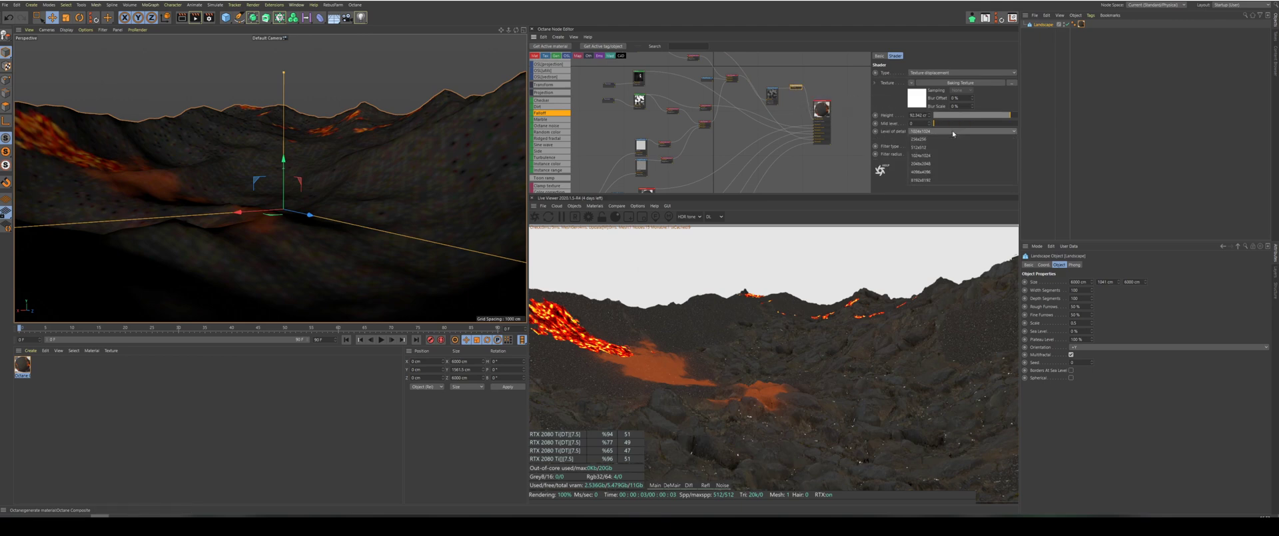
{"action": "left_click", "coordinate": [933, 181]}
{"action": "left_click", "coordinate": [771, 92]}
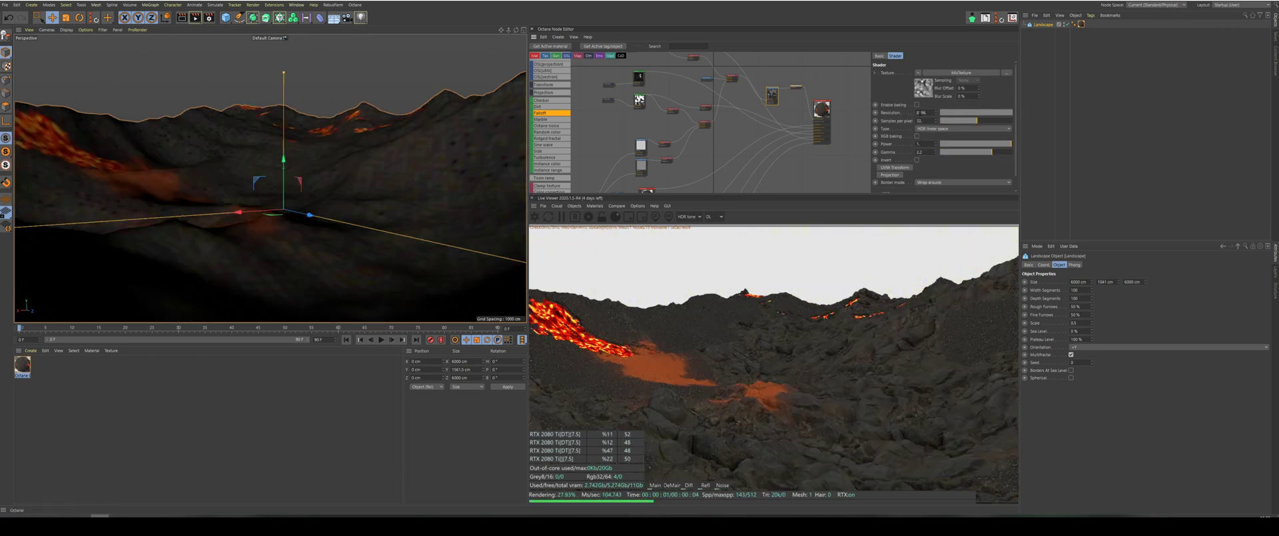
{"action": "left_click", "coordinate": [833, 111]}
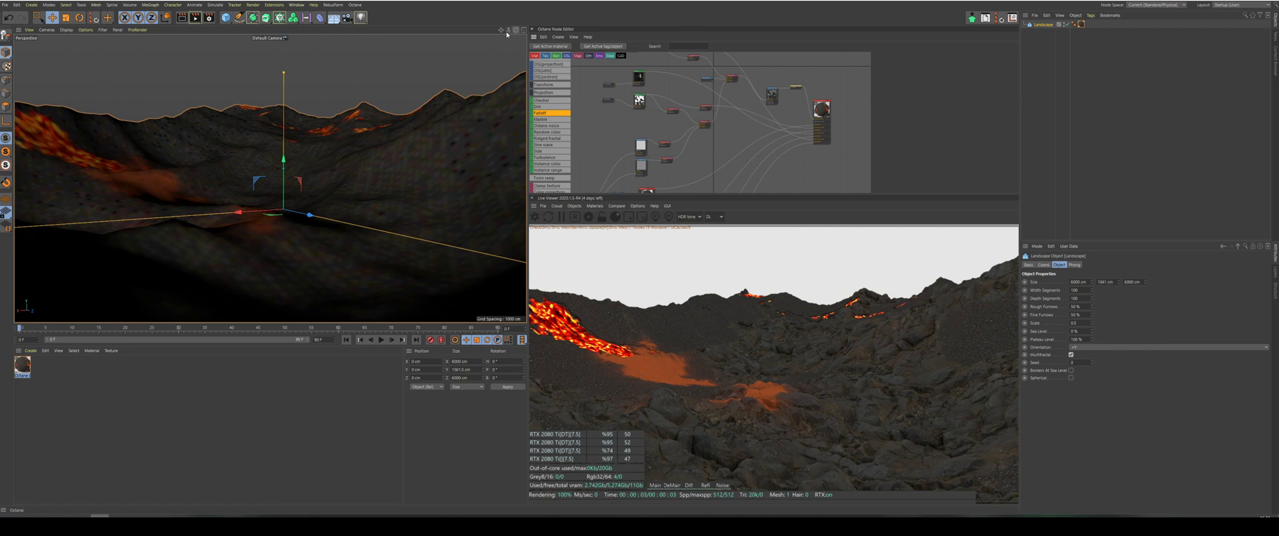
Examine the displaced rocks and glowing magma in the valley from low, close viewpoints.
{"action": "mouse_move", "coordinate": [501, 32]}
{"action": "left_mouse_down"}
{"action": "mouse_move", "coordinate": [535, 27]}
{"action": "mouse_move", "coordinate": [519, 30]}
{"action": "left_mouse_up"}
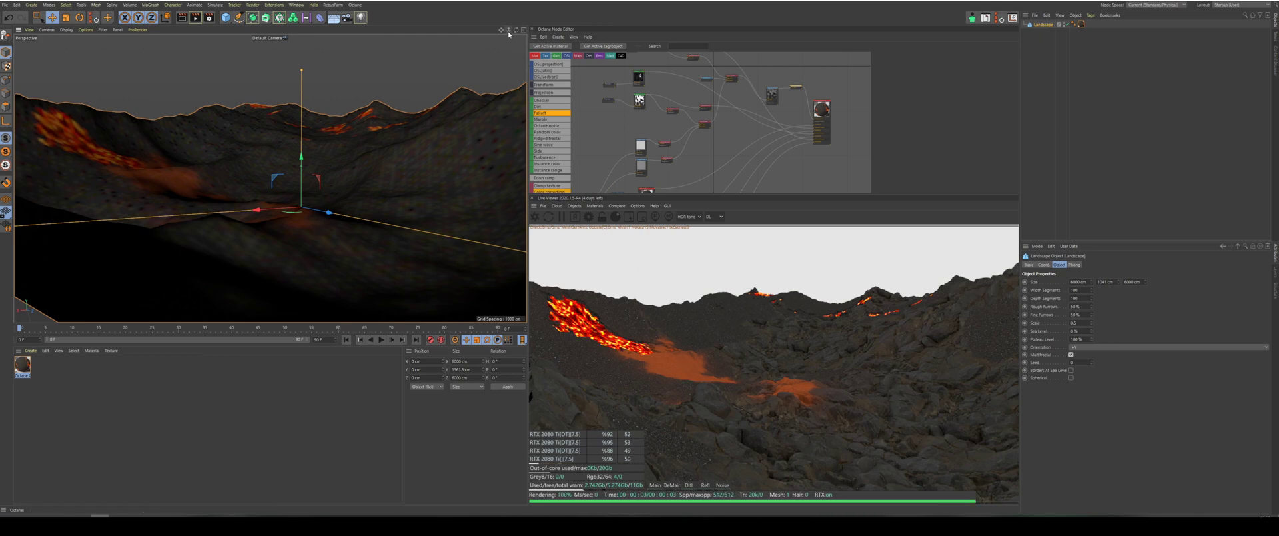
{"action": "left_click_drag", "start_coordinate": [509, 31], "coordinate": [509, 33]}
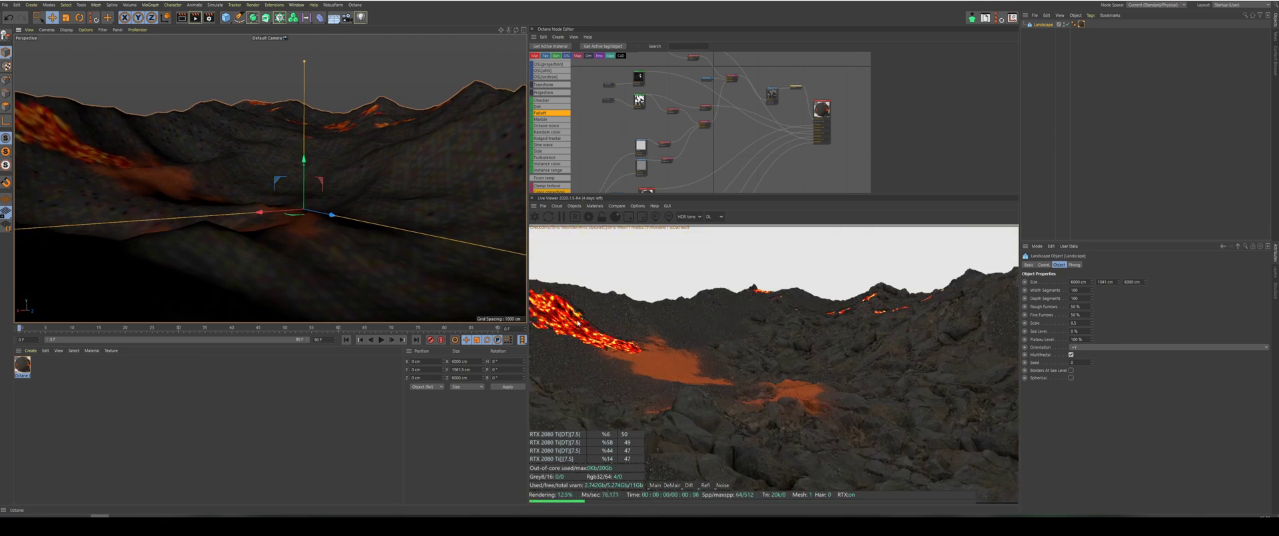
{"action": "scroll", "coordinate": [767, 157], "scroll_direction": "down", "scroll_amount": 5}
{"action": "scroll", "coordinate": [767, 157], "scroll_direction": "up", "scroll_amount": 5}
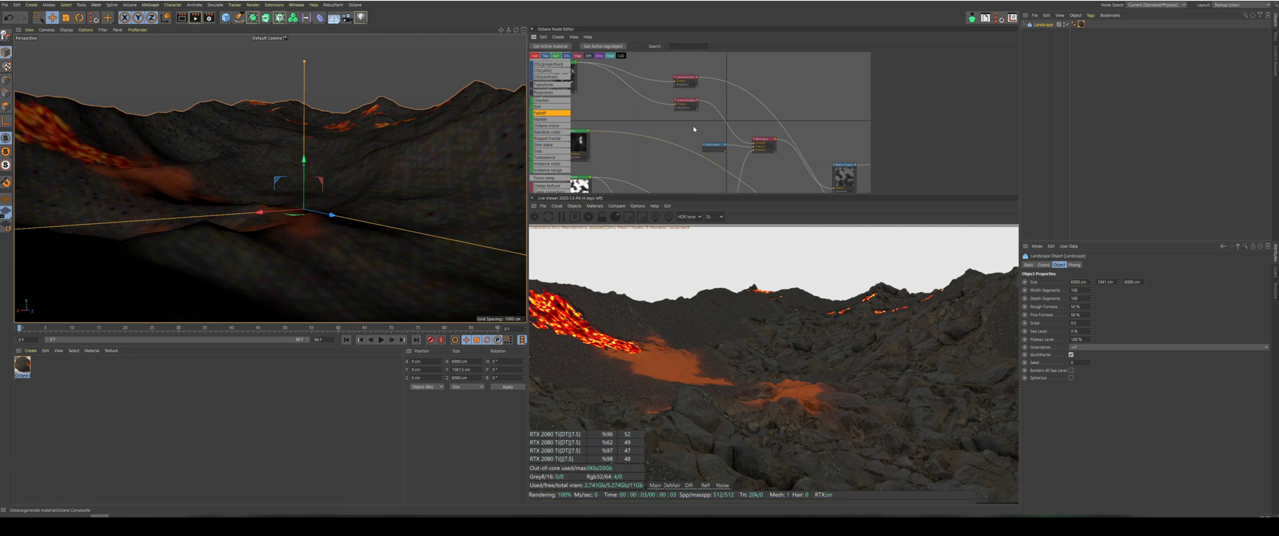
{"action": "left_click", "coordinate": [714, 146]}
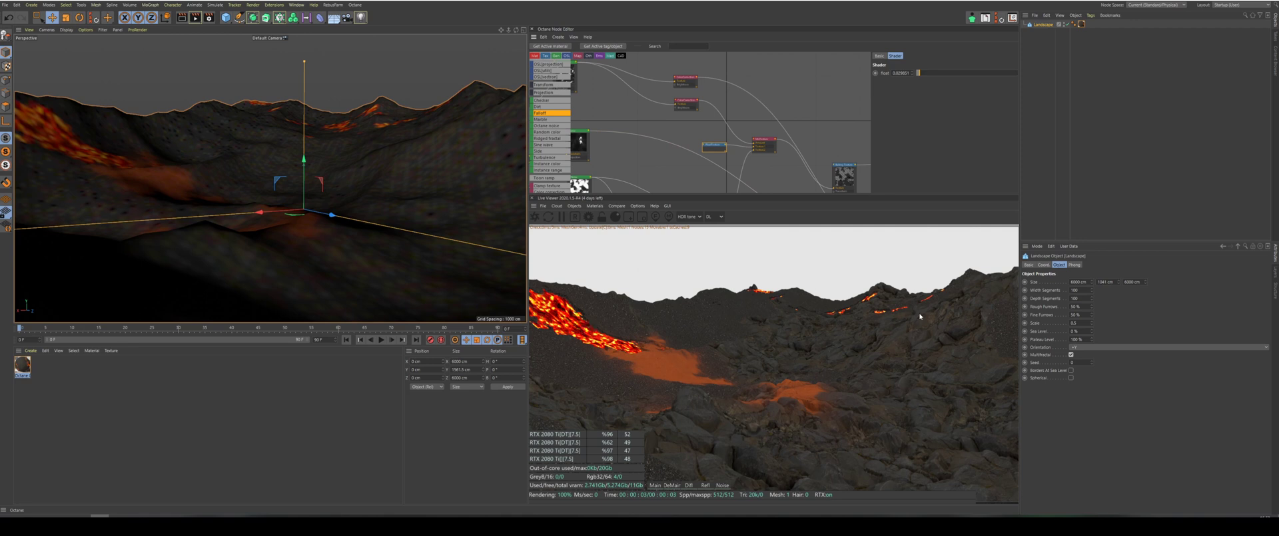
{"action": "left_click_drag", "start_coordinate": [509, 30], "coordinate": [486, 30]}
{"action": "scroll", "coordinate": [270, 178], "scroll_direction": "down", "scroll_amount": 5}
{"action": "scroll", "coordinate": [316, 265], "scroll_direction": "up", "scroll_amount": 5}
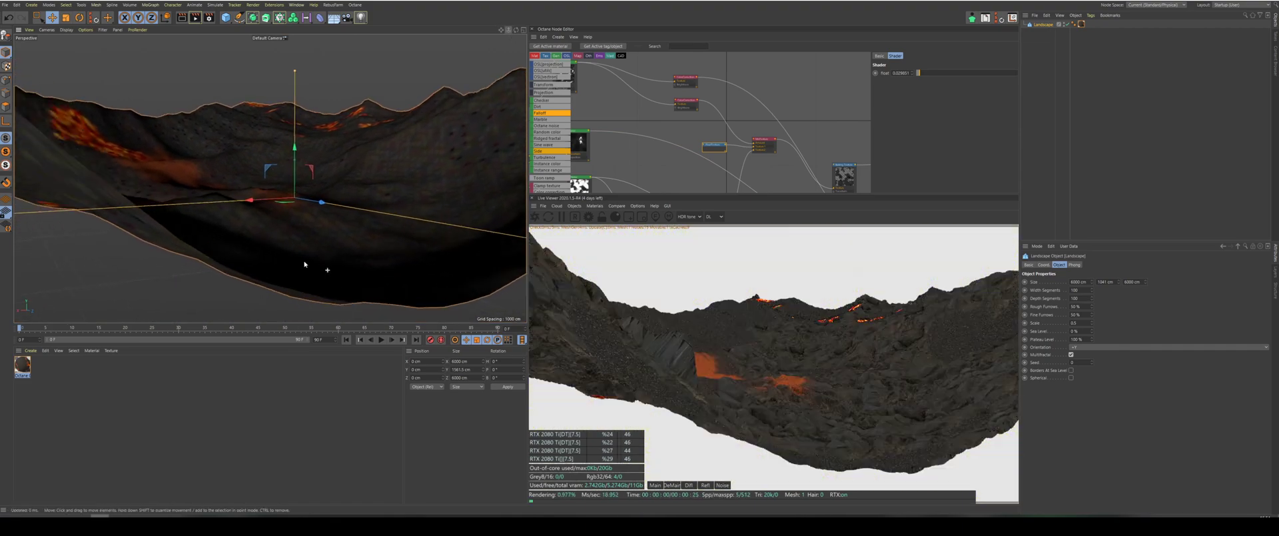
{"action": "scroll", "coordinate": [327, 216], "scroll_direction": "up", "scroll_amount": 1}
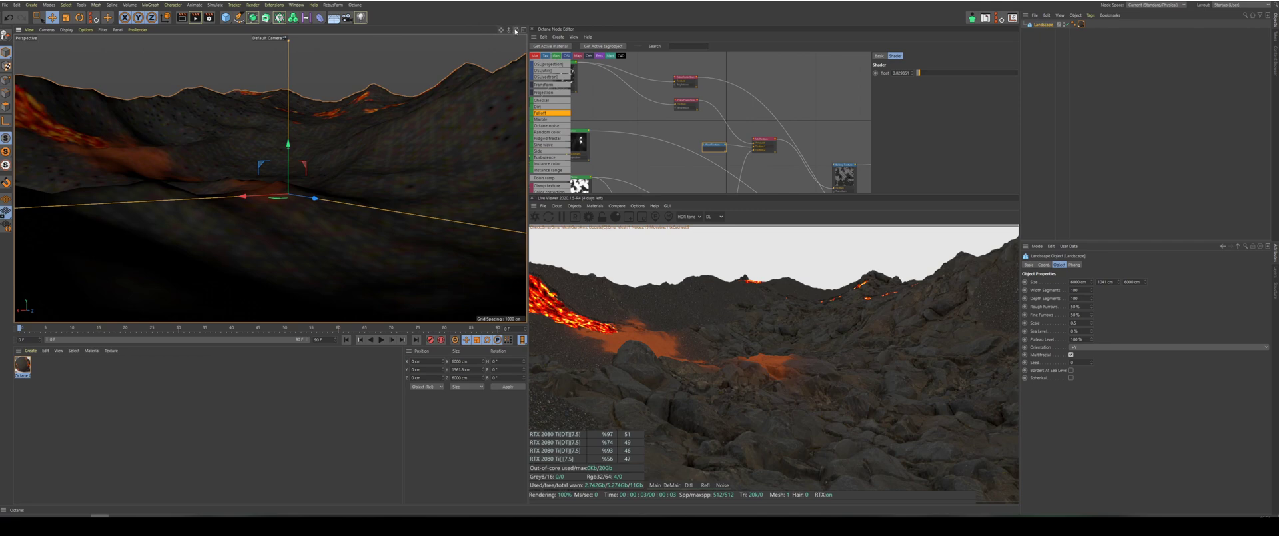
Examine the whole landscape from above and the rocky slope below the magma streaks up close.
{"action": "left_click_drag", "start_coordinate": [516, 30], "coordinate": [516, 92]}
{"action": "scroll", "coordinate": [293, 246], "scroll_direction": "down", "scroll_amount": 6}
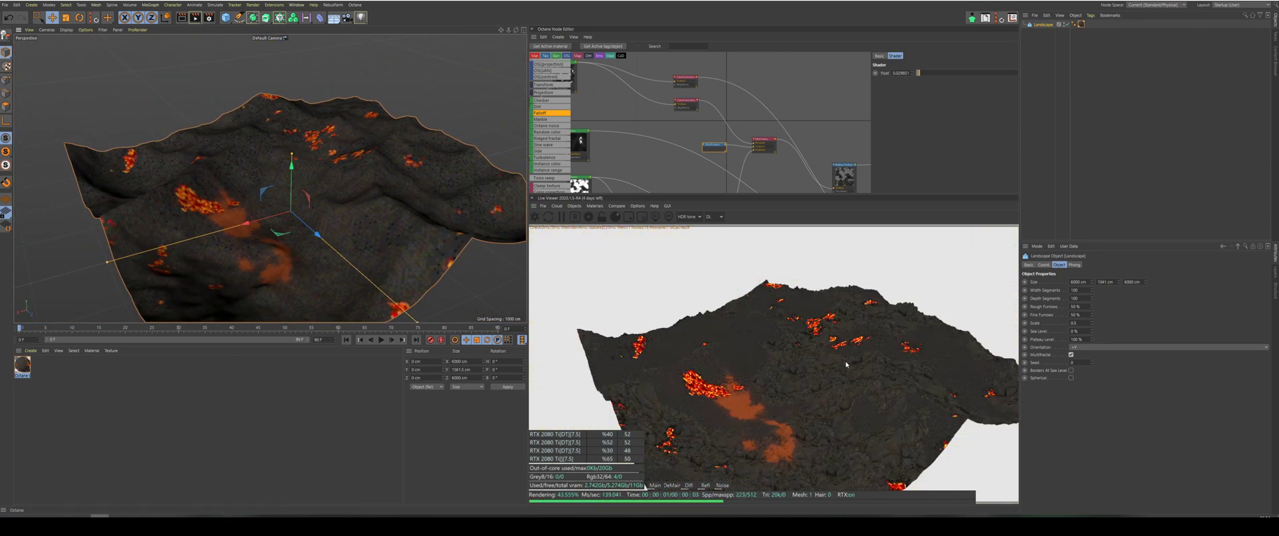
{"action": "scroll", "coordinate": [276, 295], "scroll_direction": "up", "scroll_amount": 5}
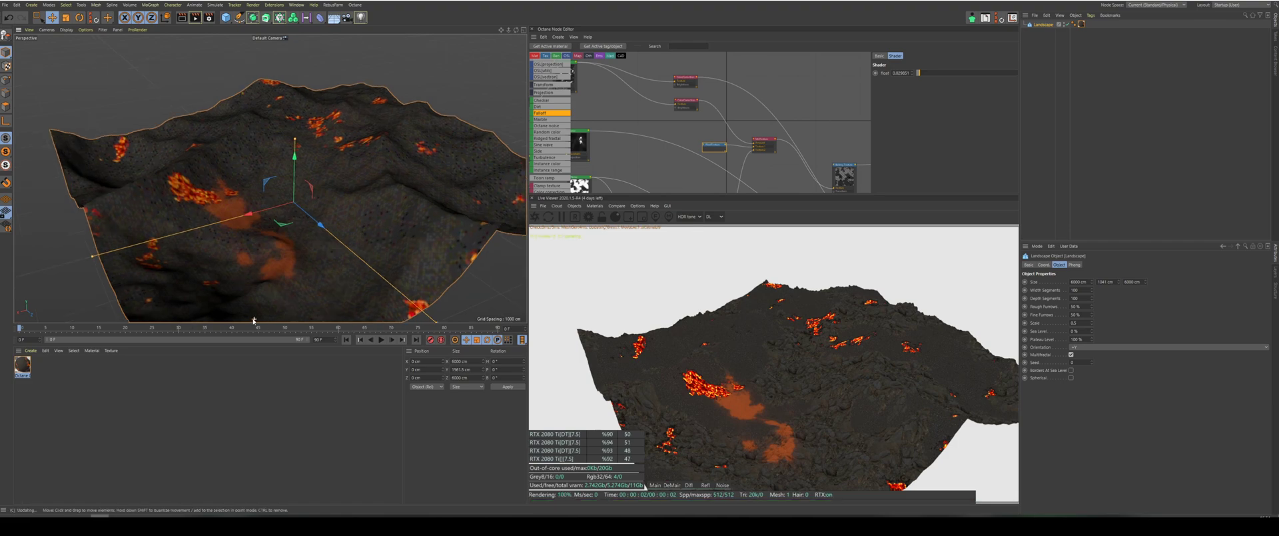
{"action": "scroll", "coordinate": [276, 295], "scroll_direction": "up", "scroll_amount": 4}
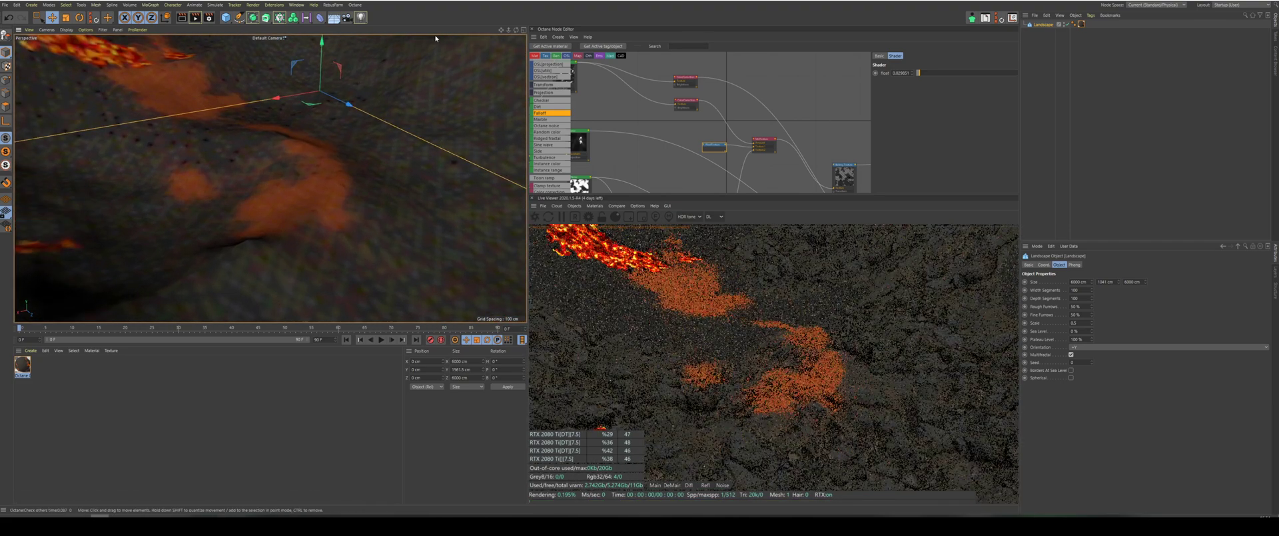
{"action": "left_click_drag", "start_coordinate": [501, 30], "coordinate": [497, 50]}
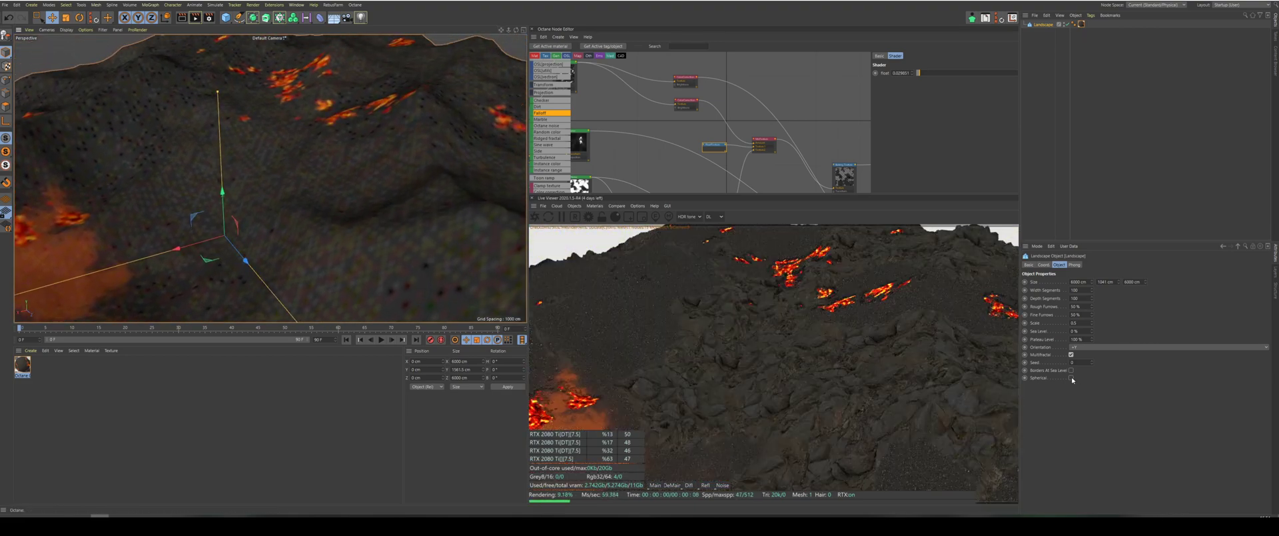
{"action": "scroll", "coordinate": [358, 127], "scroll_direction": "up", "scroll_amount": 1}
{"action": "scroll", "coordinate": [358, 127], "scroll_direction": "up", "scroll_amount": 1}
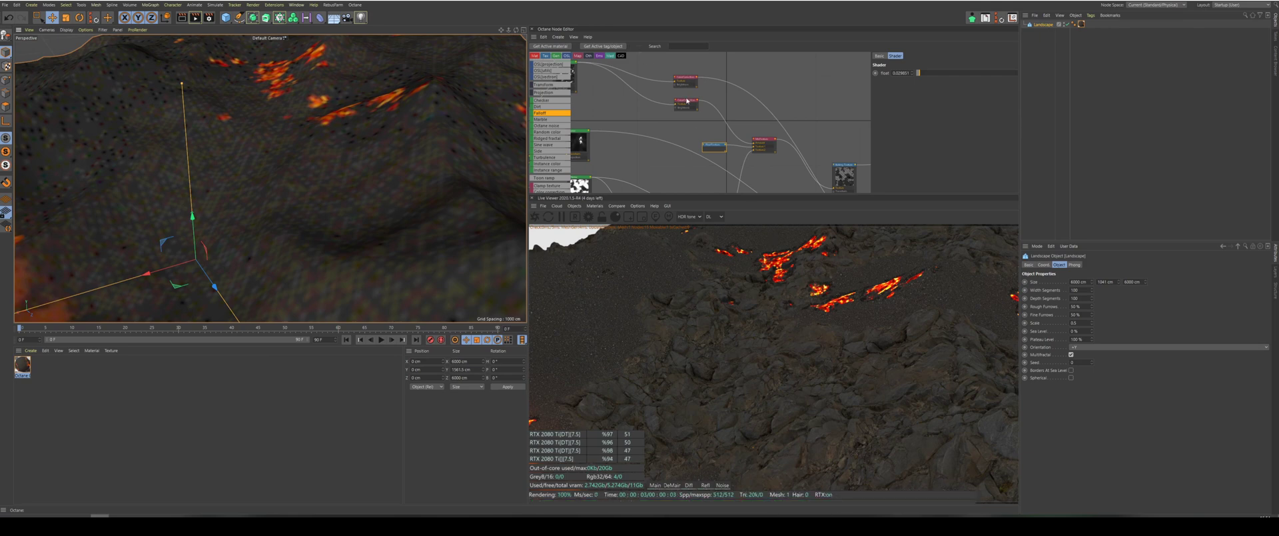
Set the resolution of the Baking Texture node to 2048.
{"action": "left_click", "coordinate": [836, 164]}
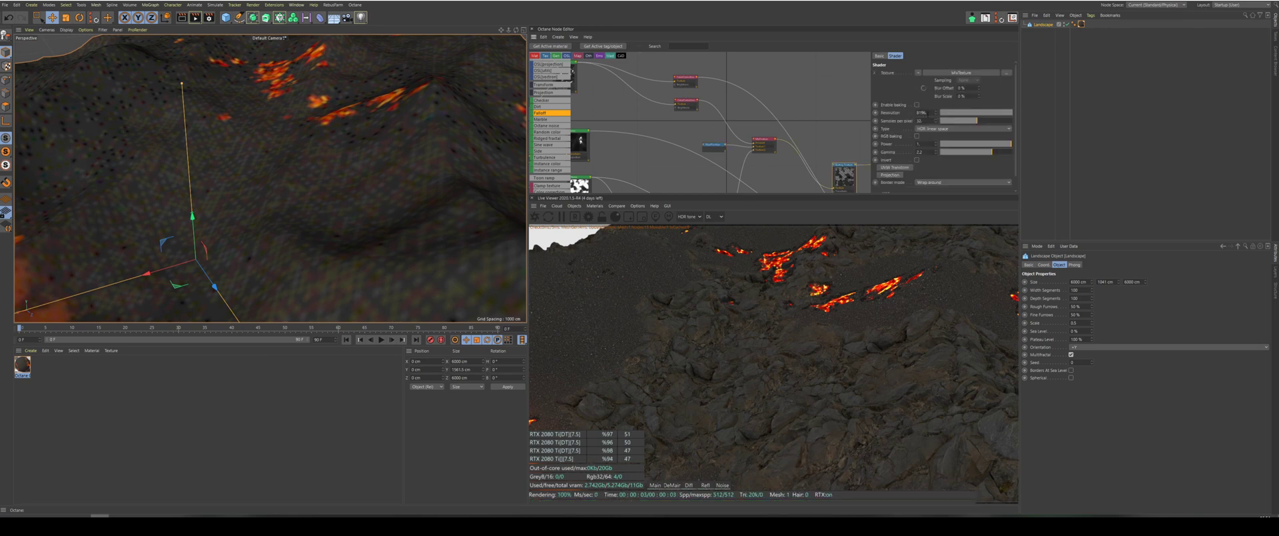
{"action": "left_click_drag", "start_coordinate": [928, 114], "coordinate": [874, 113]}
{"action": "type", "text": "2048"}
{"action": "key", "text": "Return"}
Set the float node that feeds the Baking Texture's displacement input network to 0.035.
{"action": "left_click", "coordinate": [710, 146]}
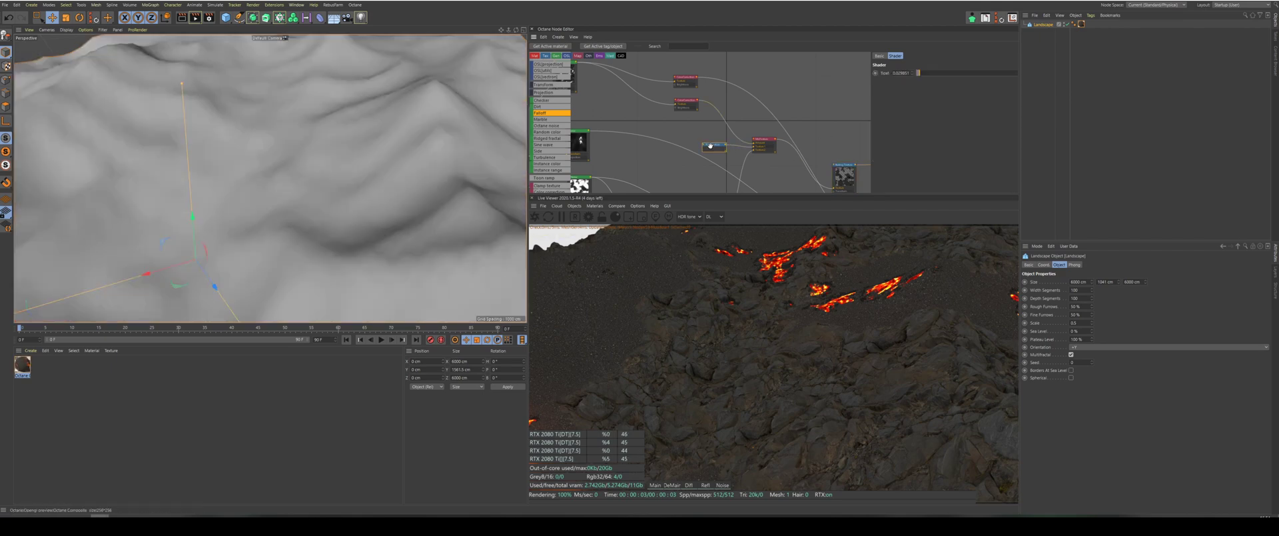
{"action": "left_click_drag", "start_coordinate": [898, 72], "coordinate": [925, 73]}
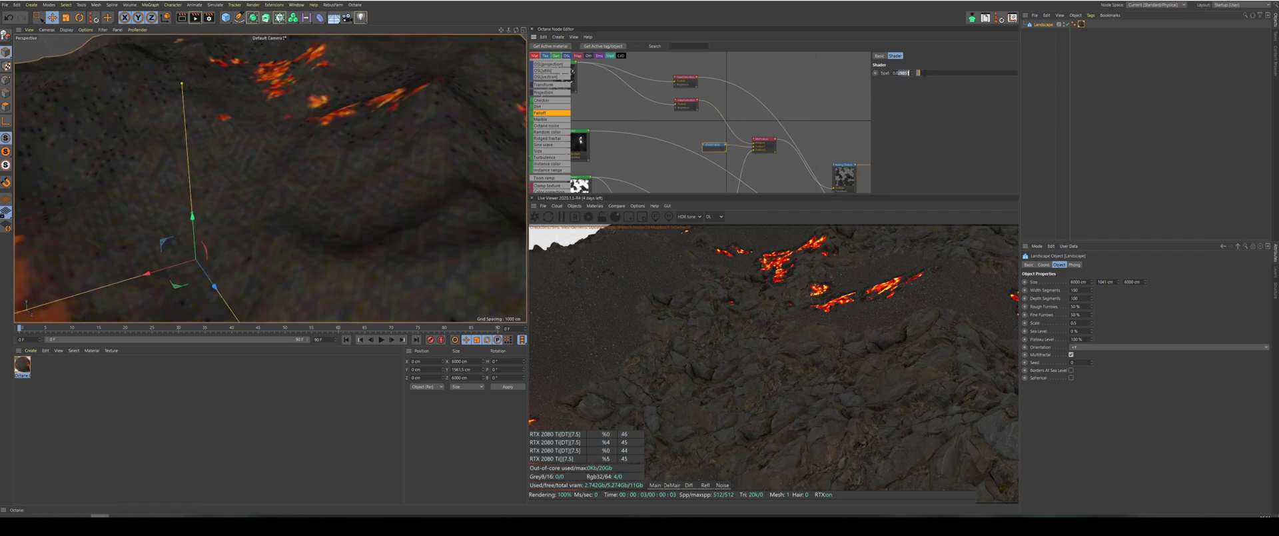
{"action": "type", "text": "35"}
{"action": "key", "text": "Return"}
Set the displacement's level of detail to 2048x2048 and turn on Enable baking on the Baking Texture node.
{"action": "left_click", "coordinate": [843, 168]}
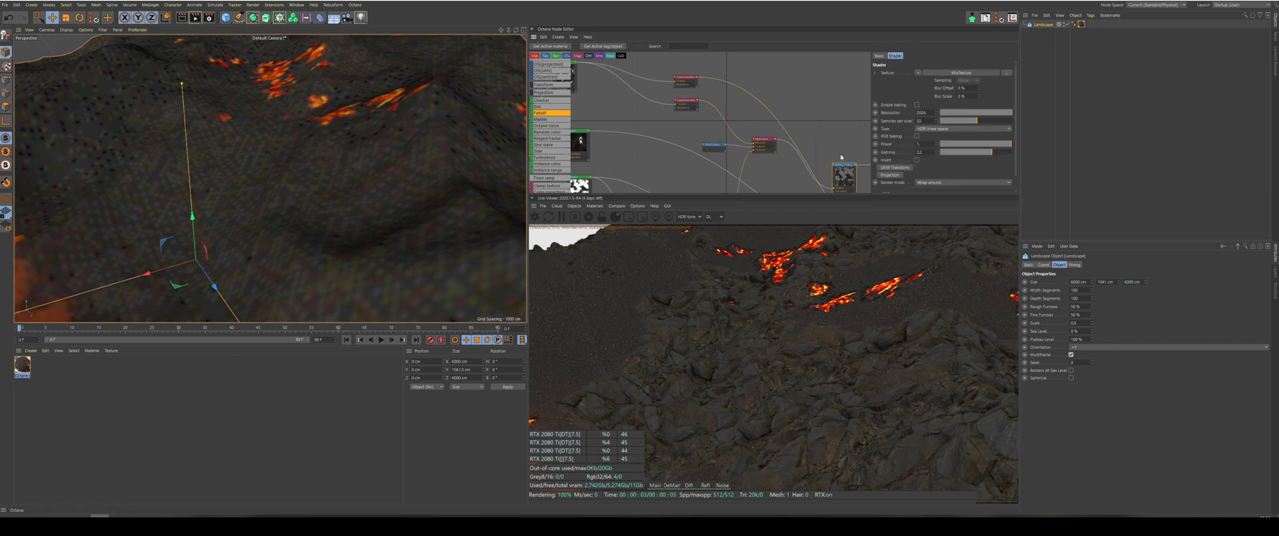
{"action": "scroll", "coordinate": [833, 106], "scroll_direction": "down", "scroll_amount": 2}
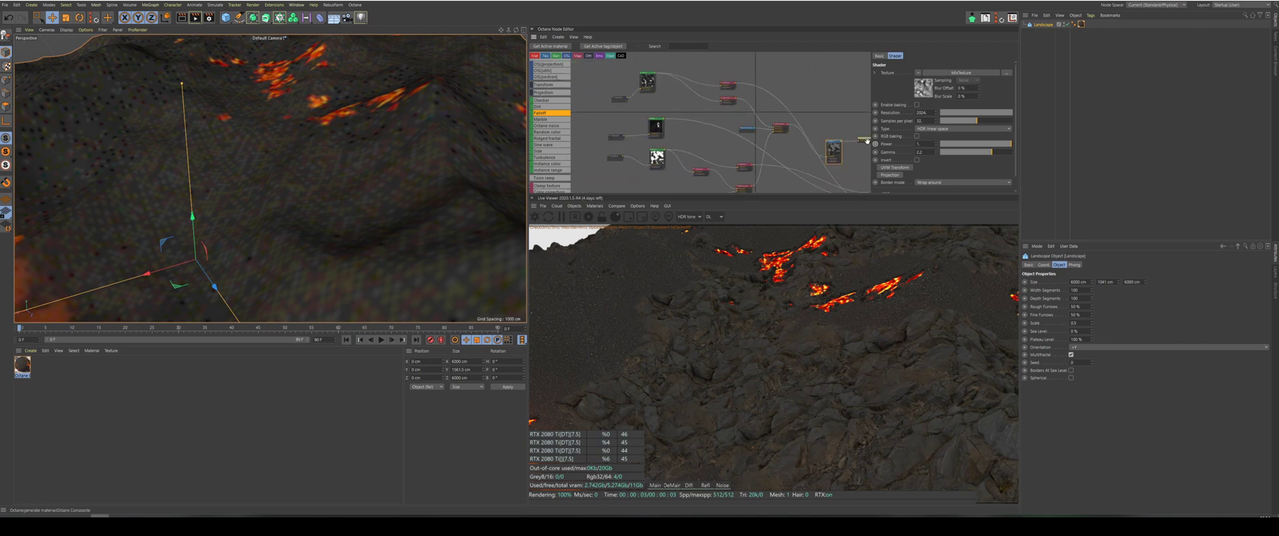
{"action": "left_click", "coordinate": [865, 140]}
{"action": "left_click", "coordinate": [923, 132]}
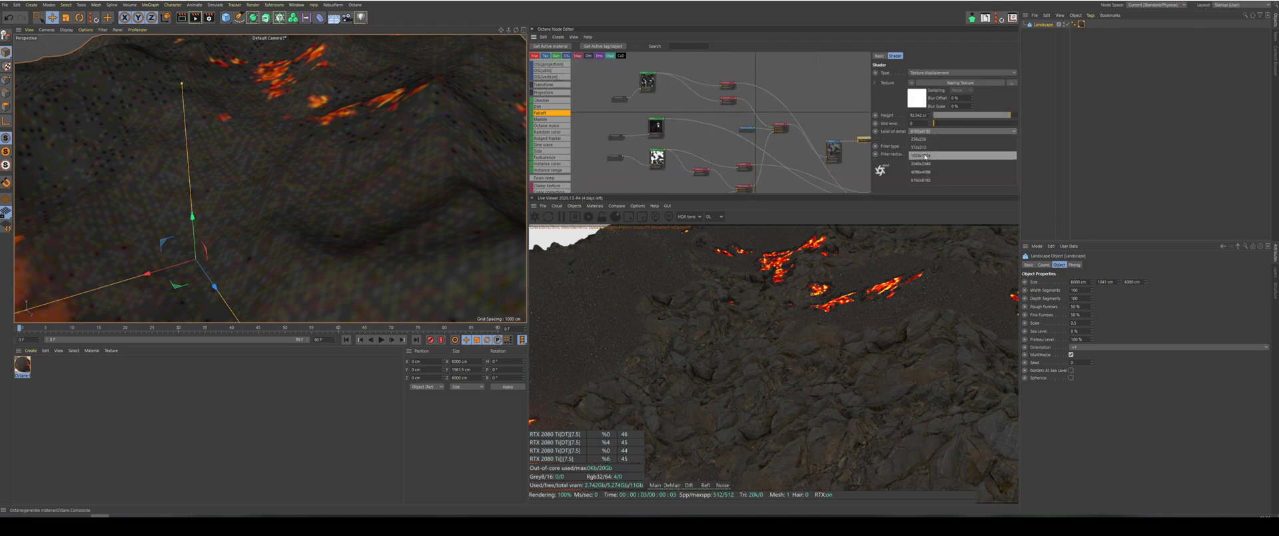
{"action": "left_click", "coordinate": [924, 164]}
{"action": "left_click", "coordinate": [835, 151]}
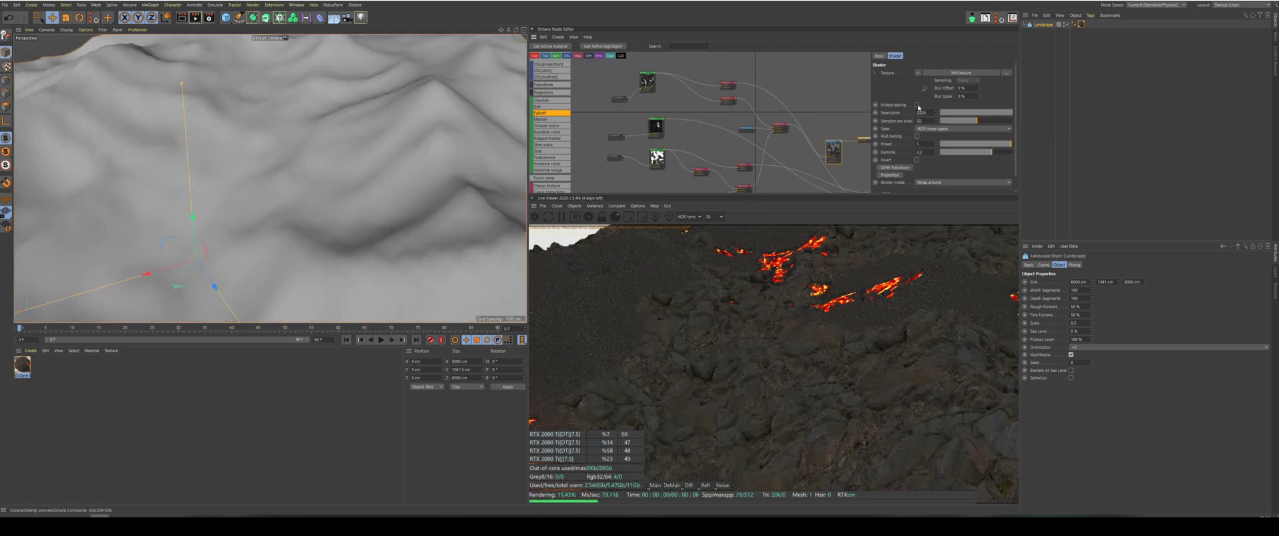
{"action": "left_click", "coordinate": [917, 104]}
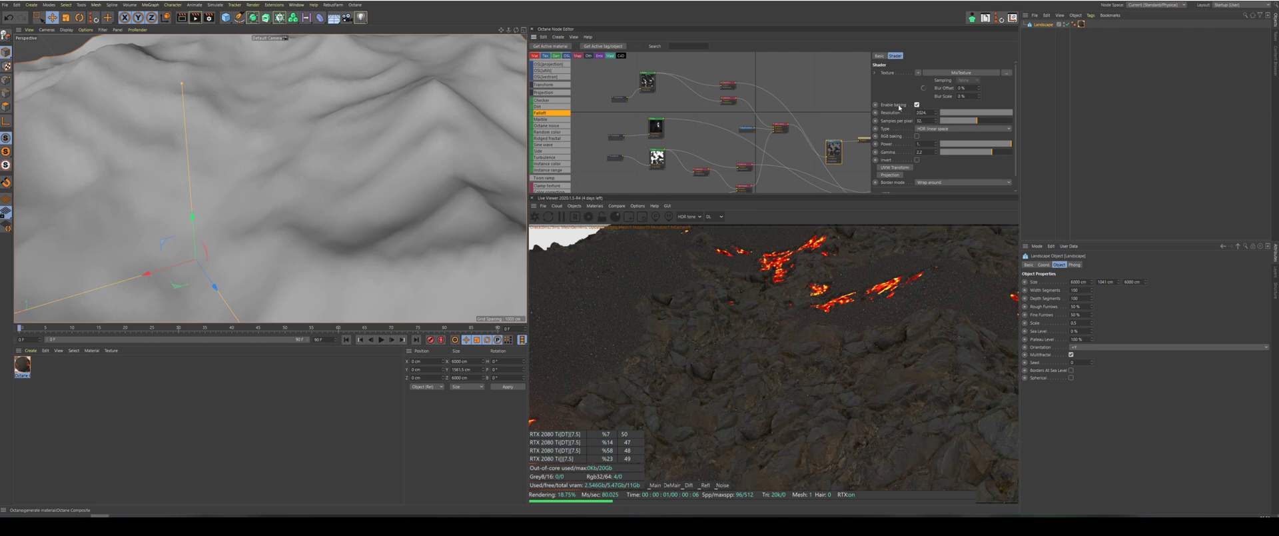
{"action": "left_click", "coordinate": [834, 112]}
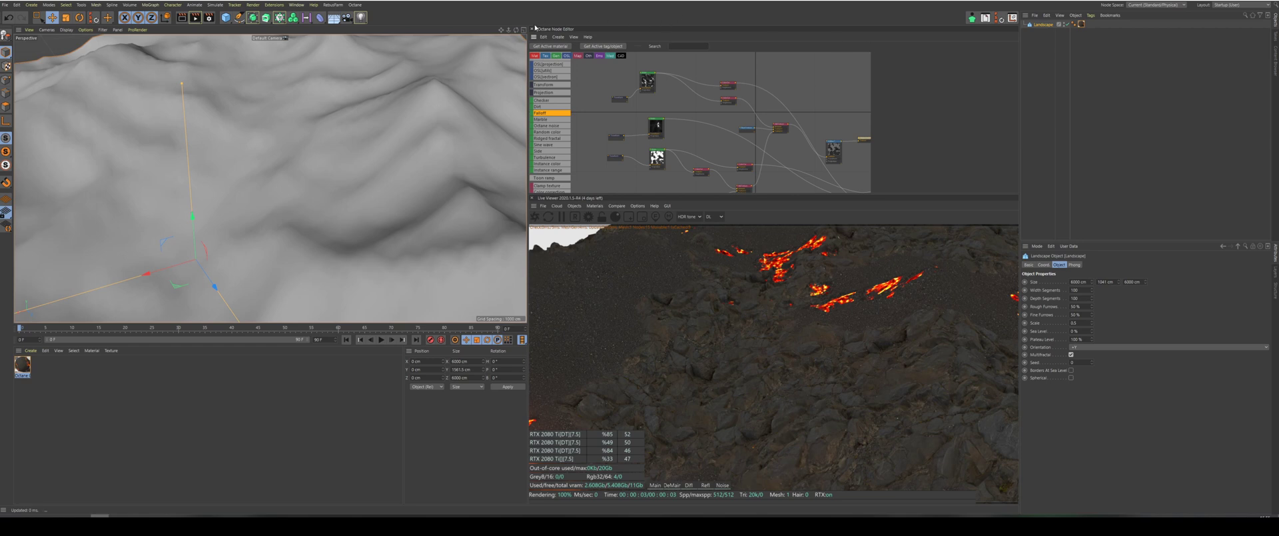
Raise the float node feeding the displacement network to about 0.1 for stronger rock relief.
{"action": "left_click_drag", "start_coordinate": [516, 30], "coordinate": [511, 29]}
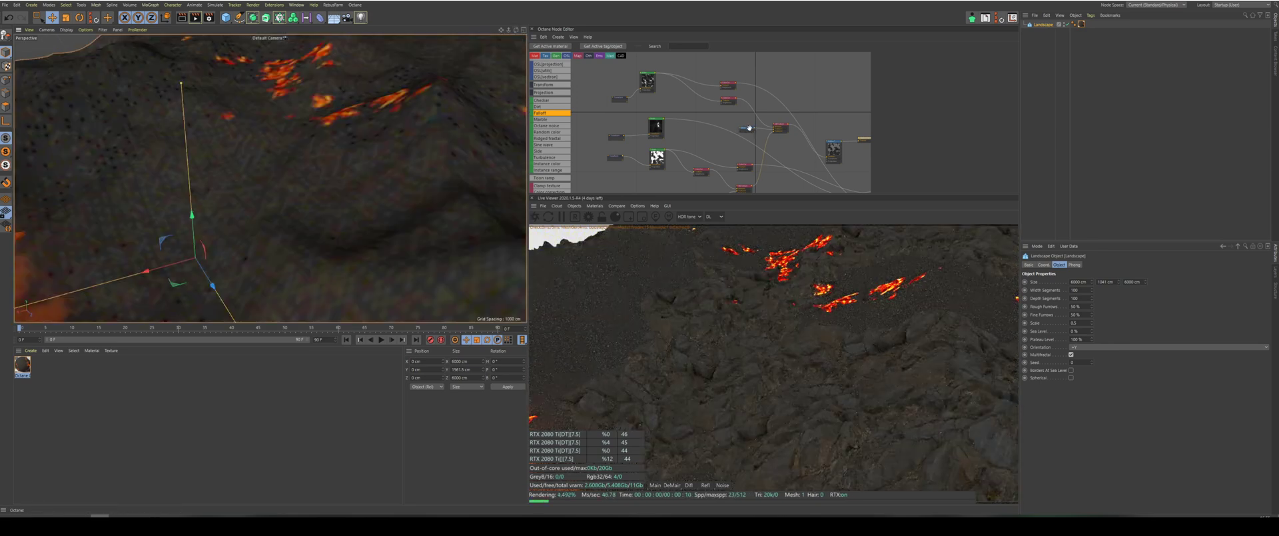
{"action": "left_click", "coordinate": [748, 128]}
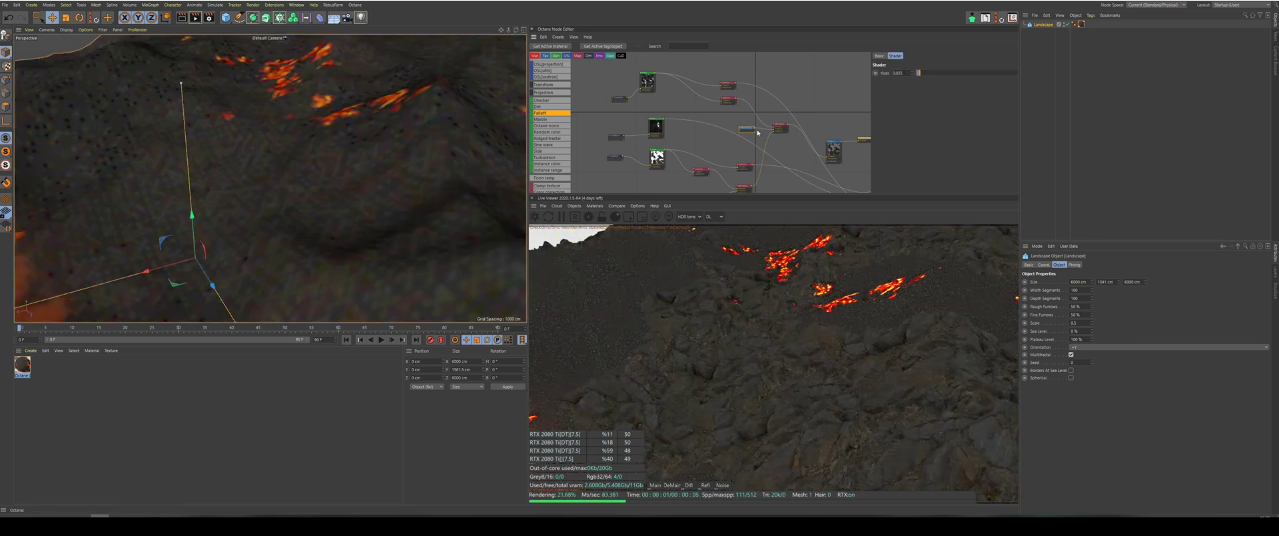
{"action": "left_click", "coordinate": [925, 74]}
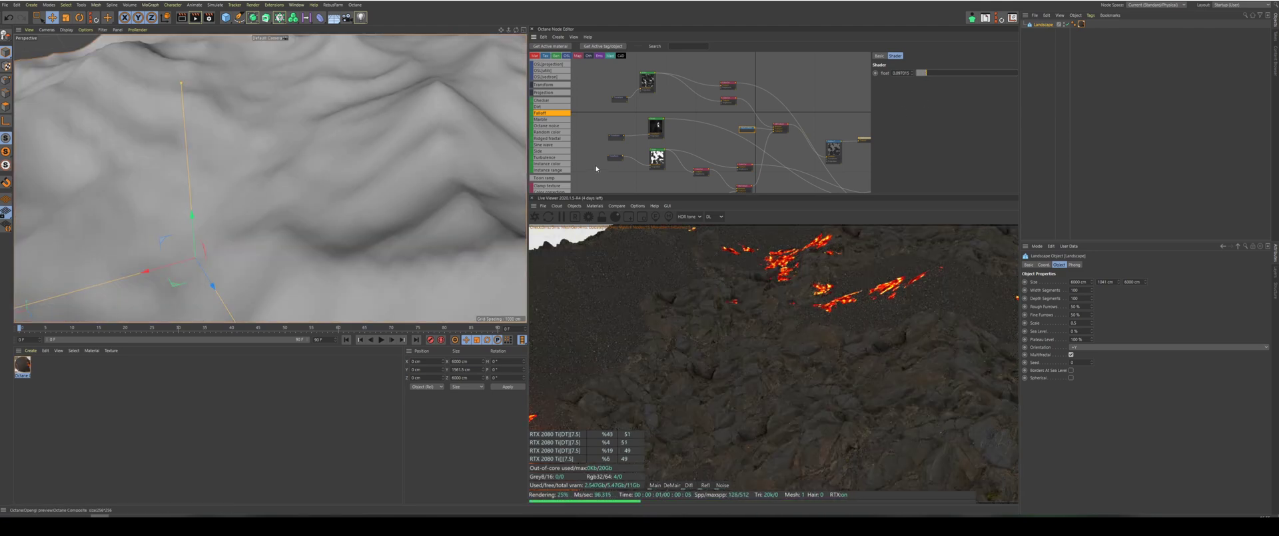
Lower the gamma of the color correction node connected to the lower grey image texture.
{"action": "scroll", "coordinate": [586, 121], "scroll_direction": "down", "scroll_amount": 5}
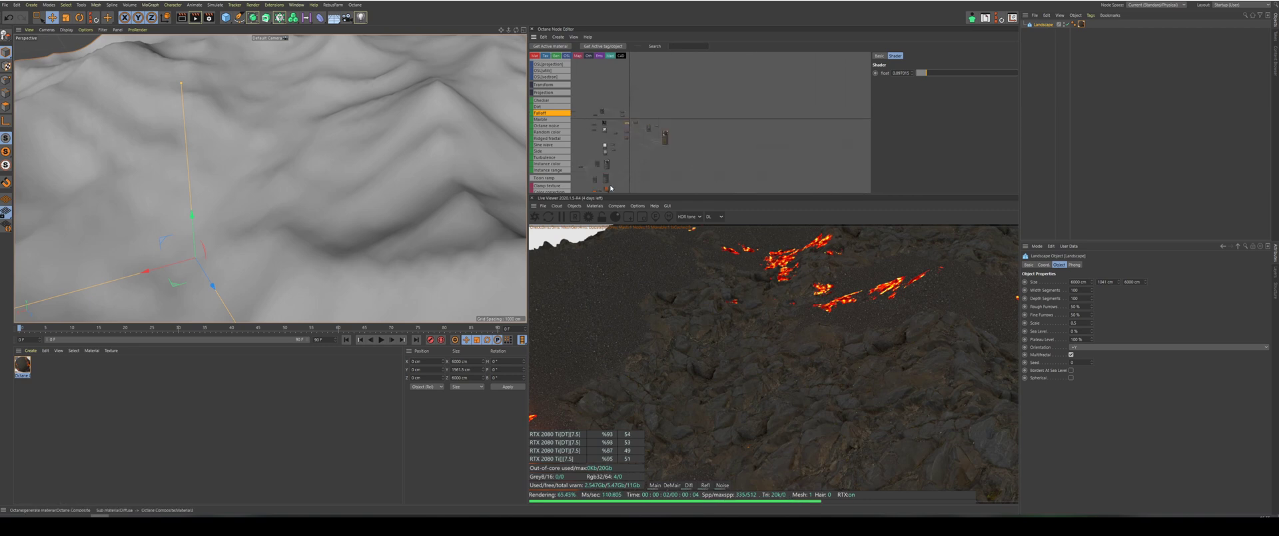
{"action": "scroll", "coordinate": [709, 157], "scroll_direction": "up", "scroll_amount": 5}
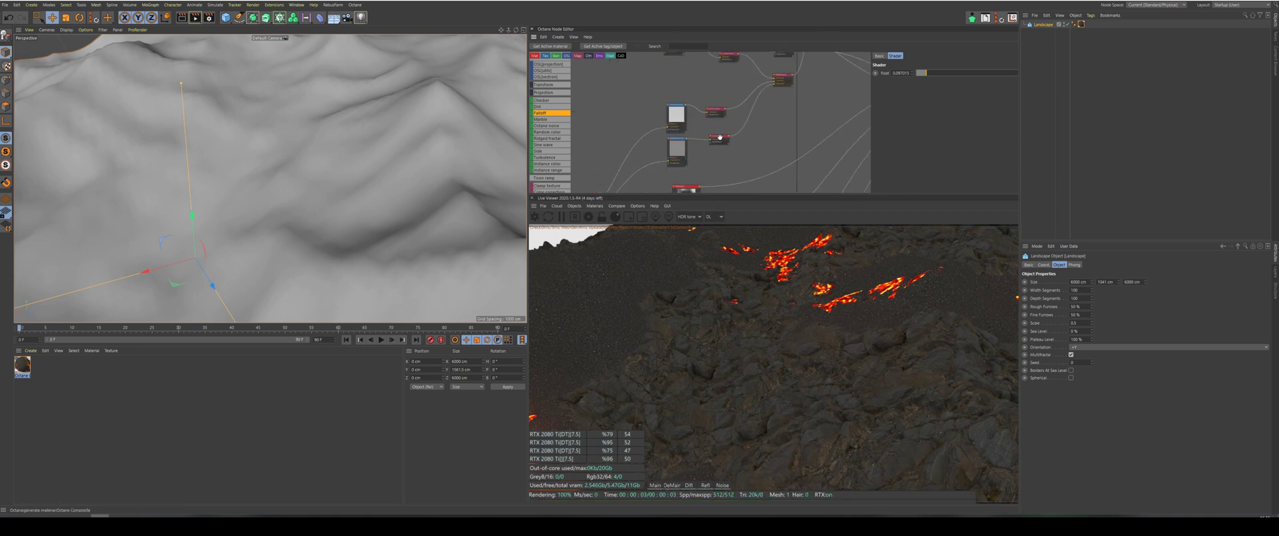
{"action": "left_click", "coordinate": [719, 137]}
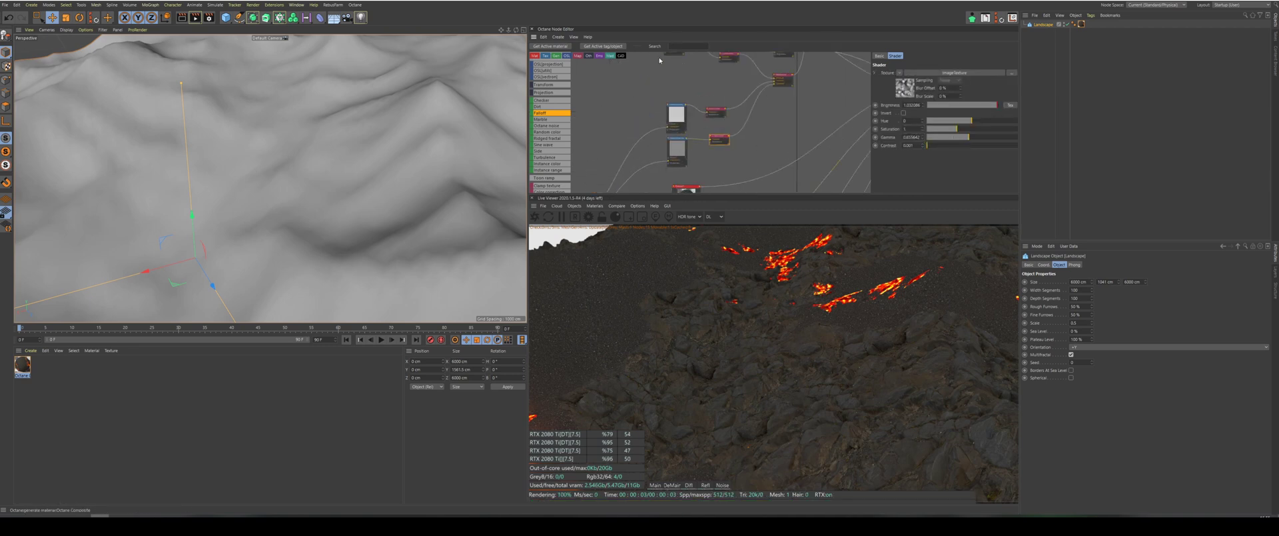
{"action": "left_click_drag", "start_coordinate": [516, 32], "coordinate": [515, 34]}
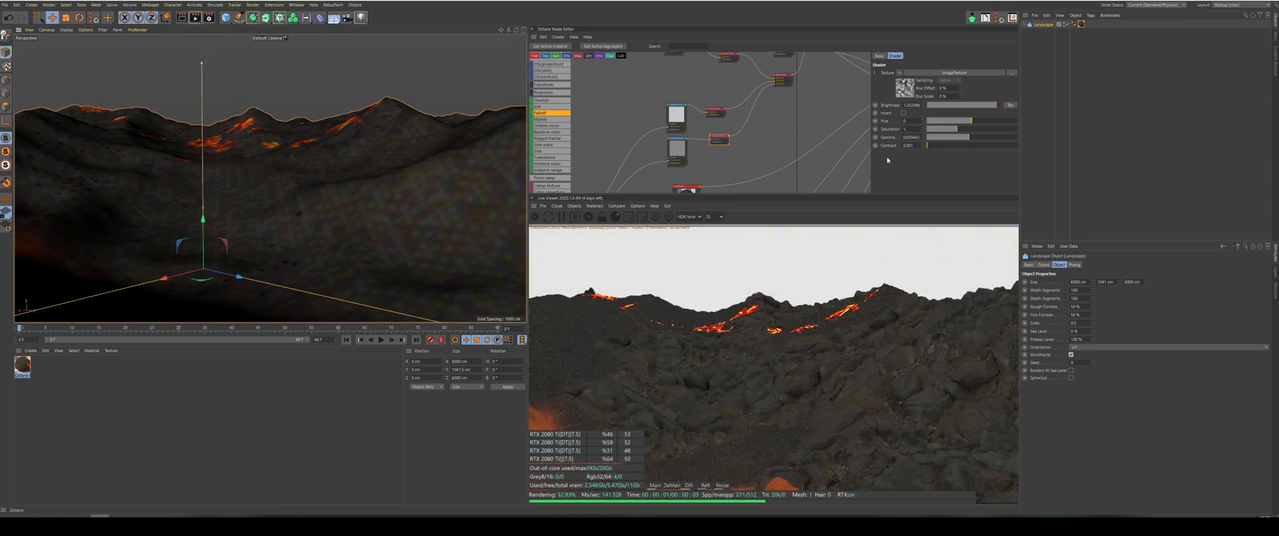
{"action": "left_click", "coordinate": [972, 138]}
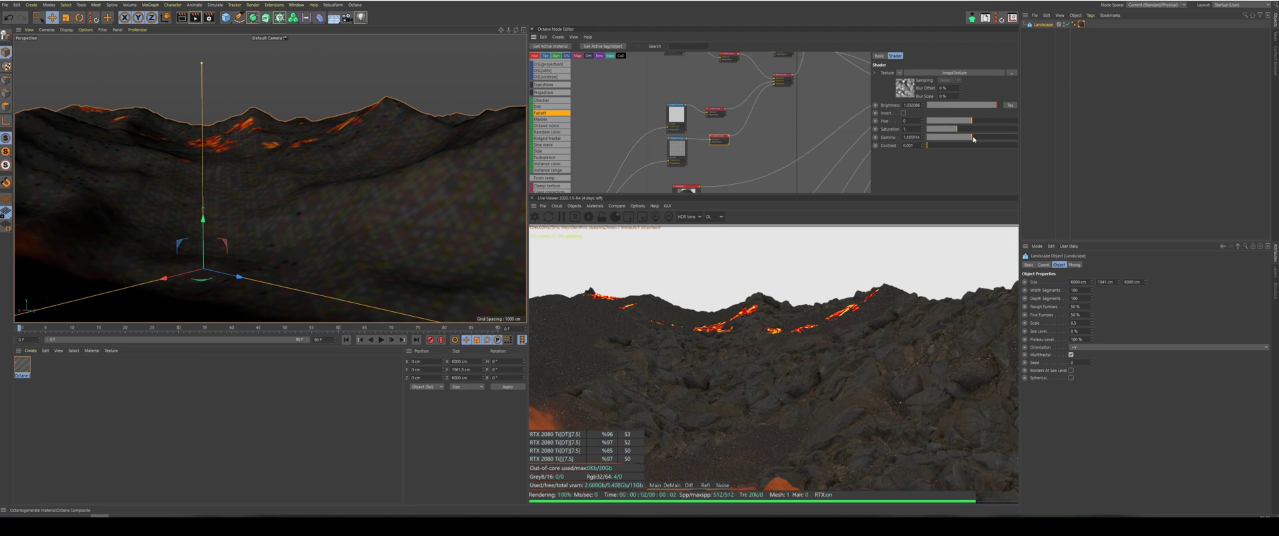
{"action": "left_click_drag", "start_coordinate": [965, 140], "coordinate": [962, 139]}
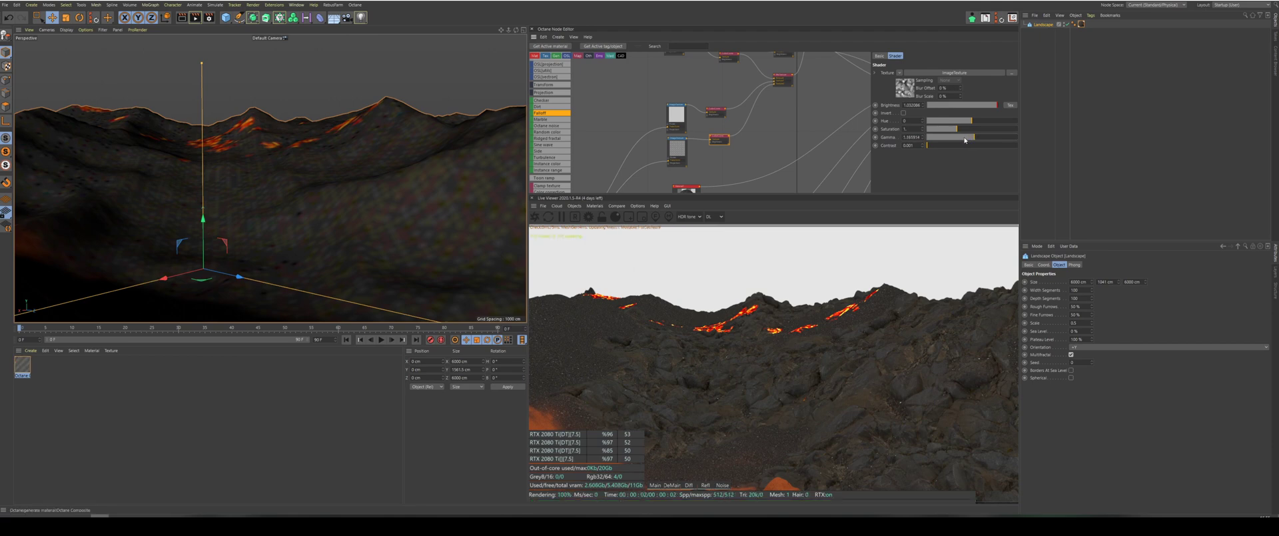
{"action": "left_click", "coordinate": [961, 138]}
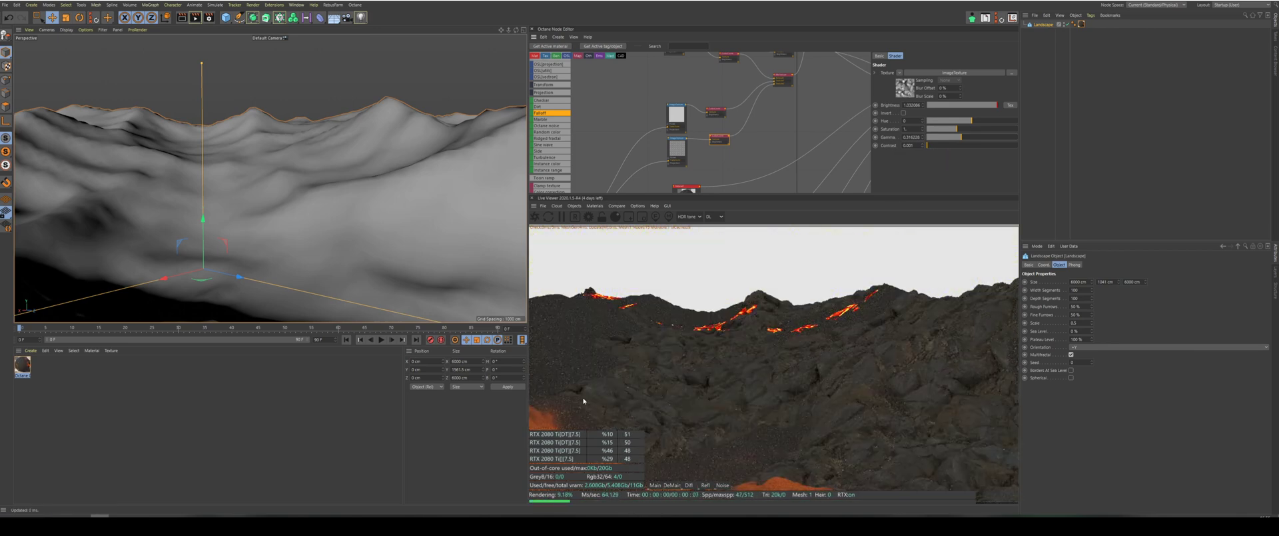
Raise the gamma of the color correction node fed by the lower grey image texture and check the rock slope in the render.
{"action": "left_click", "coordinate": [963, 138]}
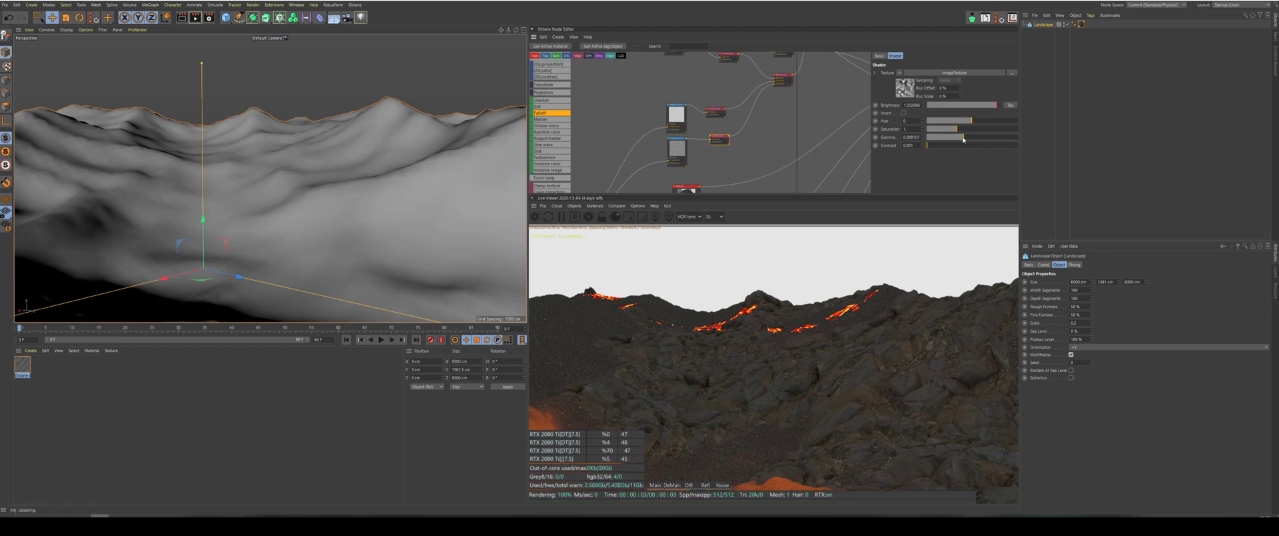
{"action": "left_click_drag", "start_coordinate": [500, 30], "coordinate": [326, 39]}
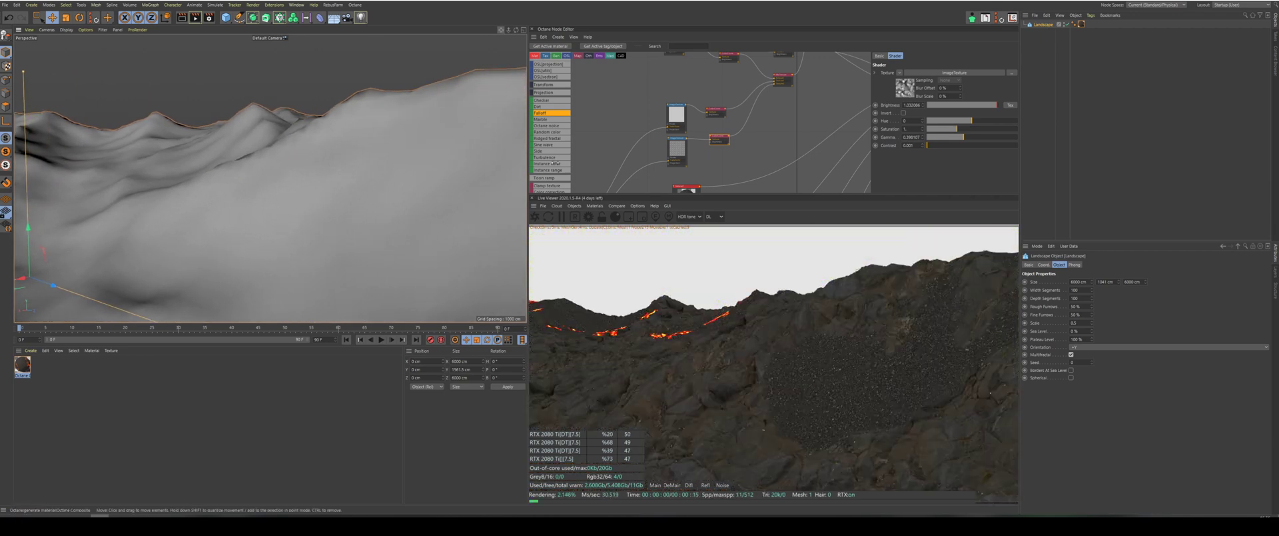
Fine-tune the gamma of the high-contrast color correction node connected after the black-and-white noise texture.
{"action": "scroll", "coordinate": [746, 144], "scroll_direction": "down", "scroll_amount": 3}
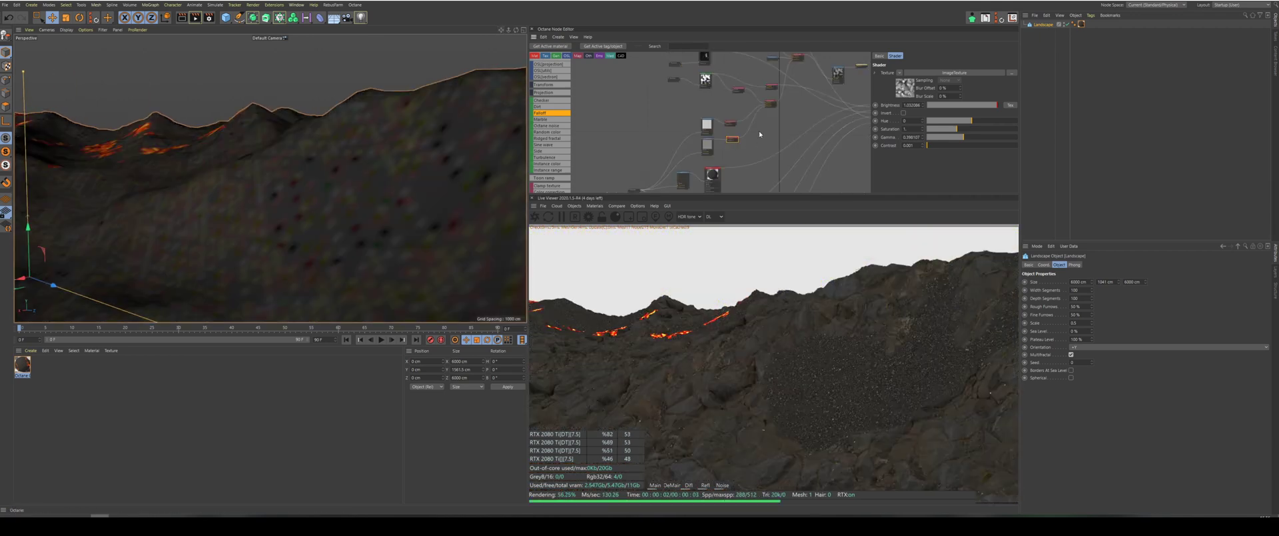
{"action": "scroll", "coordinate": [765, 179], "scroll_direction": "down", "scroll_amount": 2}
{"action": "scroll", "coordinate": [751, 109], "scroll_direction": "up", "scroll_amount": 5}
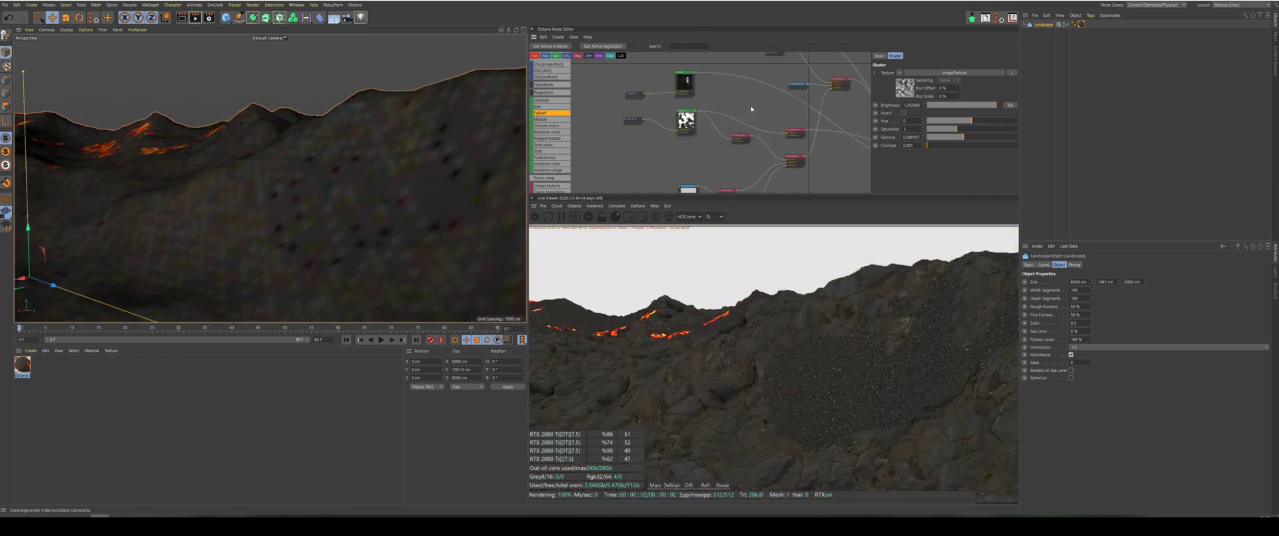
{"action": "left_click", "coordinate": [794, 131]}
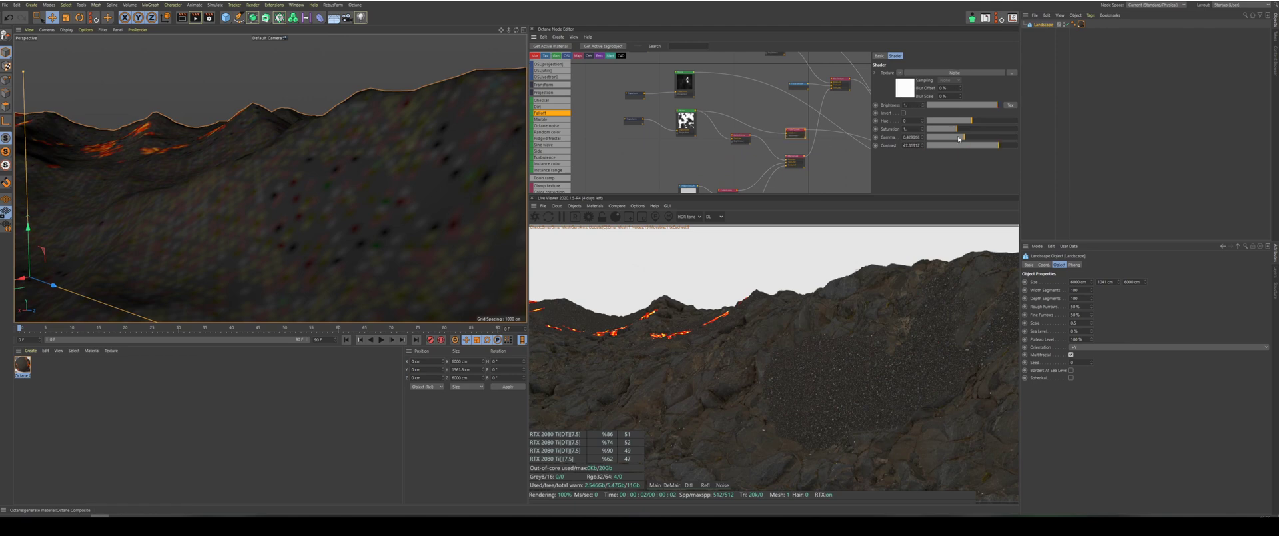
{"action": "mouse_move", "coordinate": [963, 138]}
{"action": "left_mouse_down"}
{"action": "mouse_move", "coordinate": [951, 141]}
{"action": "mouse_move", "coordinate": [963, 140]}
{"action": "left_mouse_up"}
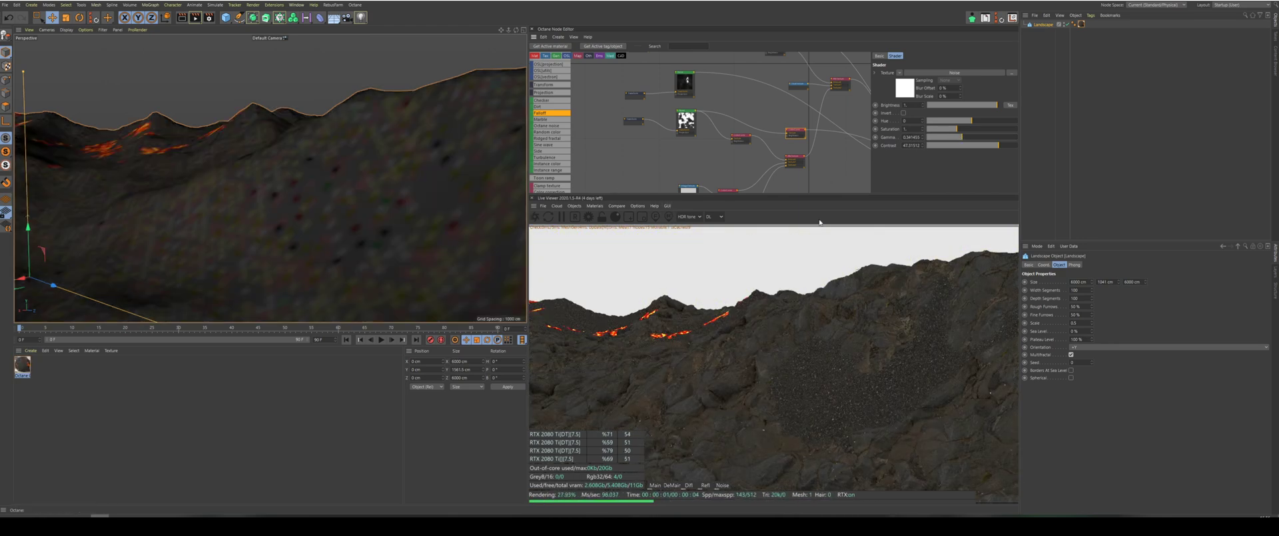
{"action": "left_click", "coordinate": [961, 140]}
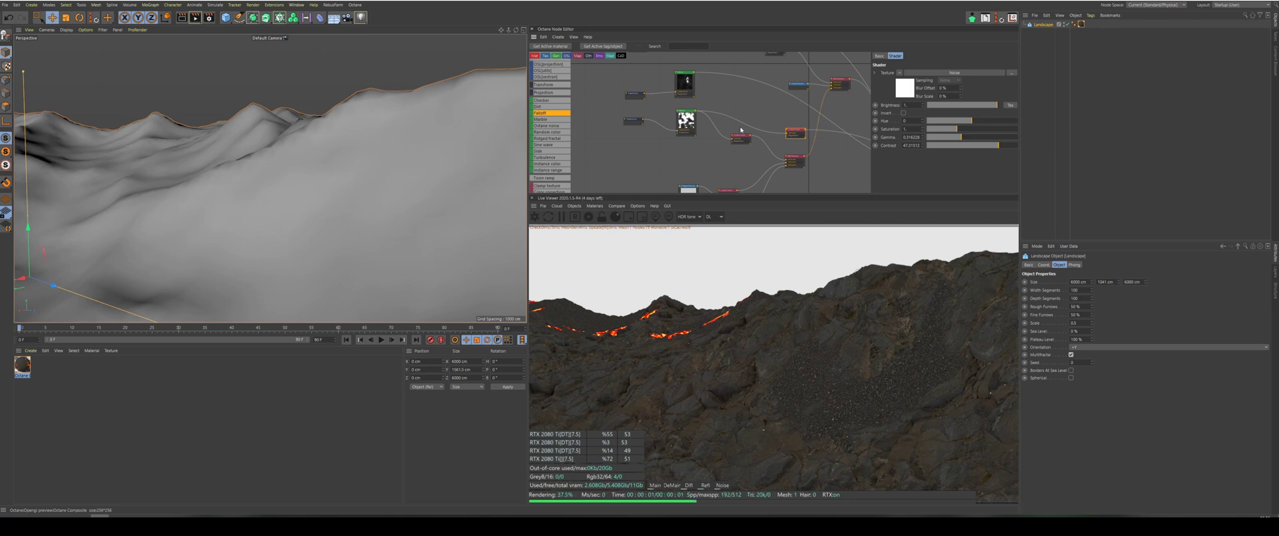
Set the omega of the black-and-white blotchy noise texture to 0.6.
{"action": "left_click", "coordinate": [688, 117]}
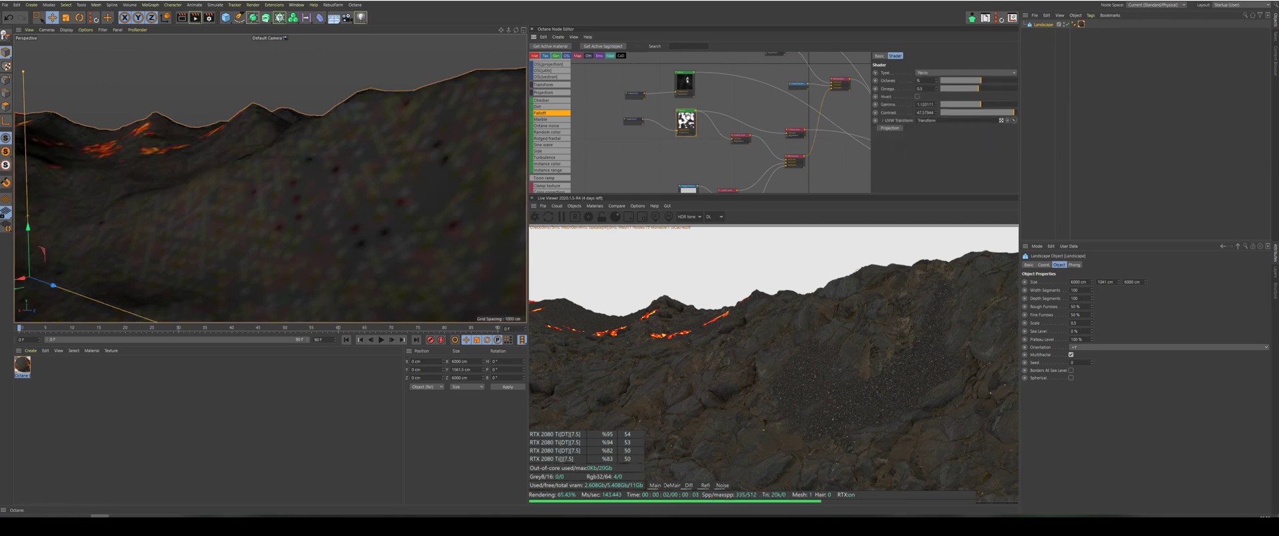
{"action": "left_click", "coordinate": [985, 82]}
{"action": "left_click", "coordinate": [981, 90]}
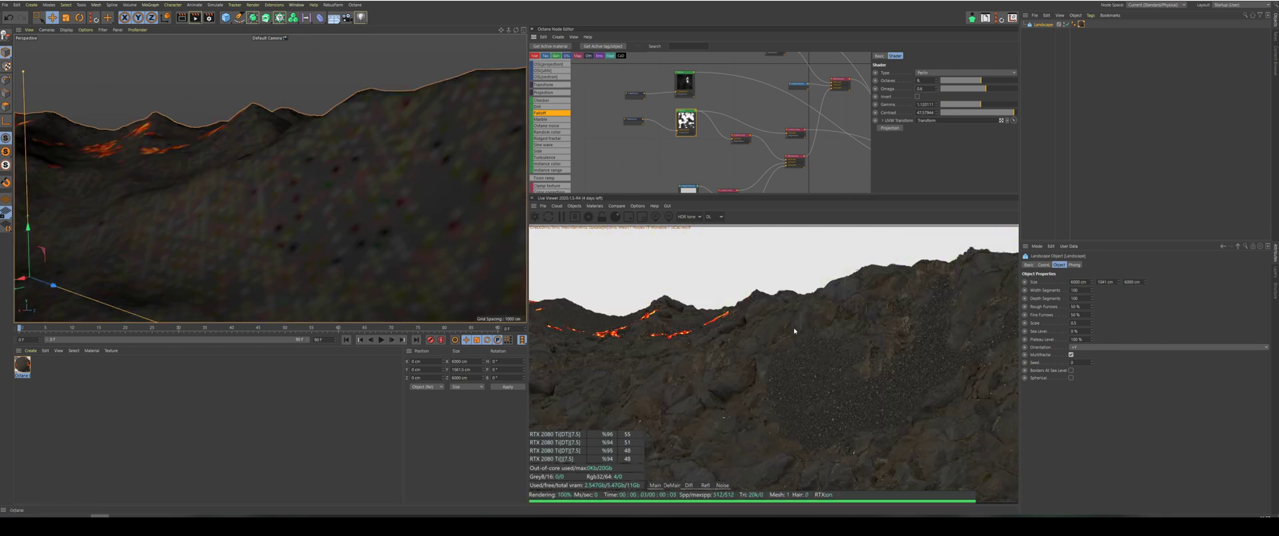
{"action": "scroll", "coordinate": [394, 215], "scroll_direction": "down", "scroll_amount": 5}
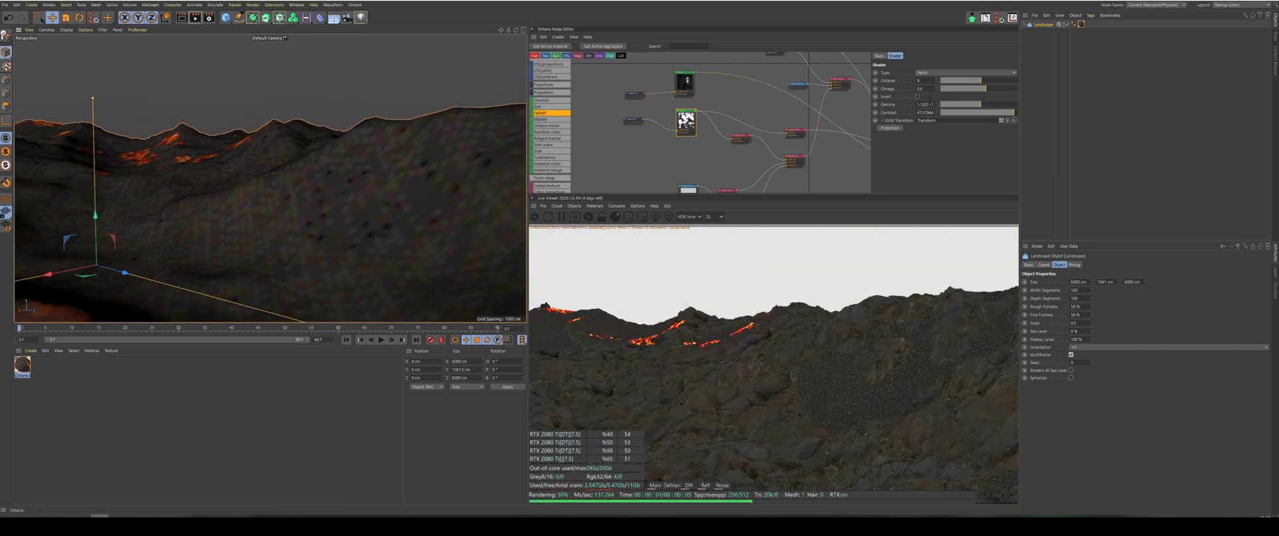
{"action": "double_click", "coordinate": [926, 104]}
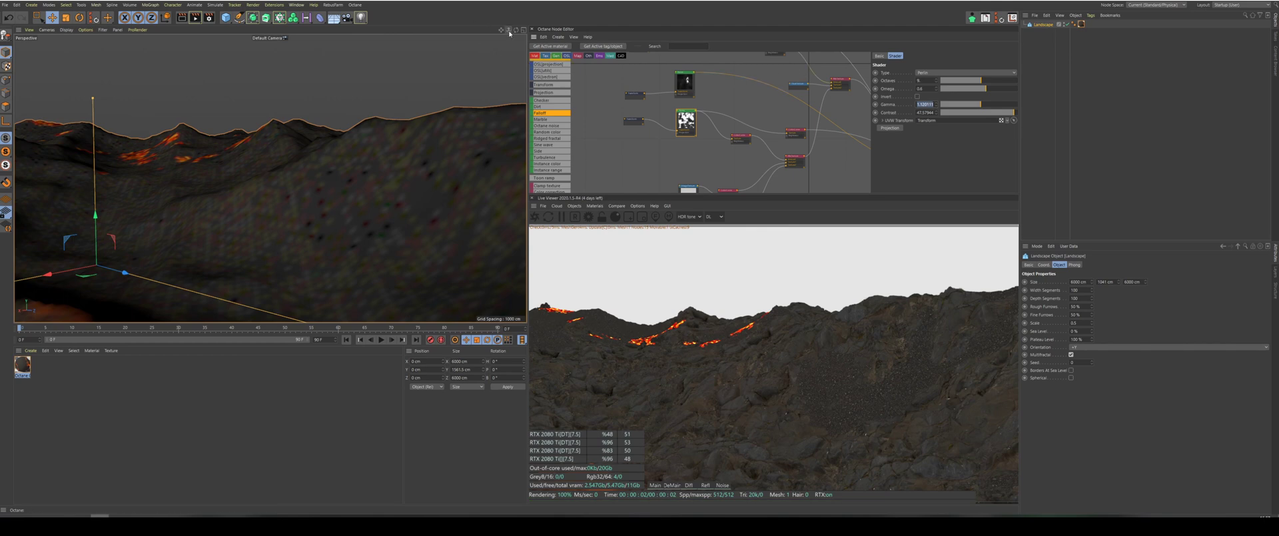
Examine the rock surface and lava transitions in the live render from several distances and camera angles.
{"action": "left_click_drag", "start_coordinate": [502, 30], "coordinate": [503, 32]}
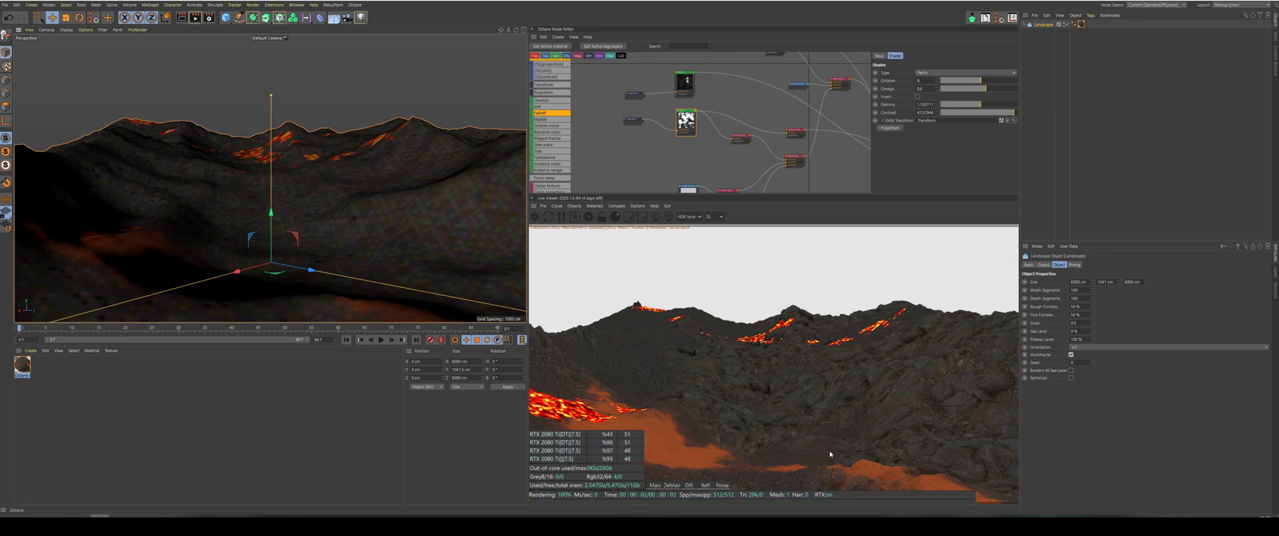
{"action": "scroll", "coordinate": [930, 427], "scroll_direction": "up", "scroll_amount": 4}
{"action": "scroll", "coordinate": [594, 326], "scroll_direction": "down", "scroll_amount": 4}
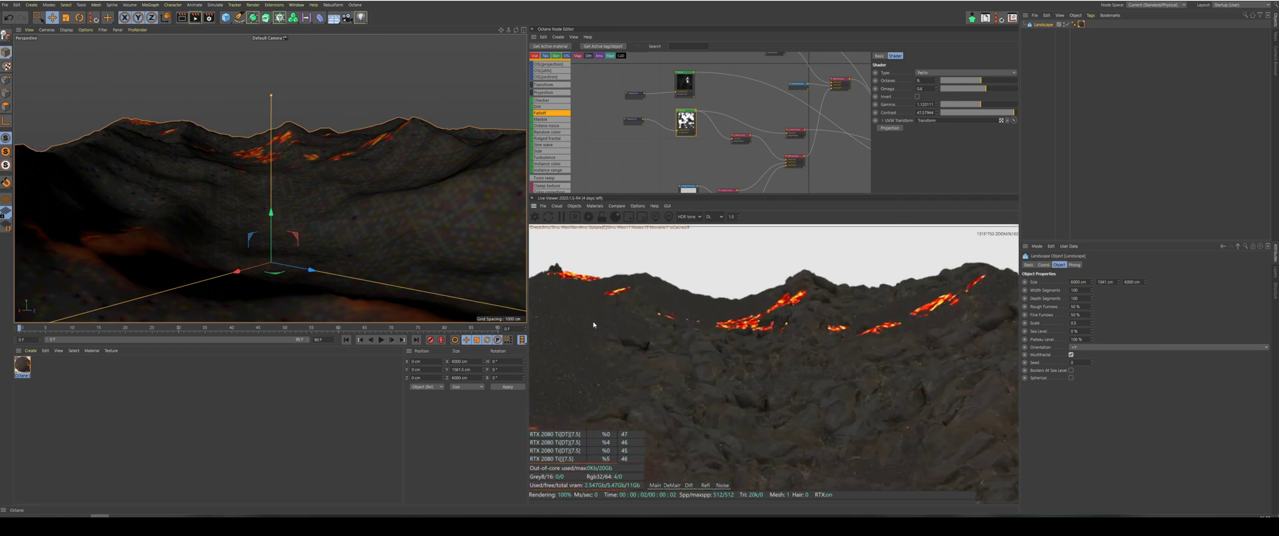
{"action": "scroll", "coordinate": [405, 191], "scroll_direction": "up", "scroll_amount": 3}
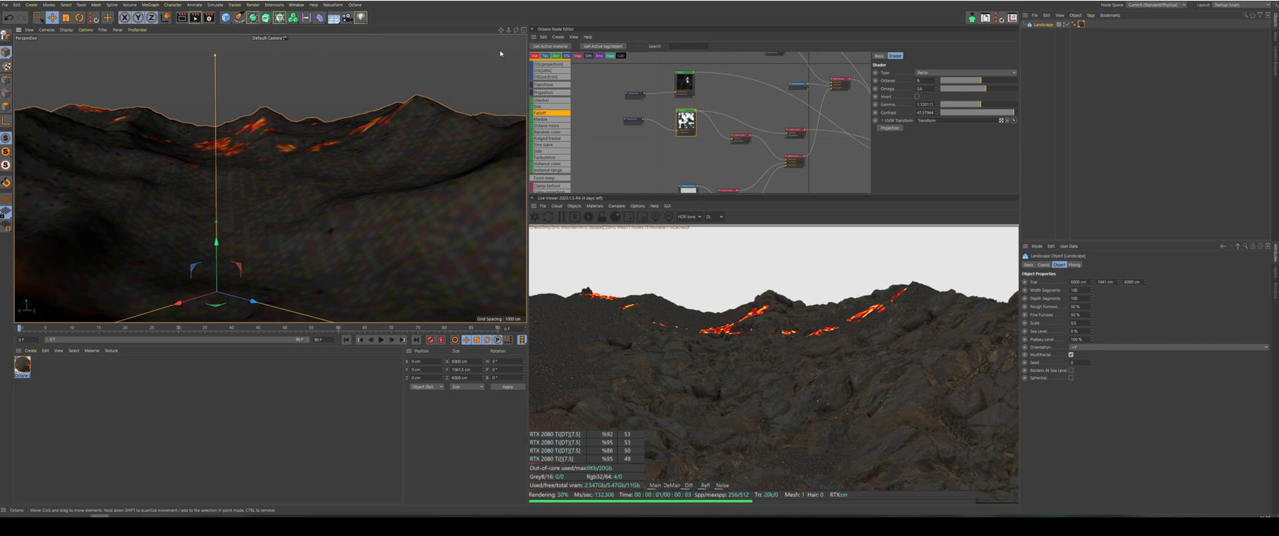
{"action": "left_click_drag", "start_coordinate": [516, 30], "coordinate": [515, 32]}
{"action": "scroll", "coordinate": [313, 177], "scroll_direction": "down", "scroll_amount": 4}
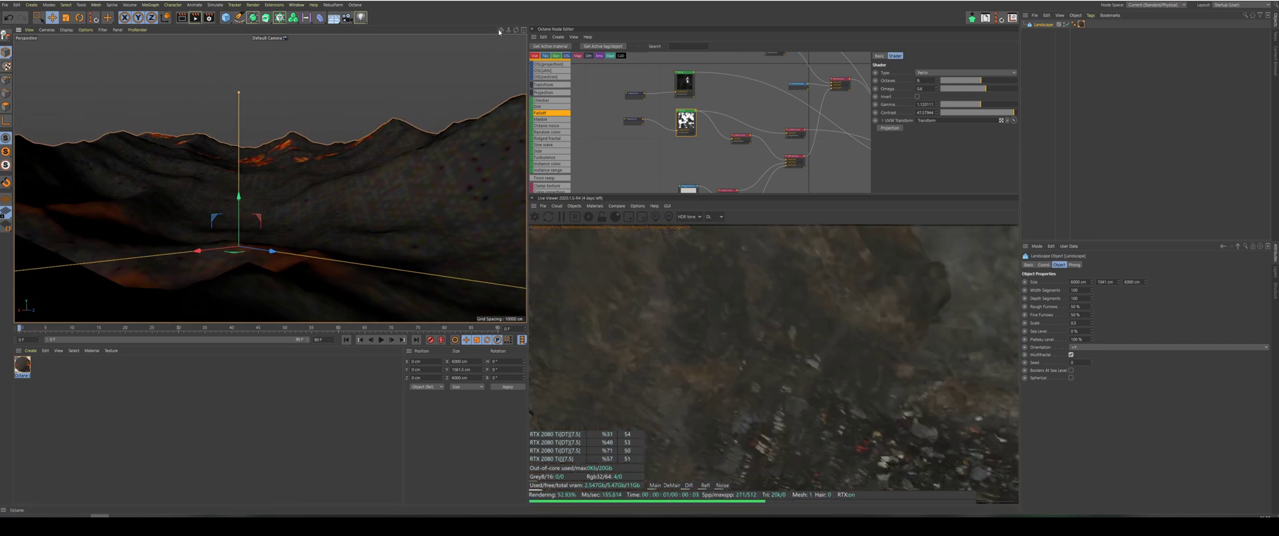
{"action": "left_click_drag", "start_coordinate": [501, 30], "coordinate": [388, 36]}
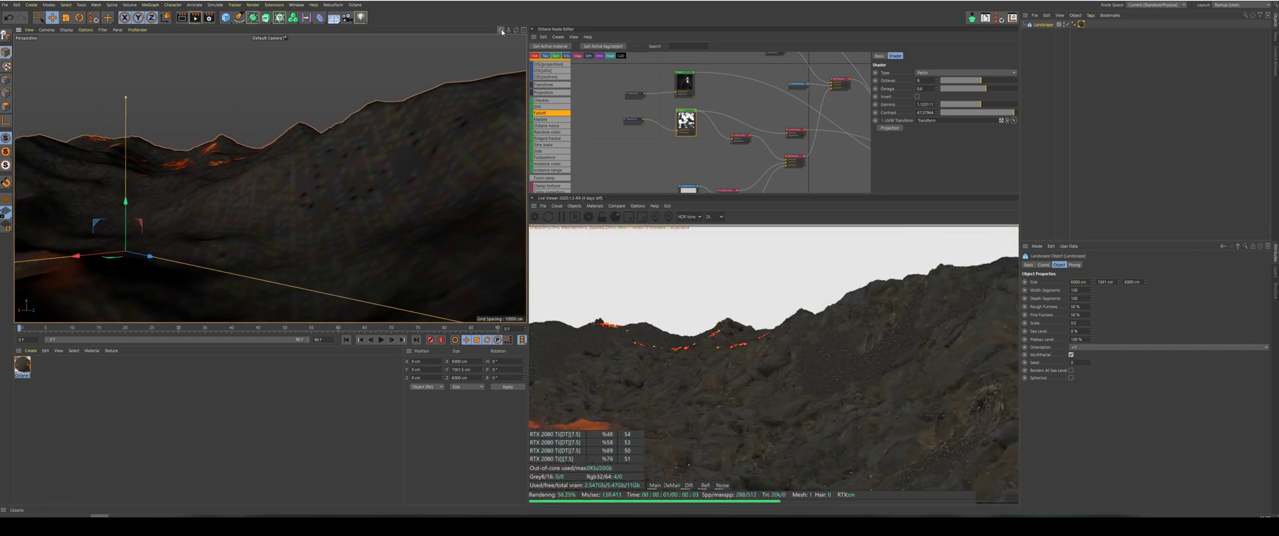
{"action": "left_click_drag", "start_coordinate": [508, 31], "coordinate": [693, 61]}
Set the Baking Texture node's resolution to 8192.
{"action": "scroll", "coordinate": [843, 117], "scroll_direction": "down", "scroll_amount": 4}
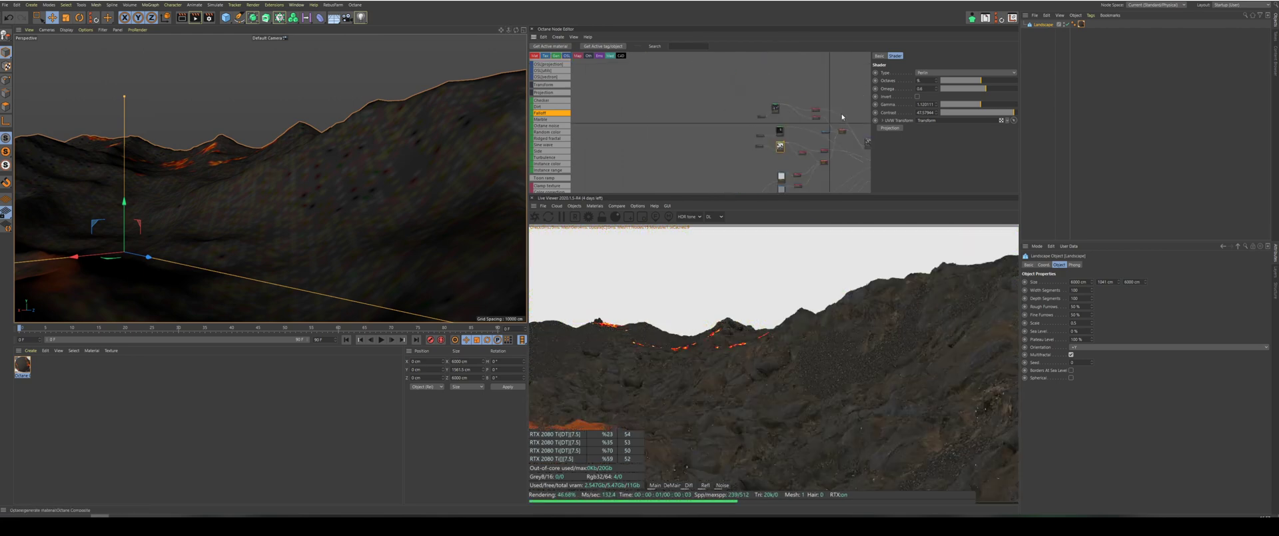
{"action": "left_click", "coordinate": [869, 141]}
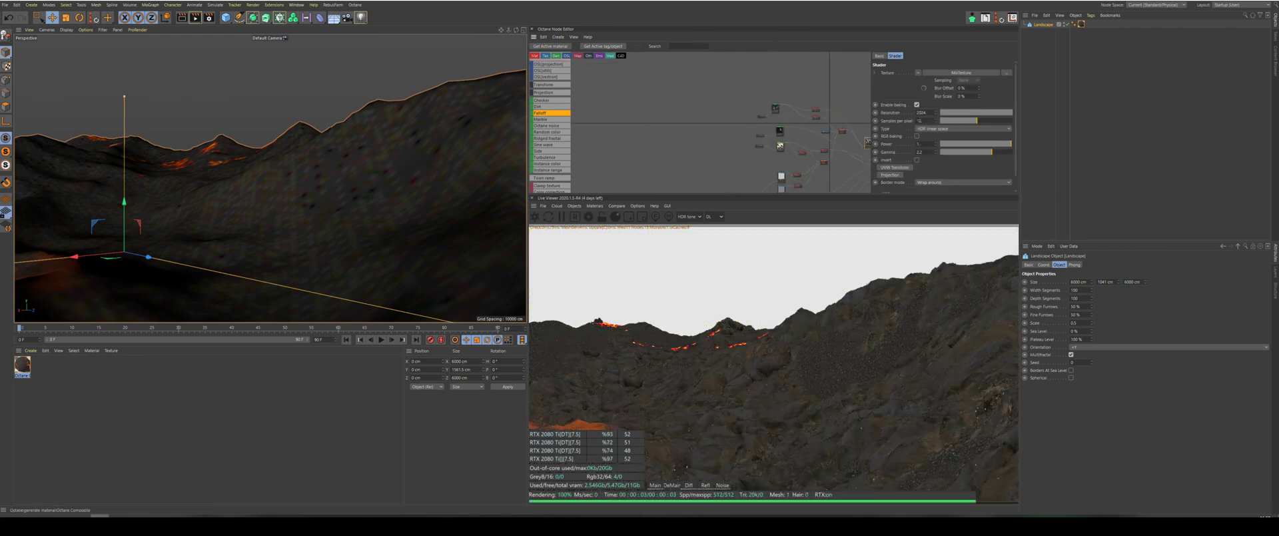
{"action": "scroll", "coordinate": [839, 99], "scroll_direction": "down", "scroll_amount": 3}
{"action": "scroll", "coordinate": [839, 99], "scroll_direction": "up", "scroll_amount": 5}
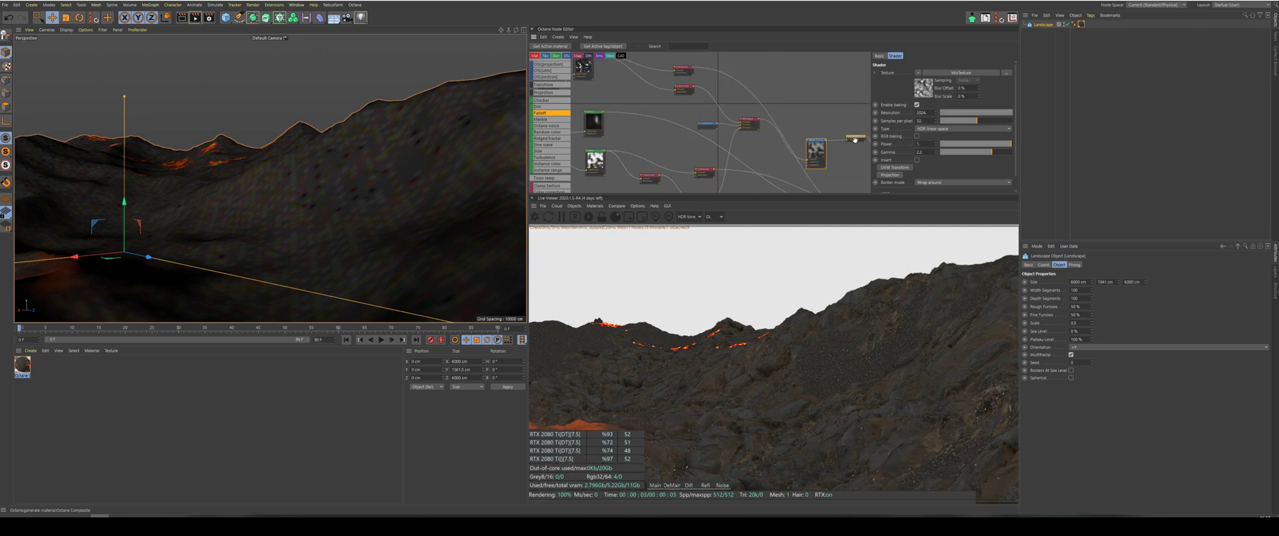
{"action": "left_click", "coordinate": [814, 151]}
{"action": "left_click", "coordinate": [924, 132]}
{"action": "left_click", "coordinate": [936, 182]}
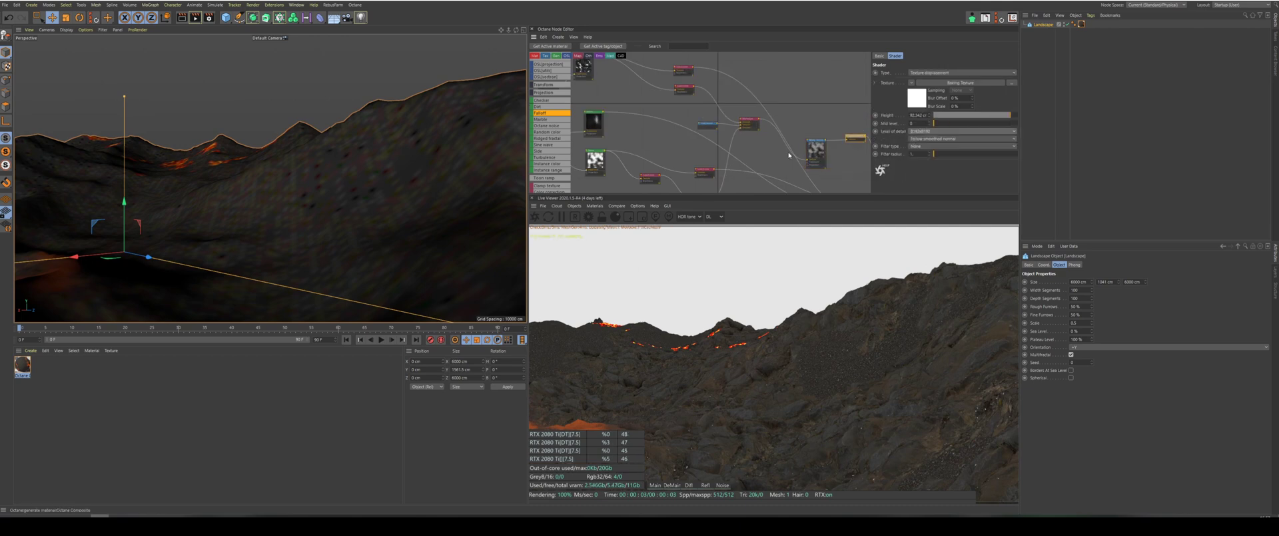
{"action": "left_click", "coordinate": [815, 151]}
{"action": "left_click_drag", "start_coordinate": [931, 112], "coordinate": [872, 111]}
{"action": "type", "text": "8192"}
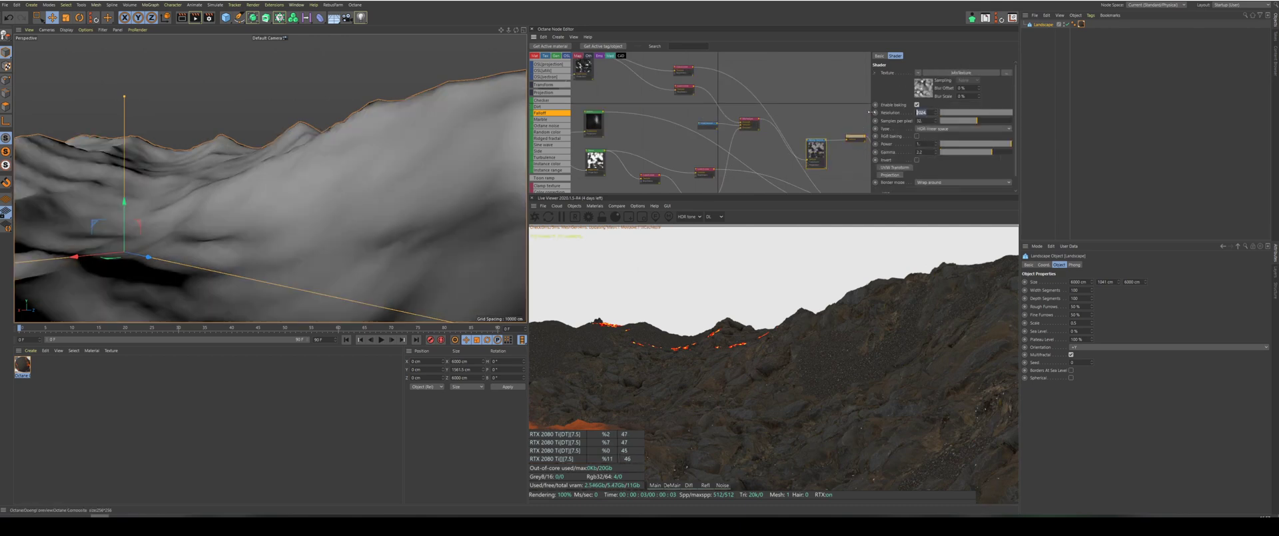
{"action": "key", "text": "Return"}
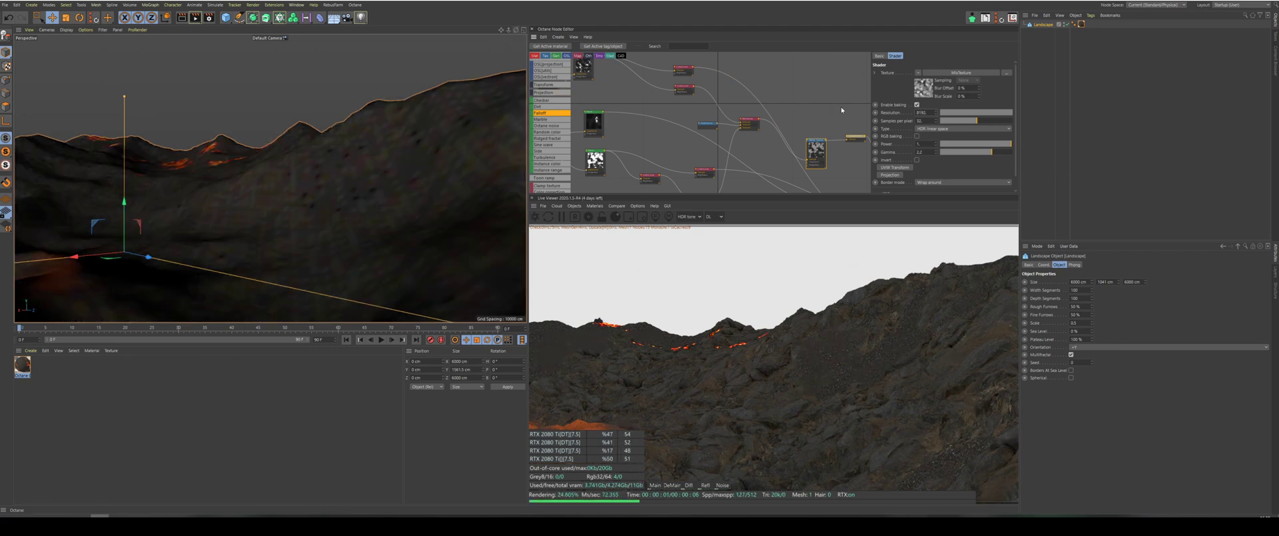
Turn off Enable baking on the Baking Texture node and check the terrain from a slightly different angle.
{"action": "left_click", "coordinate": [917, 104]}
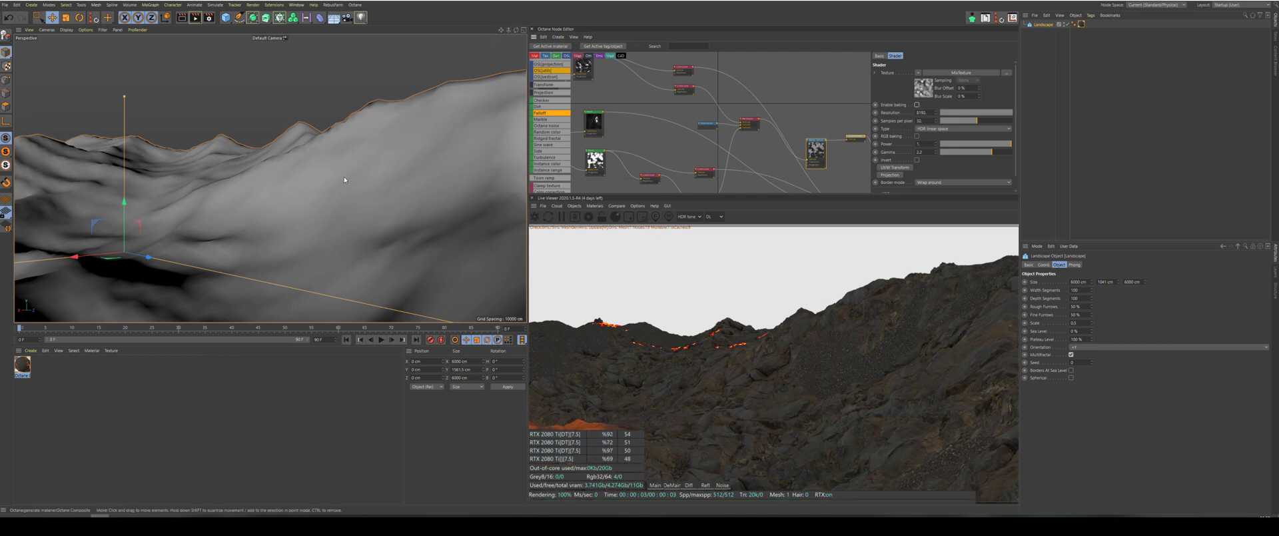
{"action": "scroll", "coordinate": [334, 203], "scroll_direction": "up", "scroll_amount": 1}
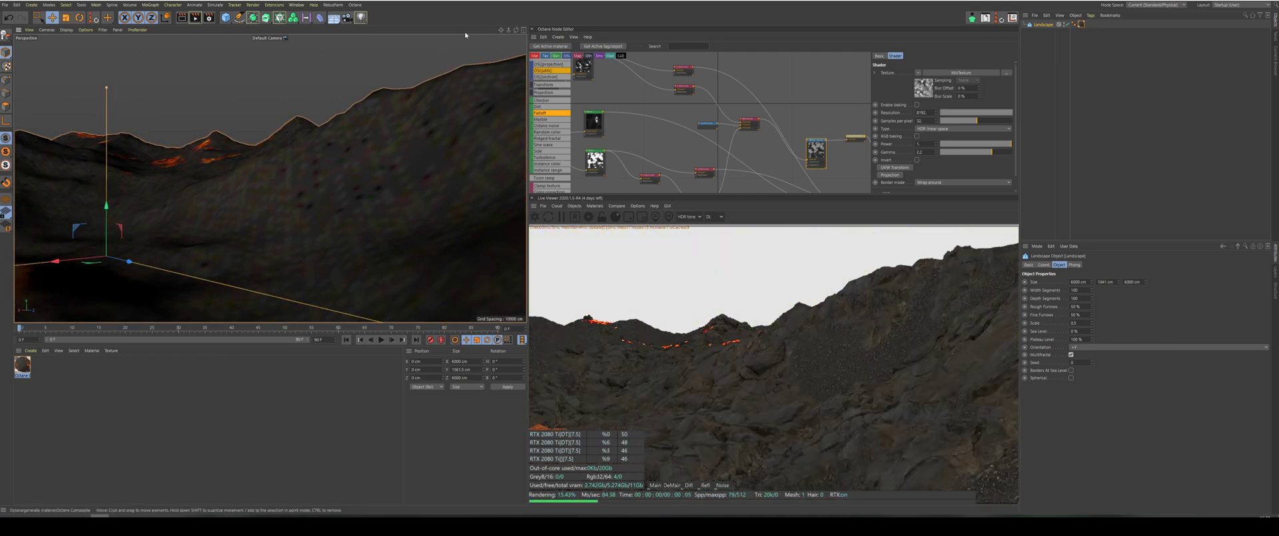
{"action": "left_click_drag", "start_coordinate": [501, 30], "coordinate": [554, 30]}
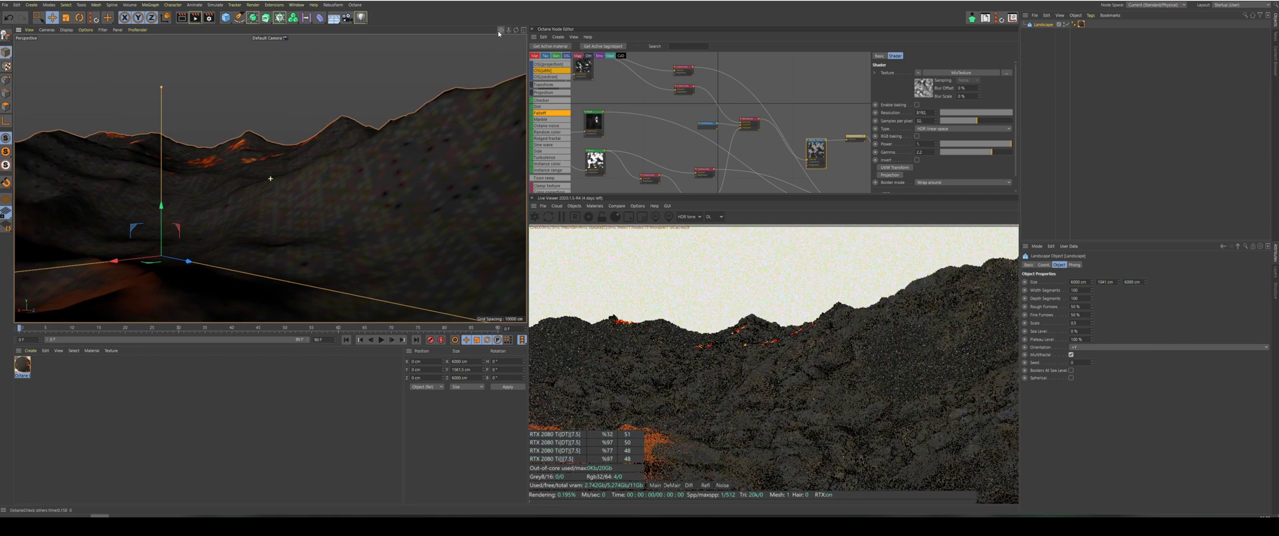
Examine the noise texture settings and the layered node network, comparing them with the rendered rock and lava areas.
{"action": "scroll", "coordinate": [773, 154], "scroll_direction": "down", "scroll_amount": 2}
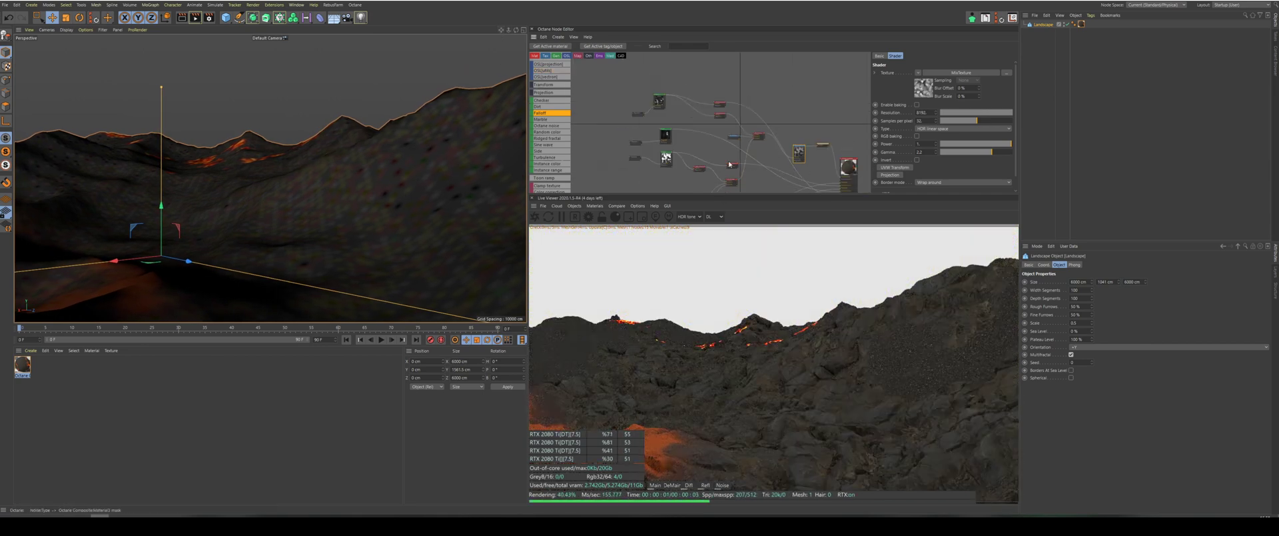
{"action": "left_click", "coordinate": [662, 103]}
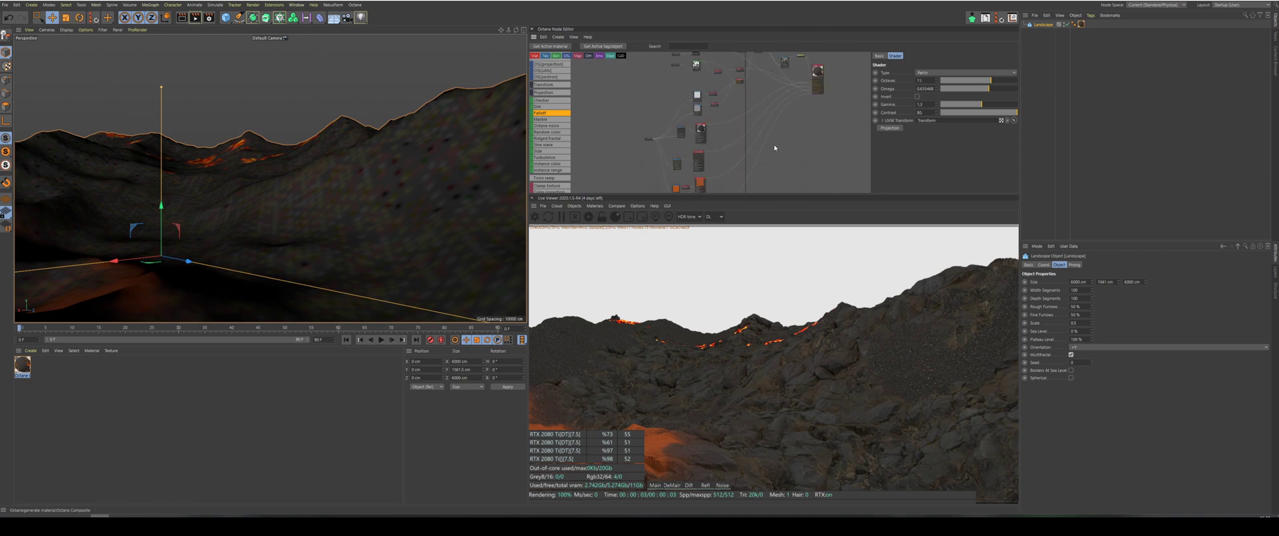
{"action": "scroll", "coordinate": [686, 159], "scroll_direction": "up", "scroll_amount": 2}
{"action": "scroll", "coordinate": [776, 154], "scroll_direction": "down", "scroll_amount": 2}
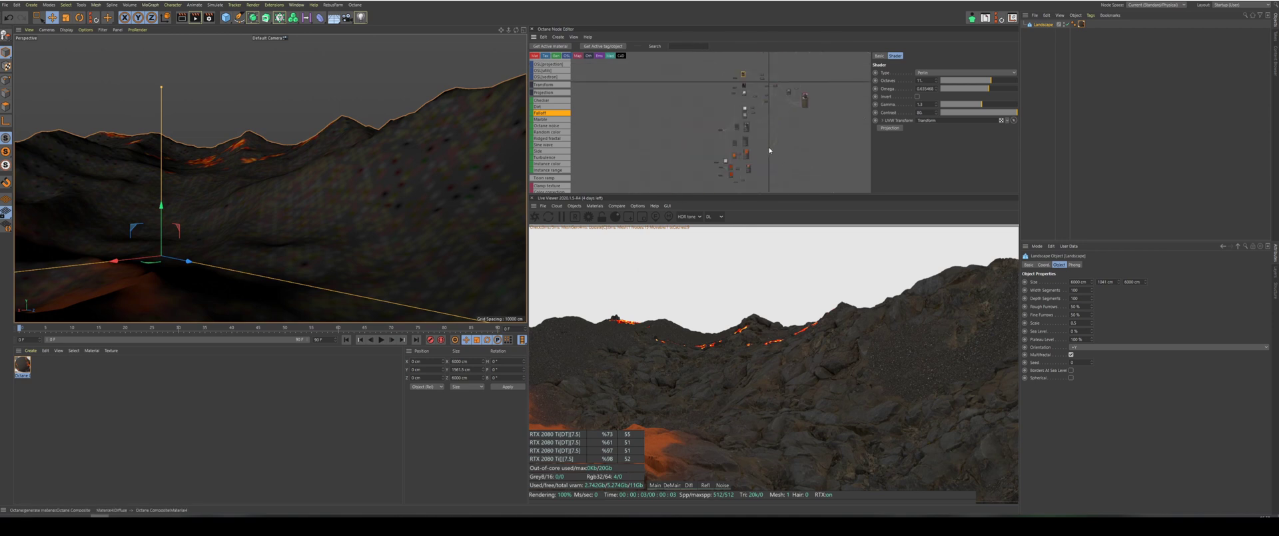
{"action": "scroll", "coordinate": [748, 130], "scroll_direction": "up", "scroll_amount": 2}
{"action": "scroll", "coordinate": [783, 121], "scroll_direction": "down", "scroll_amount": 2}
{"action": "scroll", "coordinate": [782, 92], "scroll_direction": "up", "scroll_amount": 3}
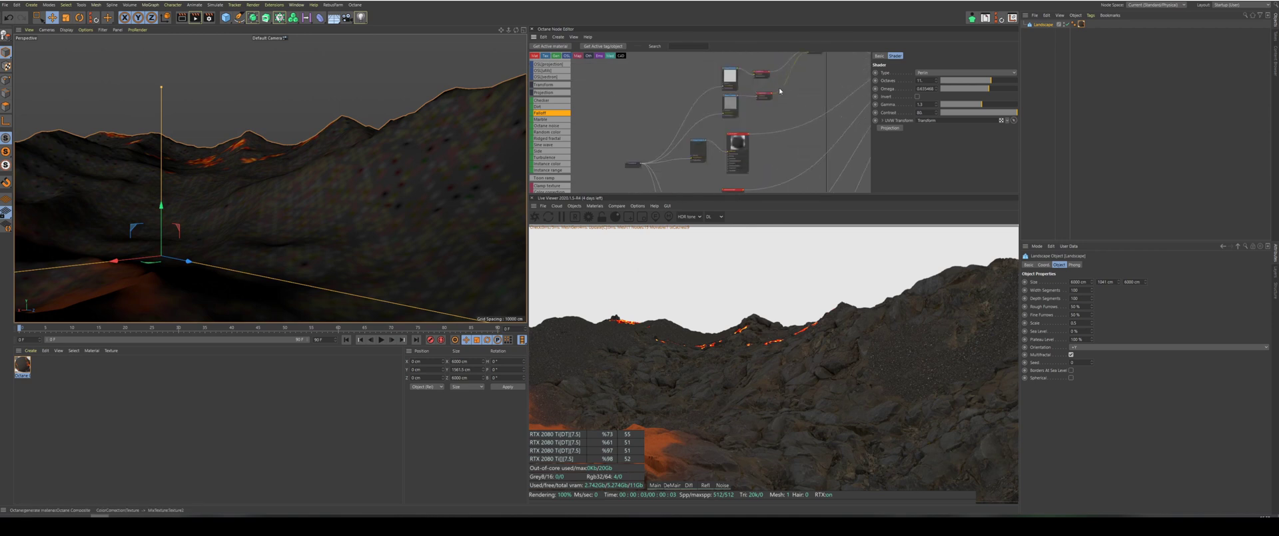
{"action": "scroll", "coordinate": [771, 113], "scroll_direction": "down", "scroll_amount": 4}
{"action": "scroll", "coordinate": [759, 89], "scroll_direction": "up", "scroll_amount": 3}
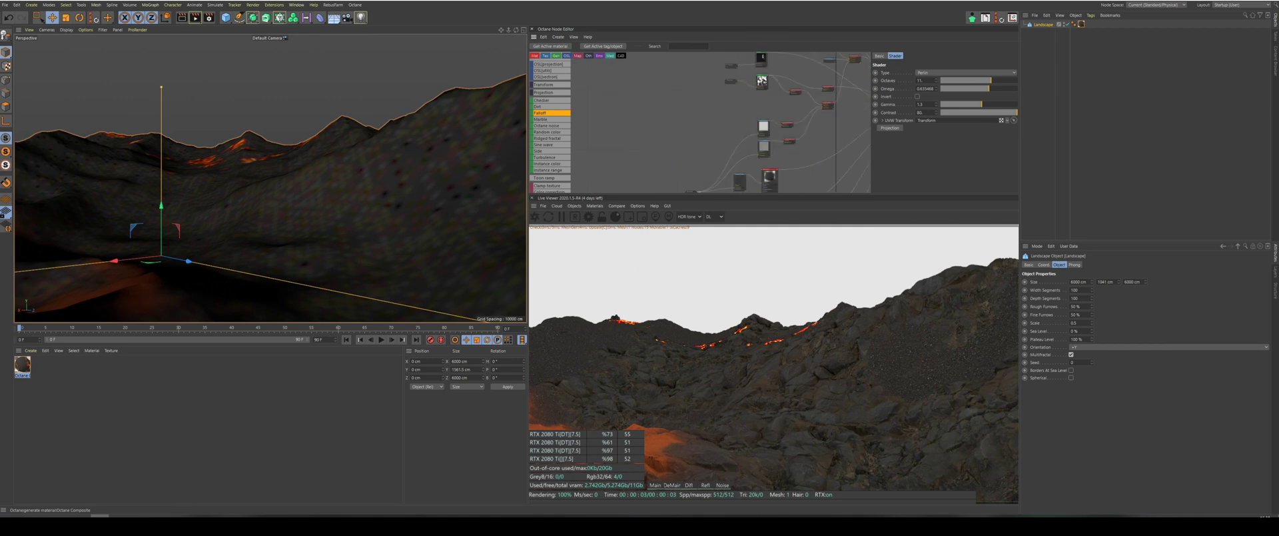
{"action": "scroll", "coordinate": [746, 95], "scroll_direction": "down", "scroll_amount": 1}
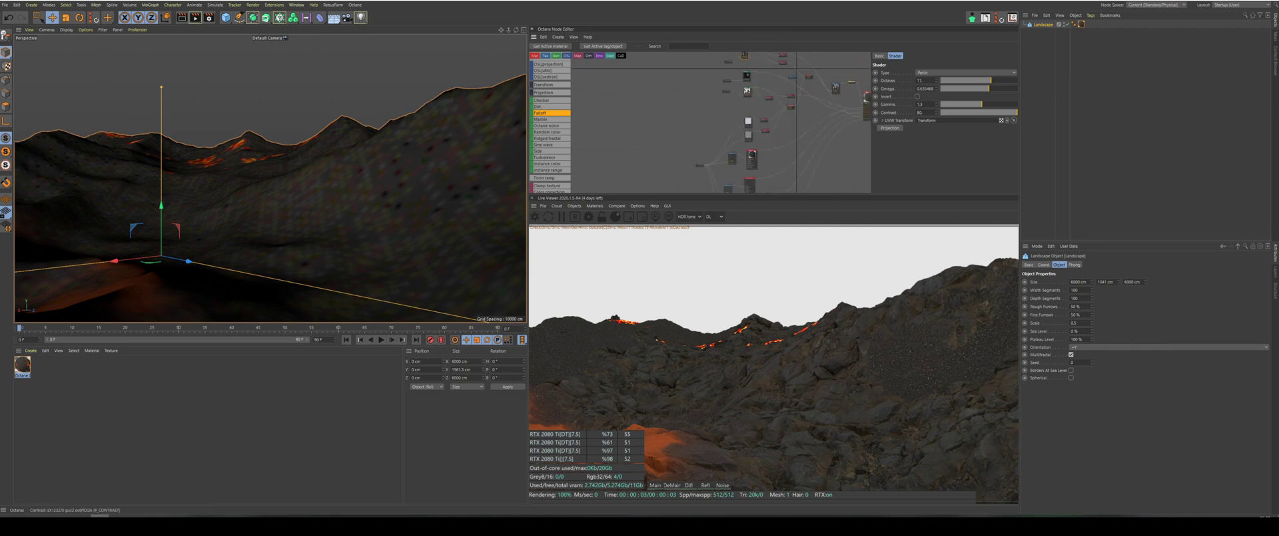
{"action": "scroll", "coordinate": [739, 91], "scroll_direction": "up", "scroll_amount": 2}
{"action": "left_click", "coordinate": [749, 90]}
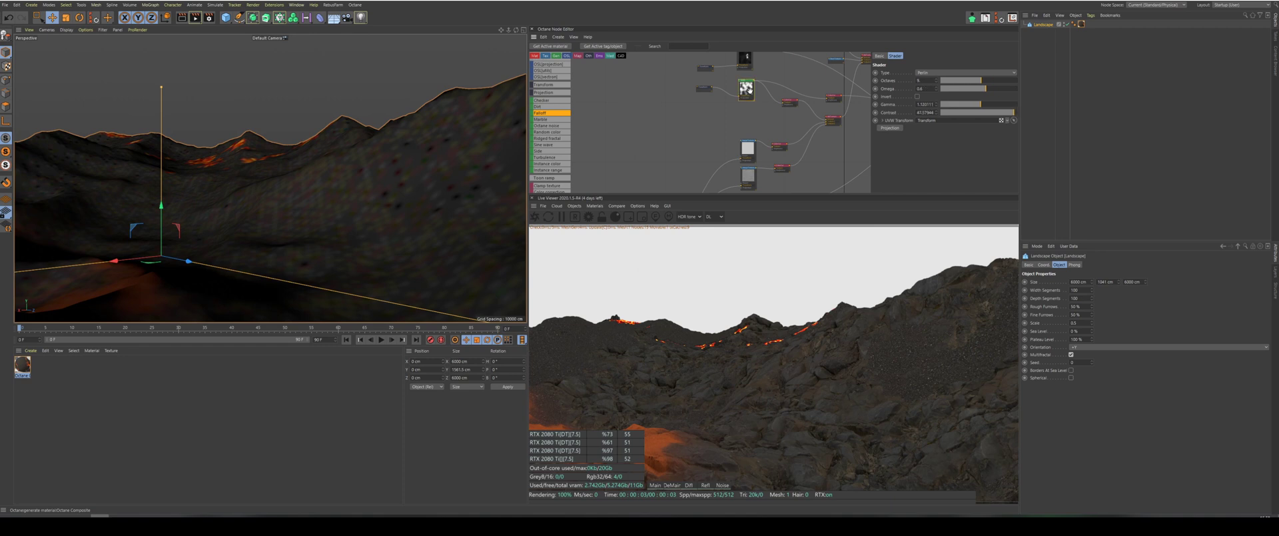
{"action": "scroll", "coordinate": [720, 105], "scroll_direction": "down", "scroll_amount": 3}
{"action": "scroll", "coordinate": [733, 148], "scroll_direction": "up", "scroll_amount": 3}
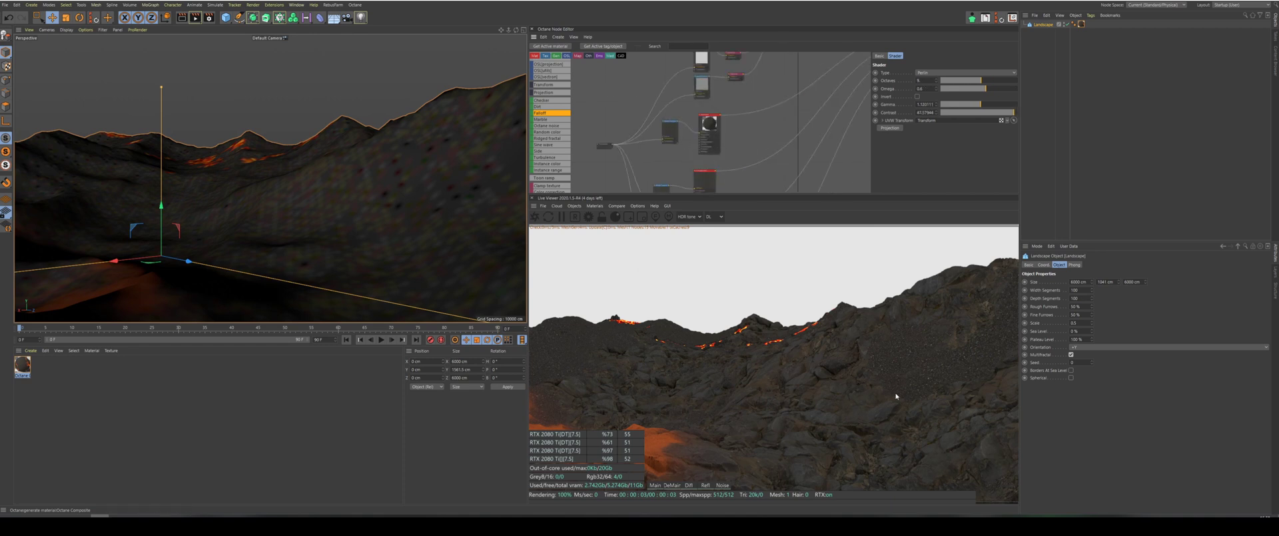
{"action": "scroll", "coordinate": [746, 102], "scroll_direction": "down", "scroll_amount": 3}
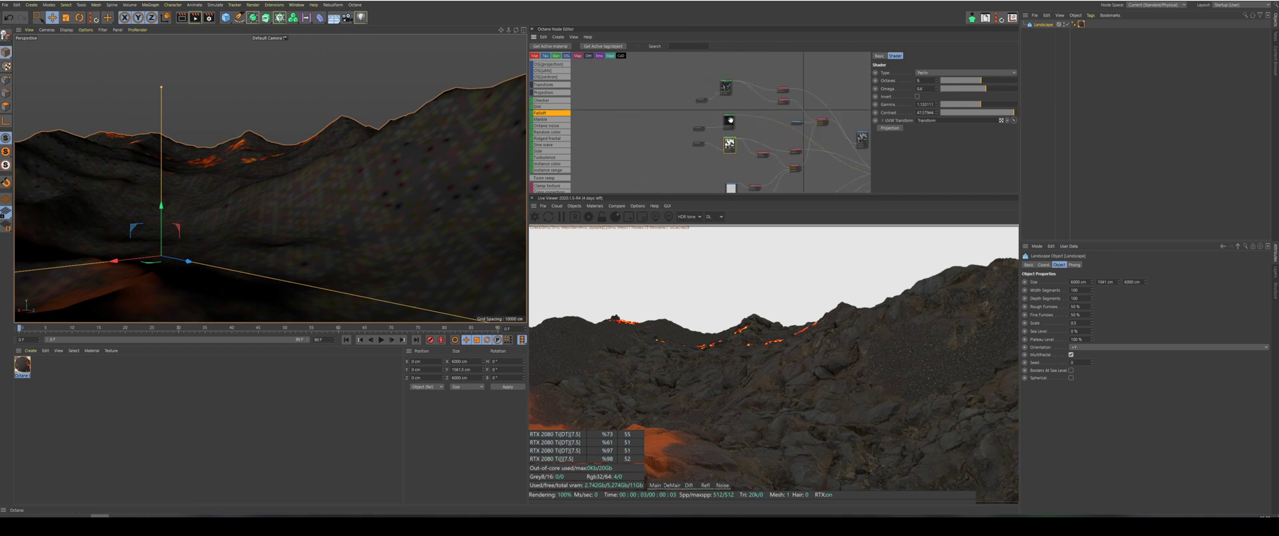
{"action": "left_click", "coordinate": [730, 121]}
{"action": "scroll", "coordinate": [653, 118], "scroll_direction": "down", "scroll_amount": 3}
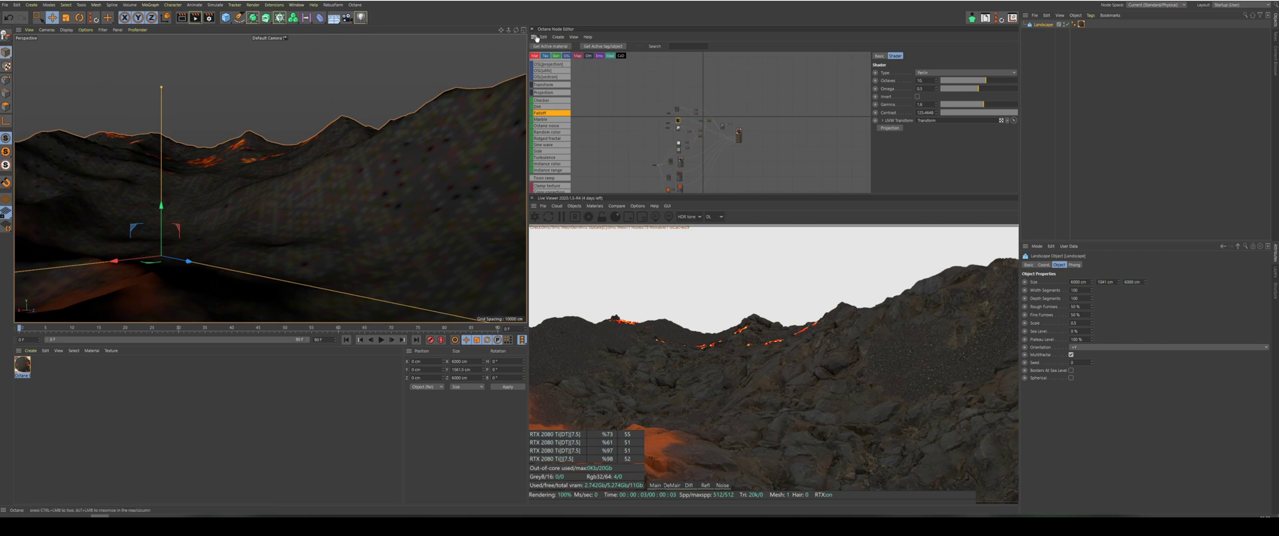
{"action": "left_click_drag", "start_coordinate": [518, 30], "coordinate": [519, 31]}
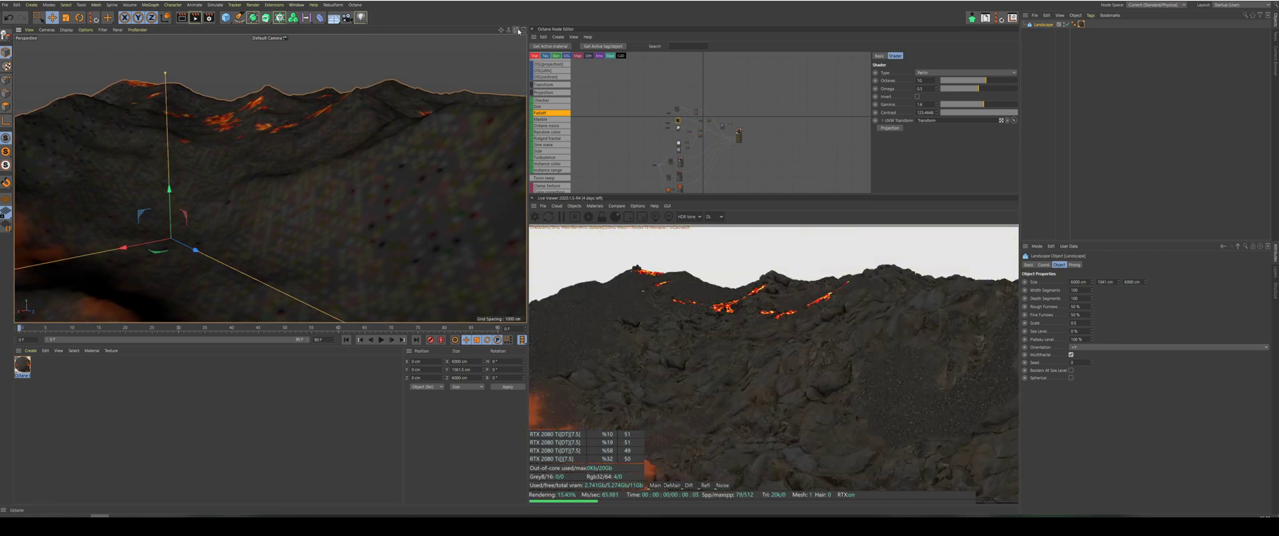